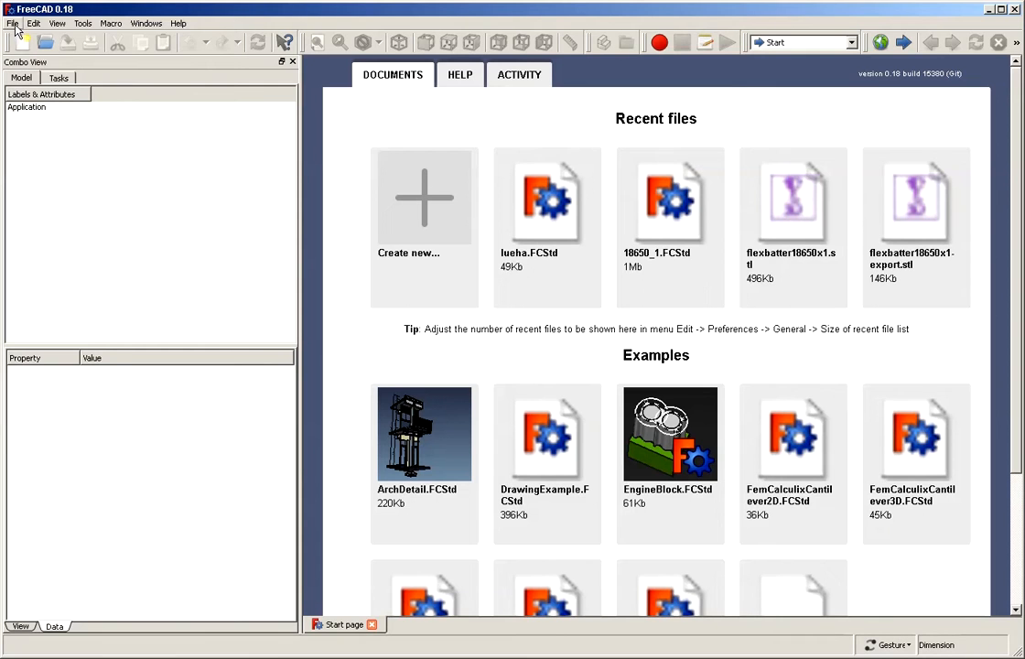
# Switch to the Part Design workbench
pyautogui.click(13, 23)
pyautogui.moveTo(32, 25)
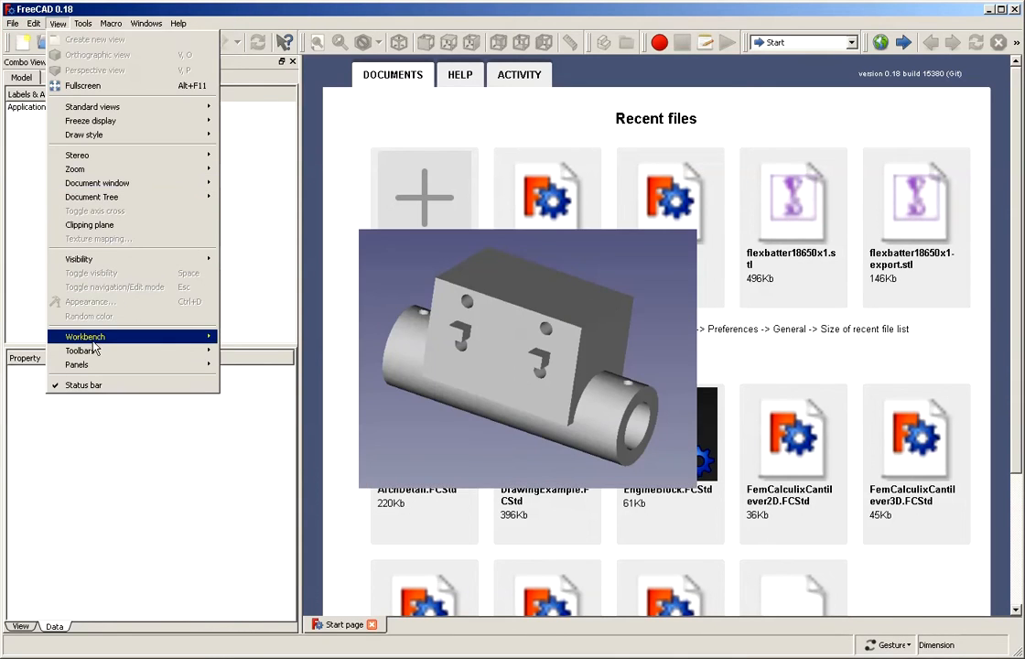
pyautogui.moveTo(109, 337)
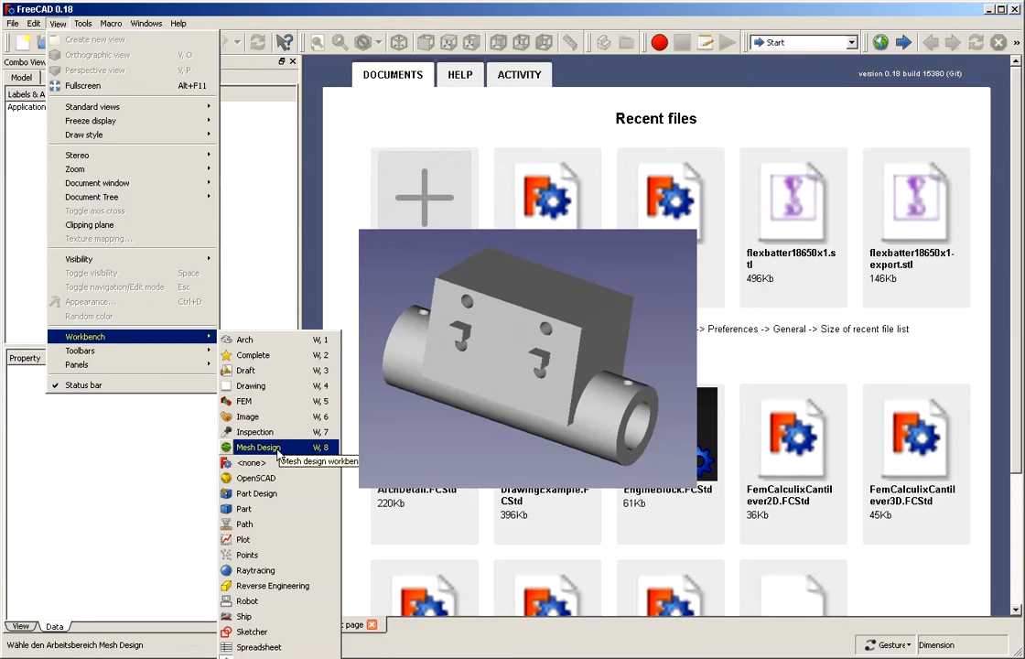
pyautogui.click(256, 494)
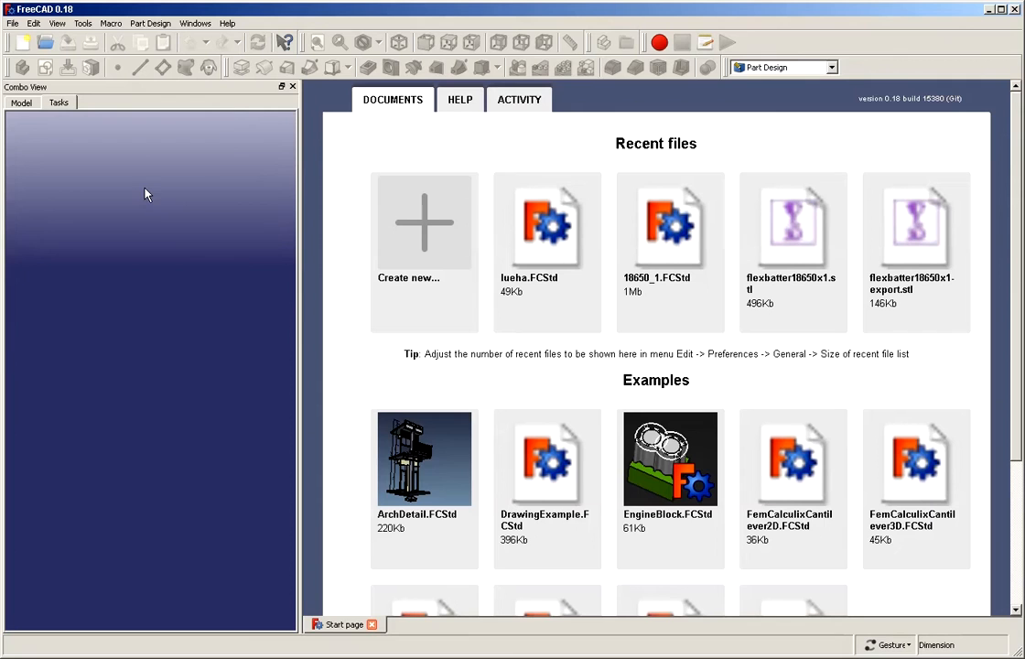
pyautogui.click(32, 24)
pyautogui.moveTo(59, 26)
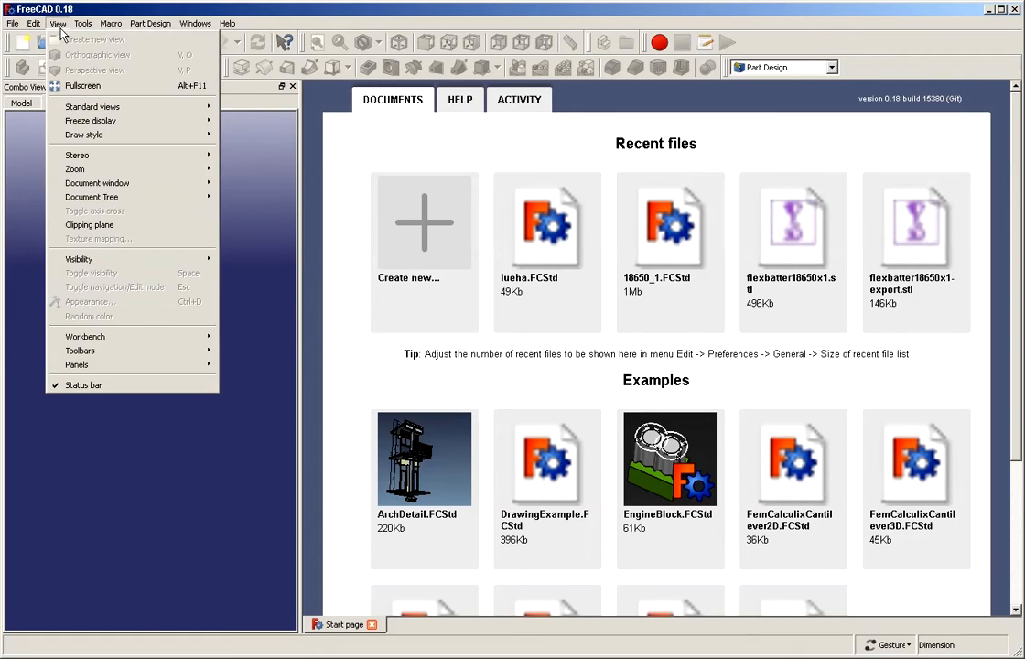
pyautogui.moveTo(87, 337)
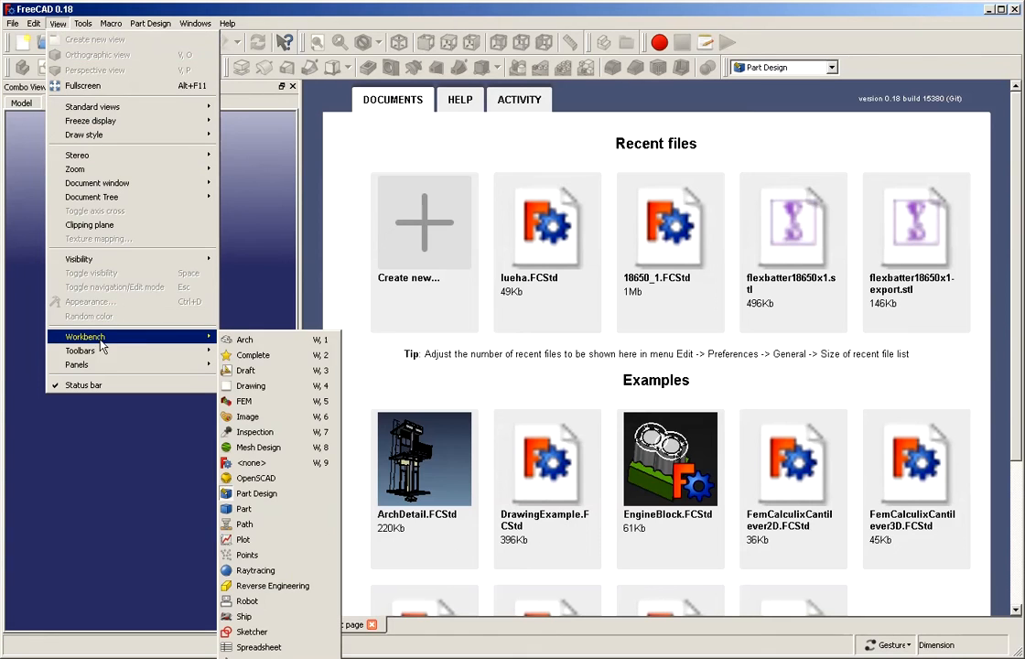
pyautogui.click(275, 499)
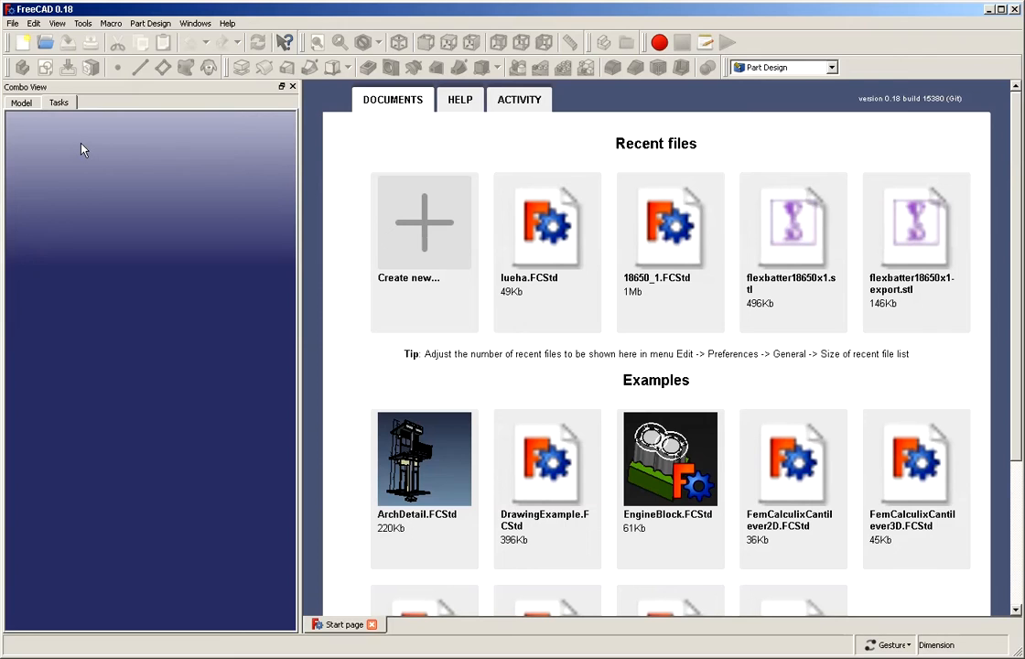
pyautogui.click(24, 104)
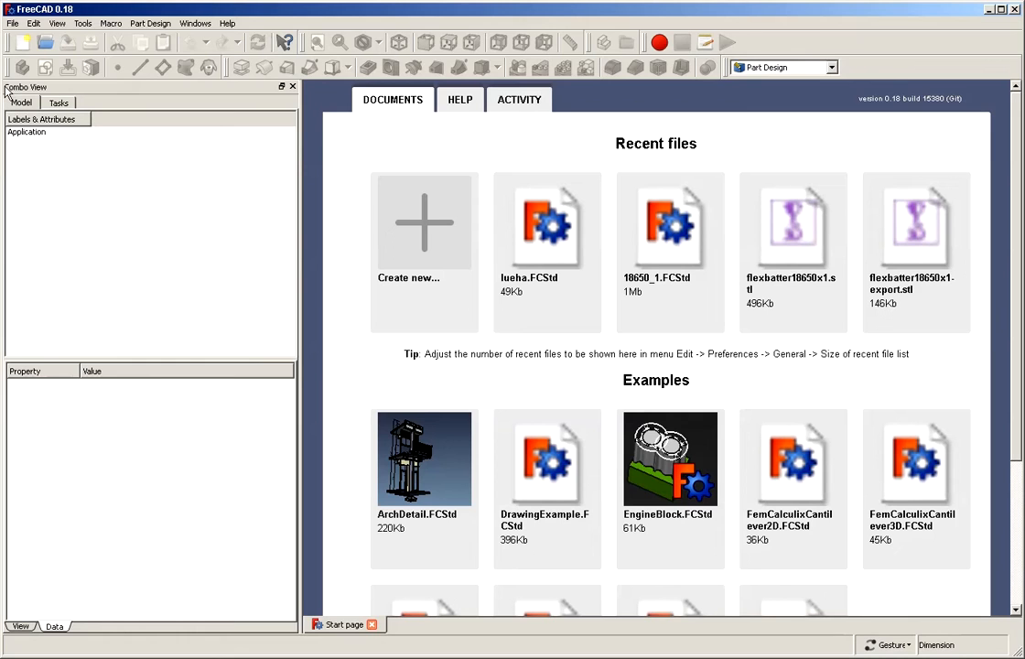
pyautogui.click(55, 103)
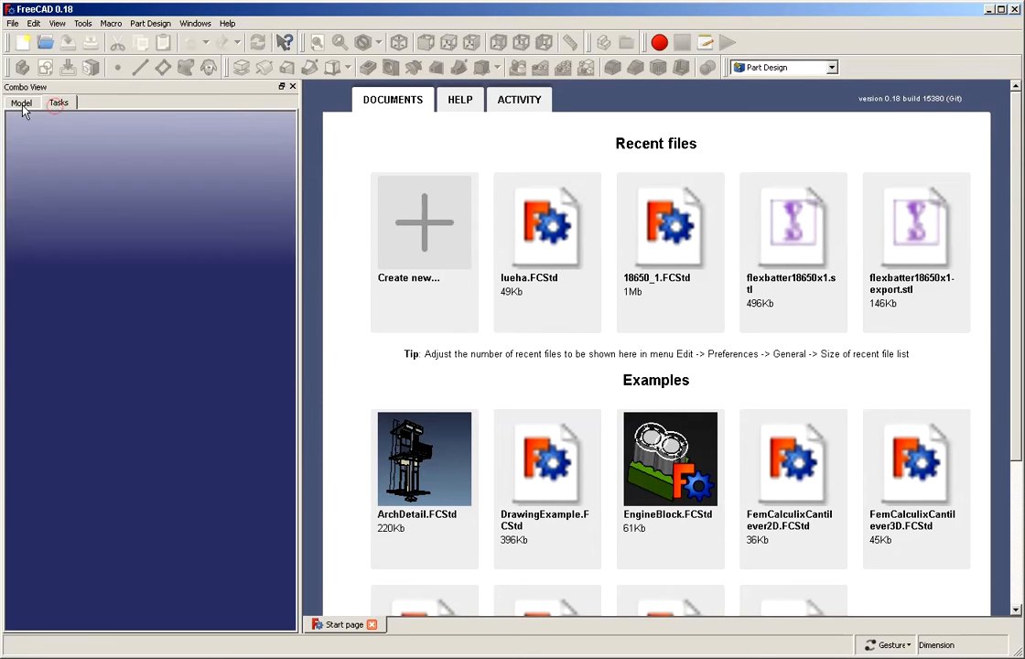
pyautogui.click(23, 103)
pyautogui.click(57, 102)
pyautogui.click(23, 103)
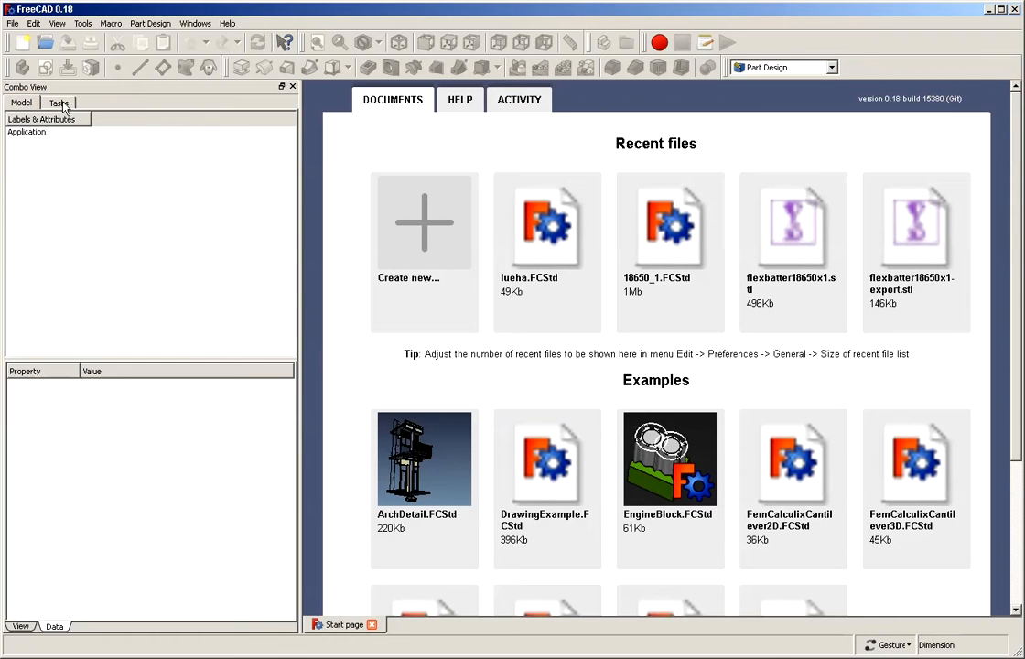
pyautogui.click(62, 105)
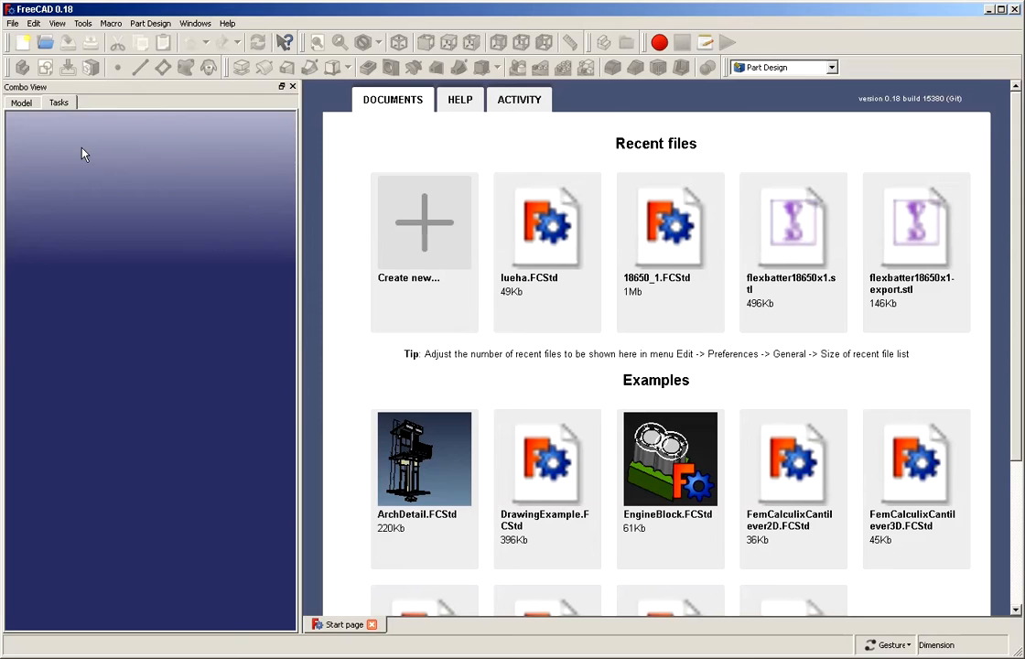
pyautogui.click(21, 103)
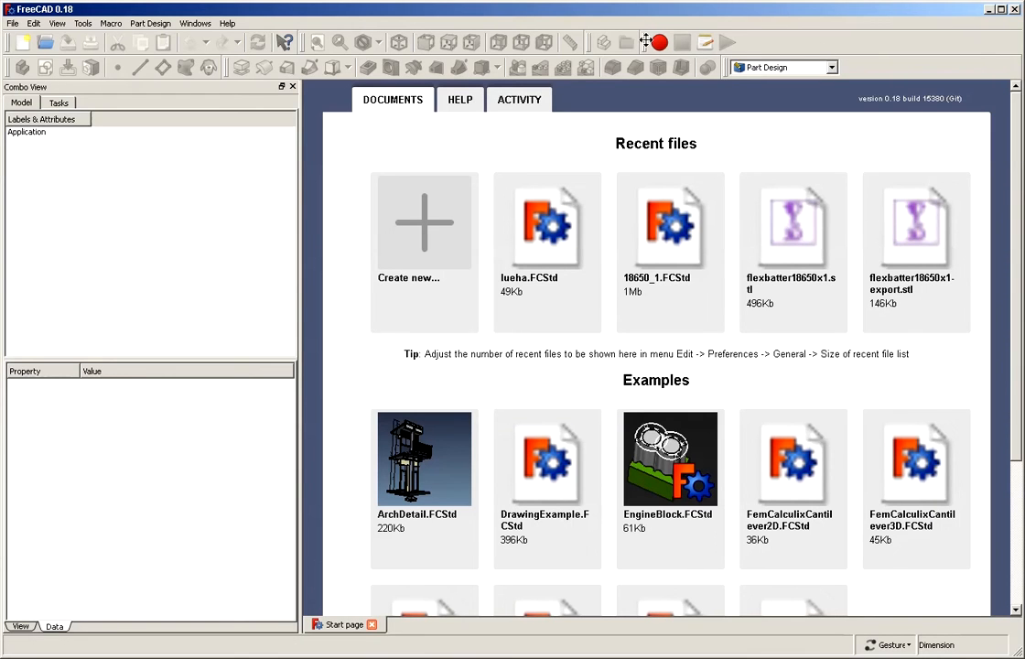
pyautogui.moveTo(647, 41); pyautogui.dragTo(927, 43)
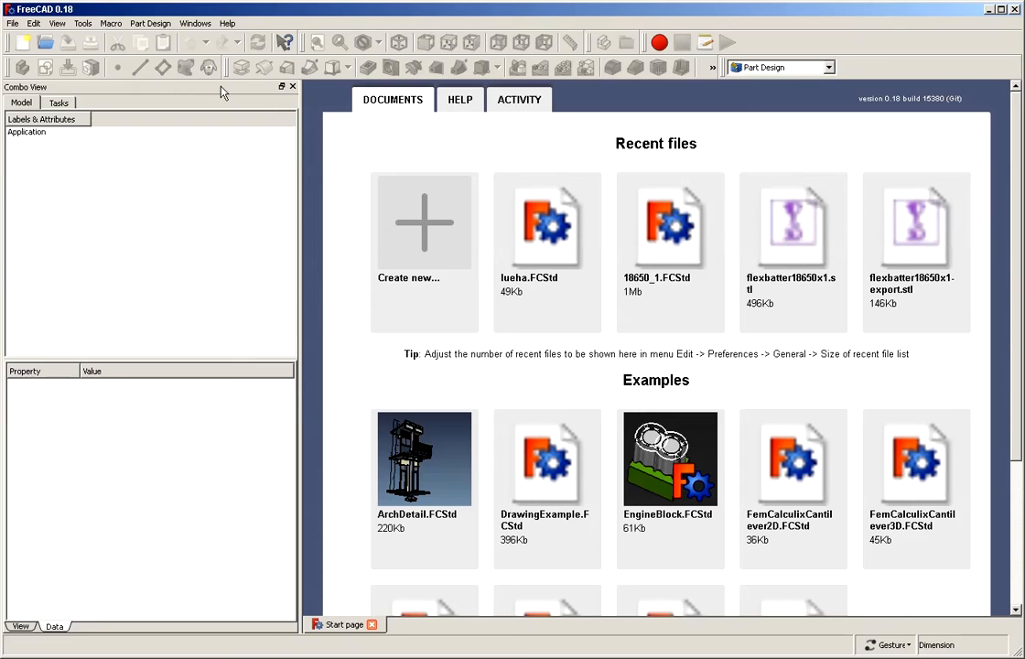
# Create a new document and add a body to it
pyautogui.click(23, 48)
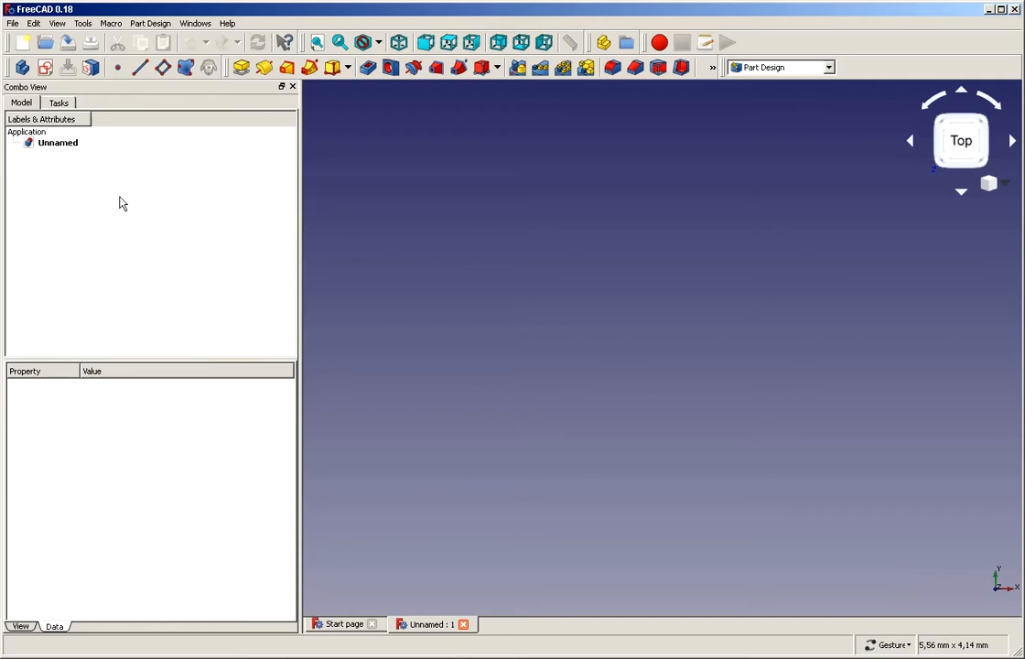
pyautogui.click(59, 103)
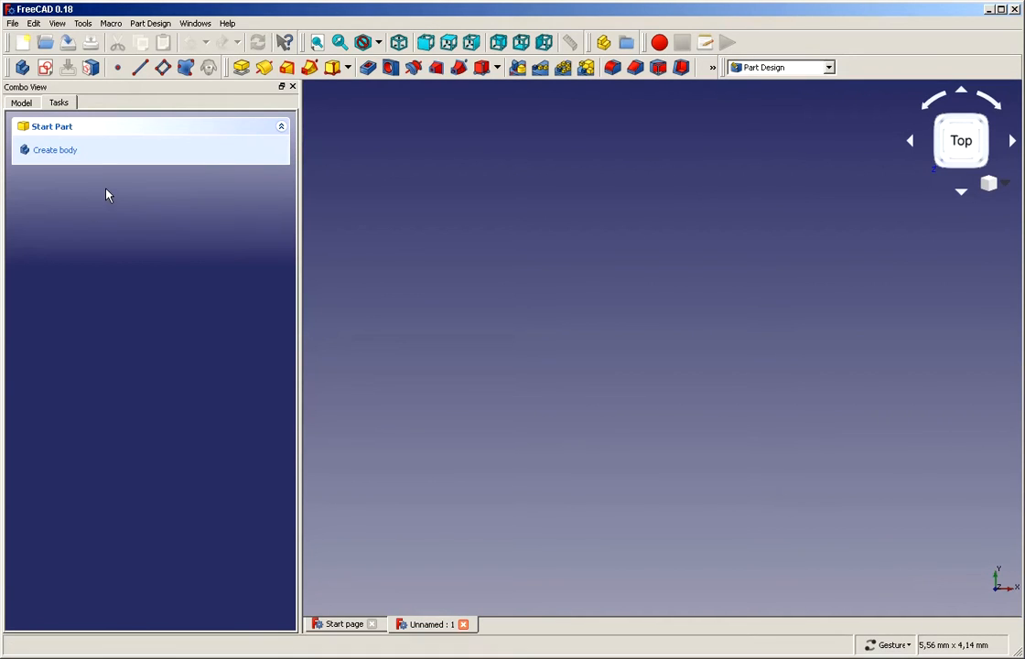
pyautogui.click(60, 150)
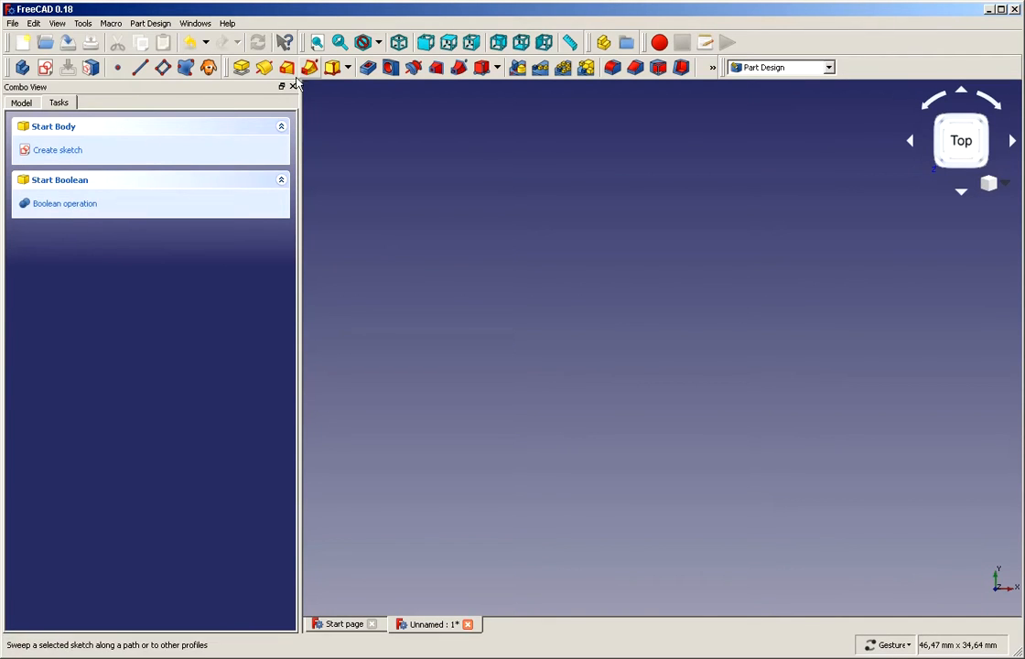
pyautogui.click(349, 75)
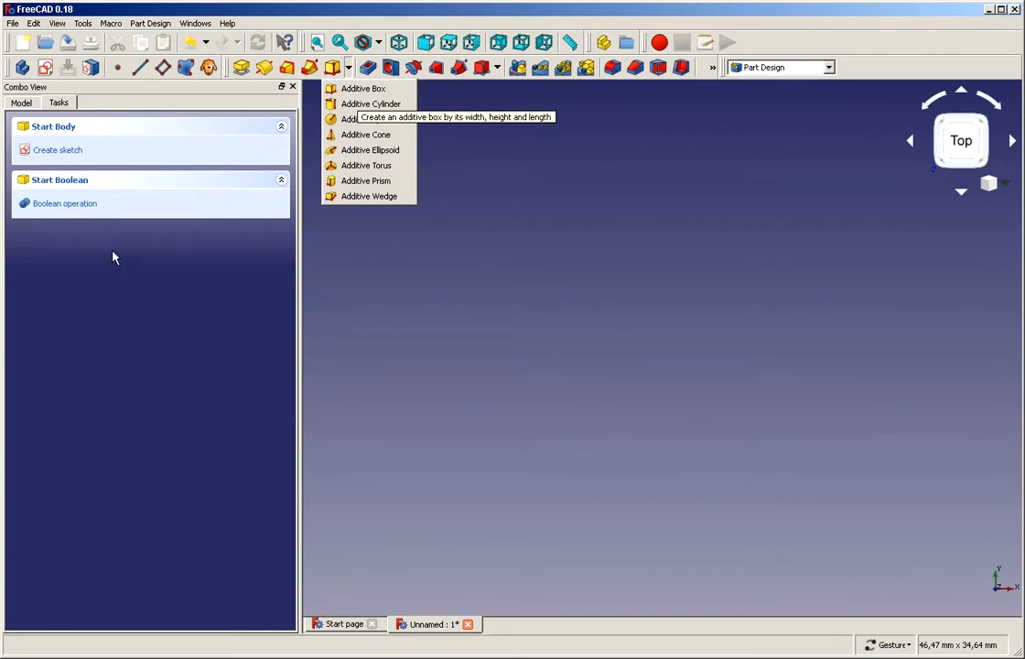
# Create a new sketch in the body on the XY_Plane base plane
pyautogui.click(59, 150)
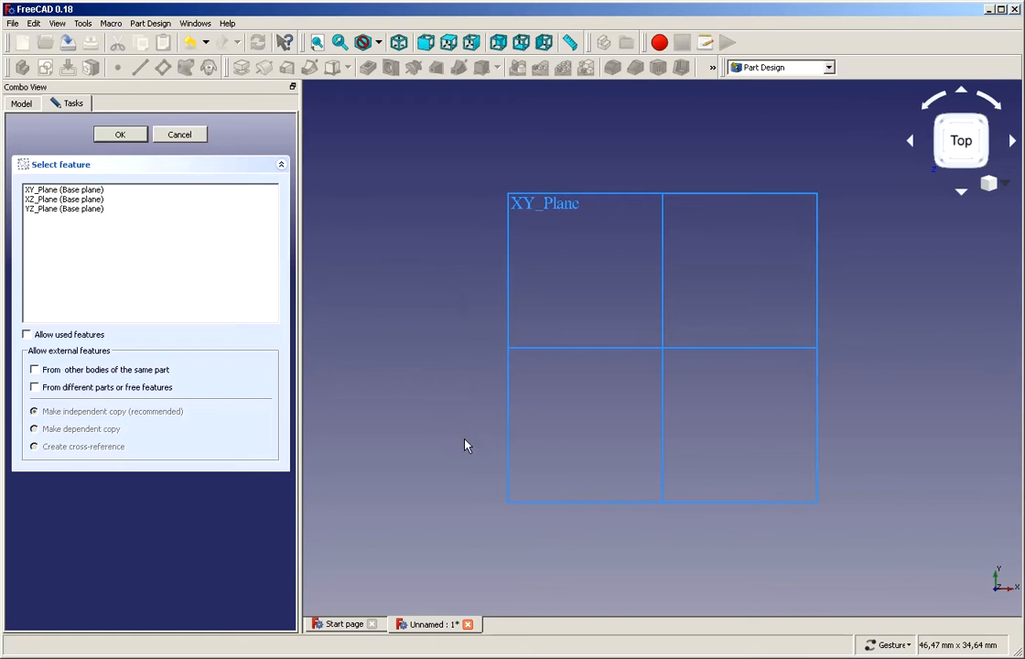
pyautogui.moveTo(465, 445); pyautogui.dragTo(507, 405)
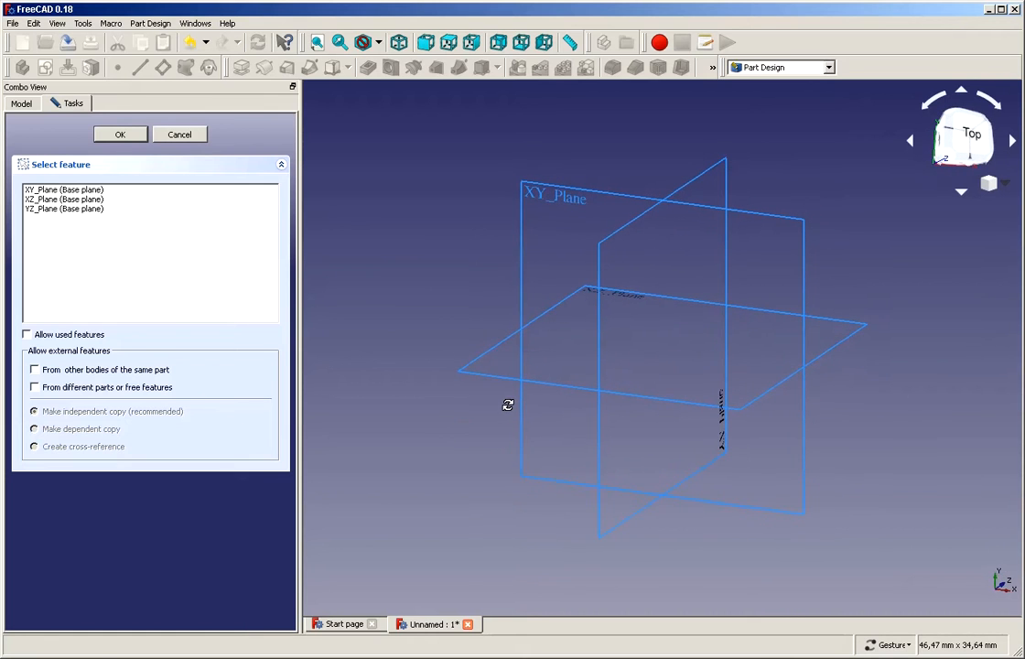
pyautogui.moveTo(941, 451); pyautogui.dragTo(844, 414)
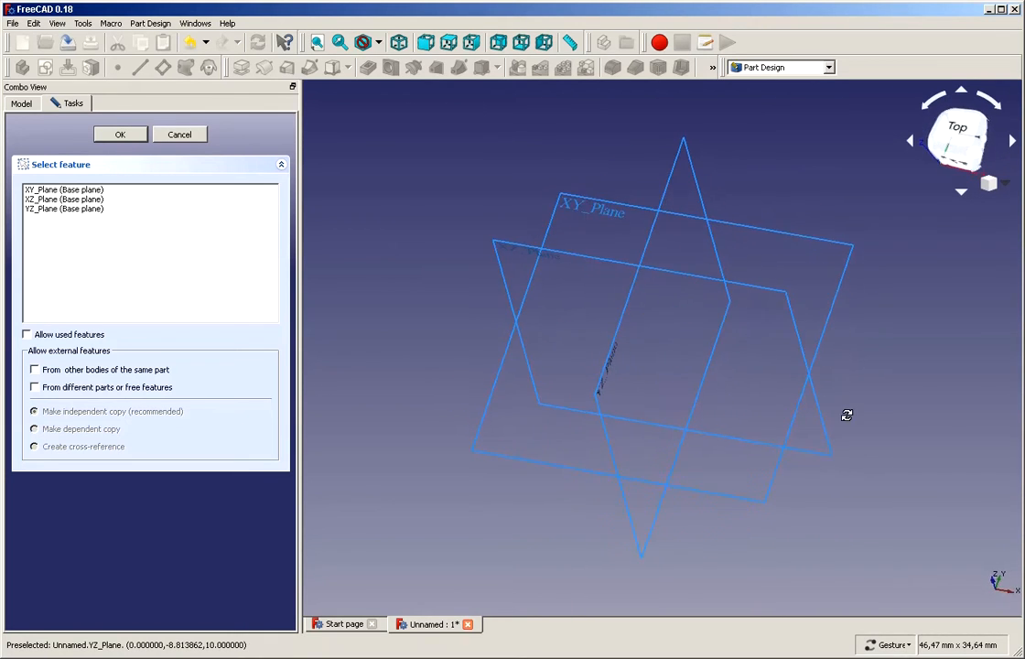
pyautogui.click(41, 189)
pyautogui.click(44, 199)
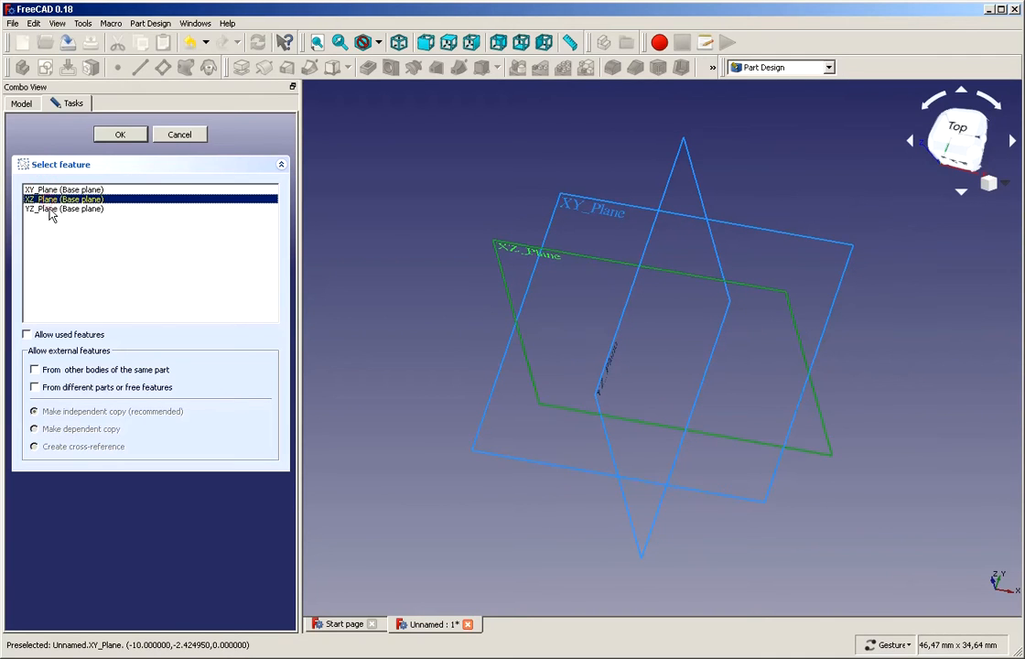
pyautogui.click(48, 190)
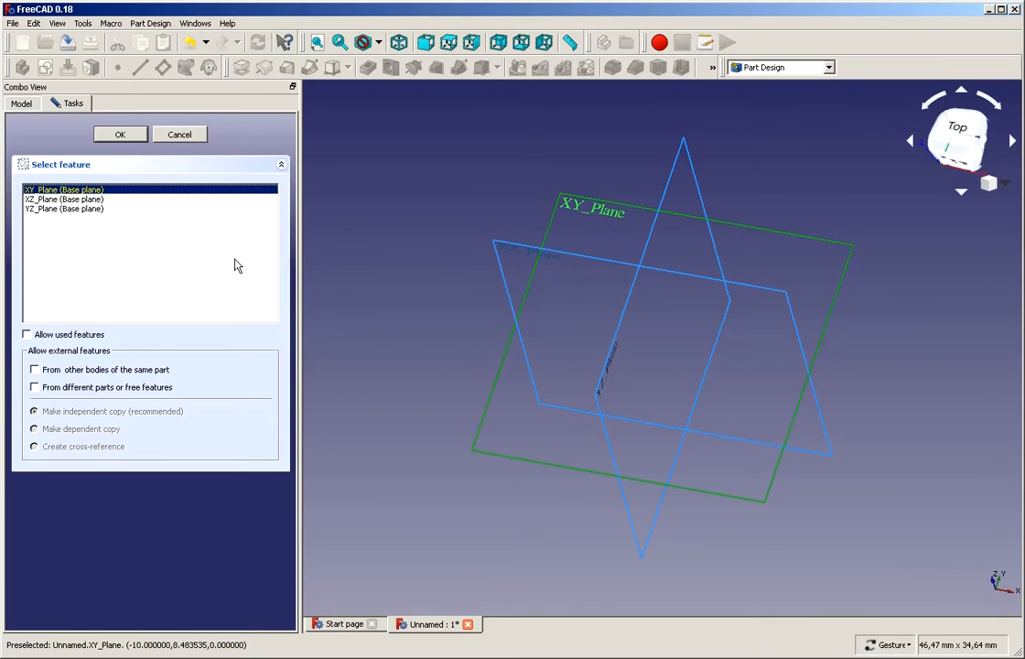
pyautogui.click(53, 198)
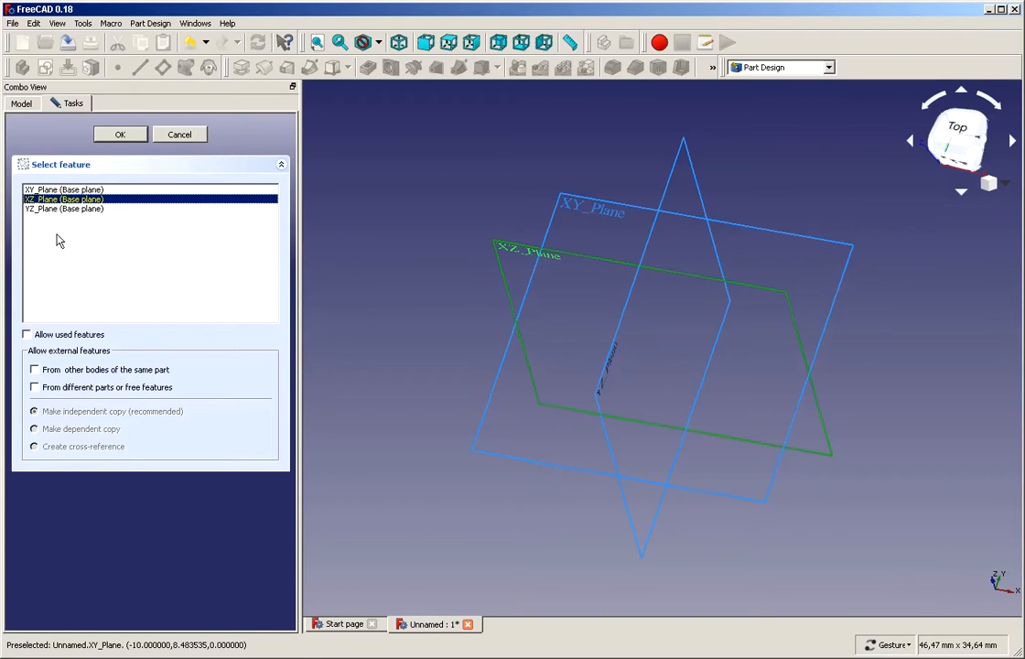
pyautogui.click(78, 209)
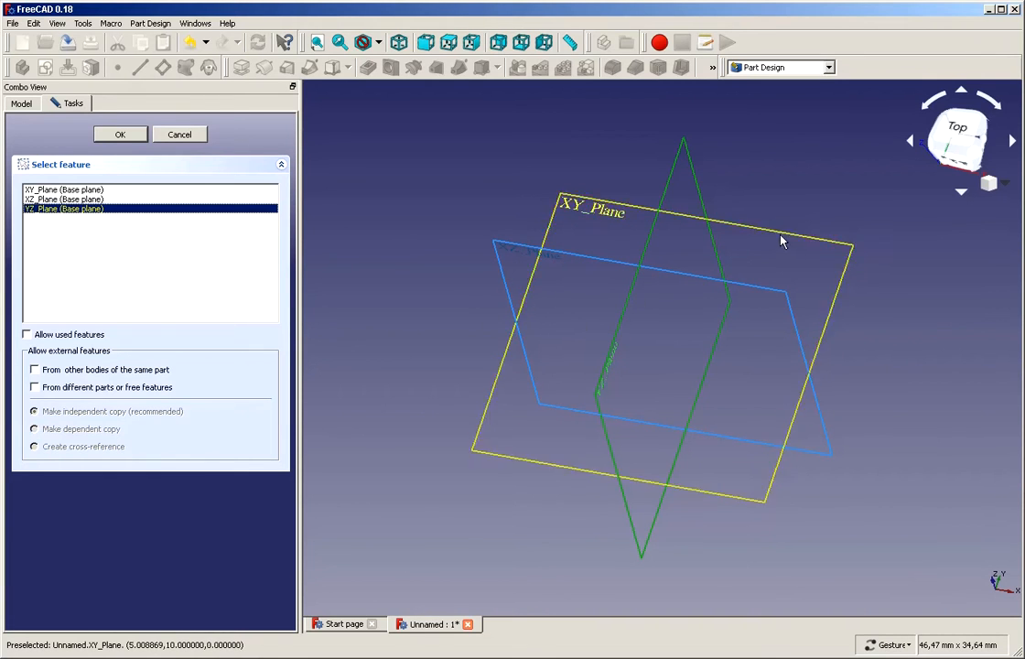
pyautogui.click(48, 191)
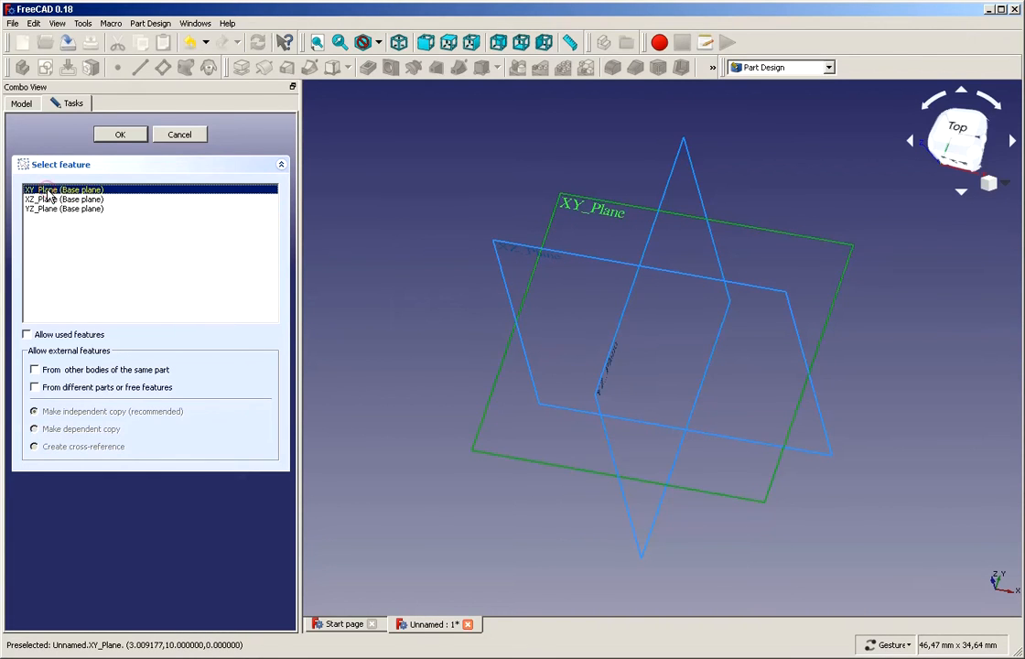
pyautogui.click(116, 136)
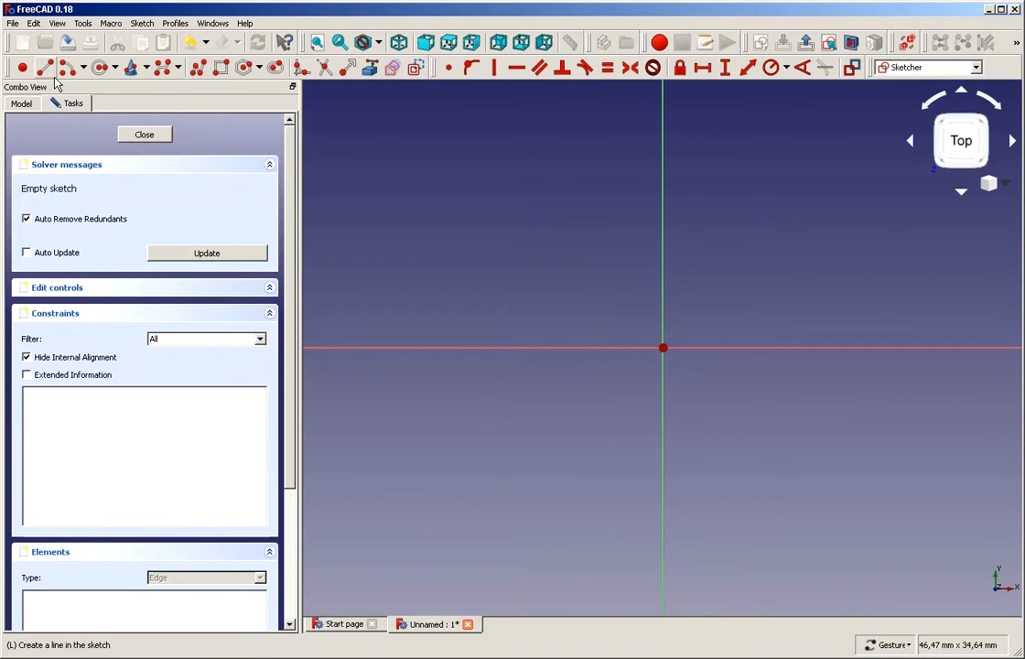
# Open the preferences and check the display settings for the 3D view's marker size and the selection and background colors
pyautogui.click(33, 23)
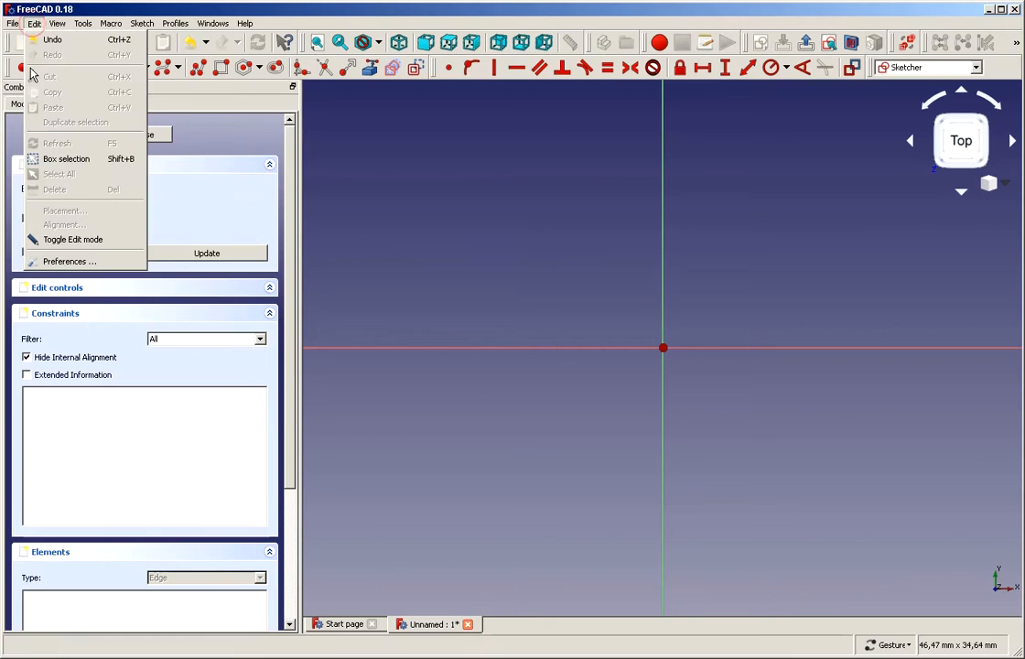
pyautogui.click(64, 262)
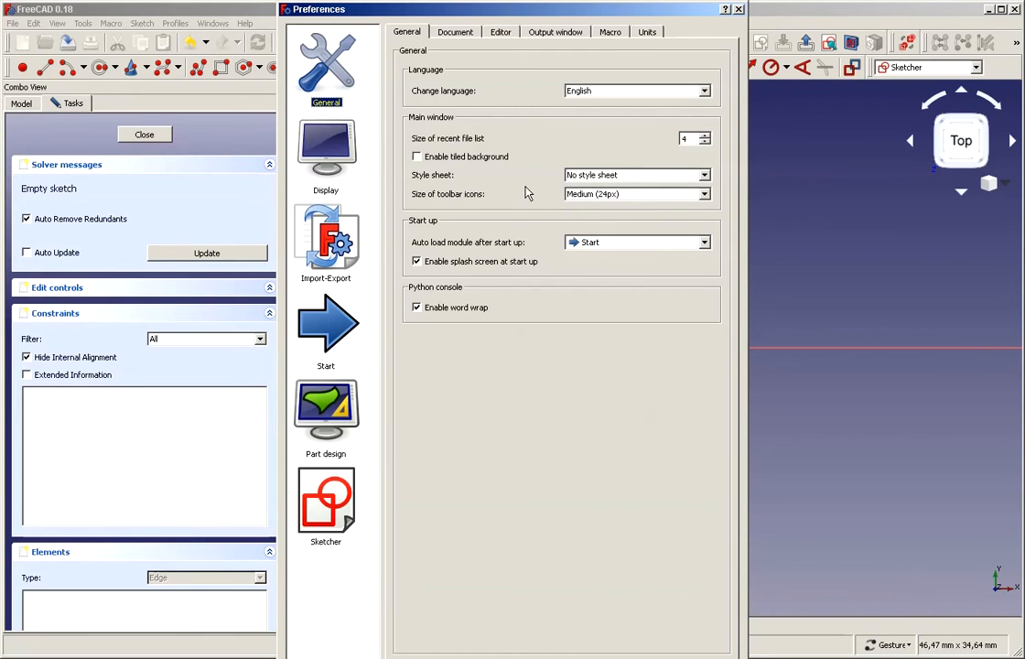
pyautogui.press('Down')
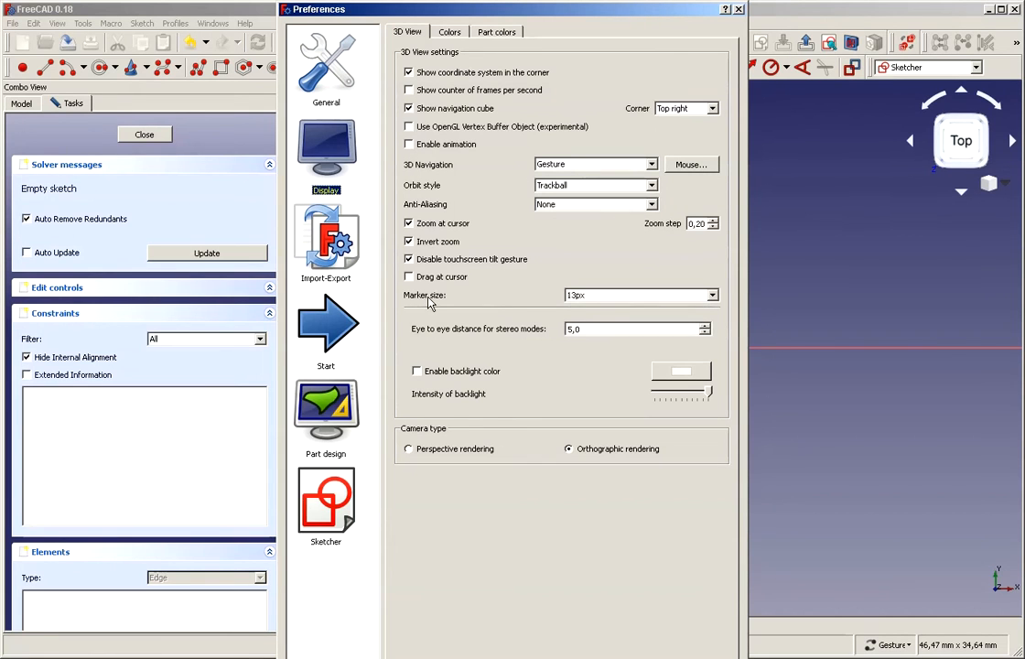
pyautogui.click(652, 296)
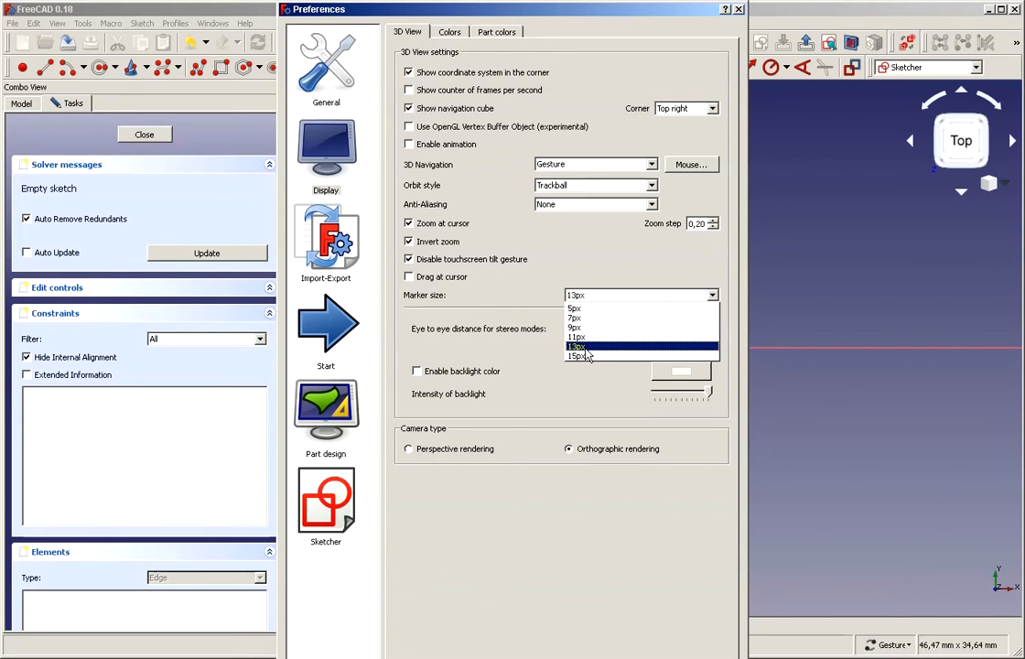
pyautogui.click(565, 264)
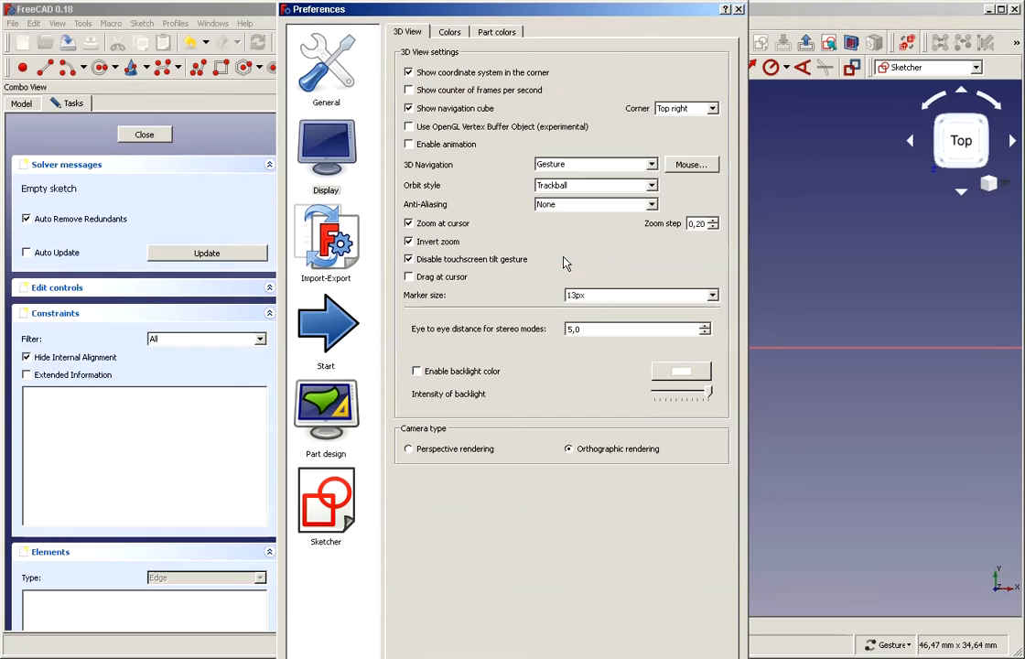
pyautogui.click(450, 33)
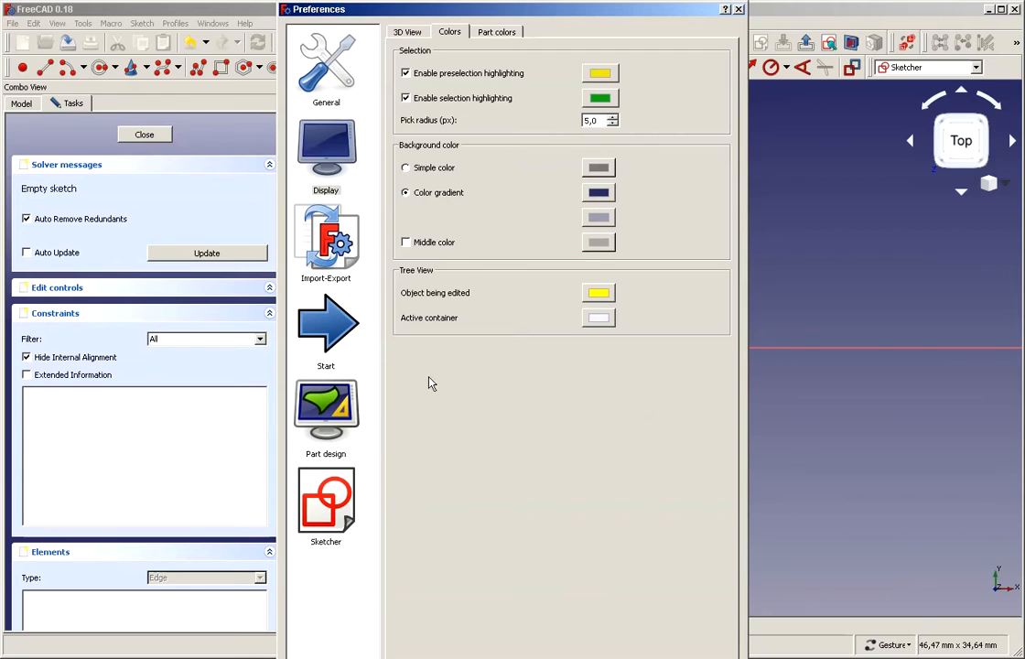
# Set the edit vertex color in the Sketcher preferences to dark red (red 143, green 14, blue 0)
pyautogui.click(331, 519)
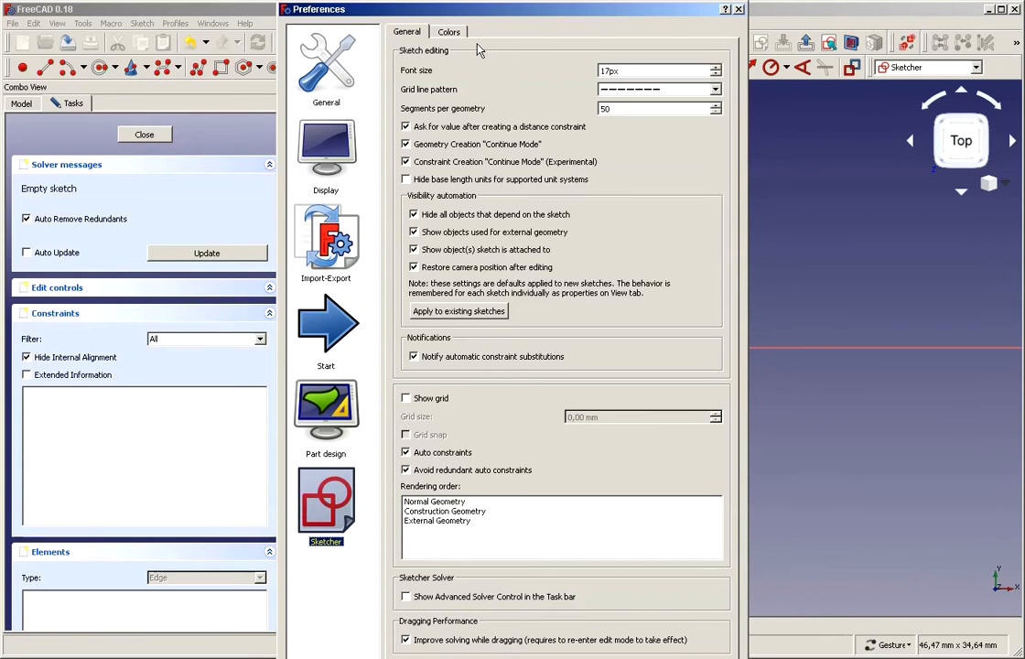
pyautogui.click(449, 32)
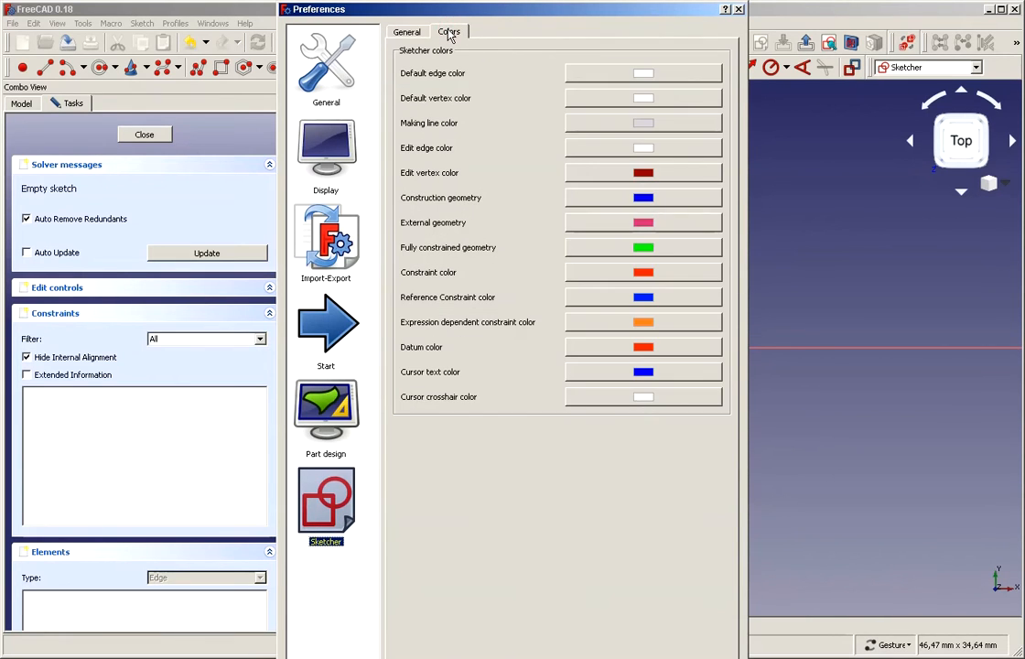
pyautogui.click(641, 173)
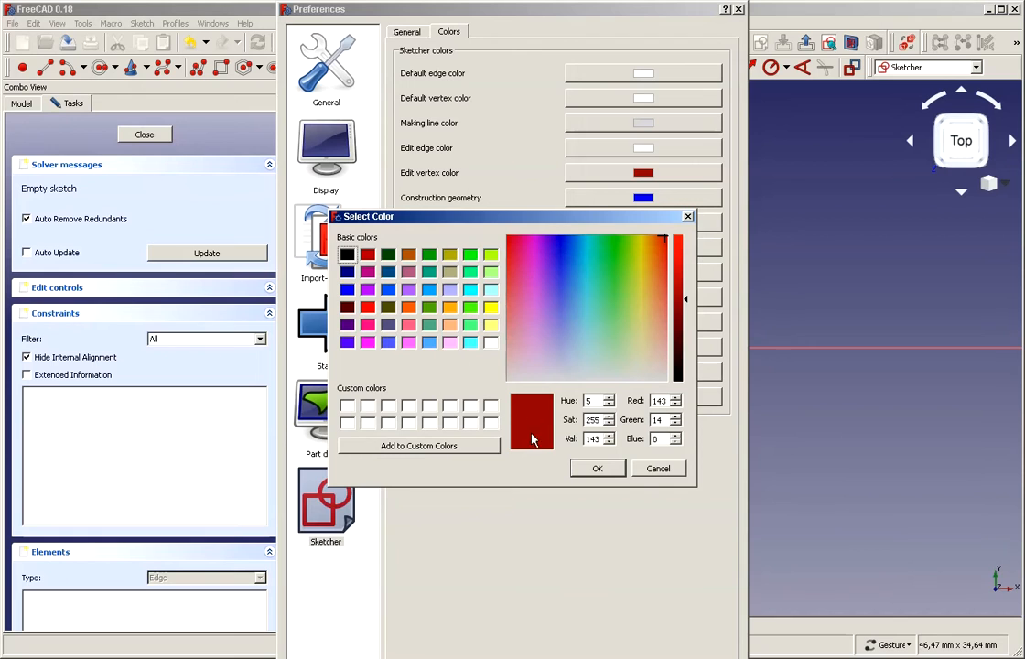
pyautogui.click(603, 471)
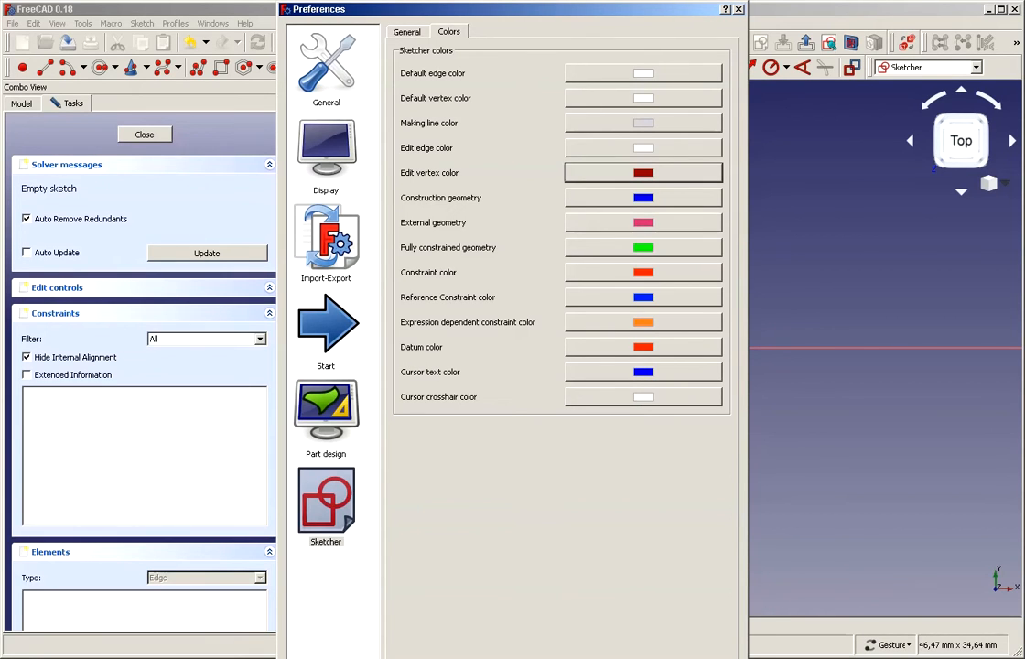
# Accept the preferences and sketch a rectangle about 25 mm wide that encloses the origin
pyautogui.click(545, 658)
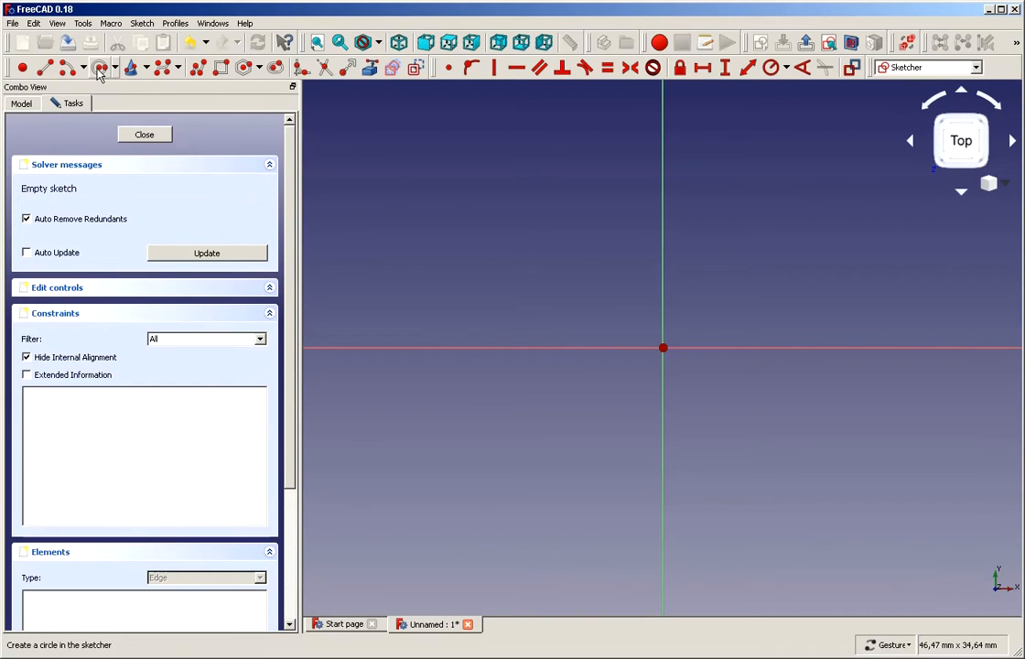
pyautogui.click(220, 71)
pyautogui.click(533, 245)
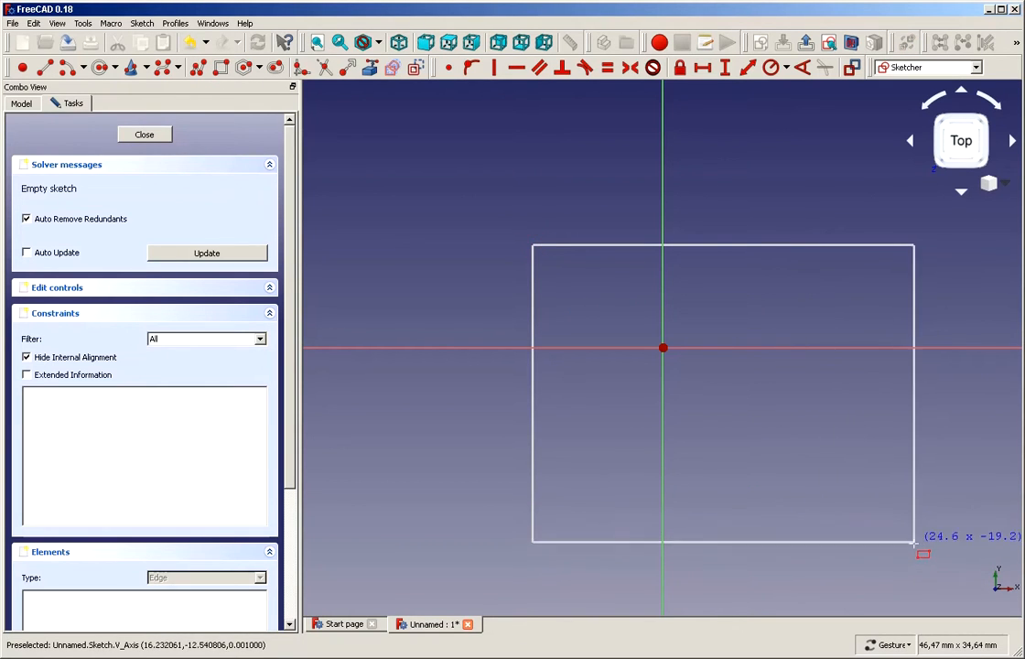
pyautogui.click(920, 516)
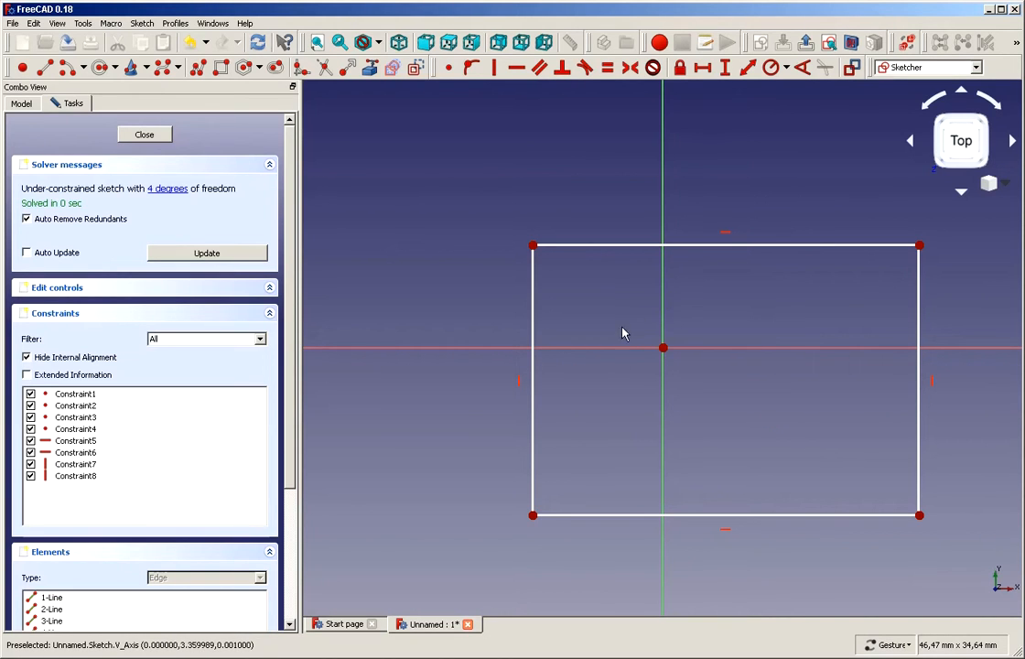
# Move the rectangle's edges to reposition and reshape it around the origin, ending about 30.5 mm wide and 16.5 mm high
pyautogui.moveTo(724, 249); pyautogui.dragTo(667, 200)
pyautogui.moveTo(487, 291); pyautogui.dragTo(447, 277)
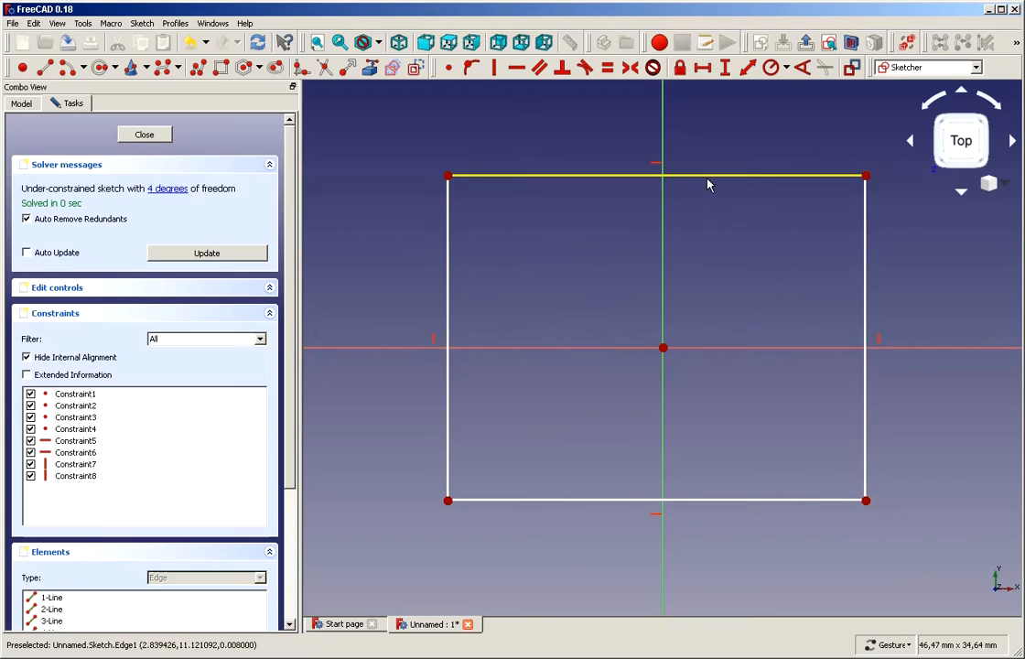
pyautogui.moveTo(706, 176); pyautogui.dragTo(719, 210)
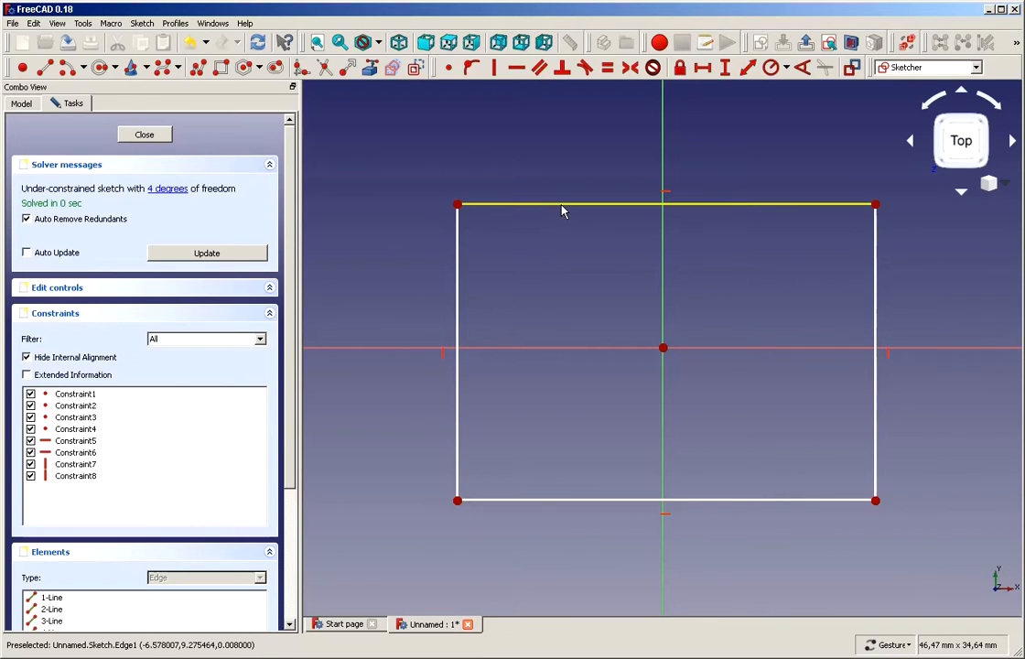
pyautogui.moveTo(563, 205); pyautogui.dragTo(509, 247)
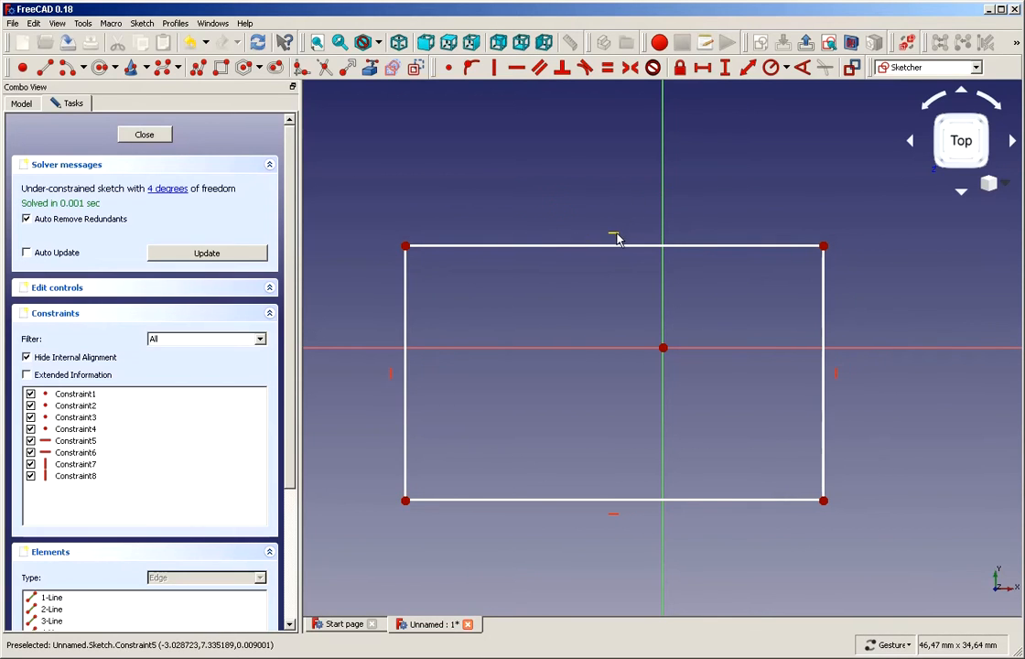
pyautogui.moveTo(609, 253)
pyautogui.mouseDown()
pyautogui.moveTo(596, 187)
pyautogui.moveTo(593, 249)
pyautogui.mouseUp()
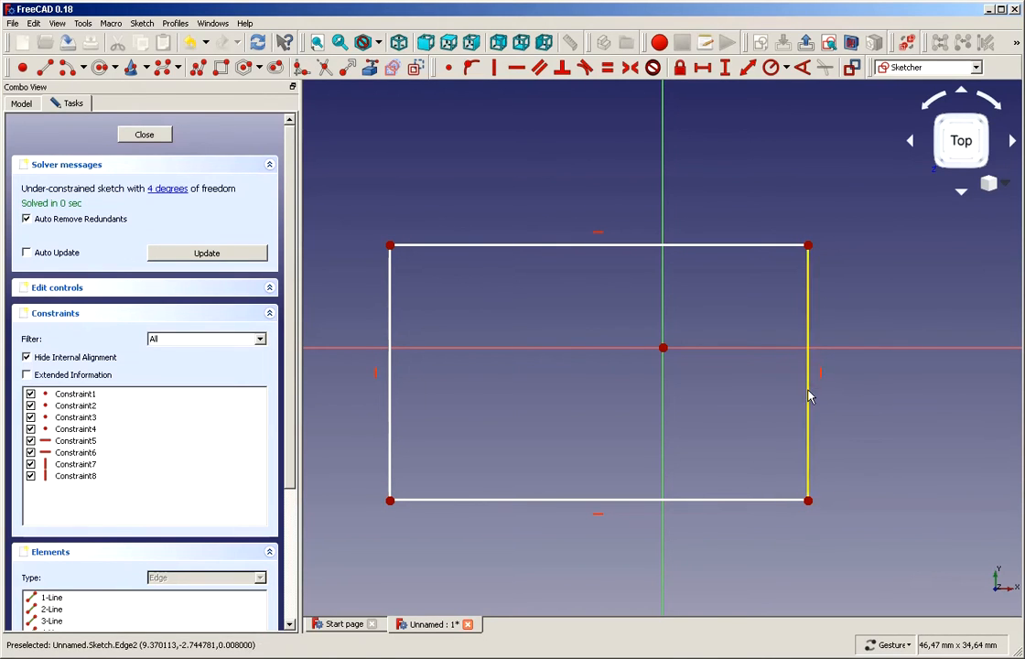
pyautogui.moveTo(811, 398); pyautogui.dragTo(860, 362)
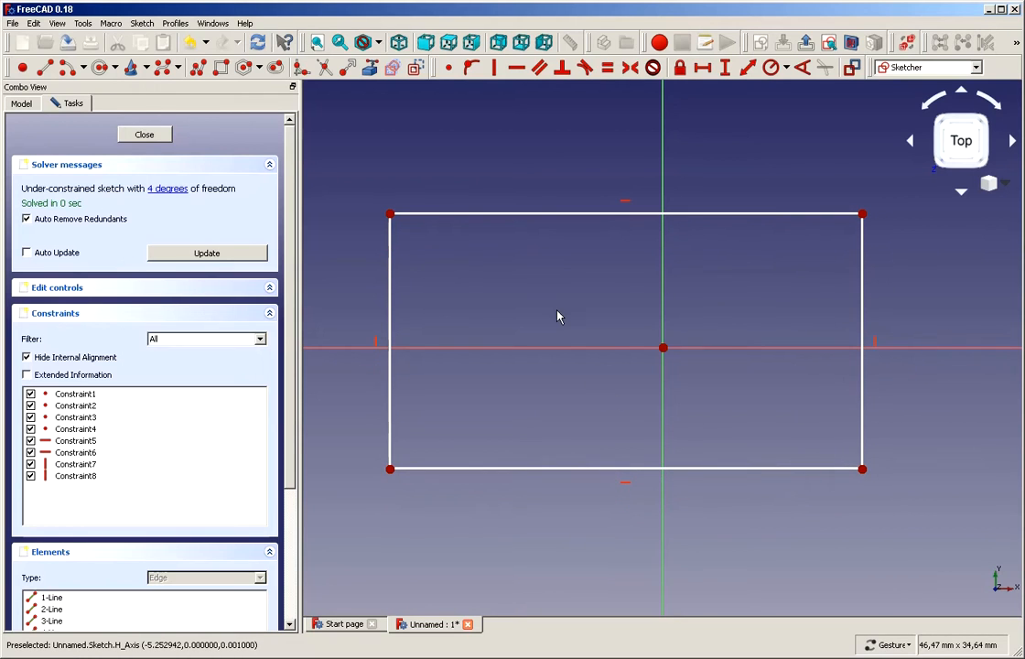
# Constrain the rectangle's upper edge to a horizontal length of 32 mm and place the dimension higher above it
pyautogui.click(751, 214)
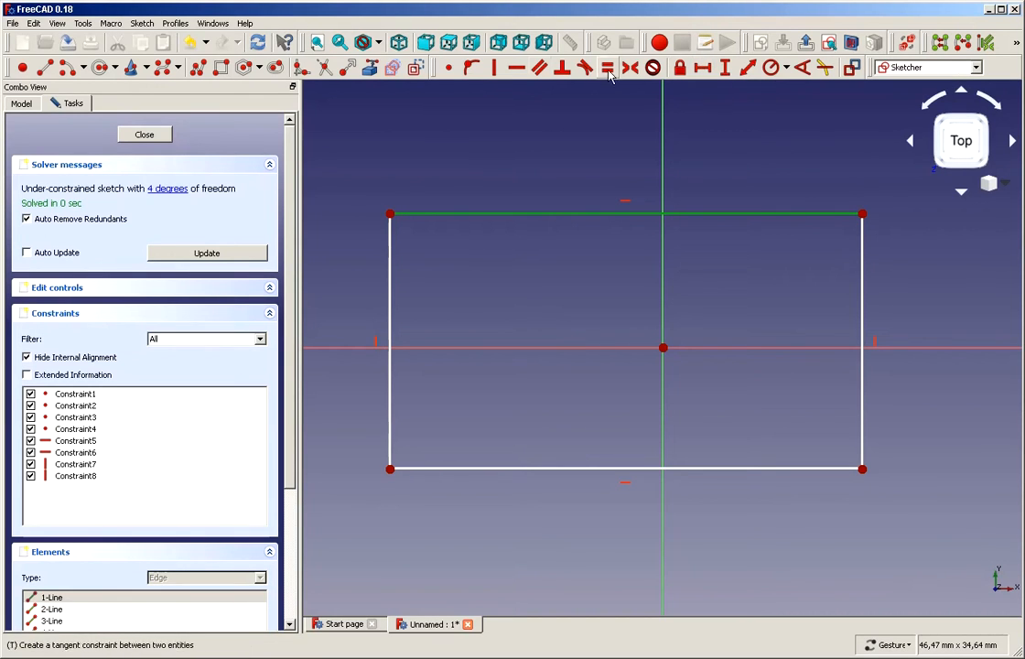
pyautogui.click(703, 71)
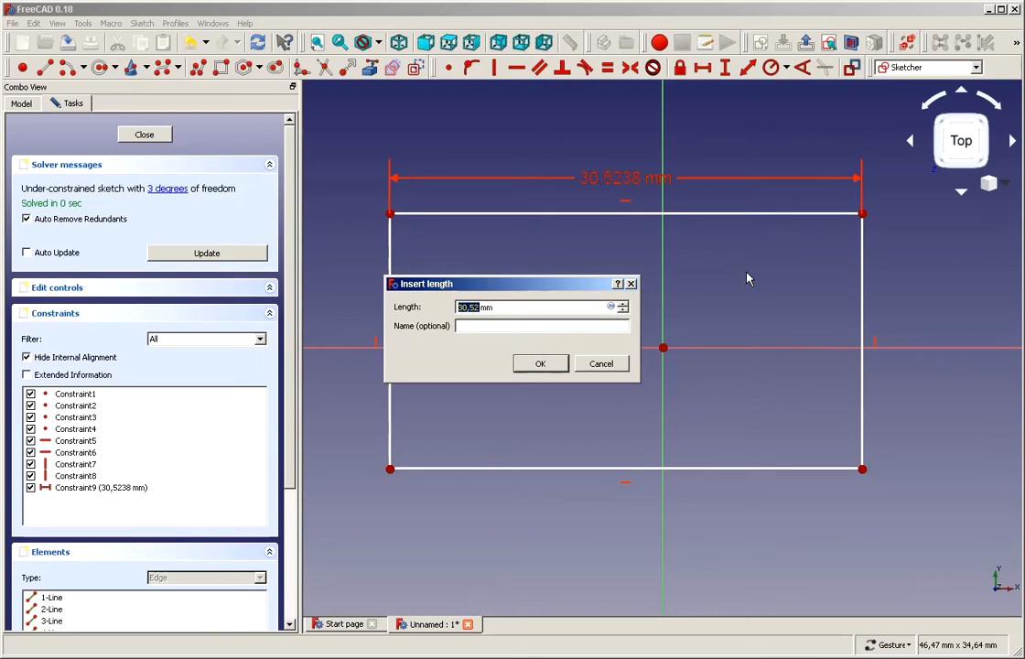
pyautogui.write('32')
pyautogui.click(533, 363)
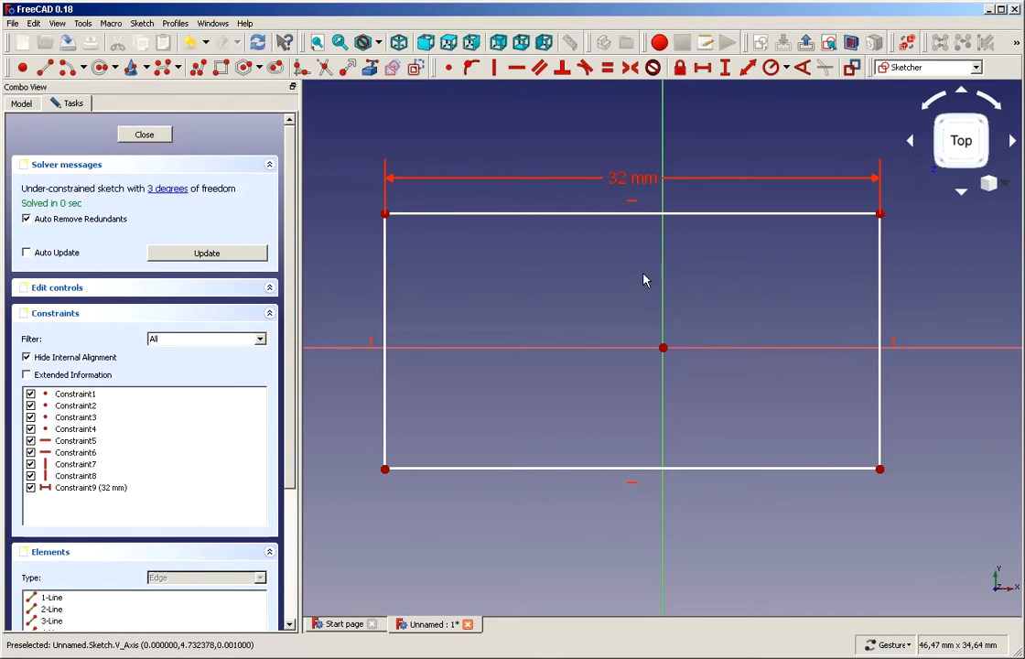
pyautogui.moveTo(627, 183); pyautogui.dragTo(626, 139)
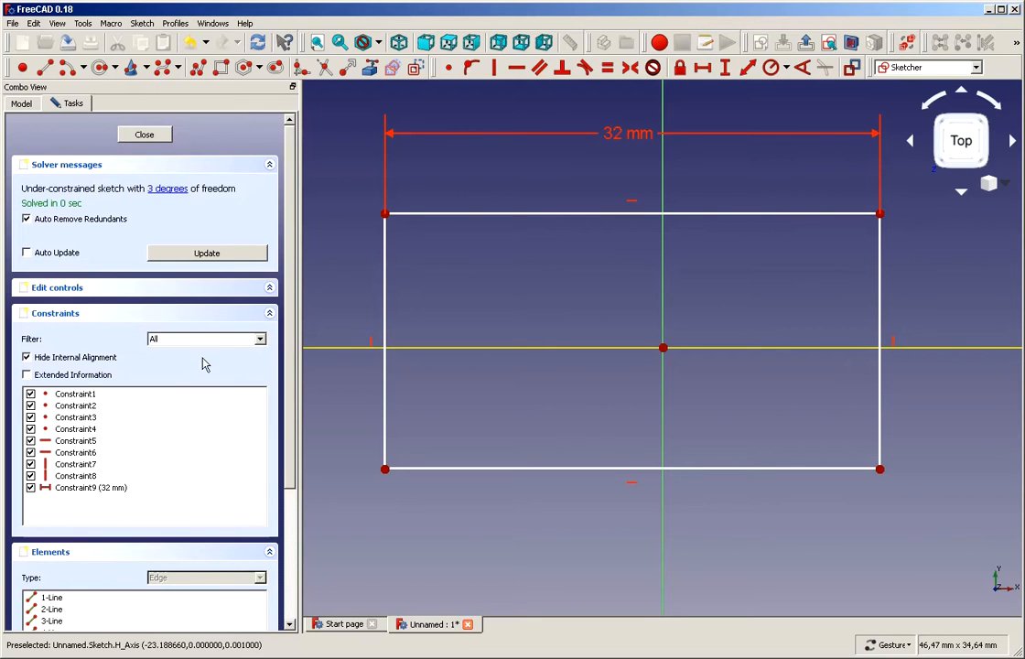
# Highlight the 32 mm width constraint from the constraints list and shift its dimension label slightly away from the rectangle
pyautogui.click(270, 314)
pyautogui.click(270, 314)
pyautogui.click(82, 492)
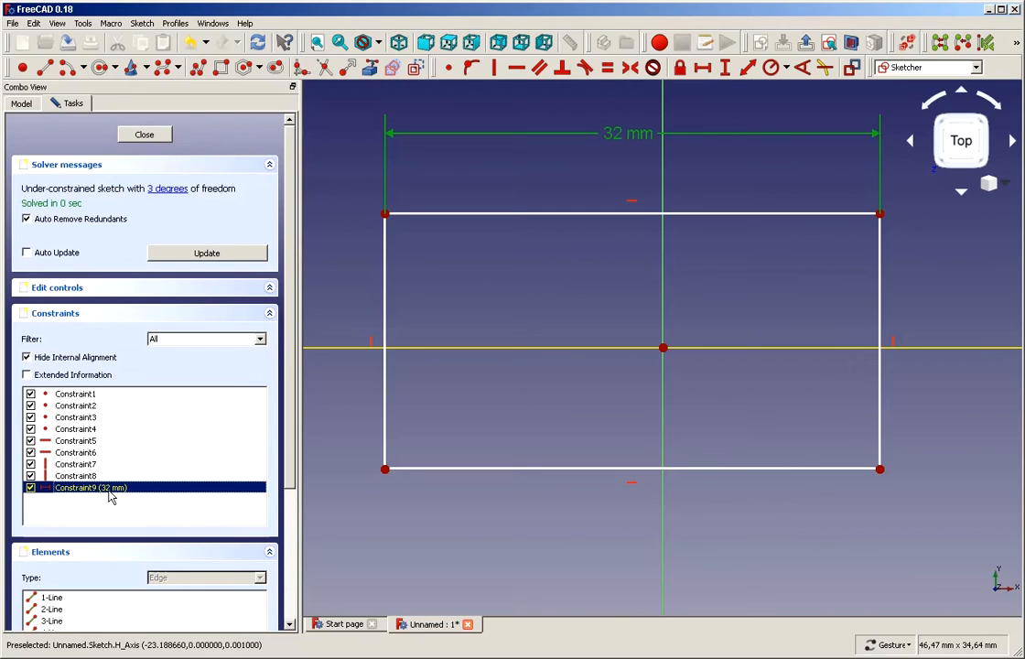
pyautogui.click(375, 501)
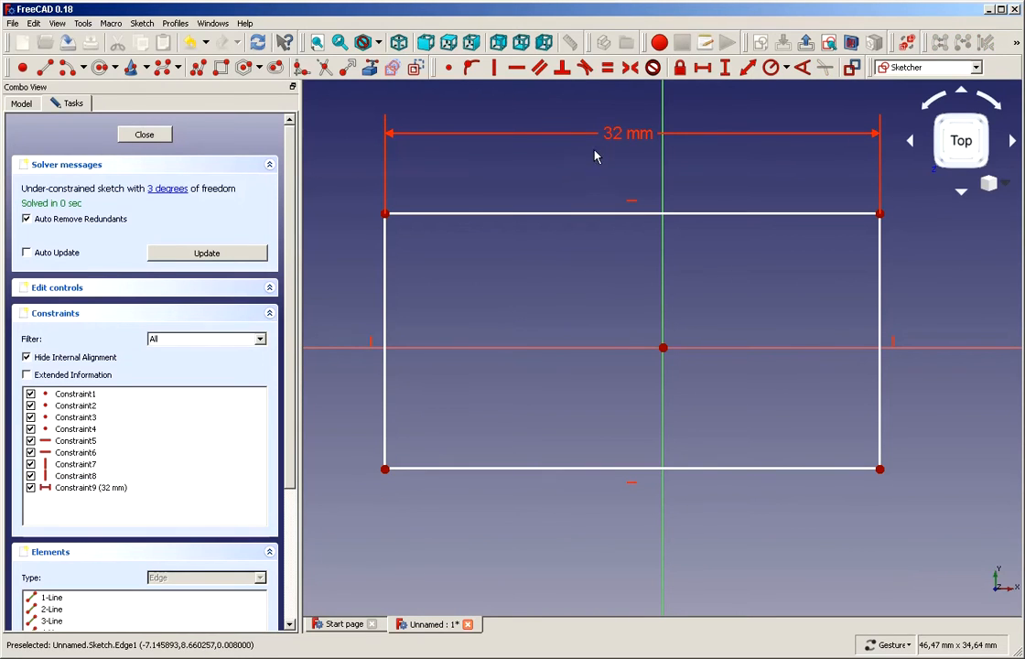
pyautogui.moveTo(611, 139); pyautogui.dragTo(591, 127)
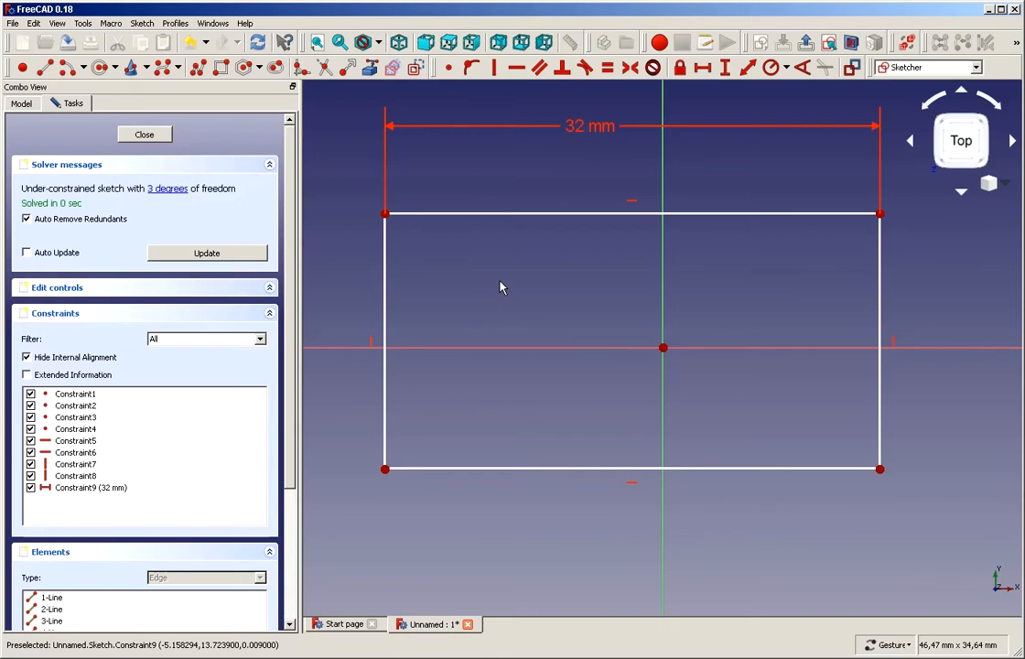
# Constrain the rectangle's left edge to a vertical length of 50 mm and fit the whole sketch in view
pyautogui.click(385, 298)
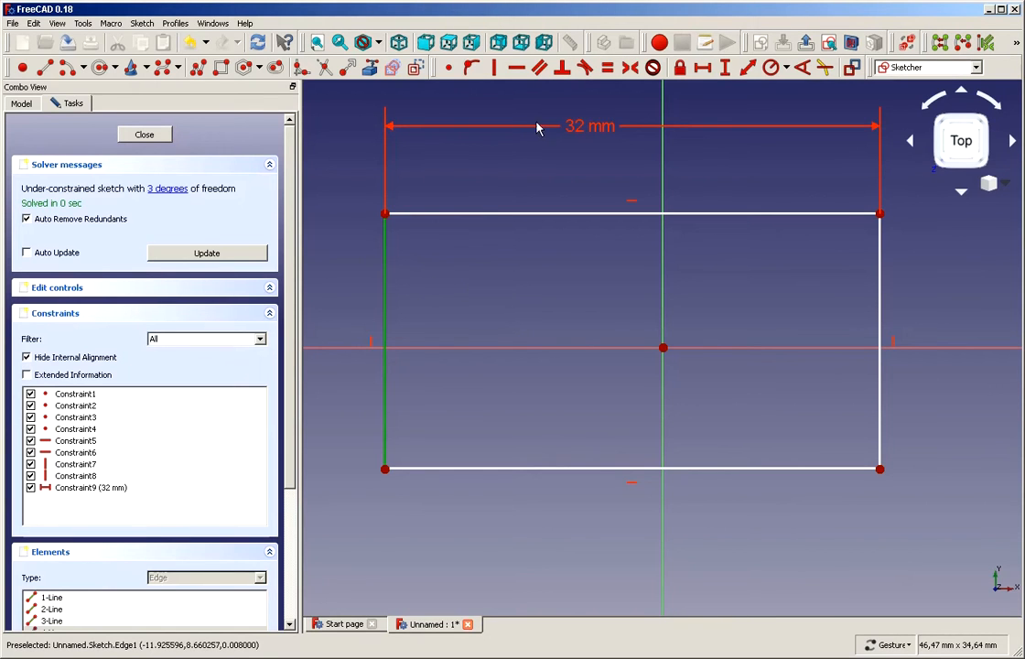
pyautogui.click(714, 74)
pyautogui.write('50')
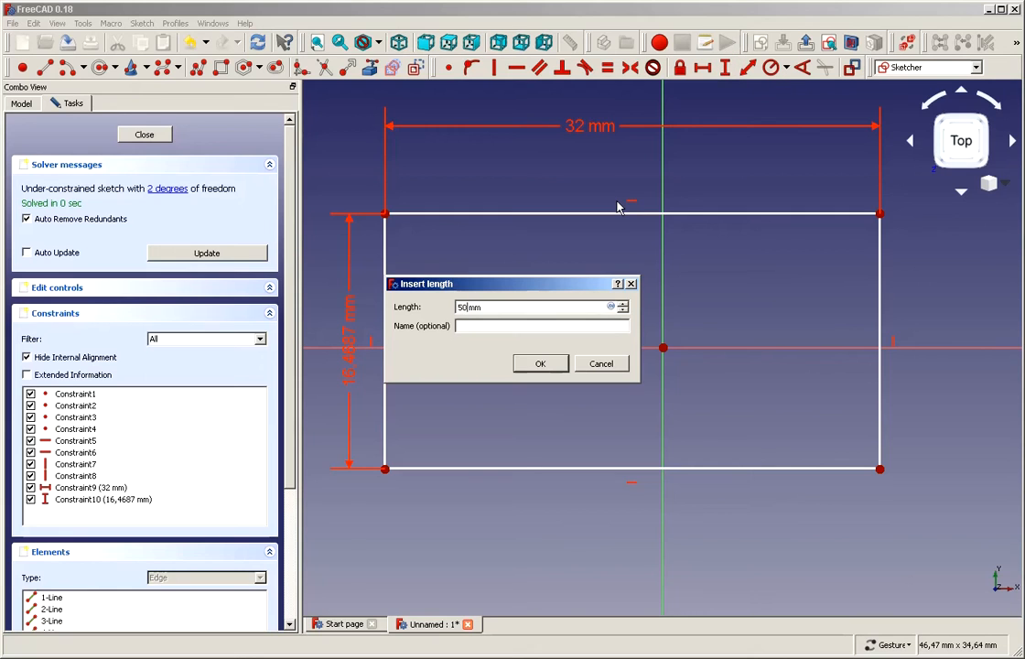
pyautogui.press('Return')
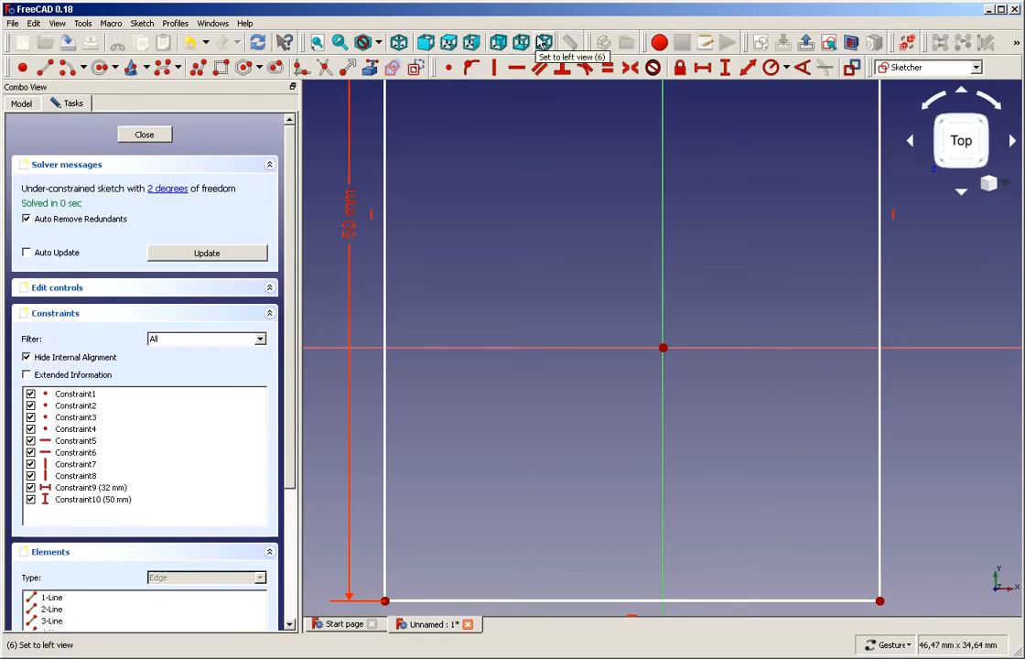
pyautogui.click(318, 43)
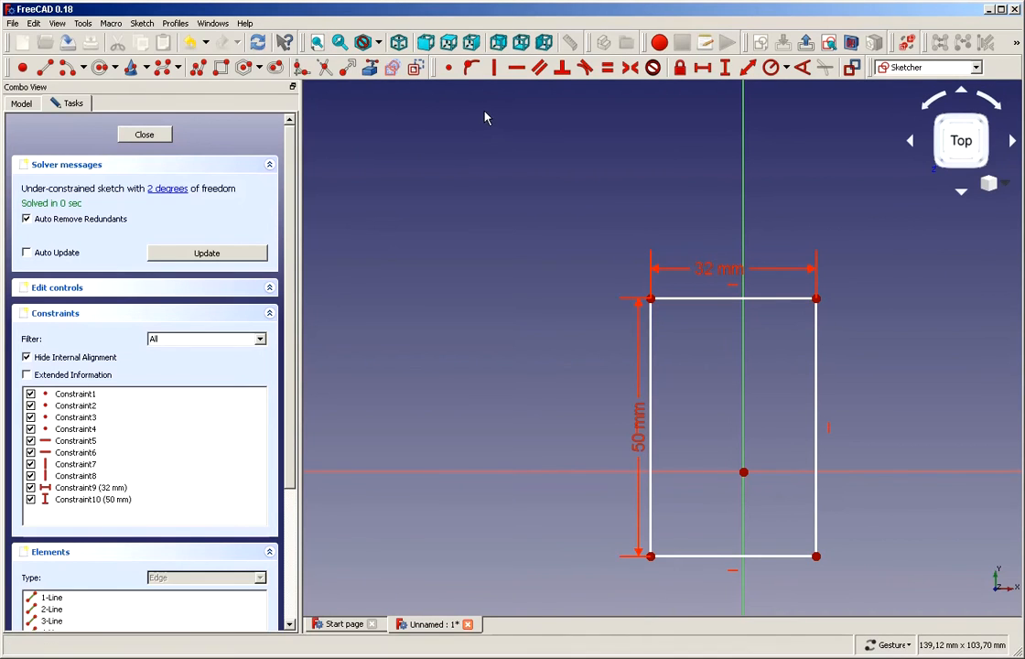
# Examine the sketch in the isometric, front, top, right and rear standard views, and return to the top view
pyautogui.click(400, 44)
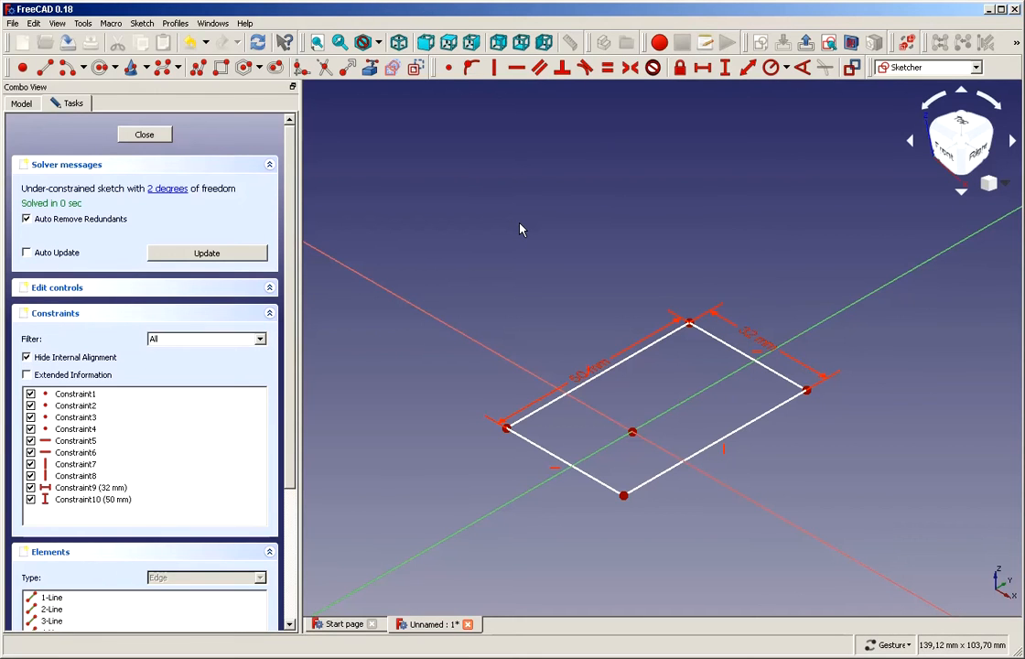
pyautogui.press('1')
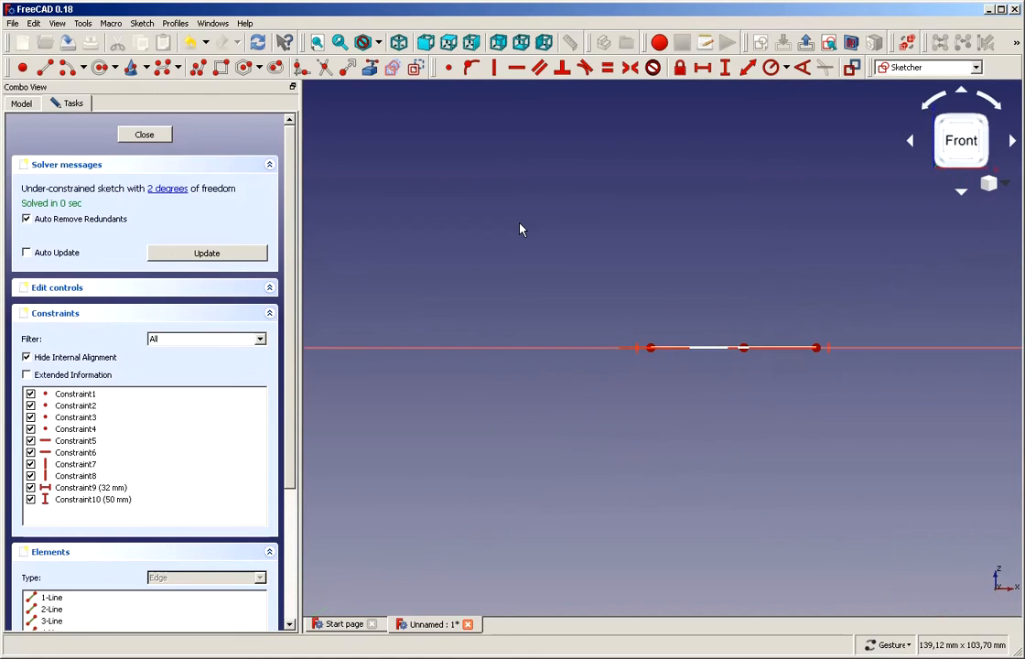
pyautogui.press('2')
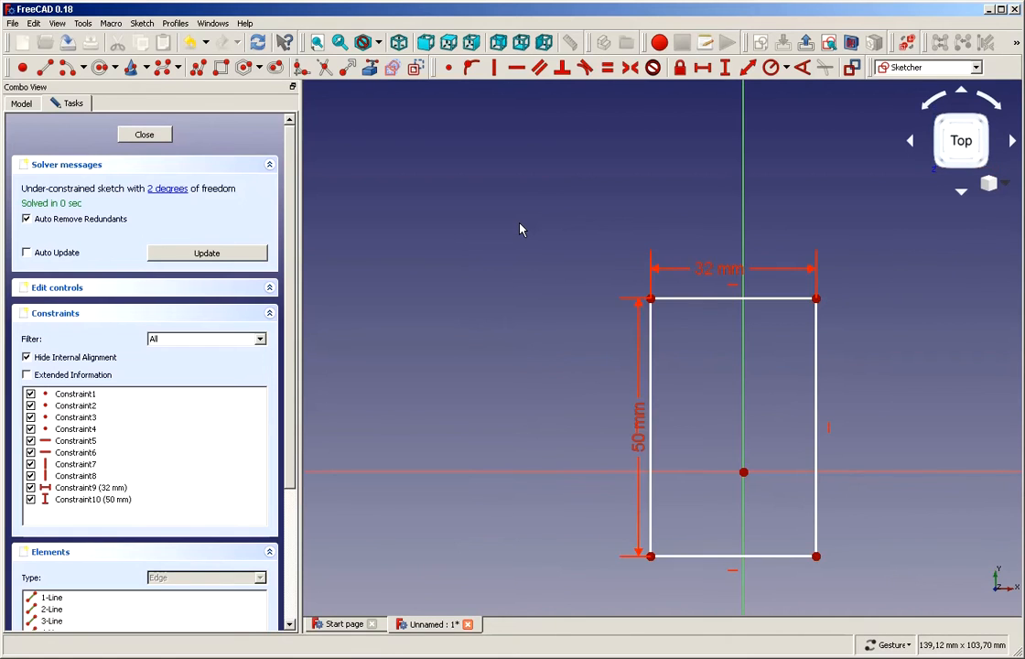
pyautogui.press('3')
pyautogui.press('4')
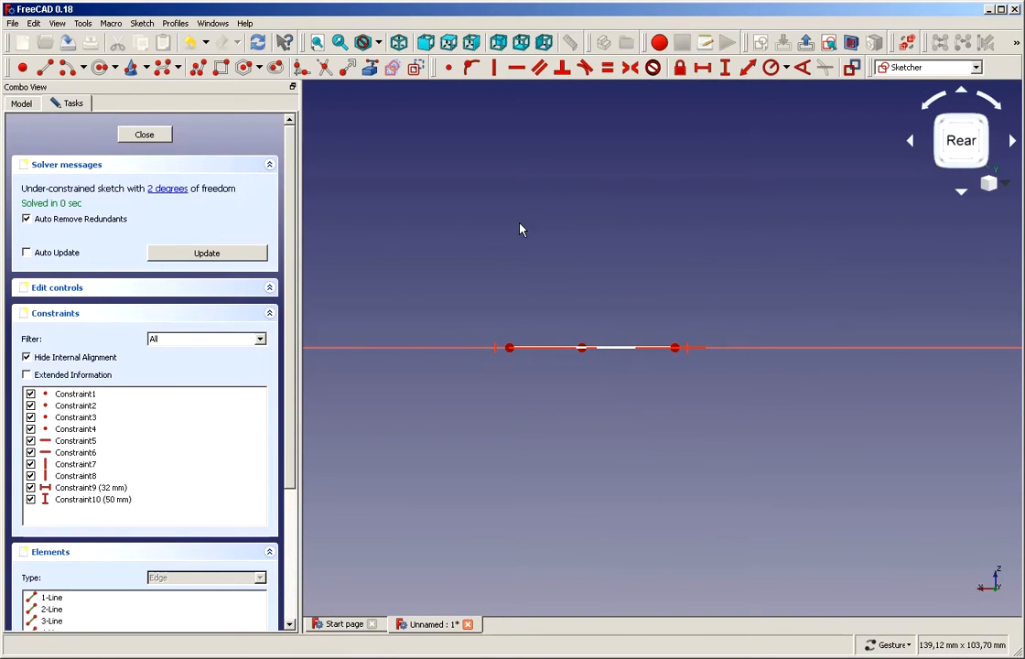
pyautogui.press('2')
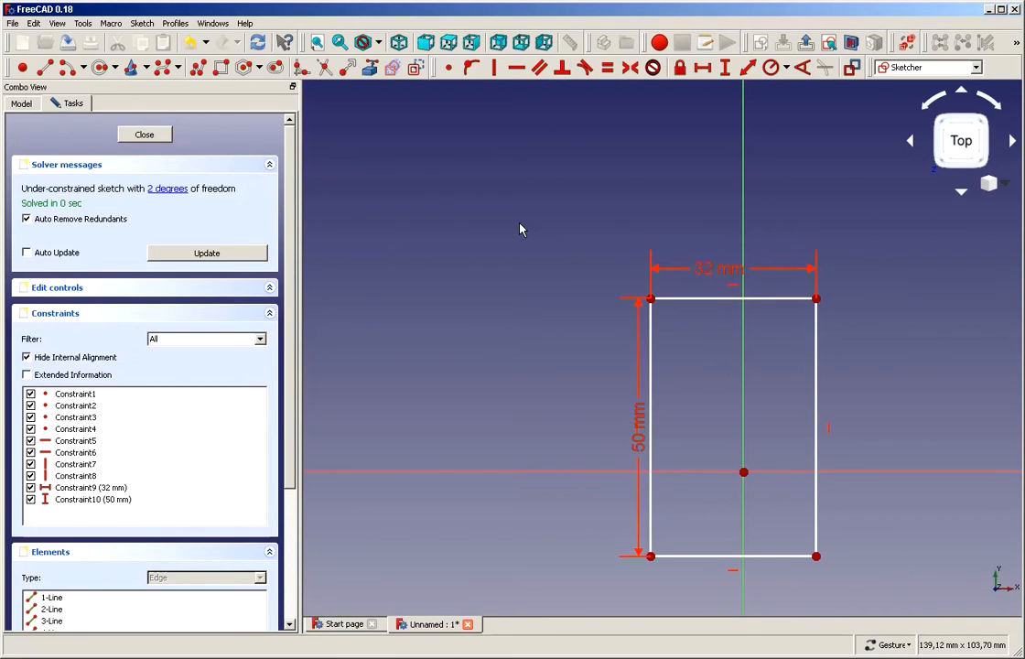
pyautogui.scroll(-2, 481, 231)
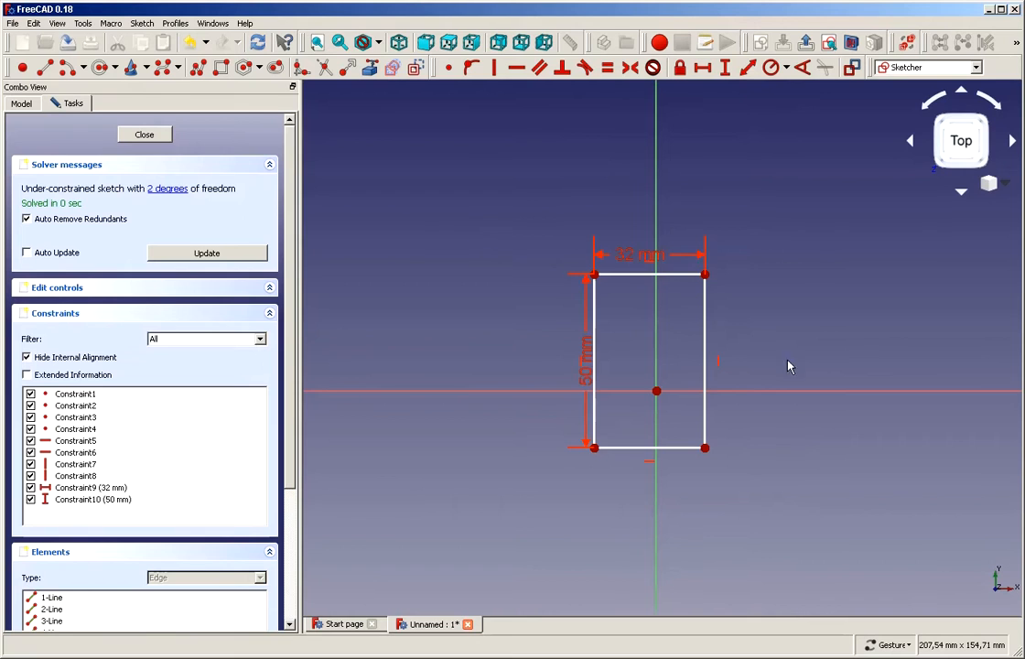
pyautogui.scroll(2, 803, 266)
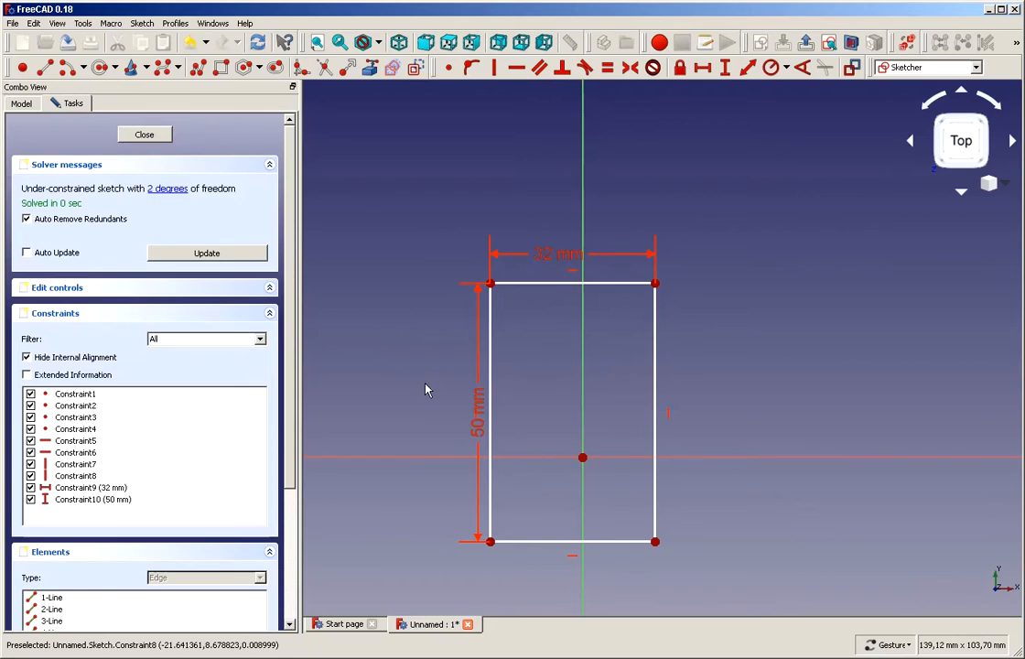
# Try a coincident constraint between the rectangle's lower-left corner and the origin, and undo it
pyautogui.click(491, 542)
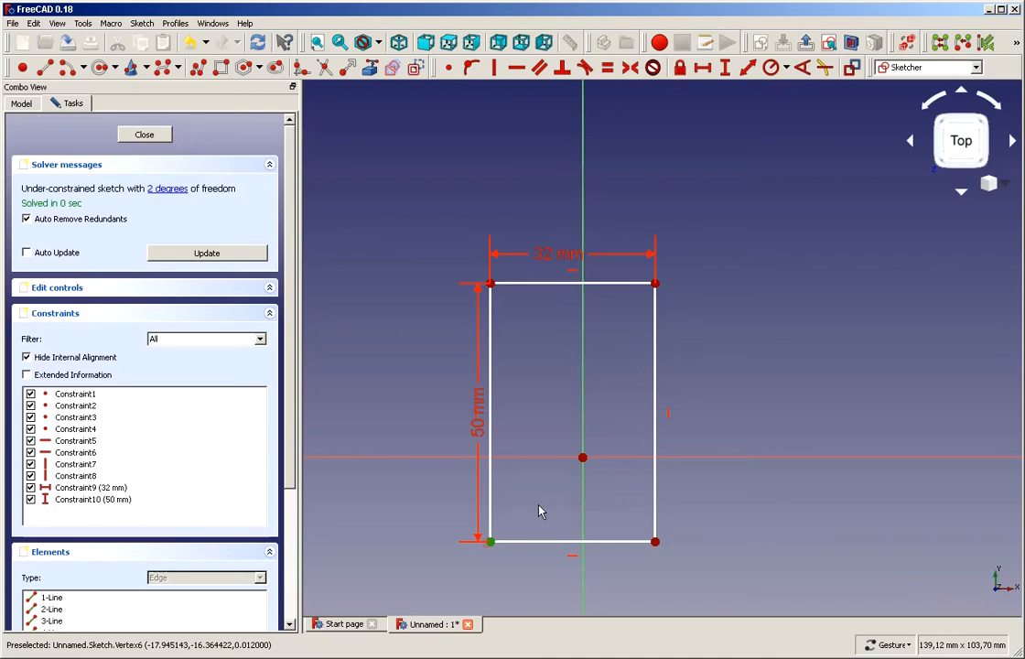
pyautogui.click(584, 458)
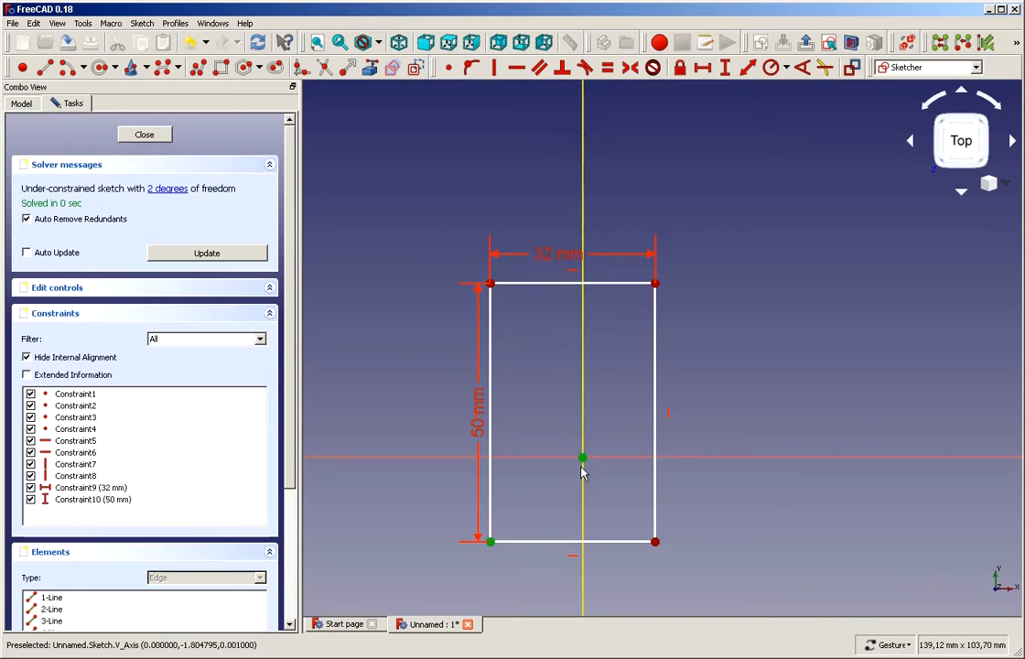
pyautogui.click(450, 68)
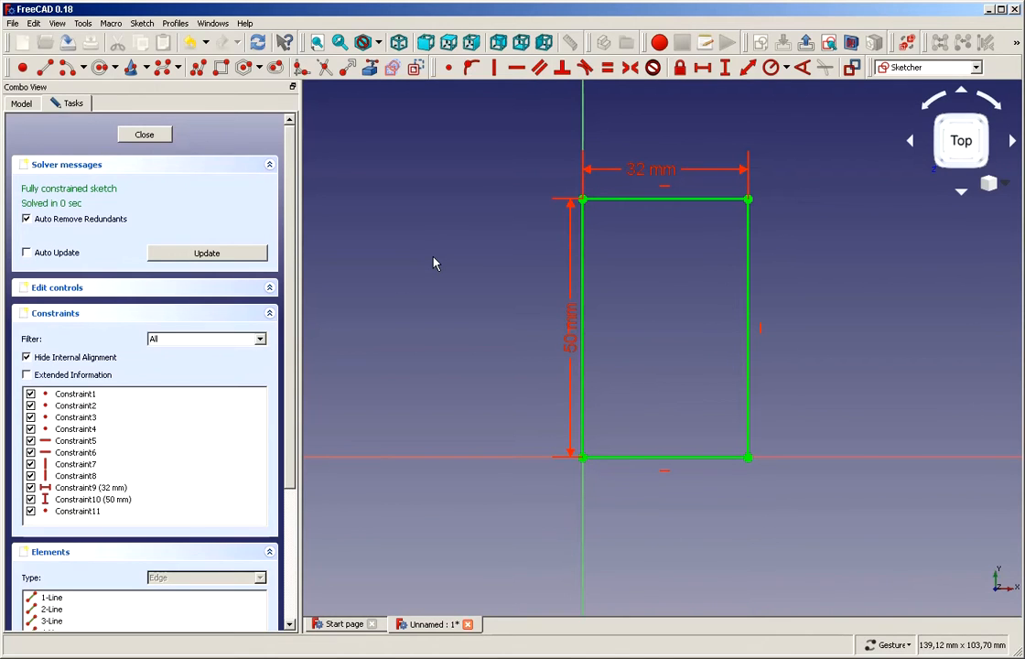
pyautogui.hotkey('ctrl', 'z')
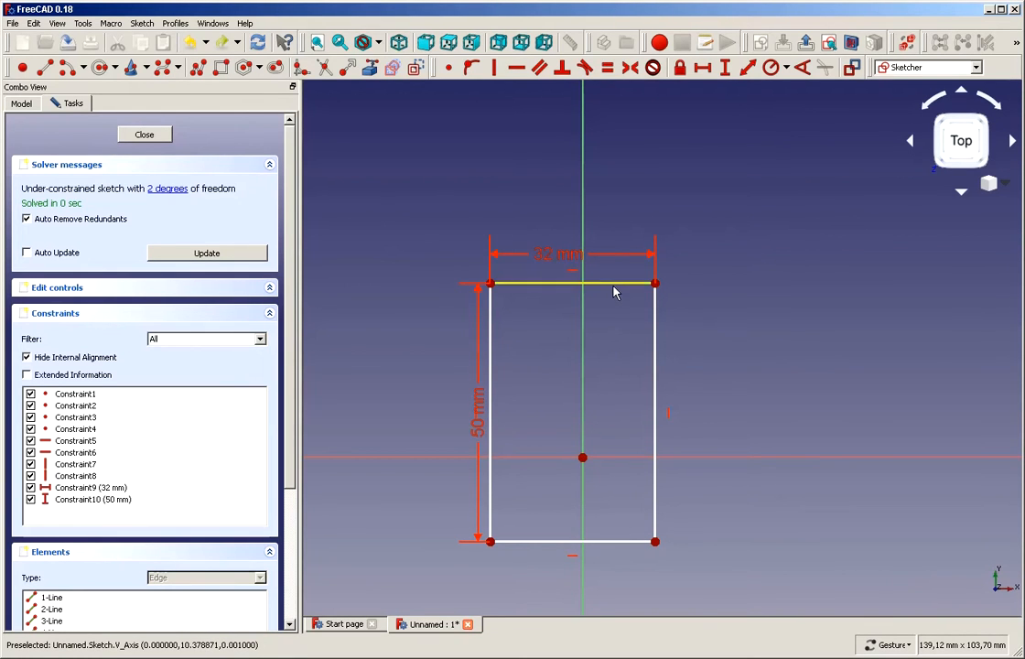
# Make the rectangle's lower-left and upper-right corners symmetric about the origin, and move the 50 mm and 32 mm dimensions farther outside the rectangle
pyautogui.moveTo(613, 287)
pyautogui.mouseDown()
pyautogui.moveTo(638, 280)
pyautogui.moveTo(617, 281)
pyautogui.mouseUp()
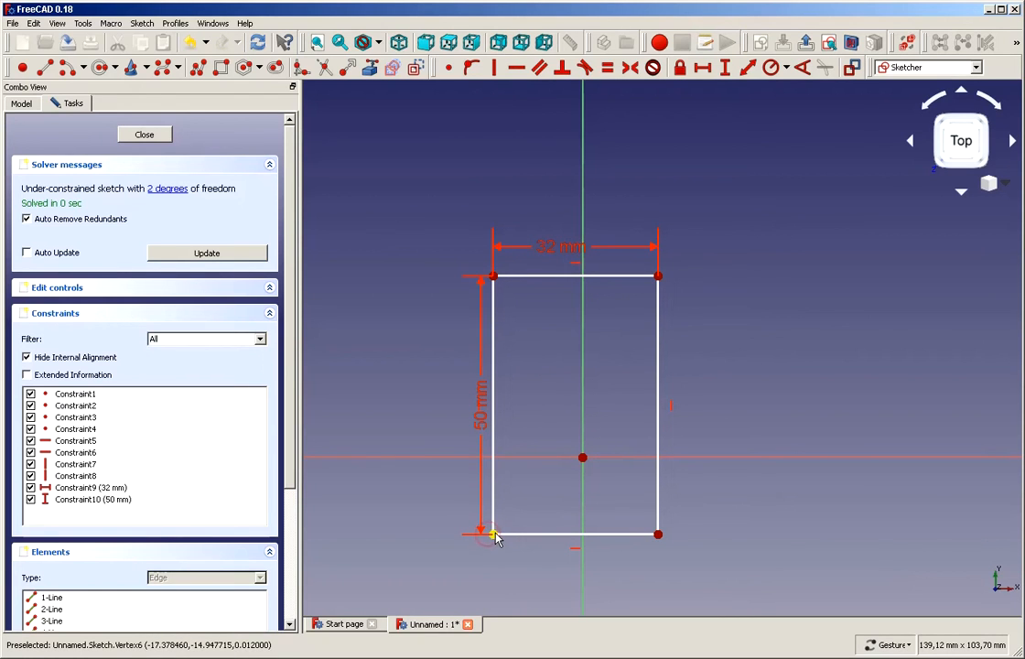
pyautogui.click(658, 275)
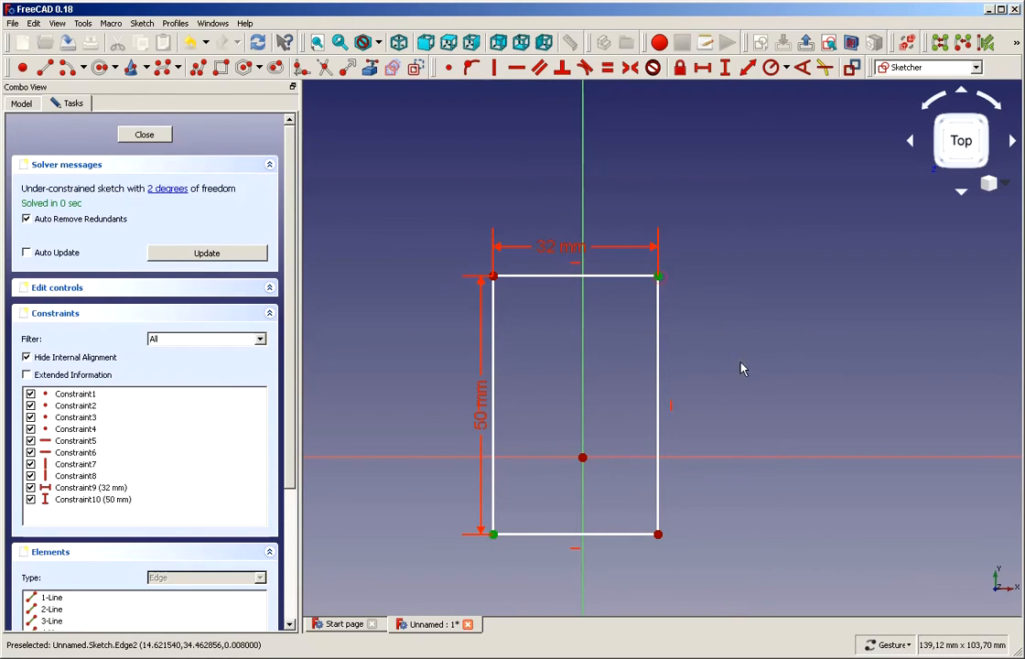
pyautogui.click(583, 459)
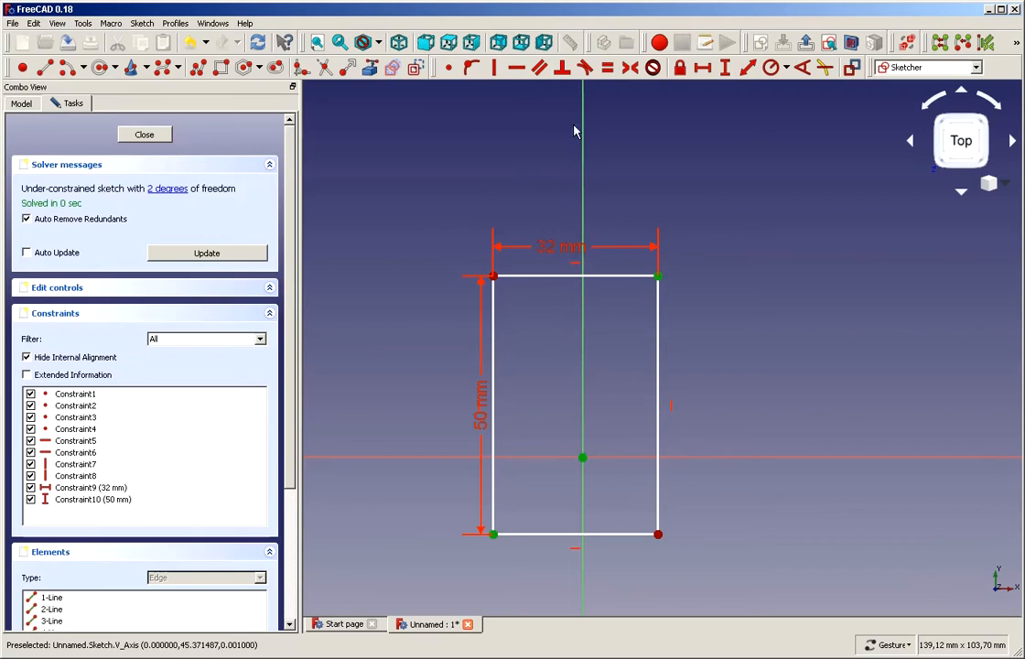
pyautogui.click(630, 67)
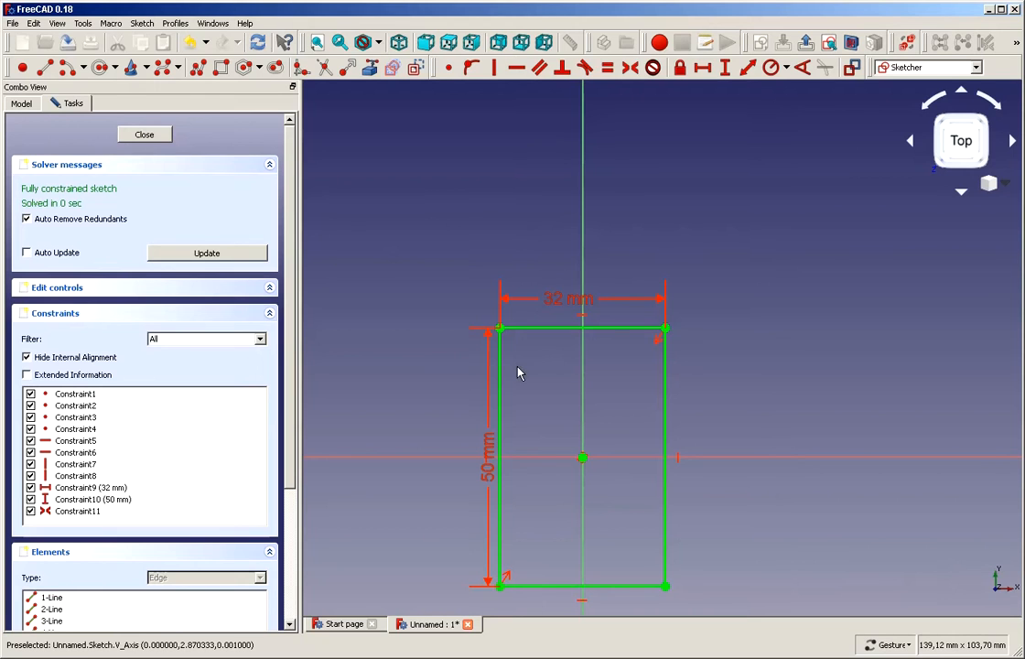
pyautogui.moveTo(487, 435); pyautogui.dragTo(450, 424)
pyautogui.moveTo(560, 299); pyautogui.dragTo(549, 265)
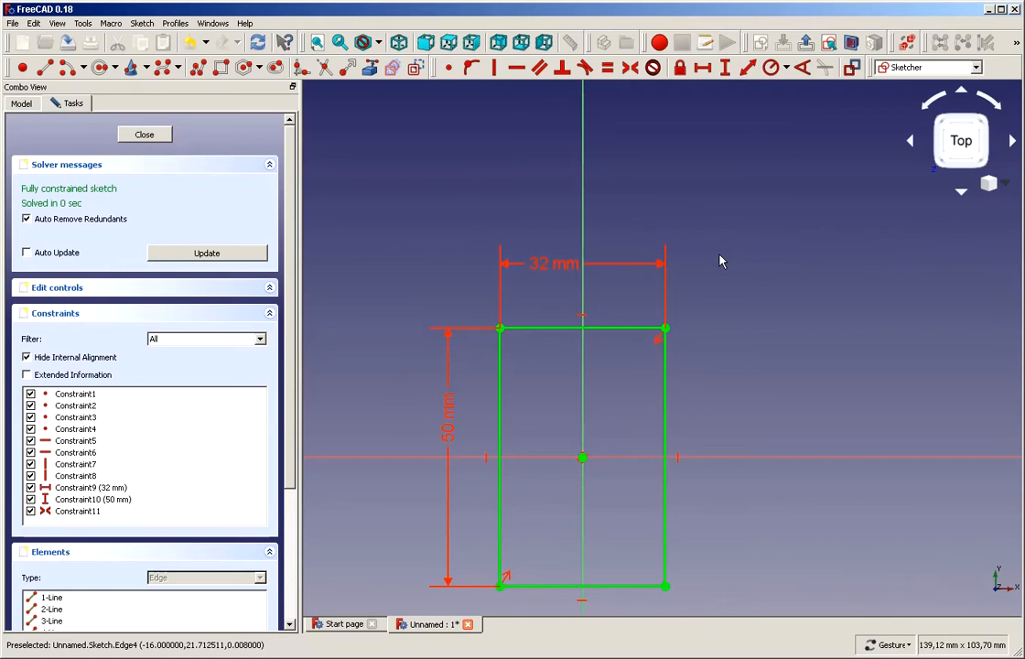
# Close the fully constrained rectangle sketch and fit it in view
pyautogui.click(144, 136)
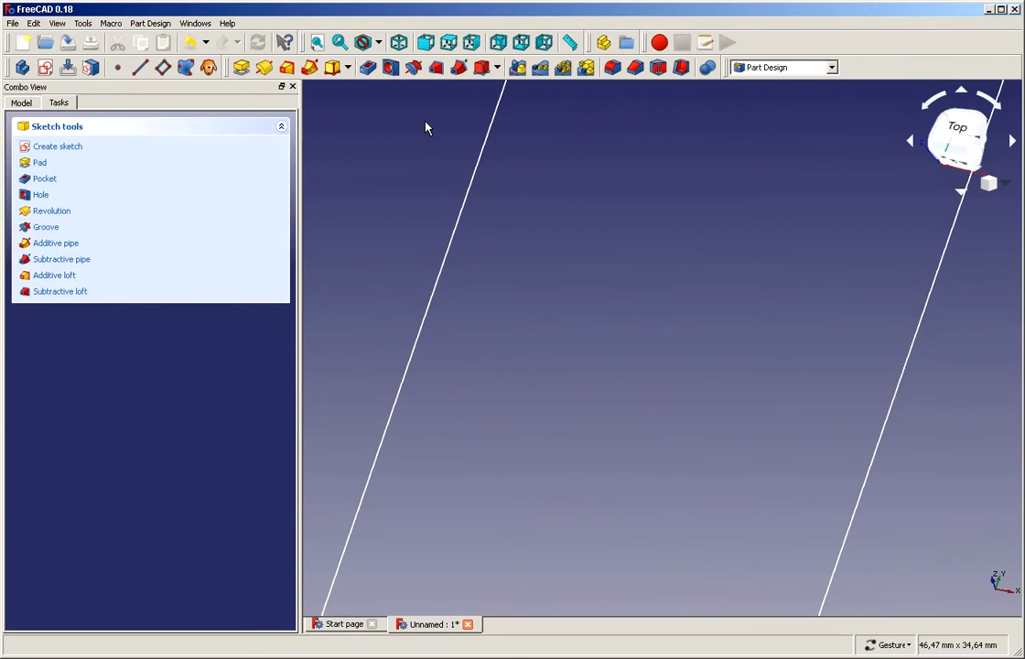
pyautogui.click(317, 43)
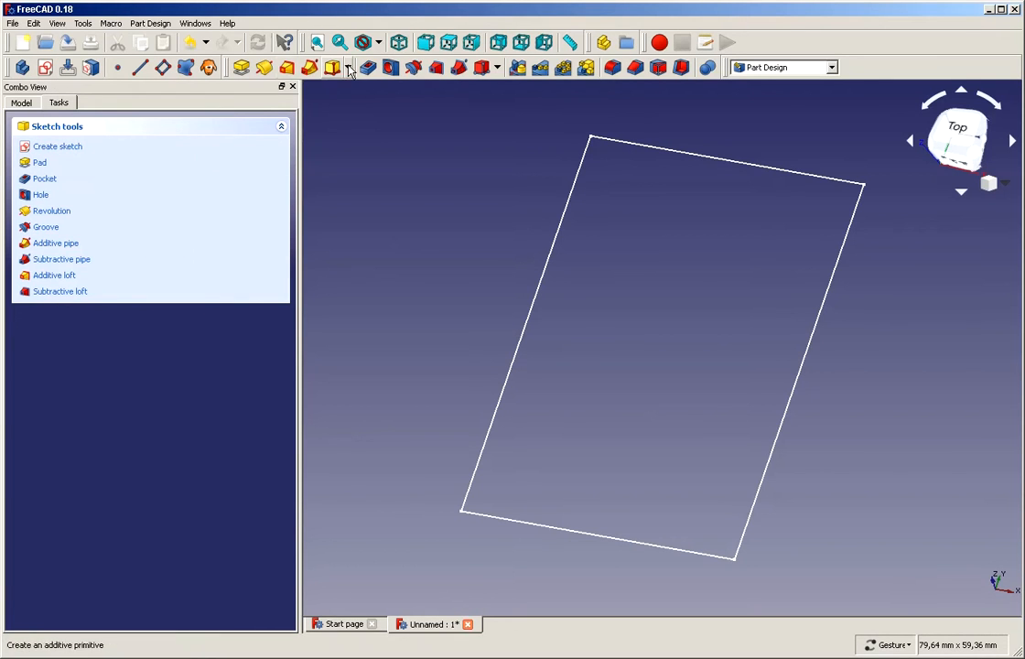
pyautogui.click(15, 102)
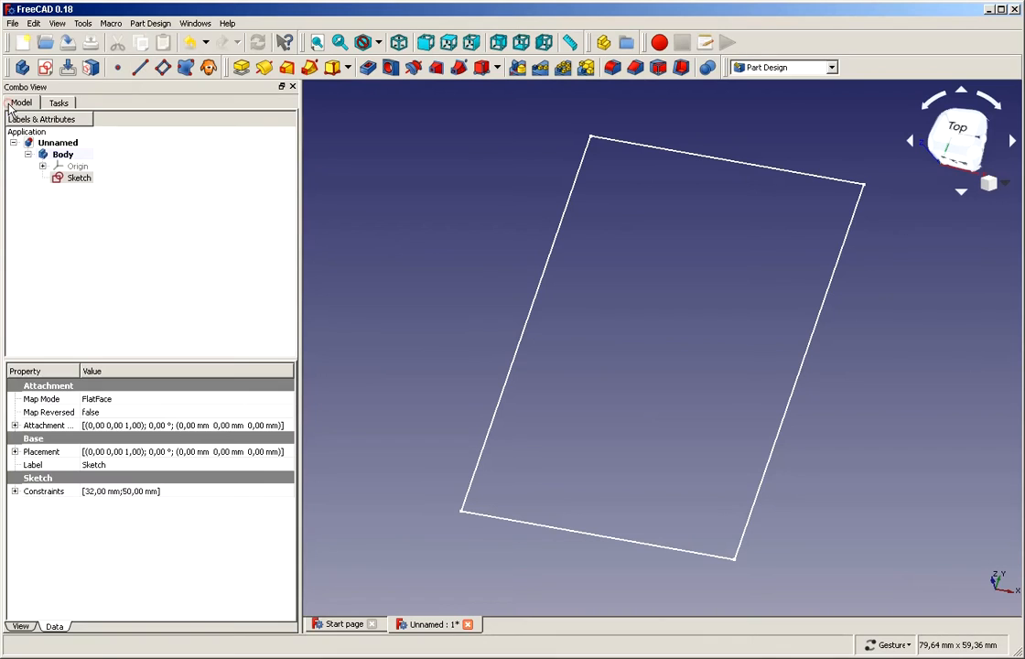
pyautogui.click(59, 102)
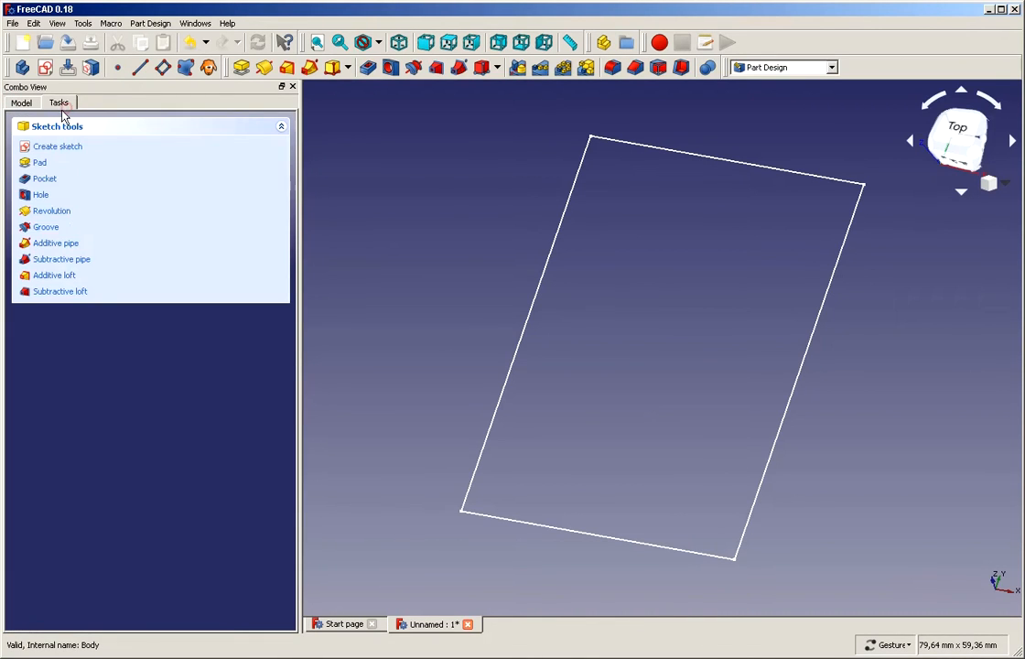
# Pad the rectangle sketch to a length of 32 mm
pyautogui.click(41, 165)
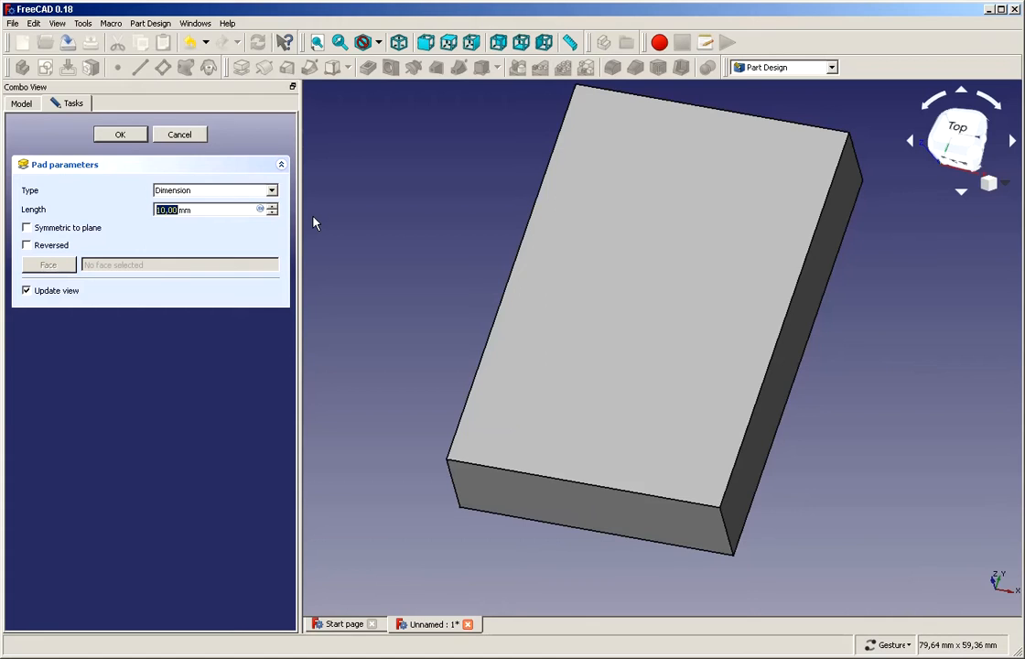
pyautogui.write('32')
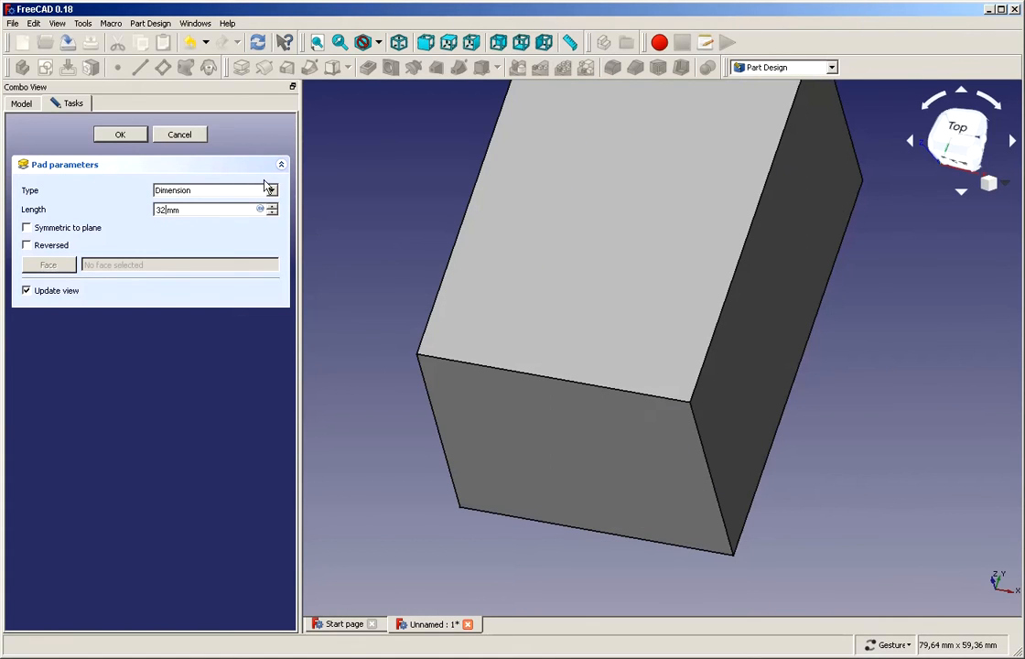
pyautogui.click(120, 135)
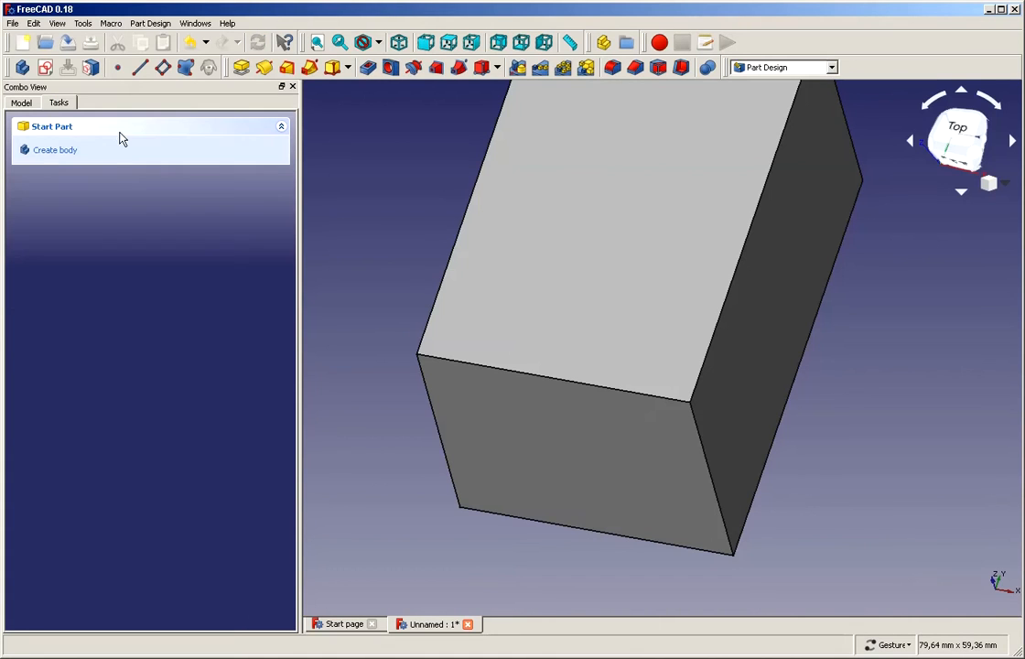
# Examine the pad's entry and properties in the model tree and view the block from several angles
pyautogui.click(22, 101)
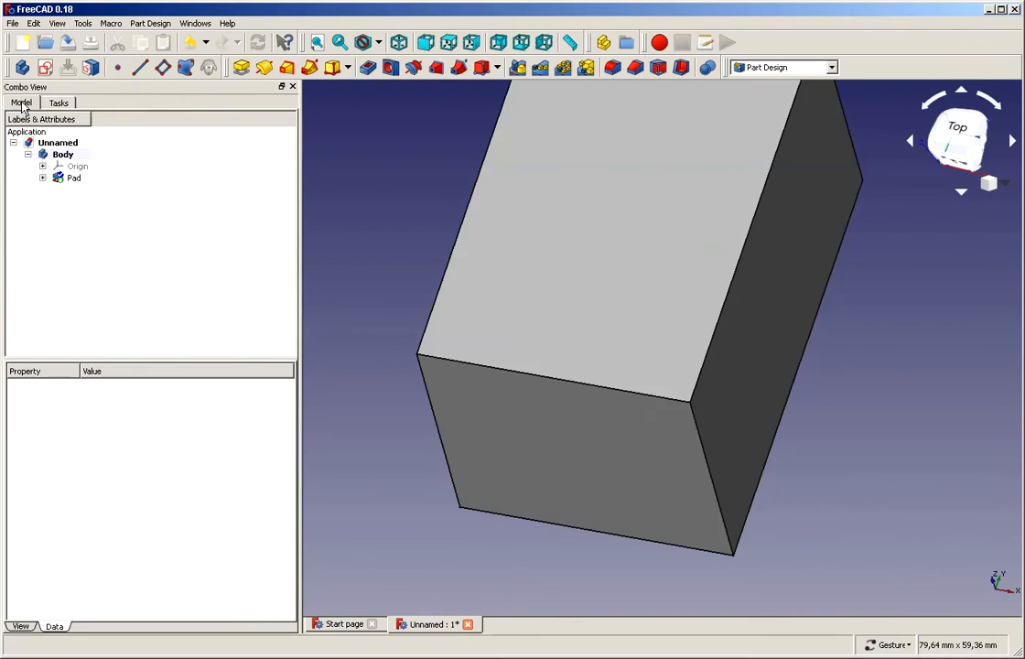
pyautogui.click(72, 178)
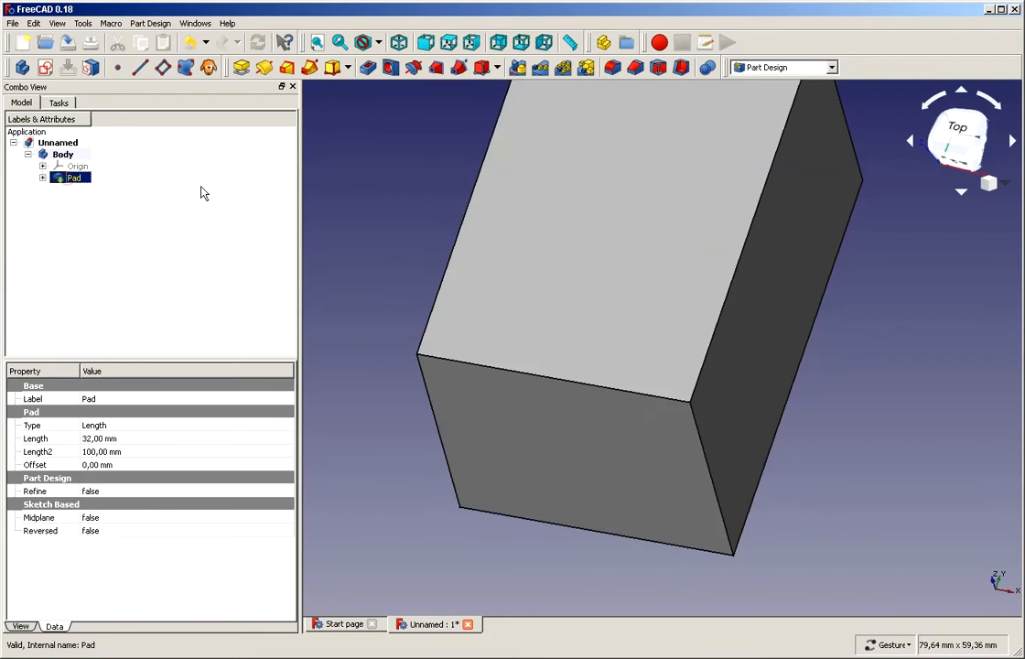
pyautogui.scroll(-5, 396, 225)
pyautogui.scroll(3, 400, 174)
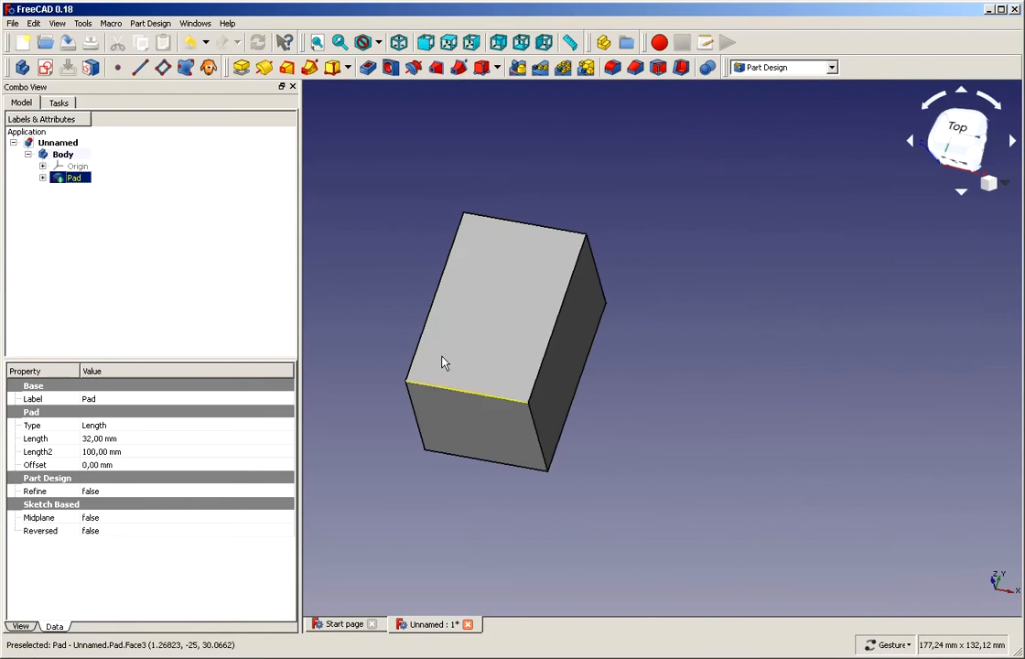
pyautogui.click(613, 489)
pyautogui.moveTo(615, 487); pyautogui.dragTo(538, 473)
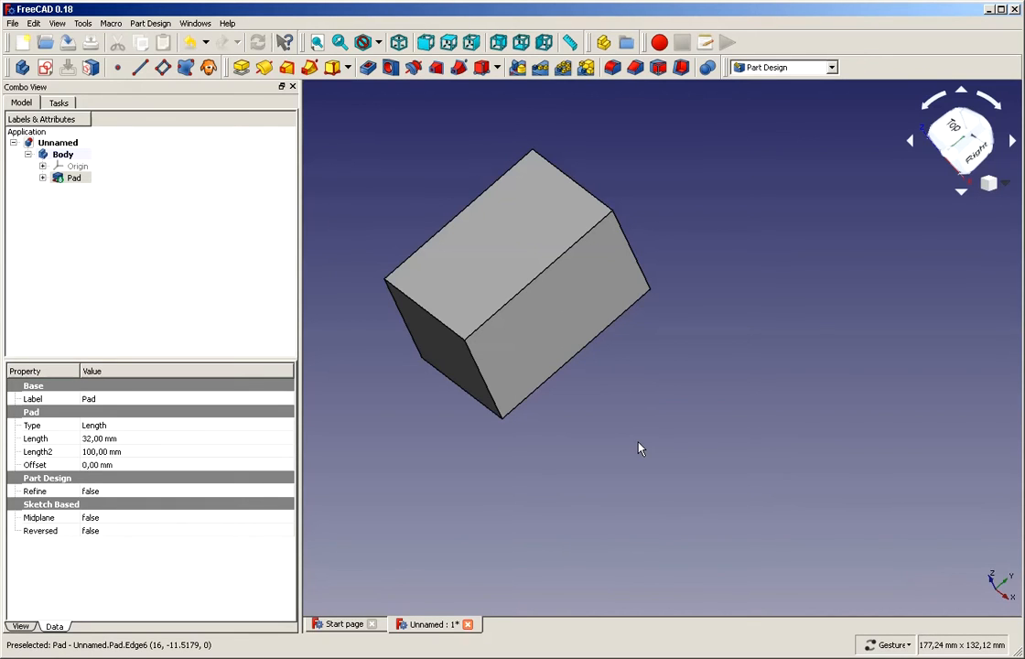
pyautogui.moveTo(485, 471); pyautogui.dragTo(545, 450)
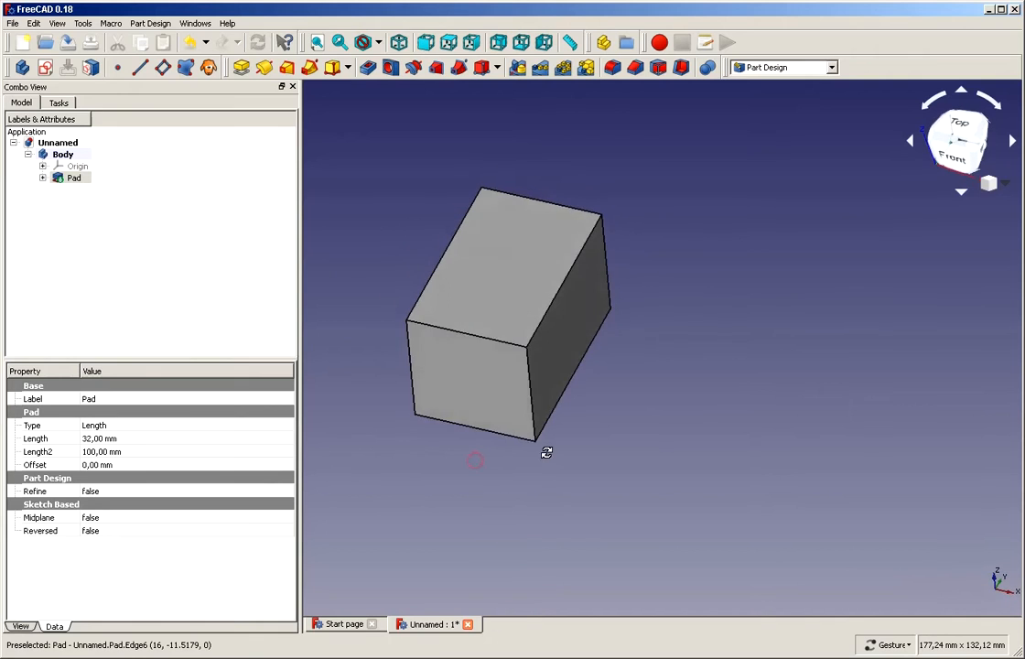
# Create an empty sketch on the block's front face, close it, and compare its properties with the pad's
pyautogui.click(469, 384)
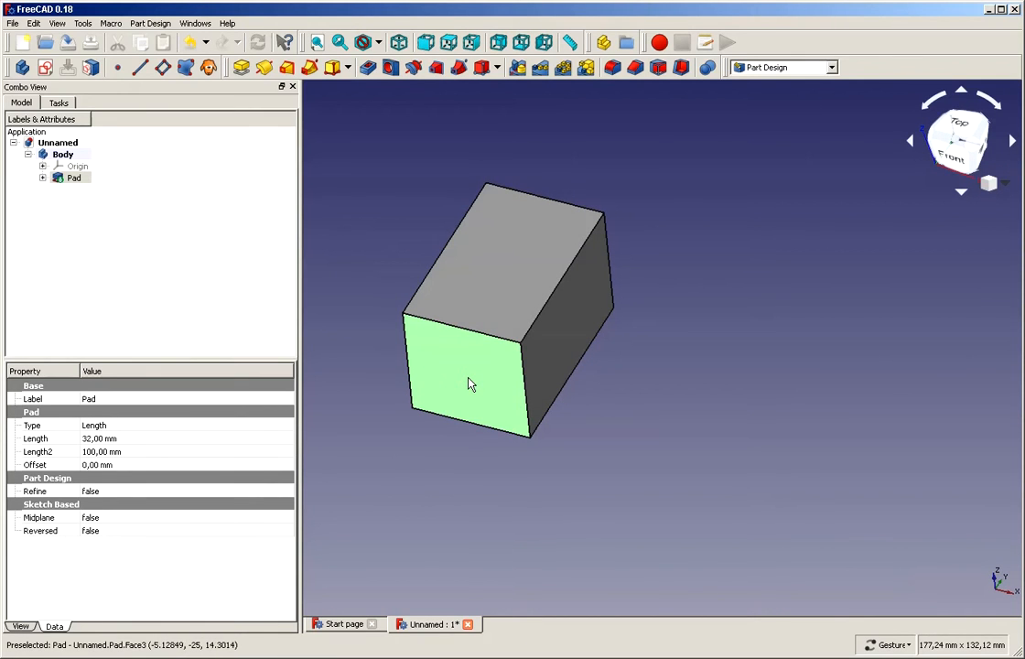
pyautogui.click(45, 68)
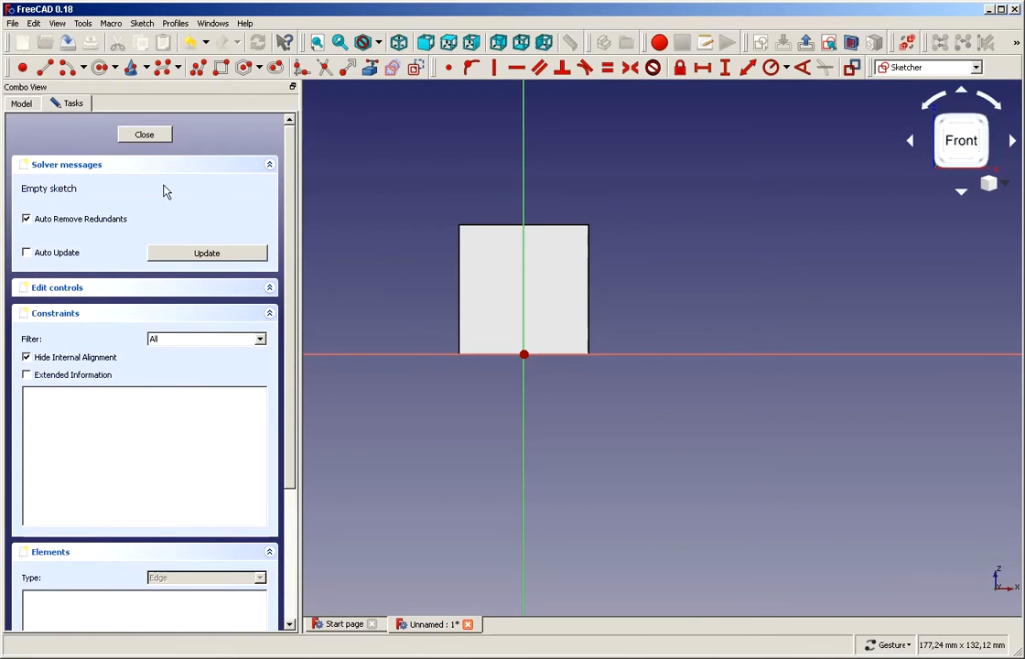
pyautogui.click(143, 136)
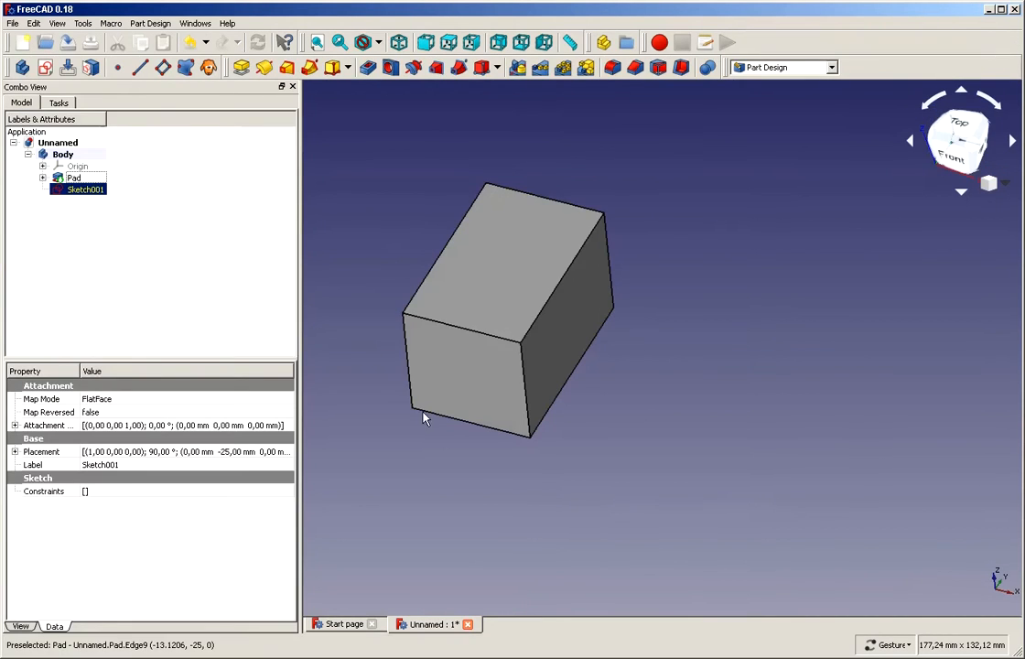
pyautogui.click(73, 179)
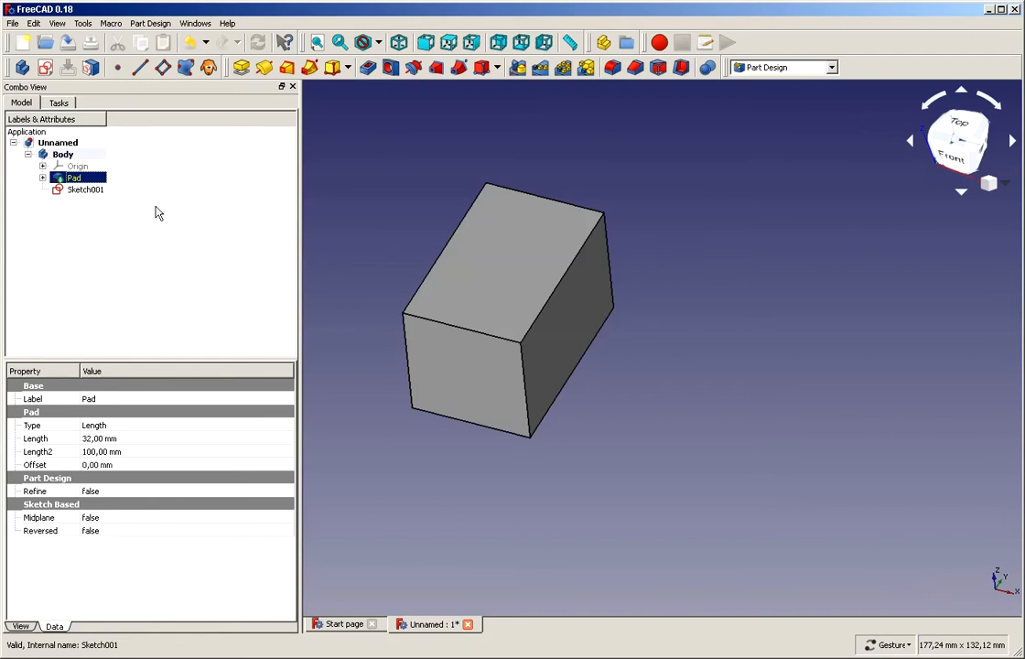
pyautogui.click(87, 189)
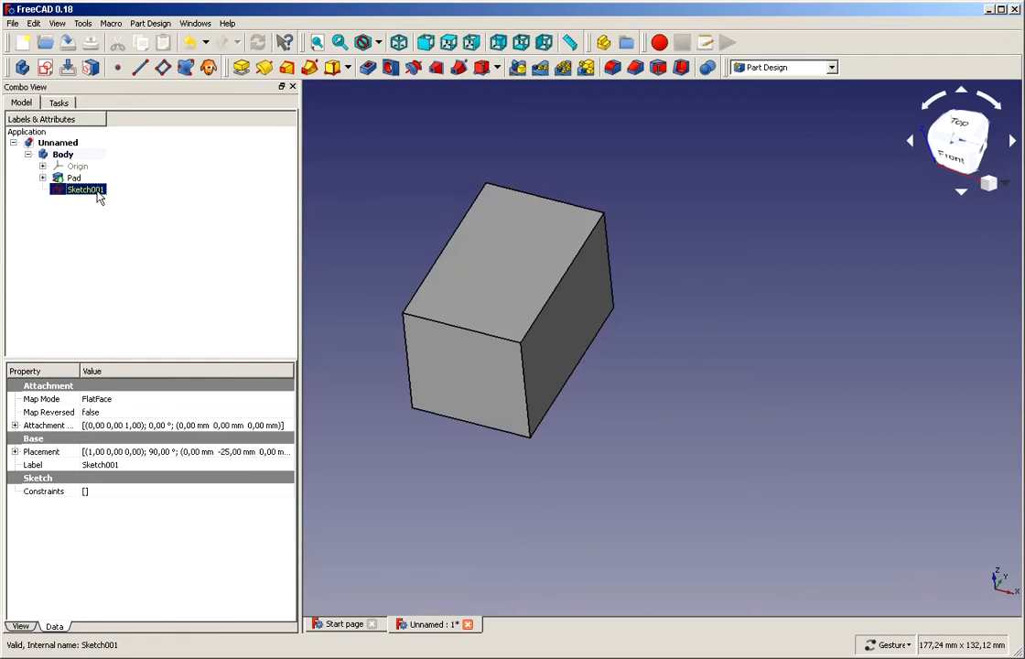
# Delete the pad despite its linked sketch, and delete the empty Sketch001, keeping only the rectangle sketch
pyautogui.click(74, 178)
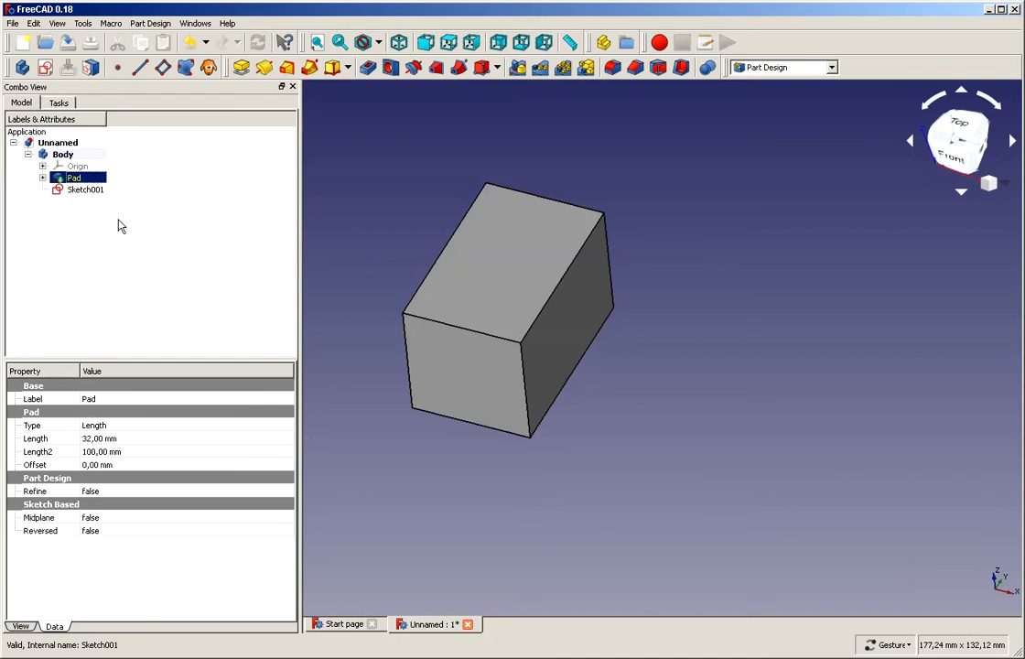
pyautogui.press('Delete')
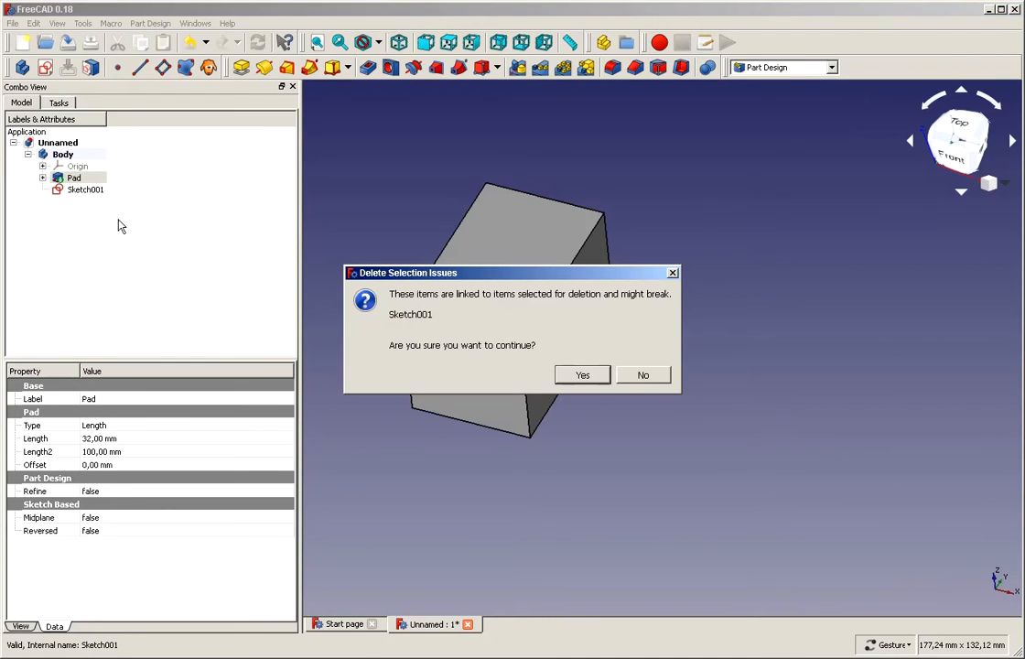
pyautogui.click(589, 376)
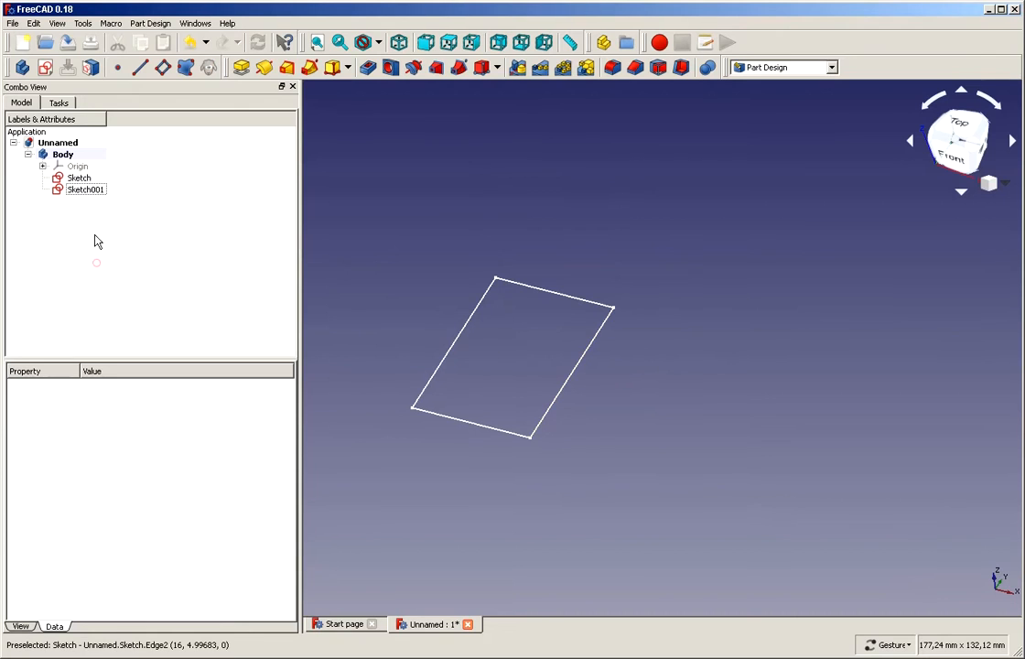
pyautogui.click(79, 180)
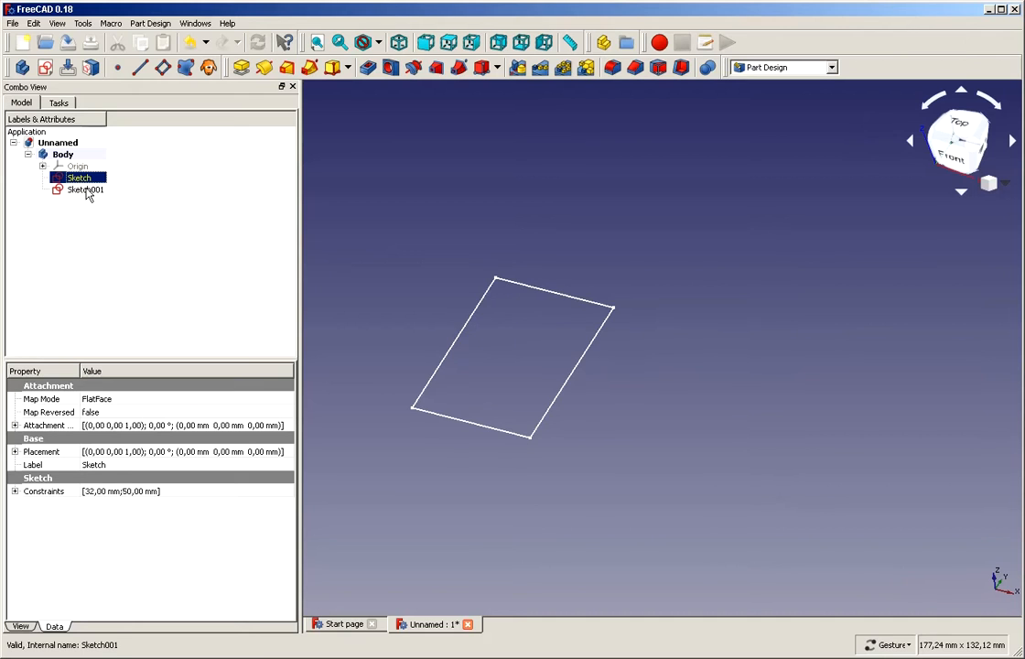
pyautogui.click(87, 190)
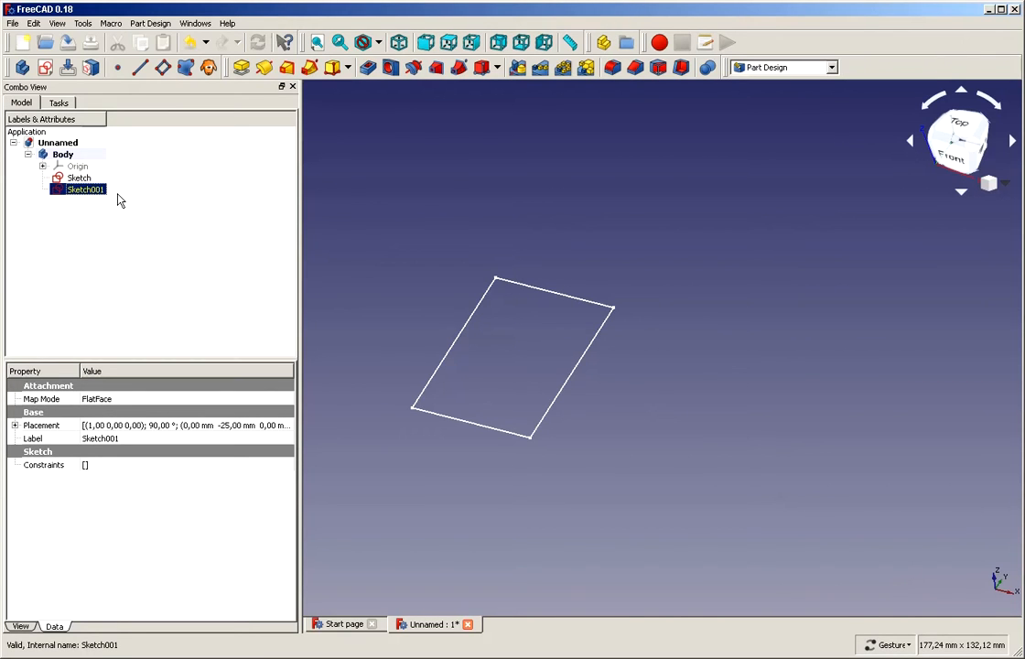
pyautogui.press('Delete')
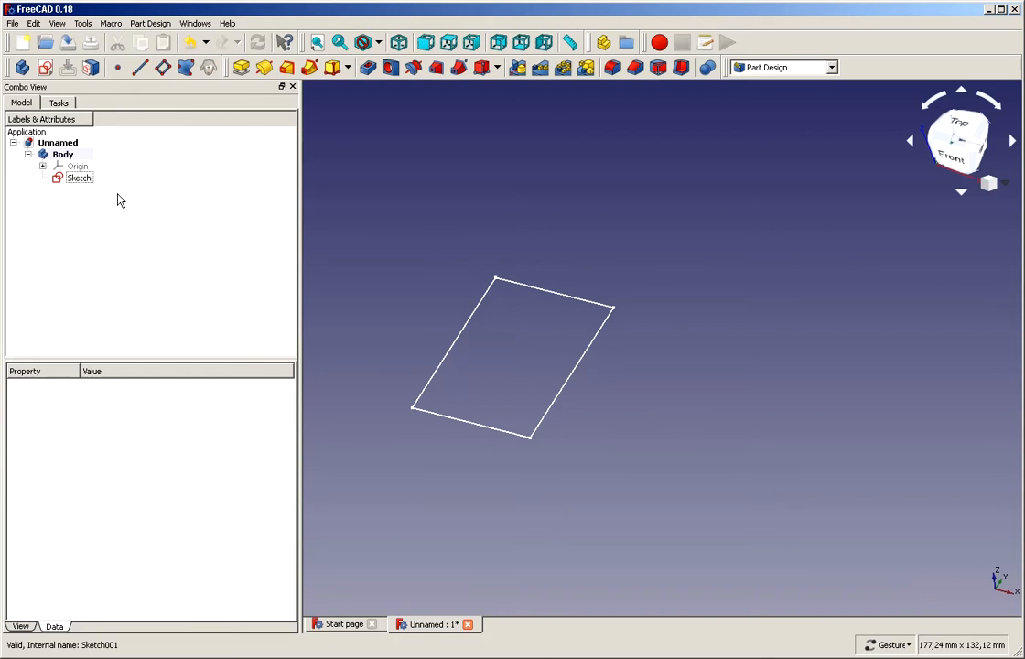
pyautogui.click(83, 178)
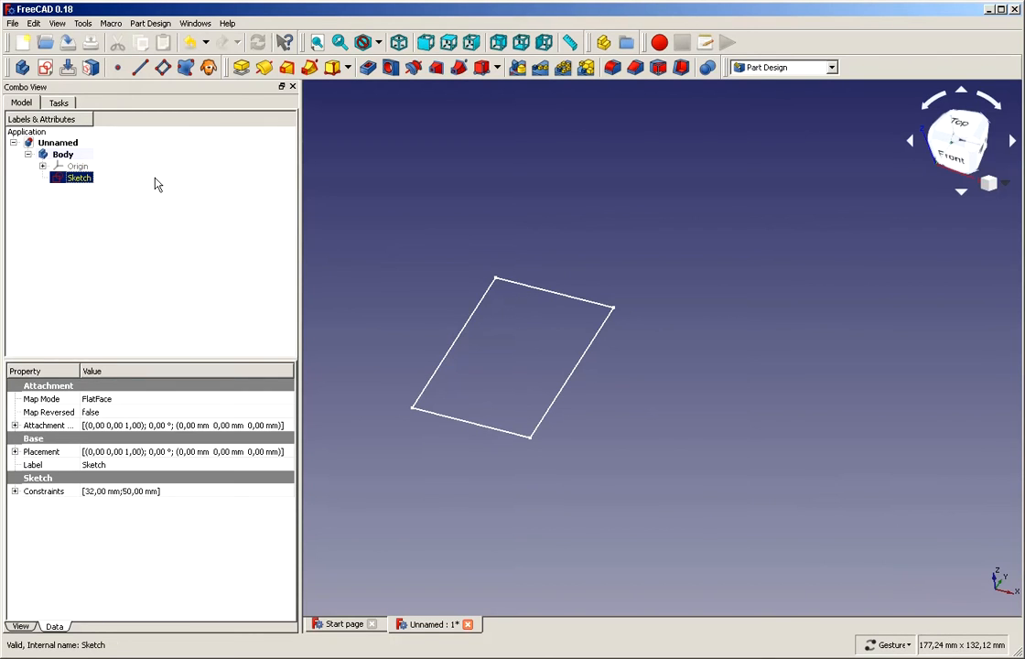
pyautogui.press('space')
pyautogui.press('space')
pyautogui.press('F2')
pyautogui.click(151, 176)
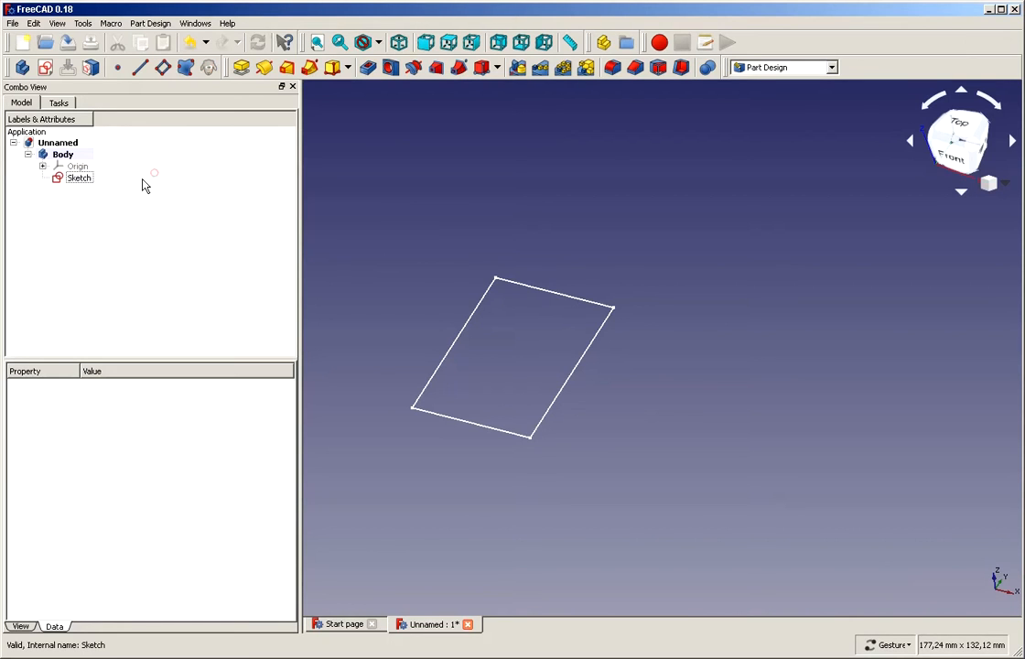
# Rename the rectangle sketch to Master
pyautogui.click(81, 181)
pyautogui.rightClick(83, 185)
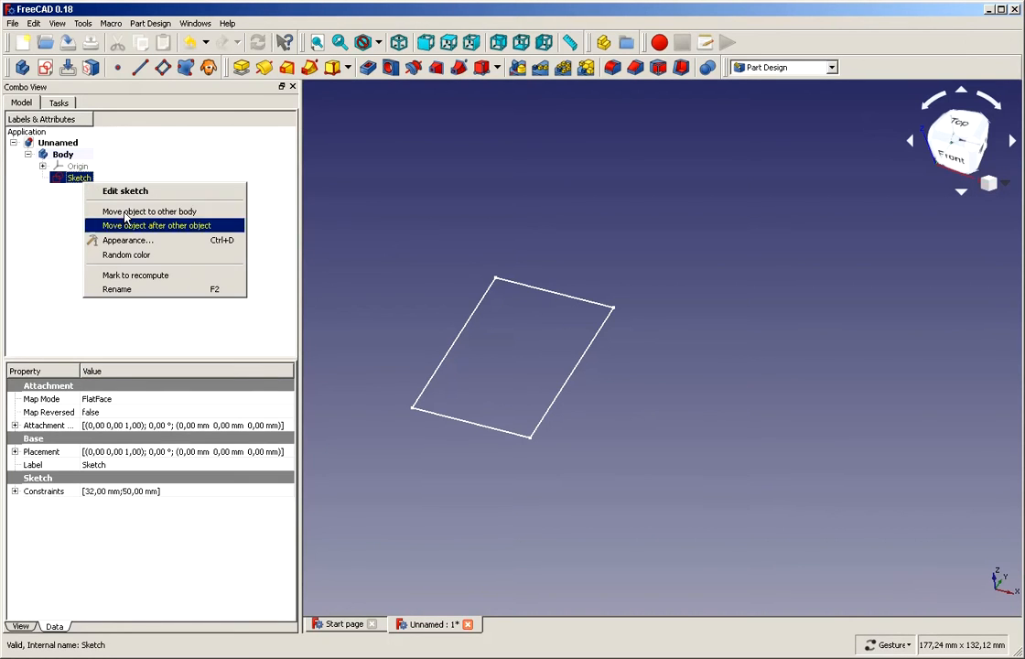
pyautogui.click(125, 293)
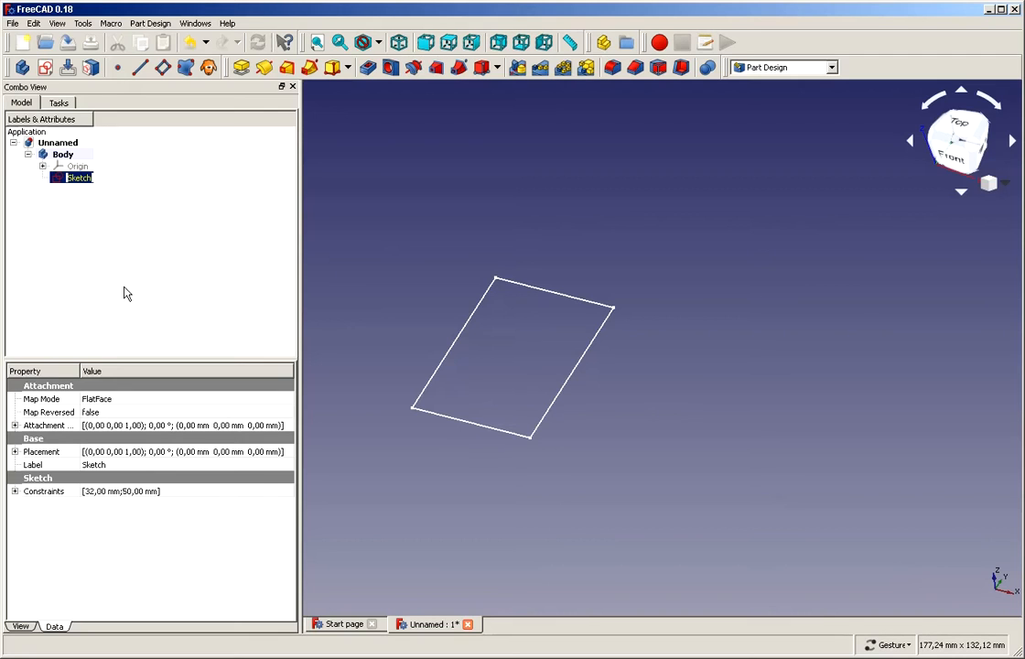
pyautogui.write('Master')
pyautogui.press('Return')
pyautogui.click(126, 293)
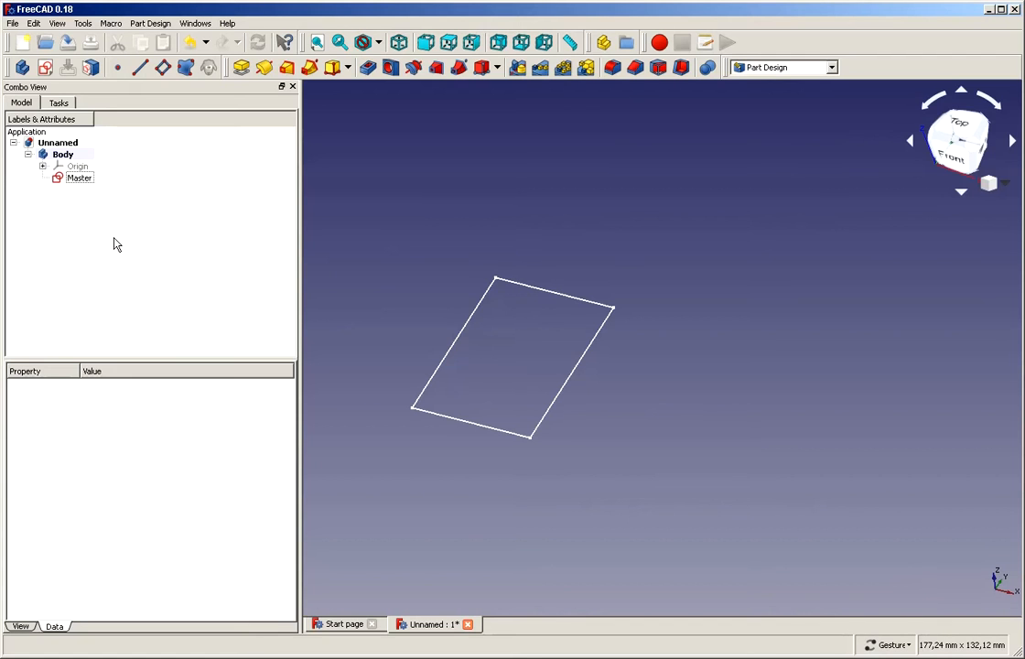
# Reopen the Master sketch for editing and check its place in the model tree
pyautogui.doubleClick(74, 179)
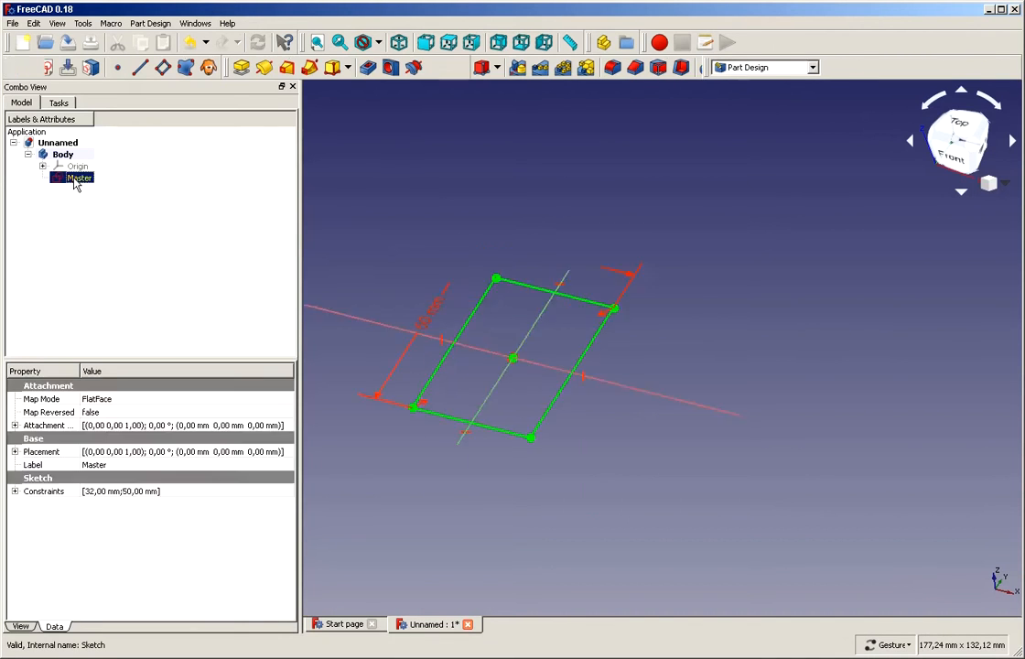
pyautogui.scroll(-2, 335, 203)
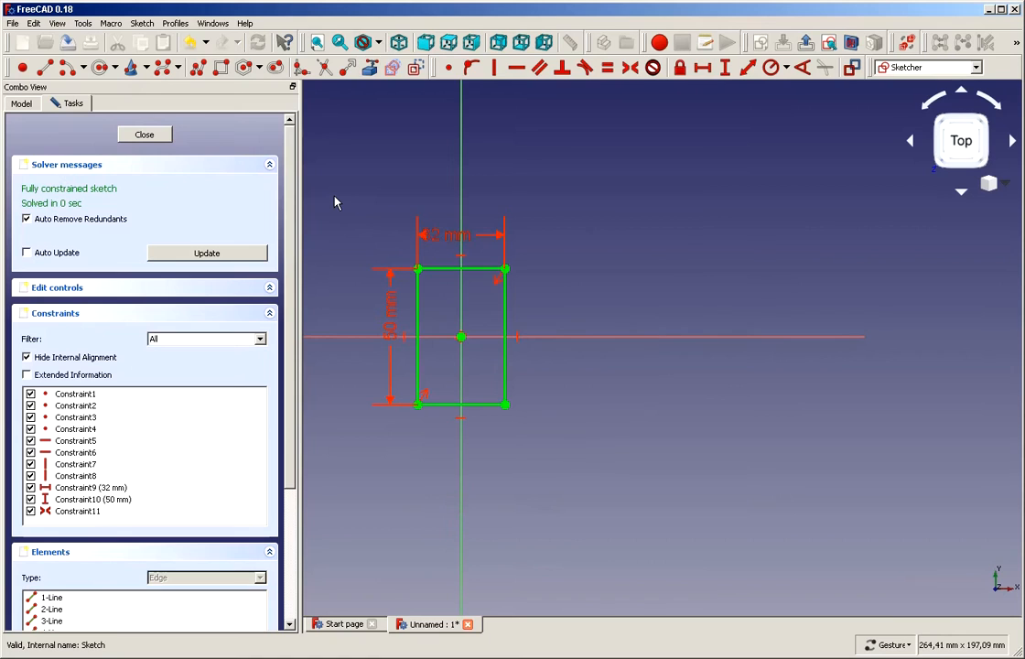
pyautogui.click(21, 104)
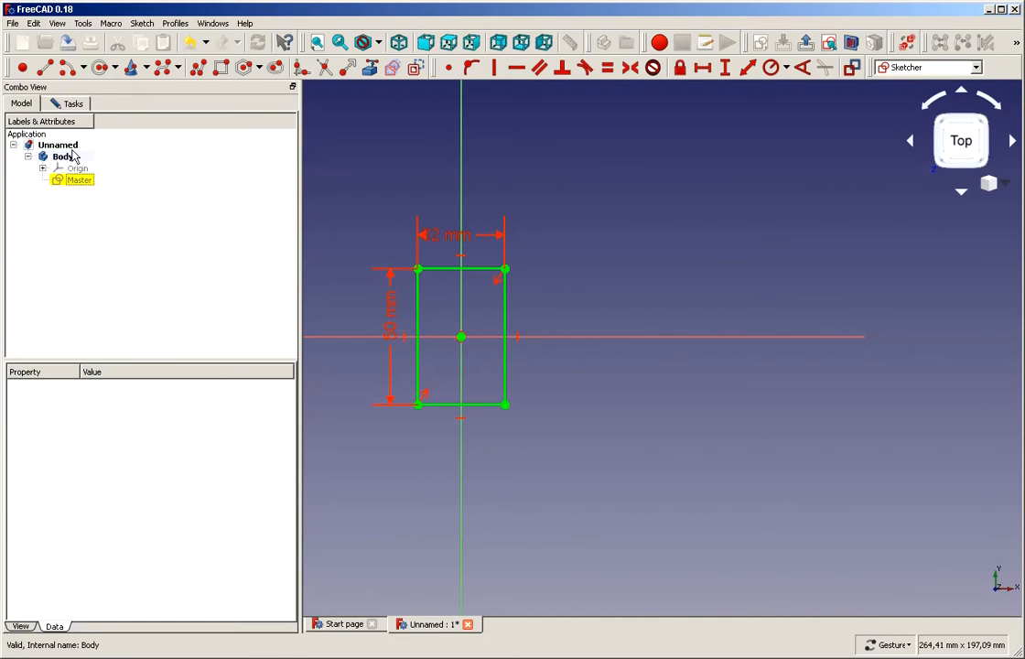
pyautogui.click(72, 103)
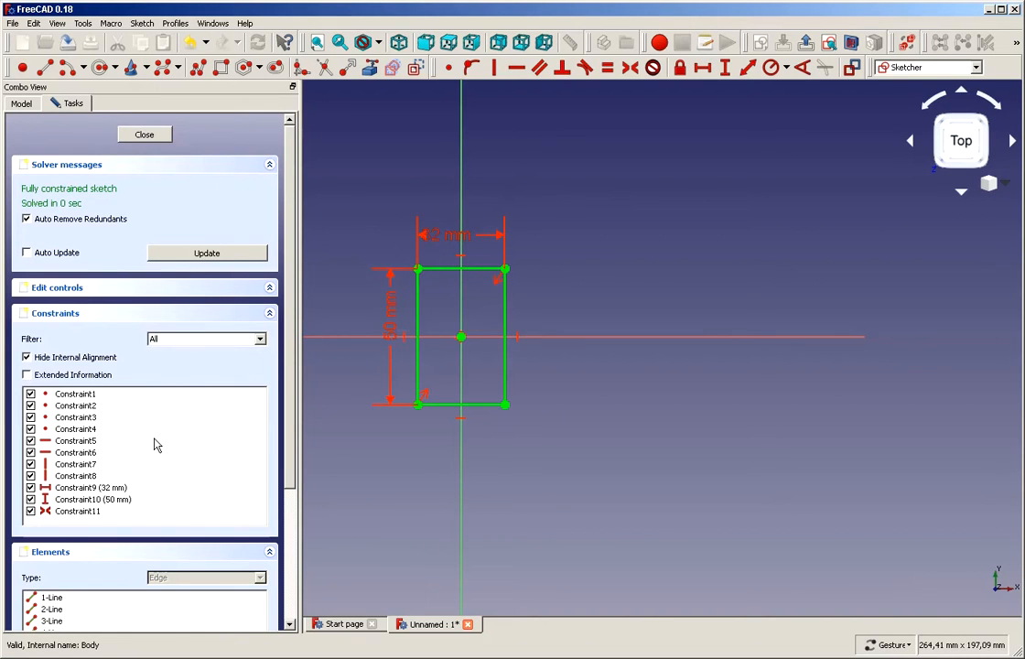
# Draw a vertical line about 67 mm long across the horizontal axis, about 51 mm to the right of the origin
pyautogui.click(46, 68)
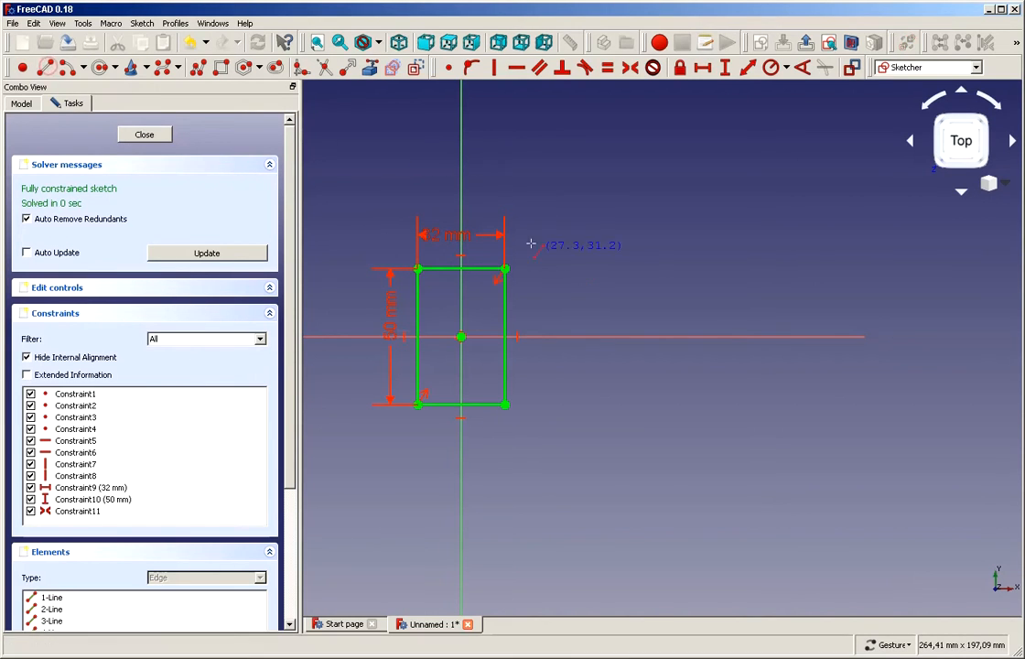
pyautogui.click(600, 240)
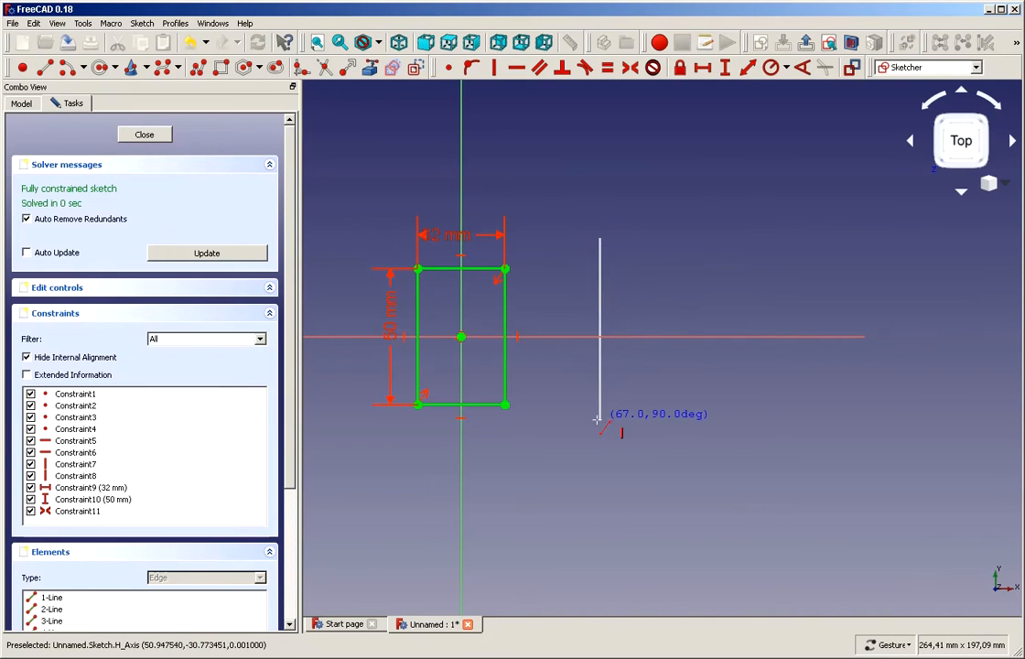
pyautogui.click(601, 419)
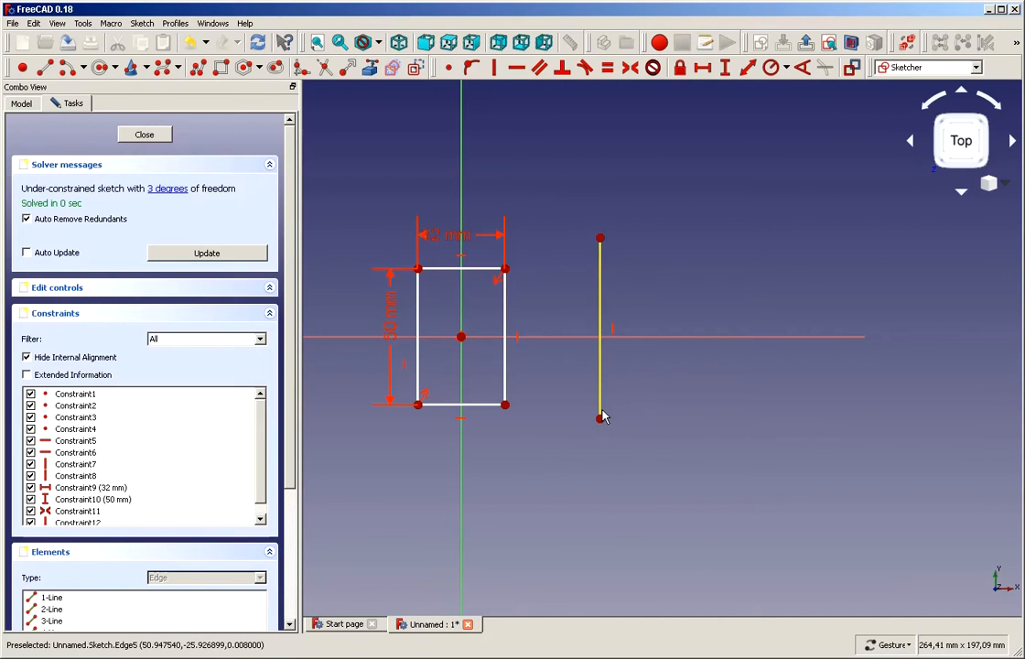
# Delete the vertical line, draw a new one about 64 mm long beside the rectangle, and shift it slightly away from the rectangle
pyautogui.click(601, 412)
pyautogui.press('Delete')
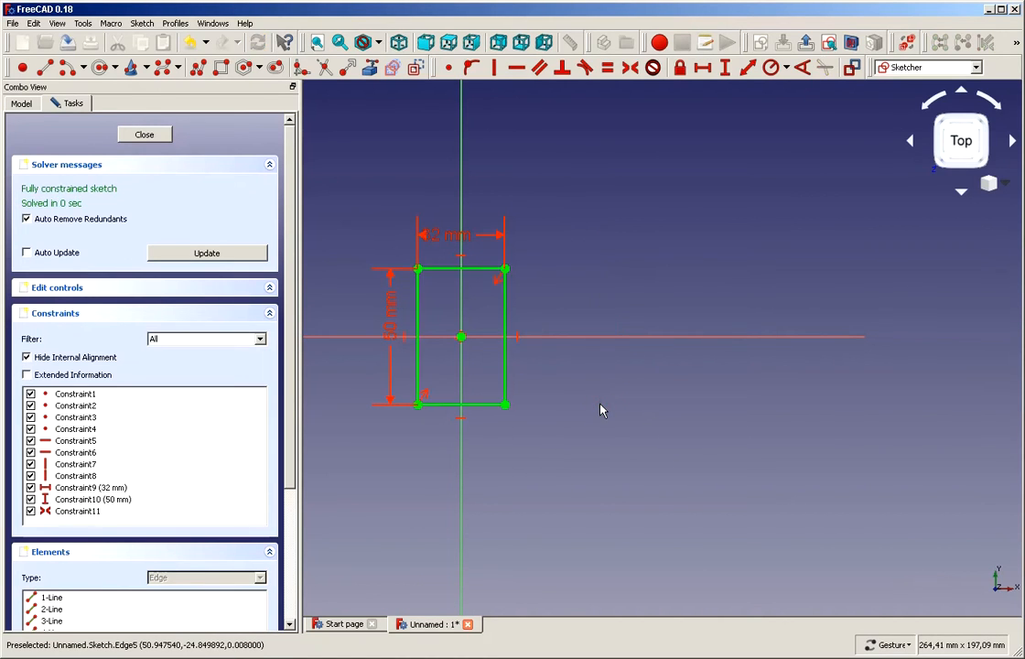
pyautogui.click(44, 67)
pyautogui.click(561, 242)
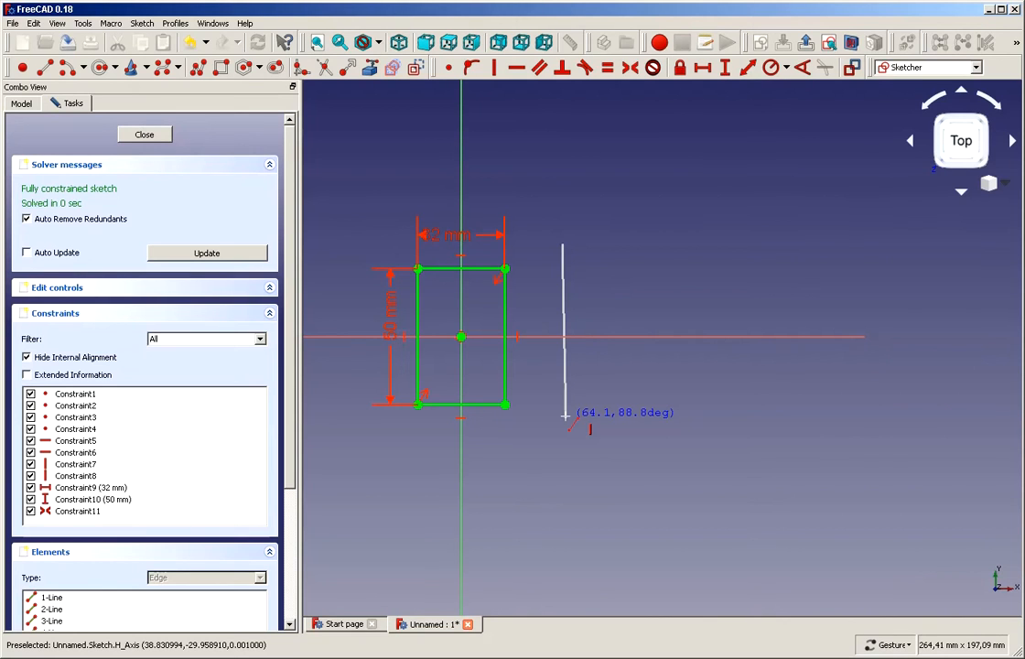
pyautogui.click(564, 418)
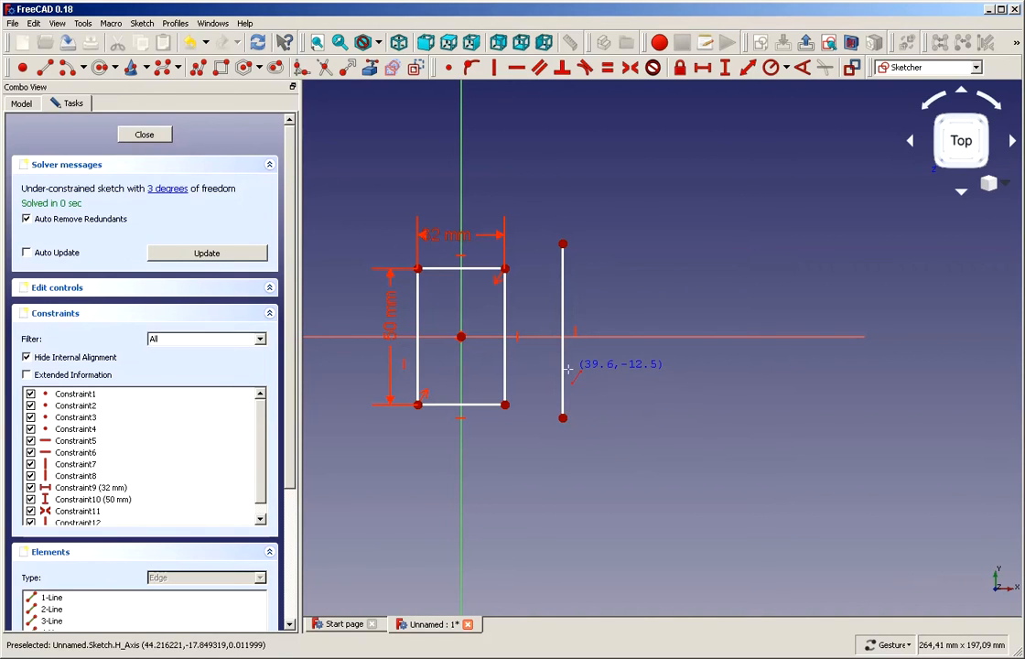
pyautogui.rightClick(582, 320)
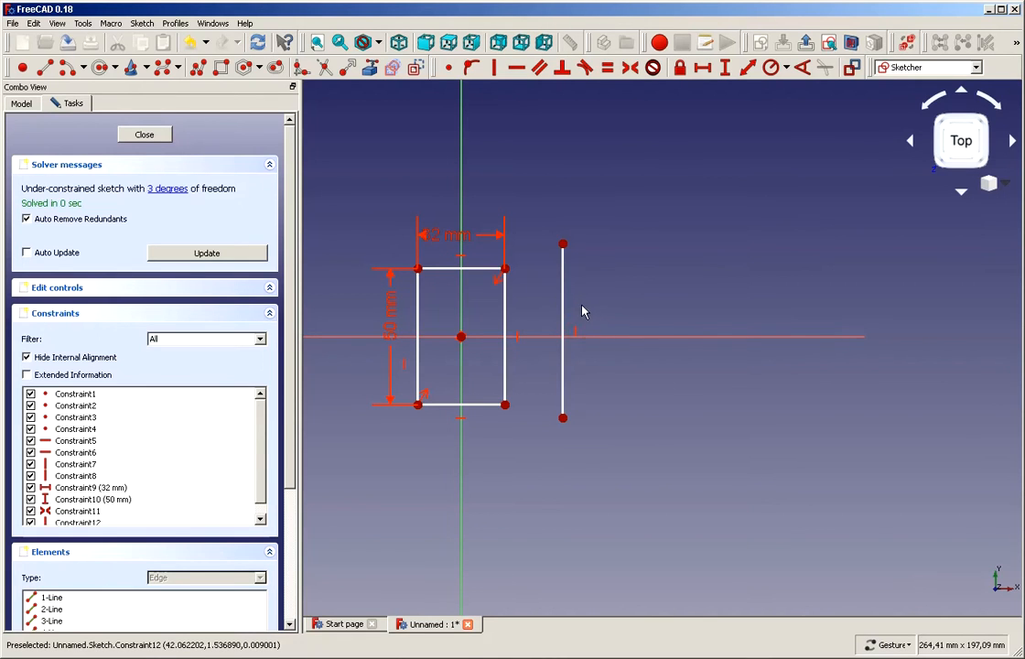
pyautogui.moveTo(565, 313); pyautogui.dragTo(577, 291)
# Expand the sketch edit controls and check the auto constraints settings
pyautogui.scroll(-3, 292, 345)
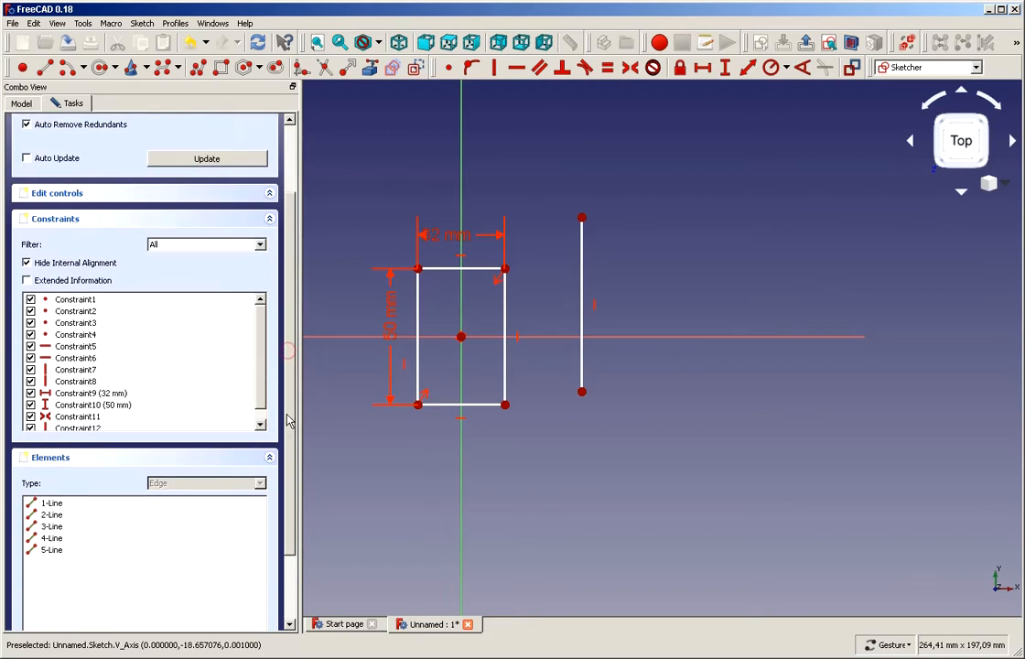
pyautogui.scroll(3, 291, 345)
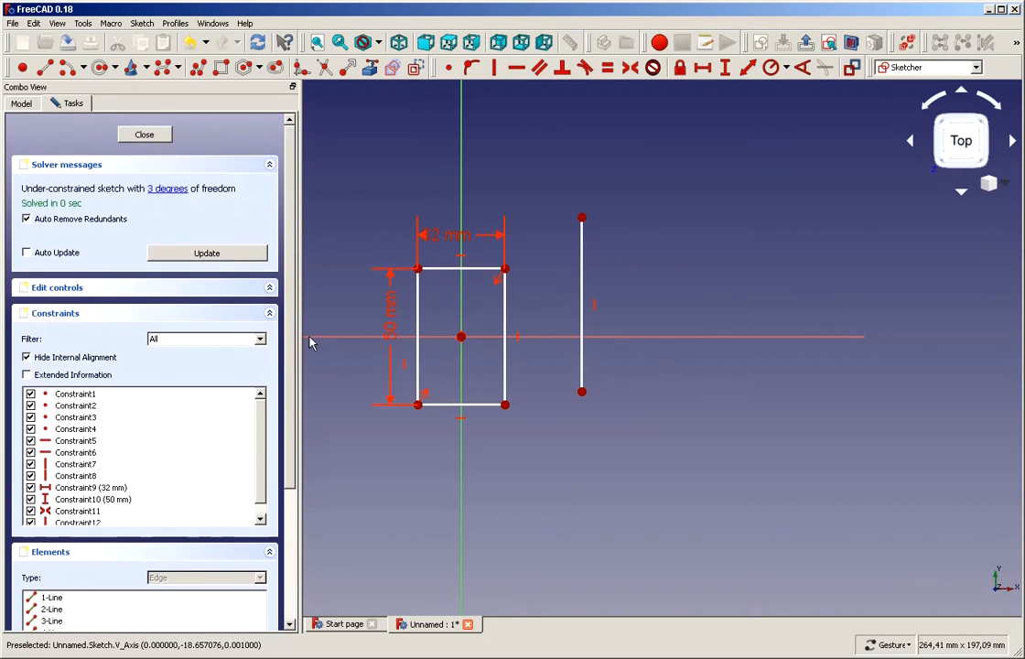
pyautogui.click(28, 289)
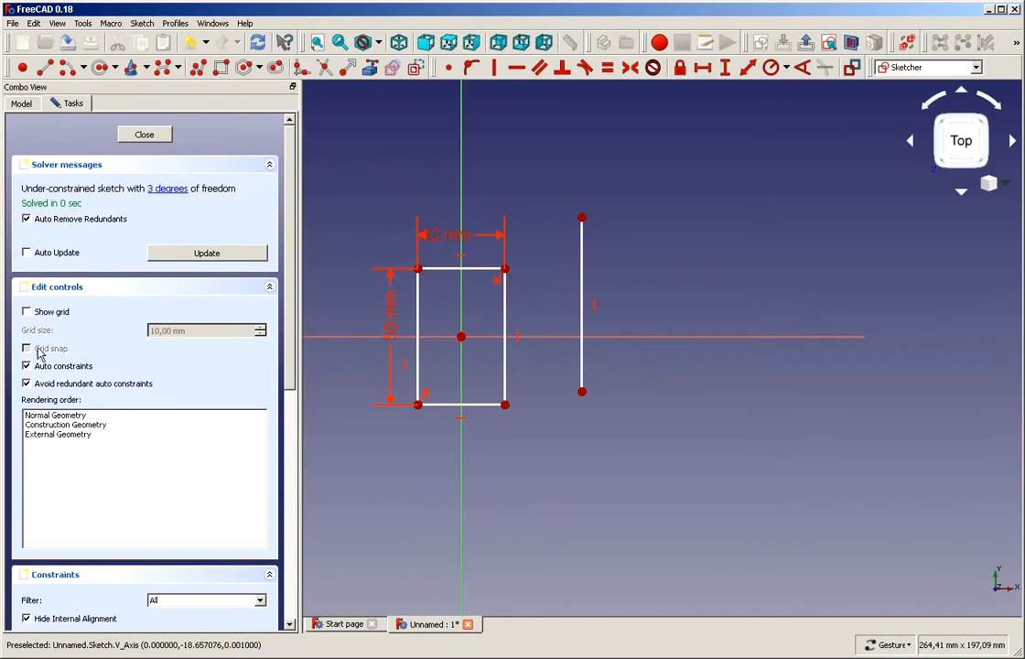
pyautogui.click(64, 366)
pyautogui.click(71, 370)
pyautogui.click(37, 368)
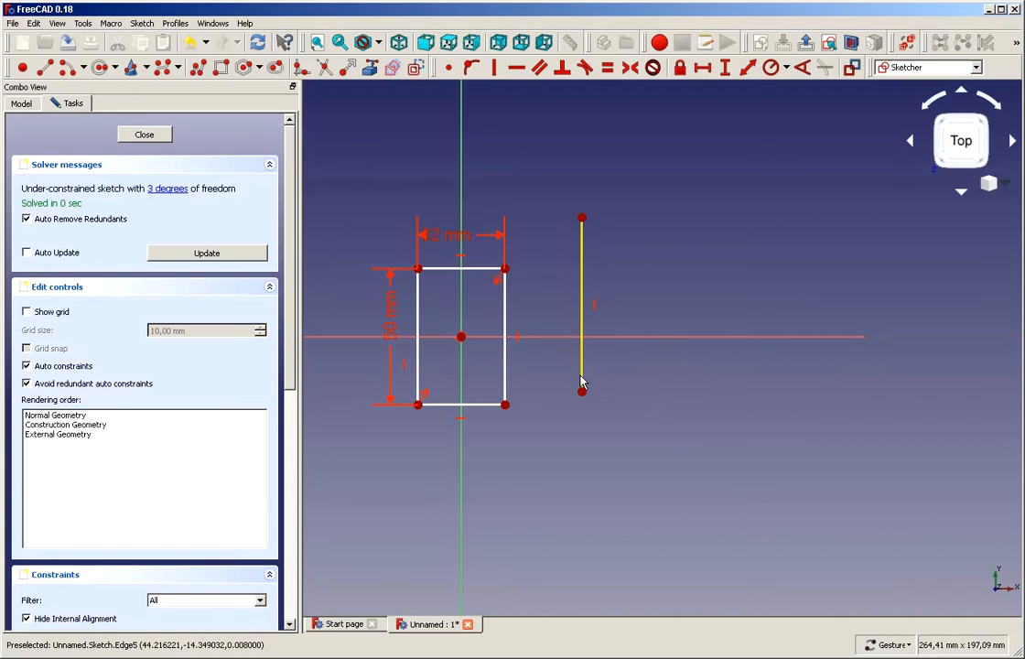
# Move the vertical line to about 52 mm from the vertical axis and constrain its vertical length to 32 mm, named HeightBlock
pyautogui.moveTo(582, 383); pyautogui.dragTo(603, 414)
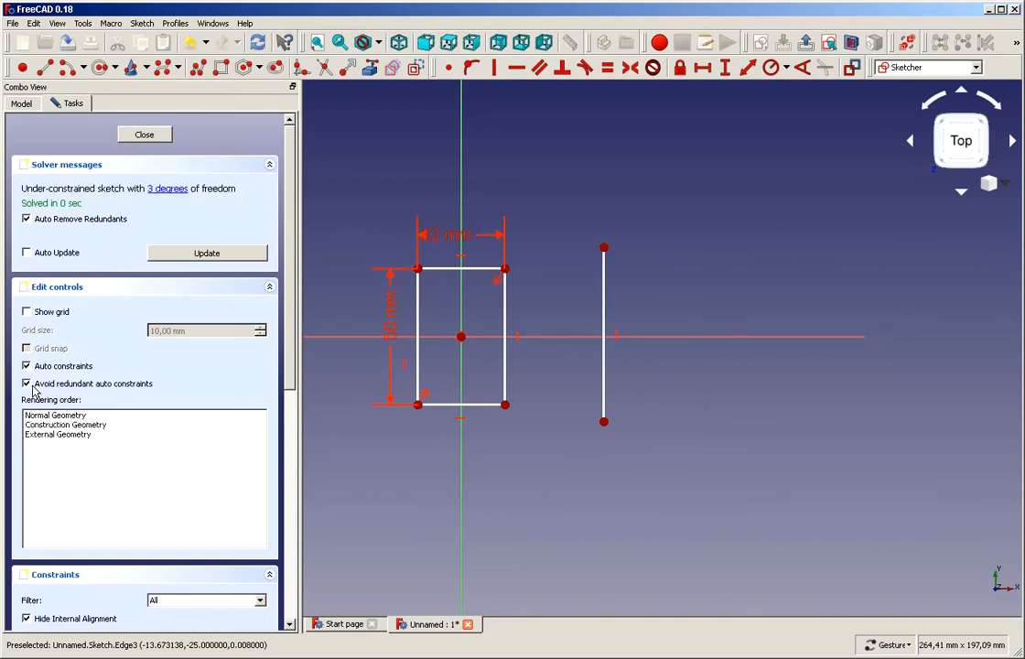
pyautogui.click(29, 369)
pyautogui.click(603, 275)
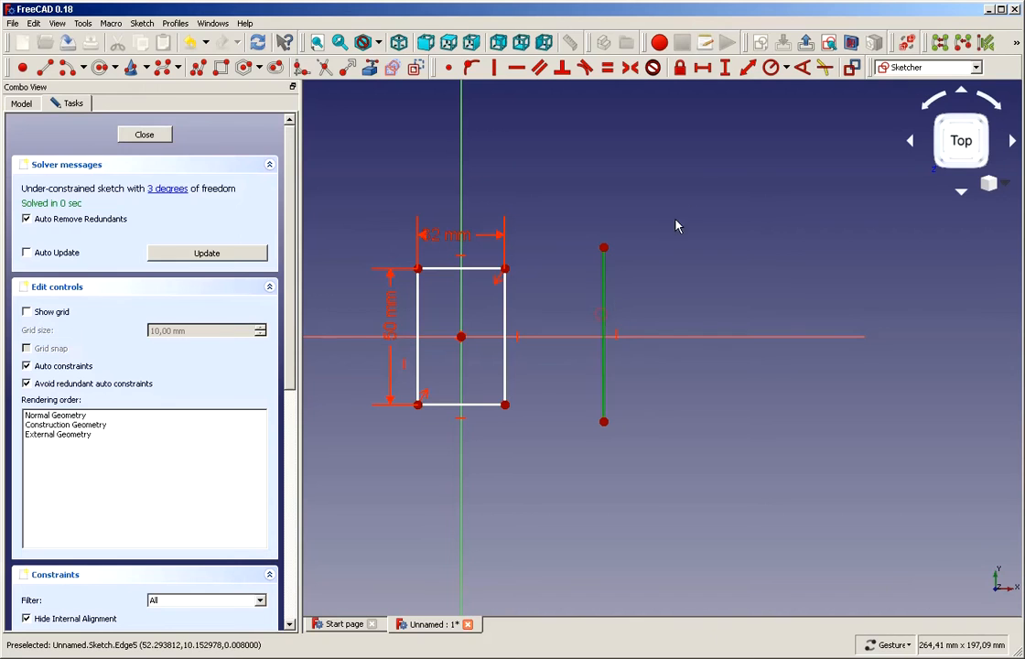
pyautogui.click(725, 69)
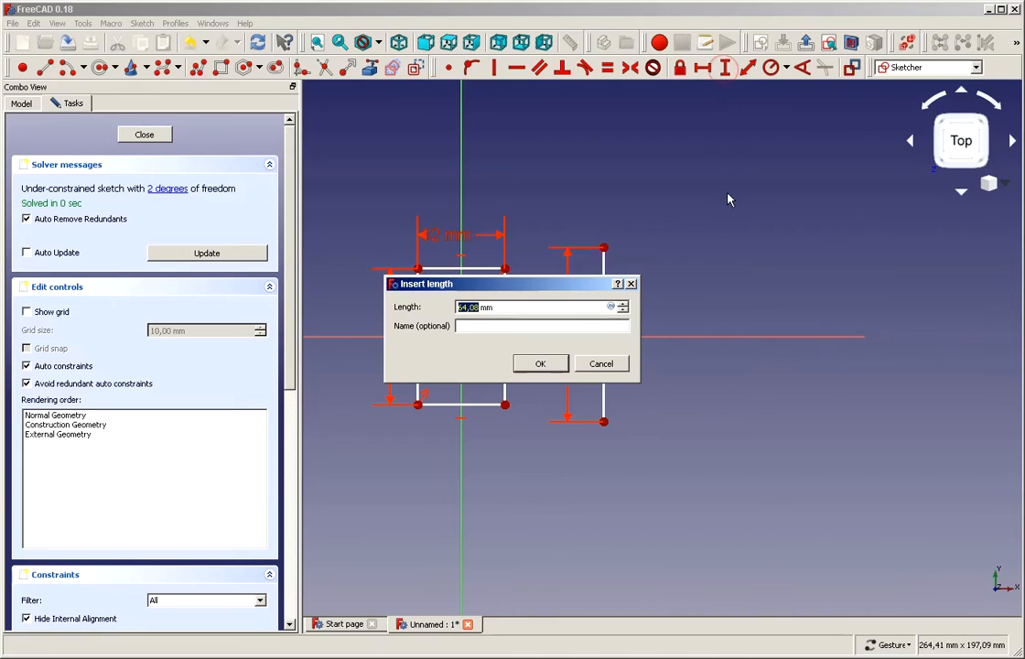
pyautogui.write('323')
pyautogui.click(510, 326)
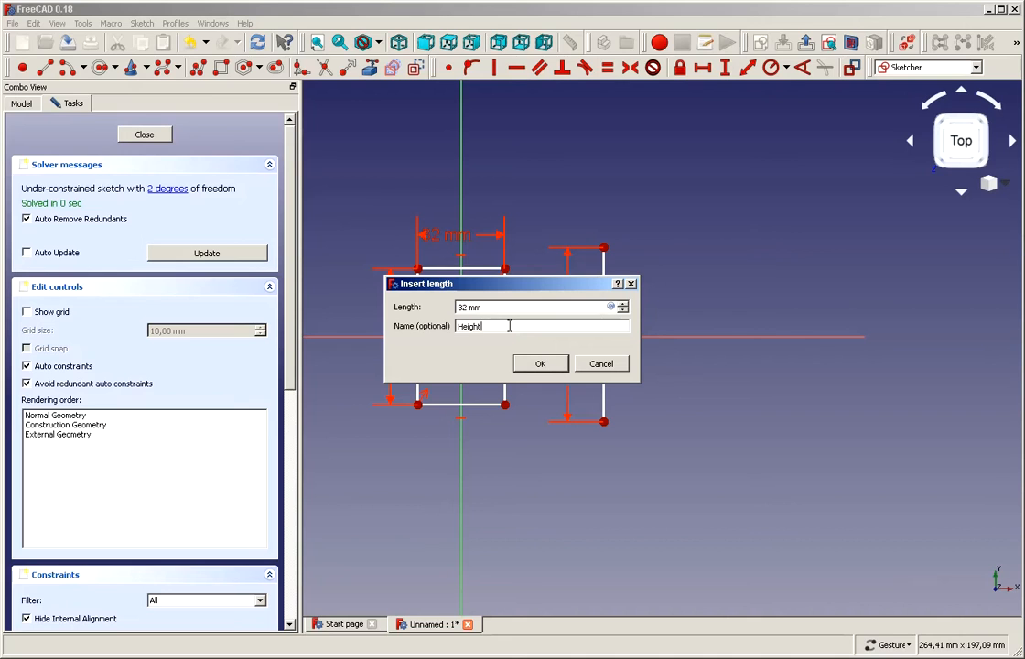
pyautogui.write('Block')
pyautogui.click(540, 363)
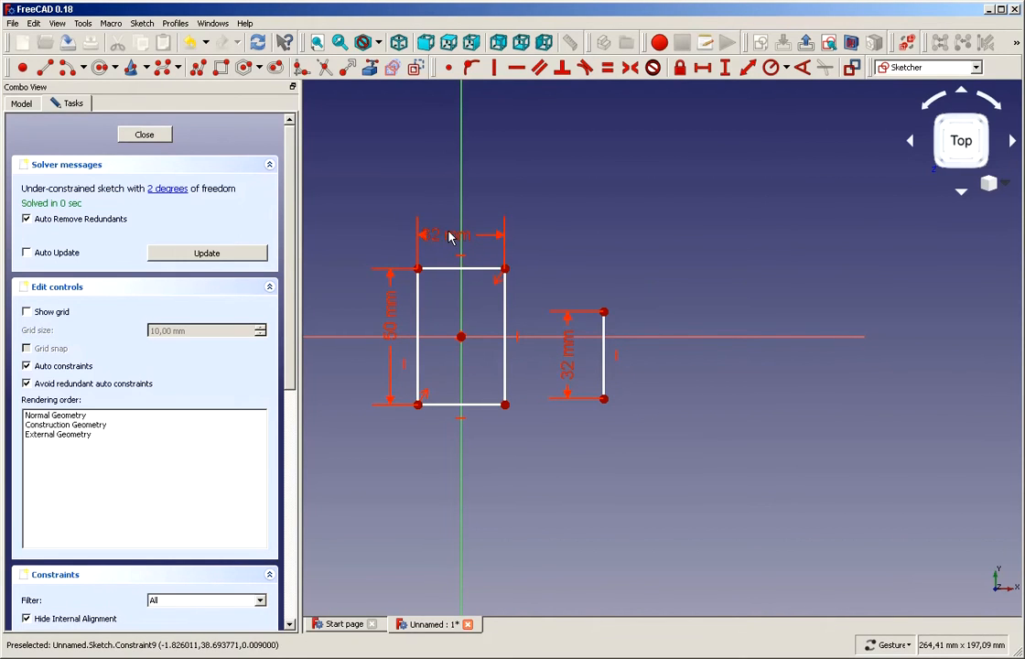
# Reposition the rectangle's and line's dimension labels for legibility and close the Master sketch
pyautogui.moveTo(449, 236); pyautogui.dragTo(467, 172)
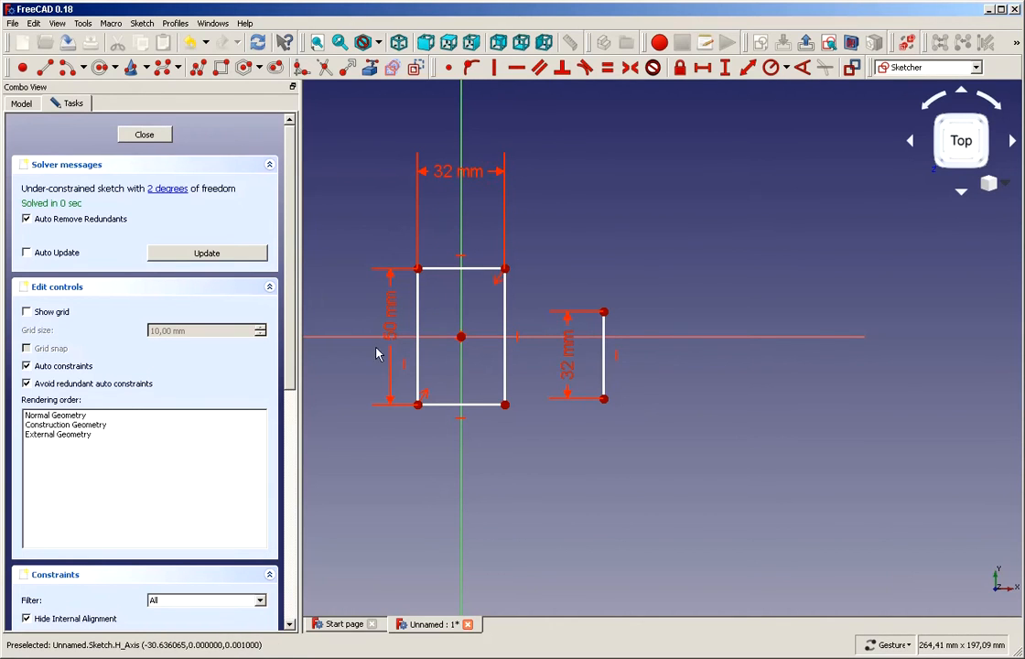
pyautogui.moveTo(390, 311); pyautogui.dragTo(357, 353)
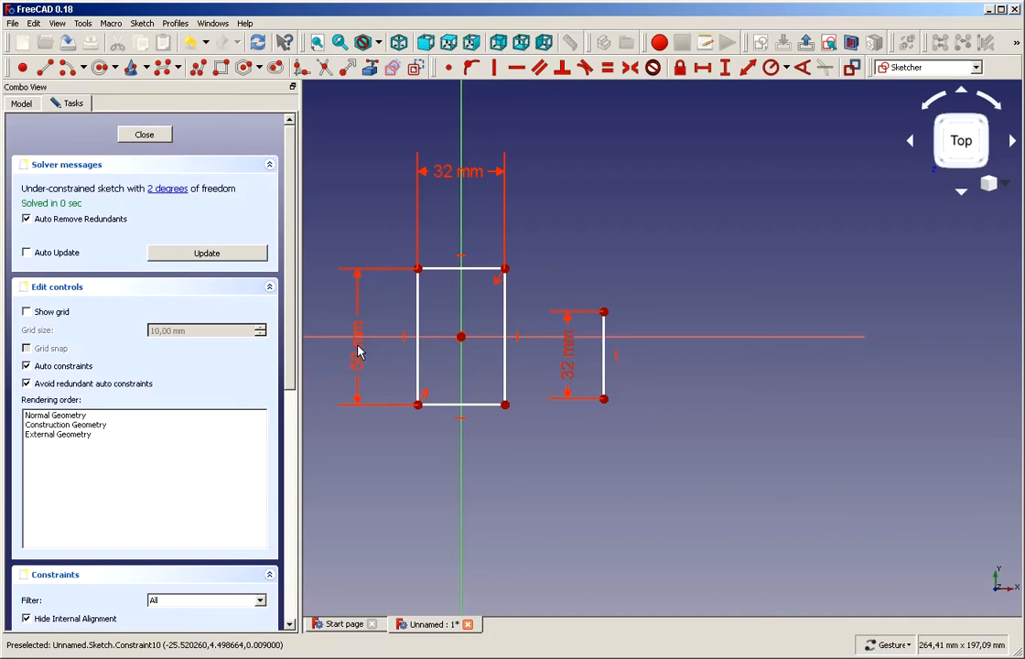
pyautogui.moveTo(571, 359)
pyautogui.mouseDown()
pyautogui.moveTo(560, 351)
pyautogui.moveTo(560, 369)
pyautogui.mouseUp()
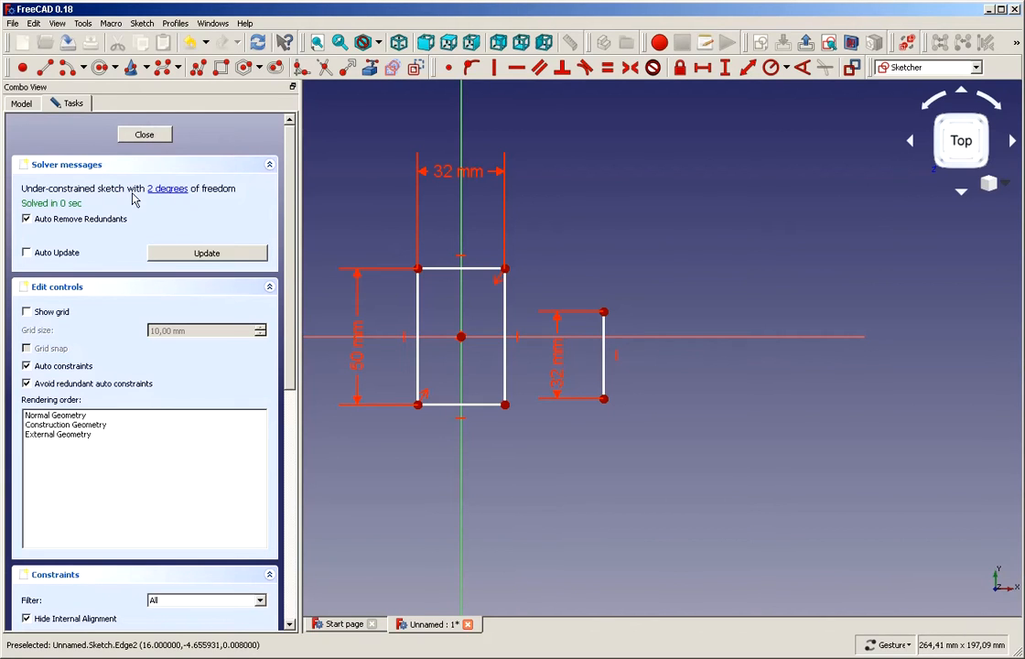
pyautogui.click(146, 136)
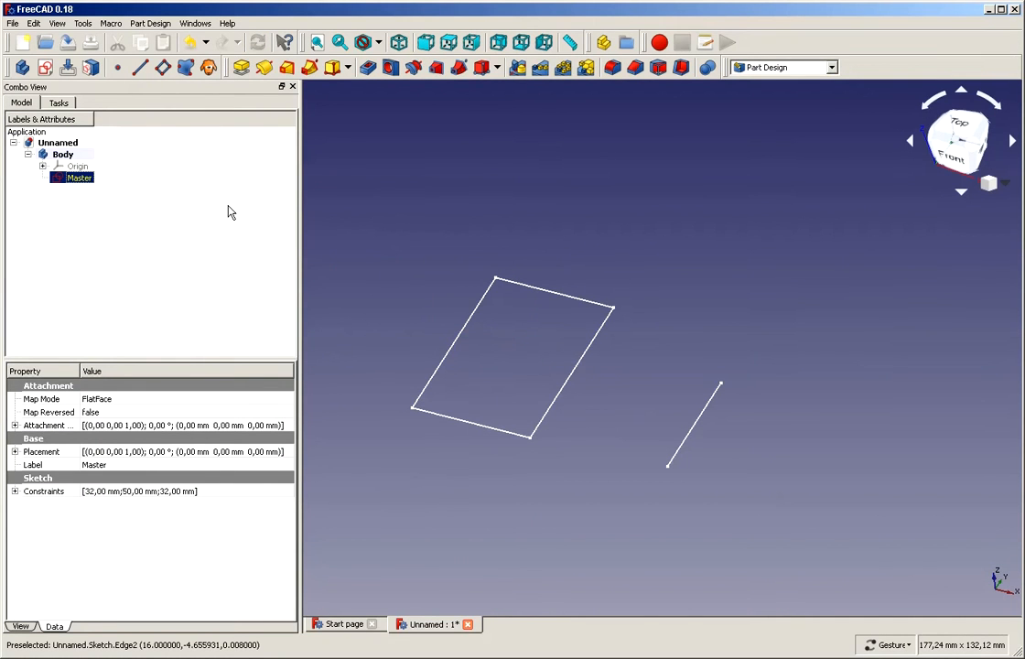
# Examine the Master sketch and the Body with their properties in the model tree
pyautogui.click(194, 221)
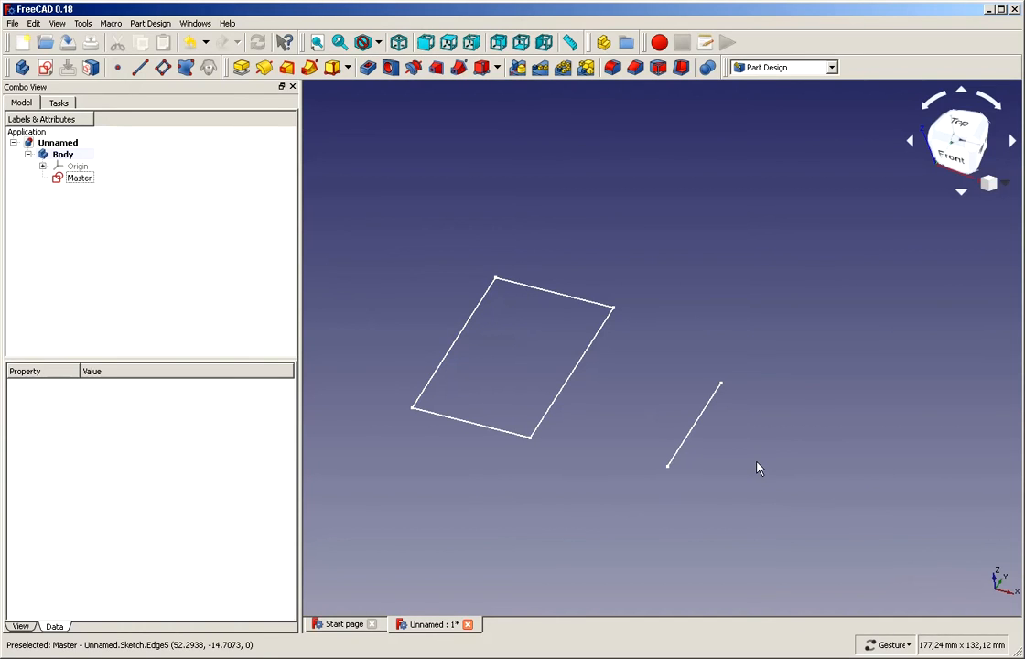
pyautogui.click(73, 179)
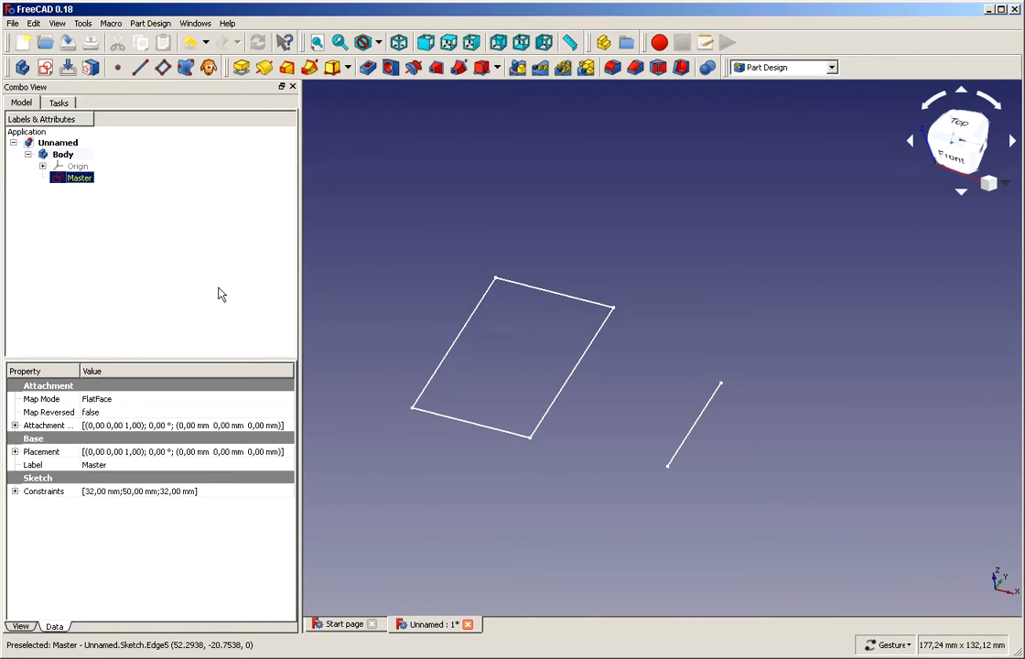
pyautogui.click(180, 264)
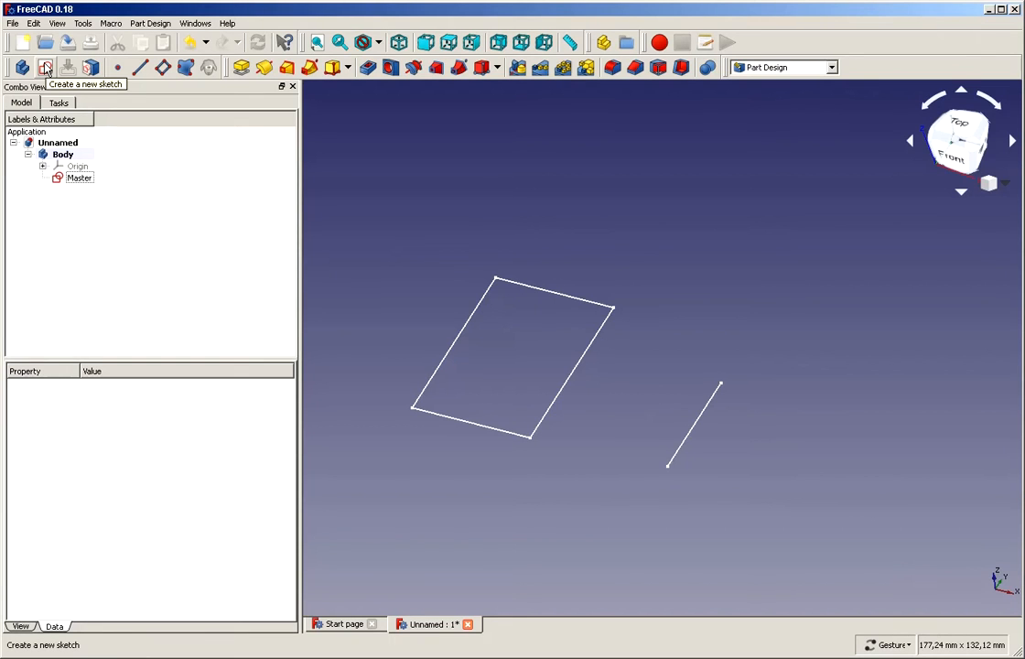
pyautogui.click(80, 179)
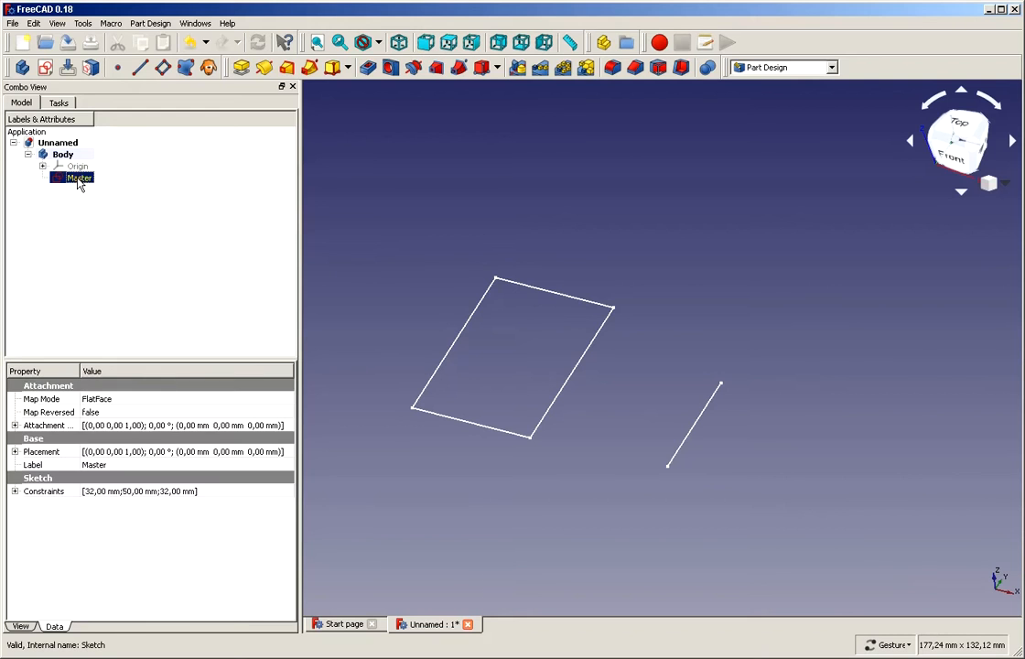
pyautogui.click(132, 180)
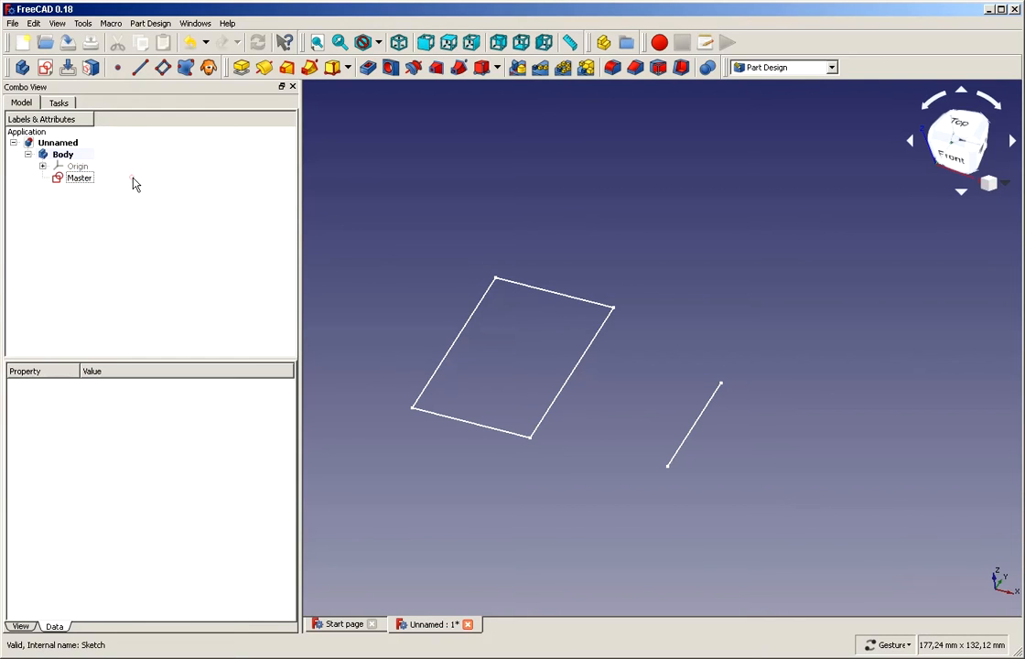
pyautogui.click(65, 156)
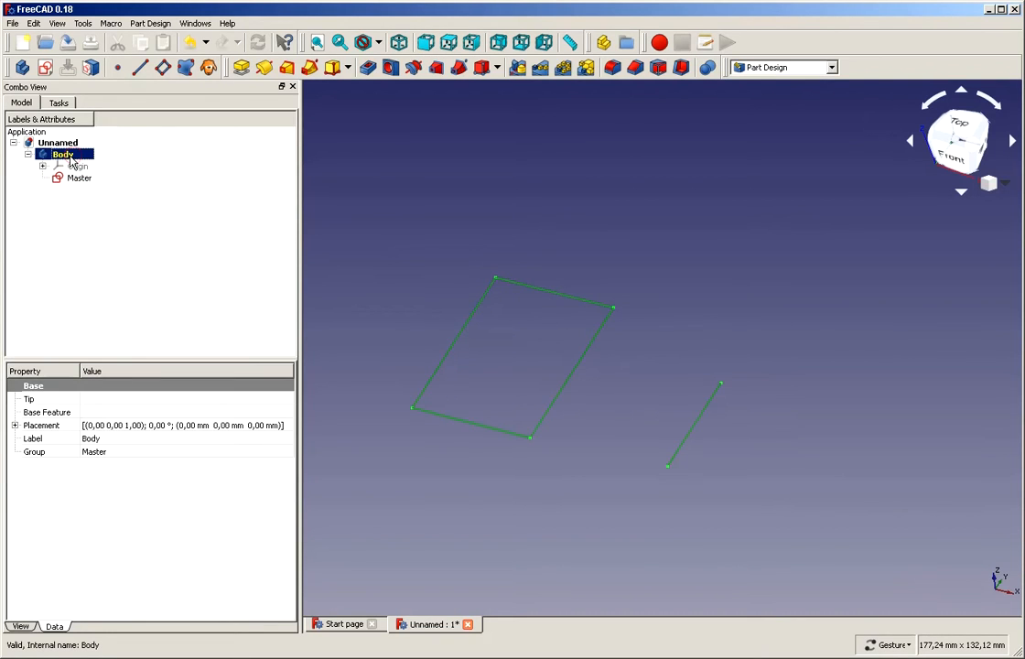
pyautogui.click(75, 211)
pyautogui.click(64, 155)
pyautogui.click(108, 159)
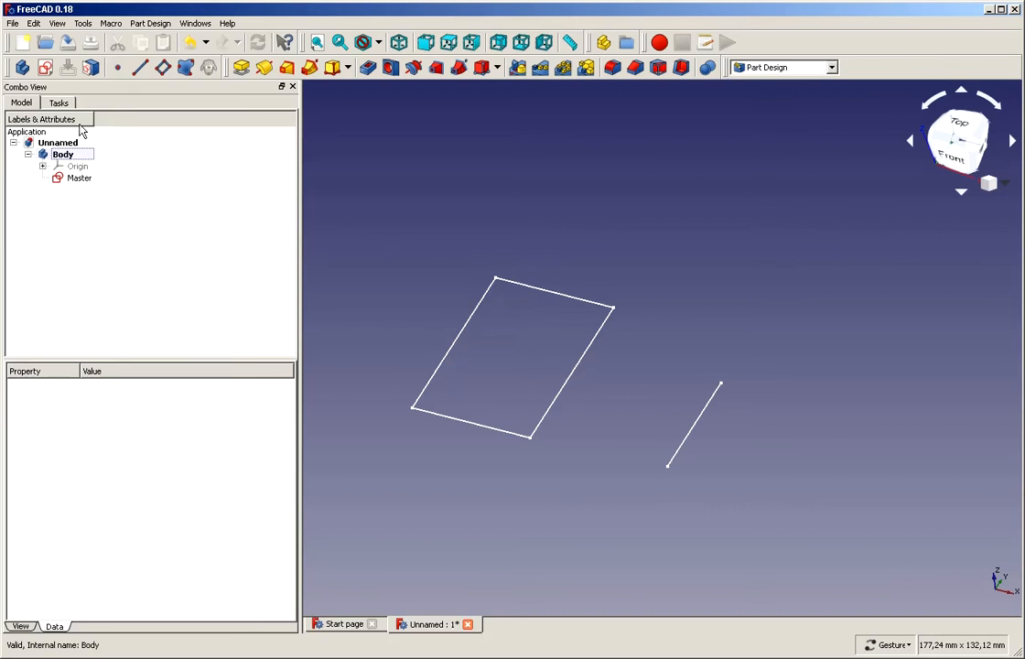
# Create a new sketch on the XY plane of the body
pyautogui.click(93, 226)
pyautogui.click(46, 68)
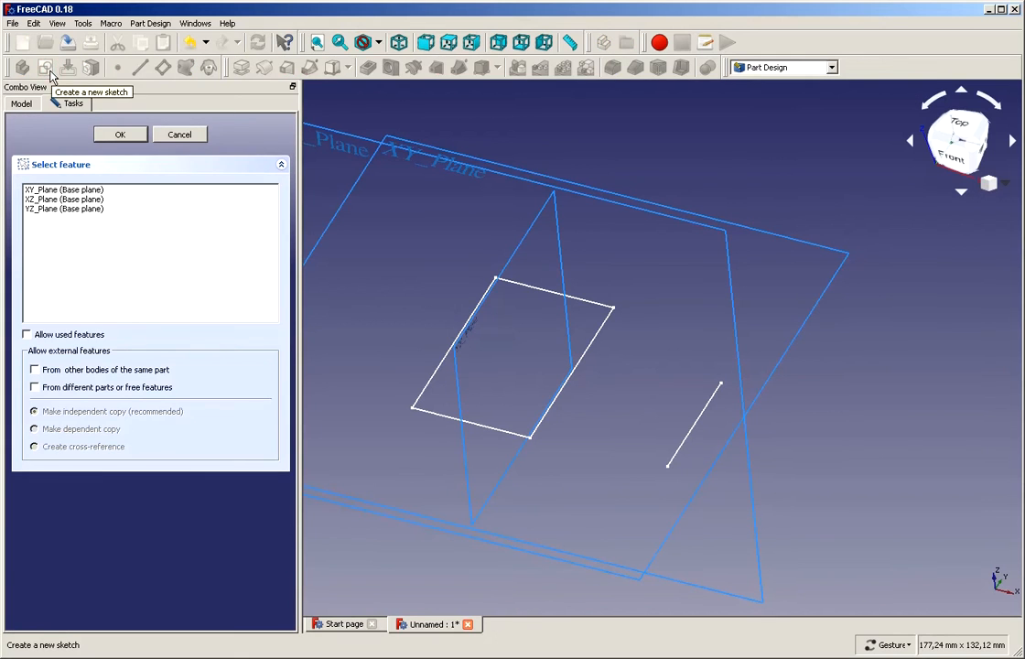
pyautogui.click(41, 189)
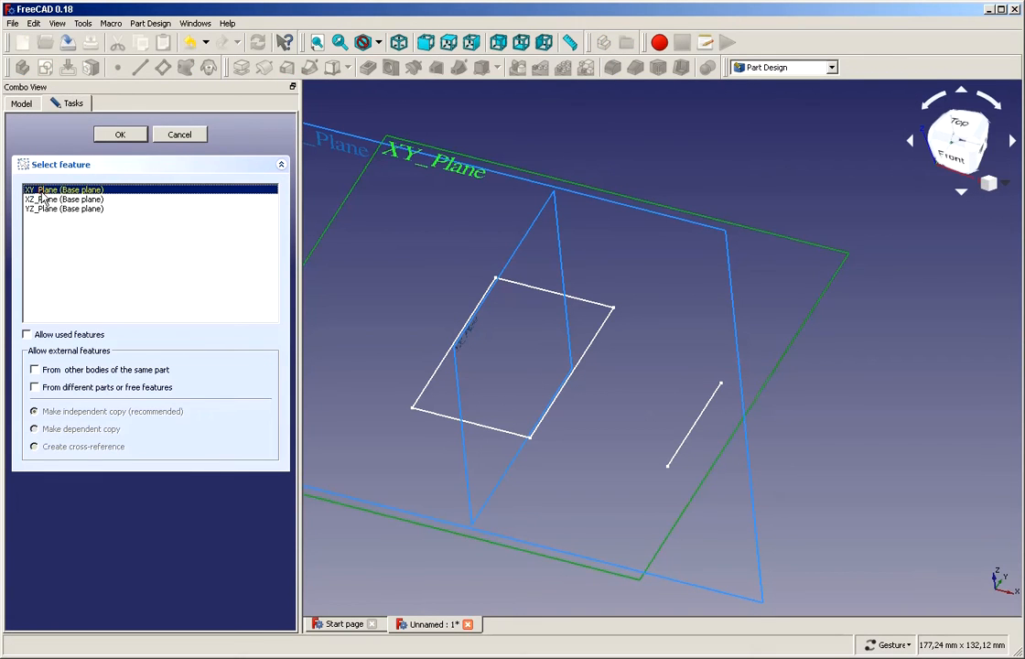
pyautogui.click(120, 135)
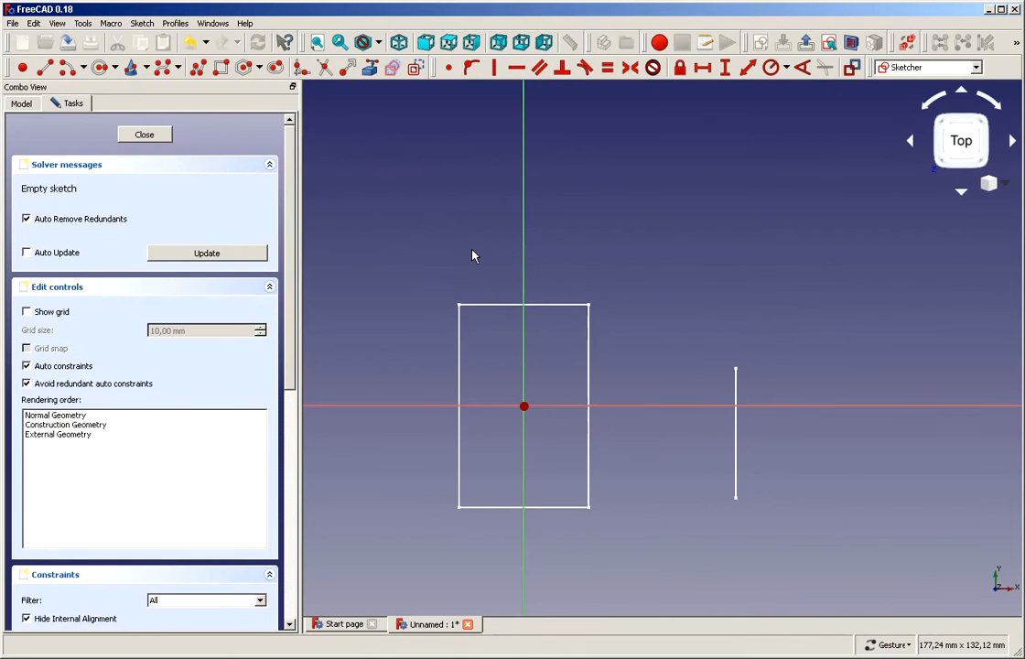
# Toggle the Master sketch's visibility repeatedly from the model tree to compare it with the empty new sketch, leaving it visible
pyautogui.click(23, 103)
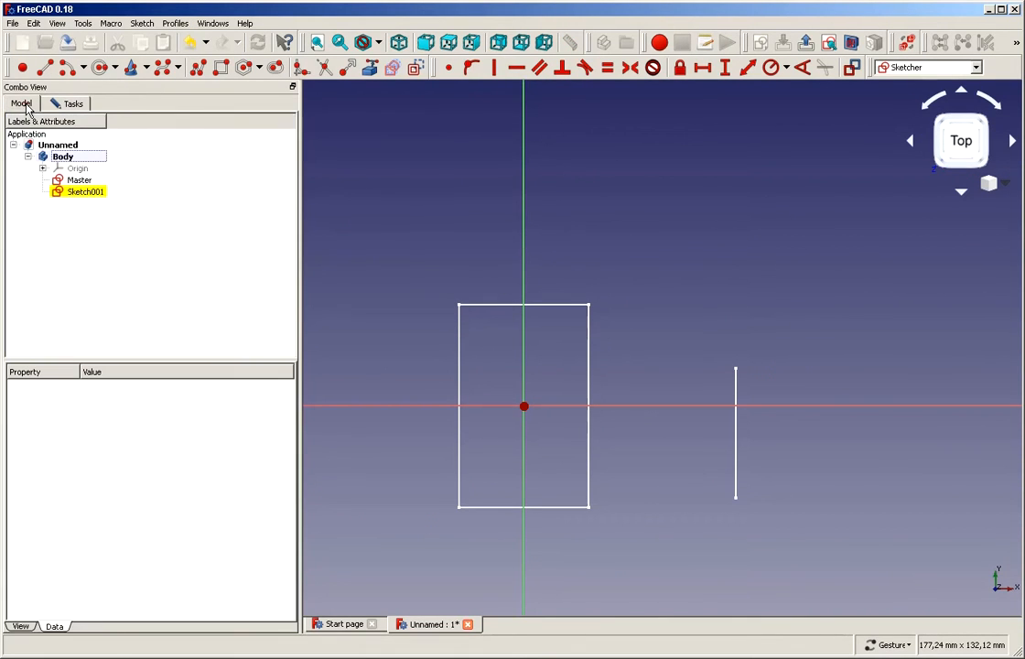
pyautogui.click(77, 182)
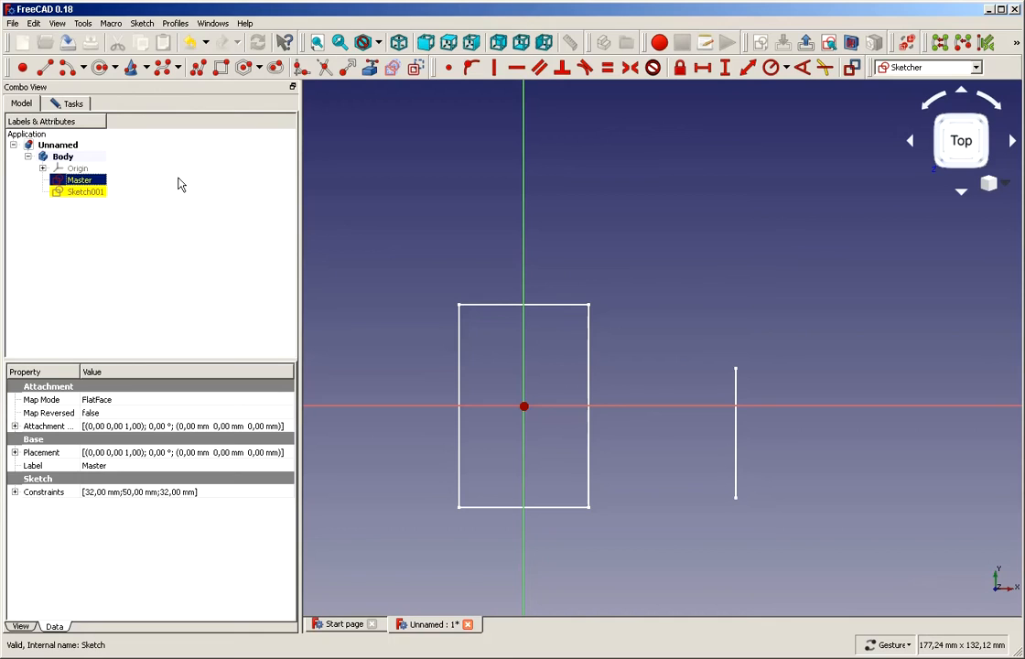
pyautogui.press('space')
pyautogui.press('space')
pyautogui.press('space')
pyautogui.press('space')
pyautogui.press('space')
pyautogui.press('space')
pyautogui.press('space')
pyautogui.press('space')
# Carbon copy the Master sketch's geometry and constraints into the new sketch
pyautogui.click(70, 104)
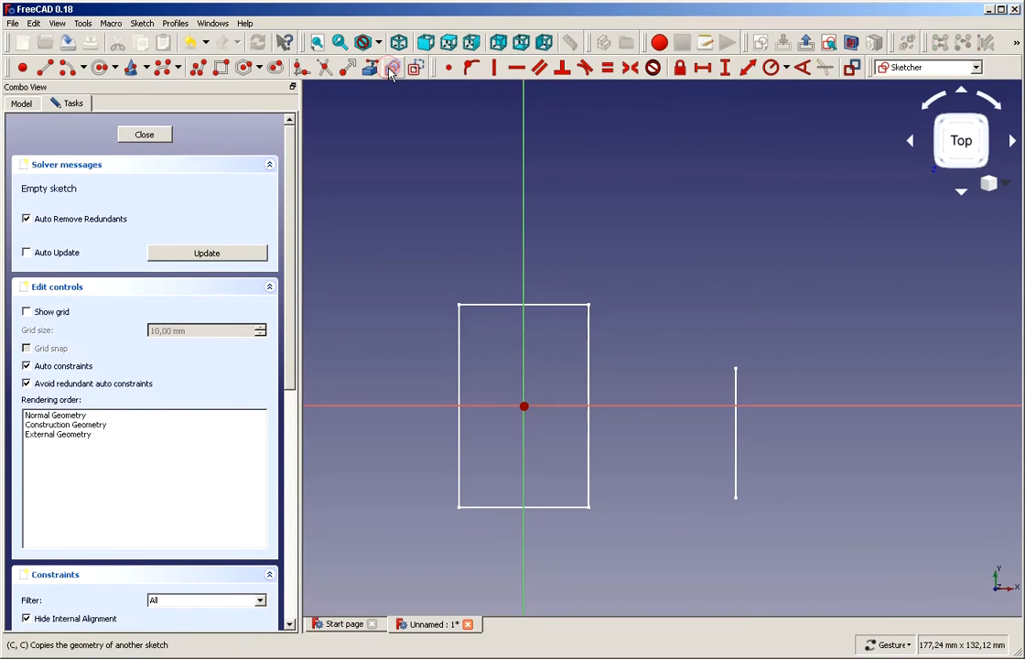
pyautogui.click(391, 72)
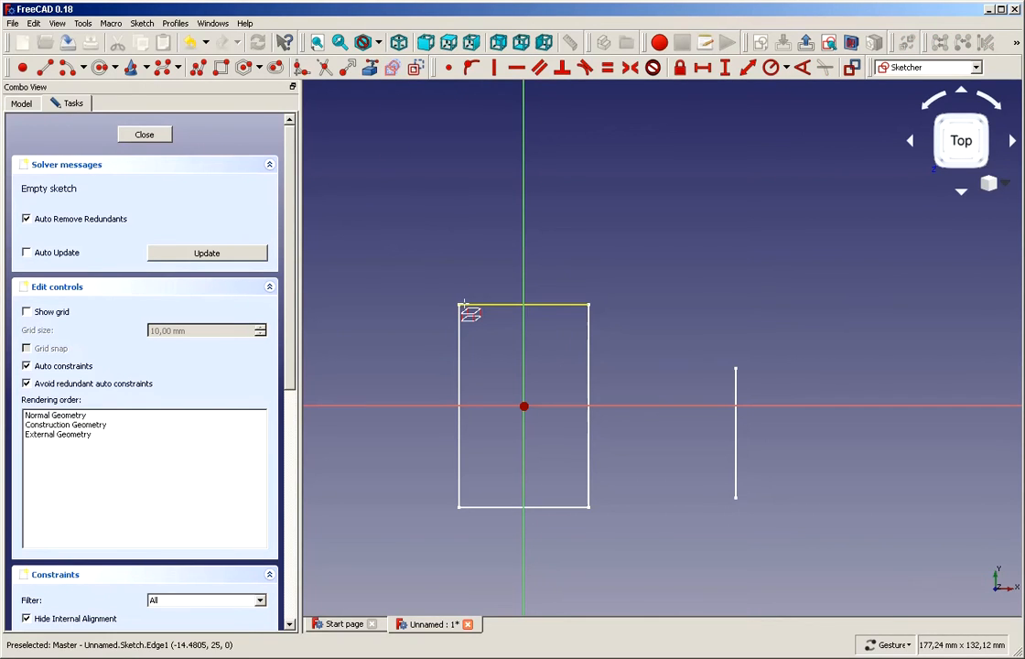
pyautogui.click(591, 465)
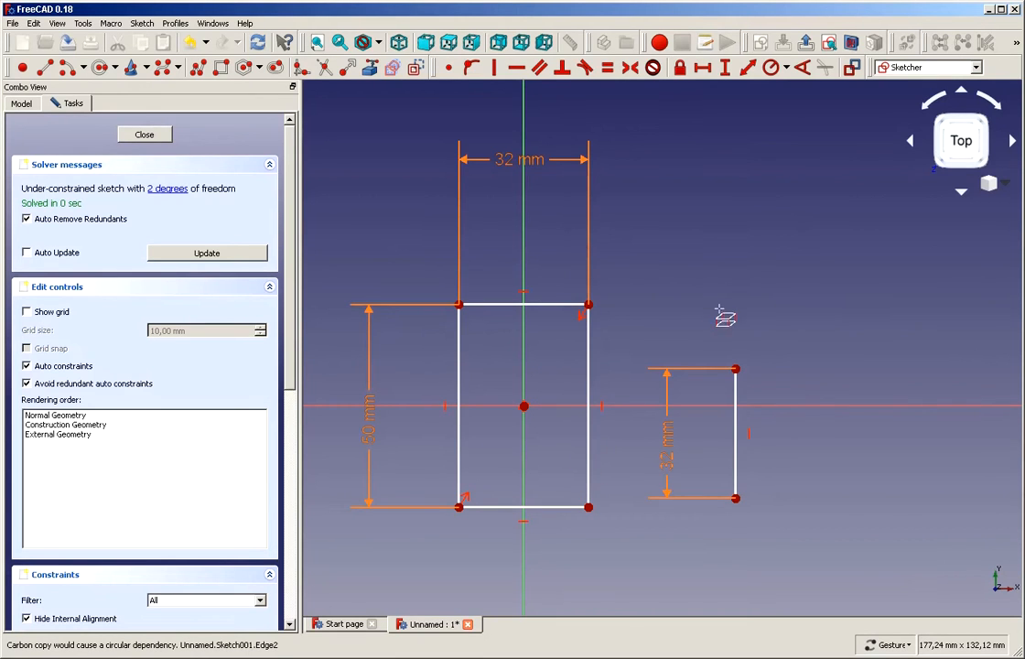
pyautogui.rightClick(667, 233)
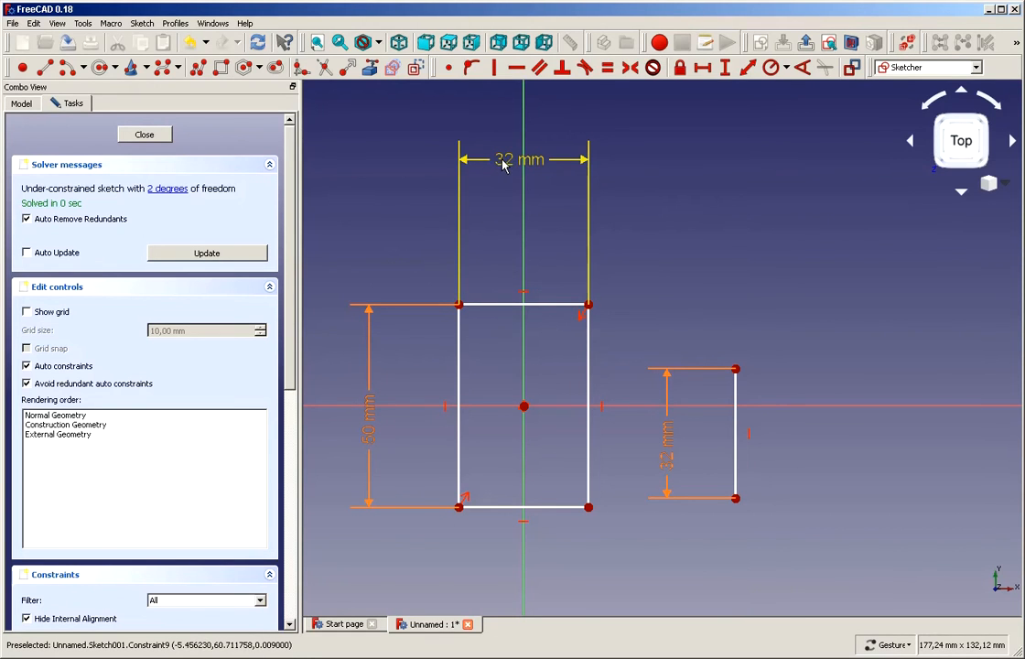
# Reposition the 32 mm width dimension, delete the copied vertical height line beside the rectangle, and close the sketch
pyautogui.moveTo(500, 170)
pyautogui.mouseDown()
pyautogui.moveTo(502, 222)
pyautogui.moveTo(497, 183)
pyautogui.moveTo(507, 183)
pyautogui.mouseUp()
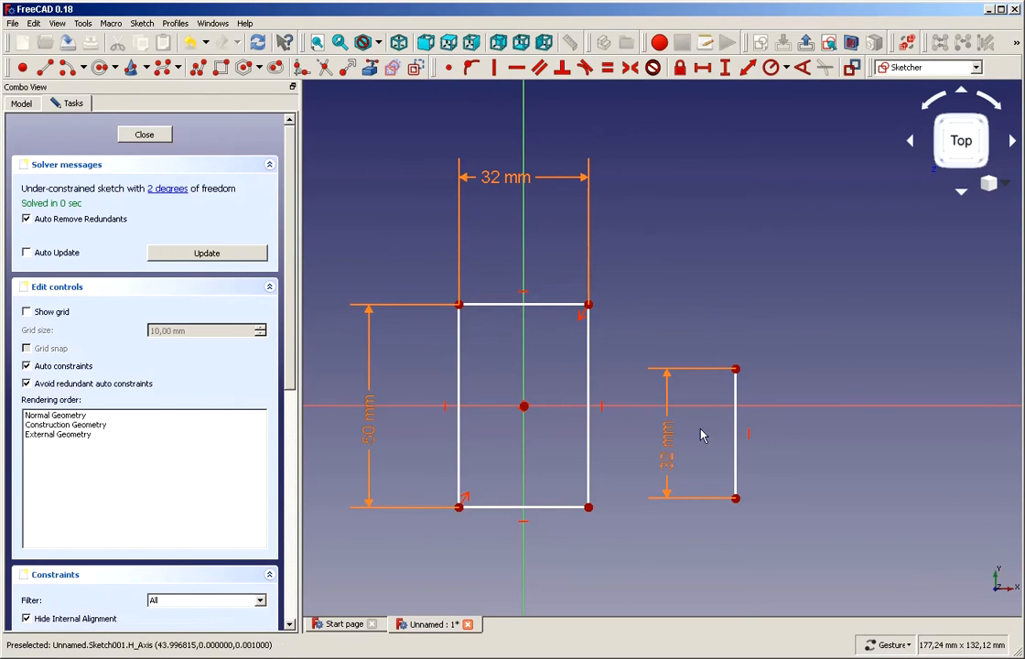
pyautogui.click(736, 440)
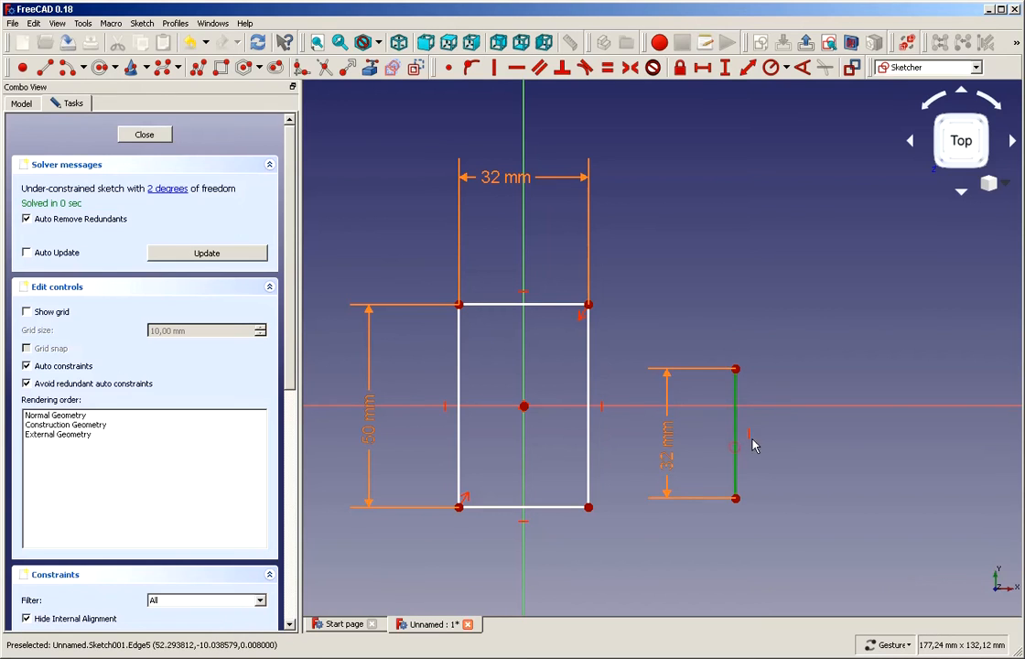
pyautogui.press('Delete')
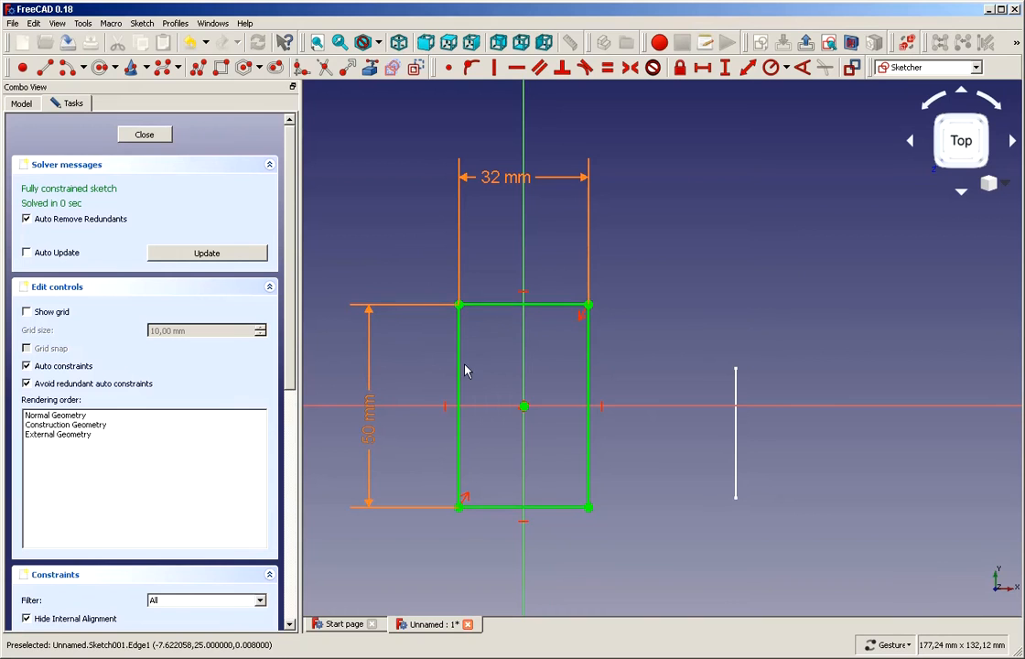
pyautogui.click(156, 137)
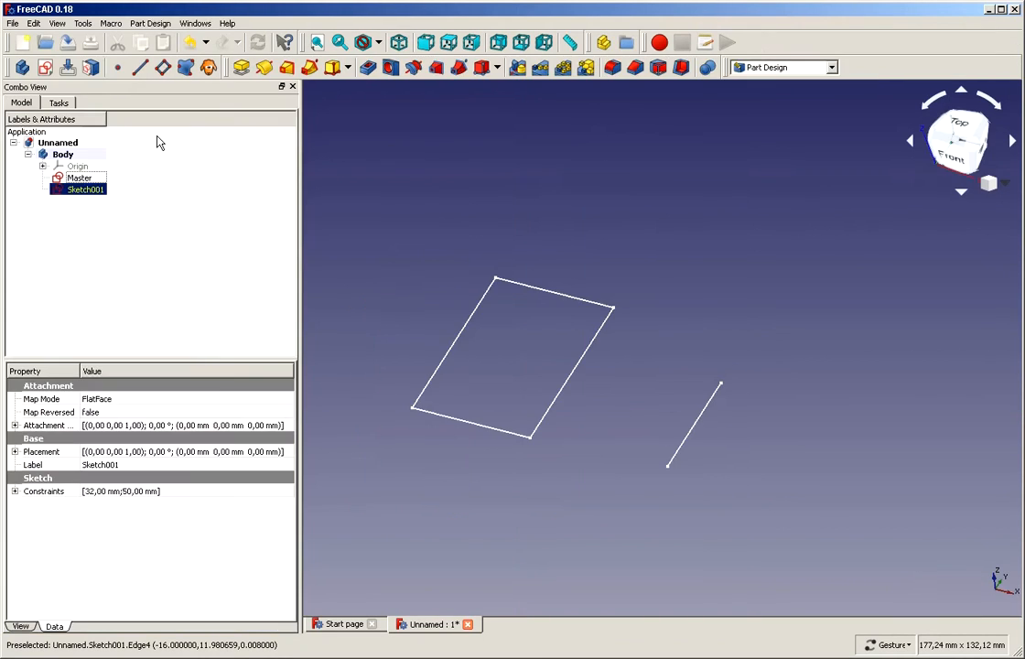
# Pad the copied rectangle sketch with a length of 12 mm
pyautogui.click(75, 190)
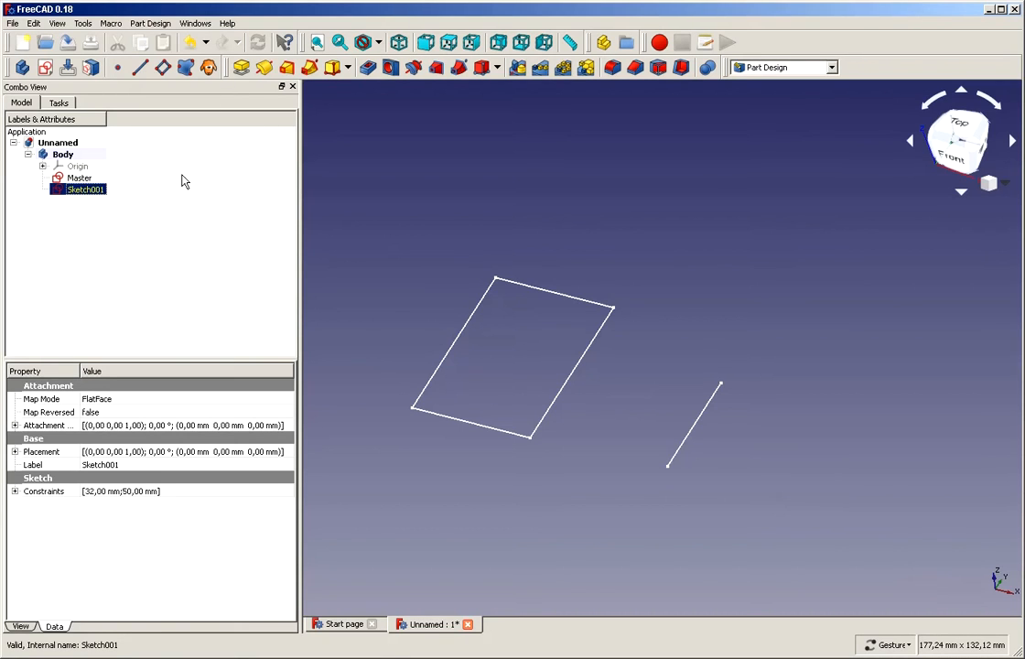
pyautogui.click(242, 68)
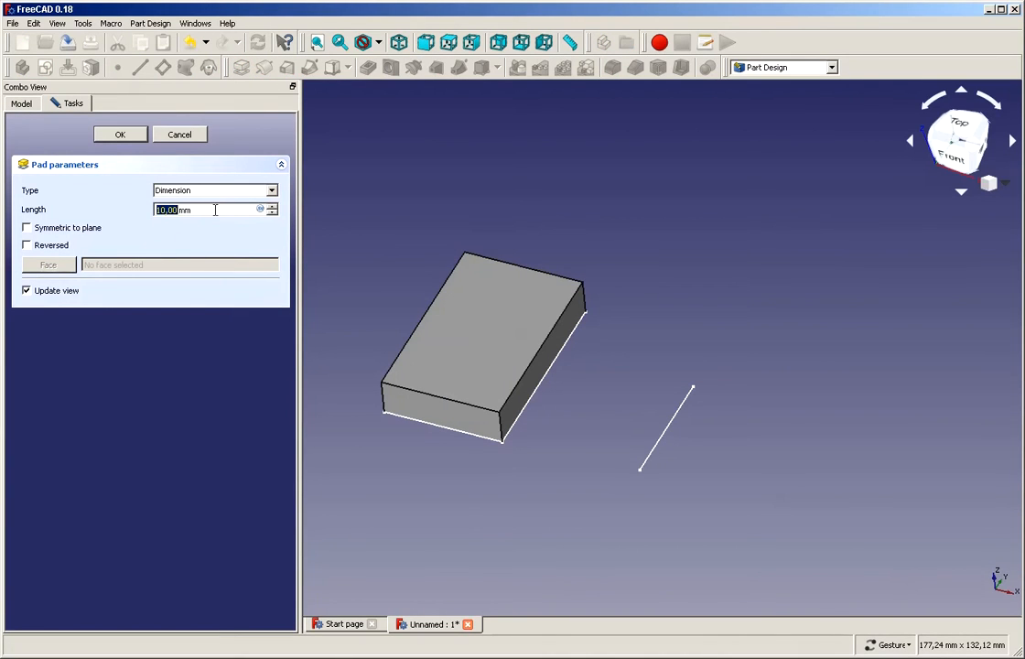
pyautogui.moveTo(212, 209); pyautogui.dragTo(109, 213)
pyautogui.click(272, 207)
pyautogui.click(272, 207)
pyautogui.click(272, 207)
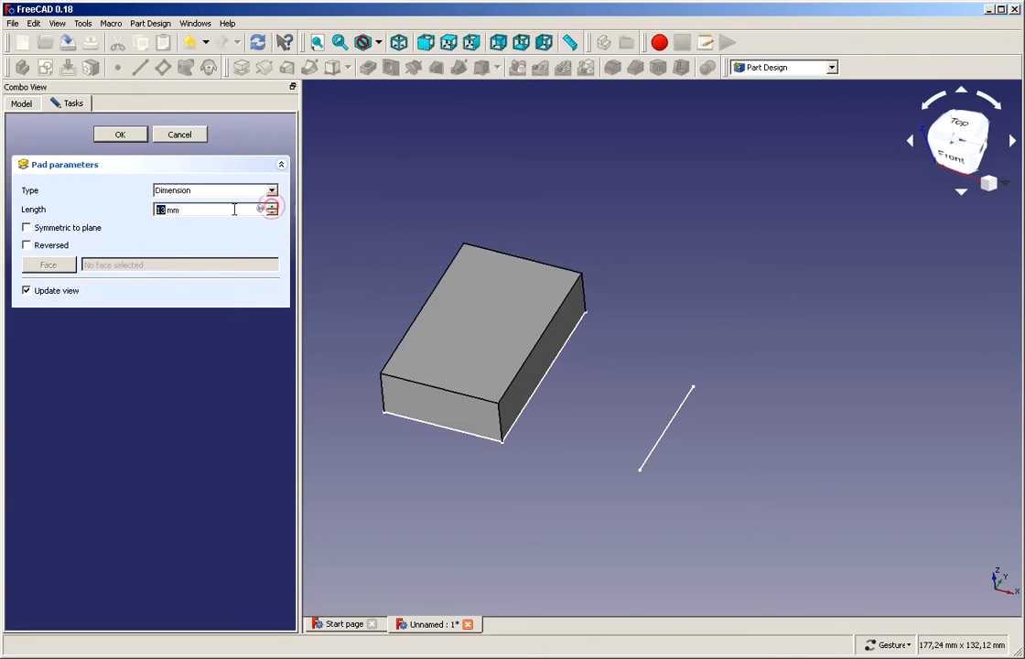
pyautogui.write('12')
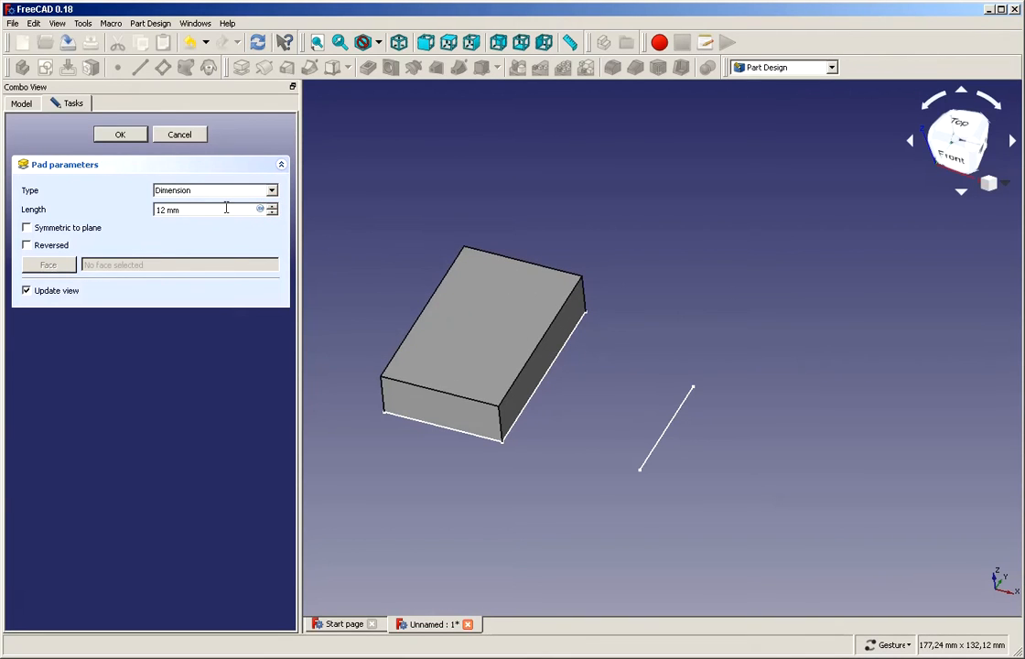
# Replace the pad's length with the expression Master.Constraints.HeightOfBlock and finish the pad
pyautogui.press('BackSpace')
pyautogui.press('BackSpace')
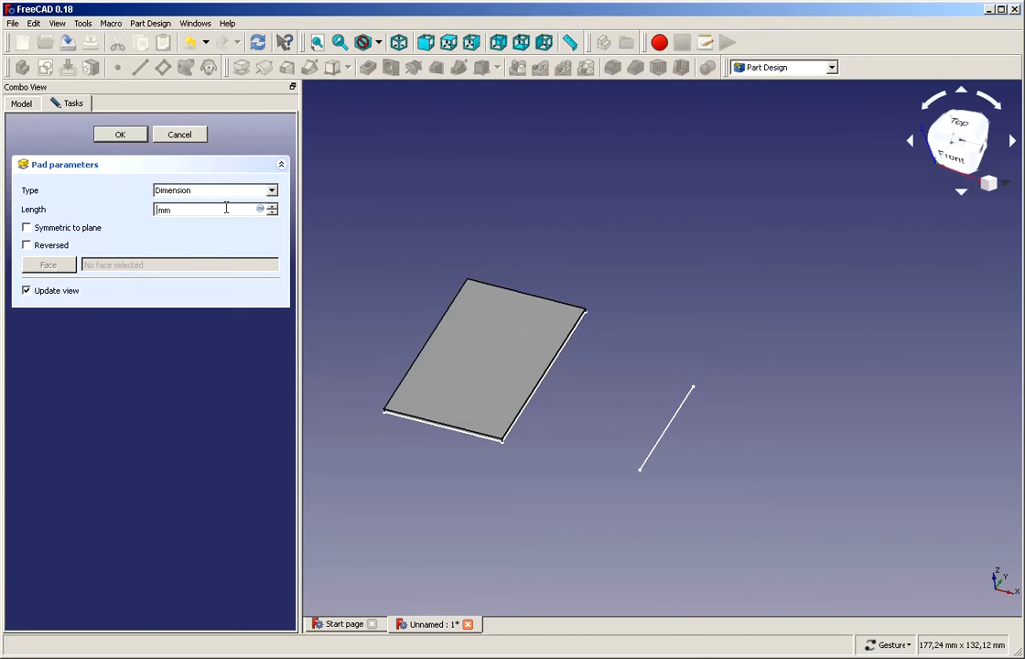
pyautogui.press('=')
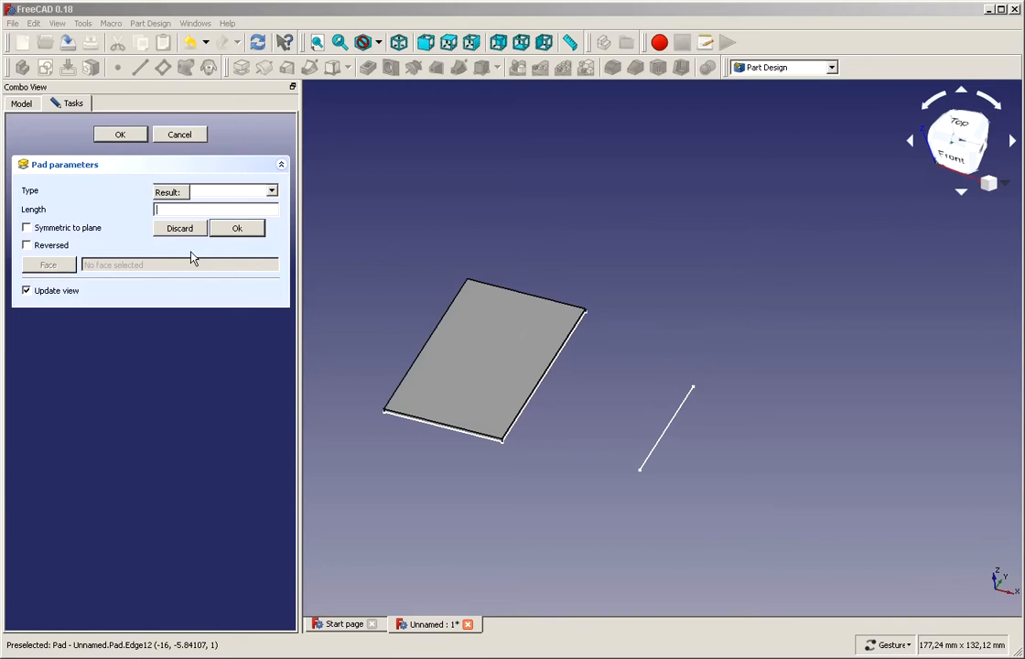
pyautogui.write('m')
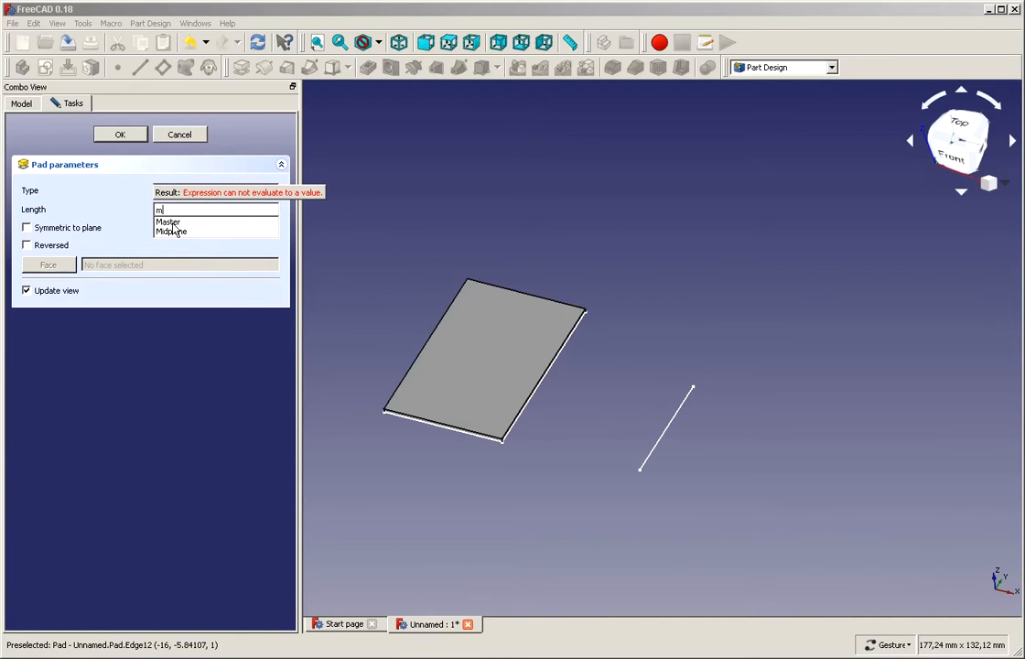
pyautogui.click(169, 223)
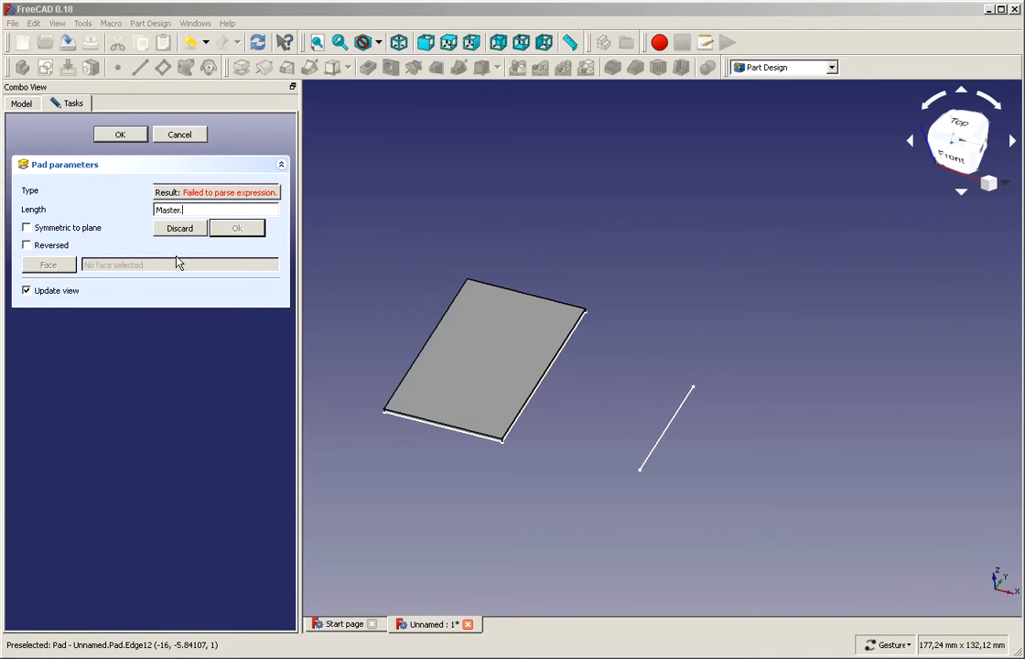
pyautogui.write('c')
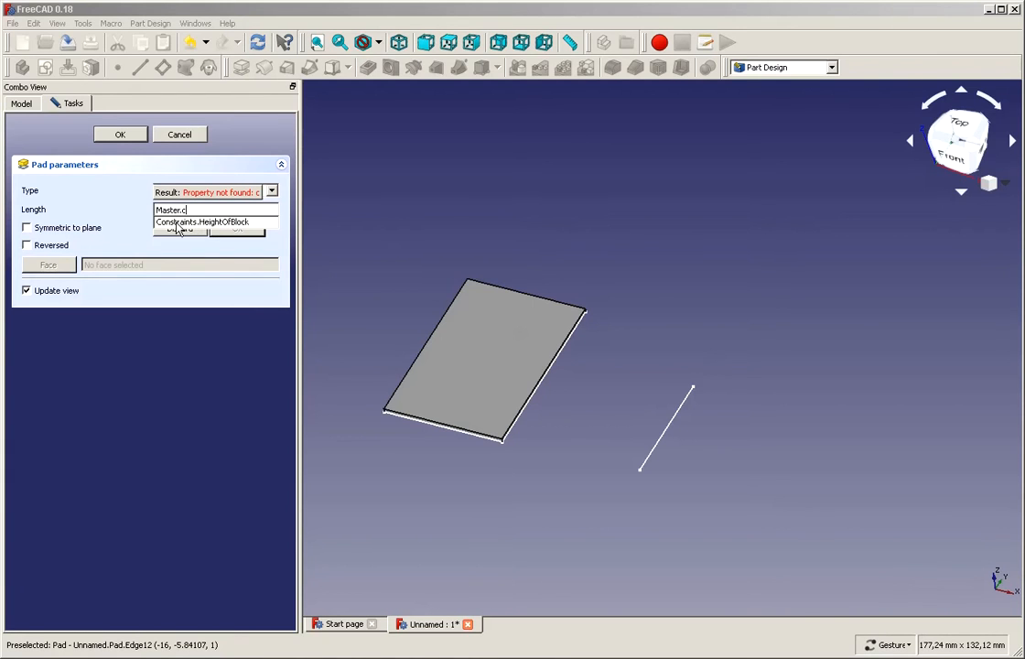
pyautogui.click(179, 225)
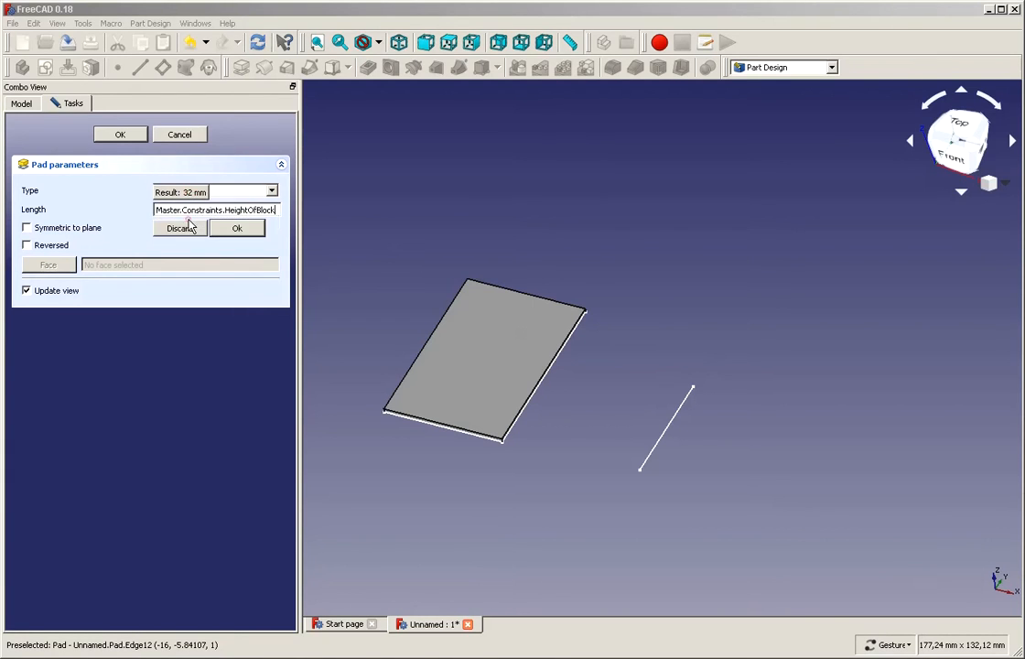
pyautogui.click(236, 228)
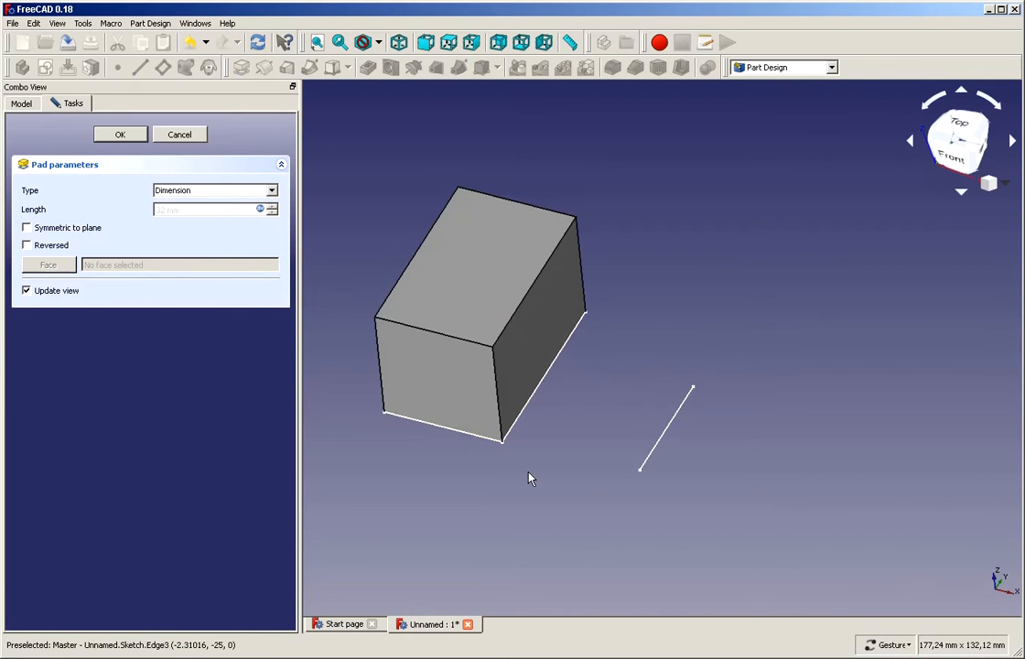
pyautogui.moveTo(554, 493)
pyautogui.mouseDown()
pyautogui.moveTo(588, 437)
pyautogui.moveTo(539, 491)
pyautogui.mouseUp()
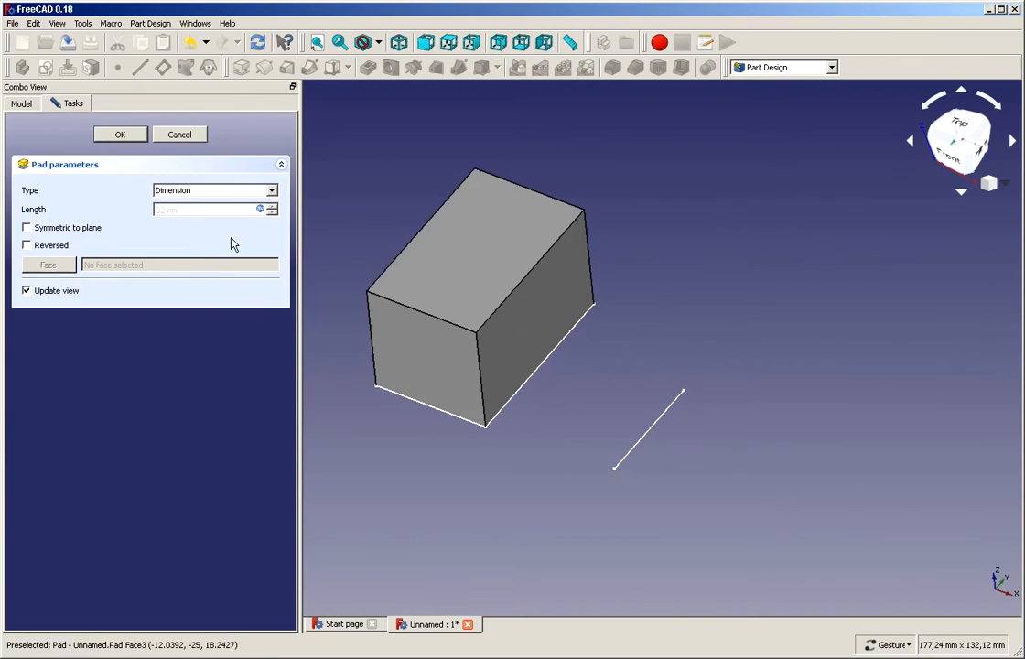
pyautogui.click(108, 134)
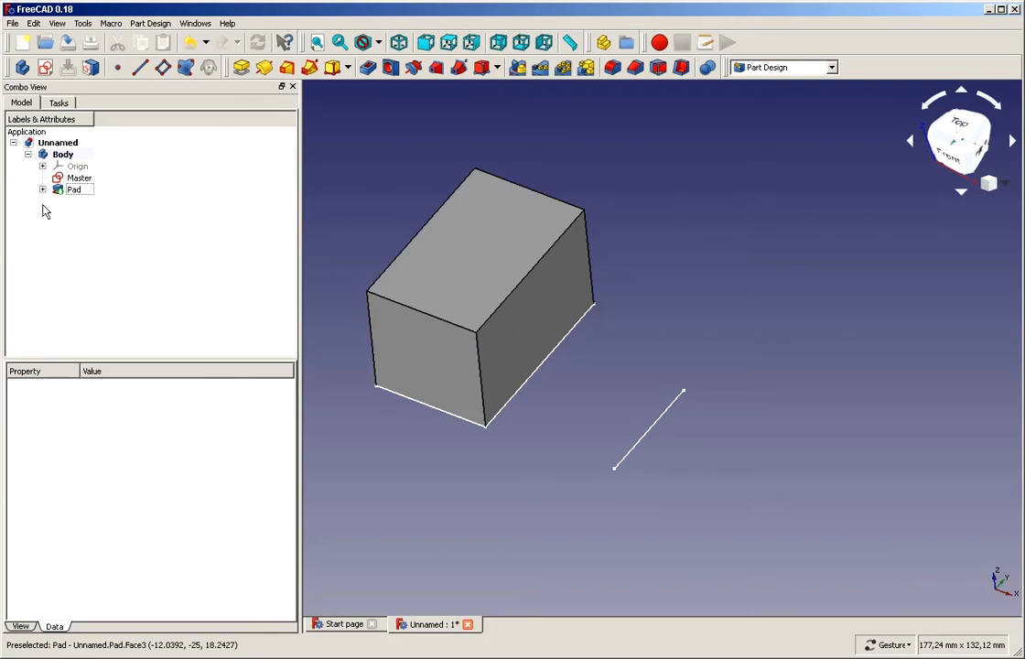
# Set the HeightOfBlock dimension in the Master sketch to 50 mm and close the sketch
pyautogui.doubleClick(79, 179)
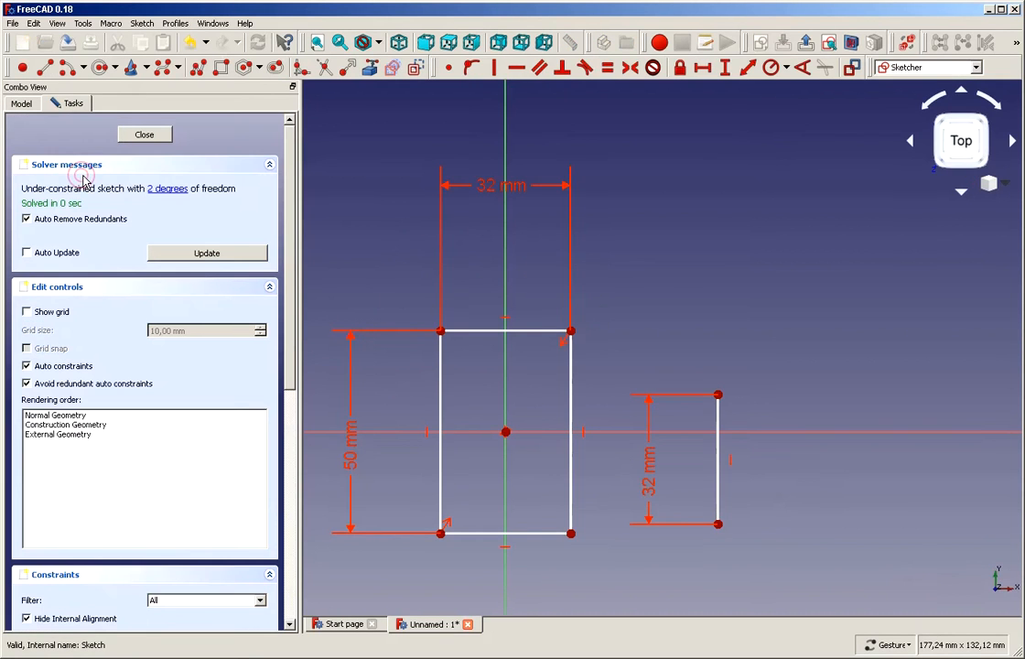
pyautogui.doubleClick(650, 485)
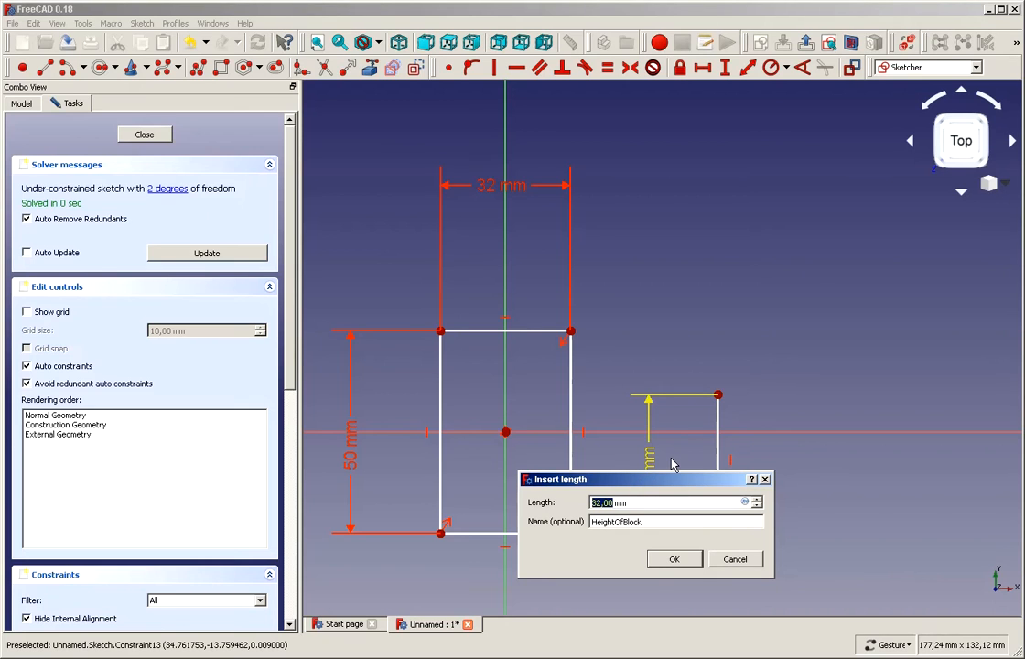
pyautogui.write('50')
pyautogui.click(674, 559)
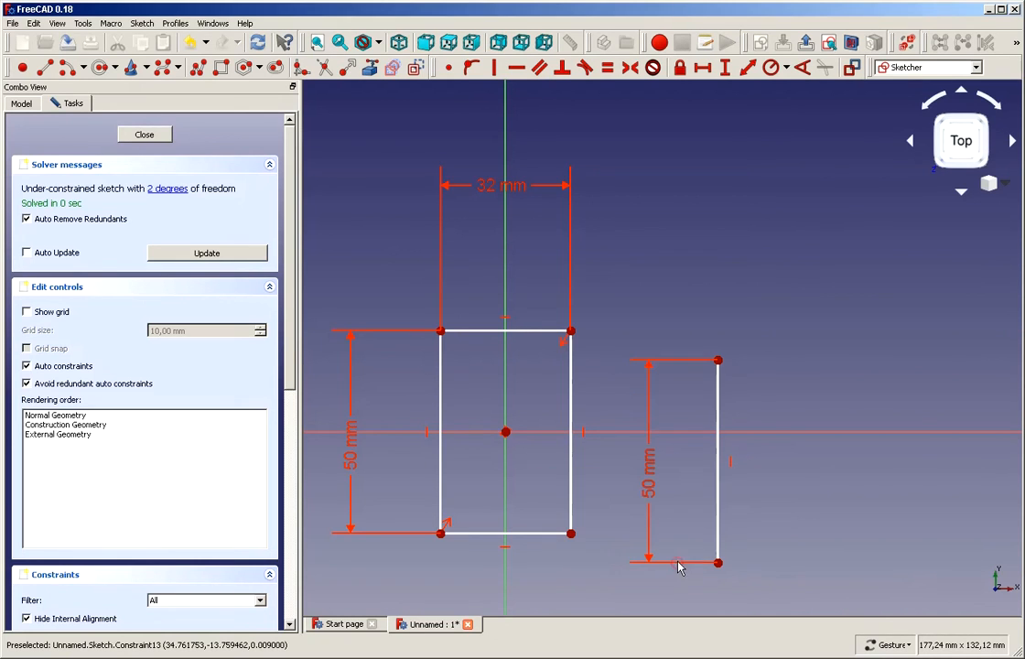
pyautogui.click(147, 135)
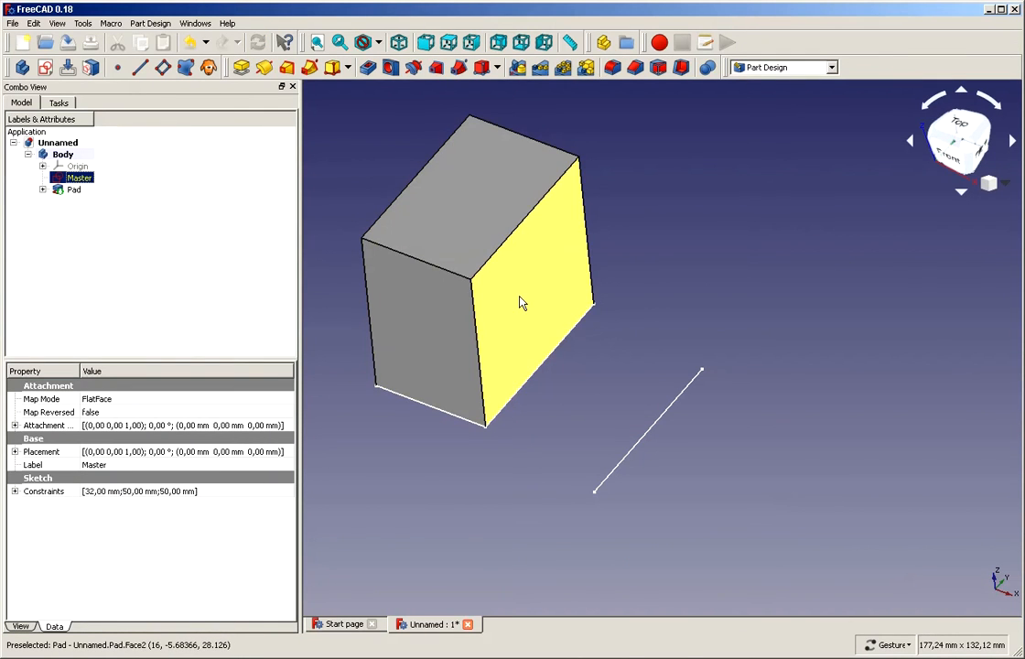
# Reopen the Master sketch, set the HeightOfBlock dimension back to 32 mm, and close the sketch
pyautogui.doubleClick(72, 178)
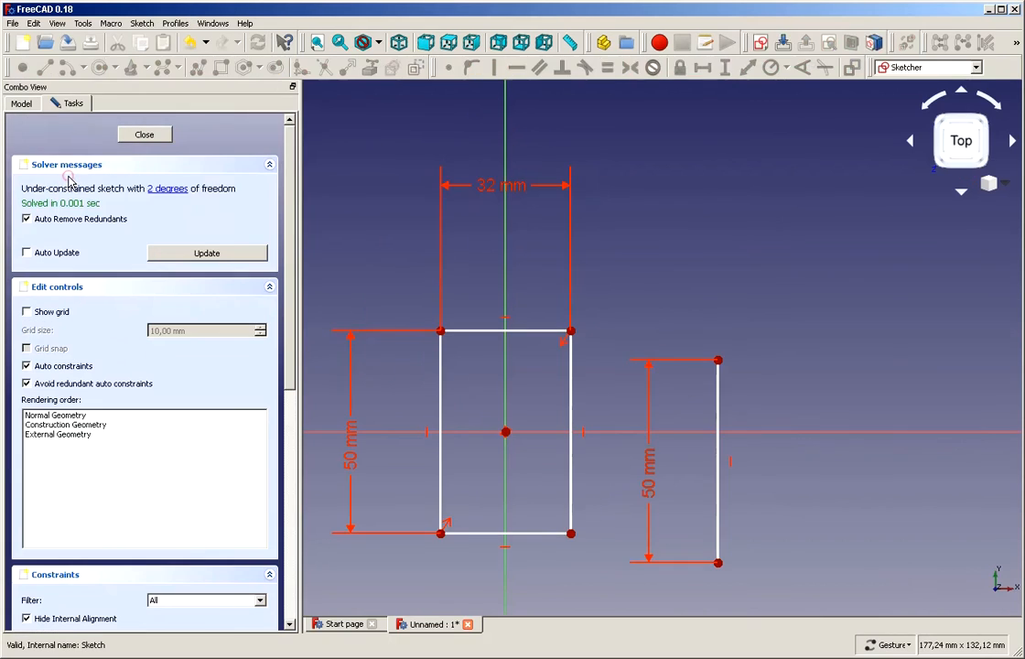
pyautogui.click(656, 490)
pyautogui.doubleClick(656, 489)
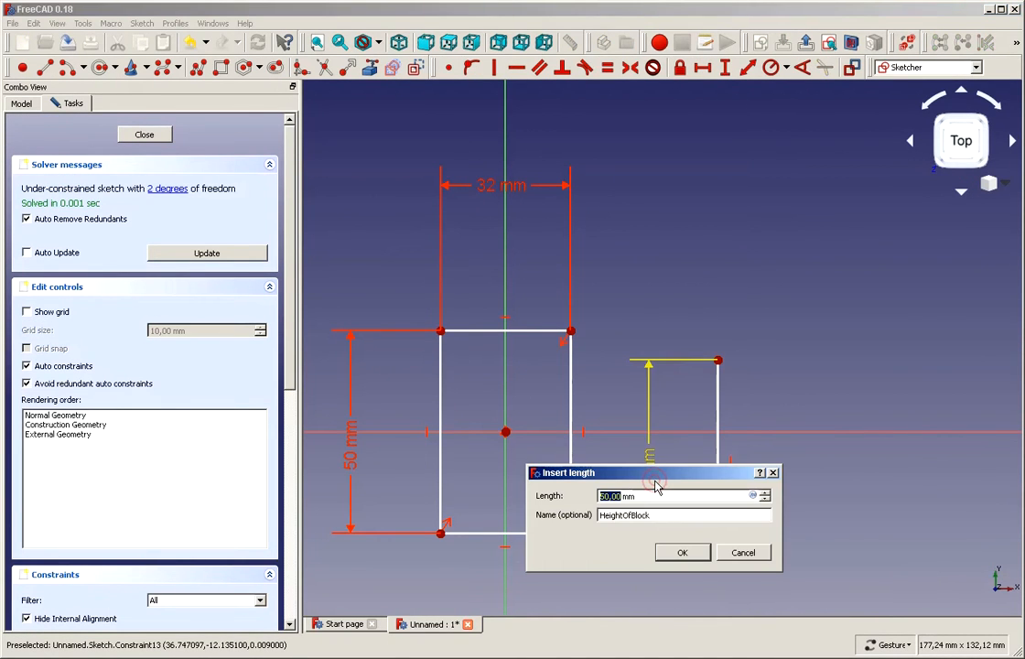
pyautogui.write('32')
pyautogui.click(679, 554)
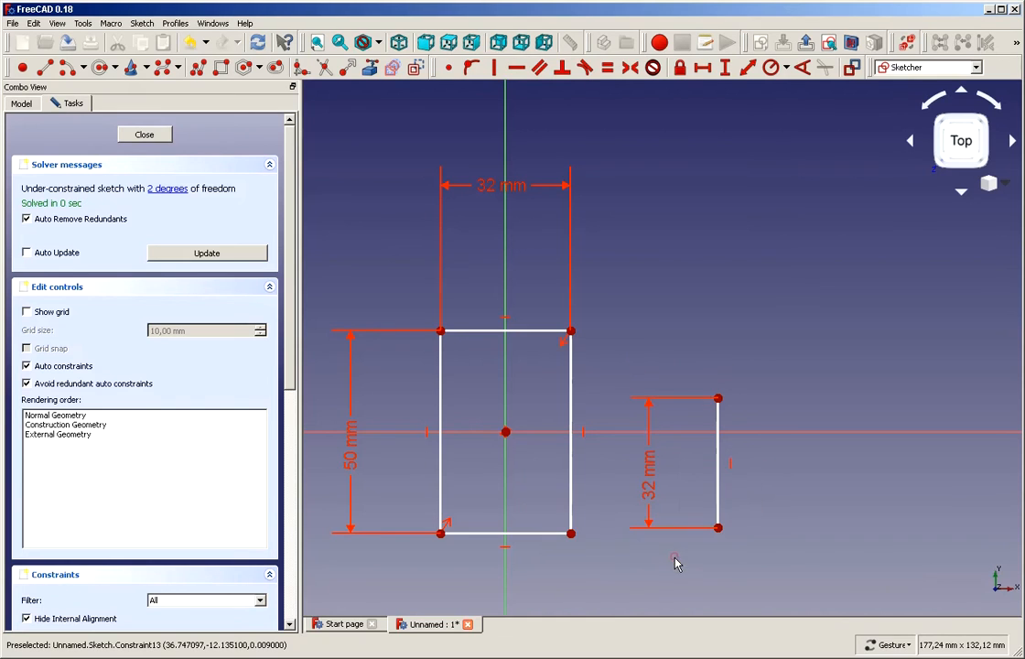
pyautogui.click(128, 135)
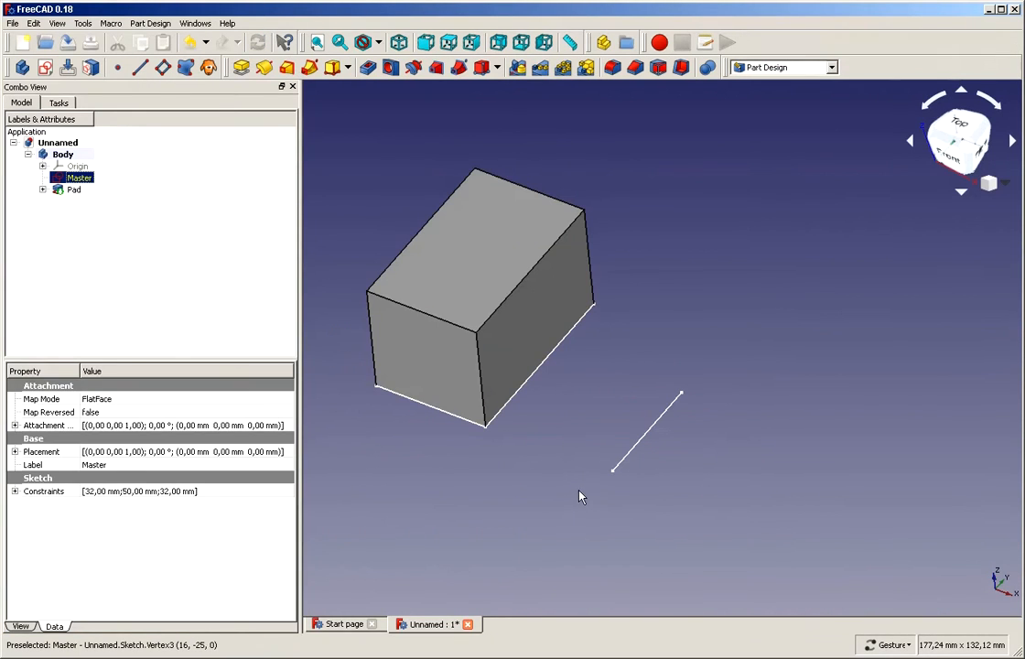
# Examine the block from several sides and briefly show the body's origin axes and planes against it
pyautogui.moveTo(580, 498); pyautogui.dragTo(611, 425)
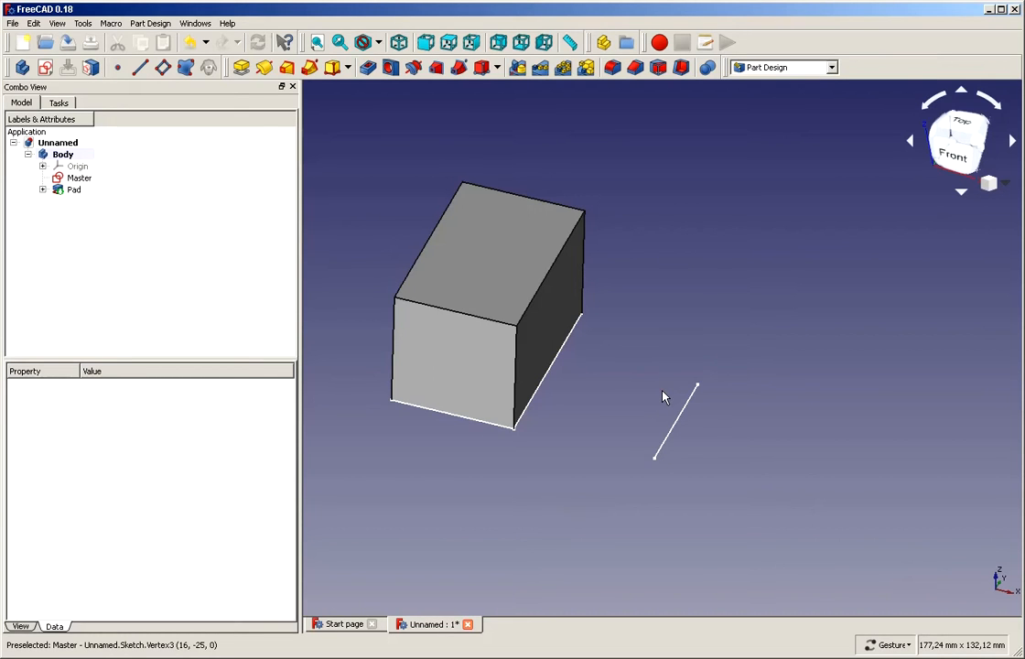
pyautogui.moveTo(665, 396); pyautogui.dragTo(631, 179)
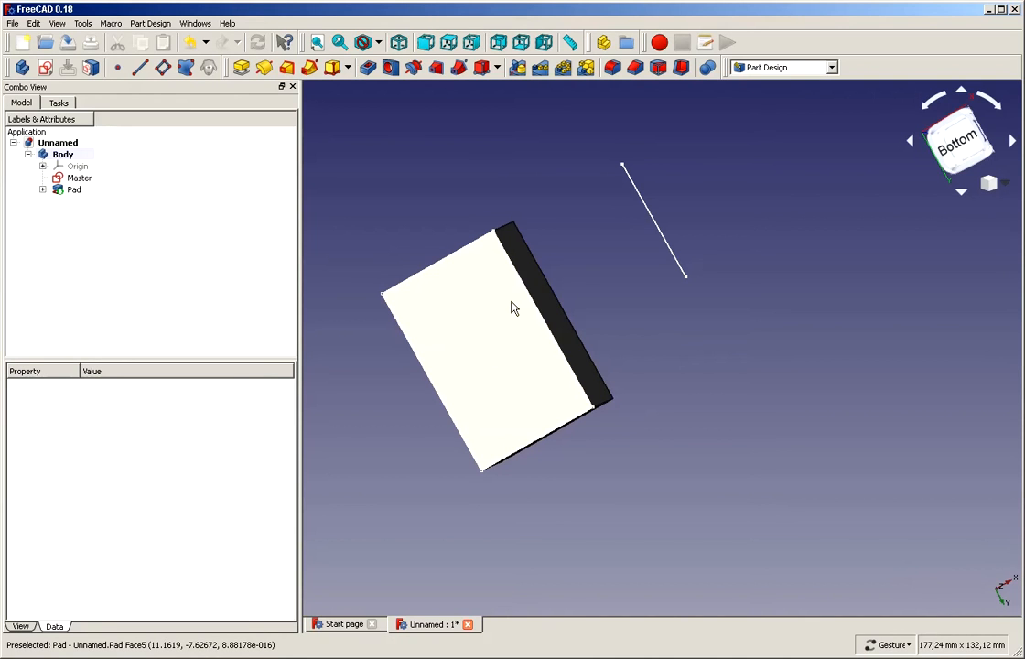
pyautogui.moveTo(529, 163); pyautogui.dragTo(586, 298)
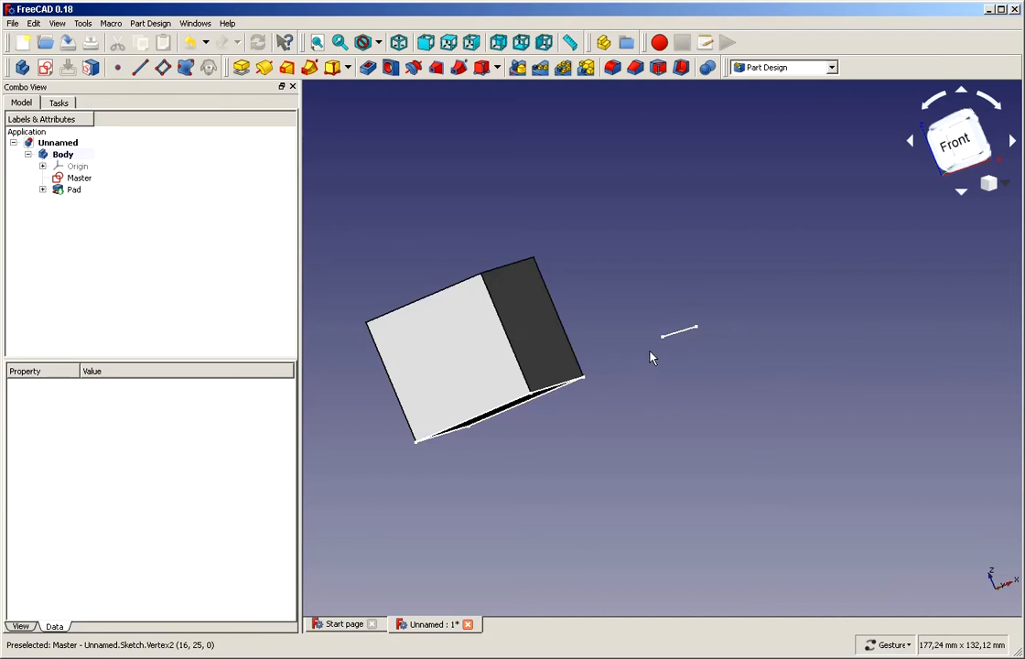
pyautogui.click(43, 165)
pyautogui.click(78, 170)
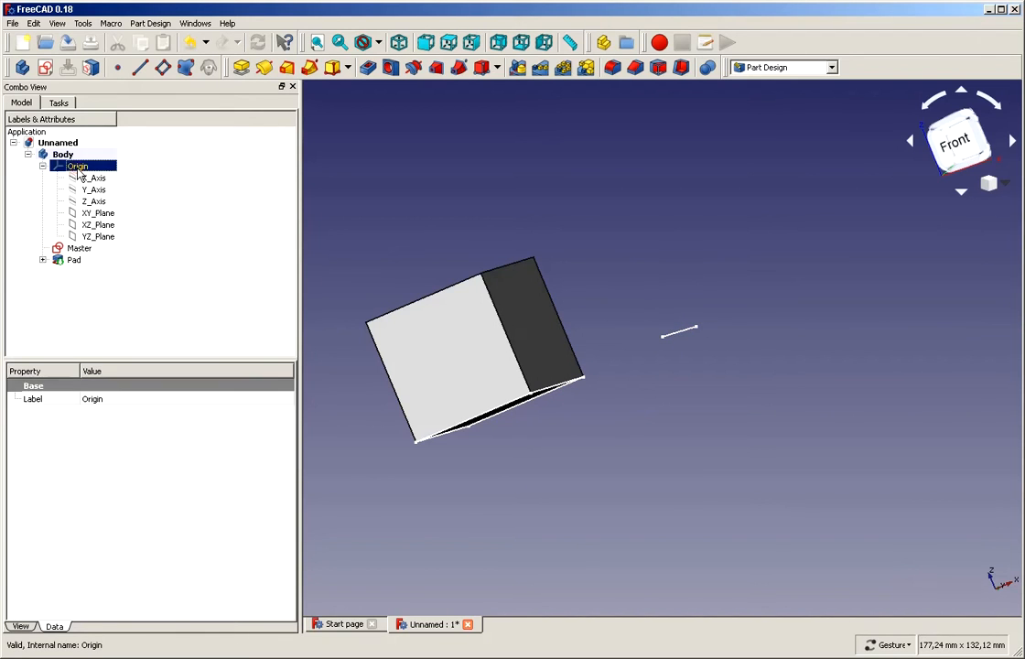
pyautogui.press('space')
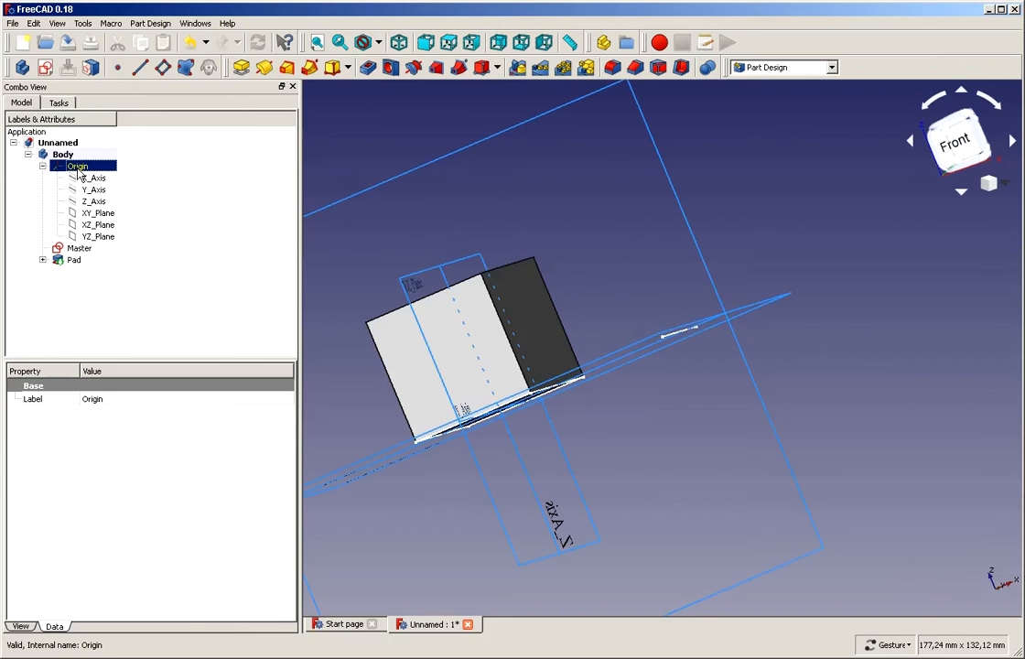
pyautogui.press('space')
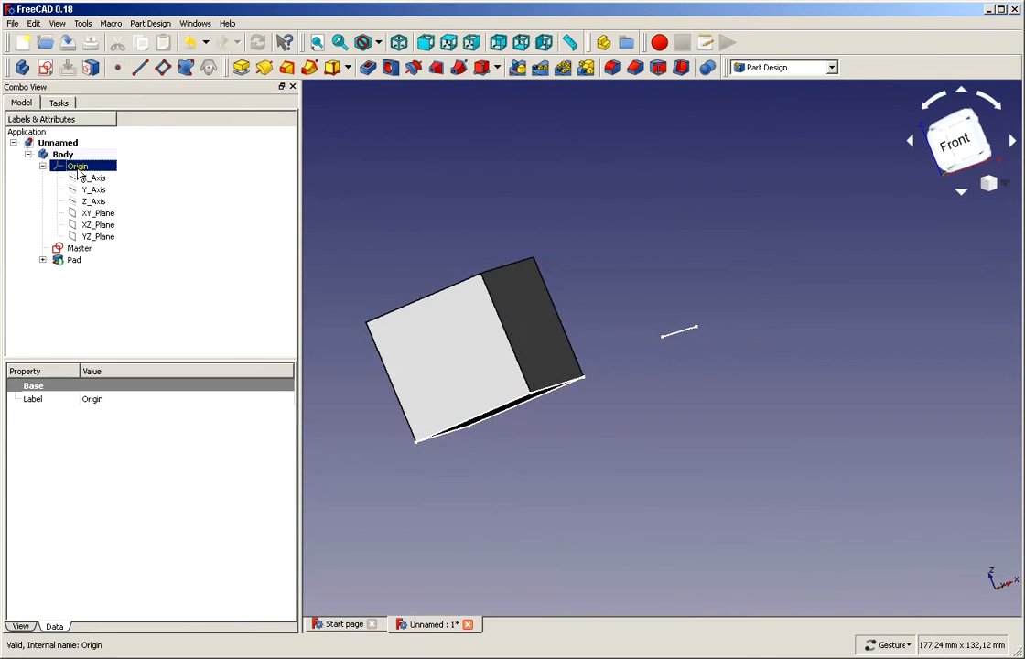
# Create another new sketch on the body's XY plane for the next feature
pyautogui.click(91, 215)
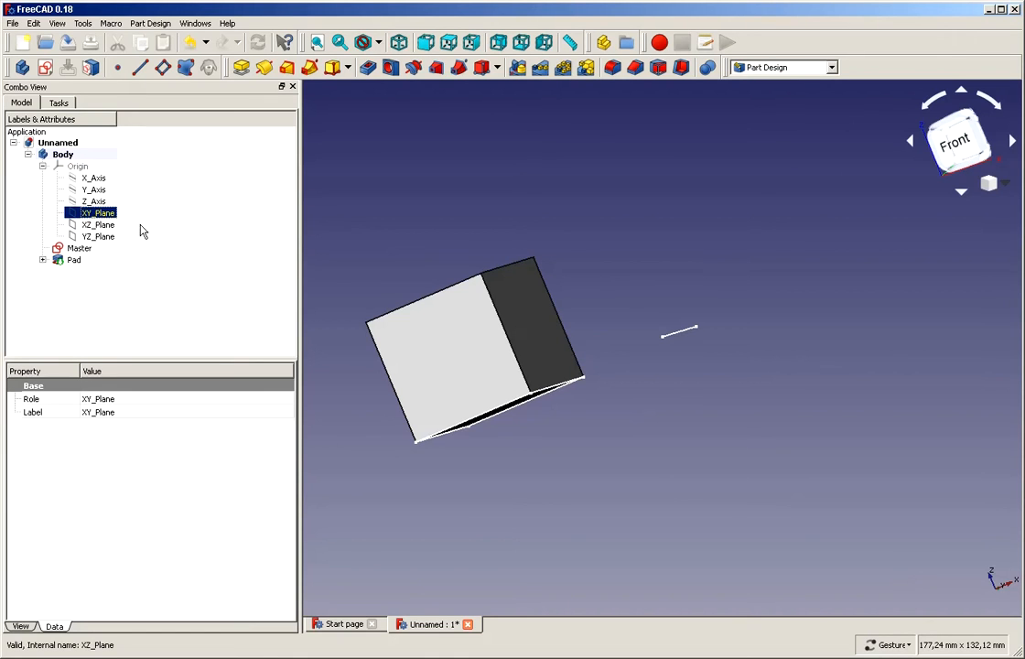
pyautogui.click(161, 252)
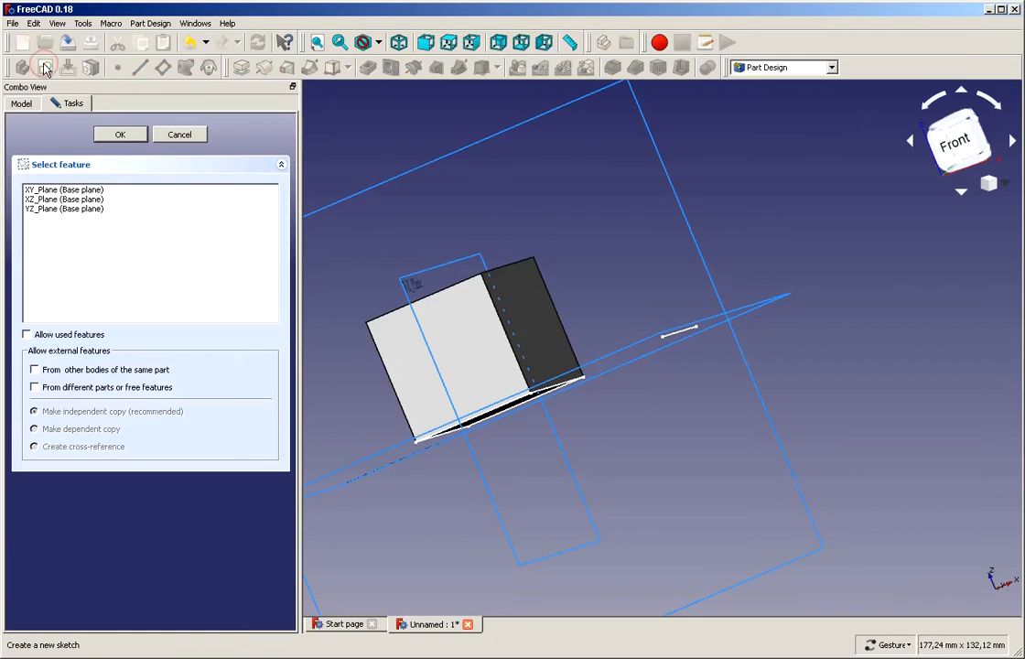
pyautogui.click(44, 190)
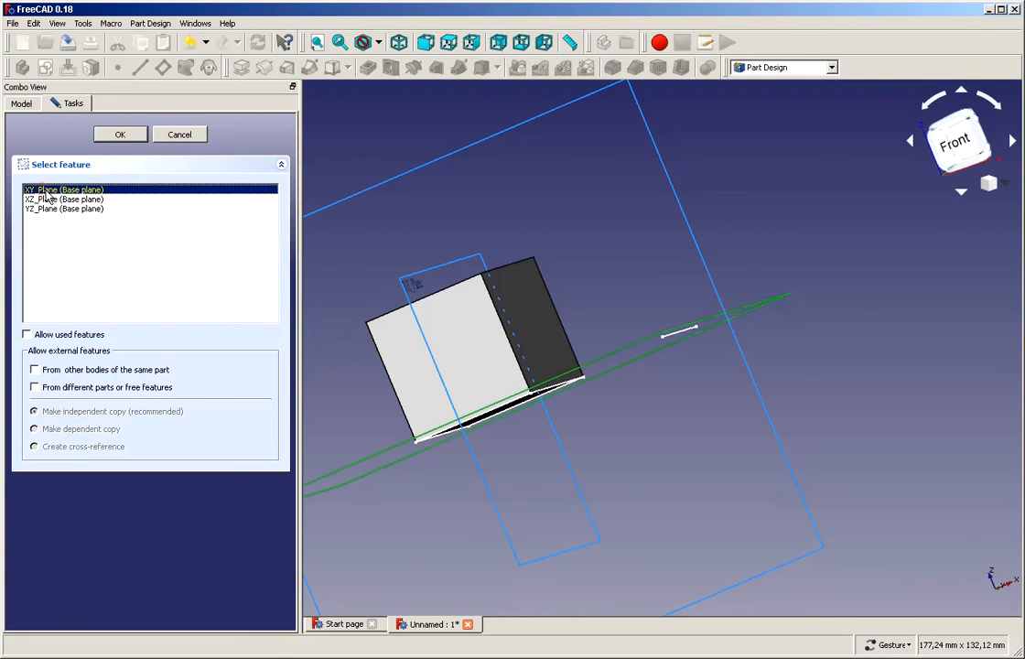
pyautogui.click(120, 135)
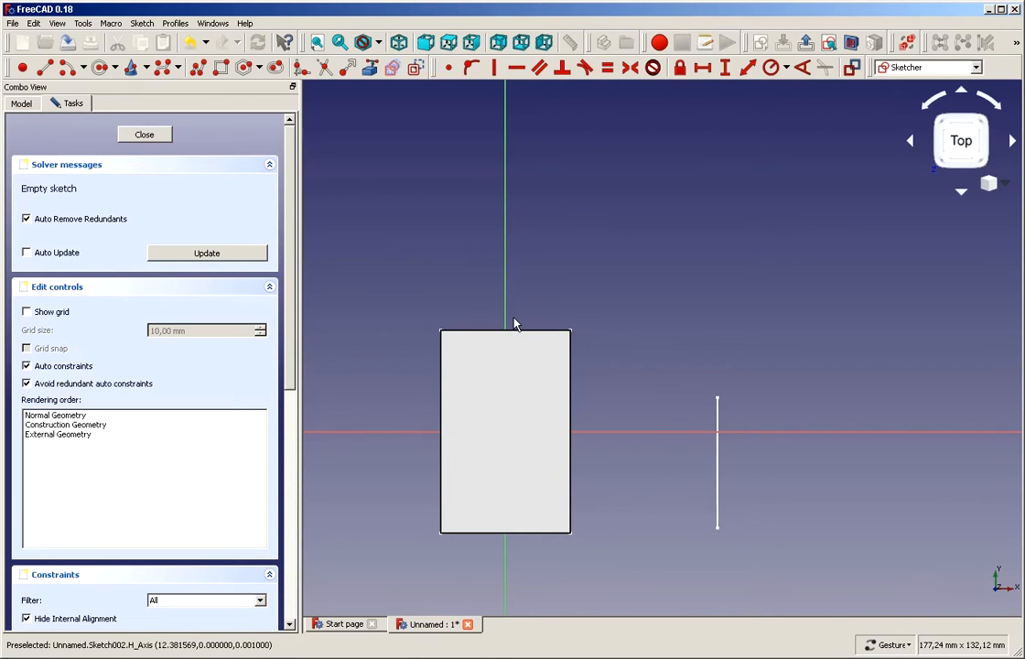
# Hide the pad and link the right edge of the Master sketch's rectangle into the new sketch as external geometry
pyautogui.click(21, 105)
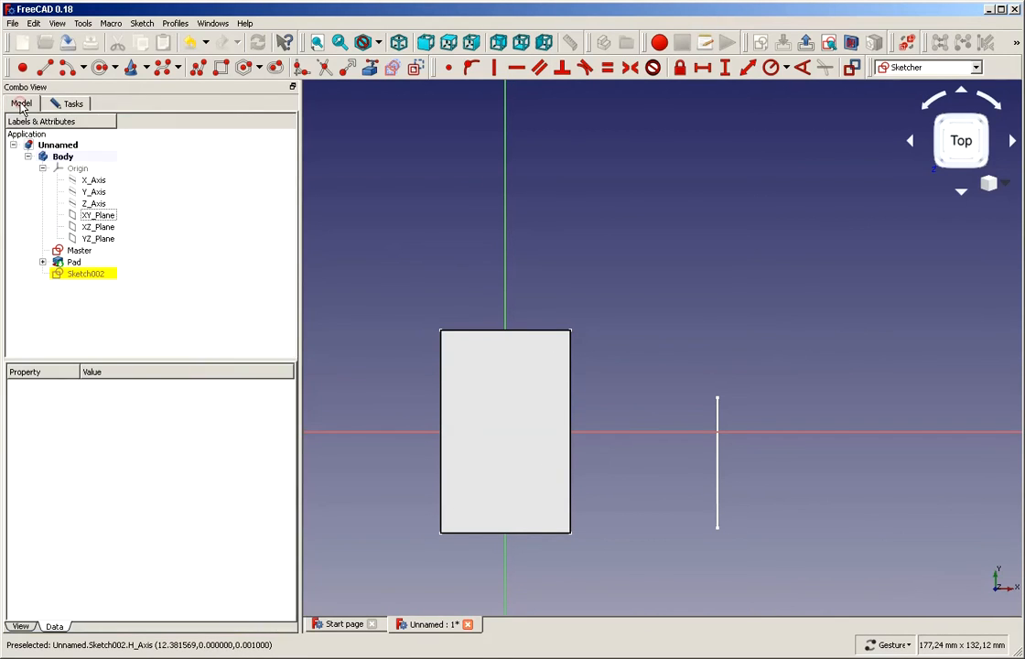
pyautogui.click(74, 264)
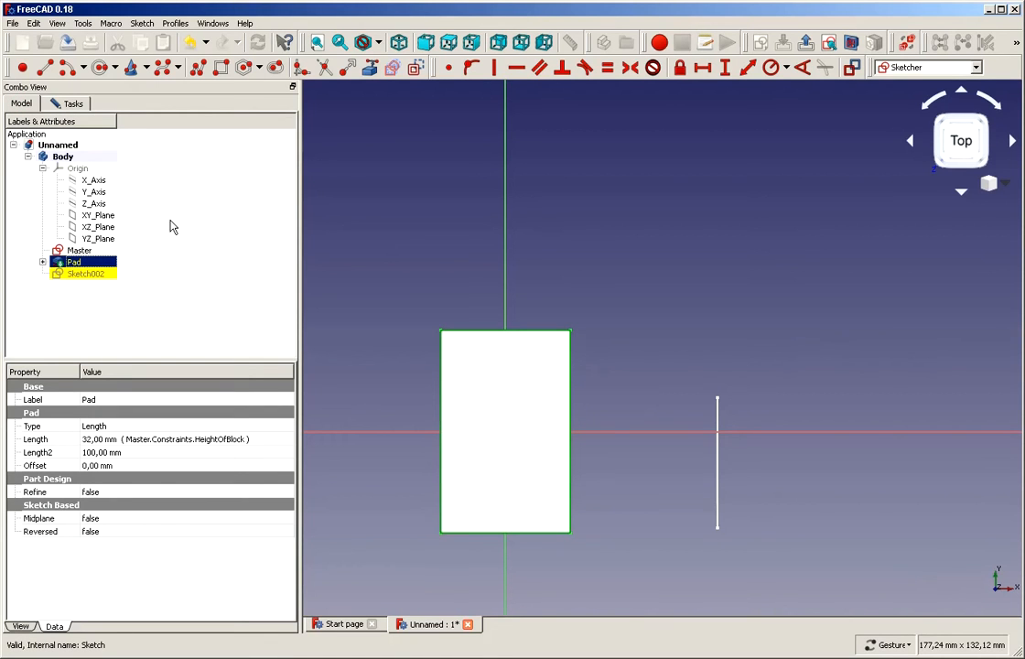
pyautogui.press('space')
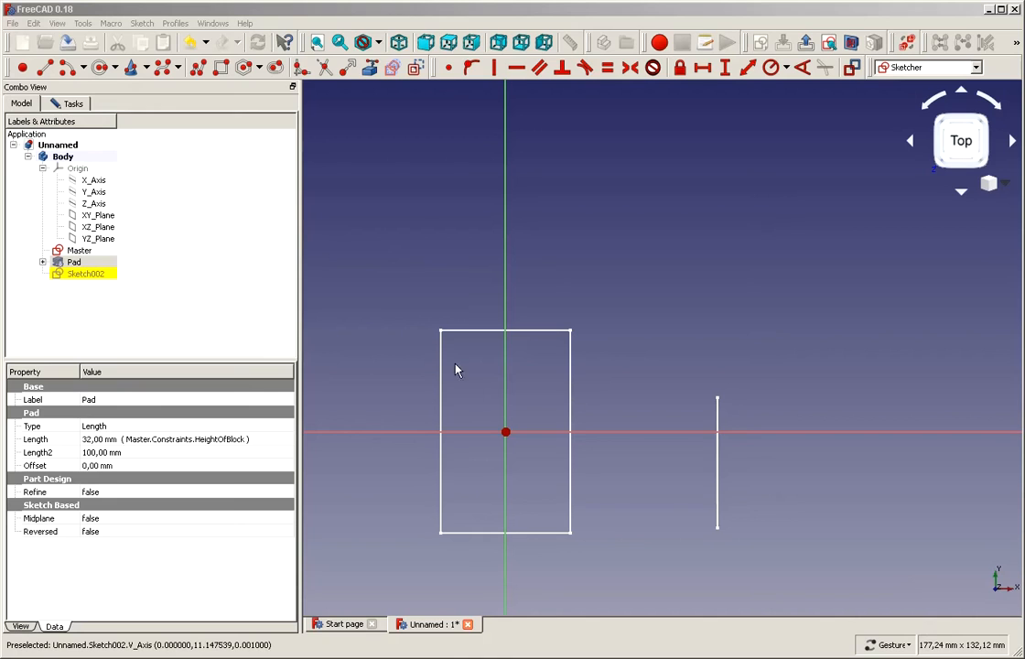
pyautogui.click(370, 70)
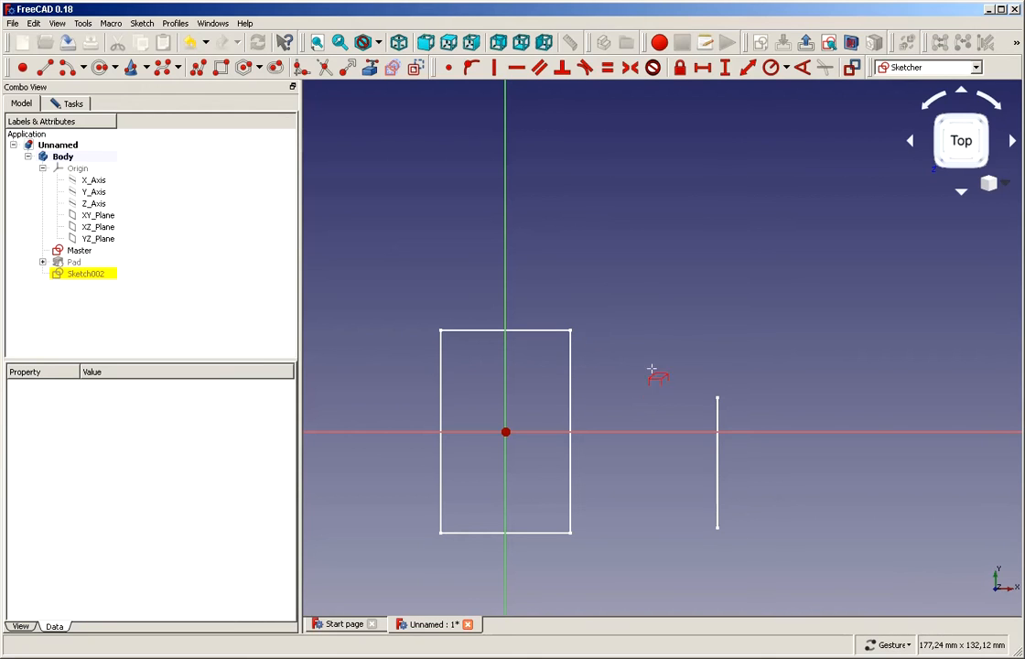
pyautogui.click(572, 392)
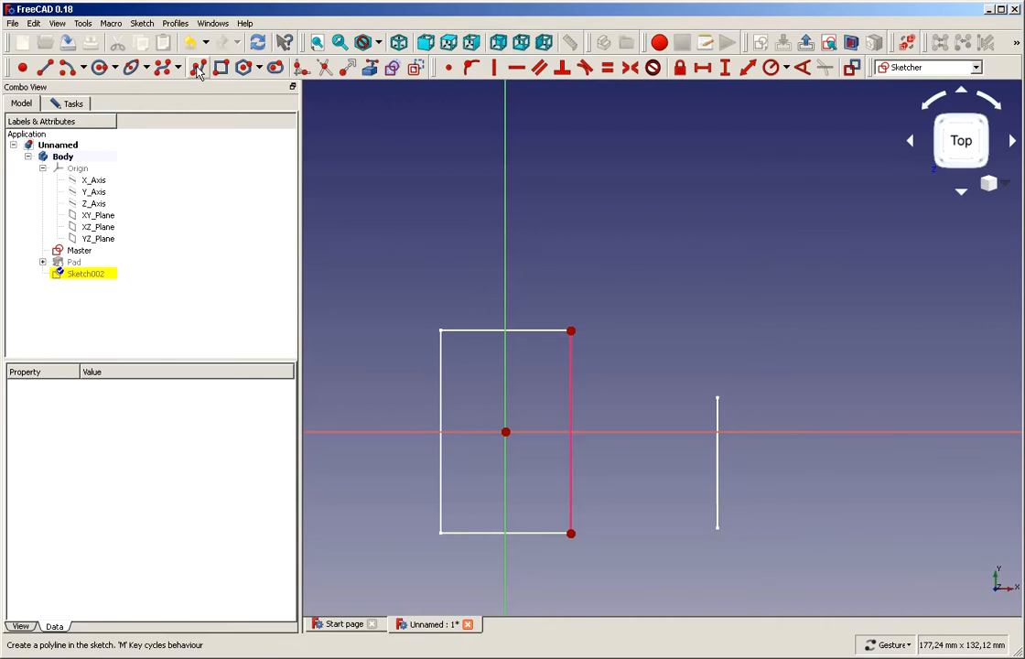
# Draw a vertical line through the rectangle about 12 mm right of the vertical axis, extending beyond the rectangle's upper and lower edges
pyautogui.click(44, 70)
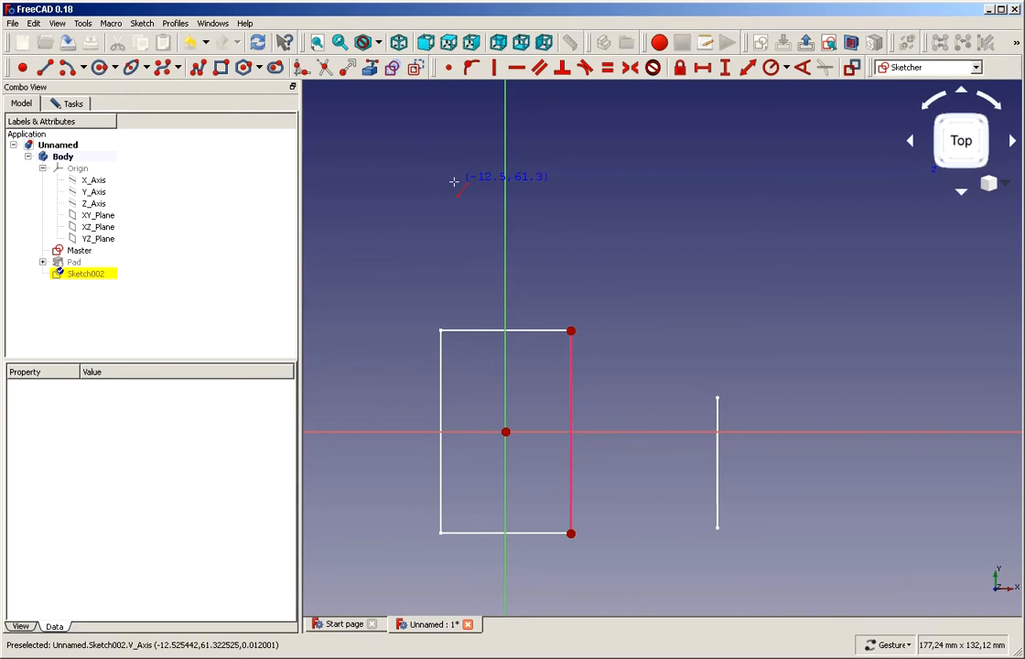
pyautogui.click(556, 241)
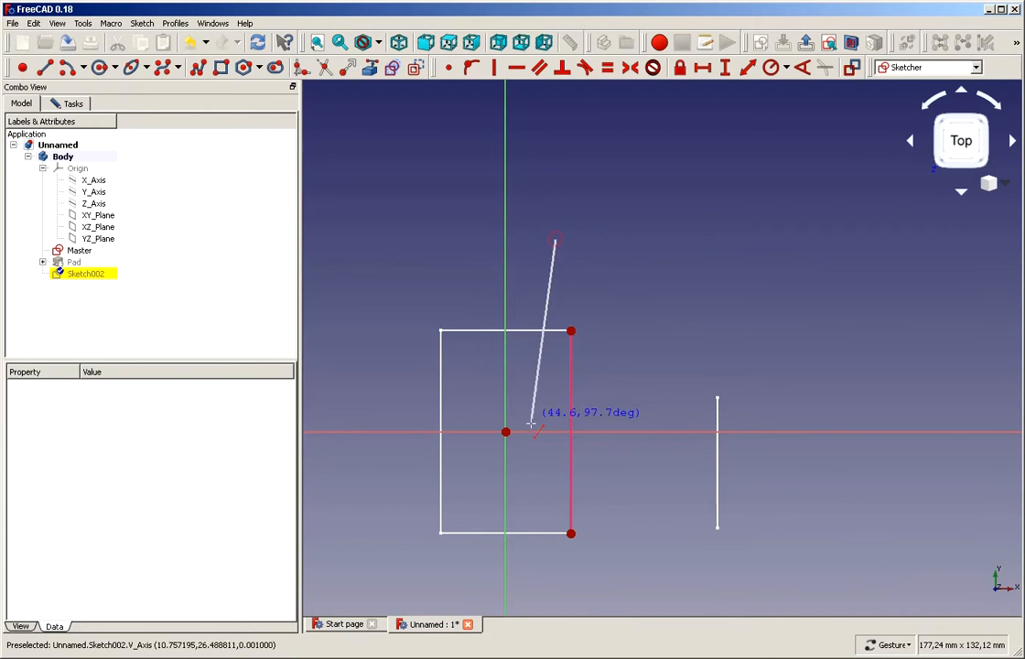
pyautogui.click(555, 578)
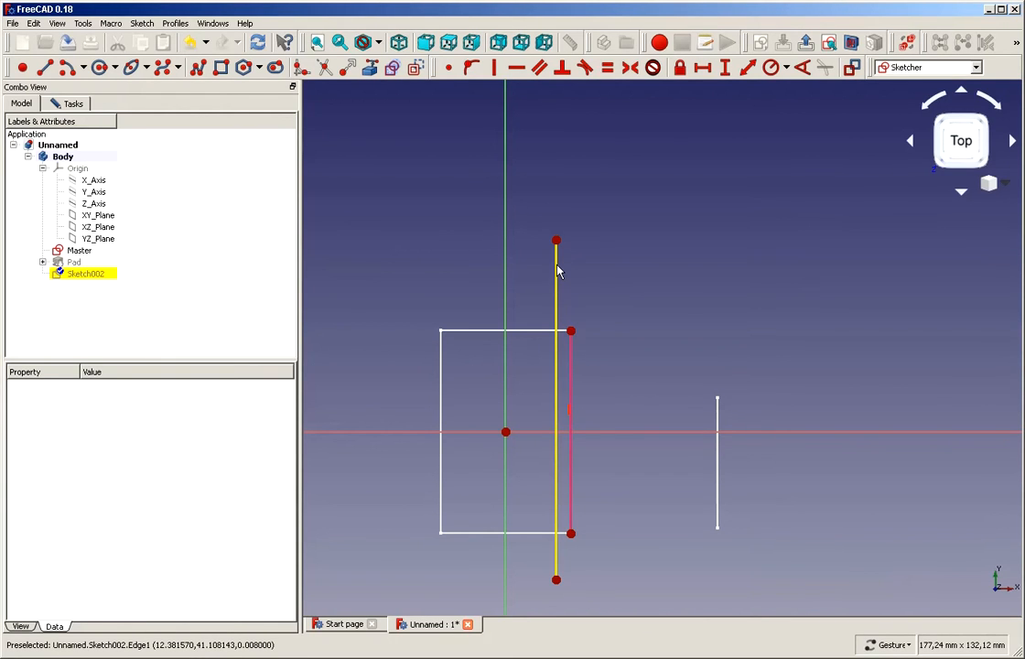
# Constrain the horizontal distance between the line's upper endpoint and the external edge's upper endpoint to 11 mm
pyautogui.click(557, 240)
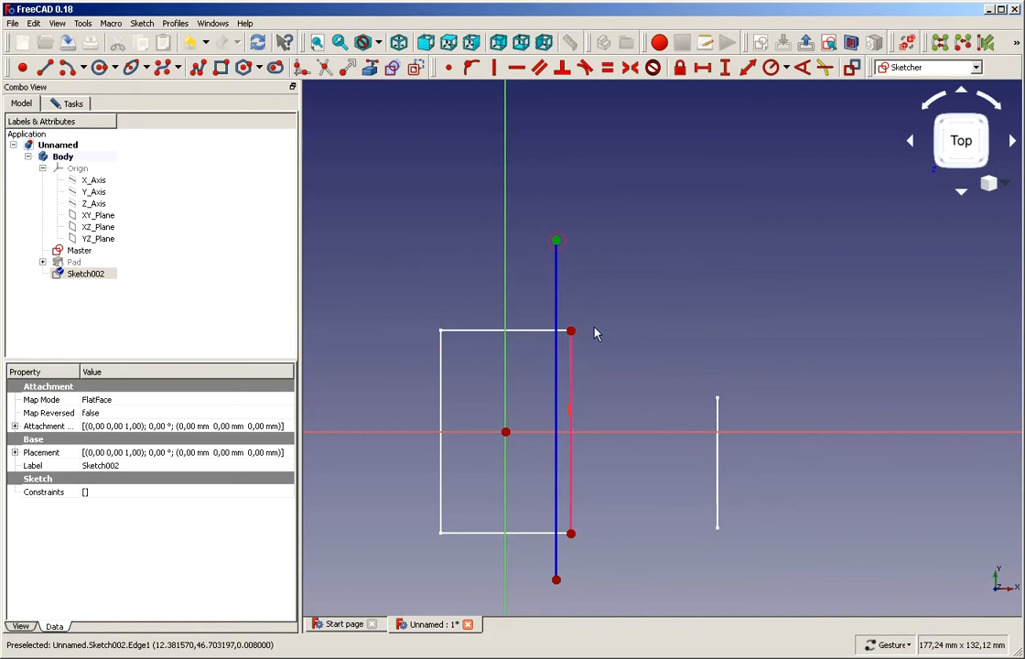
pyautogui.click(575, 332)
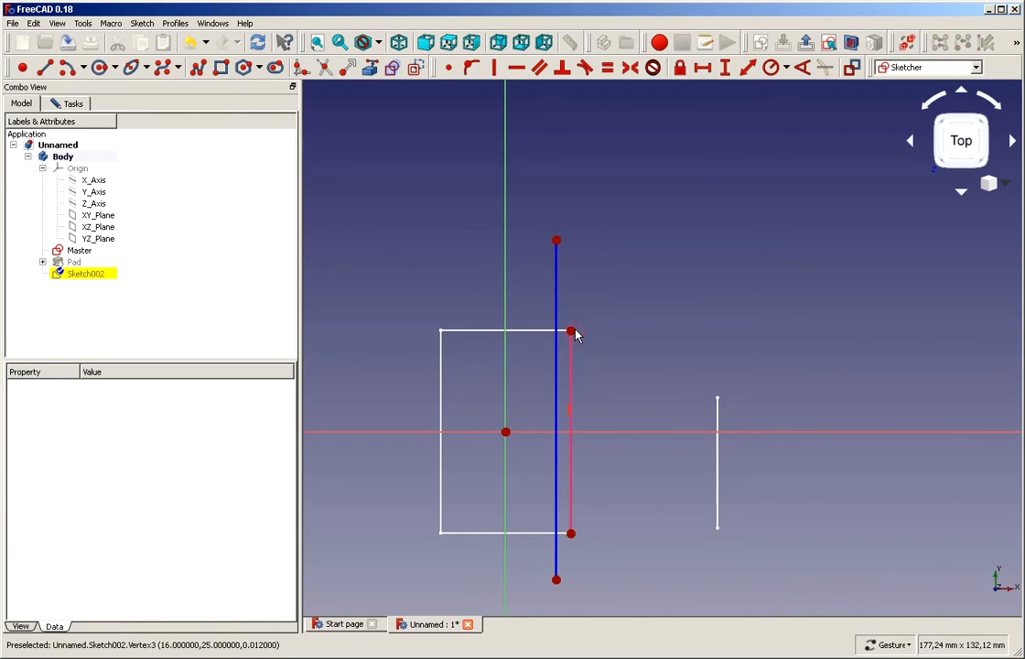
pyautogui.click(573, 332)
pyautogui.click(557, 240)
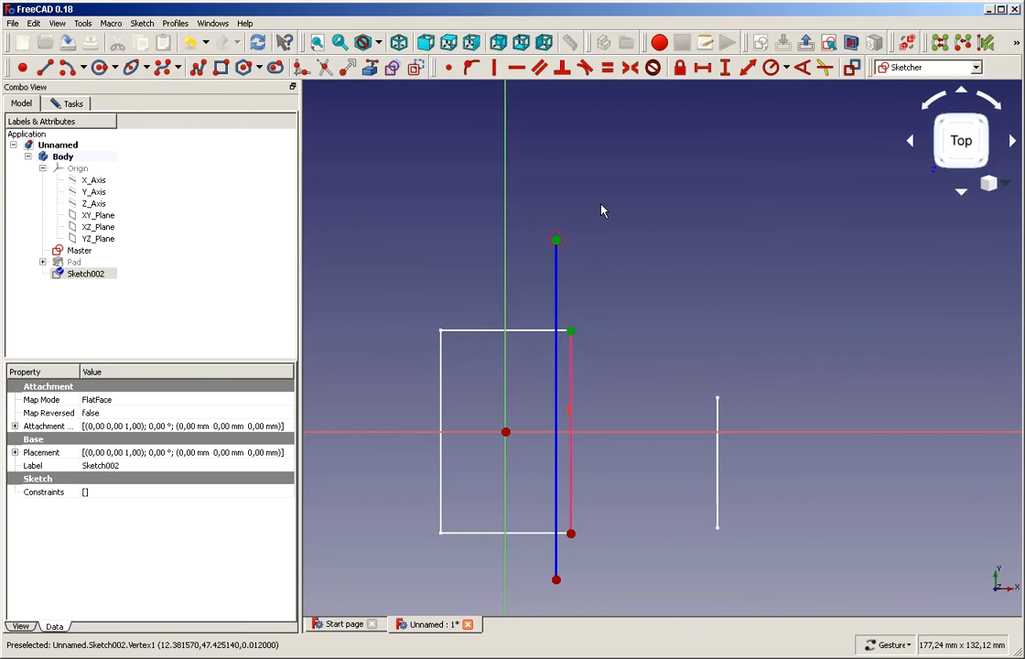
pyautogui.click(703, 68)
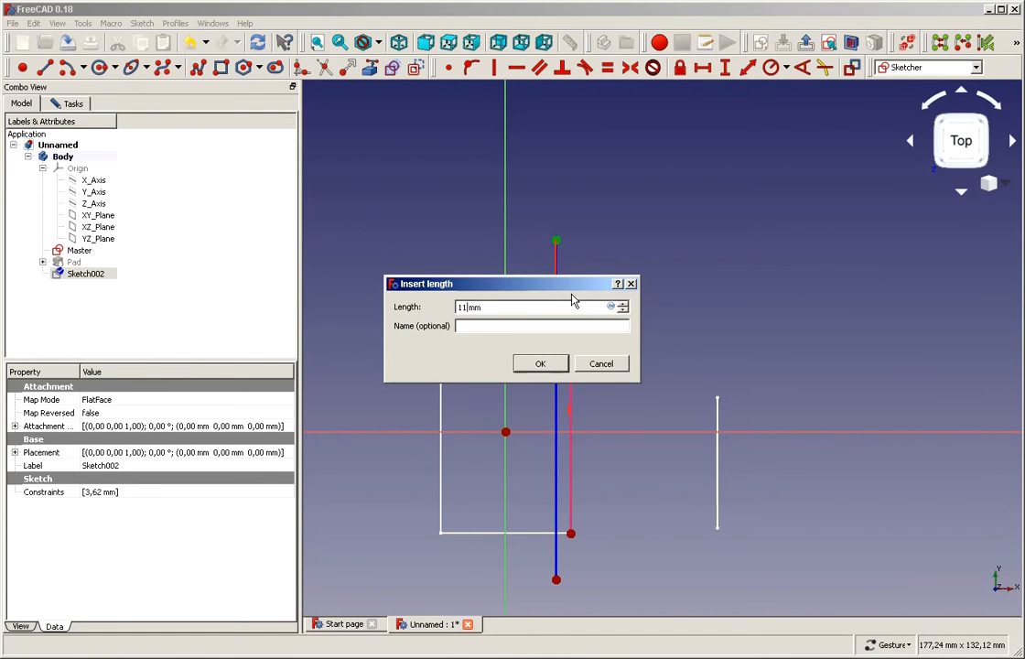
pyautogui.write('1')
pyautogui.click(531, 369)
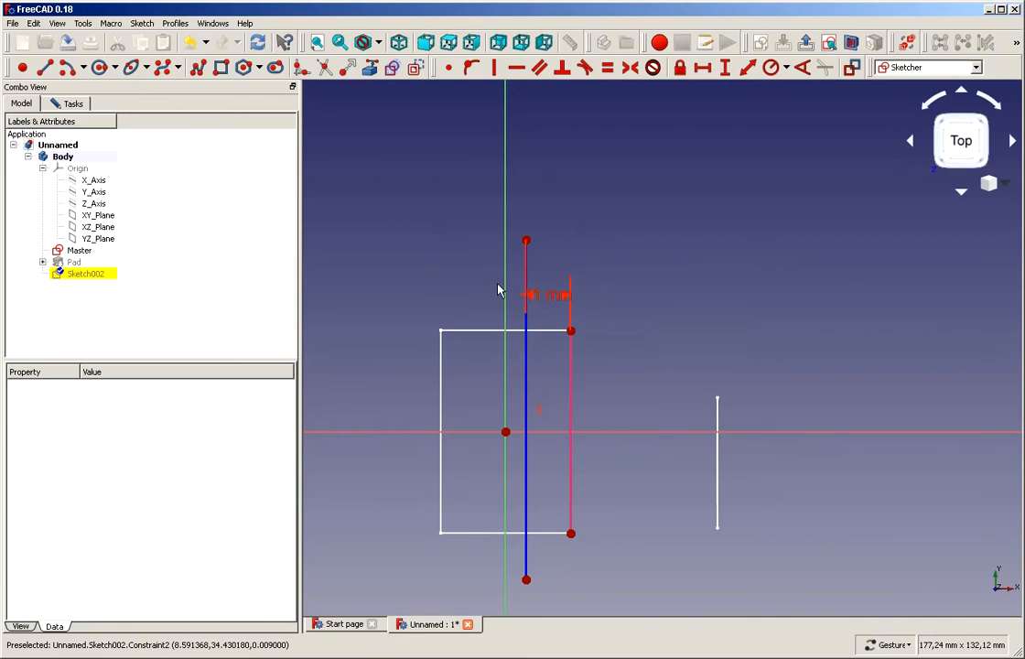
pyautogui.scroll(2, 476, 272)
pyautogui.scroll(-2, 458, 277)
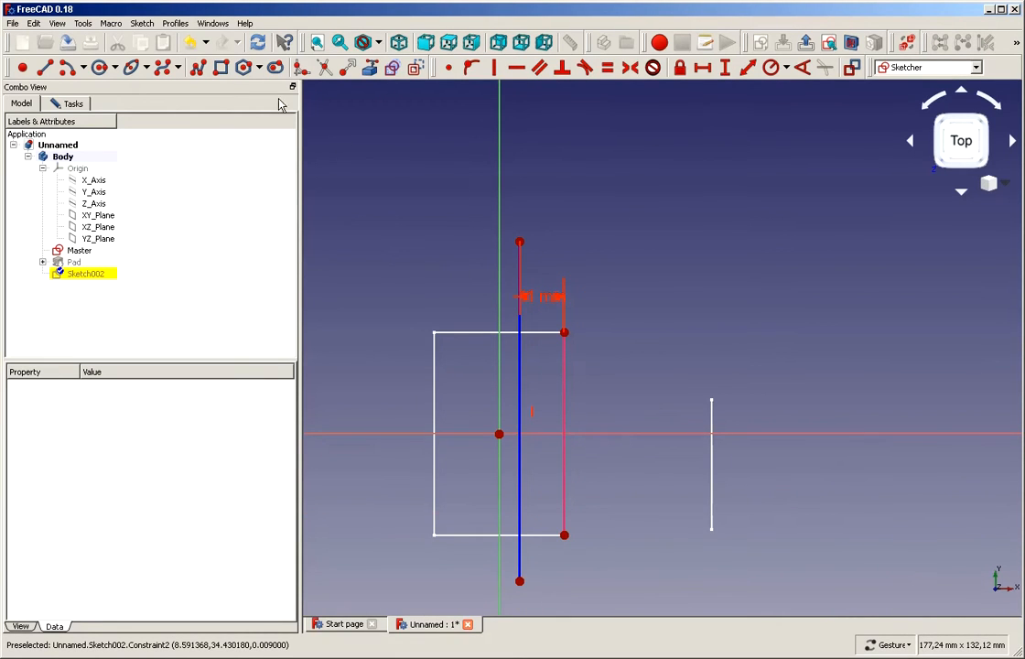
# Draw a second vertical line about 5 mm left of the vertical axis, roughly matching the first line's length
pyautogui.click(46, 69)
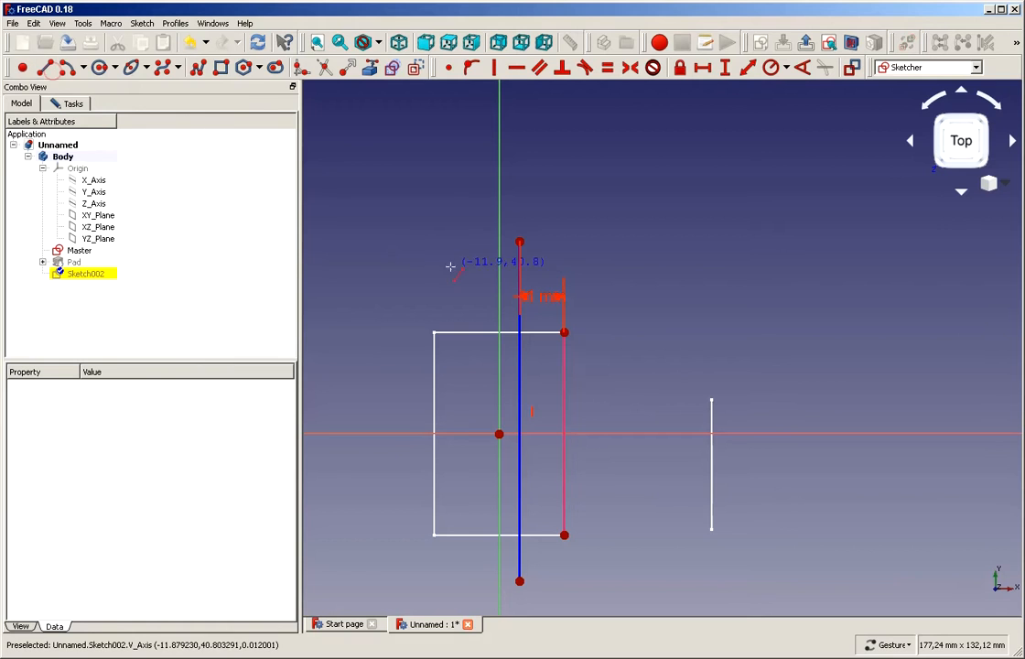
pyautogui.click(478, 247)
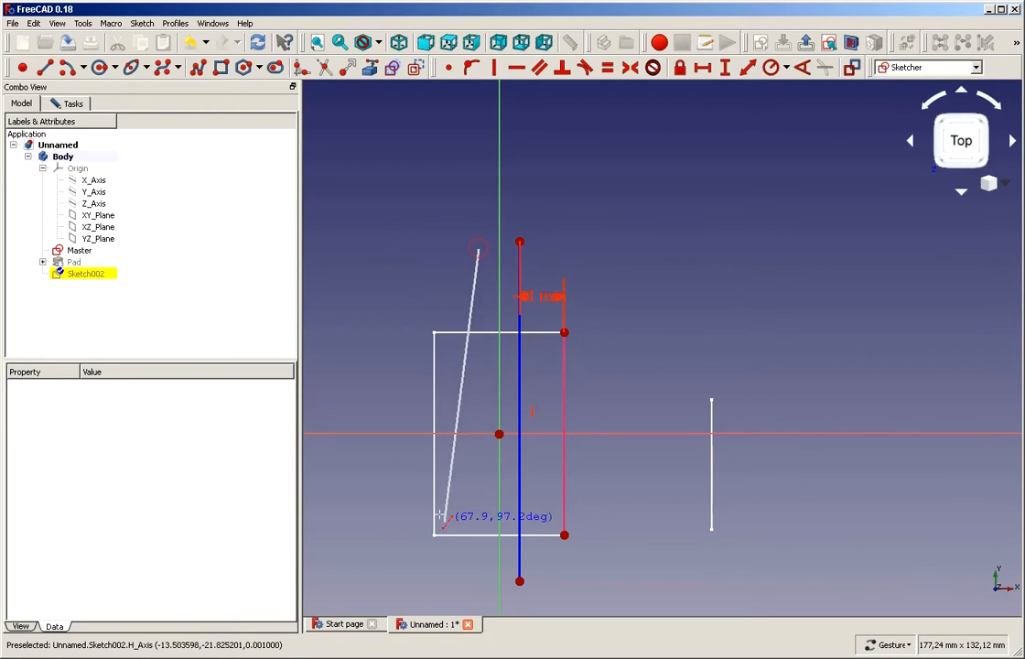
pyautogui.click(478, 580)
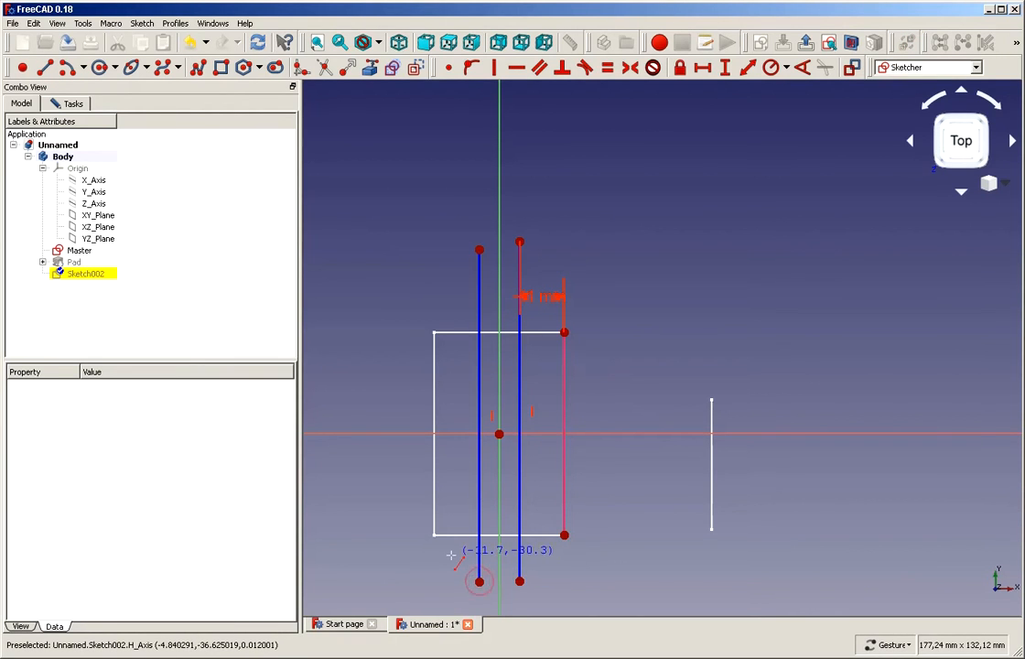
pyautogui.rightClick(480, 584)
# Constrain the horizontal distance between the upper endpoints of the two vertical lines to 4 mm
pyautogui.click(480, 582)
pyautogui.click(519, 582)
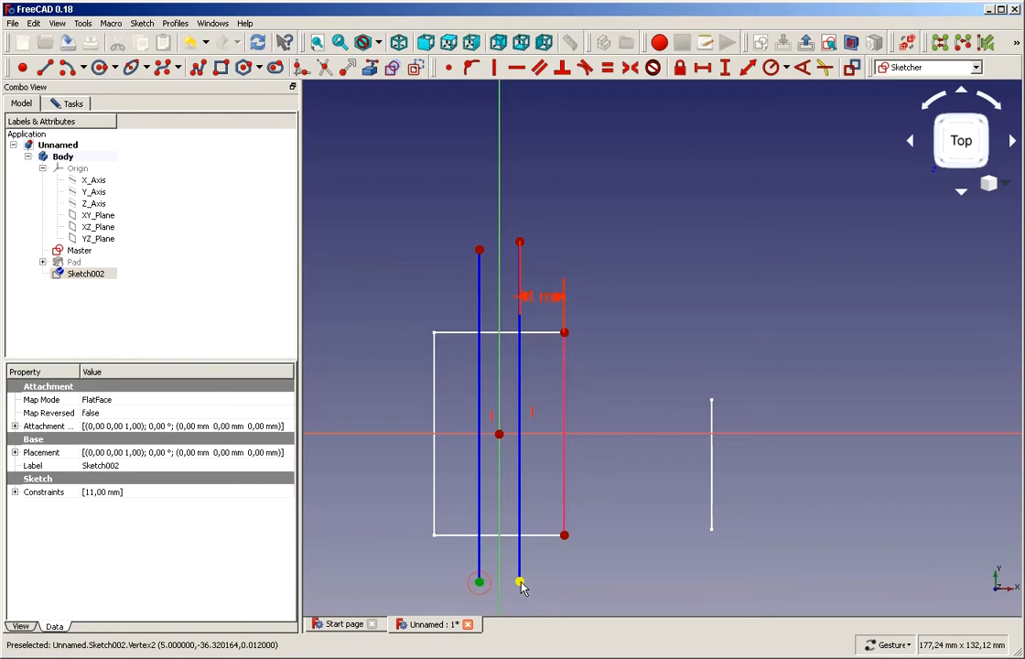
pyautogui.click(479, 249)
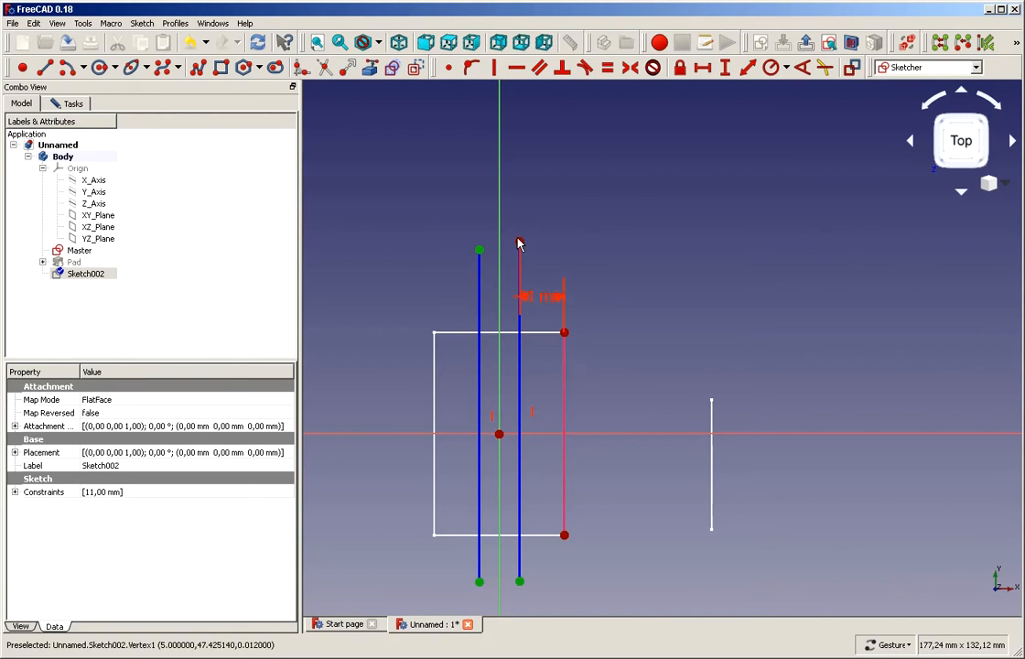
pyautogui.click(521, 238)
pyautogui.click(479, 250)
pyautogui.click(521, 242)
pyautogui.click(703, 67)
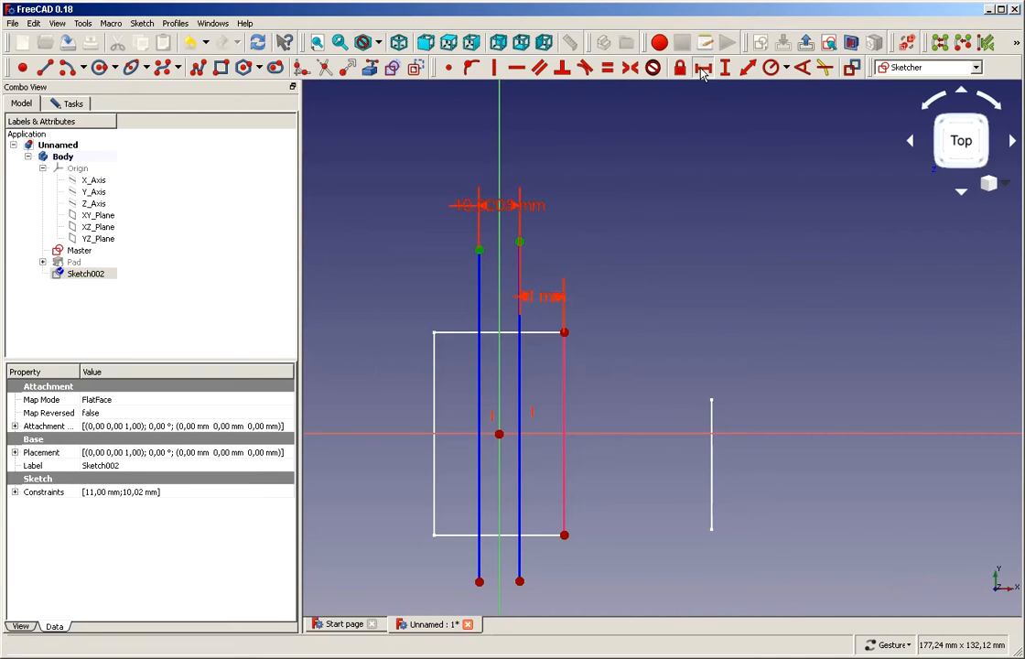
pyautogui.write('4')
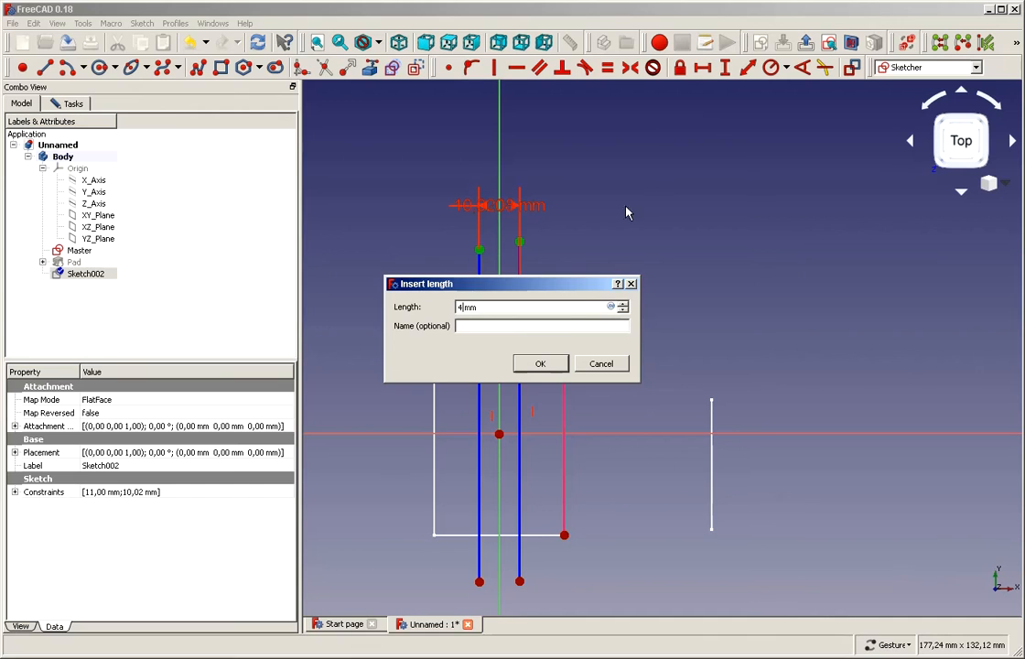
pyautogui.click(531, 368)
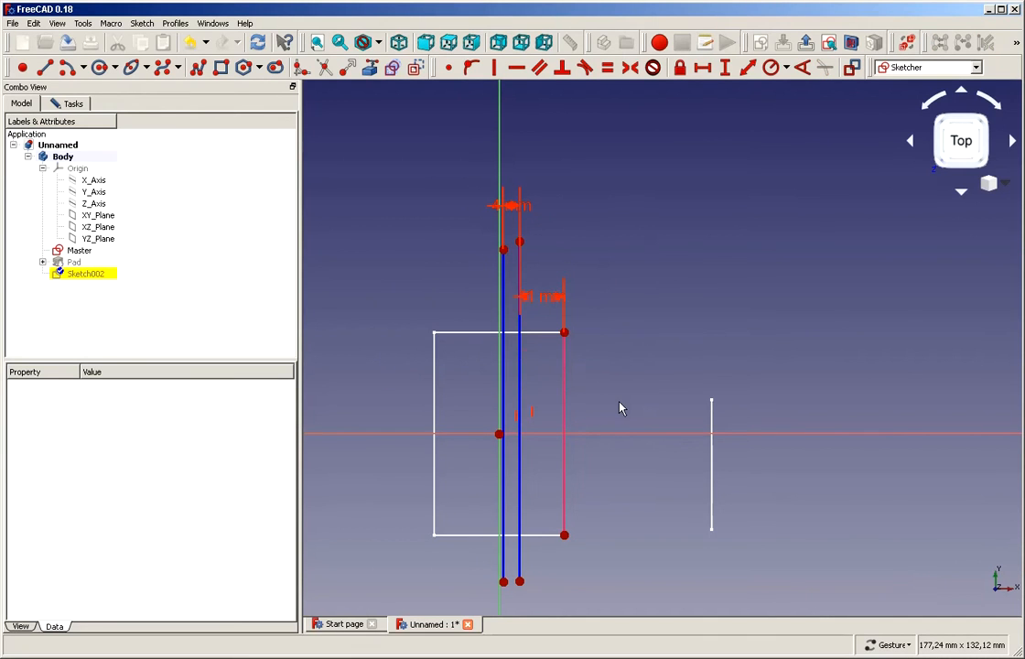
pyautogui.scroll(2, 617, 403)
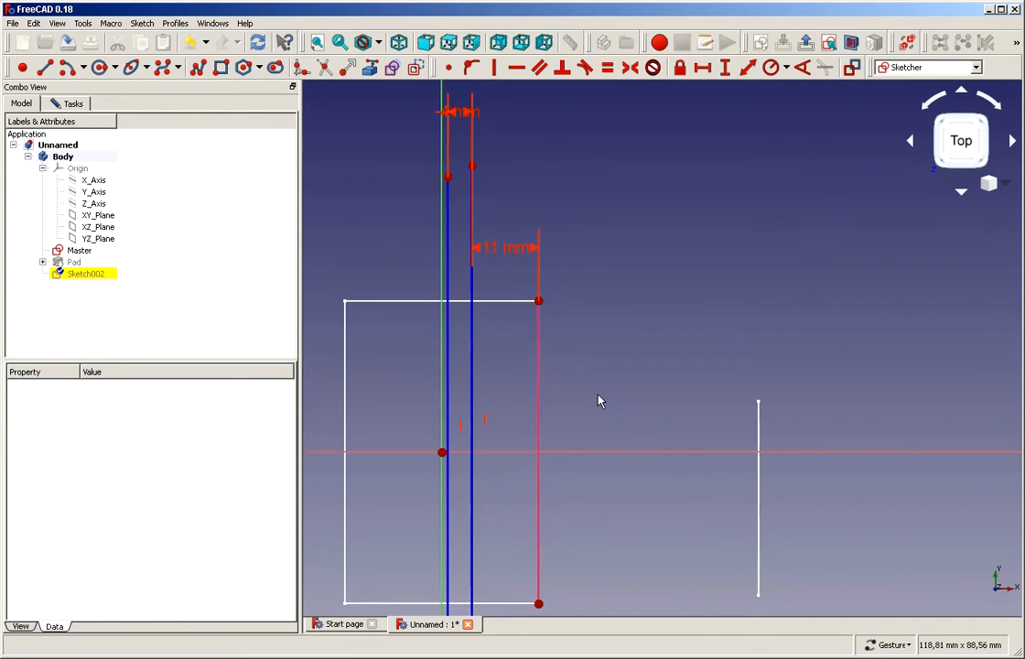
pyautogui.scroll(-2, 600, 400)
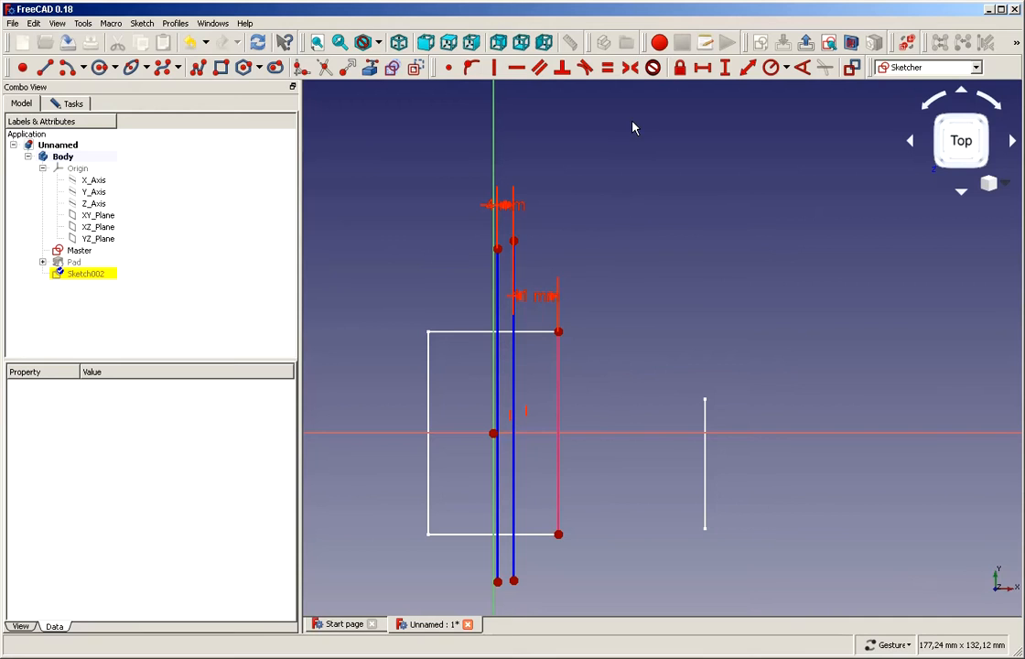
# Draw a wide rectangle straddling the horizontal axis, crossing both vertical lines and extending past both sides of the Master rectangle
pyautogui.click(221, 67)
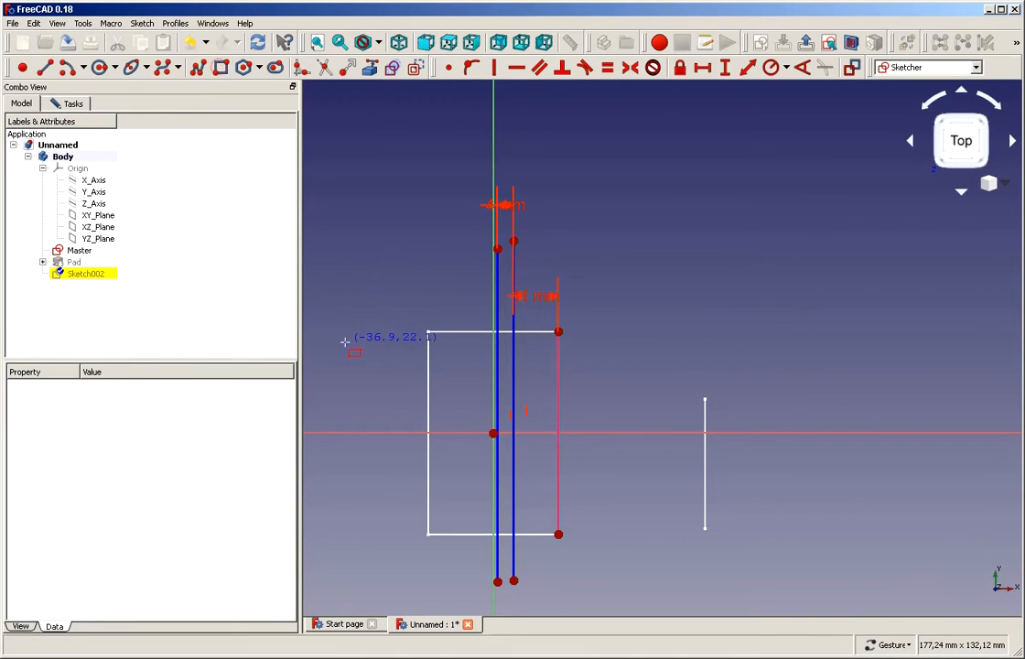
pyautogui.click(379, 385)
pyautogui.click(653, 479)
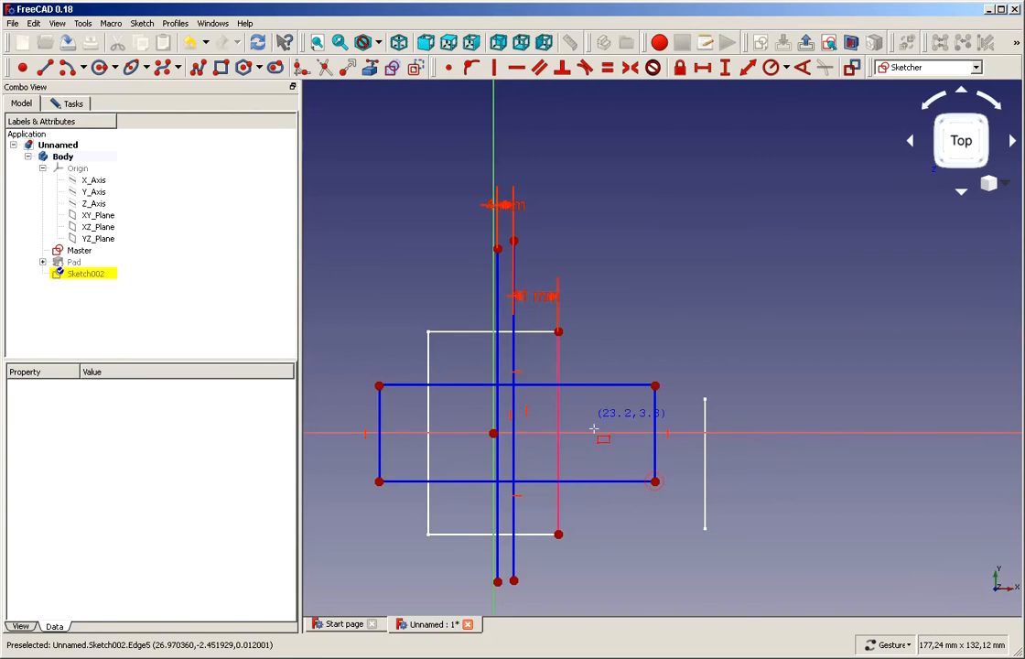
# Make the right side's two corners of the wide rectangle symmetric about the horizontal axis and test it by moving its upper edge
pyautogui.click(655, 393)
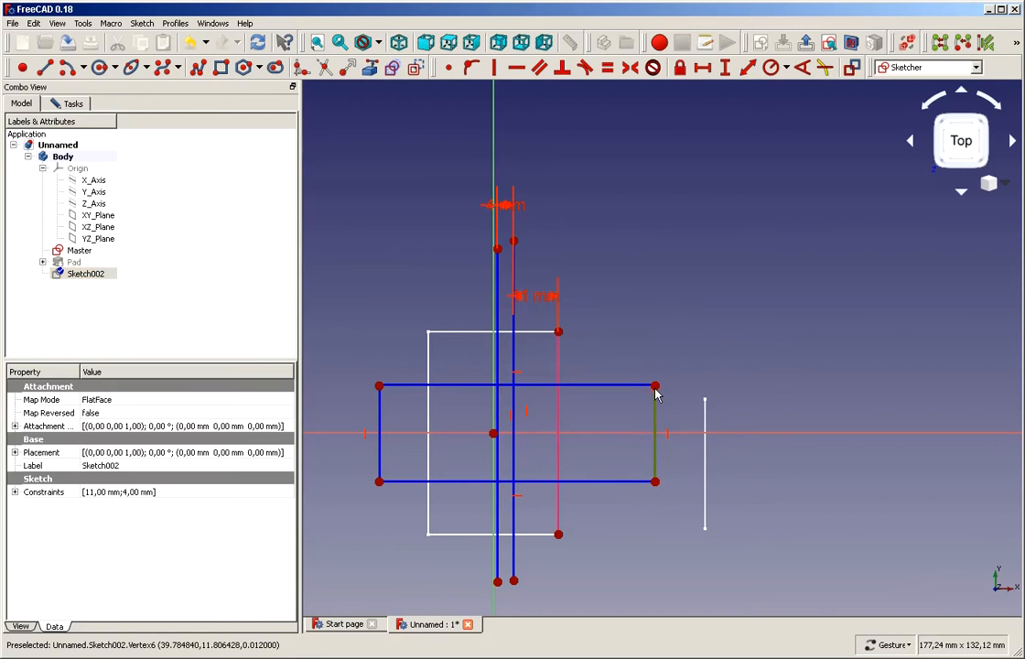
pyautogui.click(669, 359)
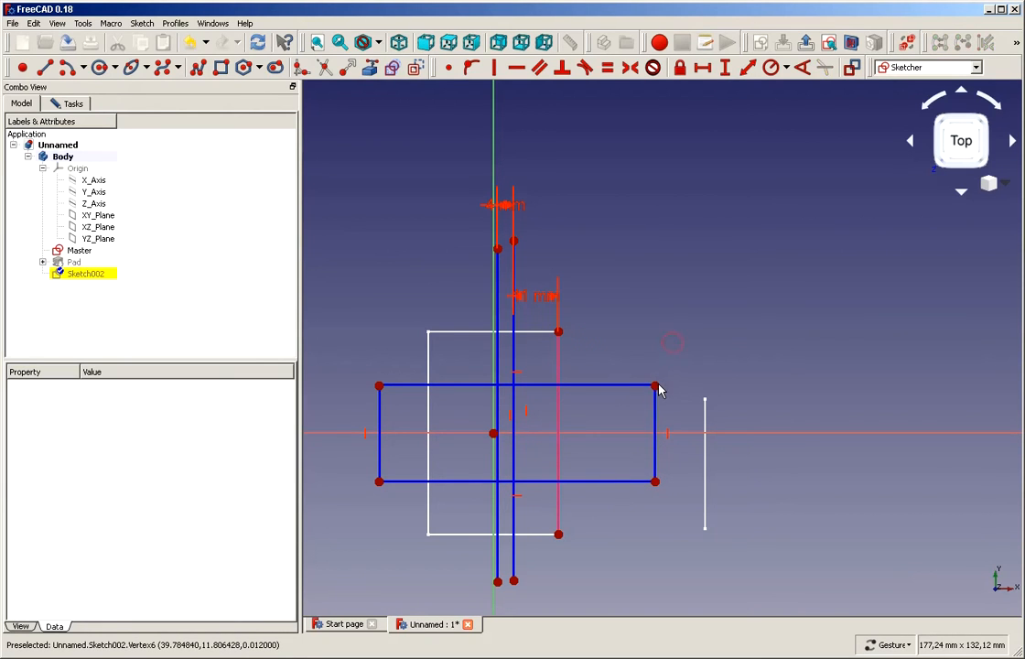
pyautogui.click(656, 385)
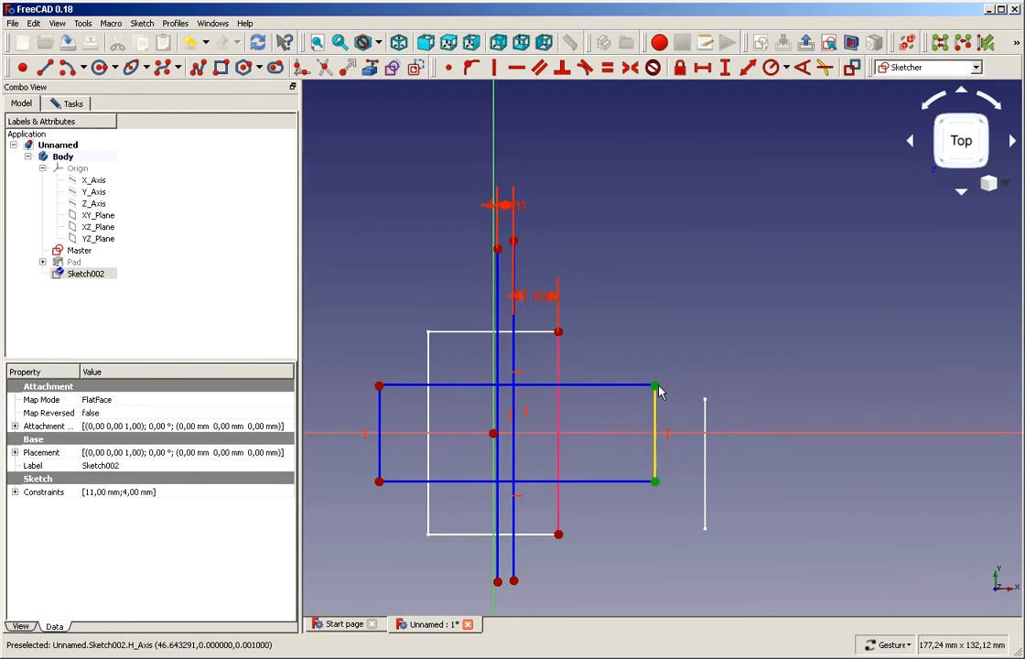
pyautogui.click(681, 434)
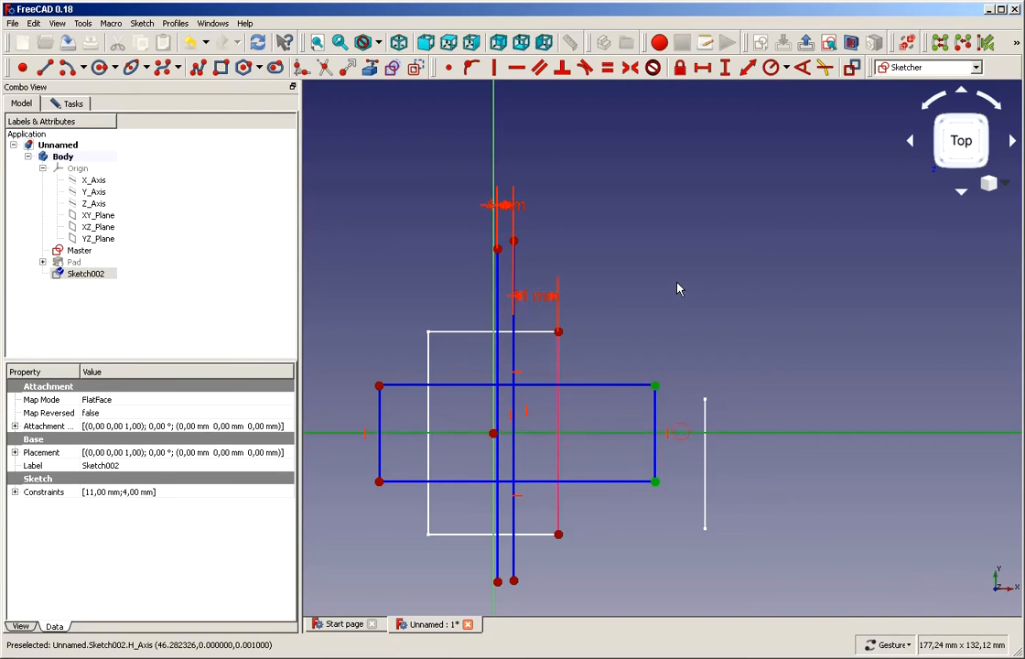
pyautogui.click(631, 68)
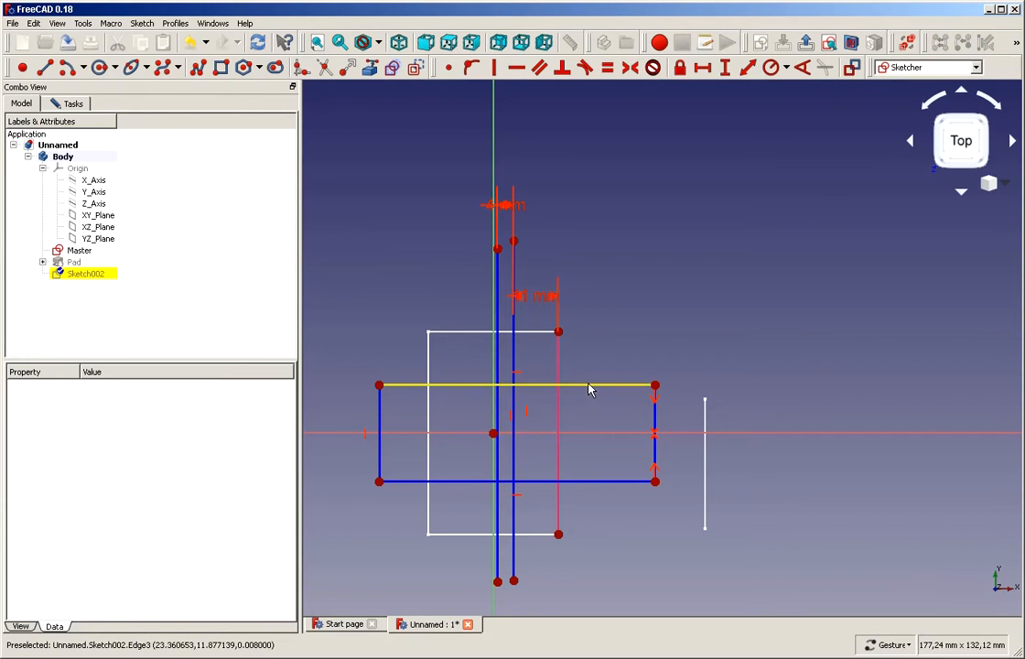
pyautogui.moveTo(590, 386)
pyautogui.mouseDown()
pyautogui.moveTo(591, 403)
pyautogui.moveTo(593, 381)
pyautogui.moveTo(577, 382)
pyautogui.mouseUp()
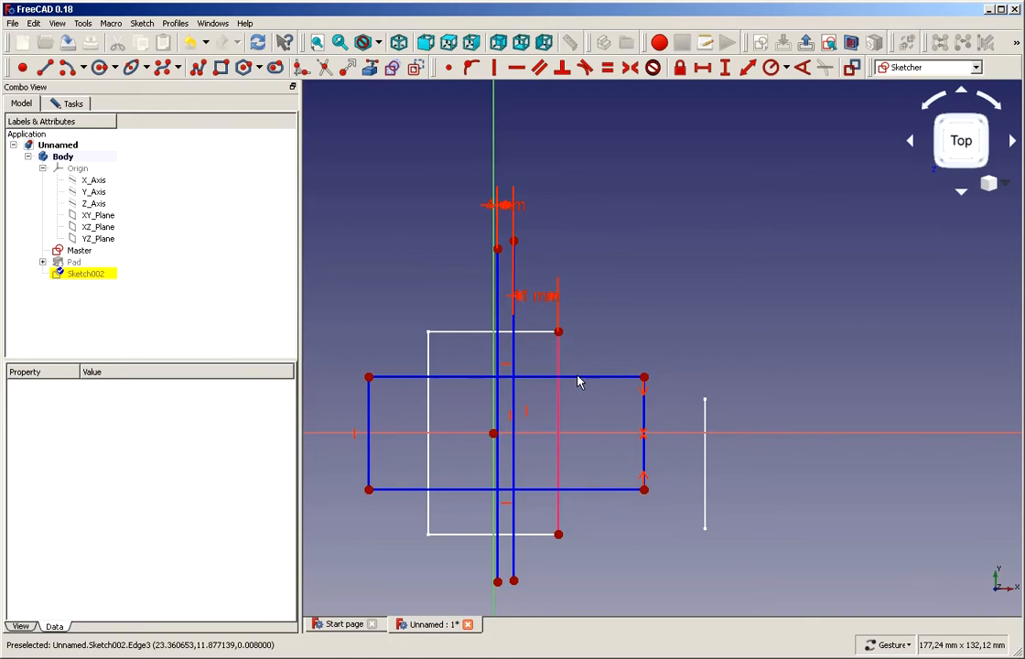
# Constrain the vertical length of the wide rectangle's left side to 22 mm
pyautogui.click(370, 428)
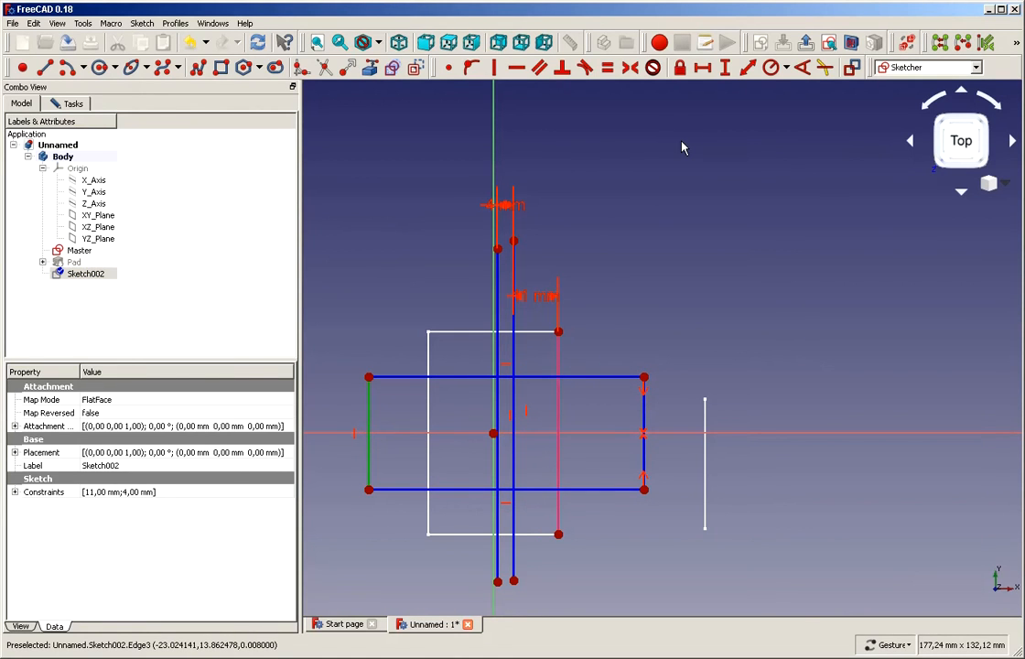
pyautogui.click(726, 68)
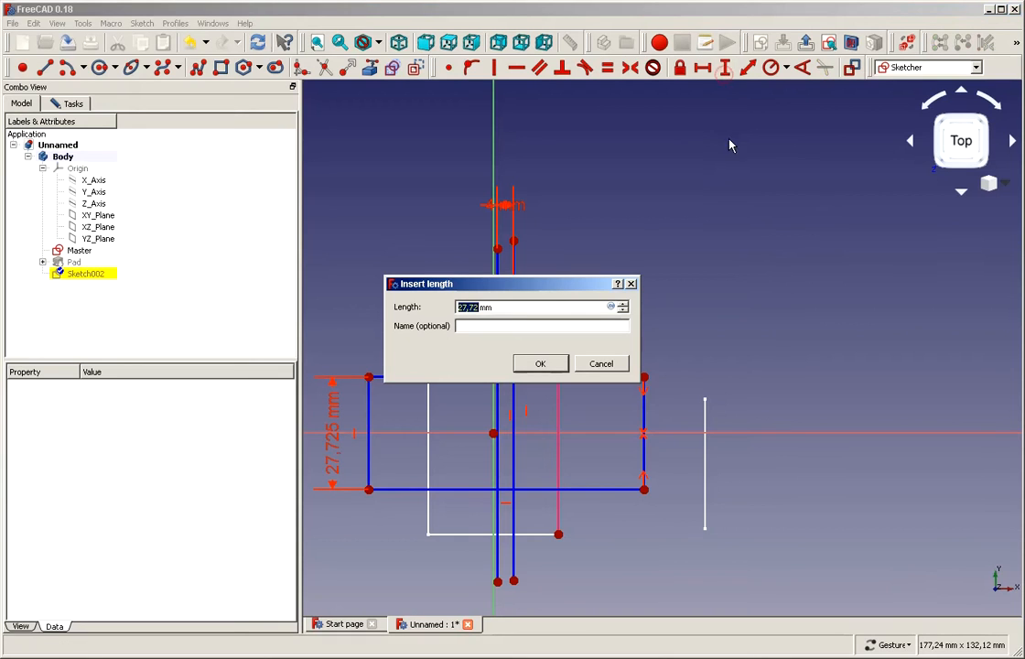
pyautogui.write('22')
pyautogui.click(538, 364)
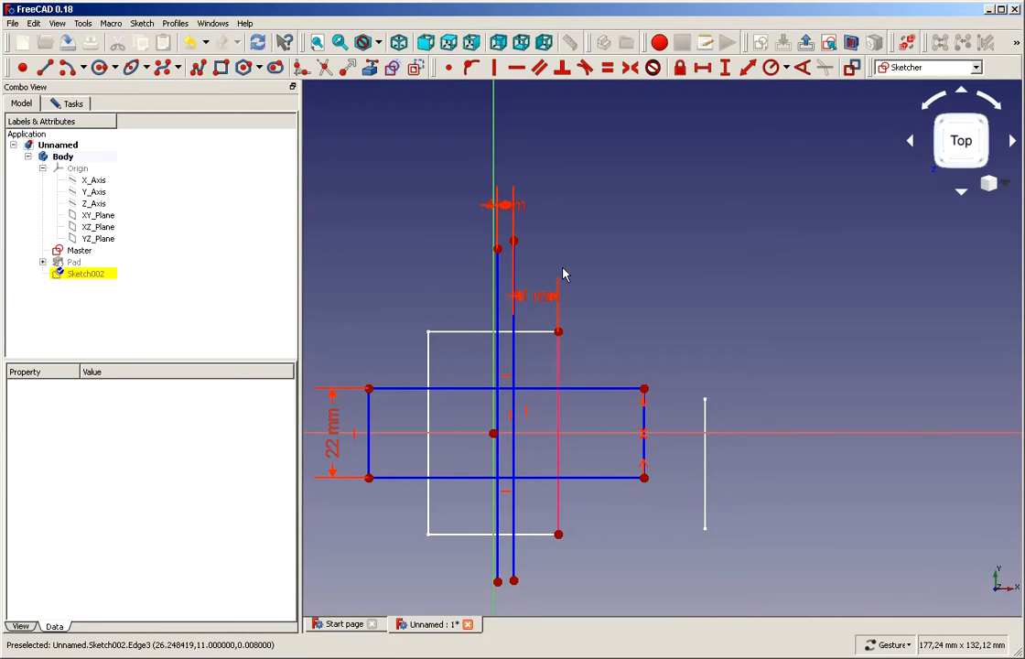
# Draw a second wide construction rectangle, about 59 by 31 mm, slightly taller and narrower than the first and straddling the horizontal axis
pyautogui.click(221, 73)
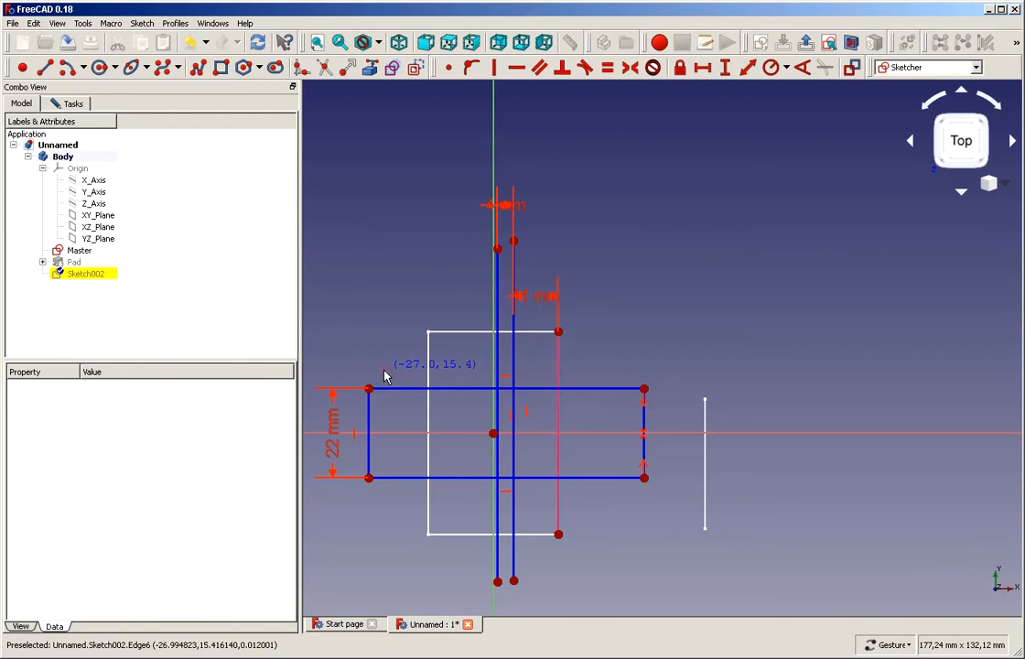
pyautogui.click(384, 371)
pyautogui.click(623, 496)
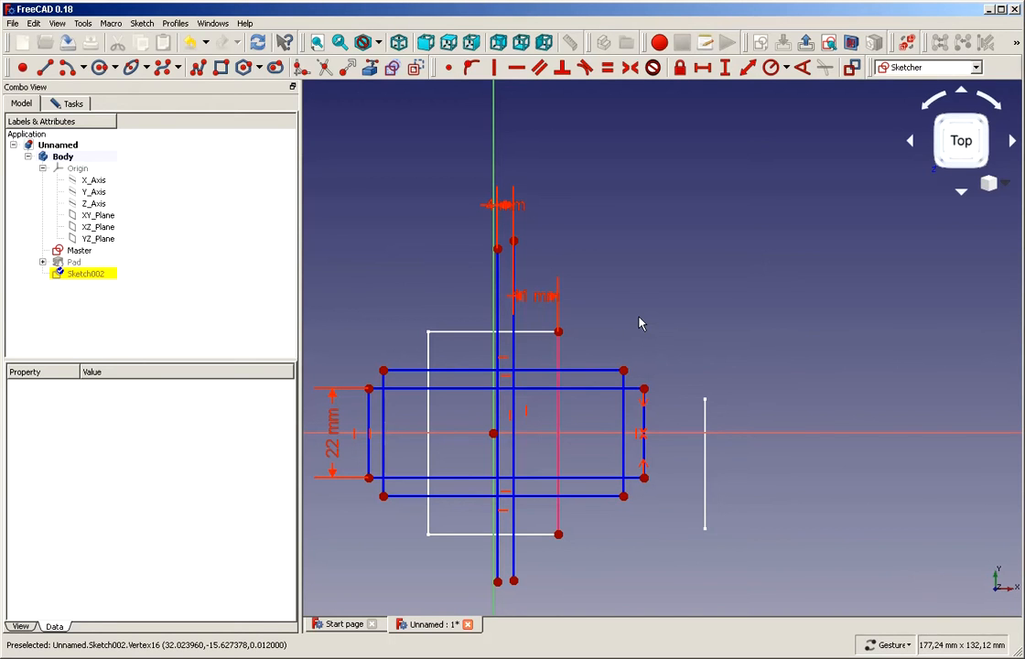
# Constrain the vertical distance between the two wide rectangles' upper-right corners to 5 mm and place its dimension above the rectangles
pyautogui.click(624, 371)
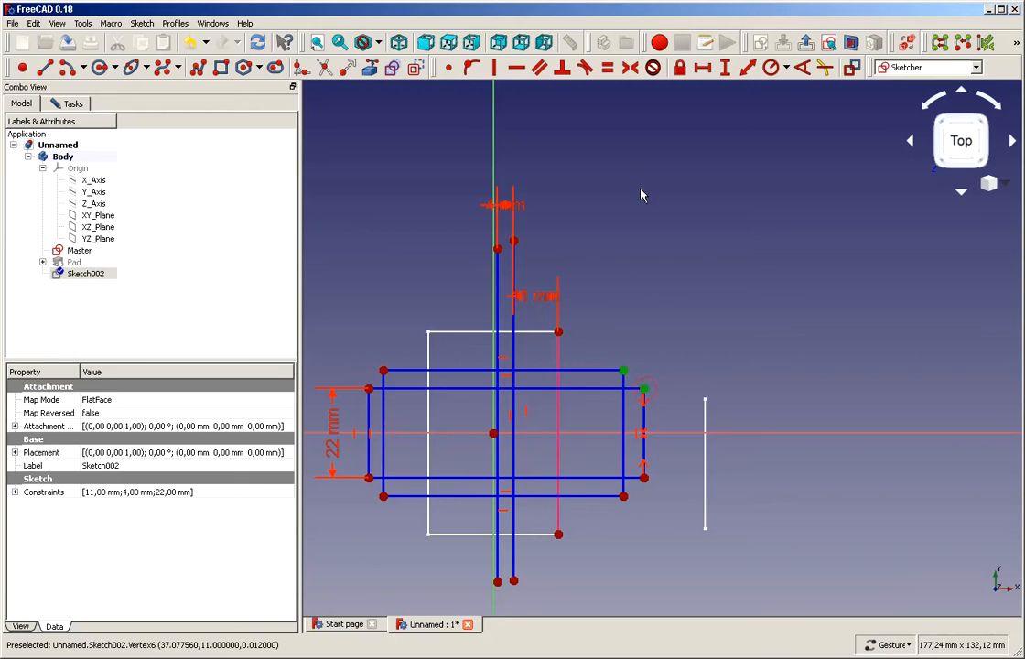
pyautogui.click(725, 67)
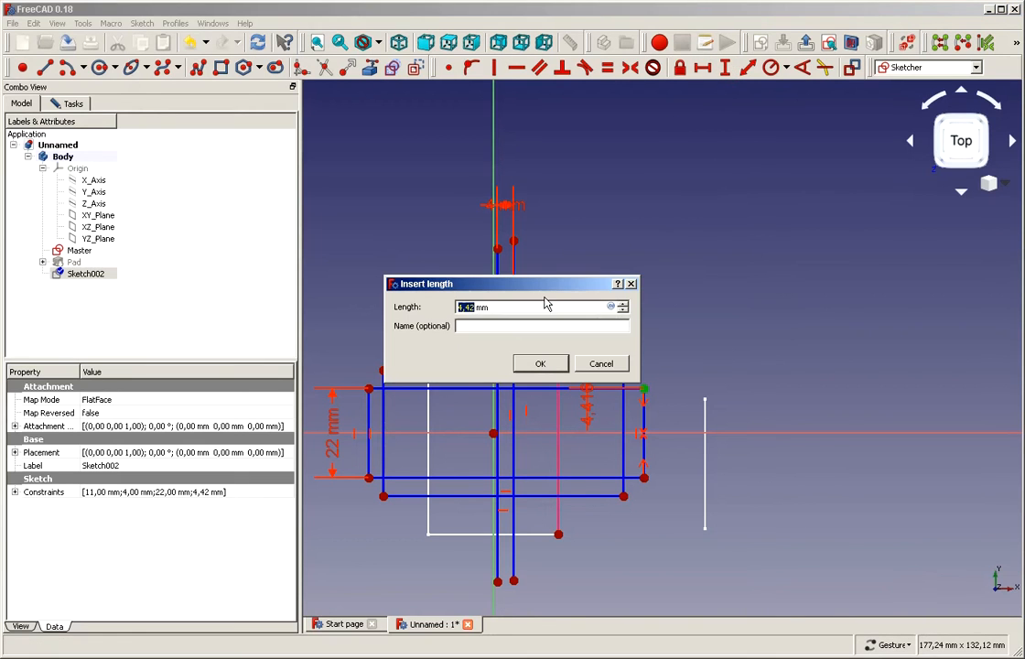
pyautogui.write('5')
pyautogui.click(541, 365)
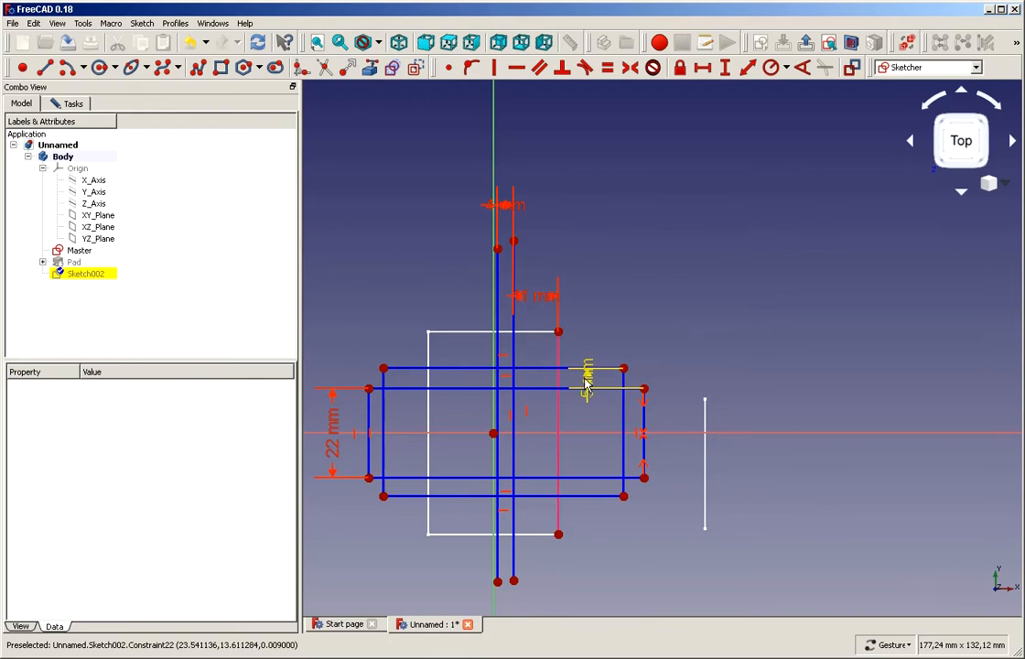
pyautogui.moveTo(594, 383); pyautogui.dragTo(602, 290)
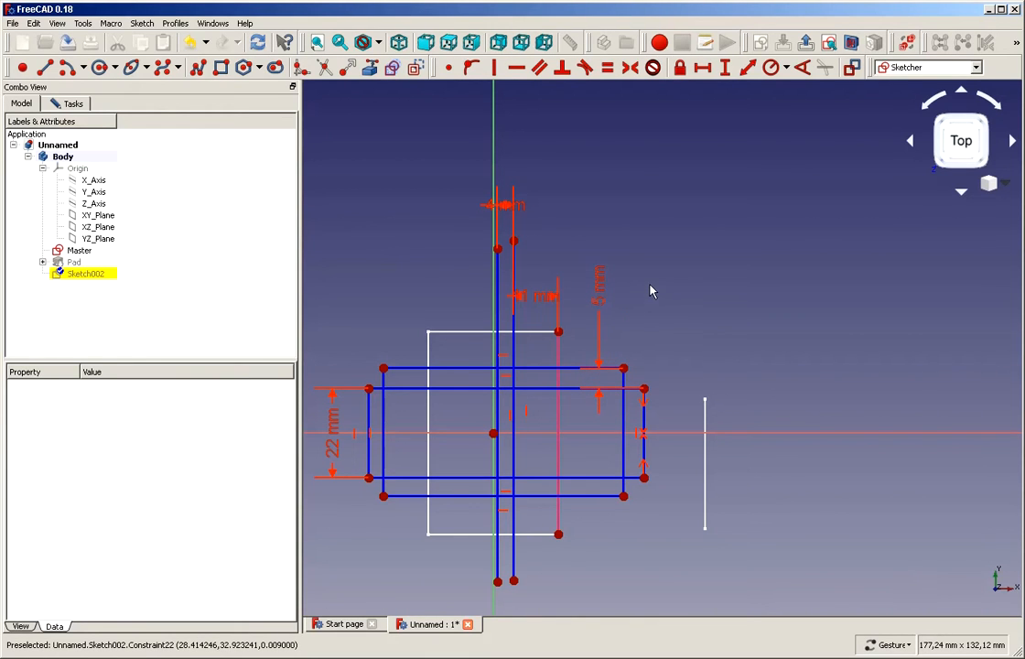
# Name the 5 mm vertical distance constraint width_of_metal
pyautogui.click(599, 302)
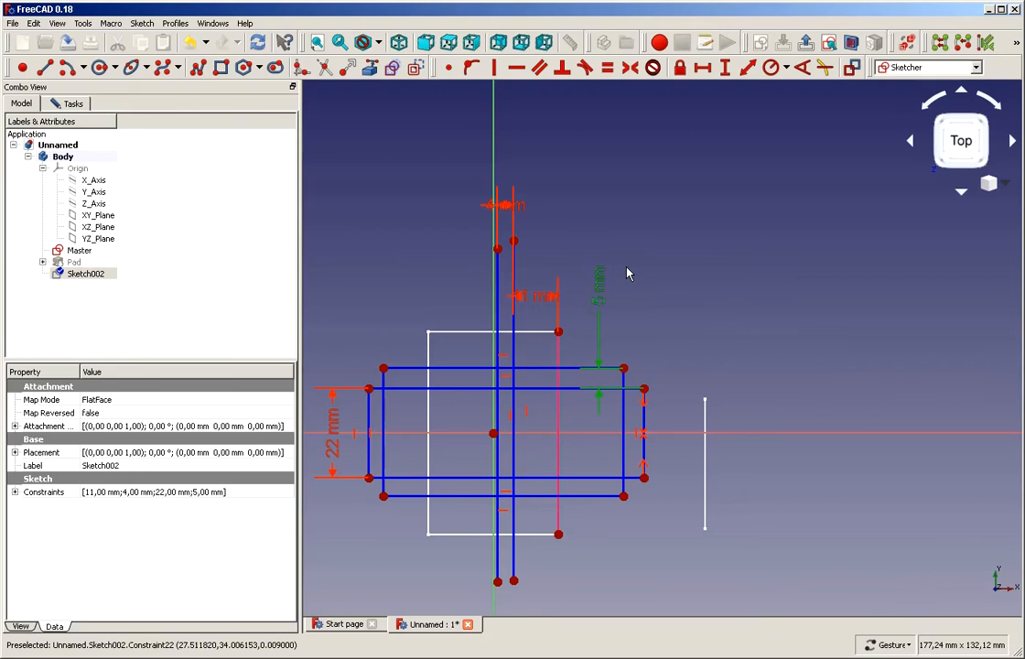
pyautogui.doubleClick(600, 307)
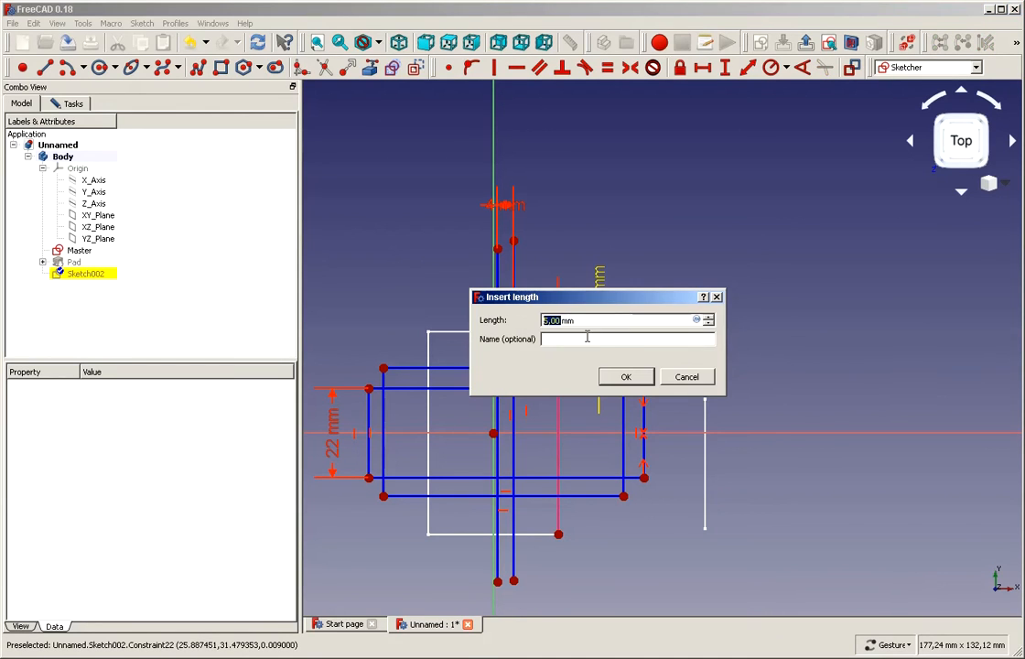
pyautogui.click(576, 340)
pyautogui.write('width_of_metal')
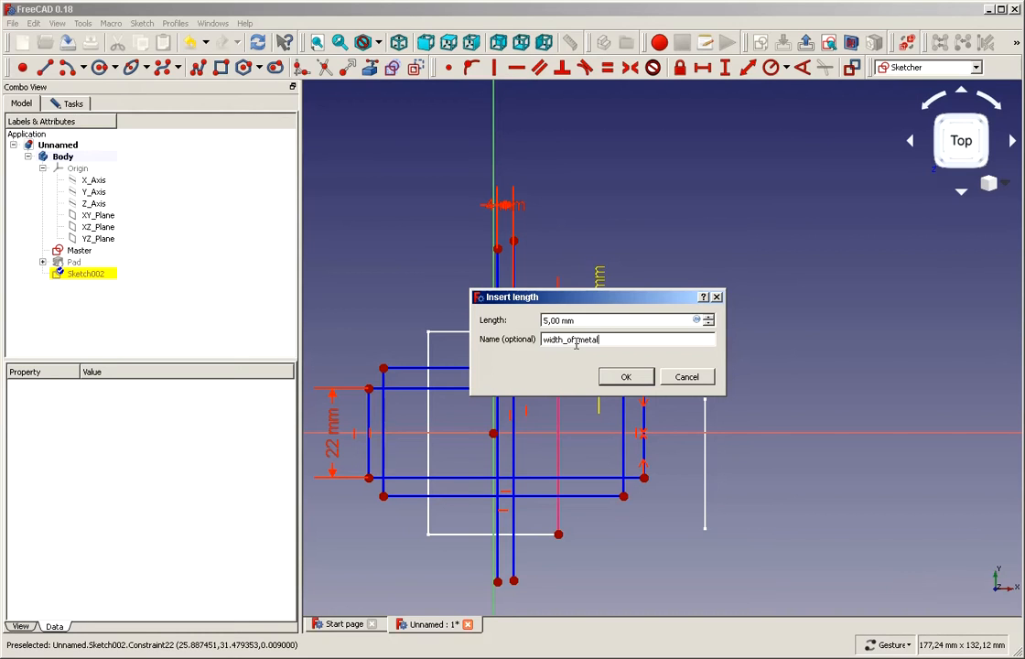
pyautogui.press('Return')
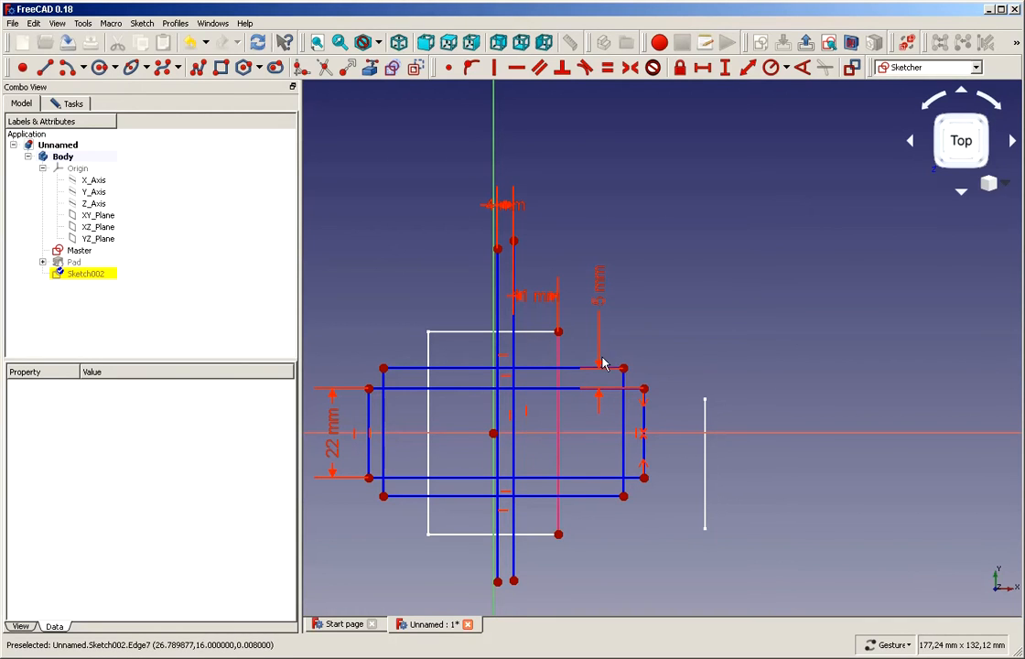
# Constrain the vertical distance between the wide rectangles' lower-right corners with the expression Constraints.width_of_metal and place its dimension below the rectangles
pyautogui.click(623, 496)
pyautogui.click(644, 478)
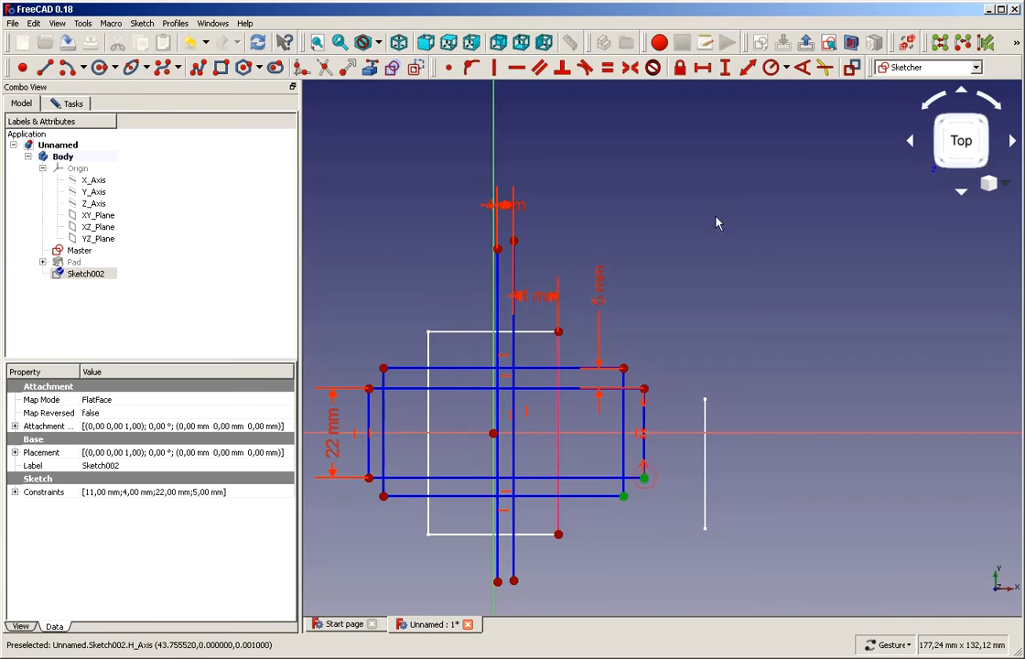
pyautogui.click(726, 71)
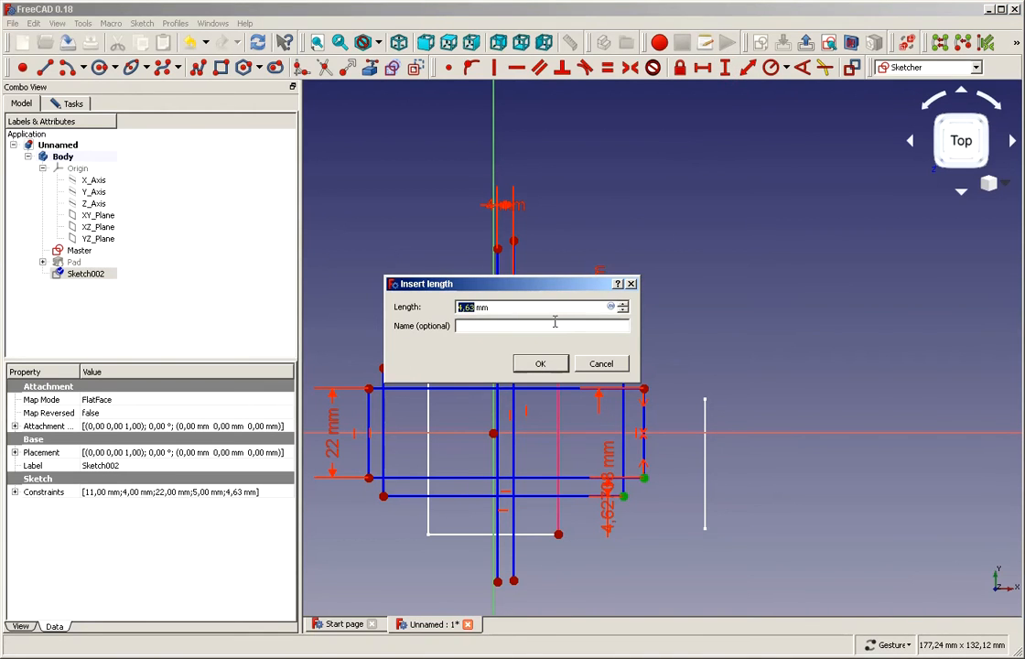
pyautogui.press('=')
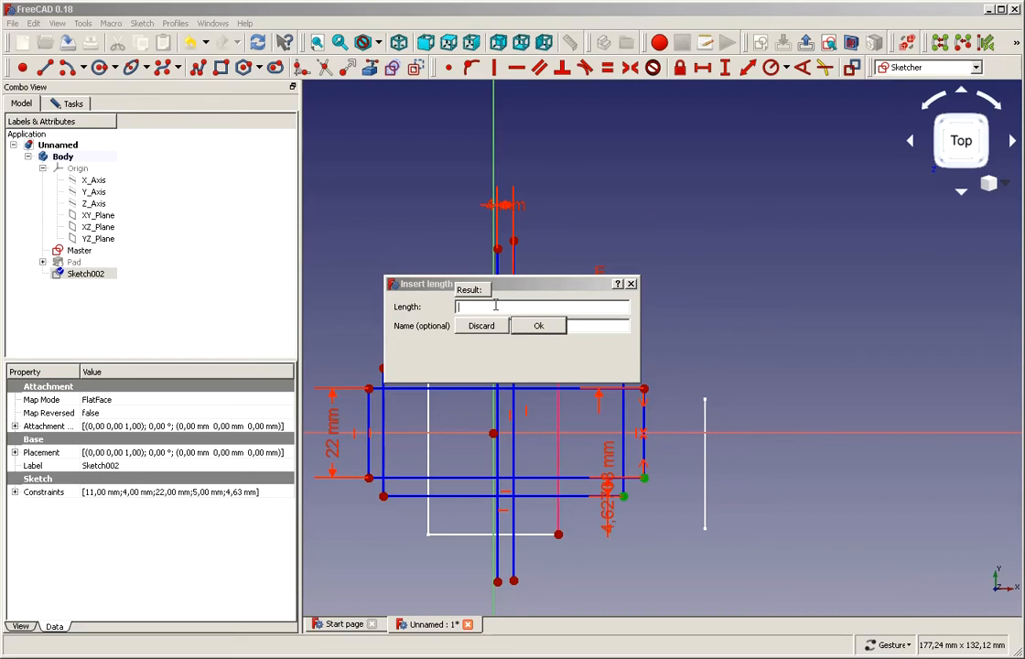
pyautogui.write('c')
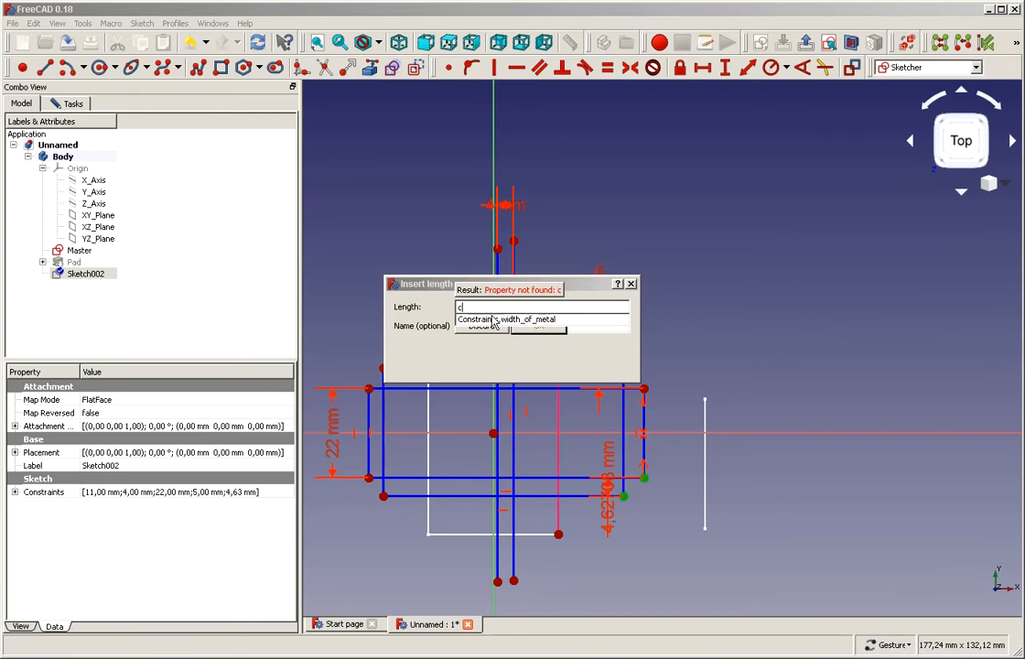
pyautogui.click(494, 321)
pyautogui.click(536, 328)
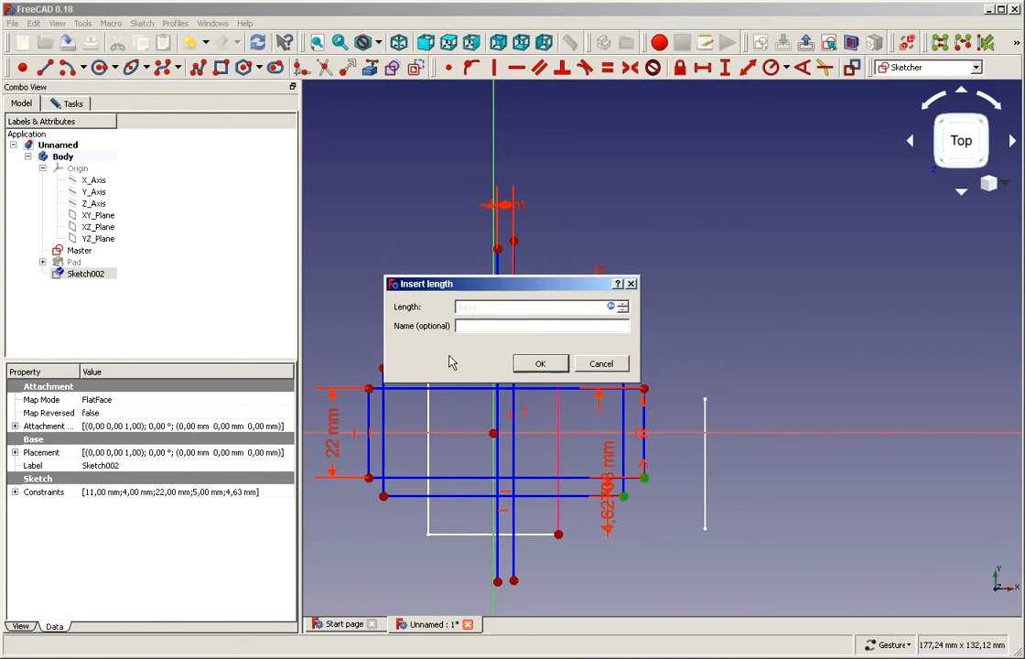
pyautogui.click(528, 364)
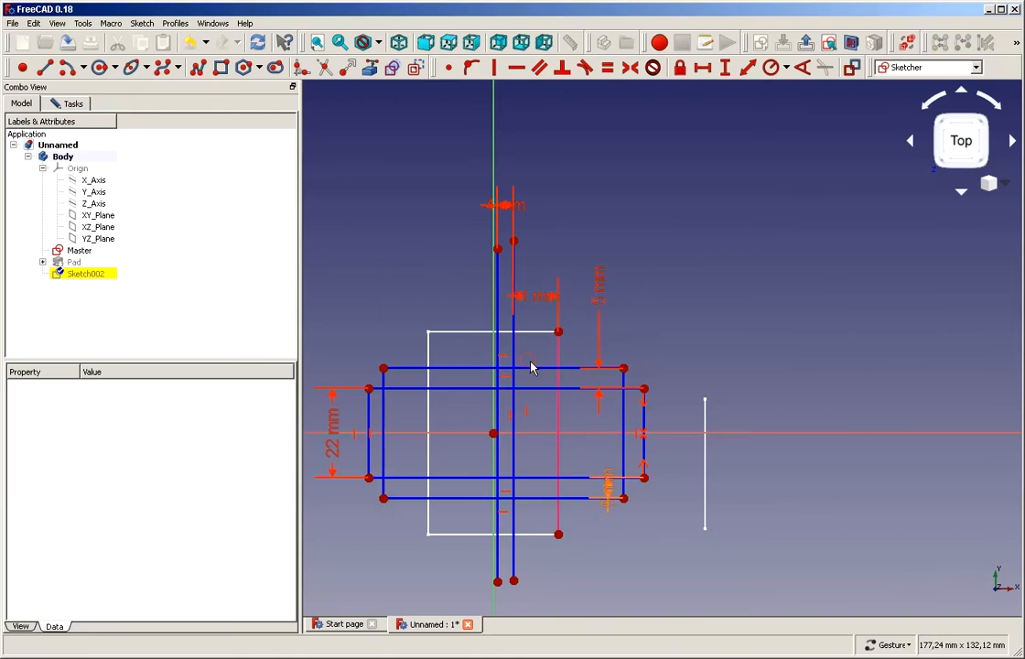
pyautogui.moveTo(606, 499); pyautogui.dragTo(592, 560)
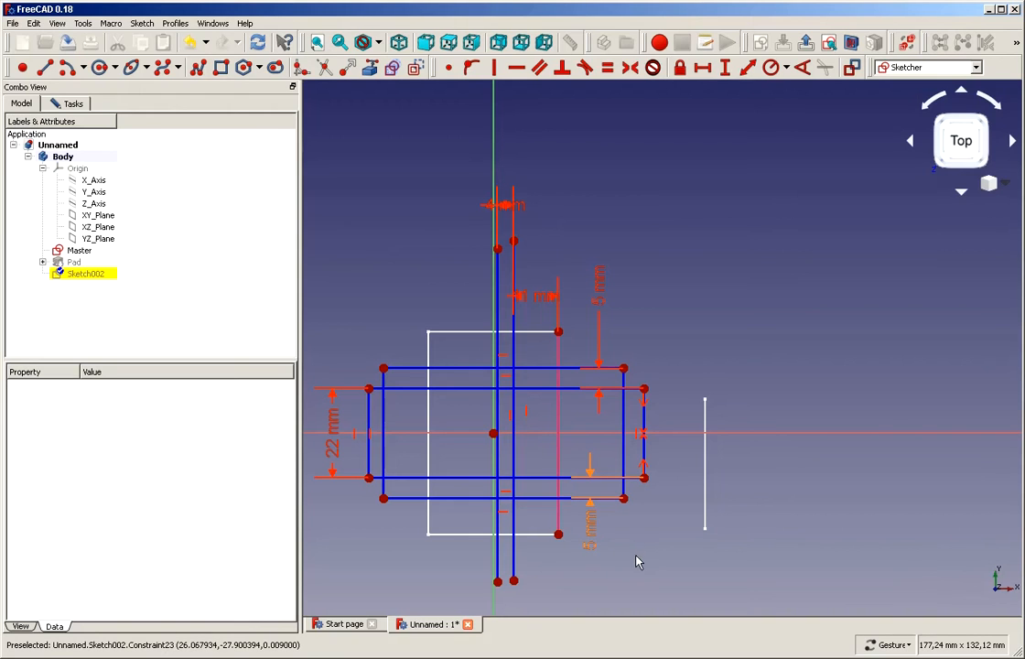
pyautogui.click(635, 555)
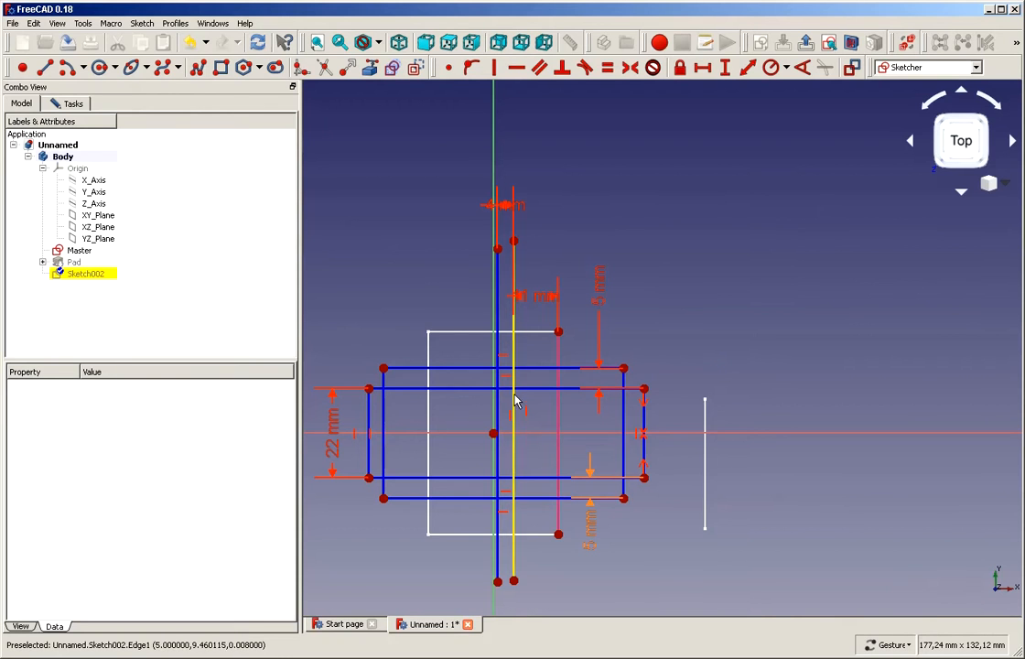
# Draw two small rectangles over the upper and lower crossings of the construction lines, about 10 by 11 mm and 12 by 15 mm
pyautogui.scroll(6, 517, 403)
pyautogui.scroll(-2, 474, 348)
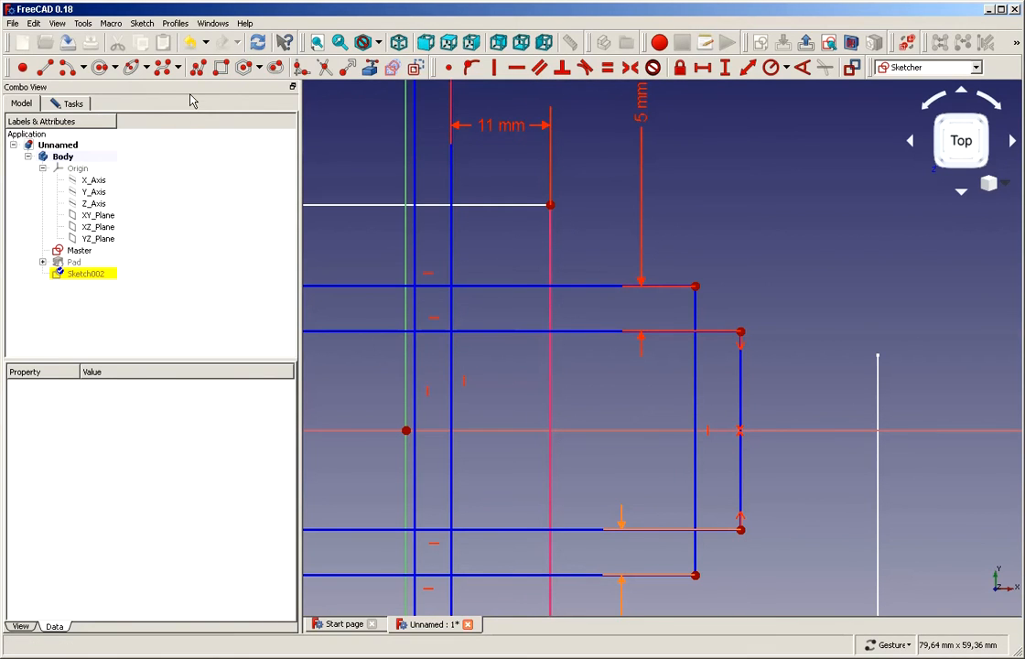
pyautogui.click(223, 72)
pyautogui.click(385, 267)
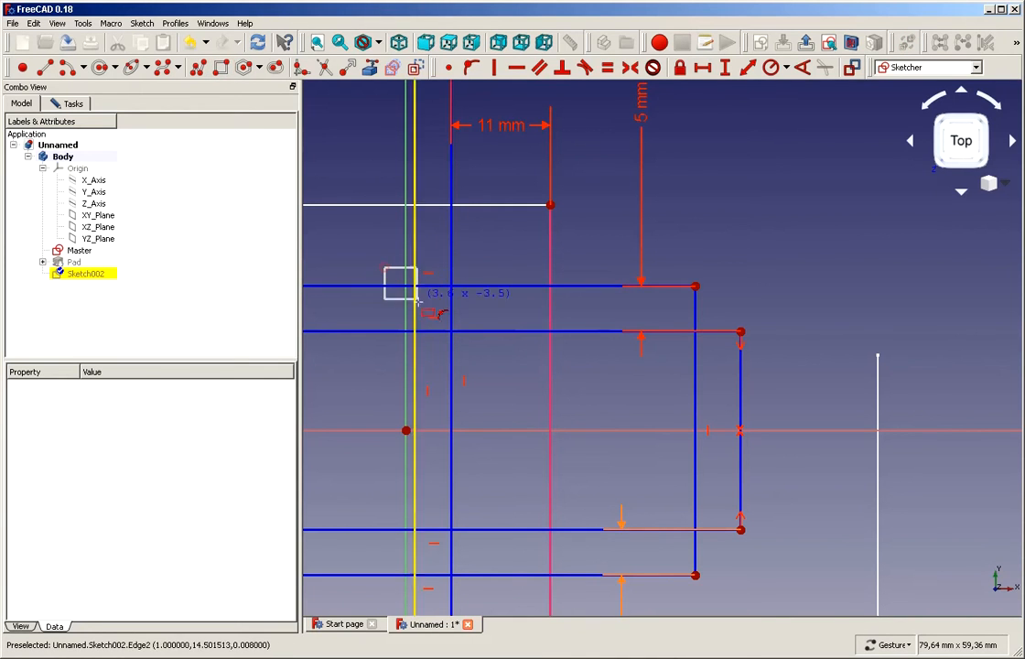
pyautogui.click(476, 364)
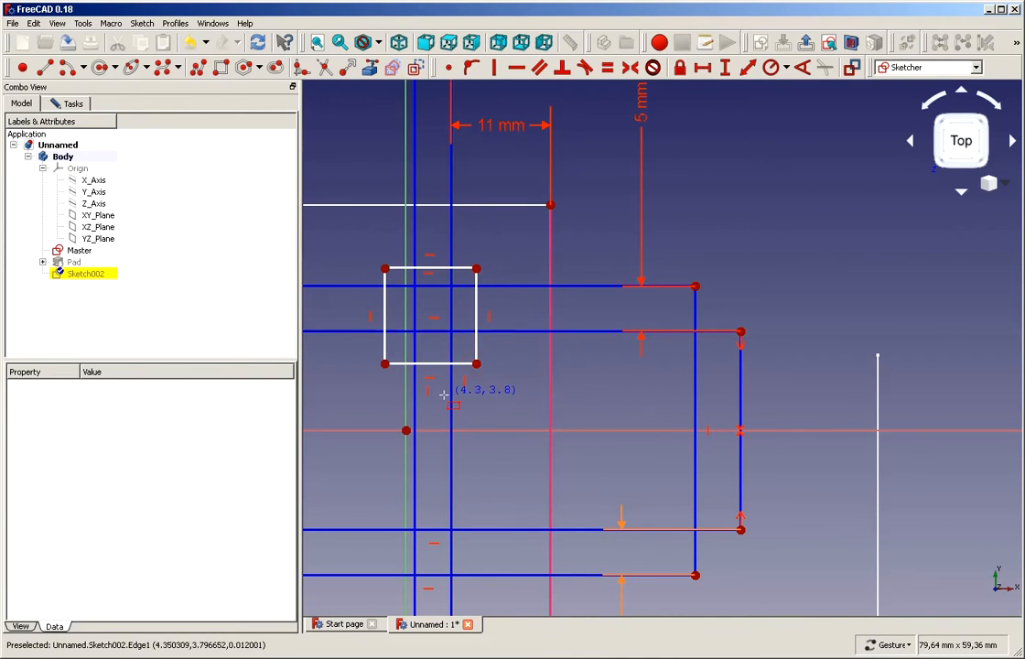
pyautogui.scroll(-3, 427, 401)
pyautogui.click(421, 437)
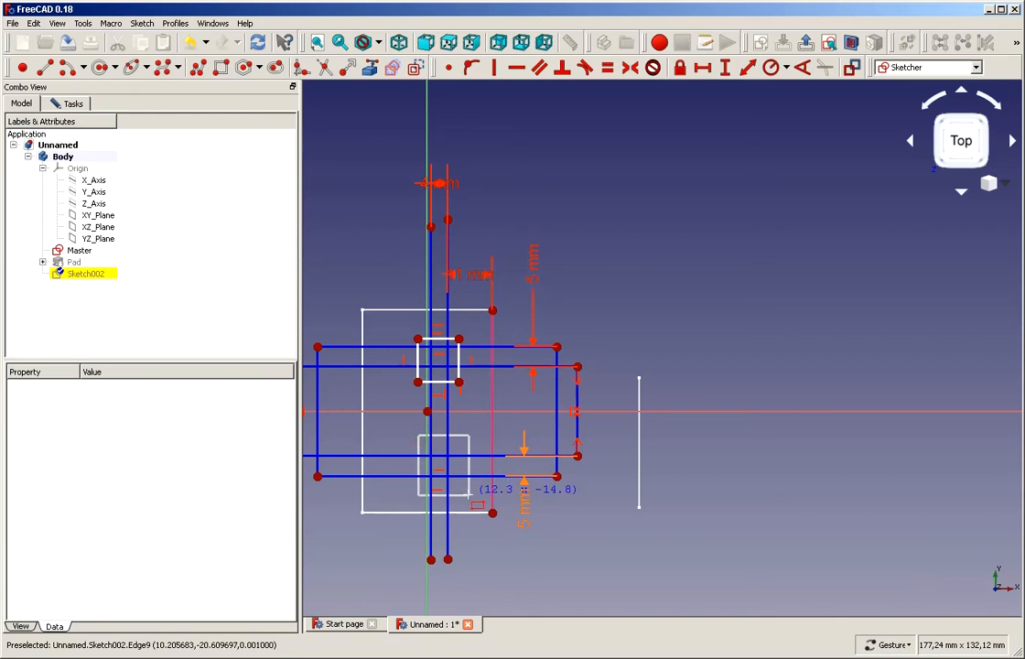
pyautogui.click(469, 495)
pyautogui.rightClick(434, 389)
pyautogui.scroll(5, 407, 380)
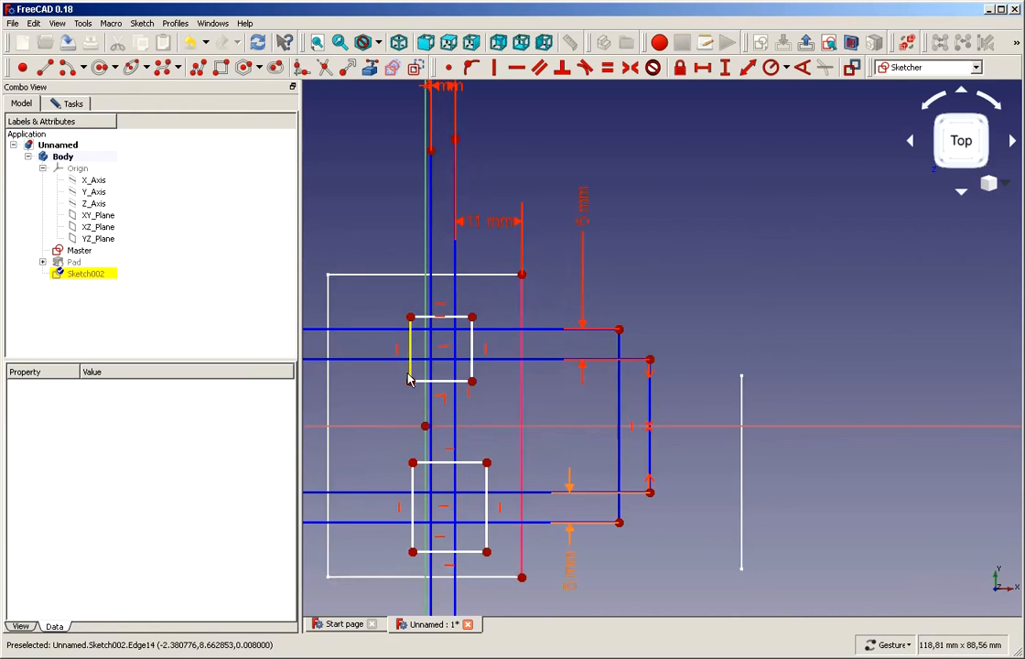
pyautogui.scroll(-2, 403, 350)
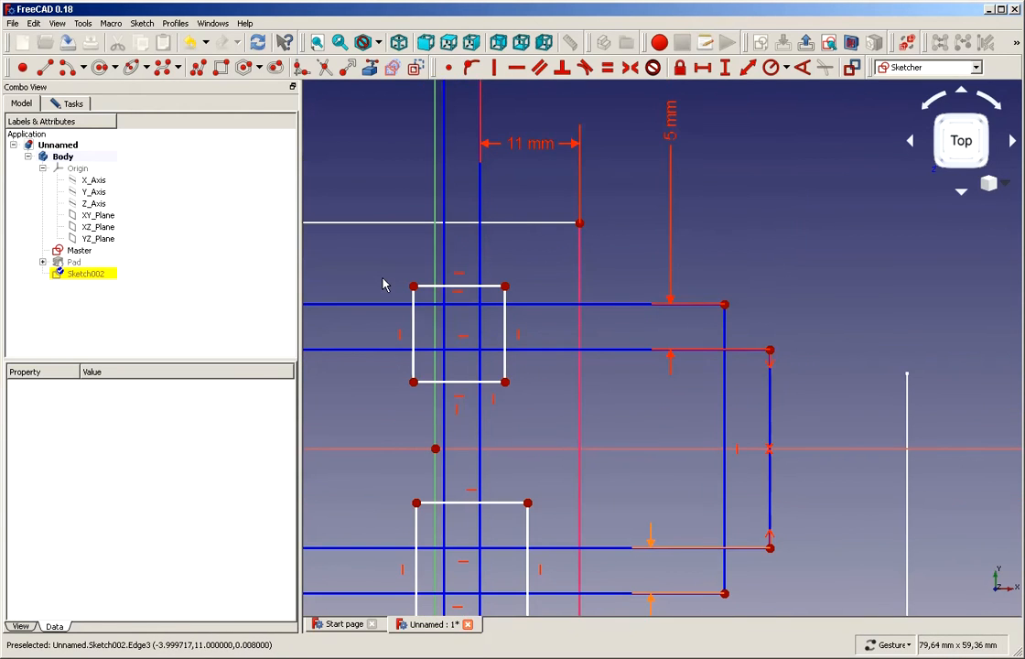
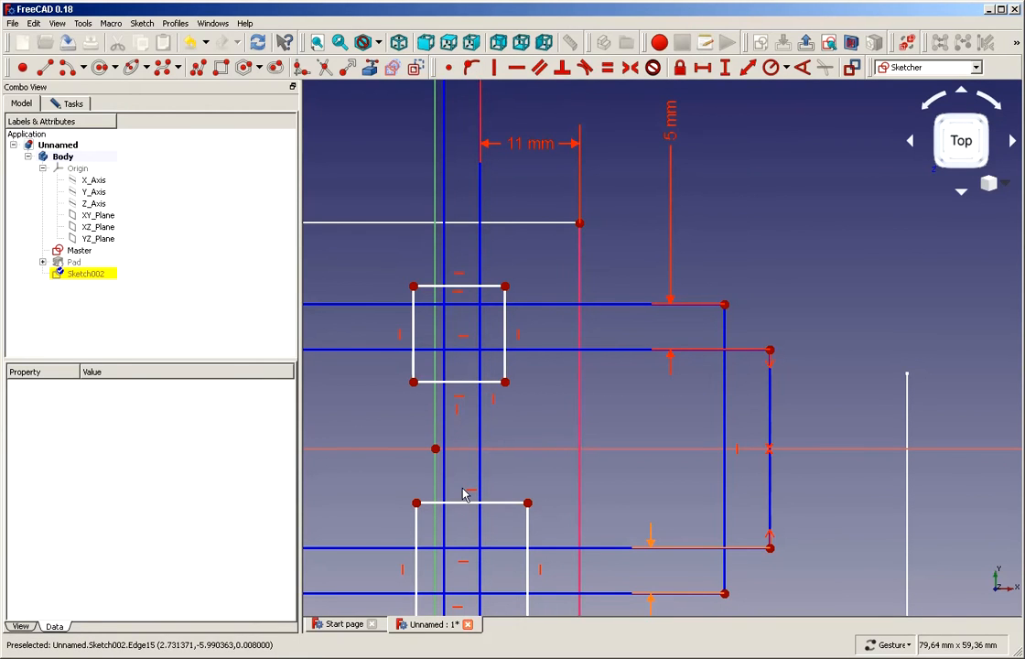
# Constrain the upper small rectangle's corners onto the surrounding construction lines so it fills the upper crossing between the wide rectangles and the vertical lines
pyautogui.click(467, 68)
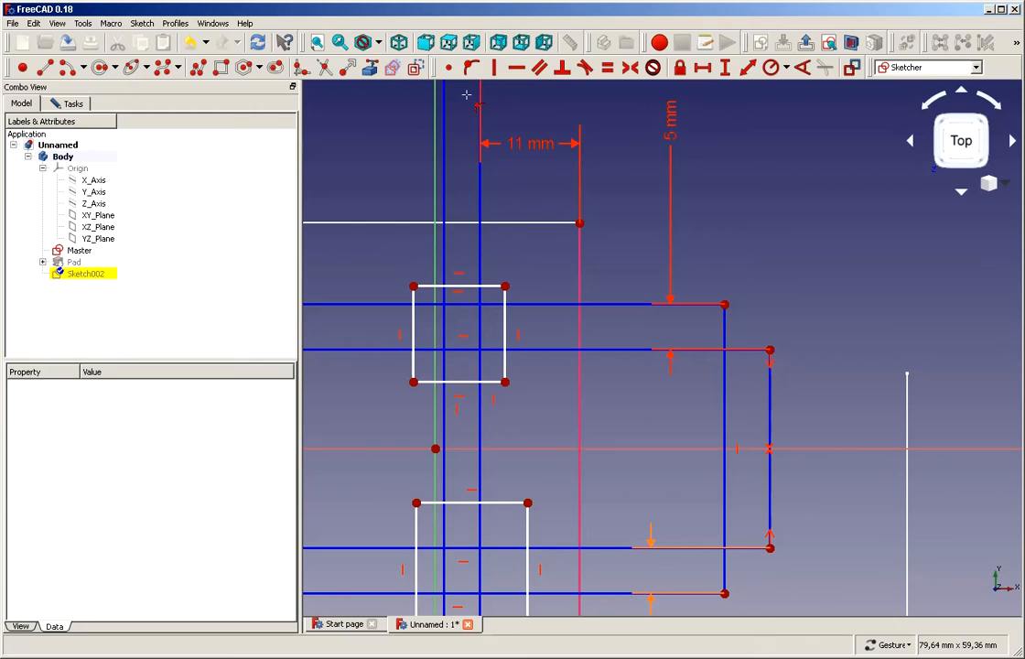
pyautogui.click(505, 287)
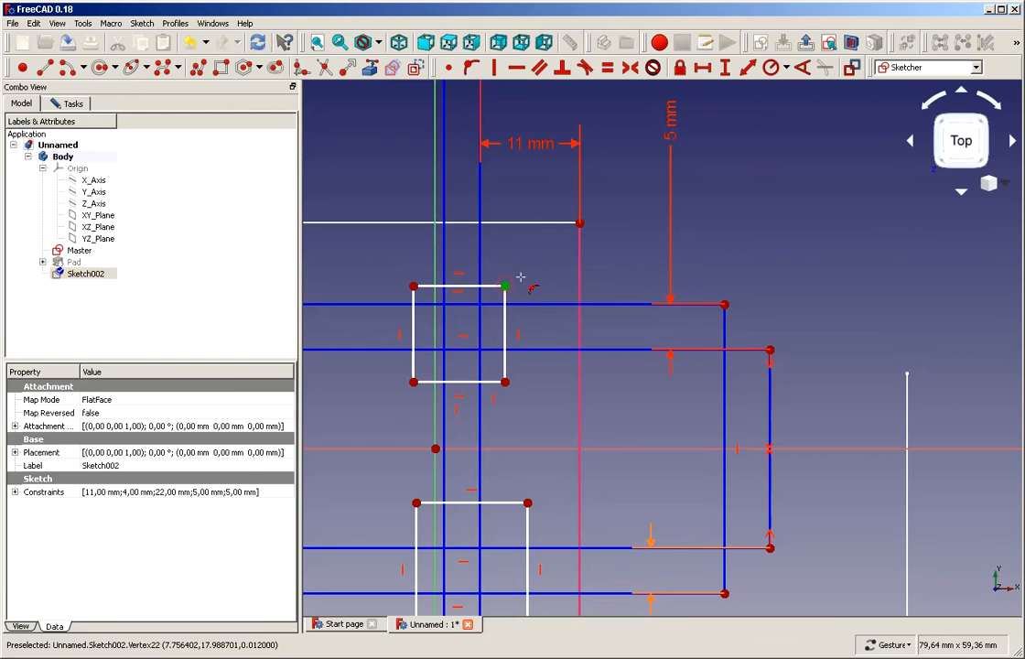
pyautogui.click(524, 305)
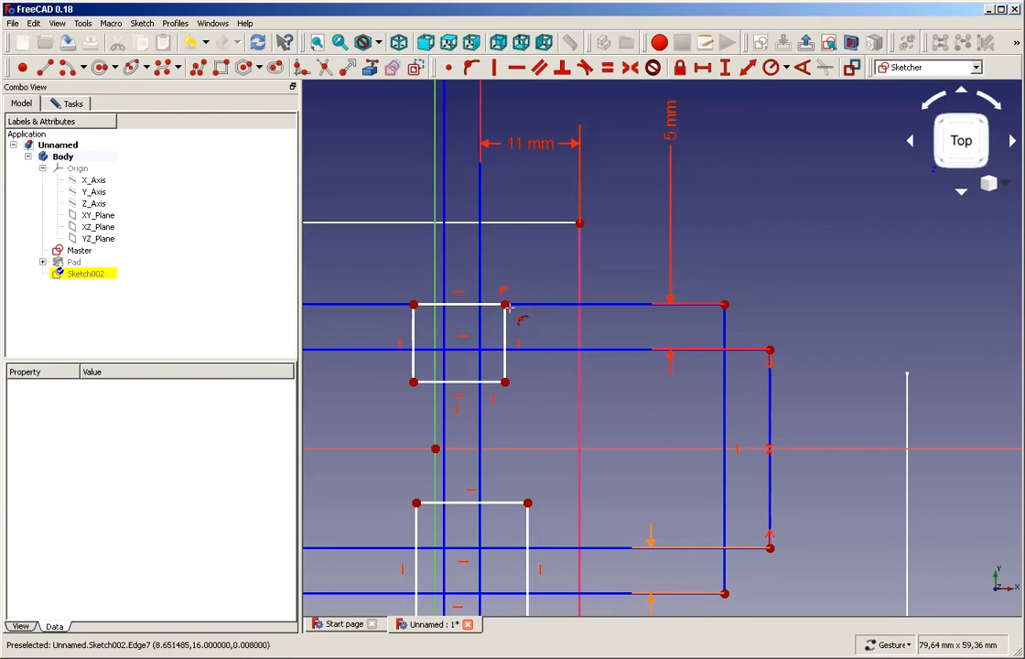
pyautogui.click(505, 304)
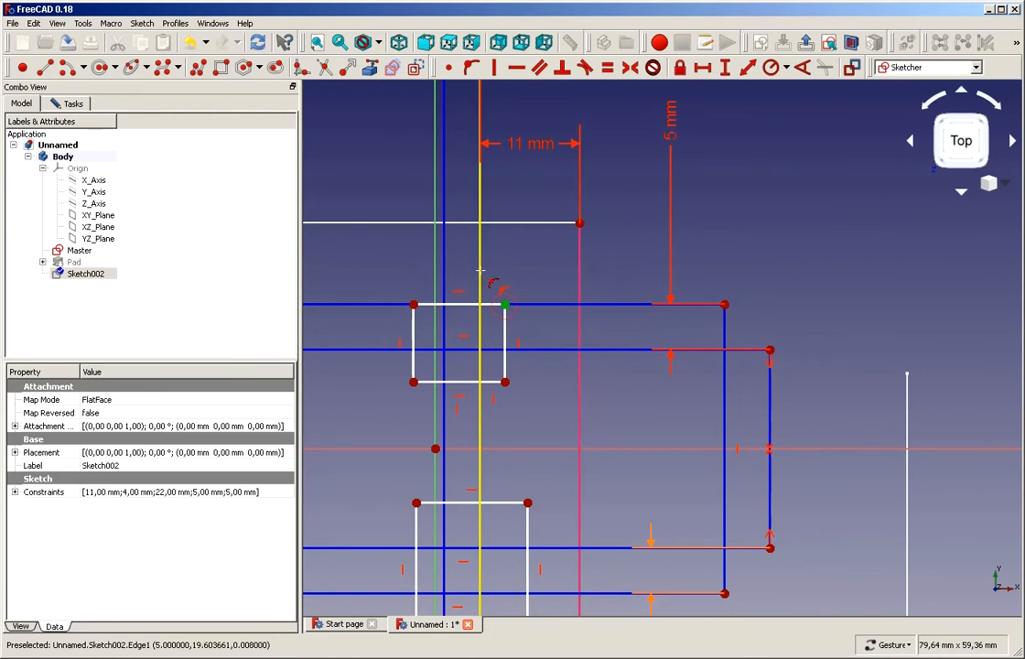
pyautogui.click(479, 274)
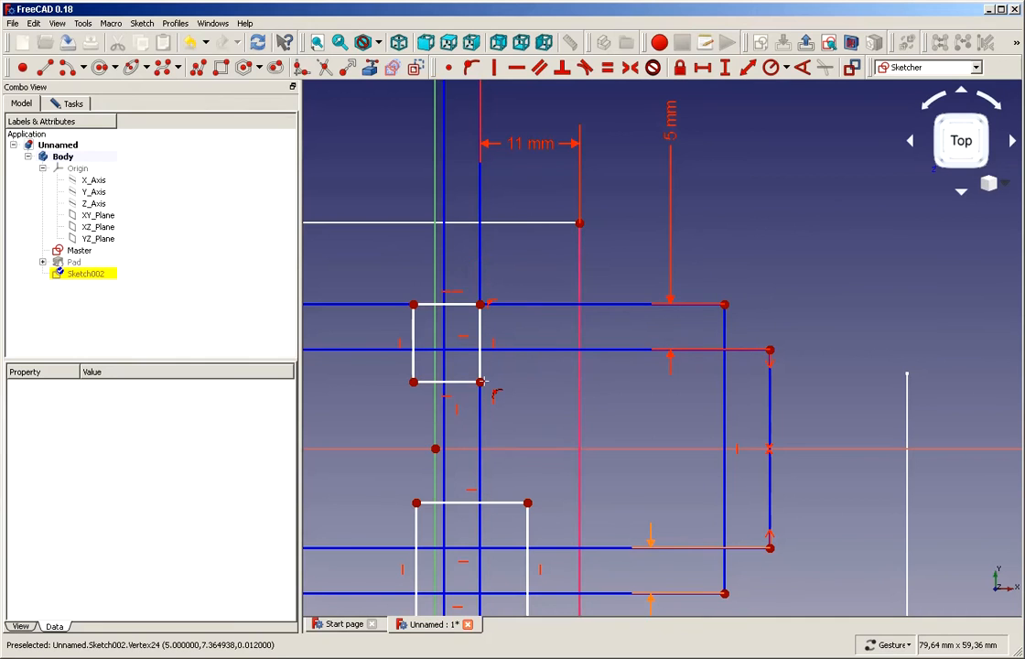
pyautogui.click(520, 350)
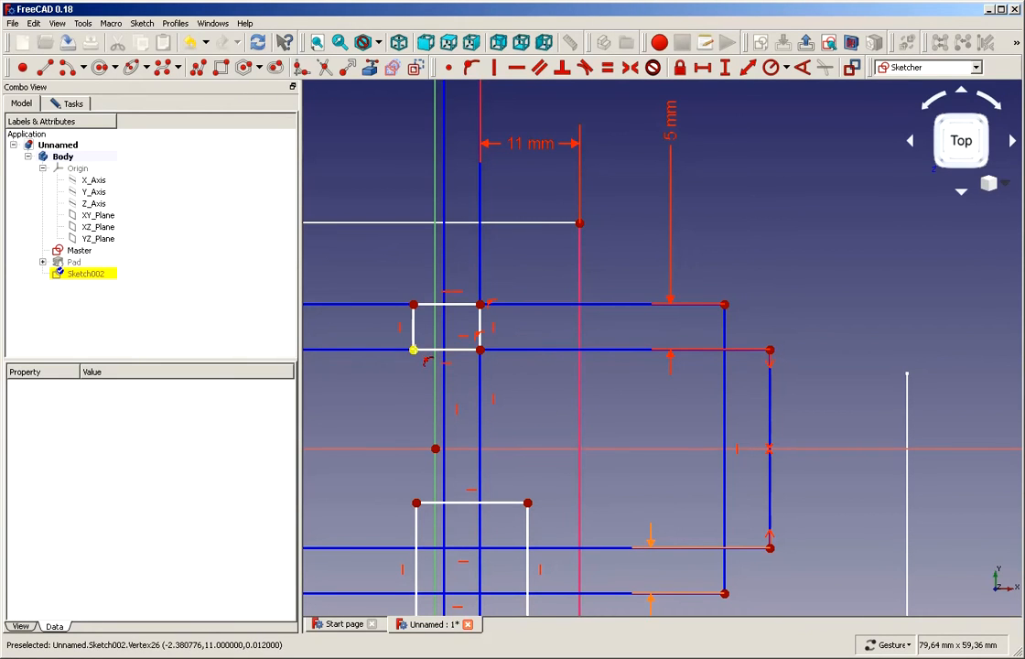
pyautogui.click(414, 349)
pyautogui.click(443, 378)
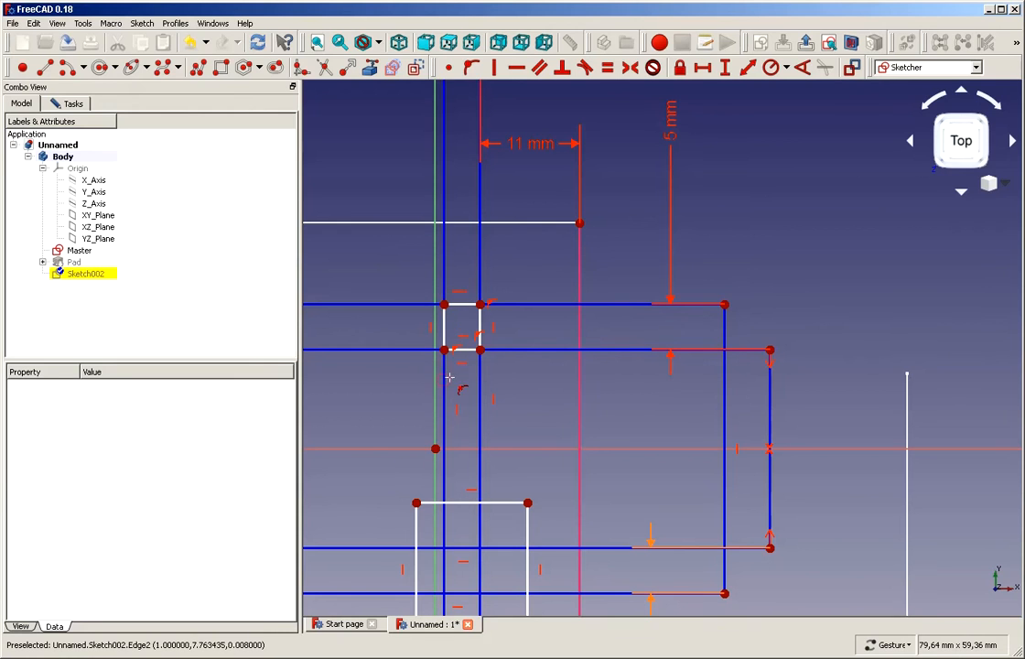
# Constrain the lower small rectangle's corners onto the surrounding construction lines so it fills the lower crossing
pyautogui.scroll(-6, 462, 375)
pyautogui.scroll(6, 451, 451)
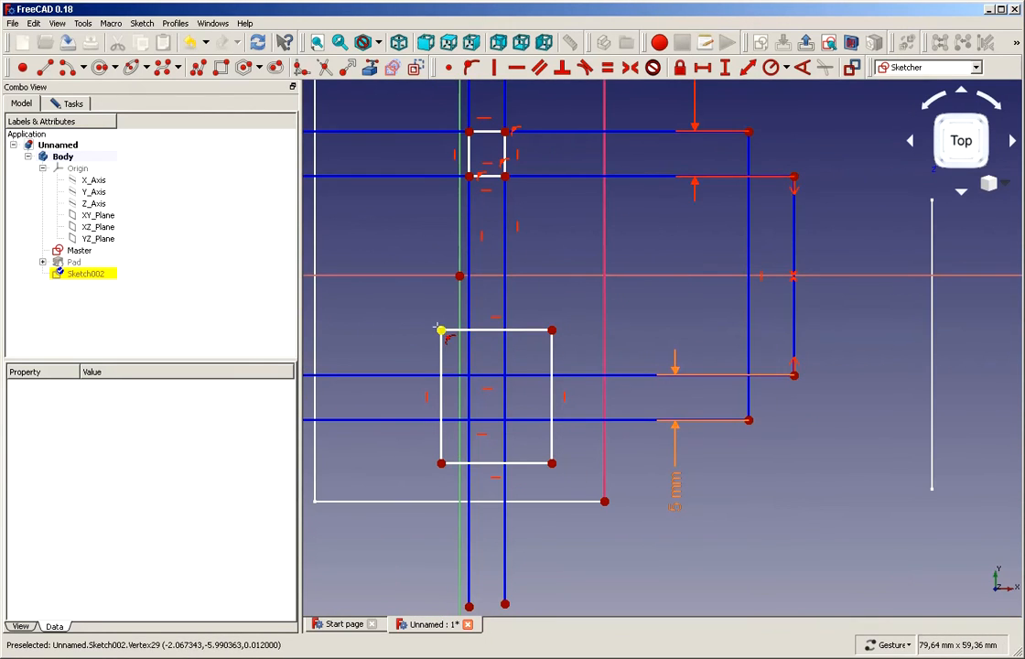
pyautogui.click(440, 329)
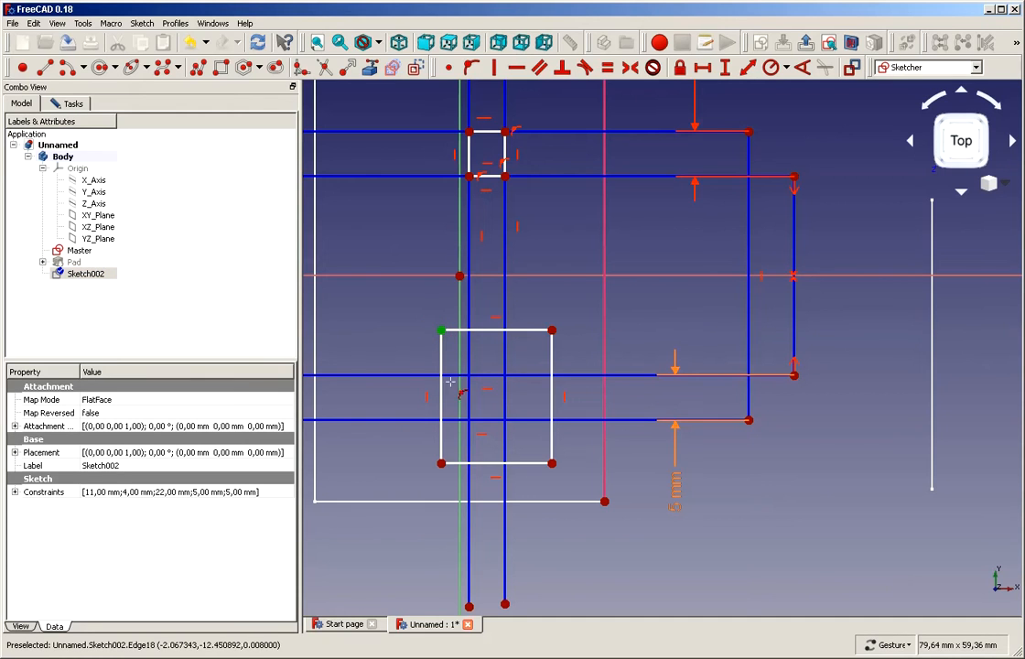
pyautogui.click(409, 374)
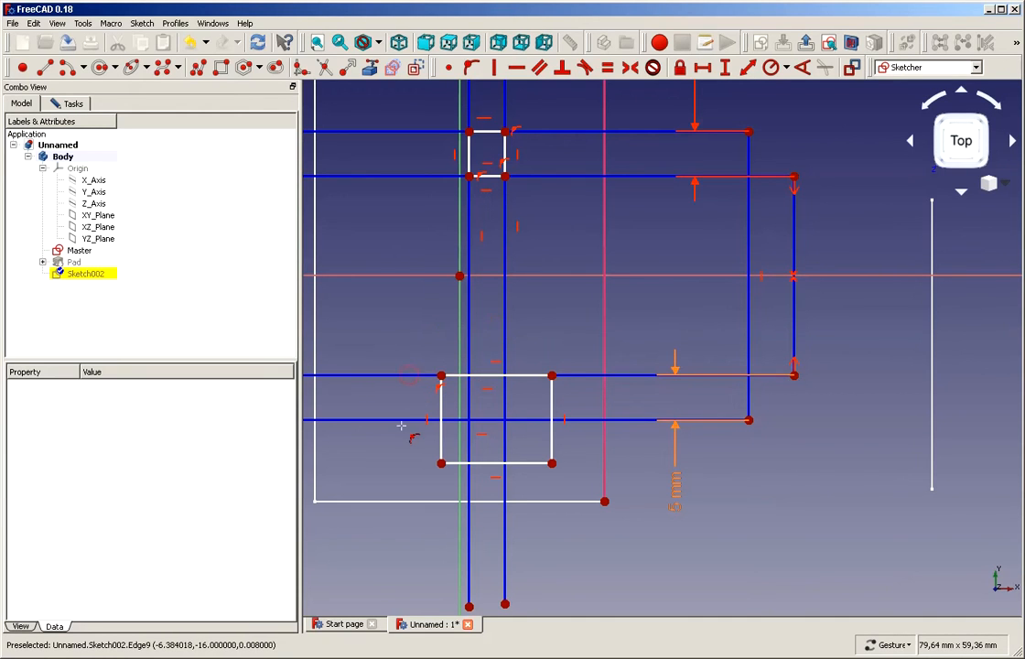
pyautogui.click(441, 463)
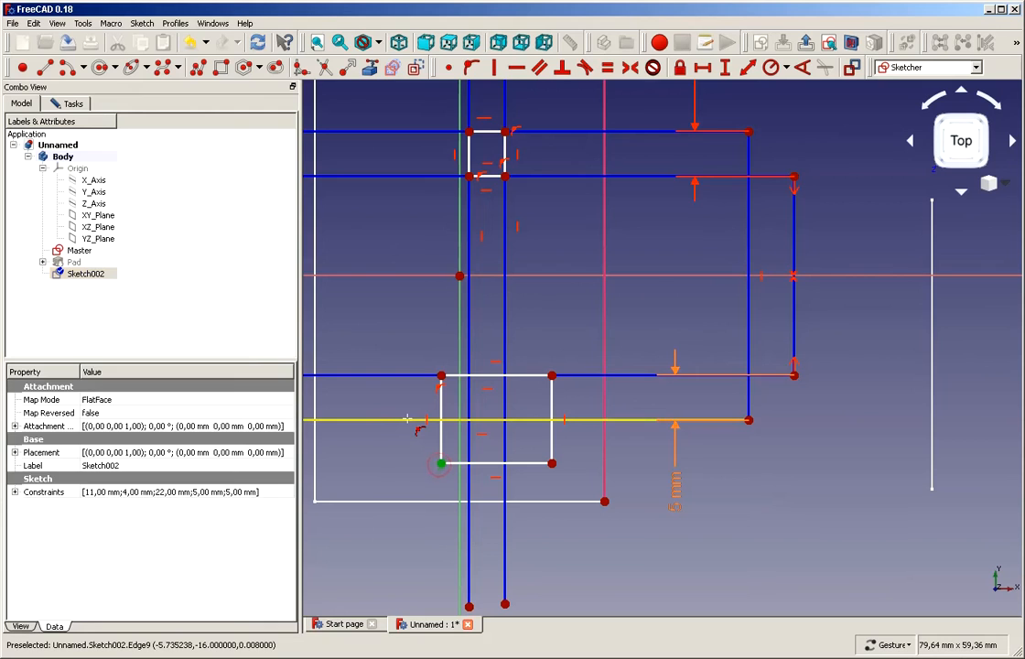
pyautogui.click(418, 420)
pyautogui.click(441, 376)
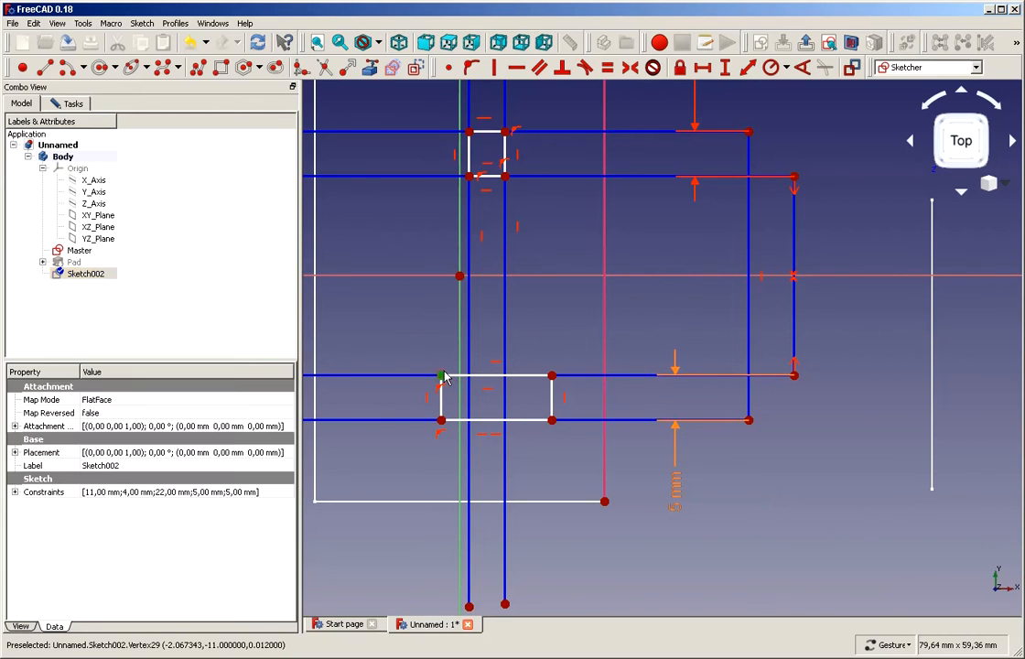
pyautogui.click(470, 364)
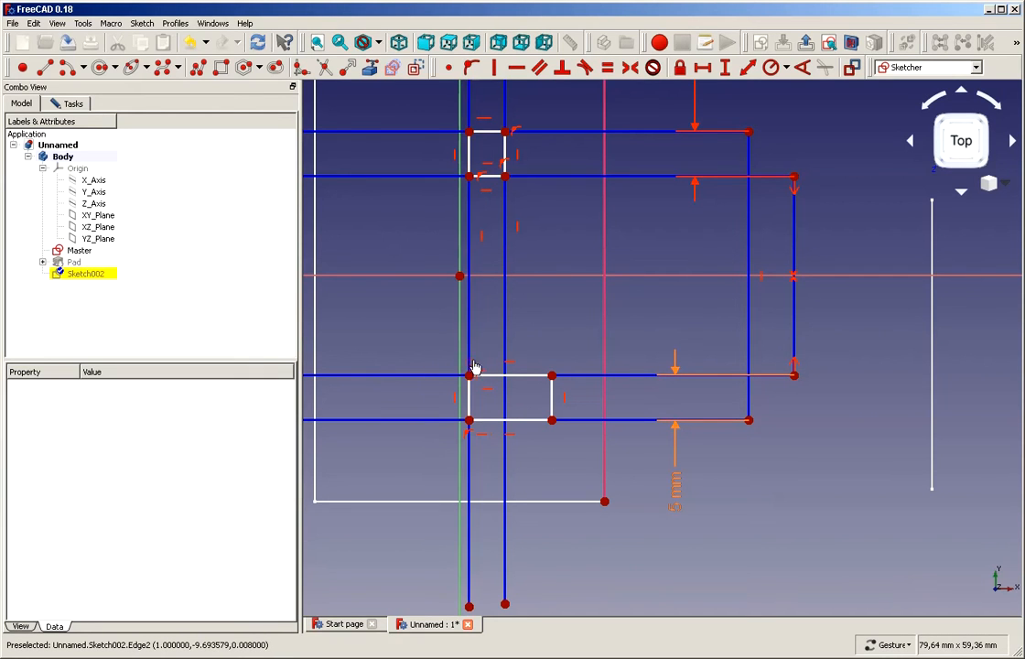
pyautogui.click(553, 377)
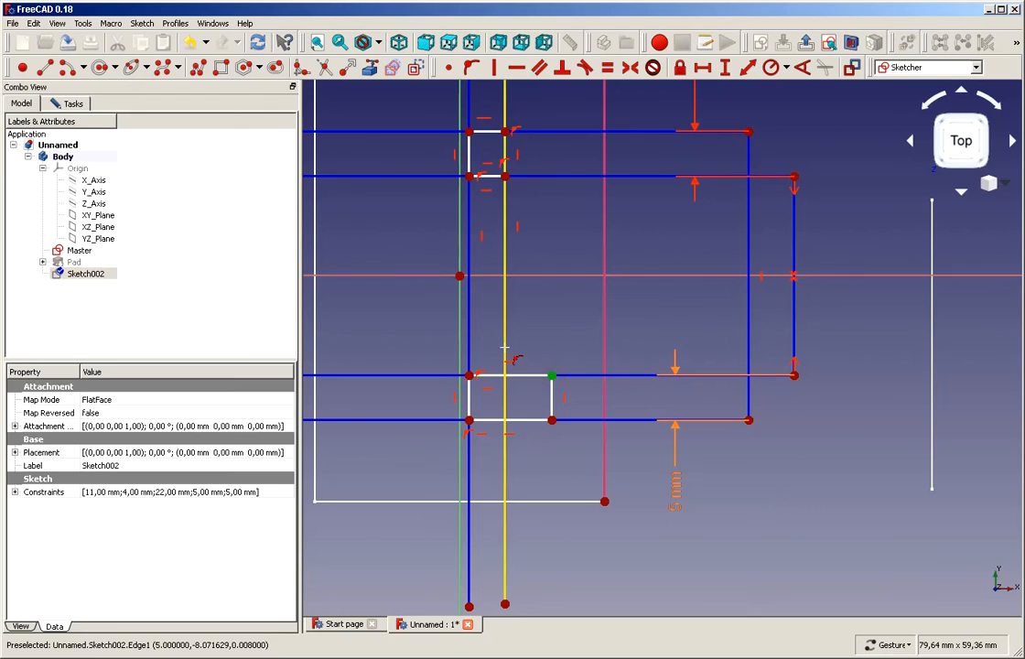
pyautogui.click(507, 337)
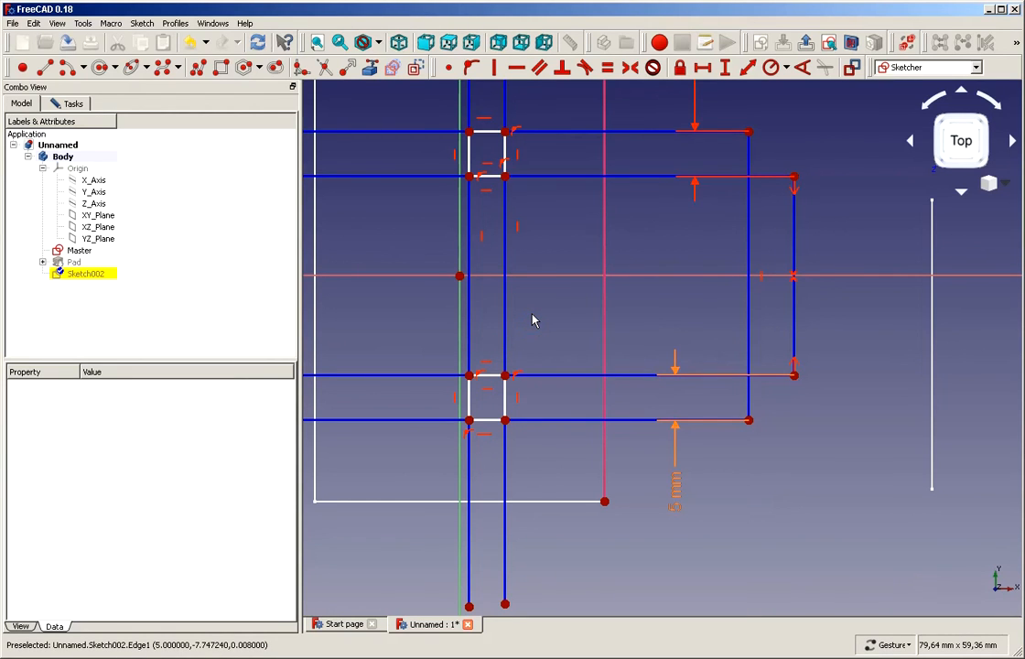
# Select the geometry that still has degrees of freedom and examine which sketch elements remain unconstrained, then clear the selection
pyautogui.scroll(-2, 533, 315)
pyautogui.scroll(2, 439, 123)
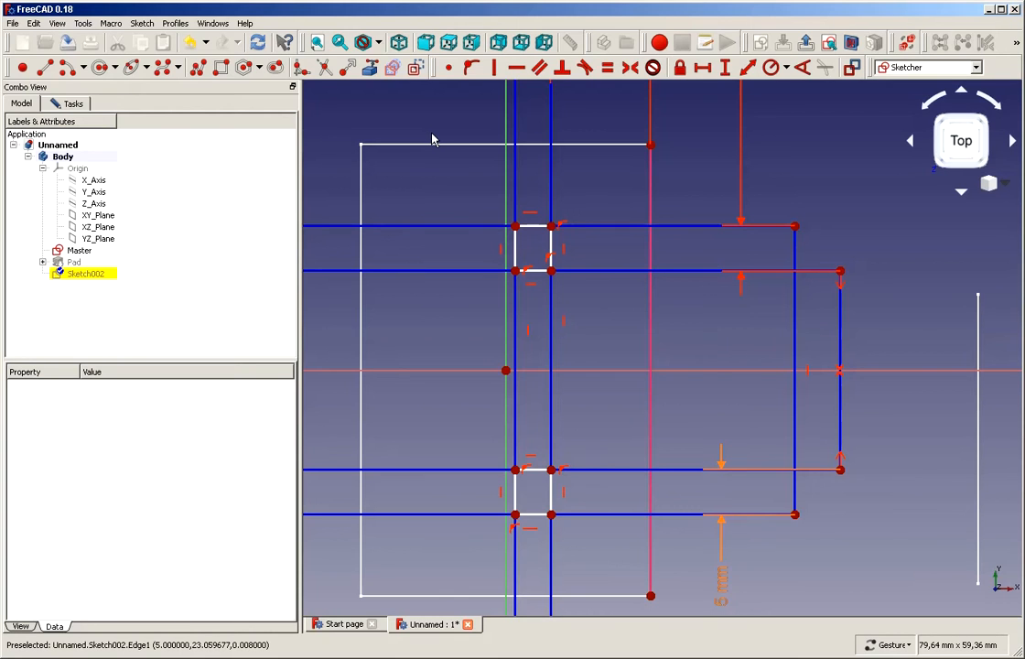
pyautogui.click(66, 101)
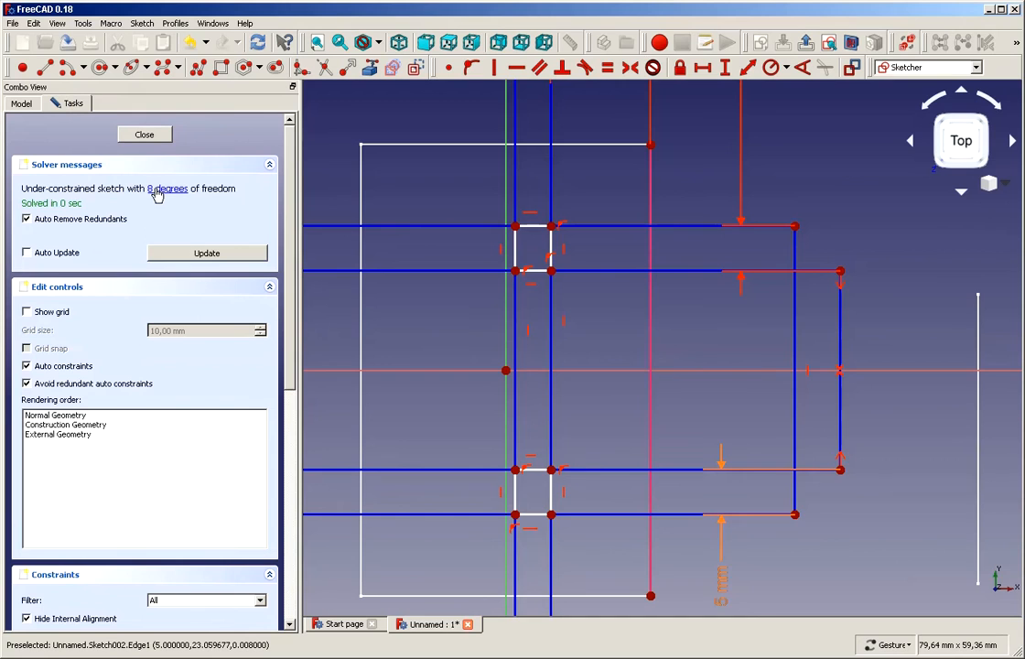
pyautogui.scroll(-4, 396, 215)
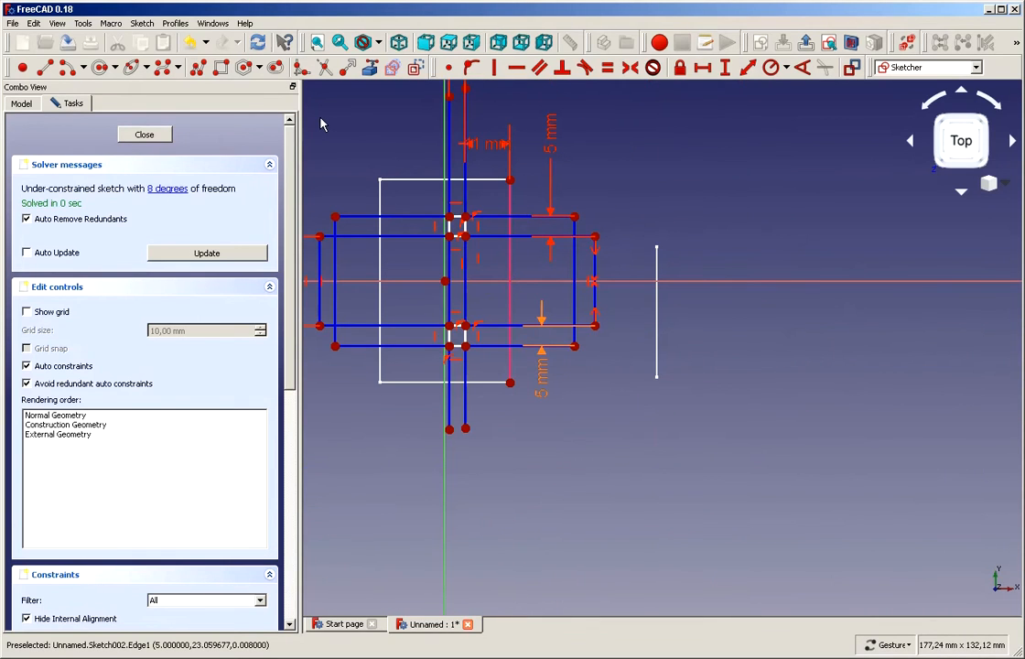
pyautogui.click(167, 189)
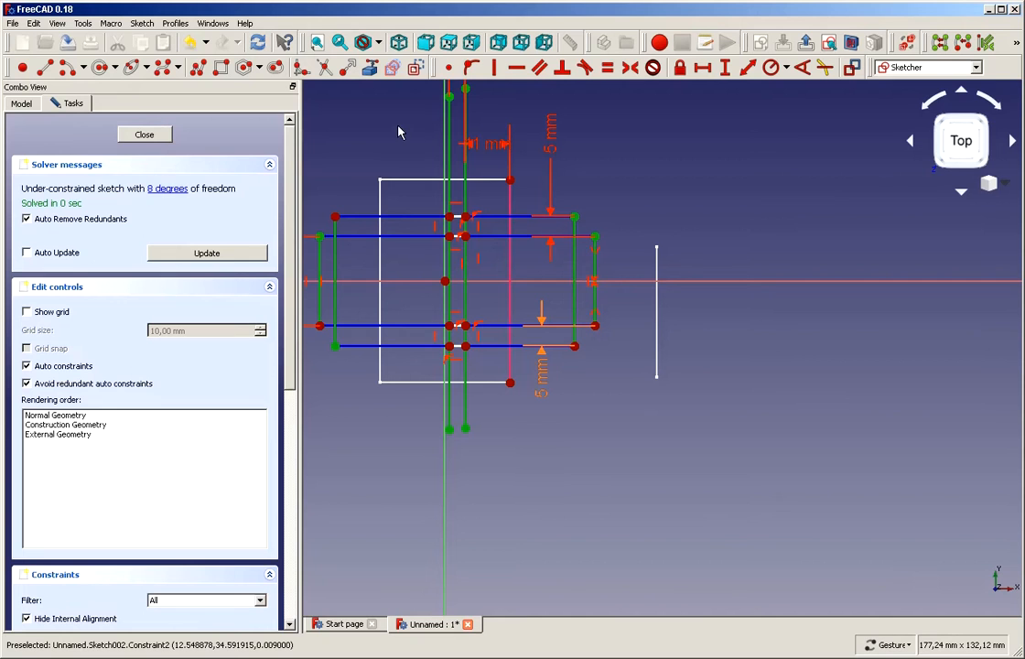
pyautogui.scroll(-3, 632, 295)
pyautogui.scroll(2, 540, 207)
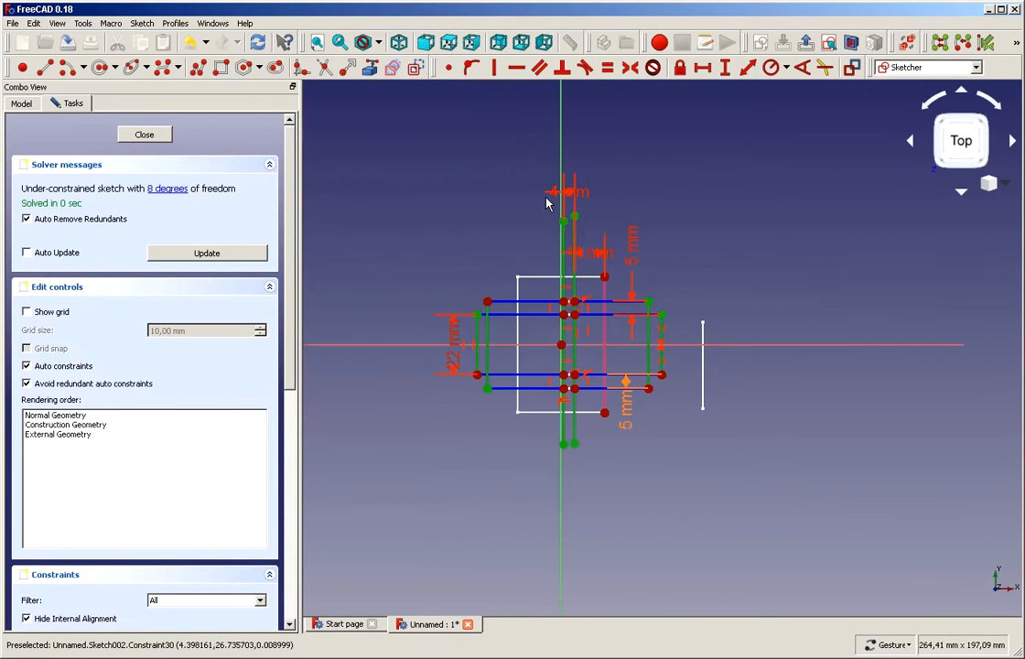
pyautogui.scroll(2, 547, 203)
pyautogui.scroll(1, 746, 307)
pyautogui.scroll(-1, 733, 316)
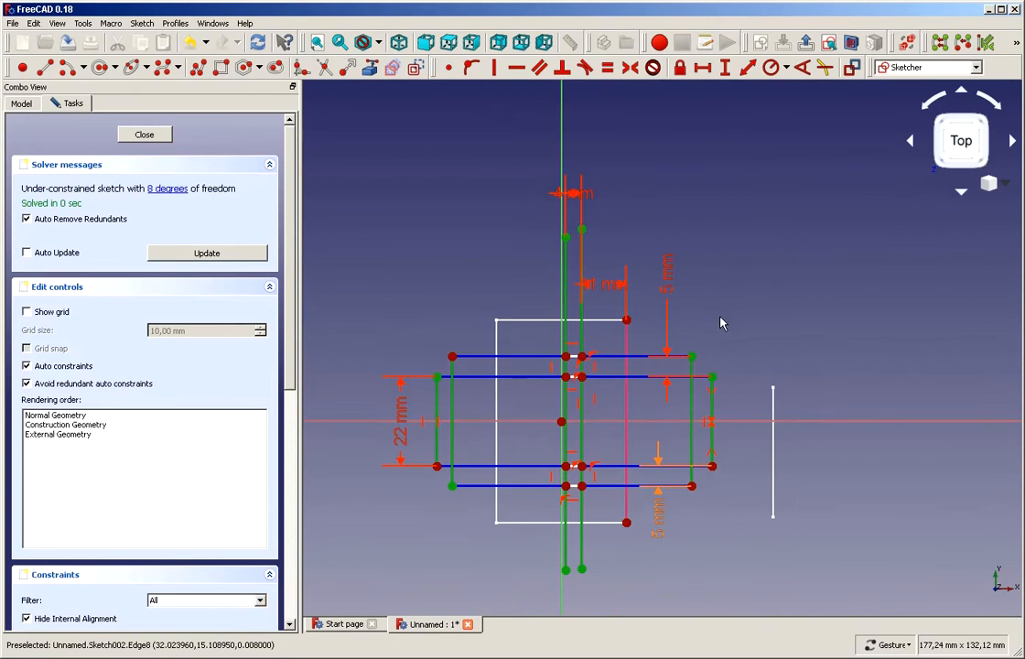
pyautogui.scroll(2, 693, 535)
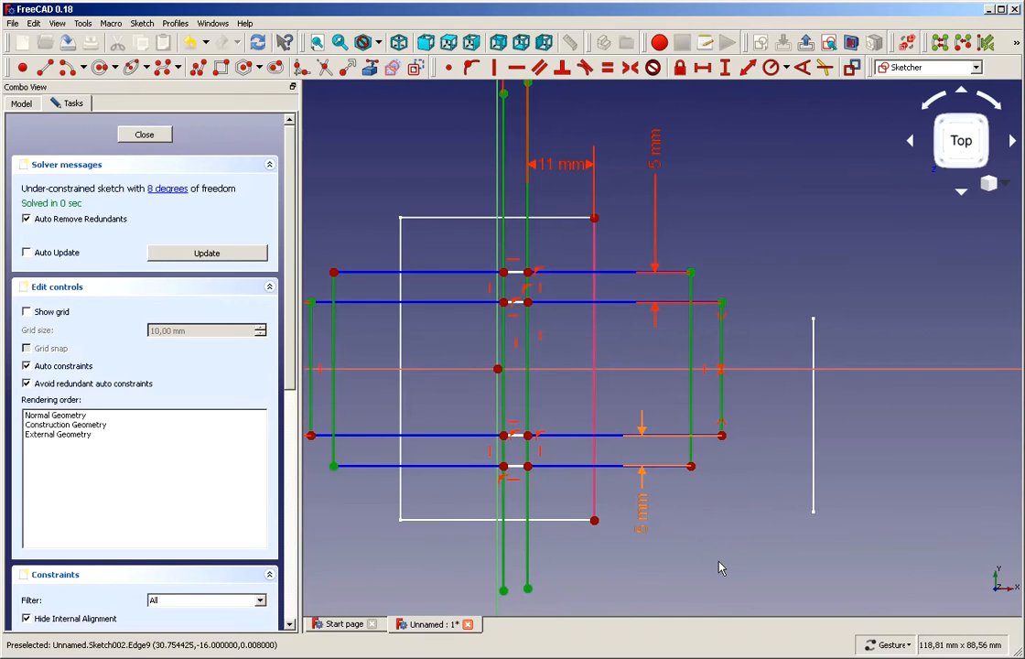
pyautogui.click(719, 561)
# Apply Block constraints to the four long horizontal construction lines of the two wide rectangles
pyautogui.click(361, 273)
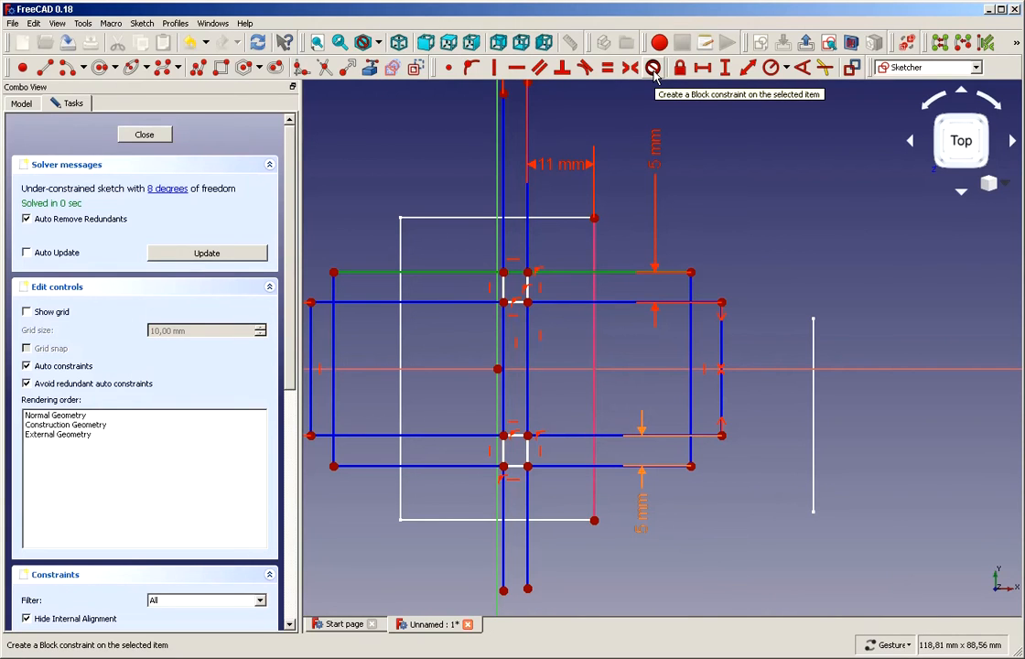
pyautogui.click(653, 69)
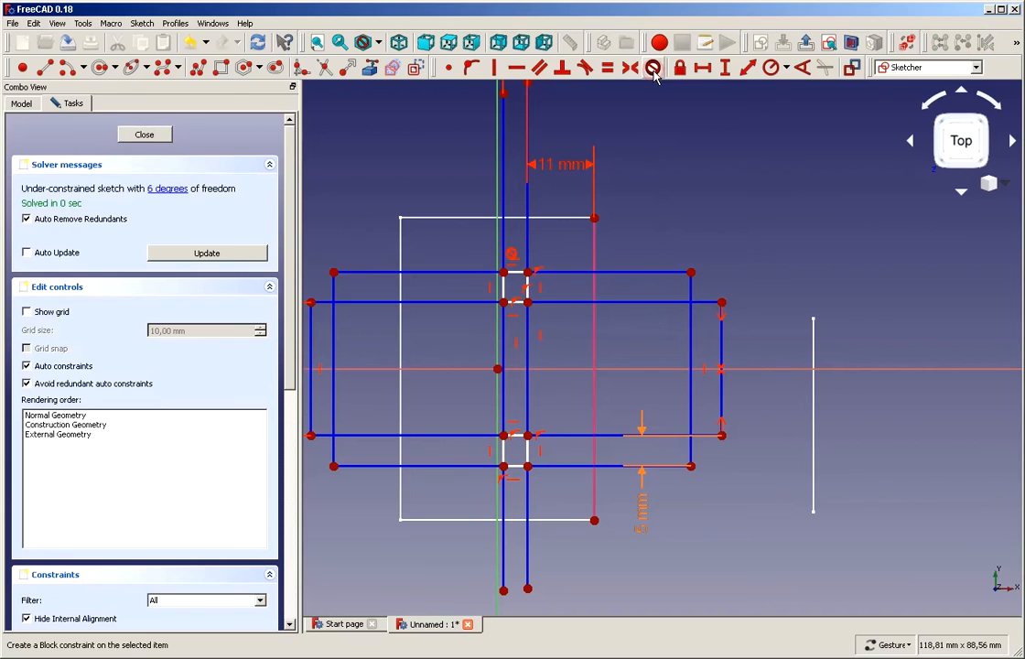
pyautogui.click(359, 303)
pyautogui.click(653, 69)
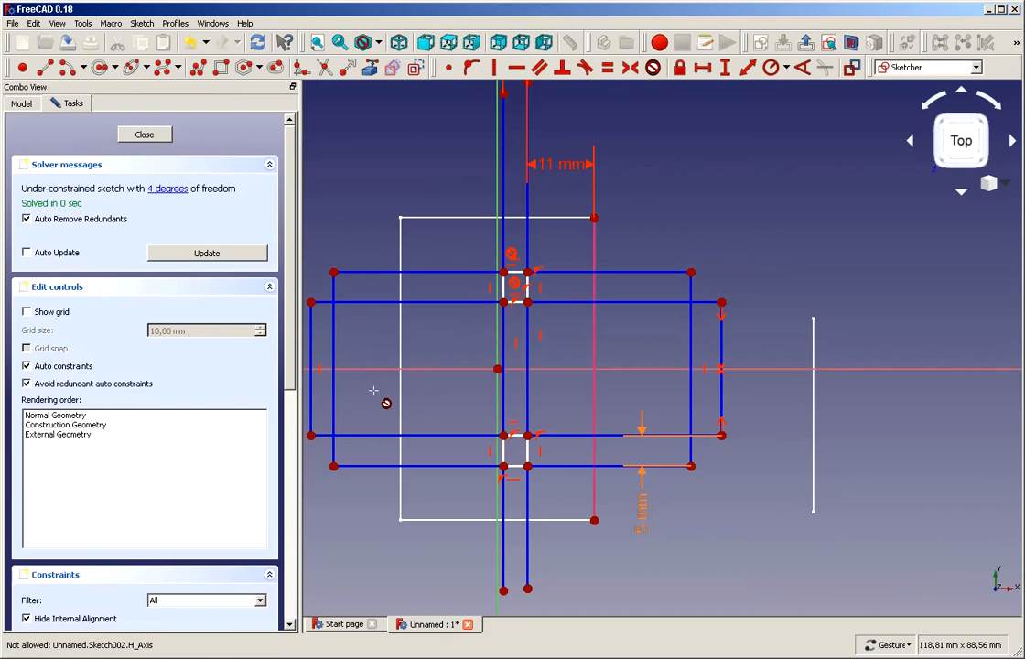
pyautogui.click(350, 434)
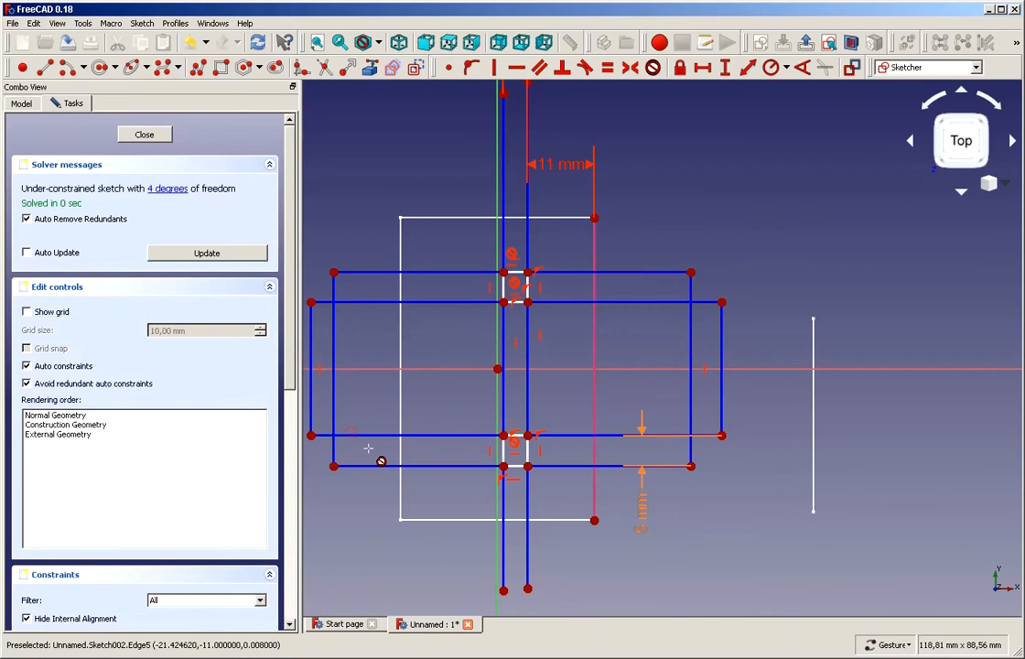
pyautogui.click(357, 467)
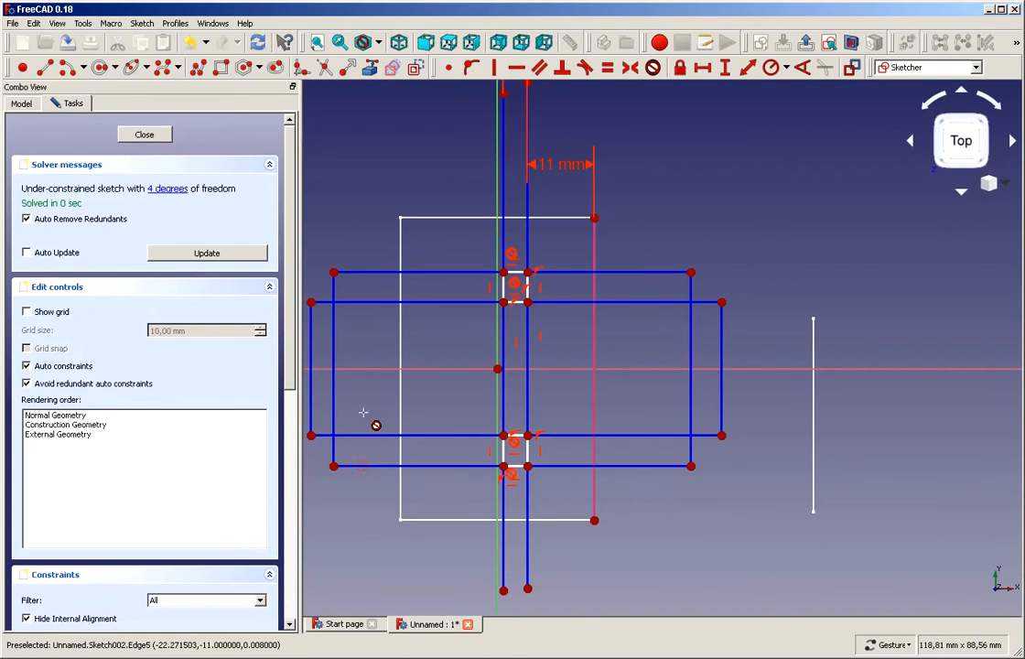
# Block the longer wide rectangle's two vertical sides, the shorter one's right side, and both long vertical construction lines
pyautogui.click(311, 403)
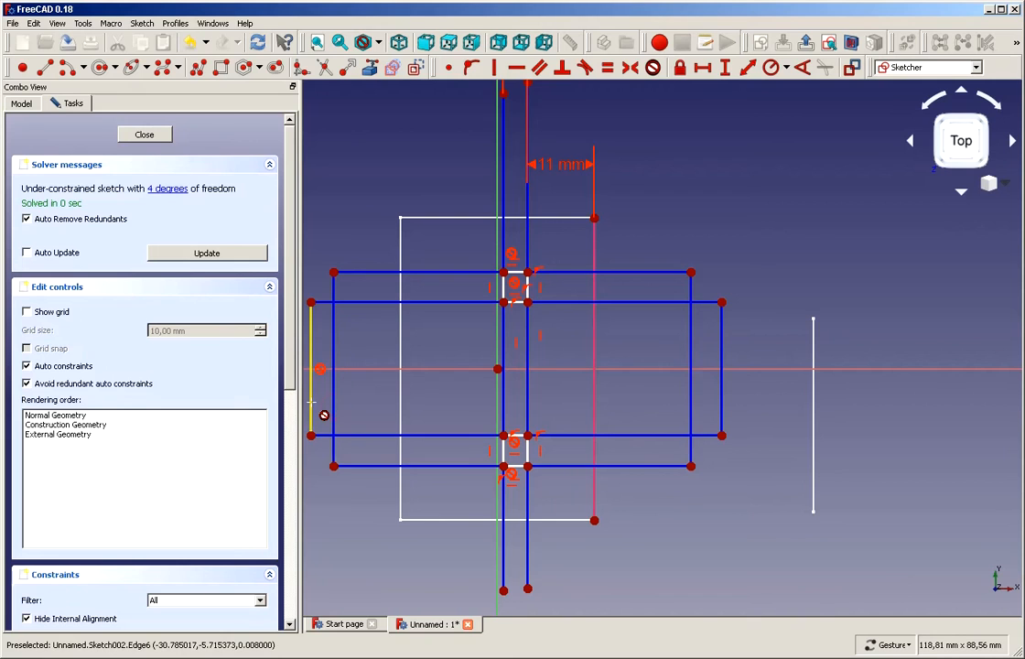
pyautogui.click(690, 355)
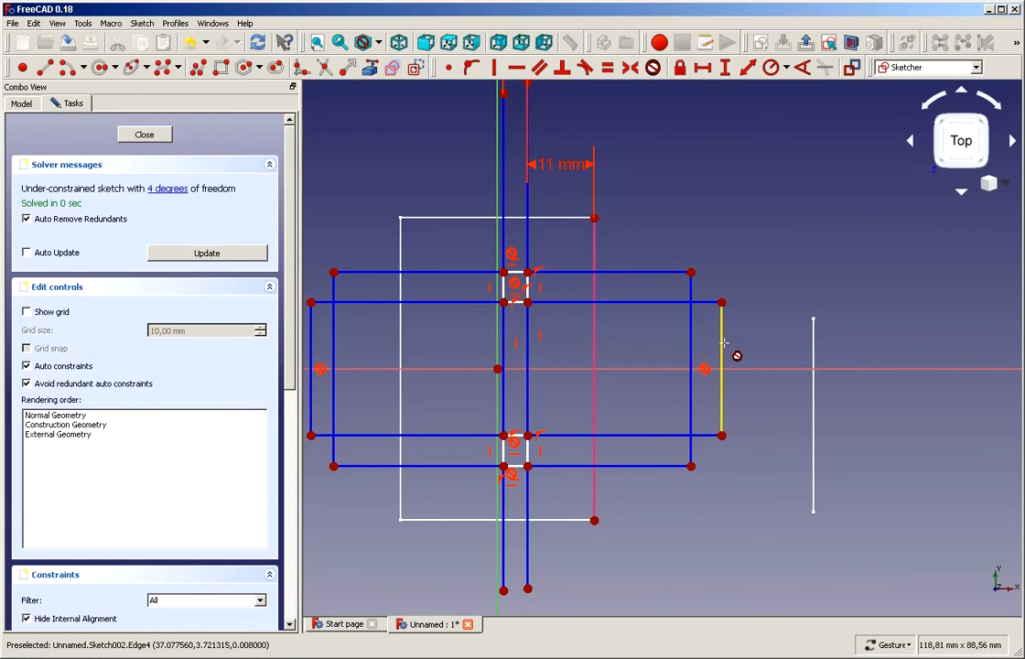
pyautogui.click(722, 353)
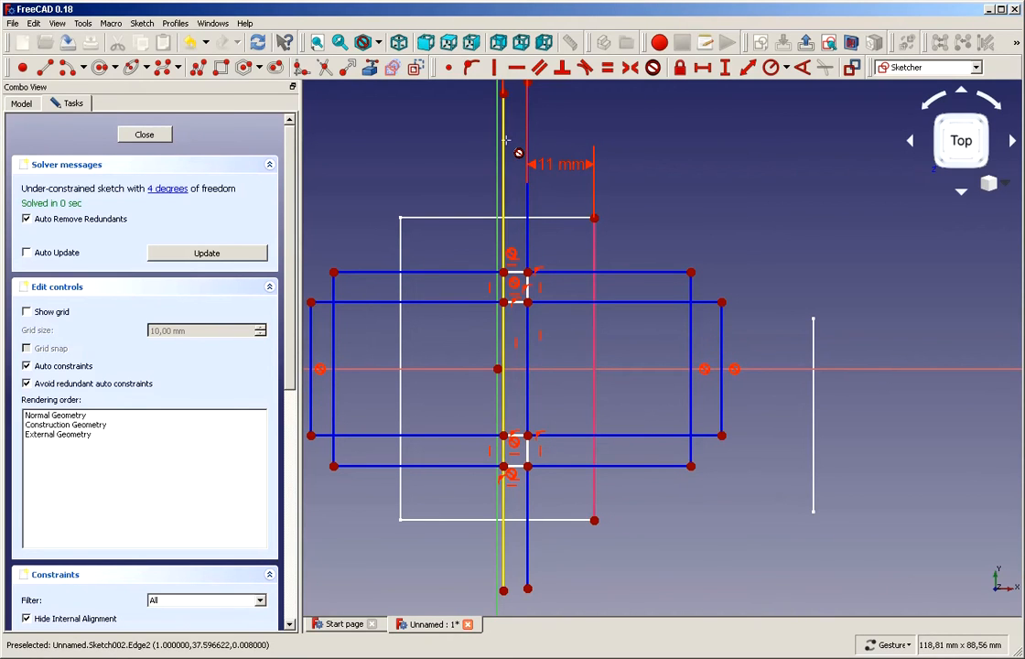
pyautogui.click(529, 191)
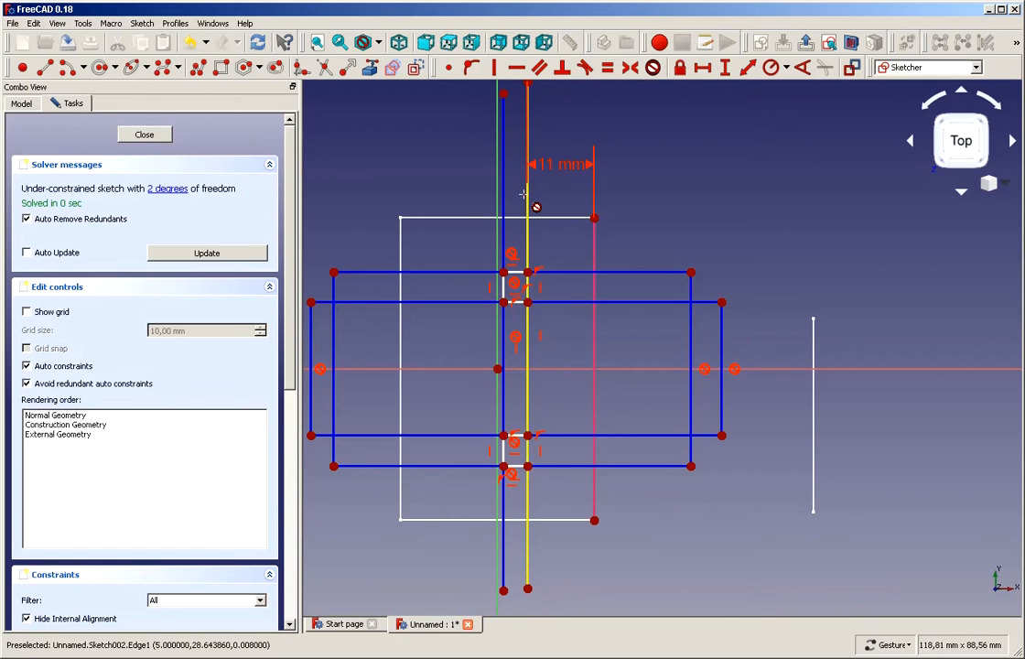
pyautogui.click(530, 206)
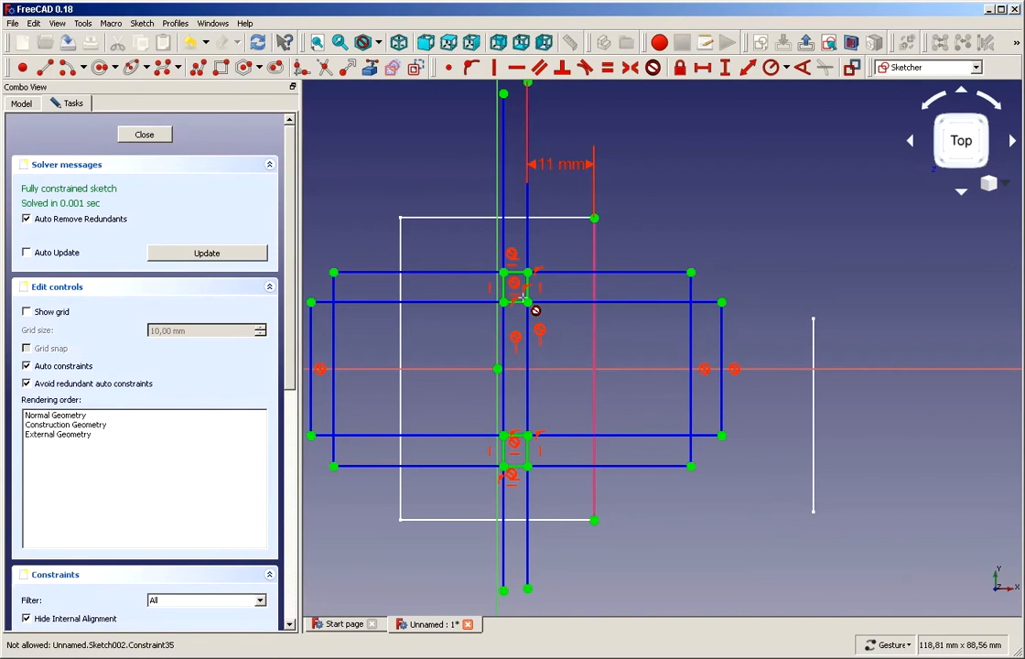
# Close the sketch and pad it with a Dimension length of 10 mm
pyautogui.click(135, 137)
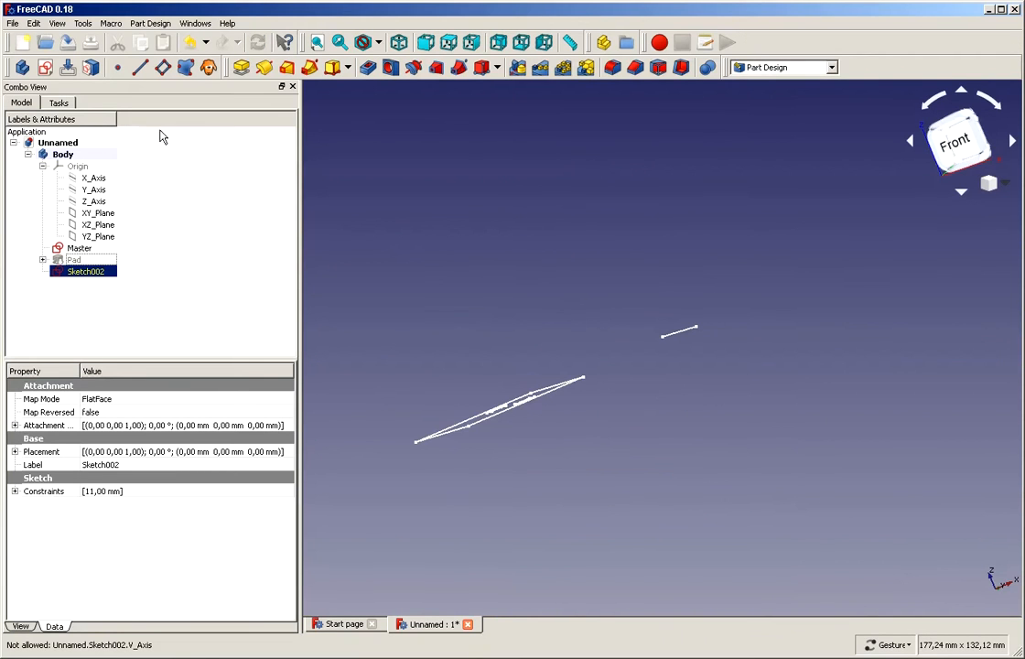
pyautogui.click(241, 68)
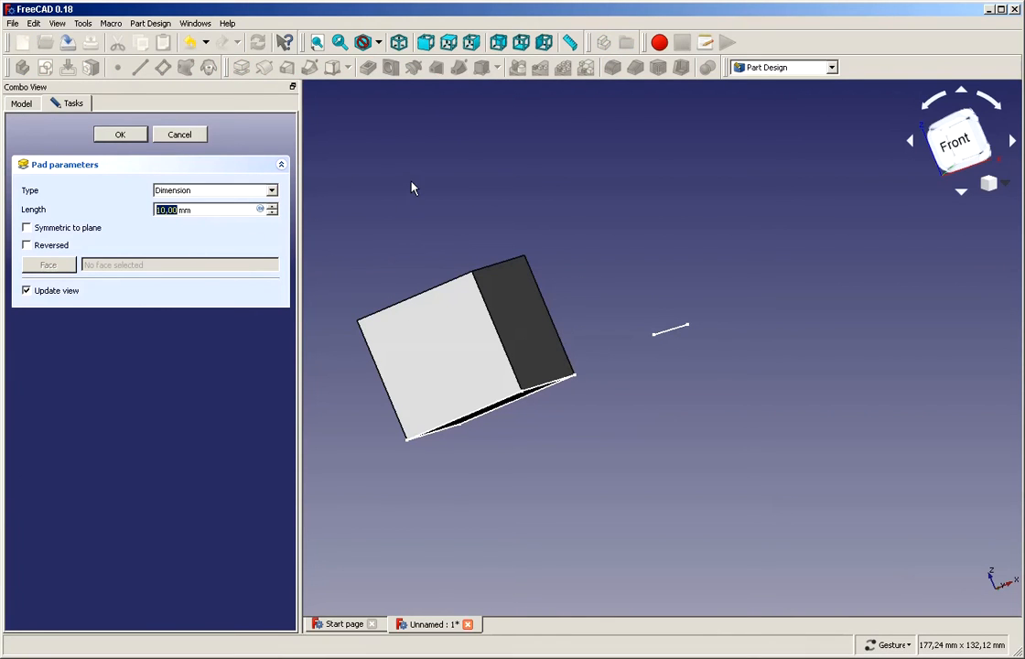
pyautogui.scroll(-4, 421, 194)
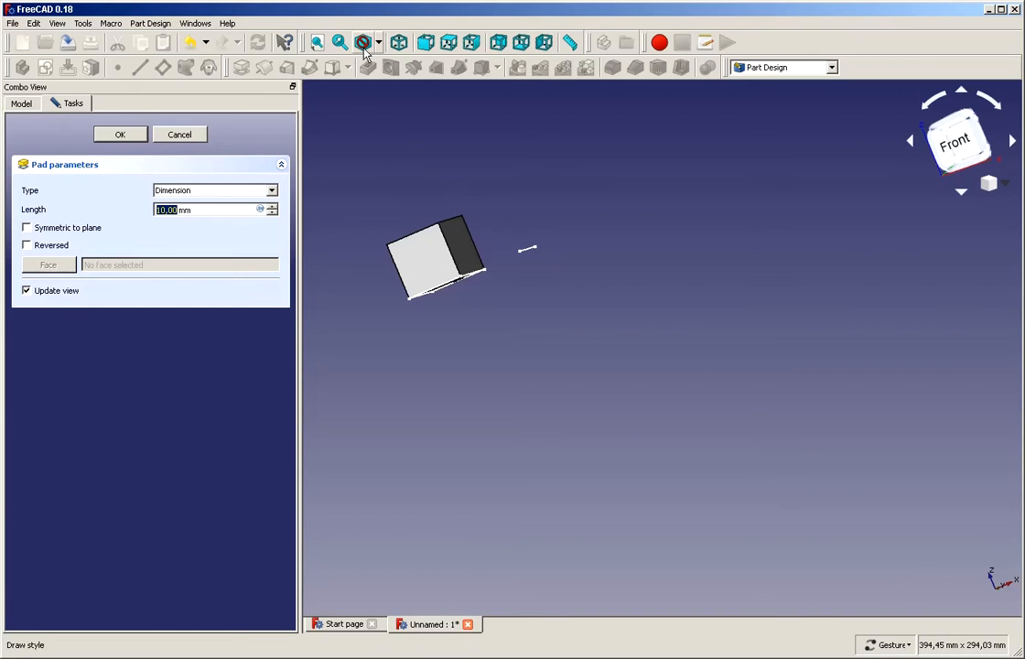
pyautogui.click(318, 43)
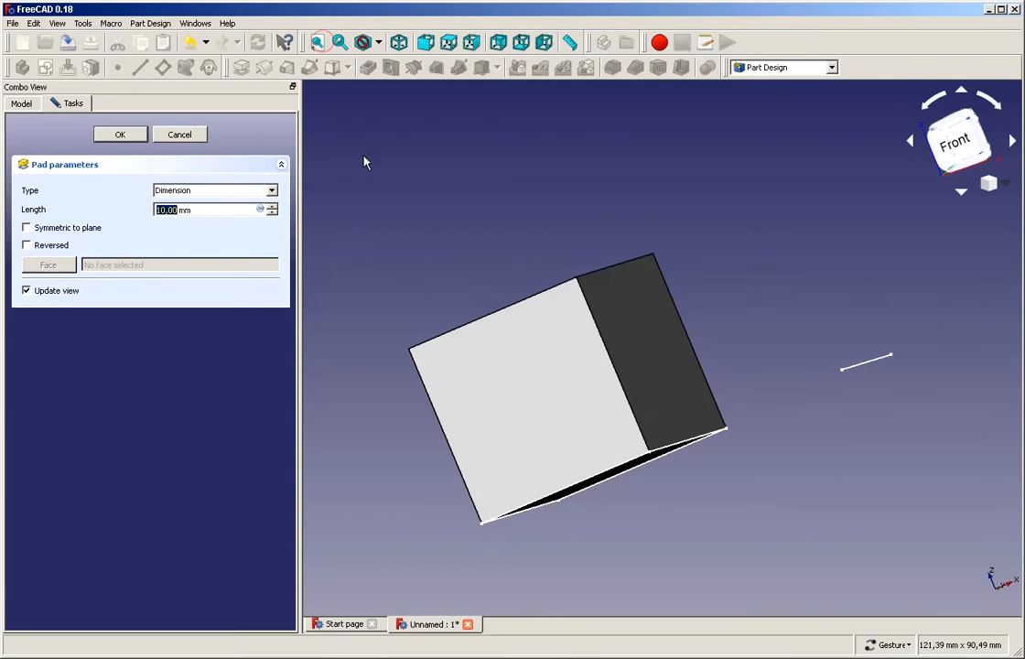
pyautogui.click(23, 106)
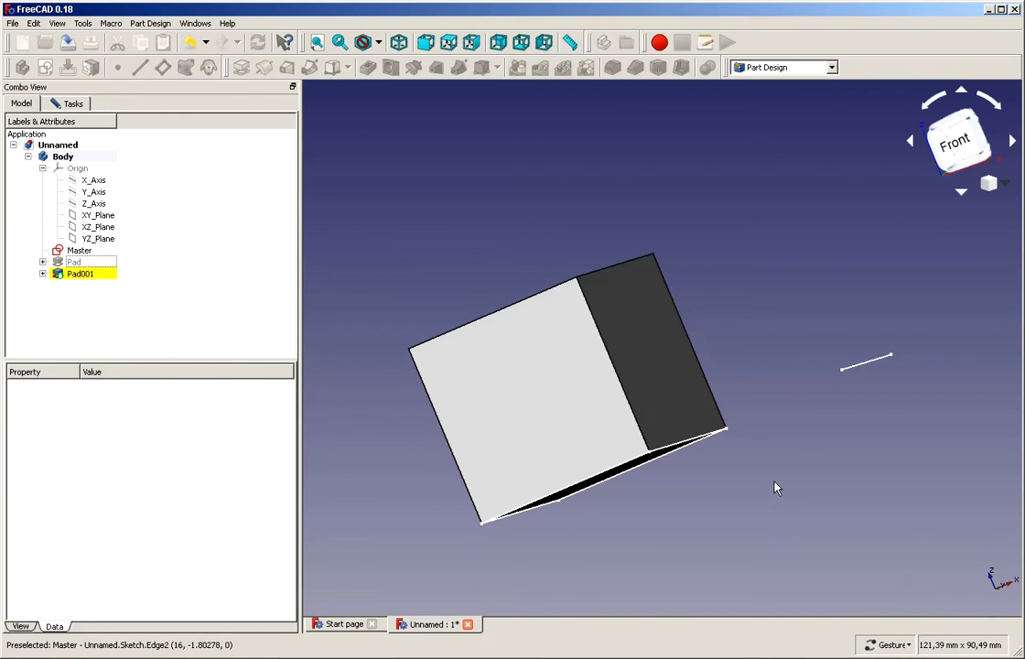
# Reopen the pad of the two small rectangles for editing and set its length to 100 mm
pyautogui.moveTo(775, 485); pyautogui.dragTo(659, 433)
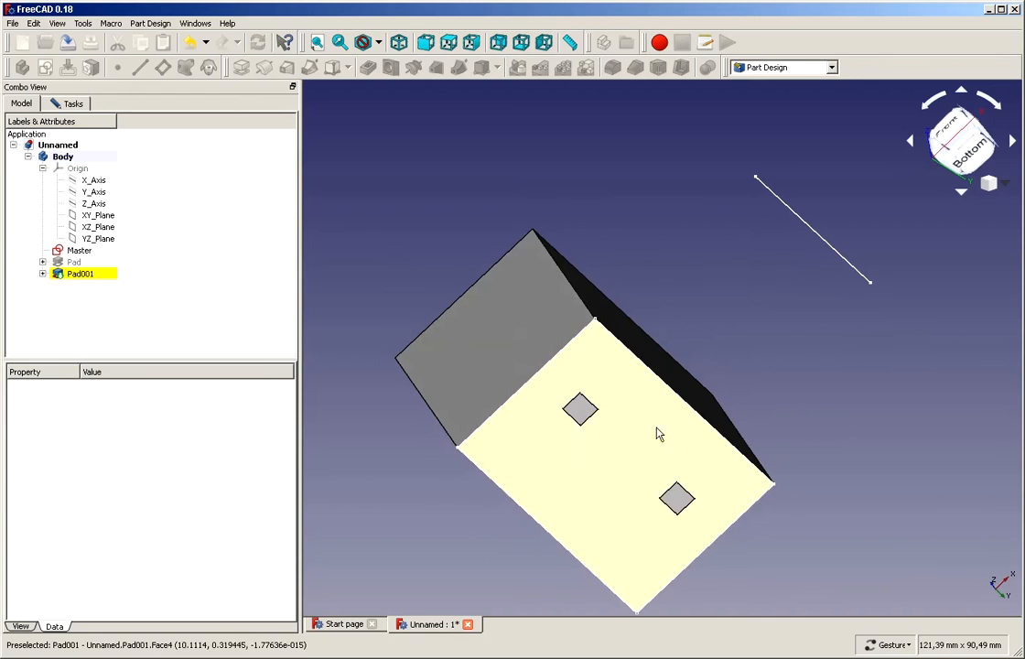
pyautogui.moveTo(724, 323); pyautogui.dragTo(755, 314)
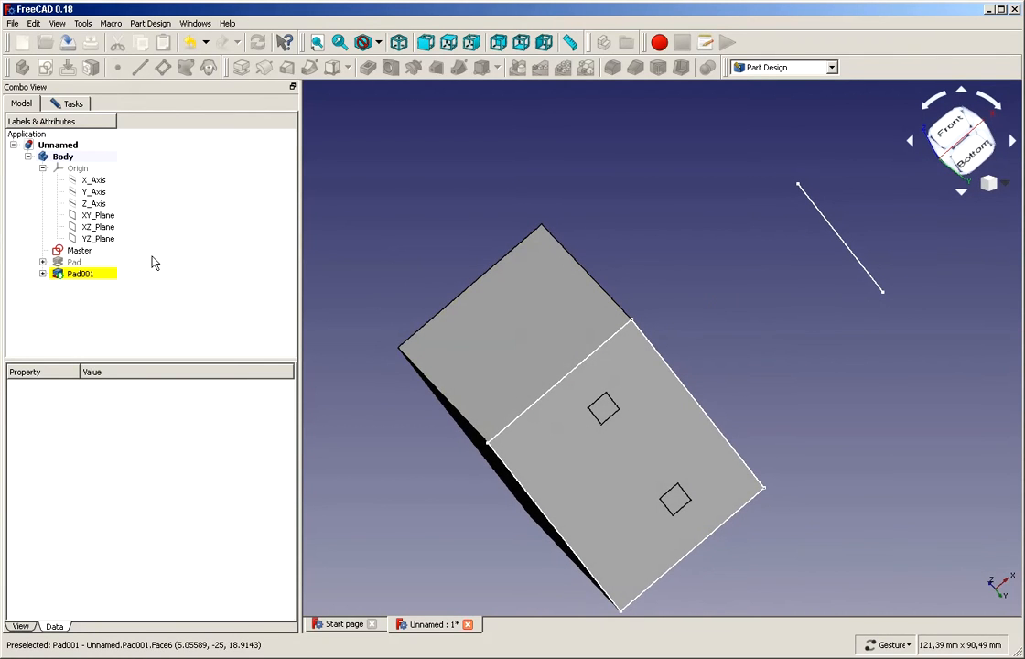
pyautogui.click(42, 273)
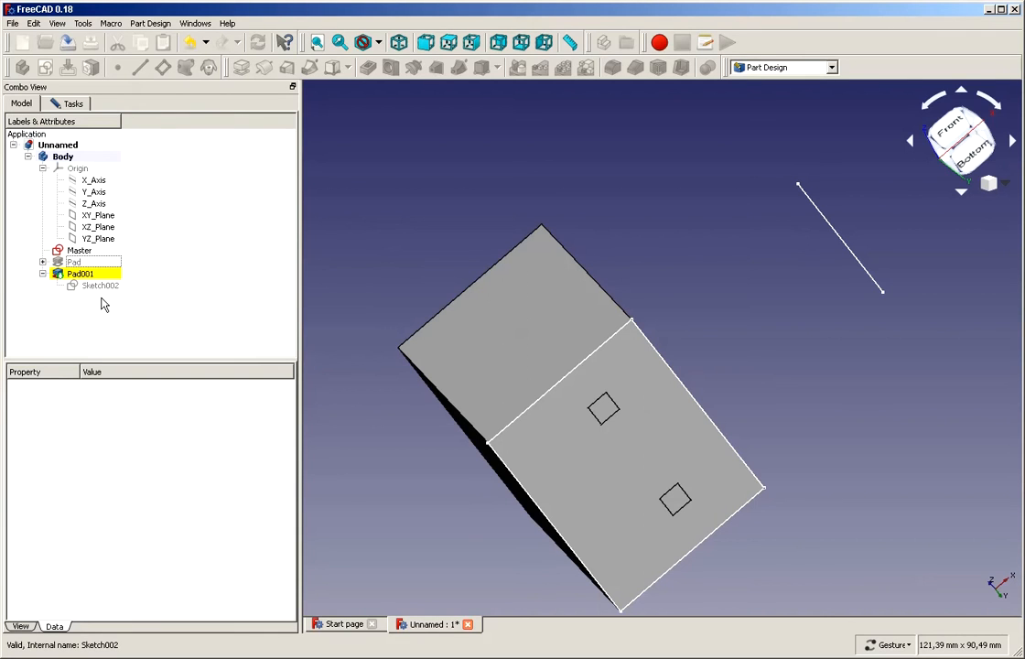
pyautogui.moveTo(688, 314); pyautogui.dragTo(783, 449)
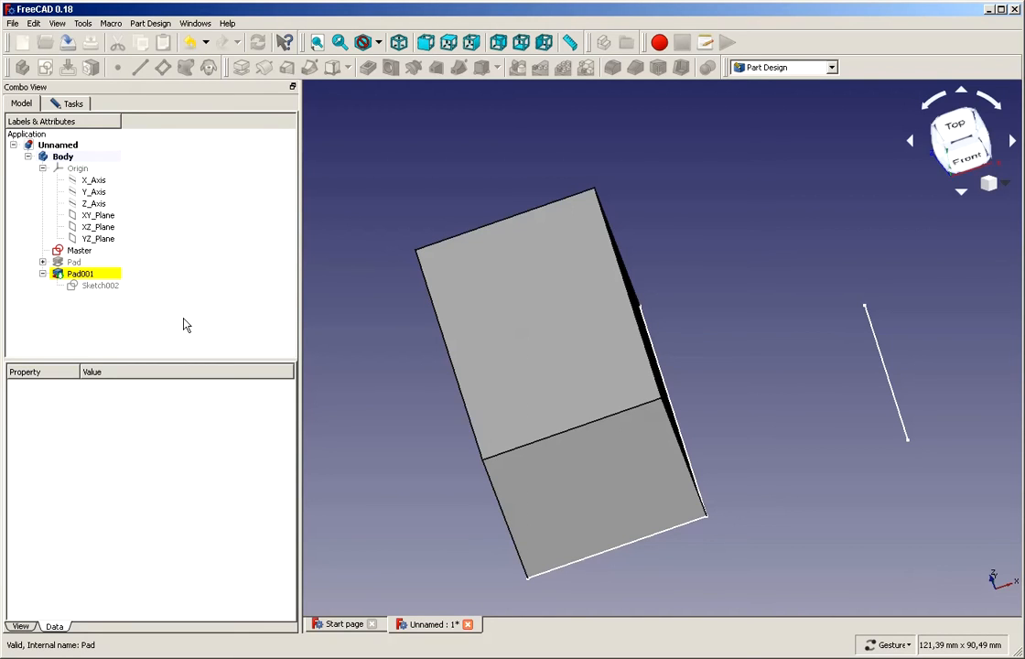
pyautogui.doubleClick(76, 275)
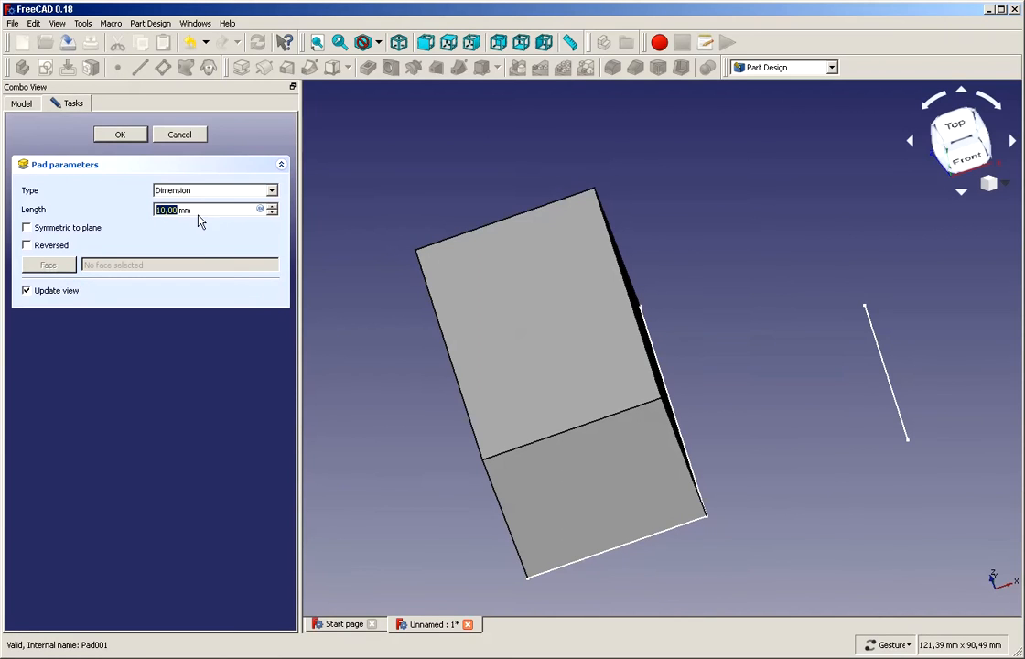
pyautogui.moveTo(197, 208); pyautogui.dragTo(69, 213)
pyautogui.write('100')
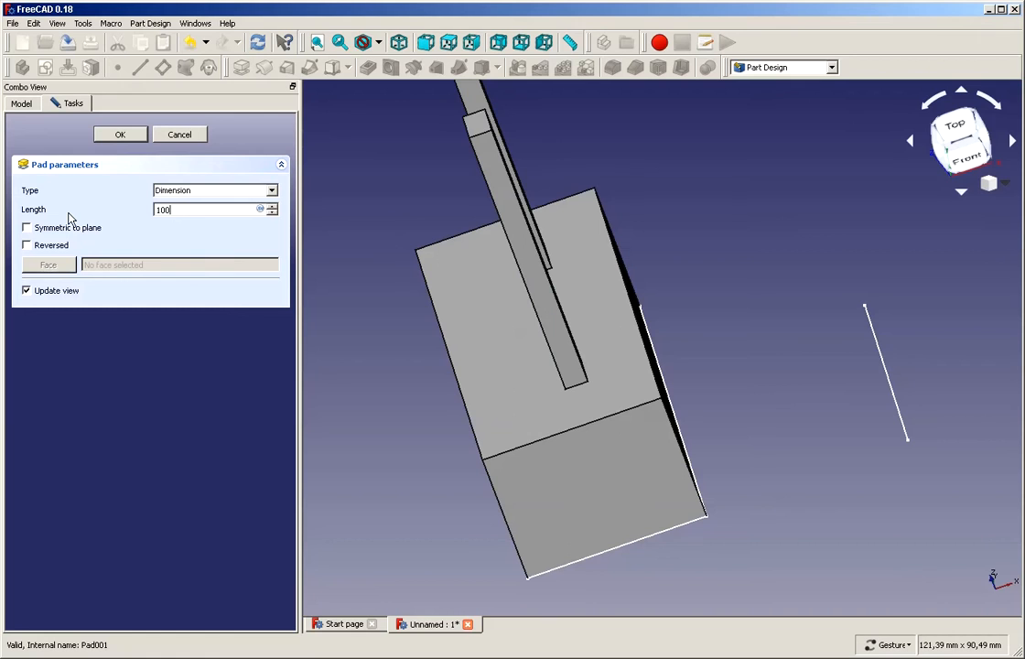
pyautogui.scroll(-3, 368, 258)
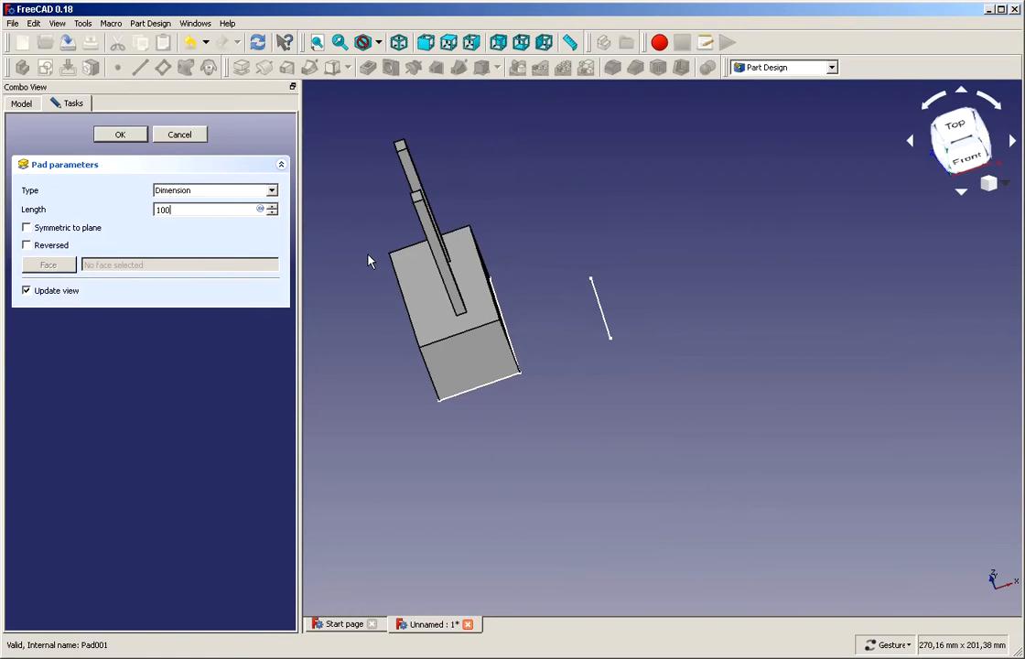
pyautogui.scroll(3, 430, 179)
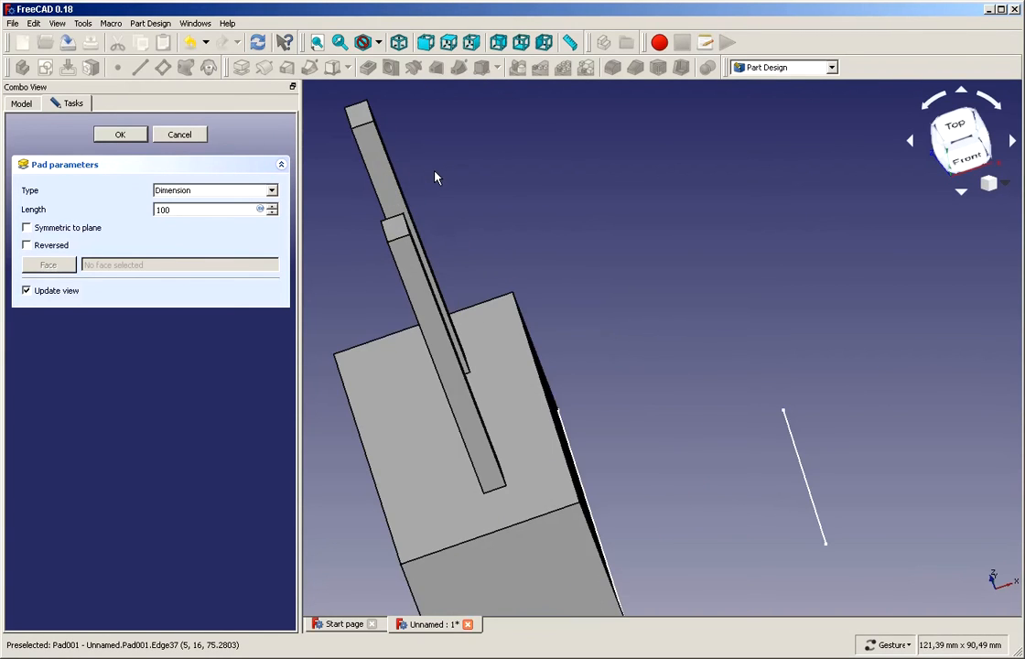
pyautogui.scroll(-1, 436, 179)
pyautogui.scroll(-2, 436, 179)
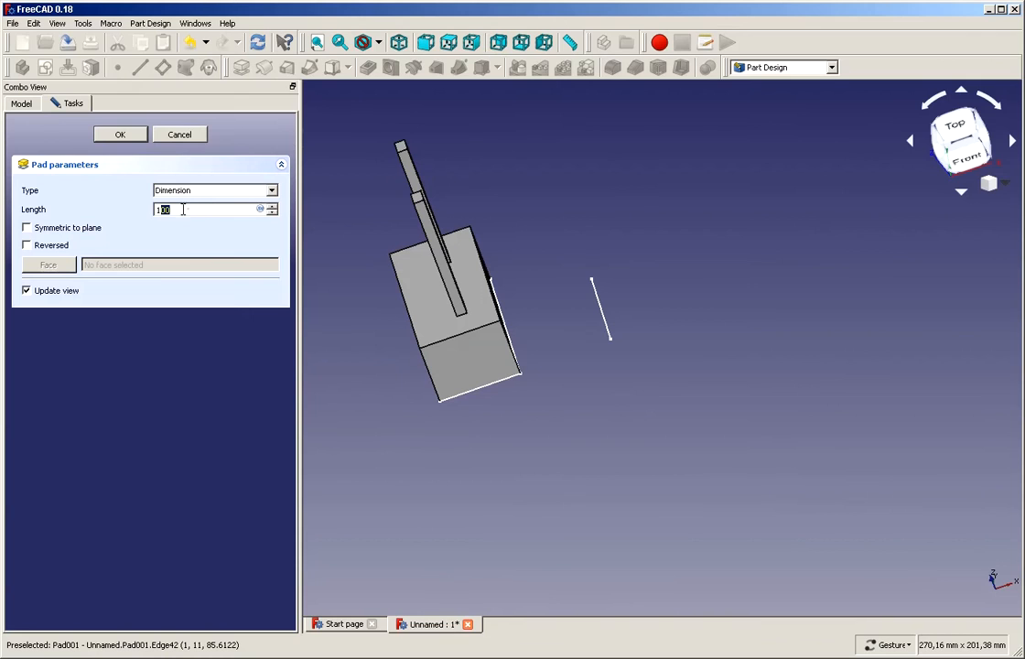
# Reverse the pad's direction and try the Symmetric to plane option, switching that option back off
pyautogui.moveTo(170, 210); pyautogui.dragTo(107, 211)
pyautogui.click(28, 247)
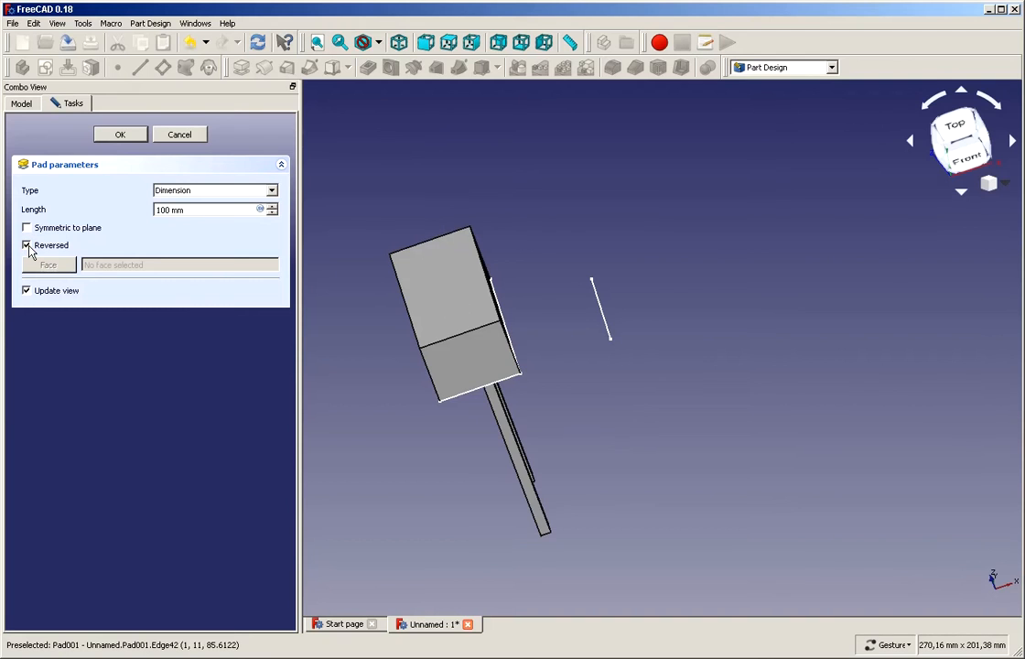
pyautogui.moveTo(453, 449); pyautogui.dragTo(531, 344)
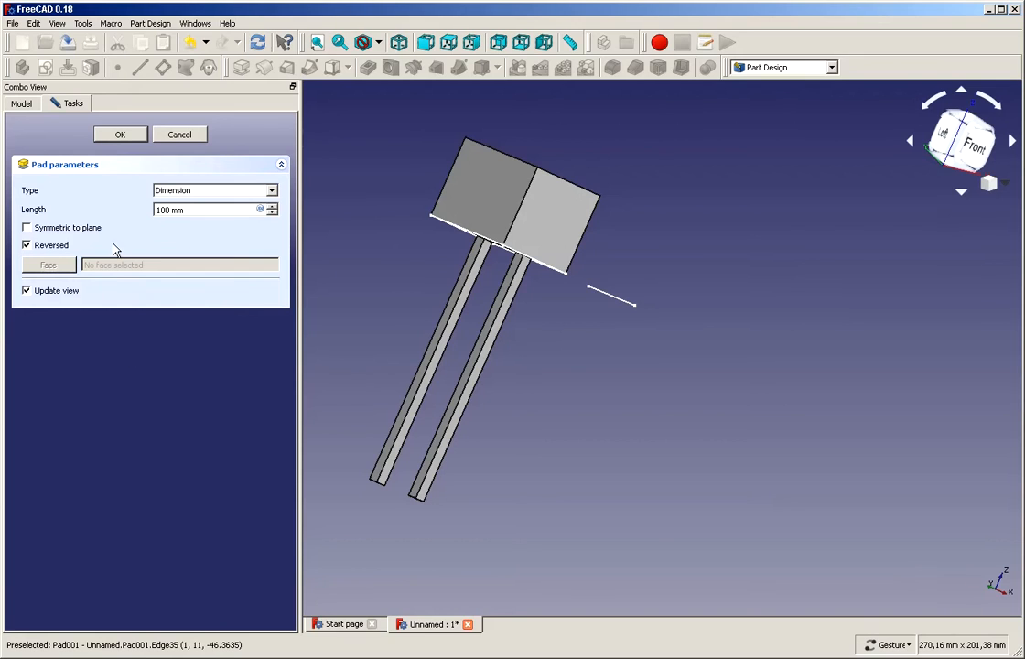
pyautogui.click(27, 228)
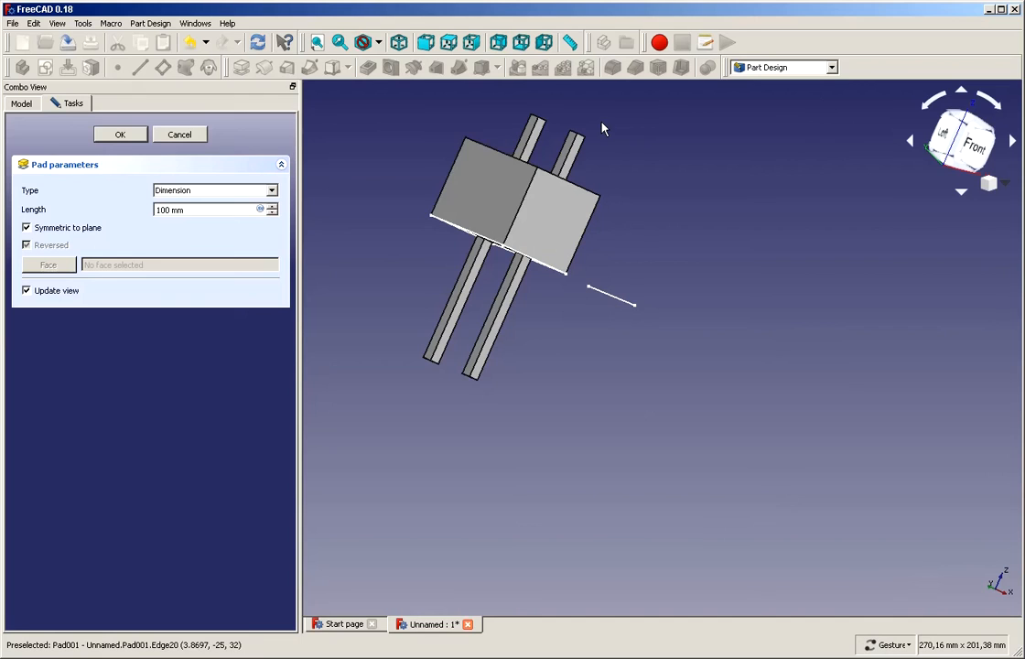
pyautogui.click(28, 228)
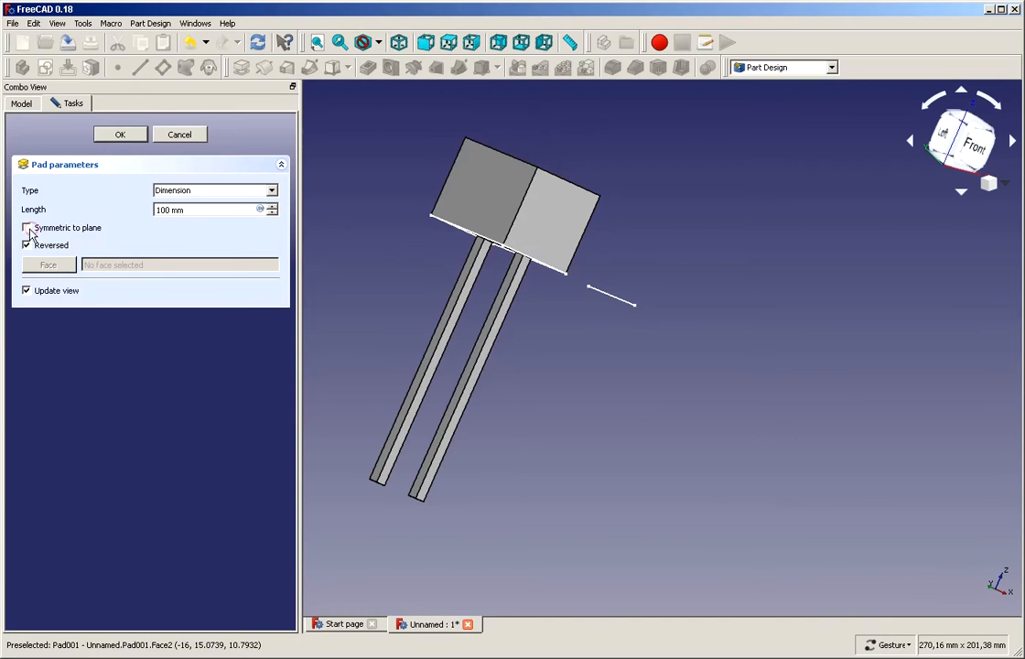
# Set the reversed pad's length to 5 mm and accept the pad parameters
pyautogui.tripleClick(173, 213)
pyautogui.write('5')
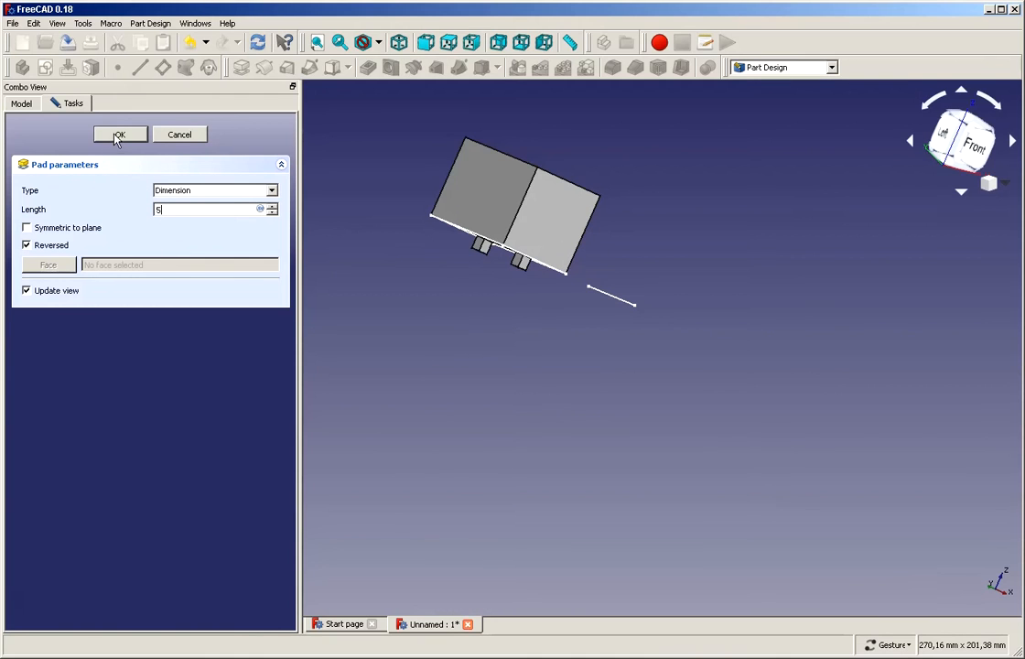
pyautogui.click(118, 136)
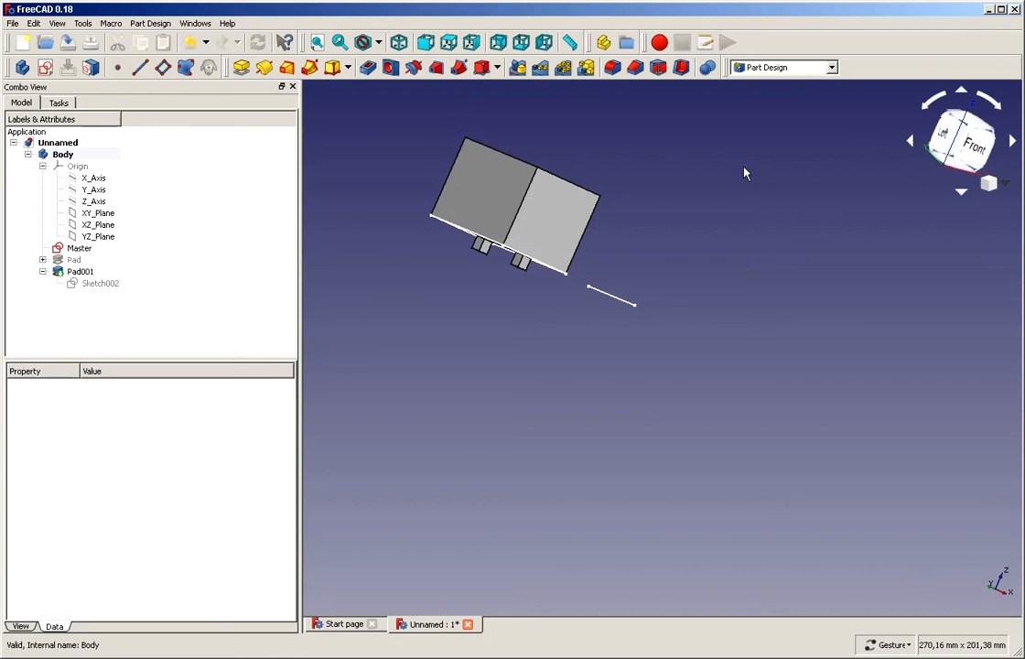
# Create a new sketch in the body on the XY_Plane
pyautogui.moveTo(743, 171); pyautogui.dragTo(586, 151)
pyautogui.moveTo(622, 495); pyautogui.dragTo(599, 264)
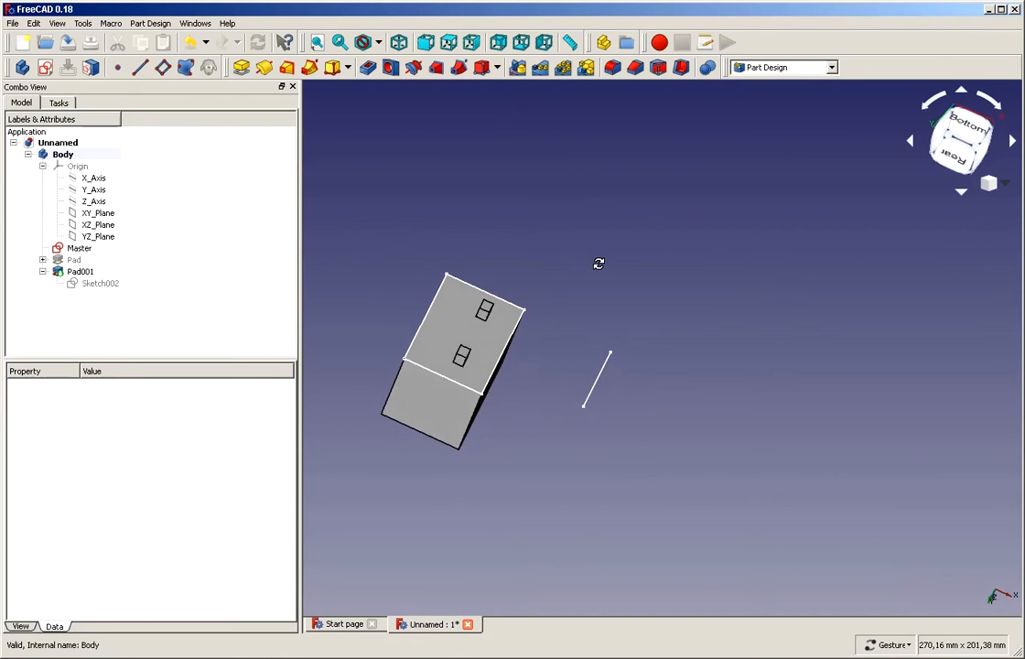
pyautogui.moveTo(450, 252); pyautogui.dragTo(496, 305)
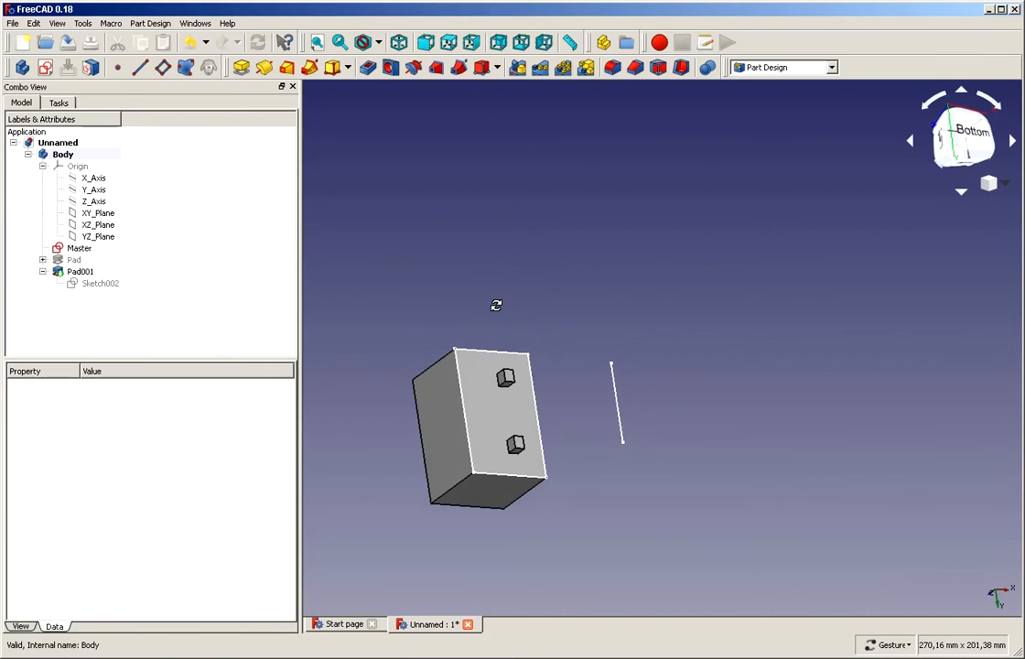
pyautogui.scroll(2, 568, 538)
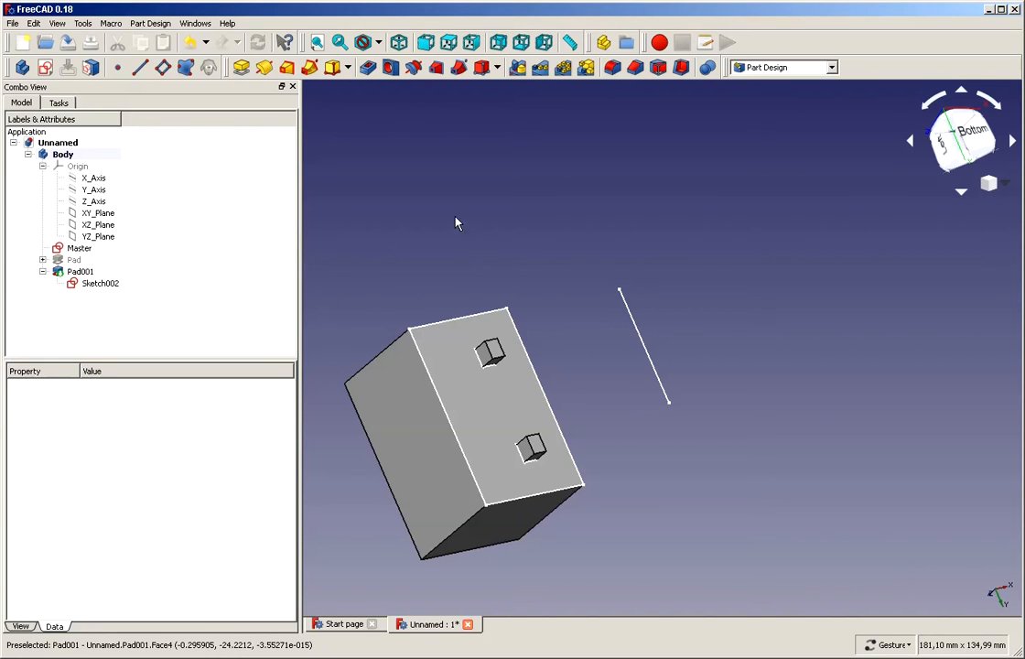
pyautogui.click(45, 67)
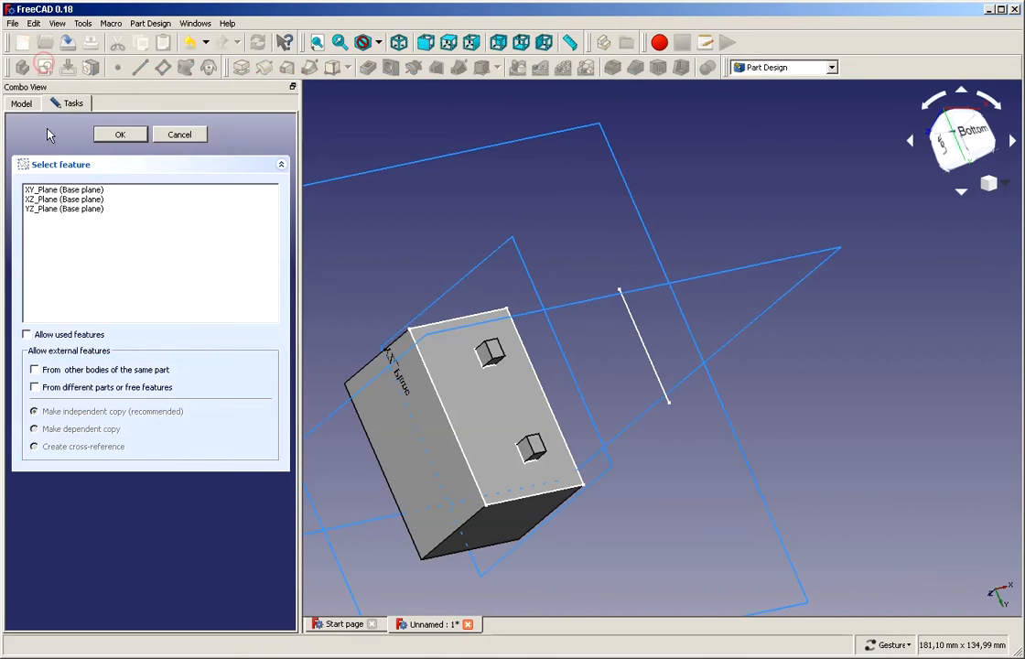
pyautogui.click(53, 185)
pyautogui.click(39, 198)
pyautogui.click(39, 190)
pyautogui.click(97, 149)
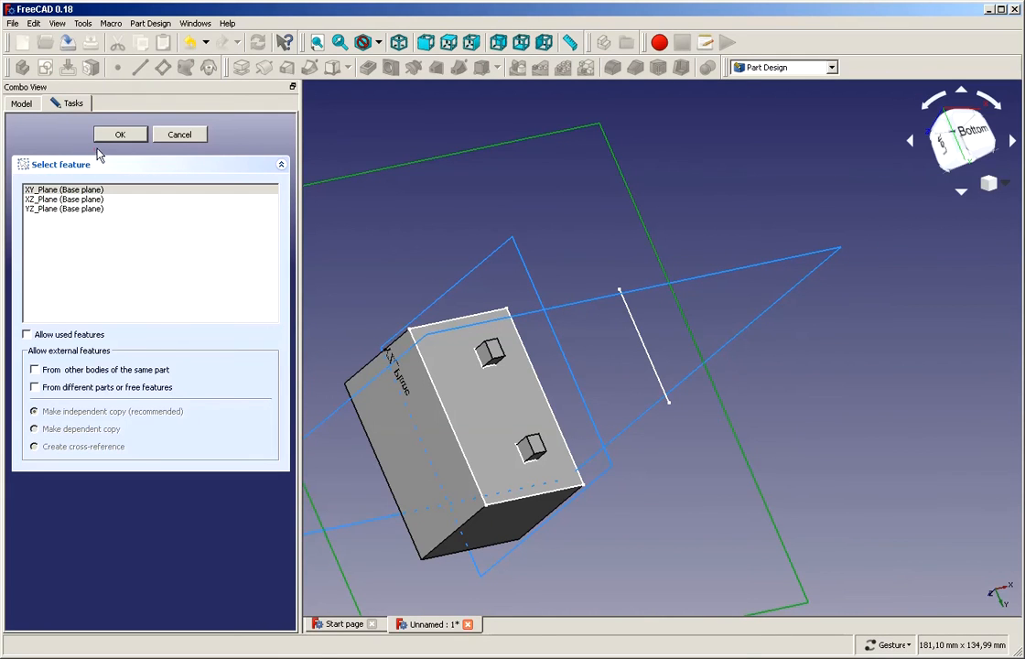
pyautogui.click(100, 134)
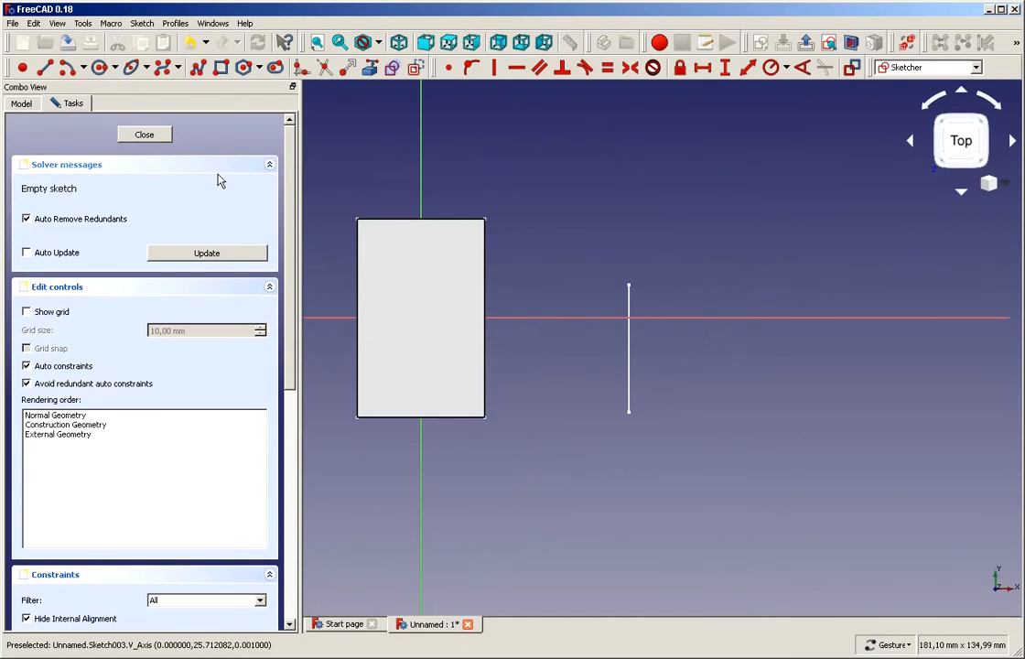
# Hide Pad001 in the model so that only the sketch geometry is shown
pyautogui.click(21, 104)
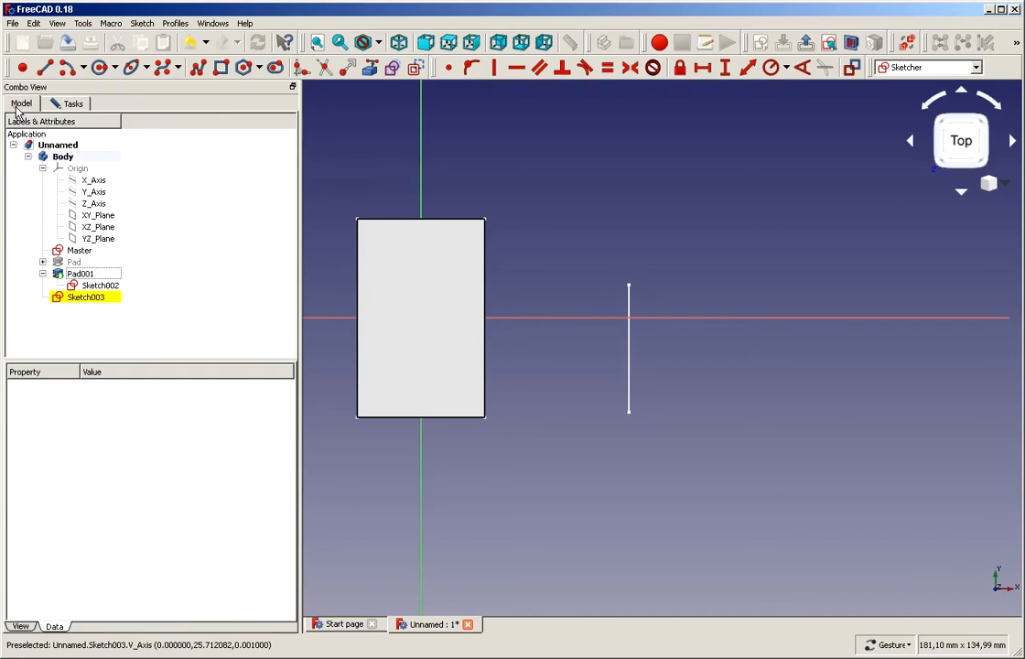
pyautogui.click(97, 275)
pyautogui.press('space')
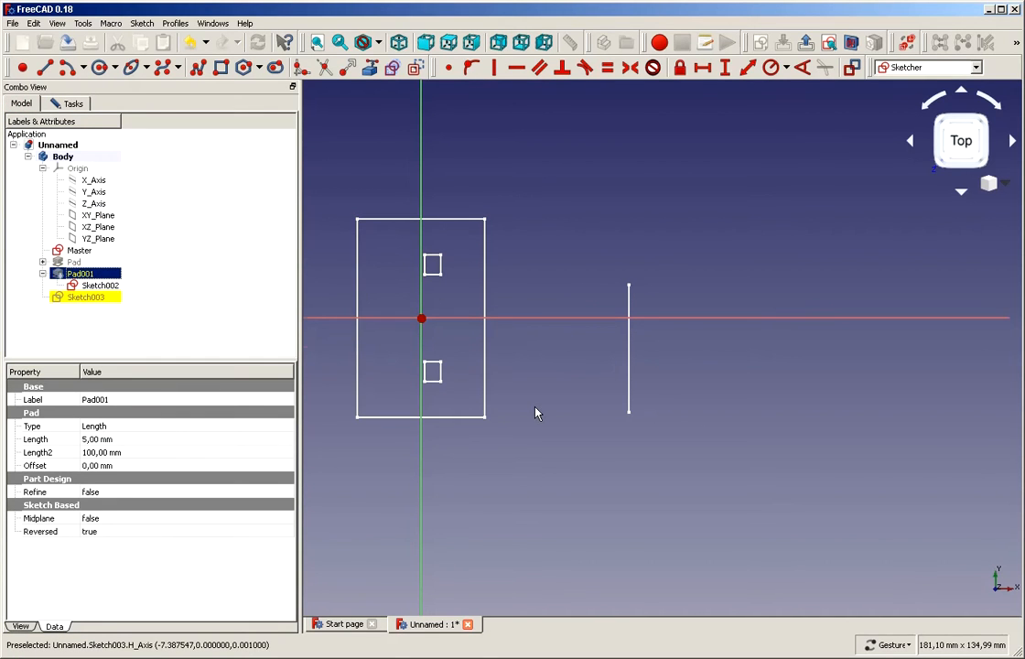
# Toggle the visibility of Sketch002 and the Master sketch off and on to examine which lines belong to each
pyautogui.scroll(-2, 535, 412)
pyautogui.click(100, 286)
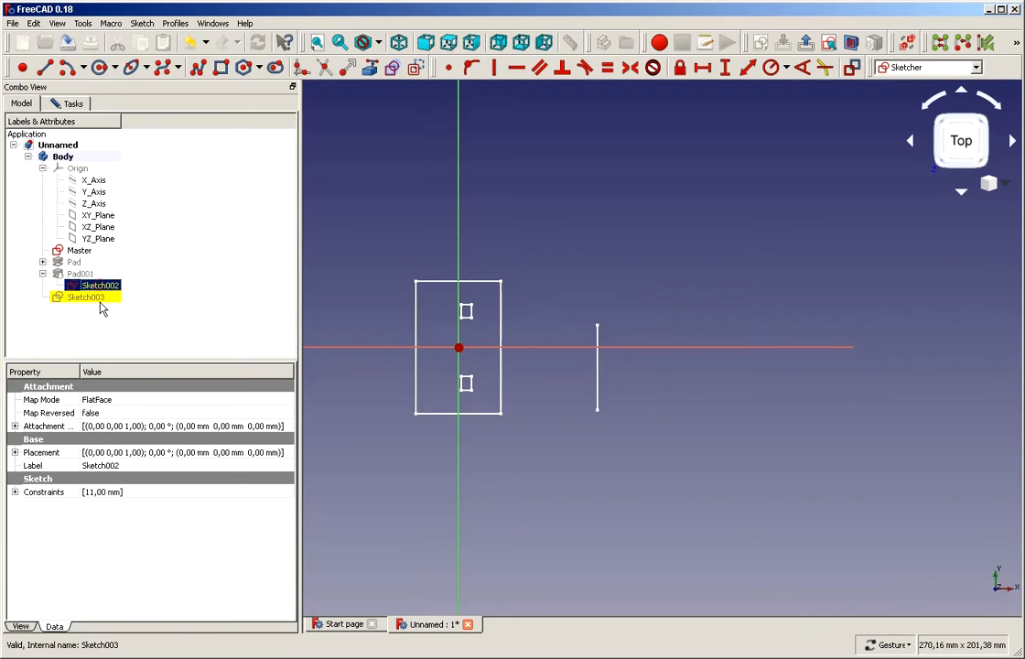
pyautogui.press('space')
pyautogui.press('space')
pyautogui.click(80, 252)
pyautogui.press('space')
pyautogui.press('space')
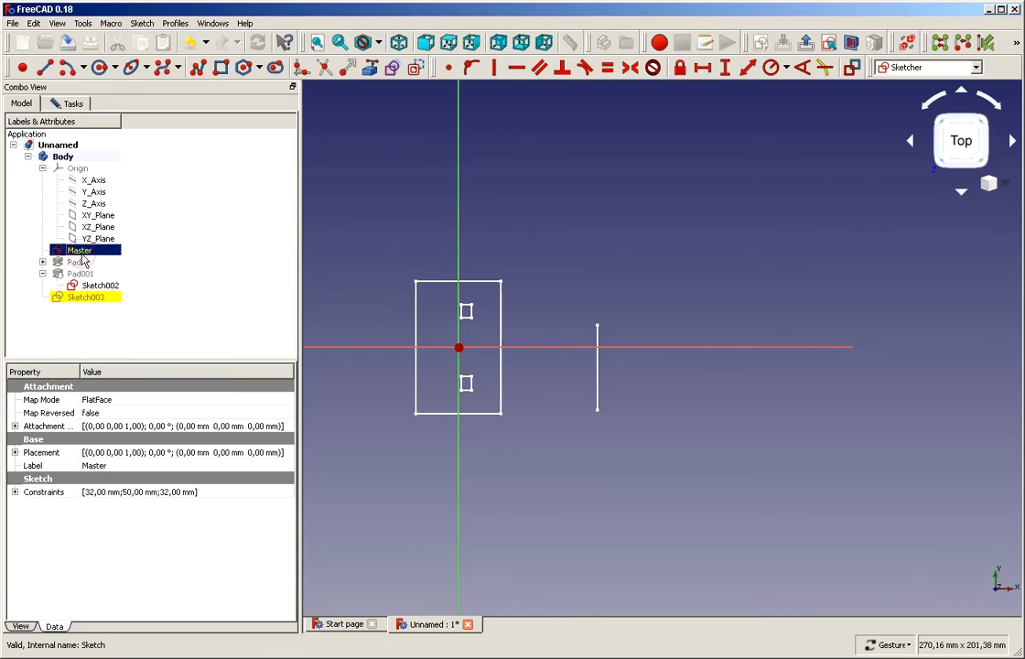
pyautogui.click(99, 286)
pyautogui.press('space')
pyautogui.press('space')
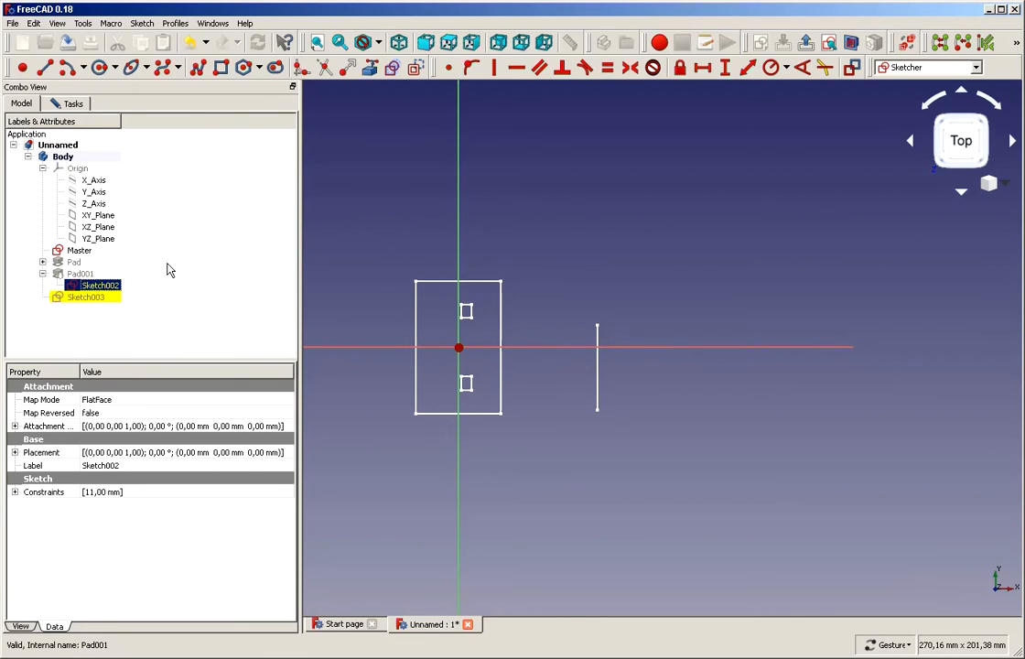
# Link the right vertical edge of the large rectangle into the new sketch as external geometry
pyautogui.scroll(2, 432, 302)
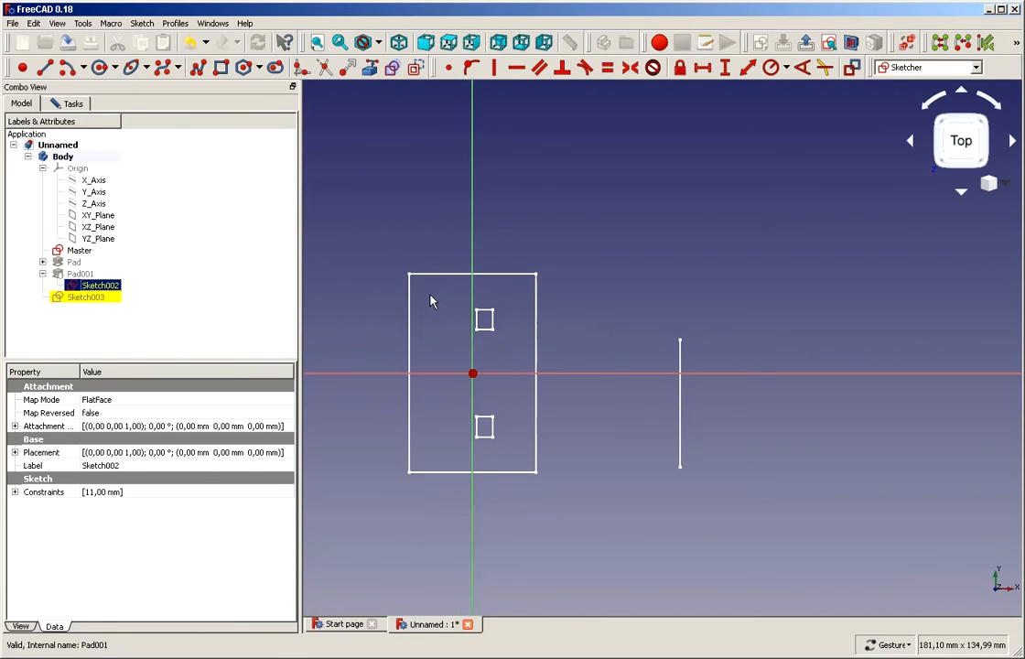
pyautogui.scroll(2, 584, 315)
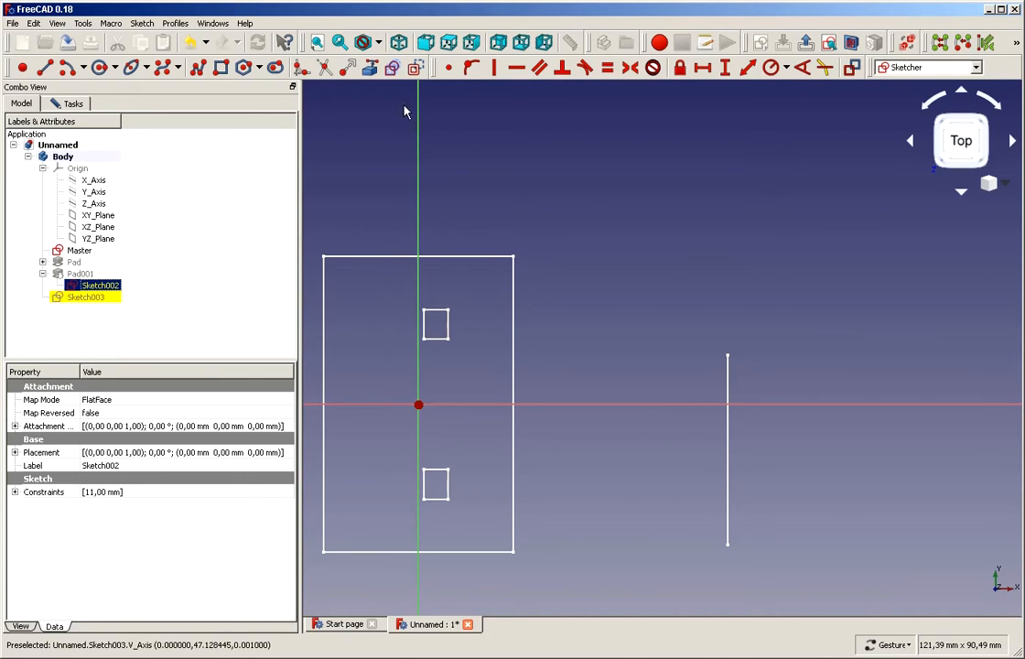
pyautogui.click(370, 70)
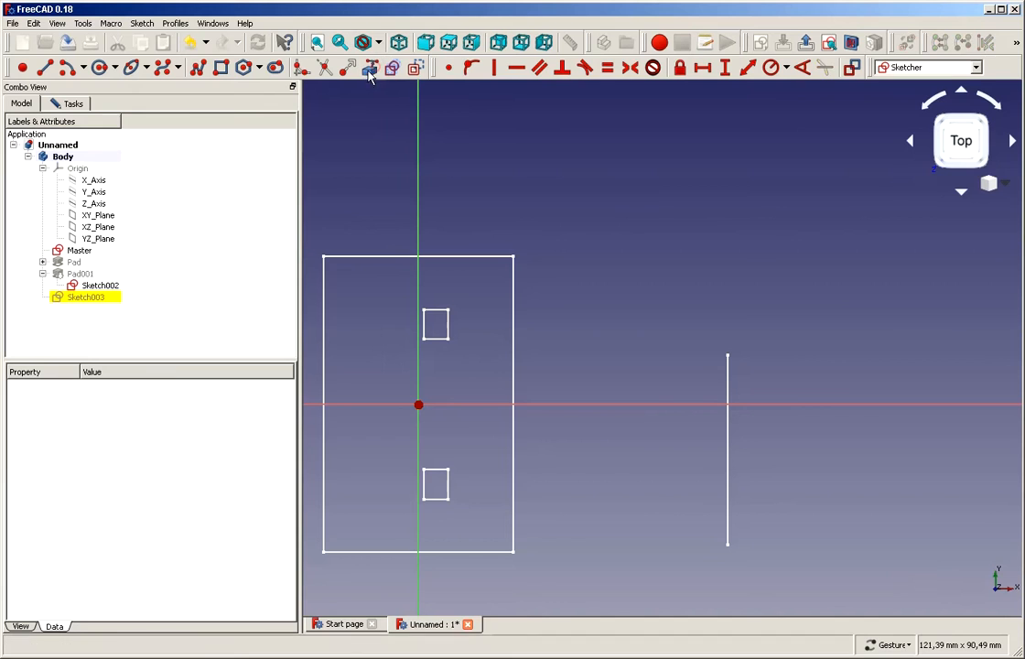
pyautogui.click(511, 311)
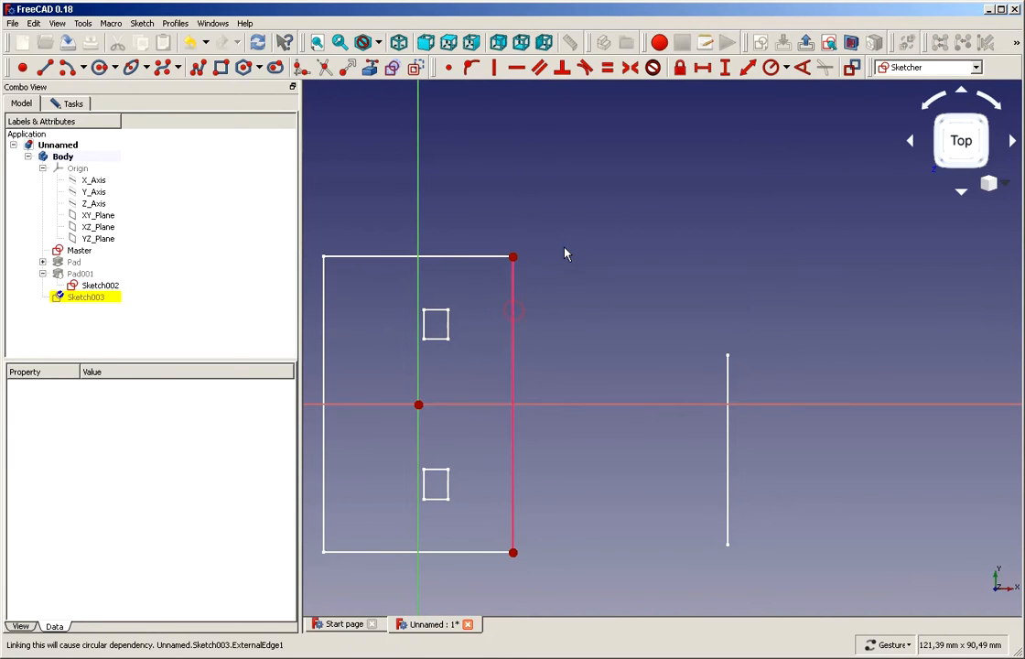
# Draw two tall, overlapping rectangles around the external edge, both extending past its upper and lower ends
pyautogui.click(221, 66)
pyautogui.click(481, 220)
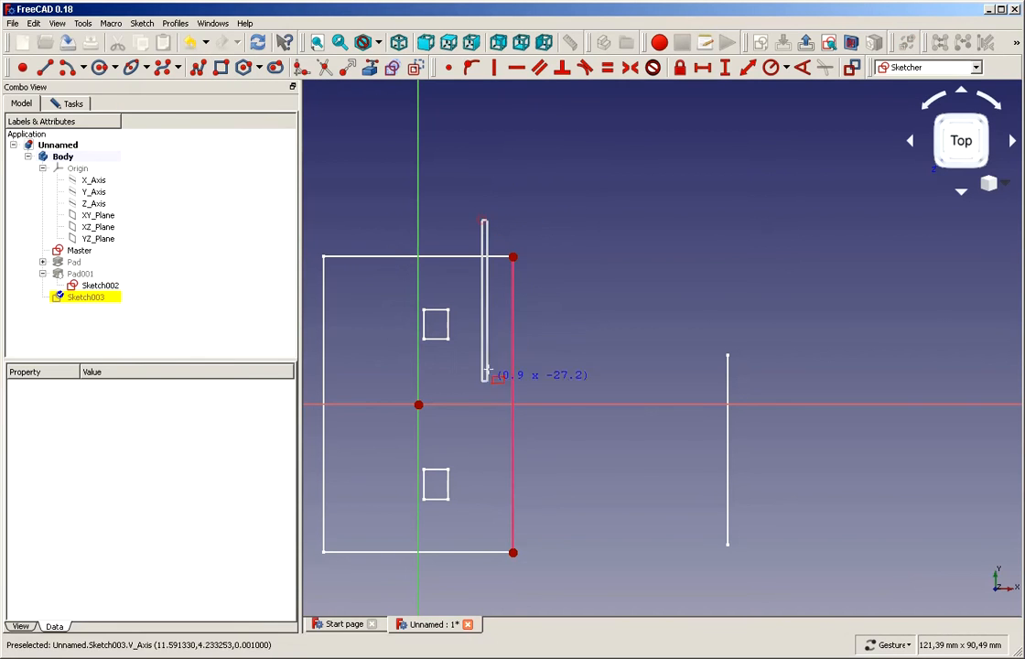
pyautogui.click(546, 587)
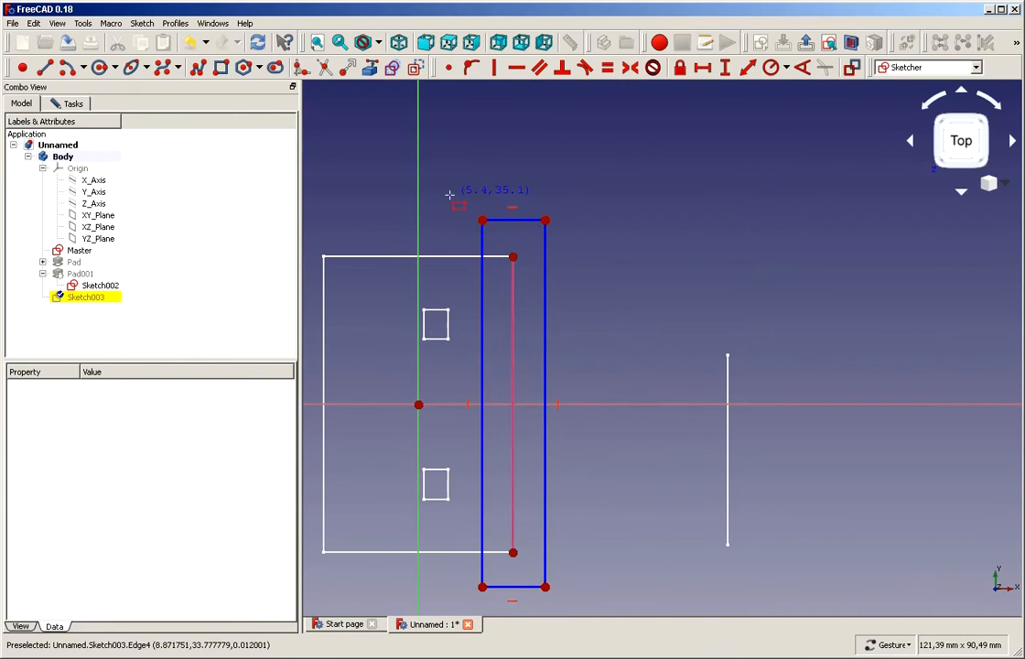
pyautogui.click(449, 196)
pyautogui.click(529, 606)
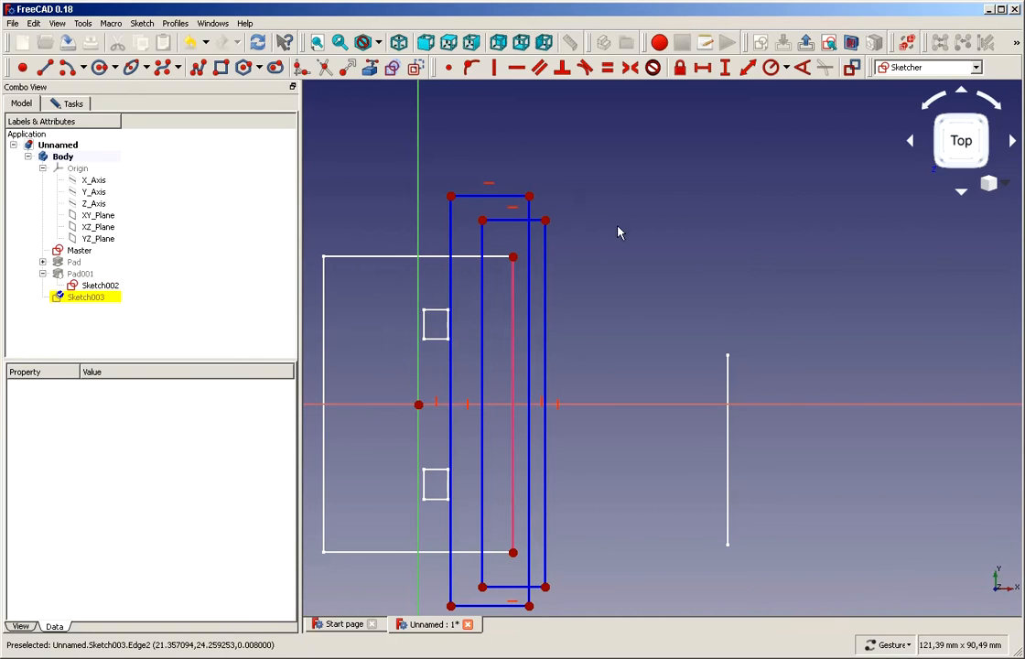
# Constrain the upper right corners of both rectangles vertically in line with the external edge's upper endpoint
pyautogui.click(513, 257)
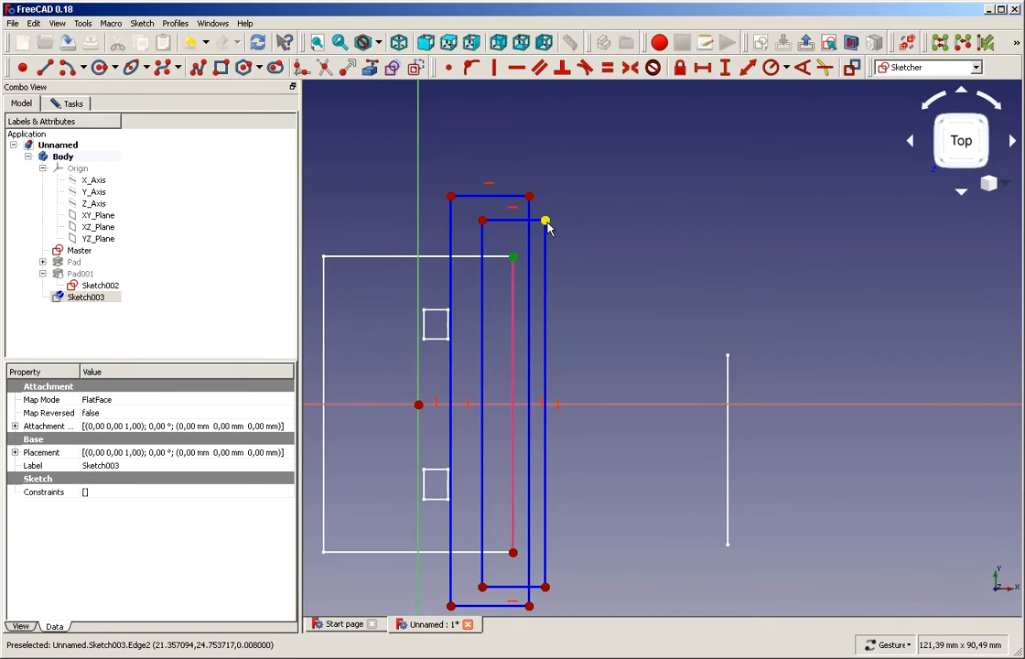
pyautogui.click(546, 221)
pyautogui.click(530, 197)
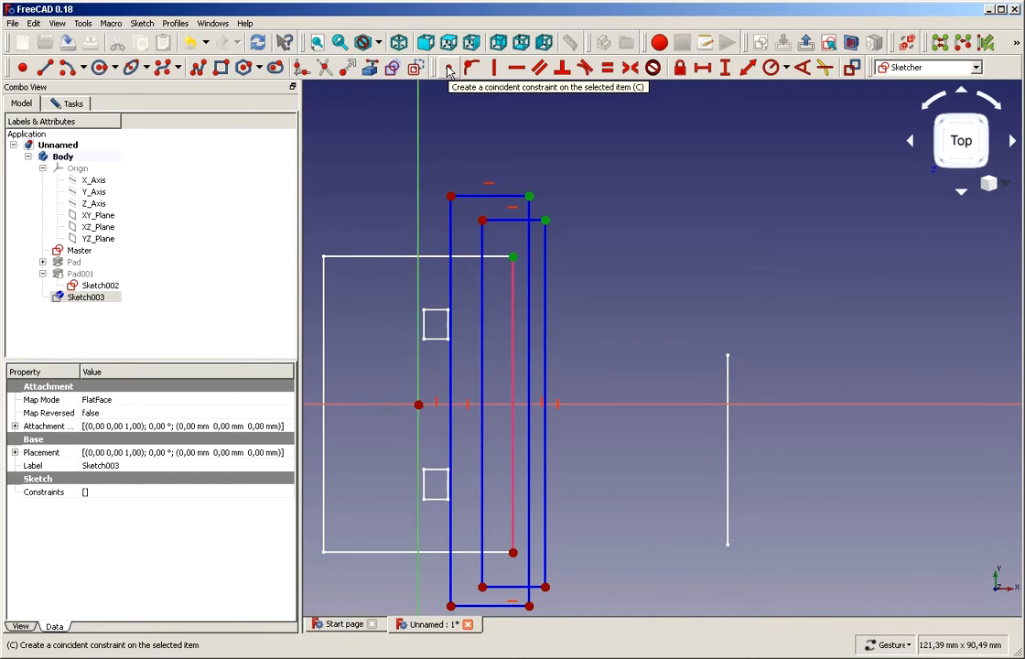
pyautogui.click(496, 71)
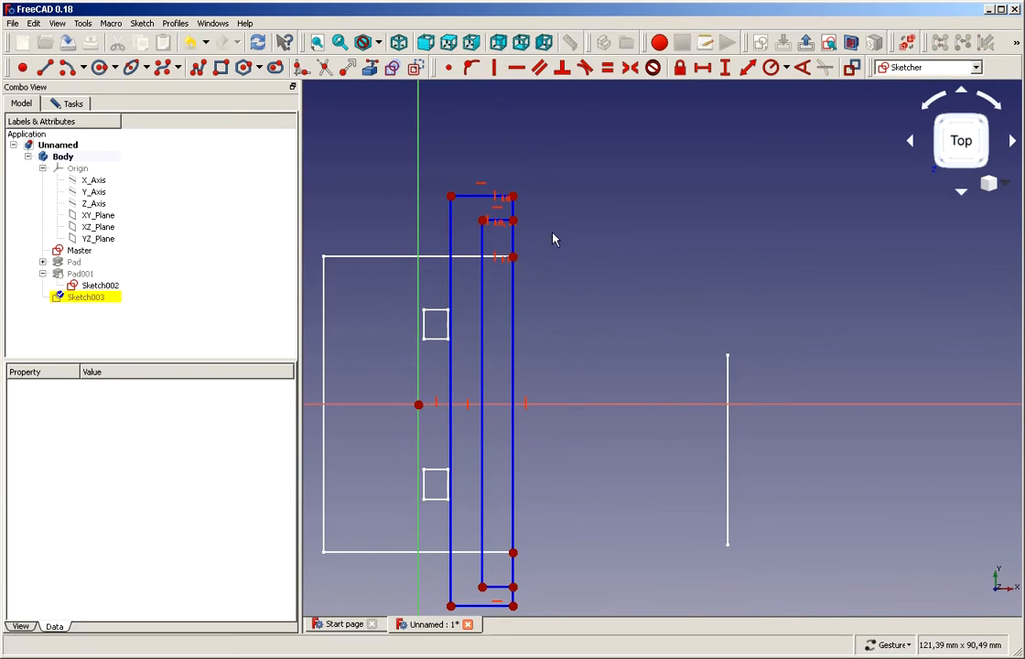
# Set the outer rectangle's width to 18 mm with a horizontal distance constraint on its upper edge
pyautogui.click(486, 197)
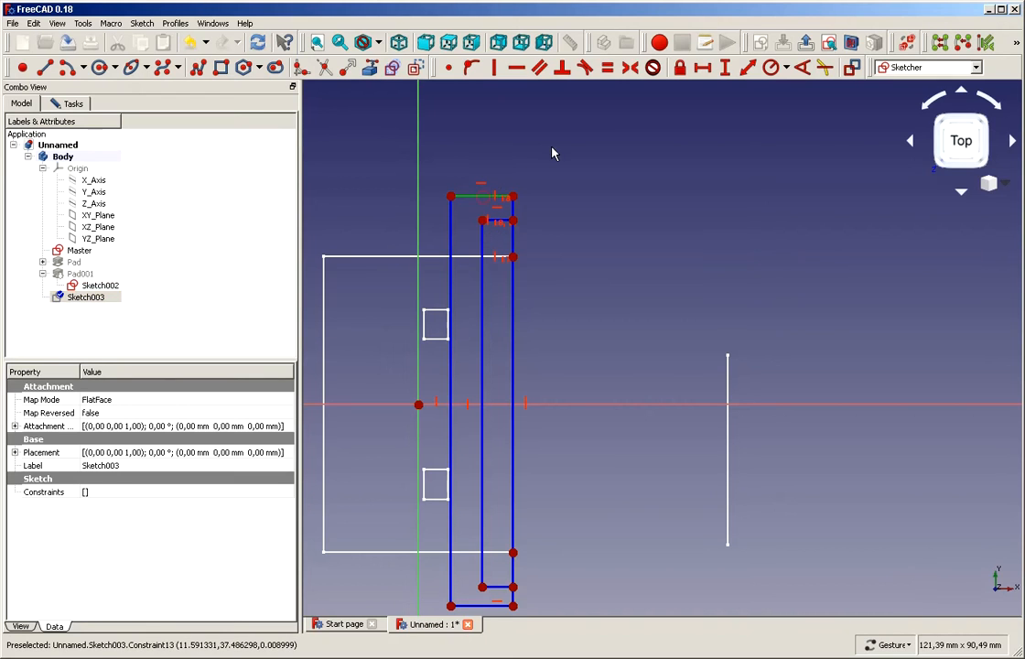
pyautogui.click(705, 72)
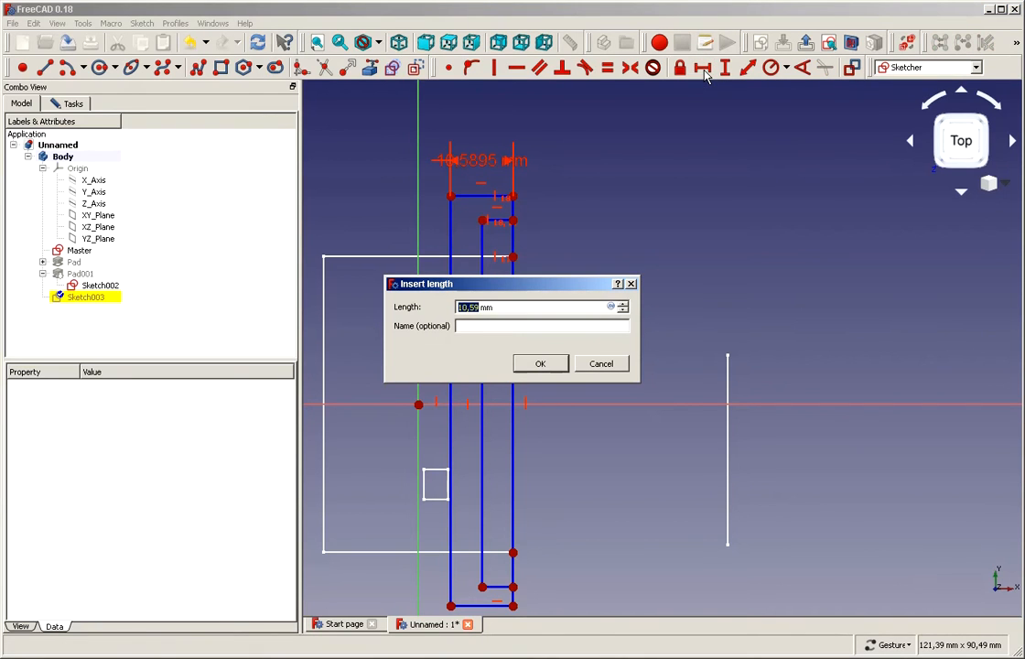
pyautogui.write('18')
pyautogui.press('Return')
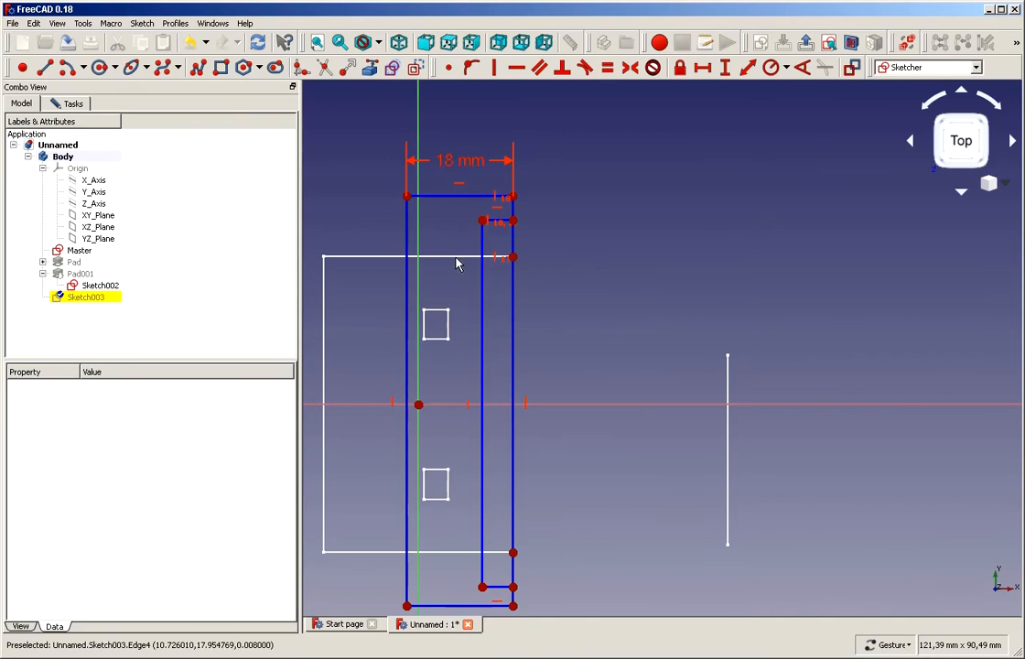
# Set the inner rectangle's width to 4 mm and move its dimension label above the outer rectangle's width dimension
pyautogui.click(494, 222)
pyautogui.scroll(3, 495, 218)
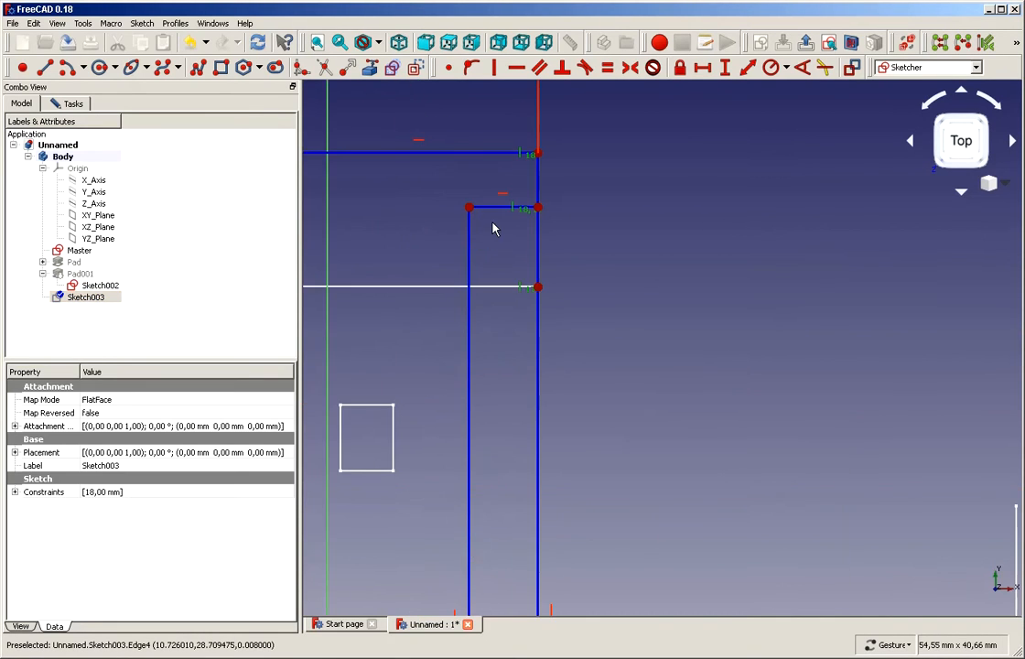
pyautogui.click(702, 67)
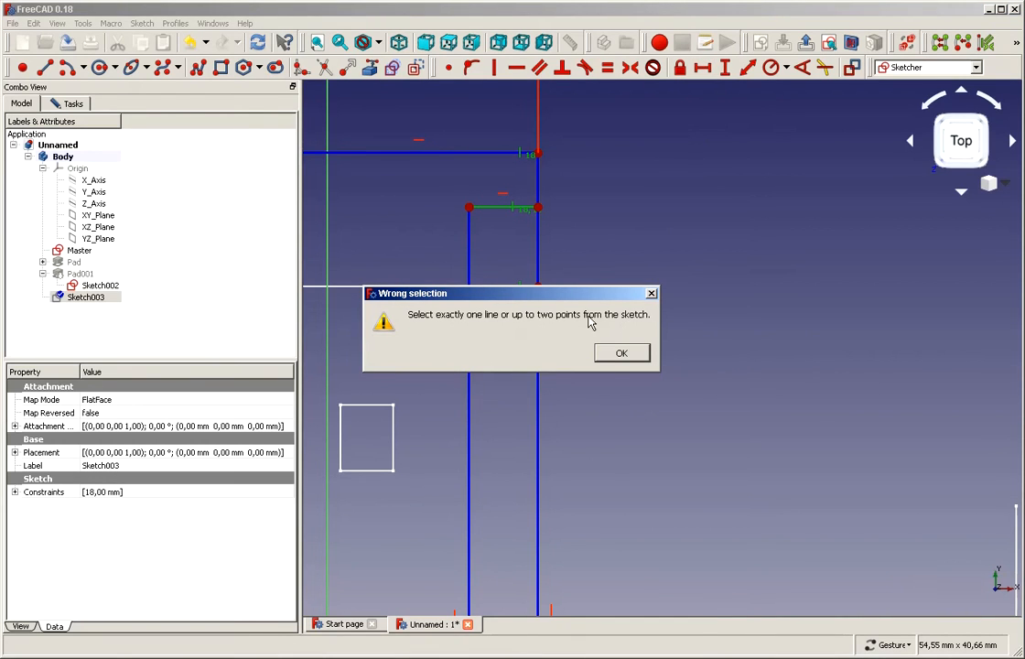
pyautogui.click(615, 353)
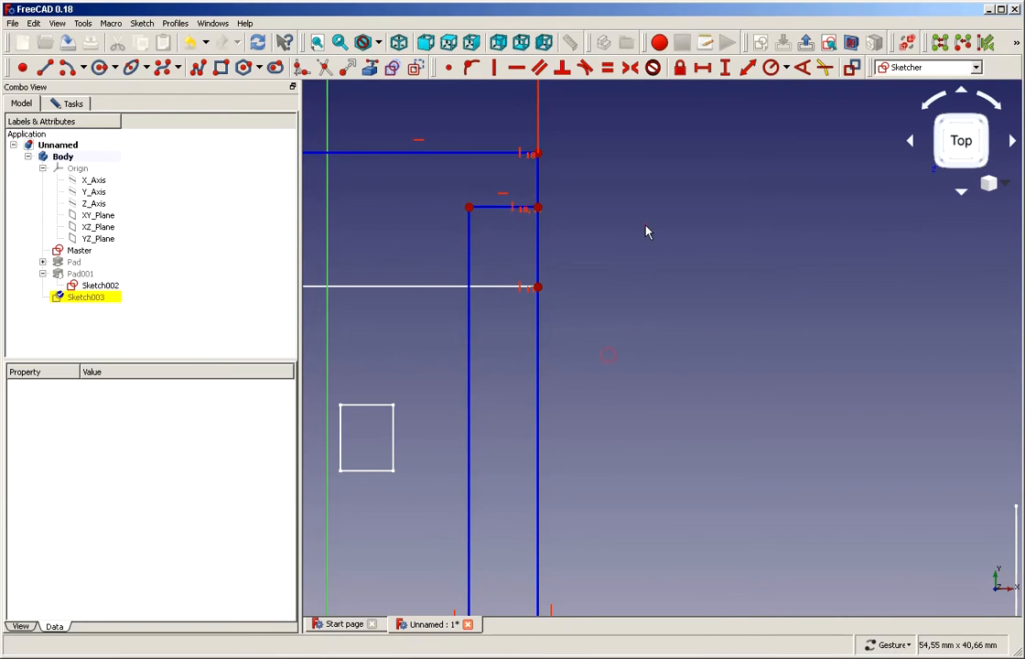
pyautogui.click(494, 210)
pyautogui.click(702, 69)
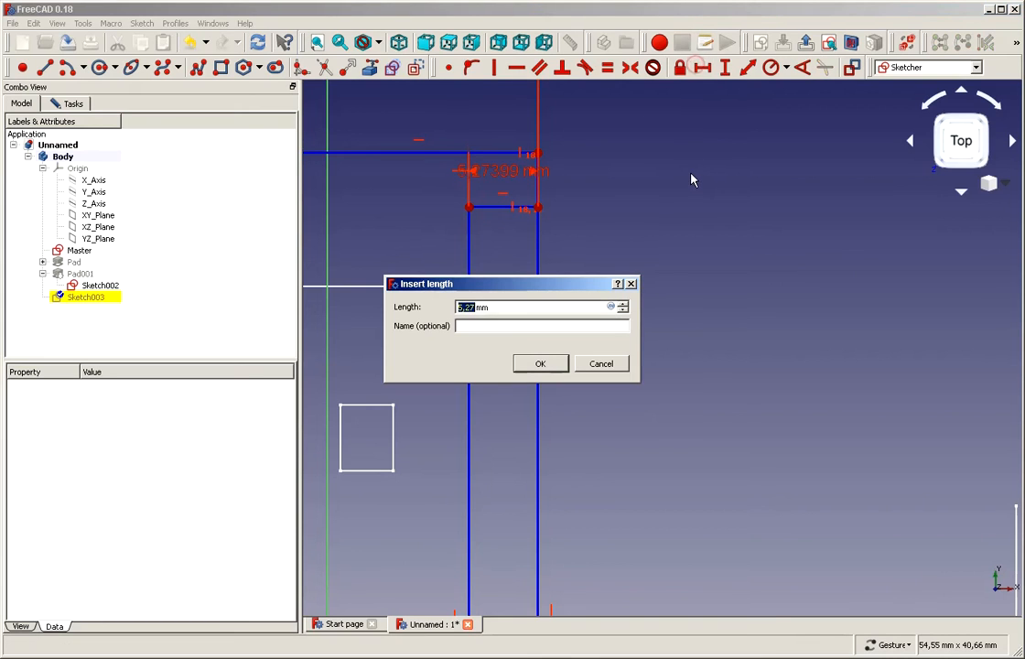
pyautogui.write('4')
pyautogui.click(560, 365)
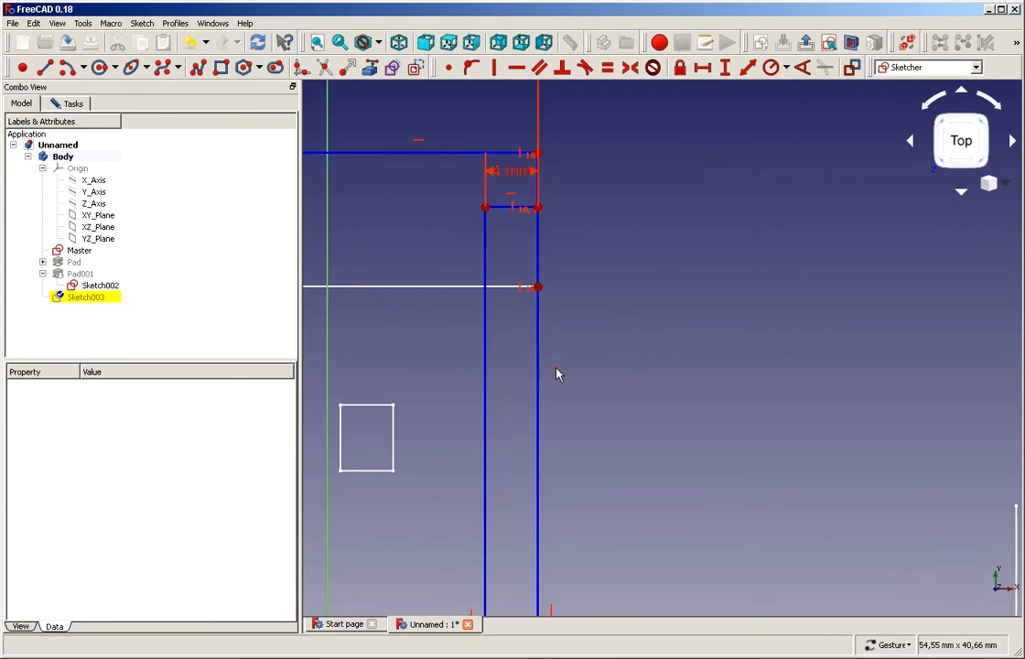
pyautogui.scroll(-5, 659, 240)
pyautogui.scroll(5, 659, 238)
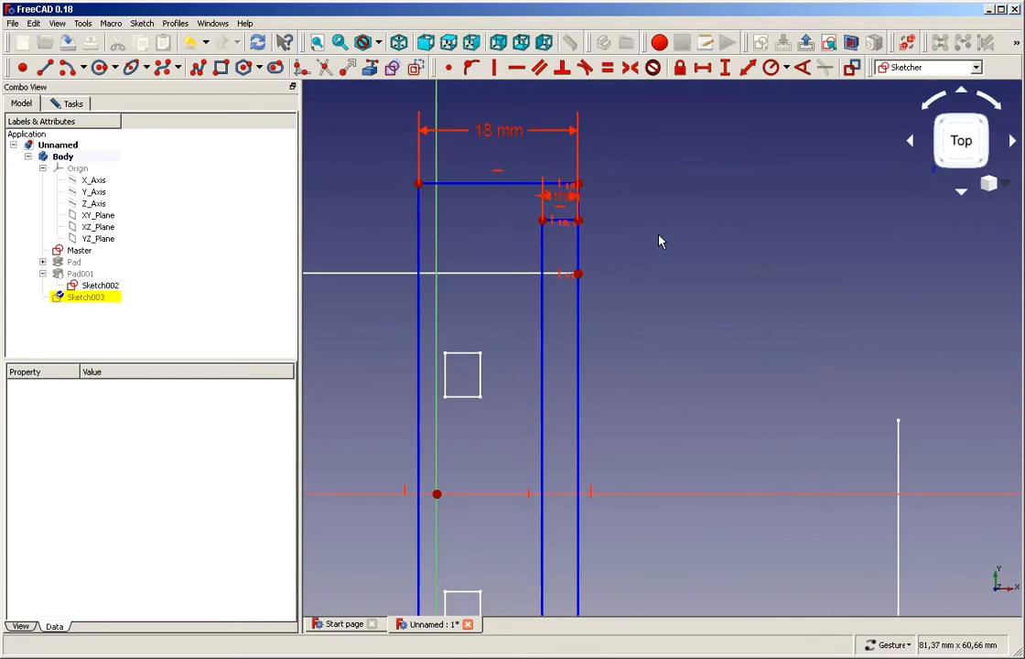
pyautogui.moveTo(565, 213); pyautogui.dragTo(497, 106)
pyautogui.scroll(-3, 661, 165)
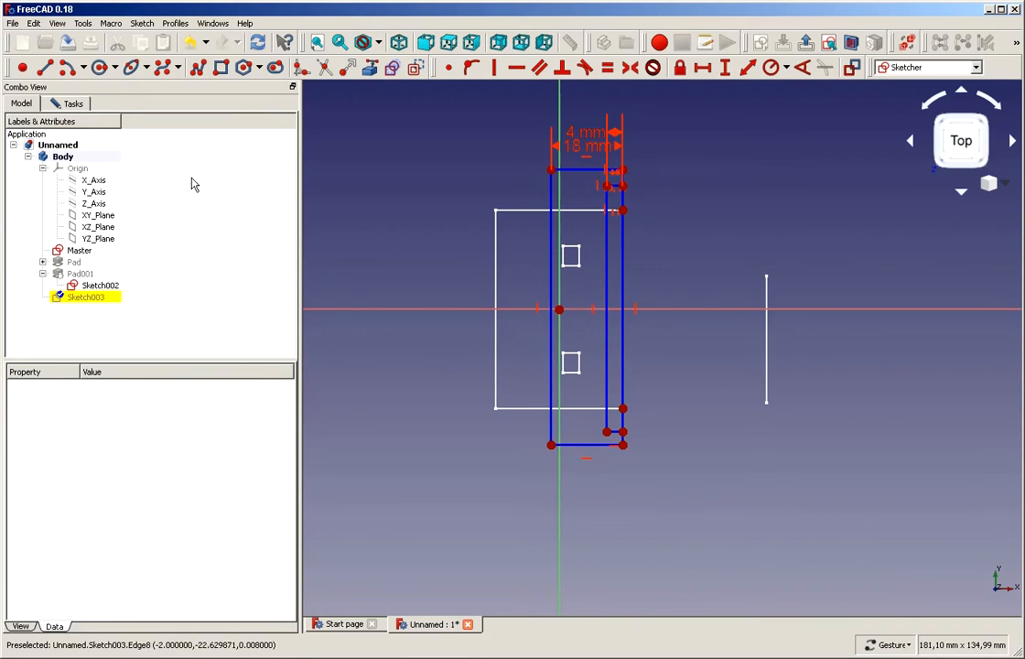
# Dimension the outer rectangle's height at its drawn length and move that constraint to the other virtual space
pyautogui.click(60, 104)
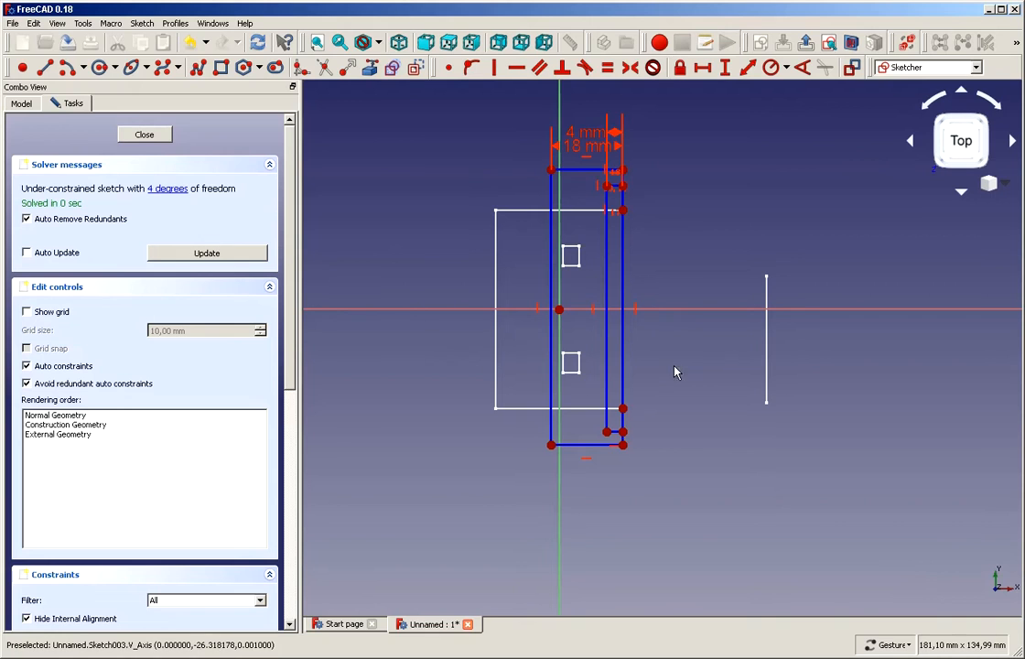
pyautogui.click(551, 396)
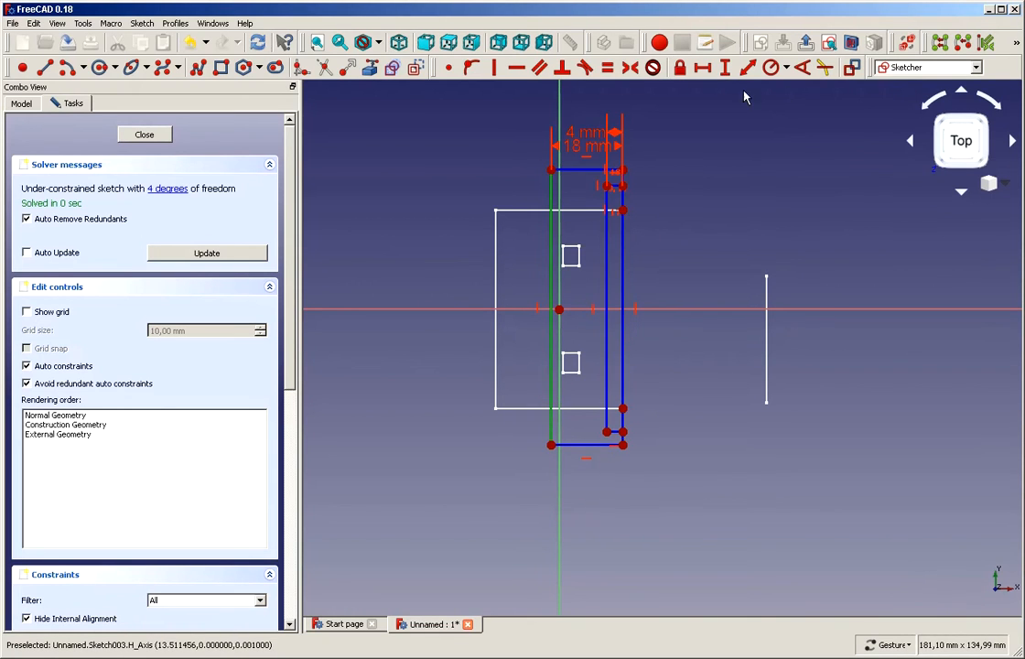
pyautogui.click(724, 68)
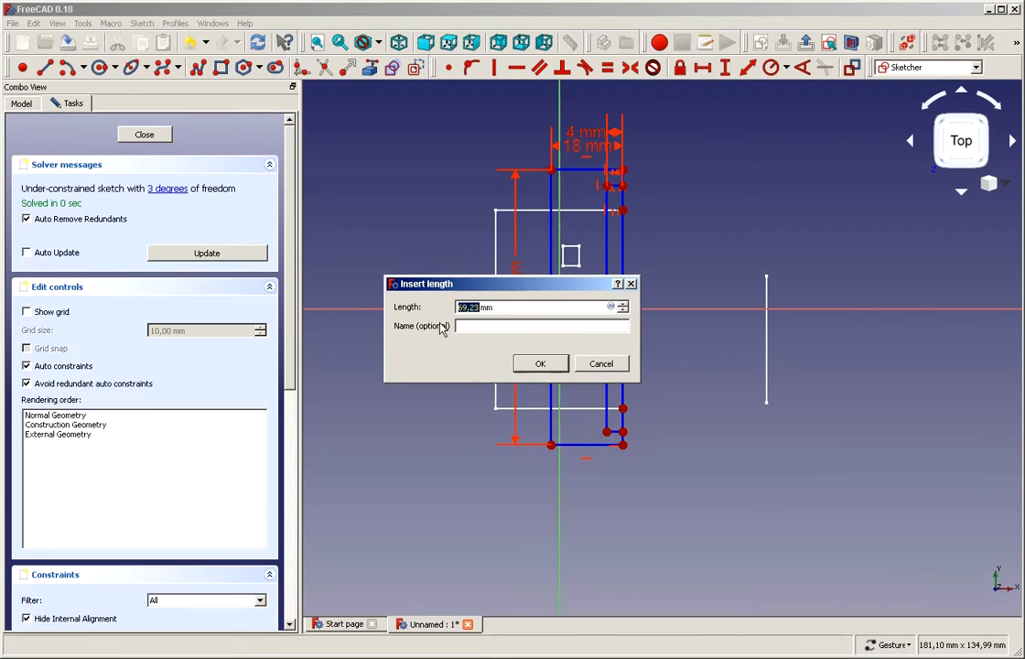
pyautogui.click(531, 364)
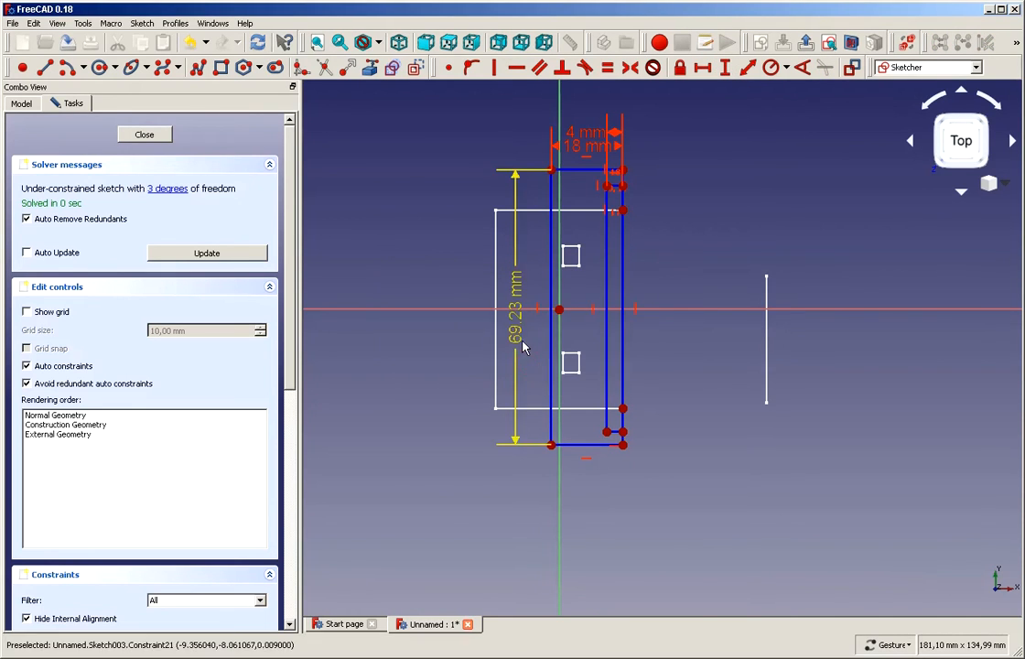
pyautogui.click(522, 345)
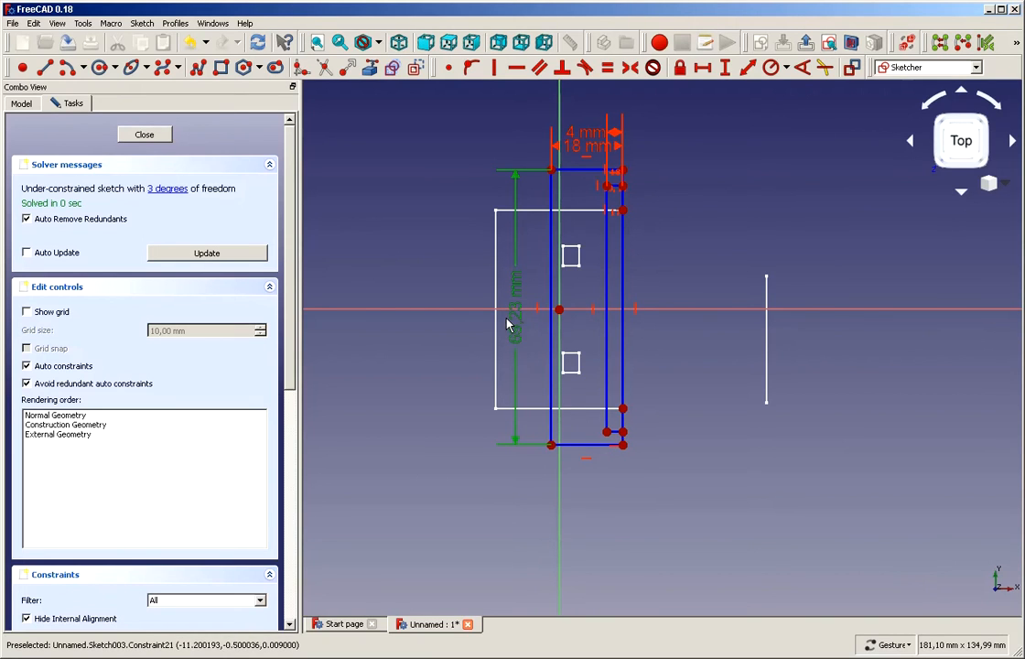
pyautogui.click(906, 43)
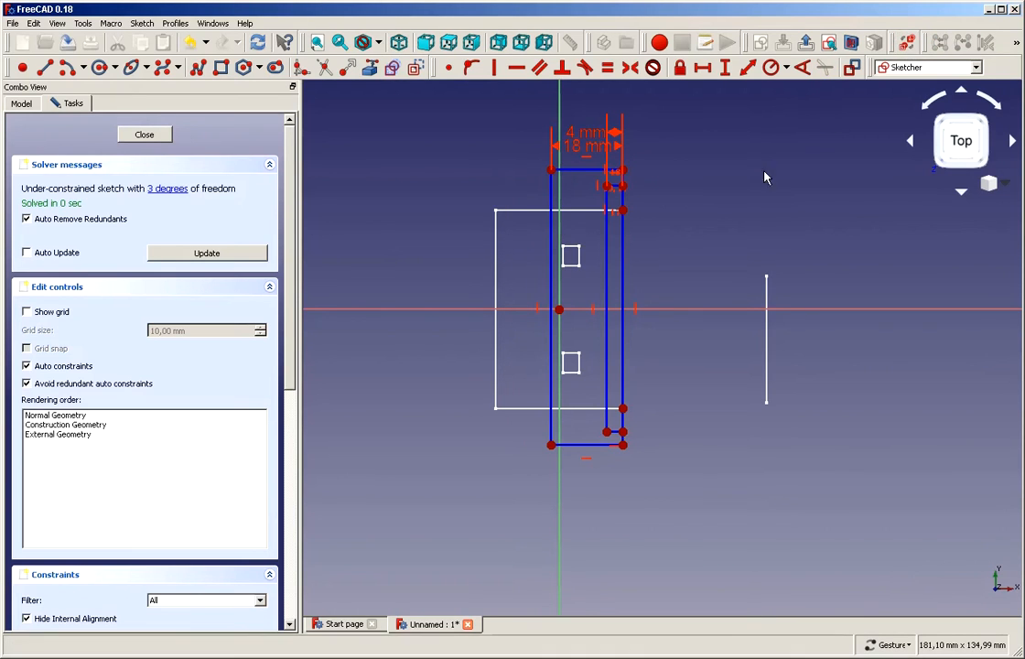
# Dimension the height of the inner rectangle along its left edge, keeping the drawn length
pyautogui.click(608, 276)
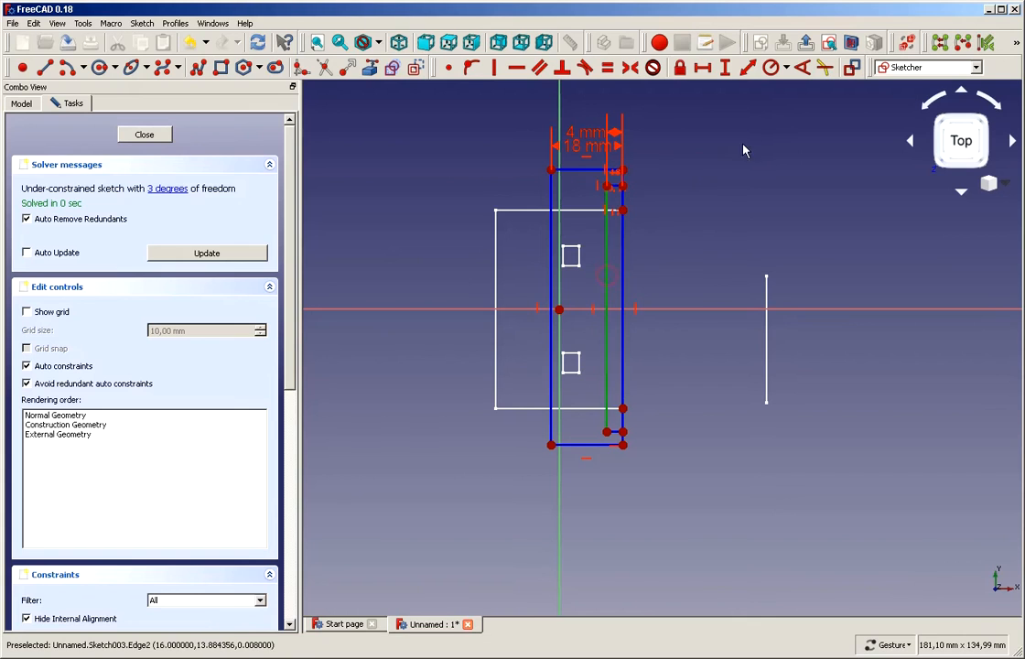
pyautogui.click(725, 68)
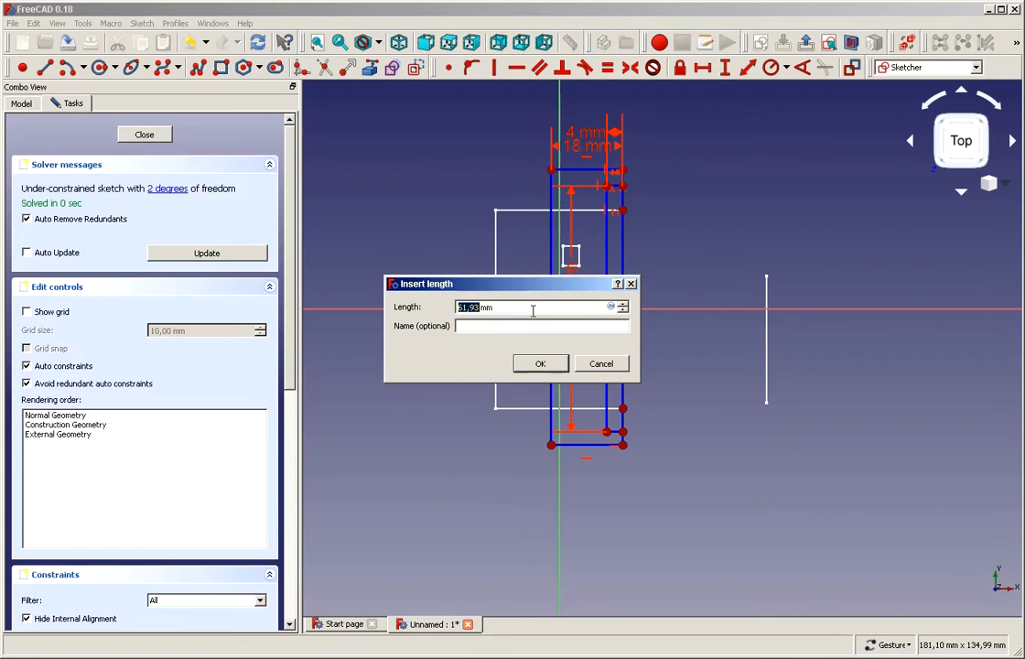
pyautogui.click(538, 364)
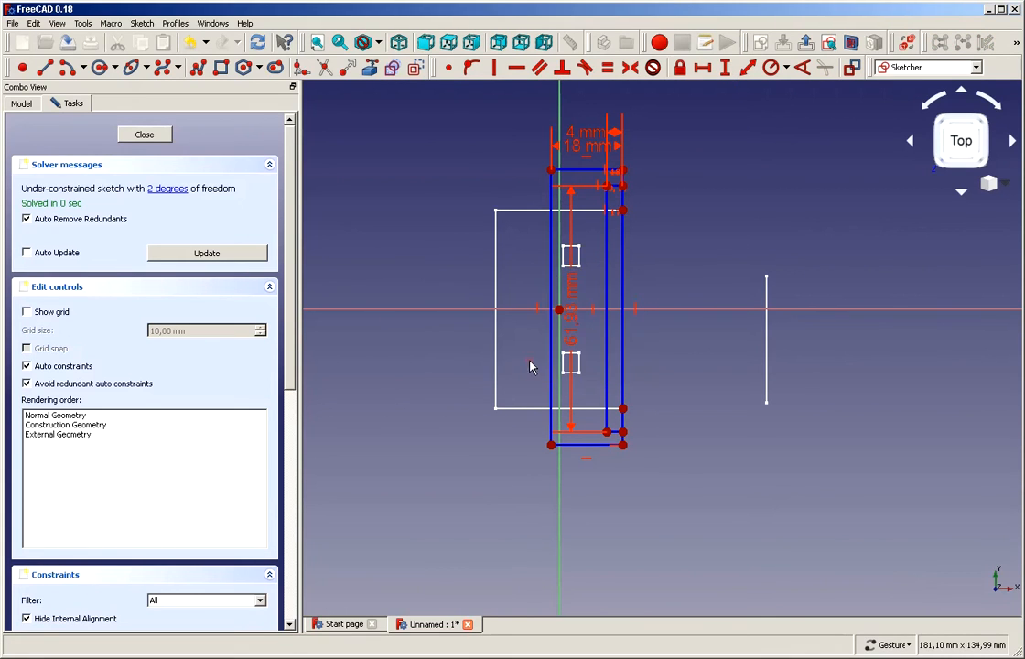
pyautogui.click(621, 265)
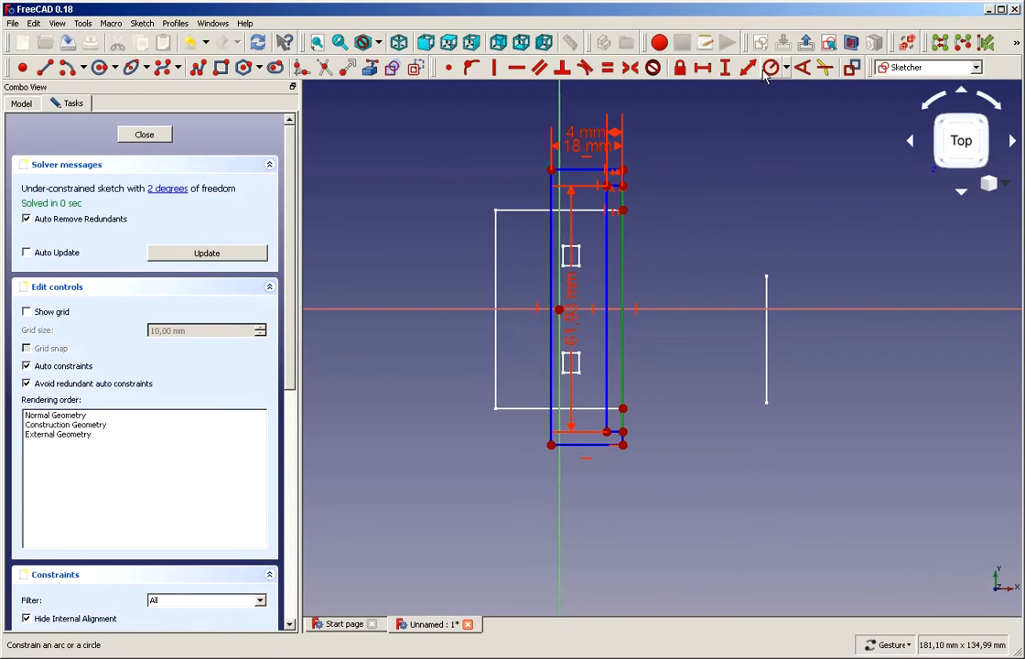
pyautogui.click(725, 68)
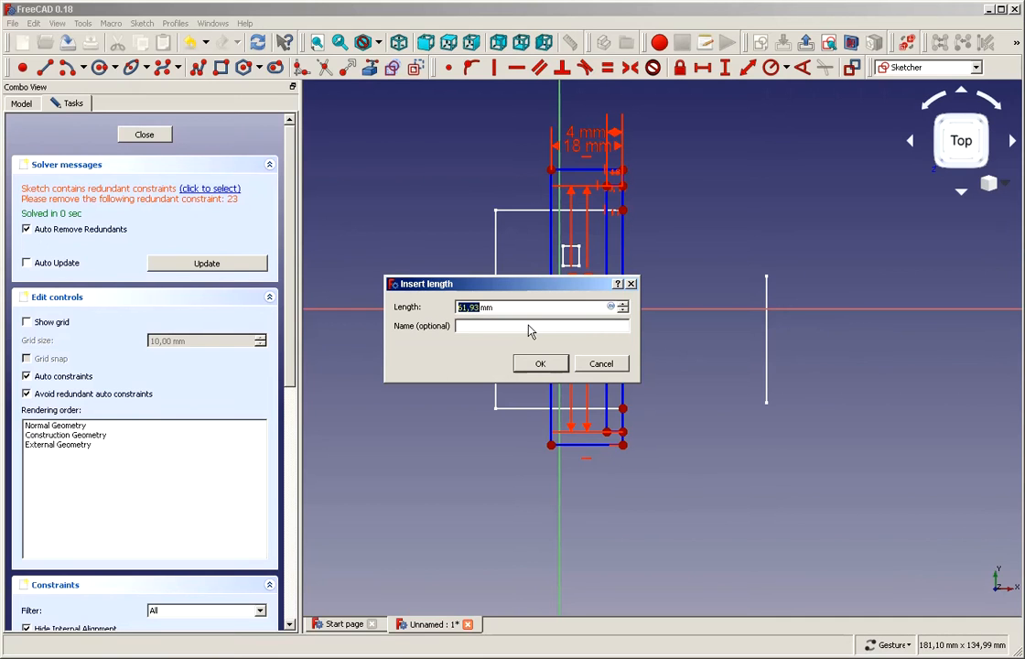
pyautogui.click(597, 362)
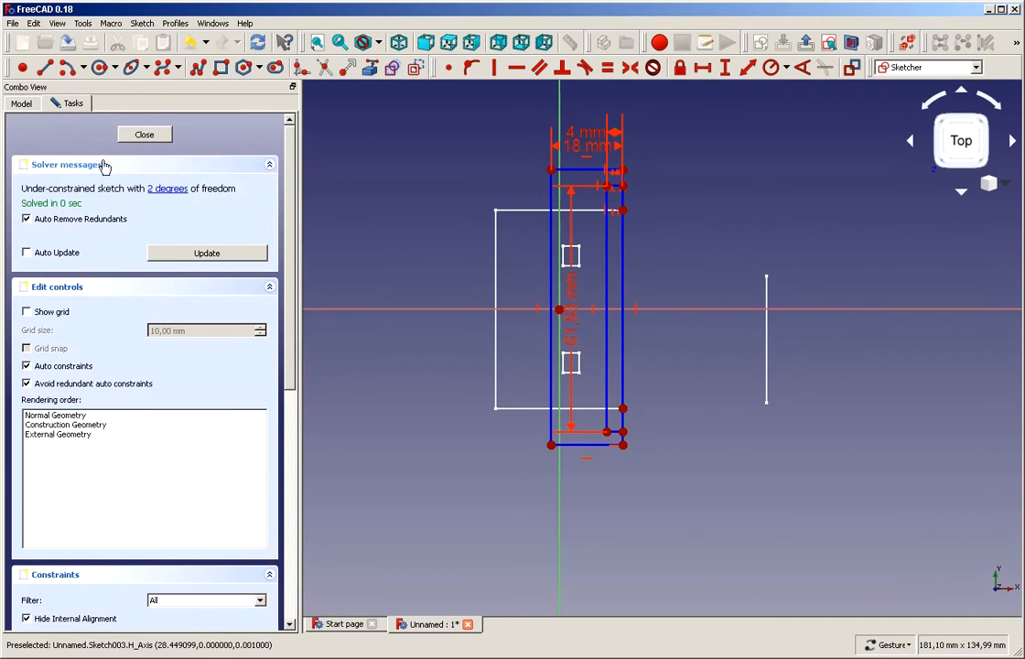
pyautogui.click(624, 335)
pyautogui.click(725, 68)
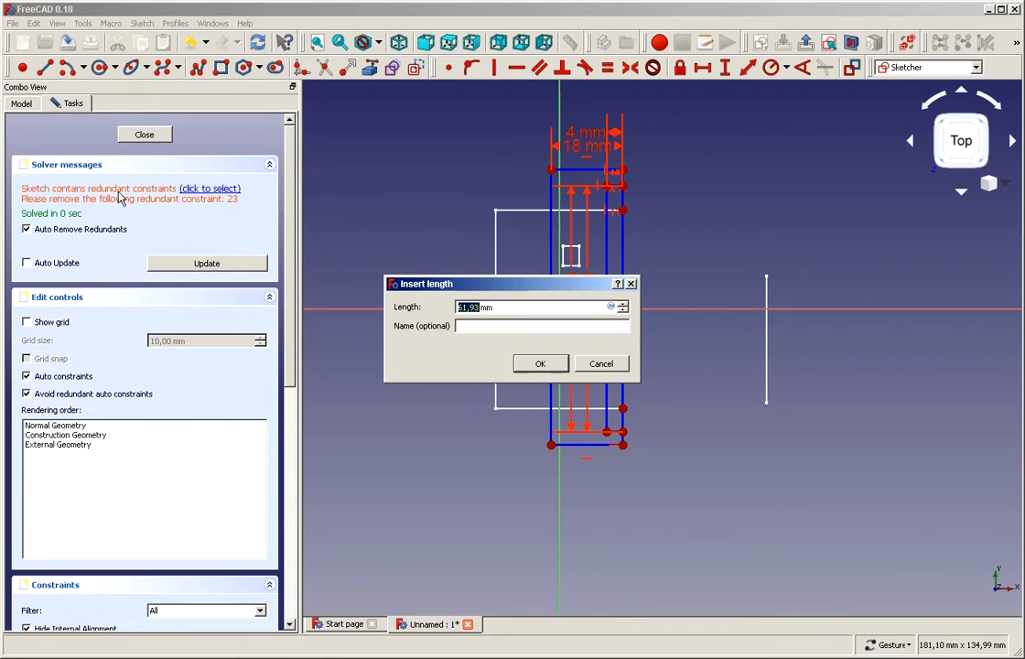
pyautogui.click(602, 363)
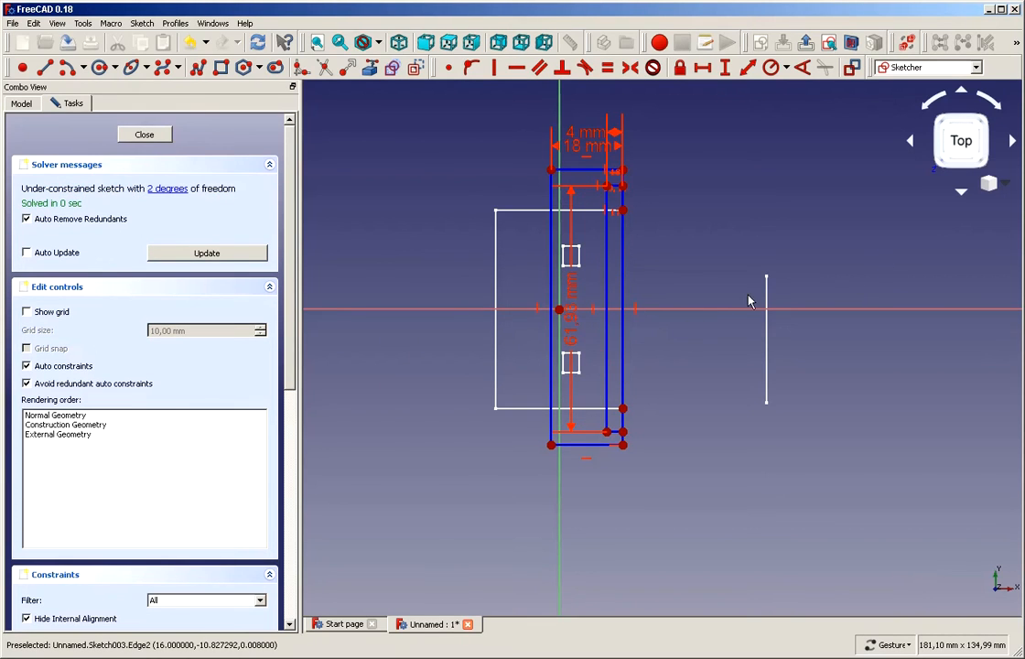
# Move the inner rectangle's height constraint to the other virtual space
pyautogui.click(569, 348)
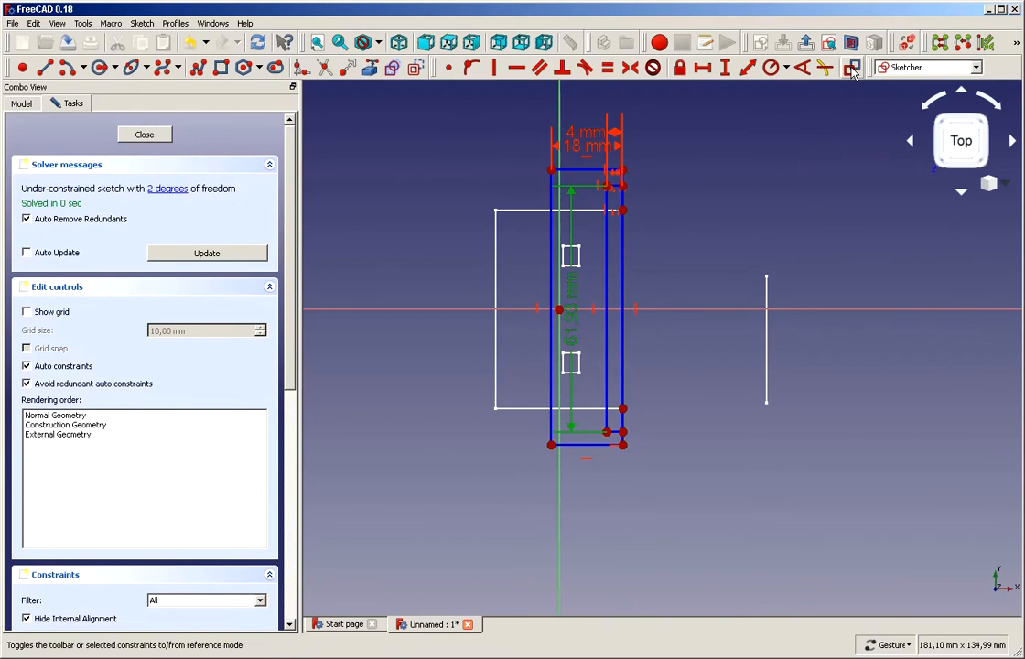
pyautogui.click(916, 46)
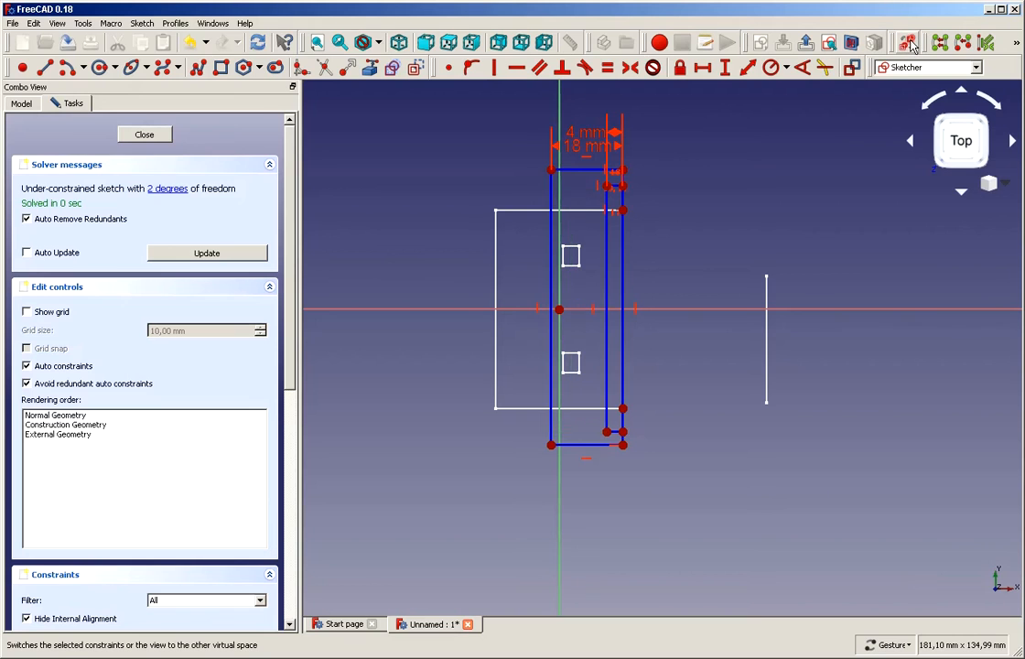
# Highlight the geometry with remaining degrees of freedom and shift both rectangles vertically to test how they can still move
pyautogui.click(169, 192)
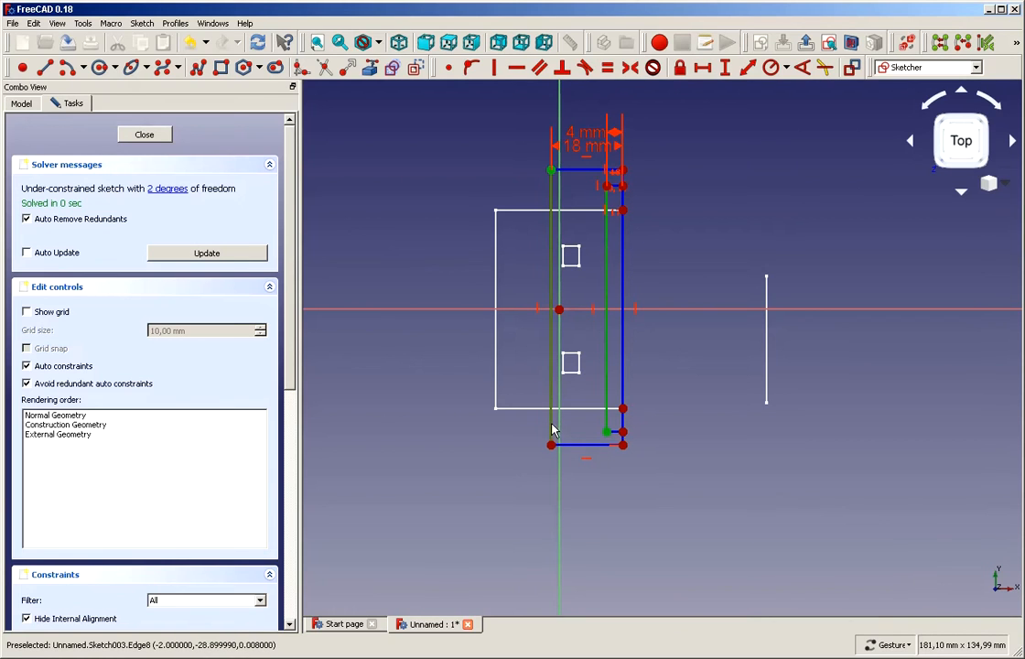
pyautogui.moveTo(553, 430)
pyautogui.mouseDown()
pyautogui.moveTo(523, 425)
pyautogui.moveTo(540, 424)
pyautogui.moveTo(545, 465)
pyautogui.moveTo(546, 432)
pyautogui.mouseUp()
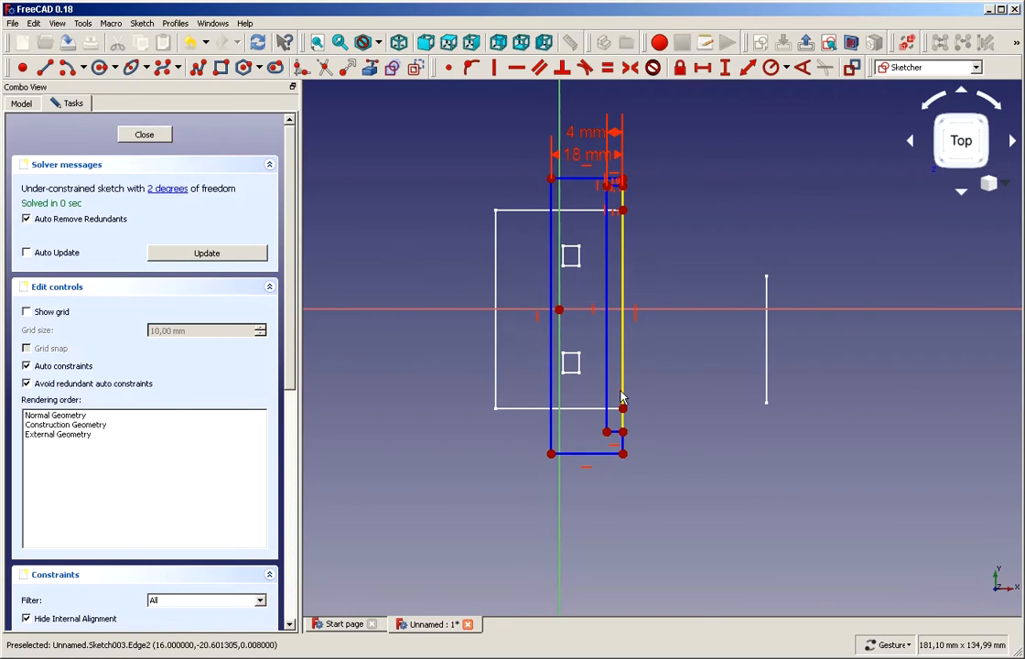
pyautogui.moveTo(621, 397); pyautogui.dragTo(636, 420)
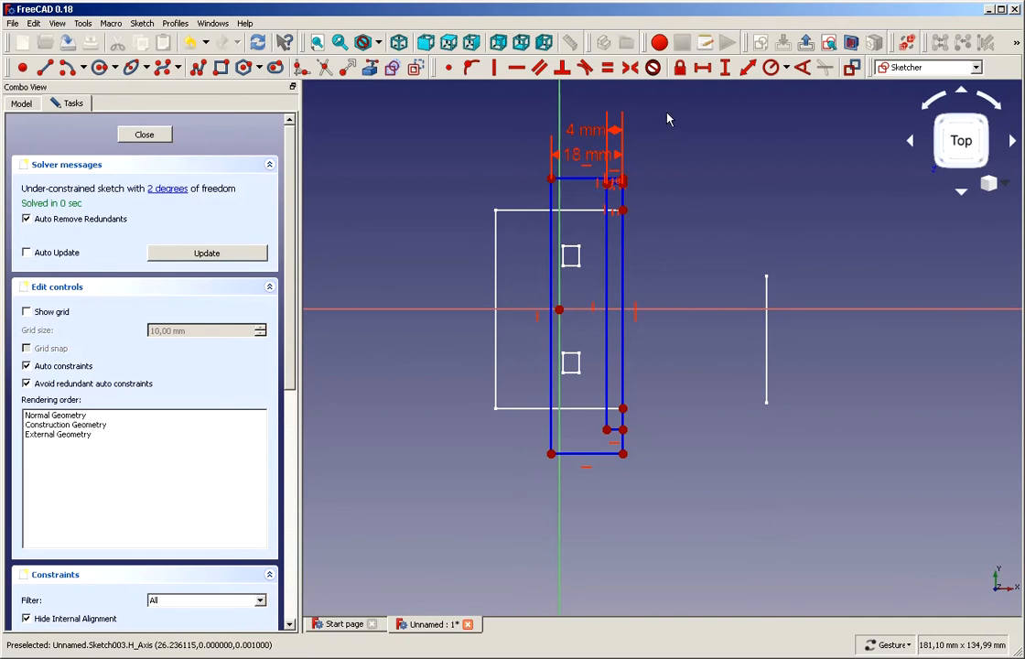
# Constrain the vertical distance from the origin to the outer rectangle's lower-left corner, keeping the drawn distance
pyautogui.click(725, 67)
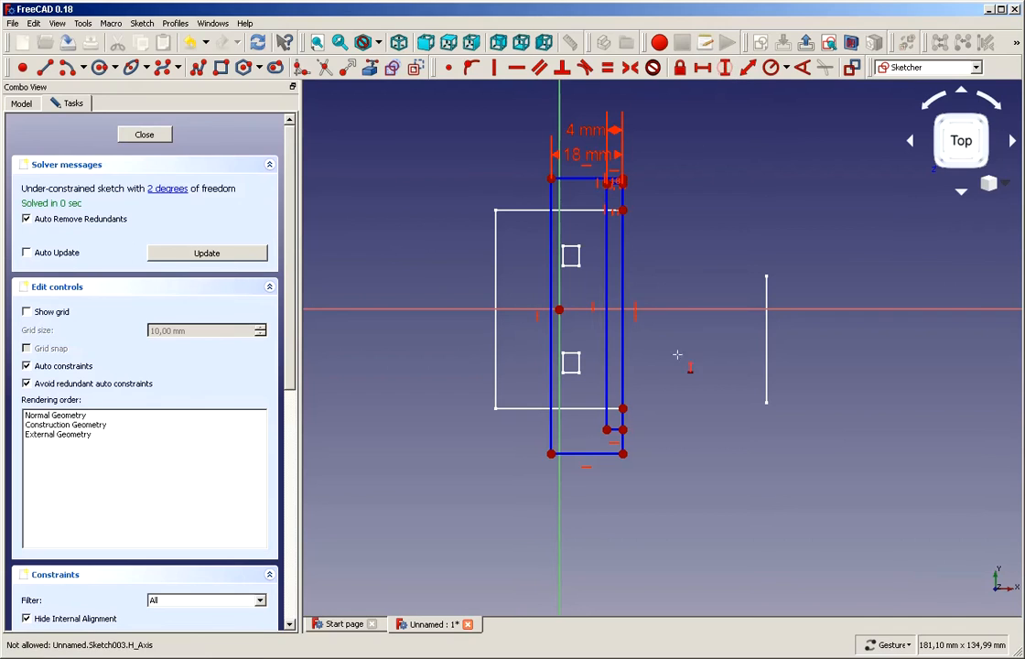
pyautogui.click(559, 311)
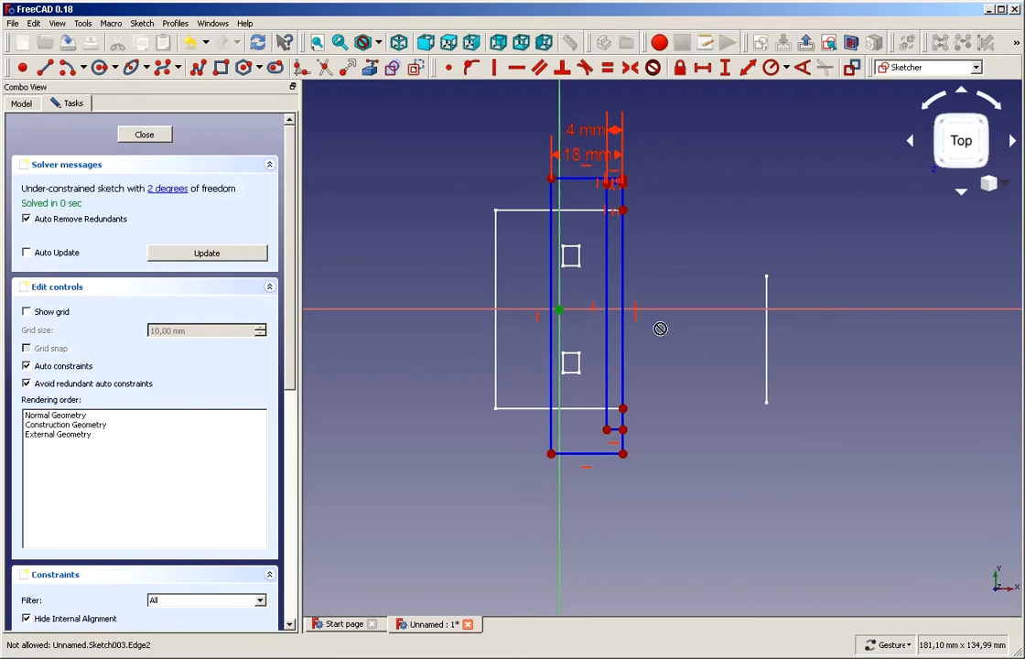
pyautogui.click(551, 453)
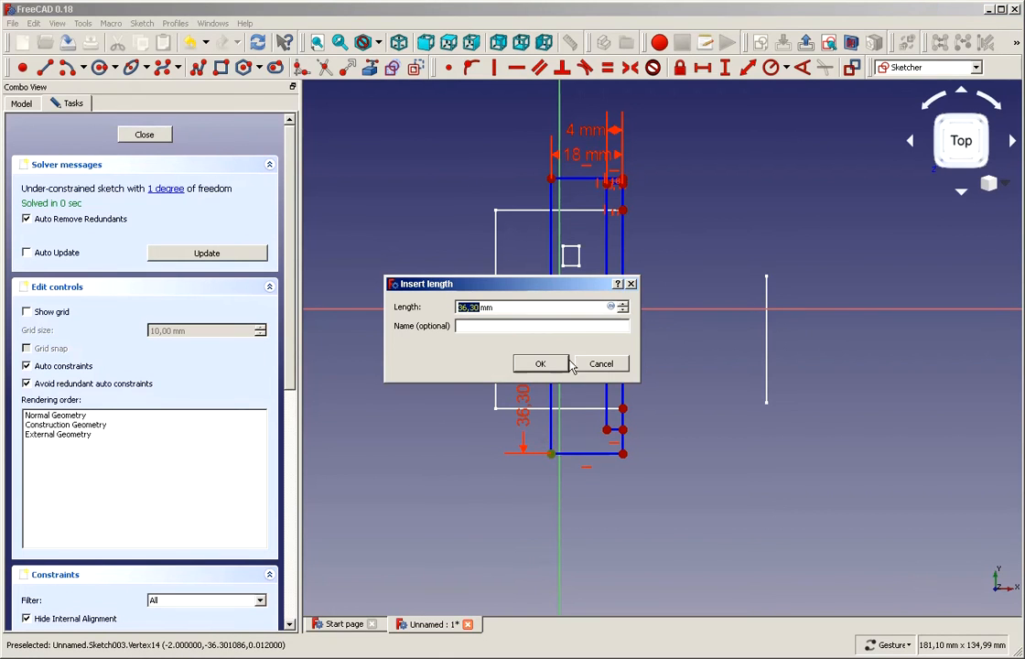
pyautogui.click(538, 364)
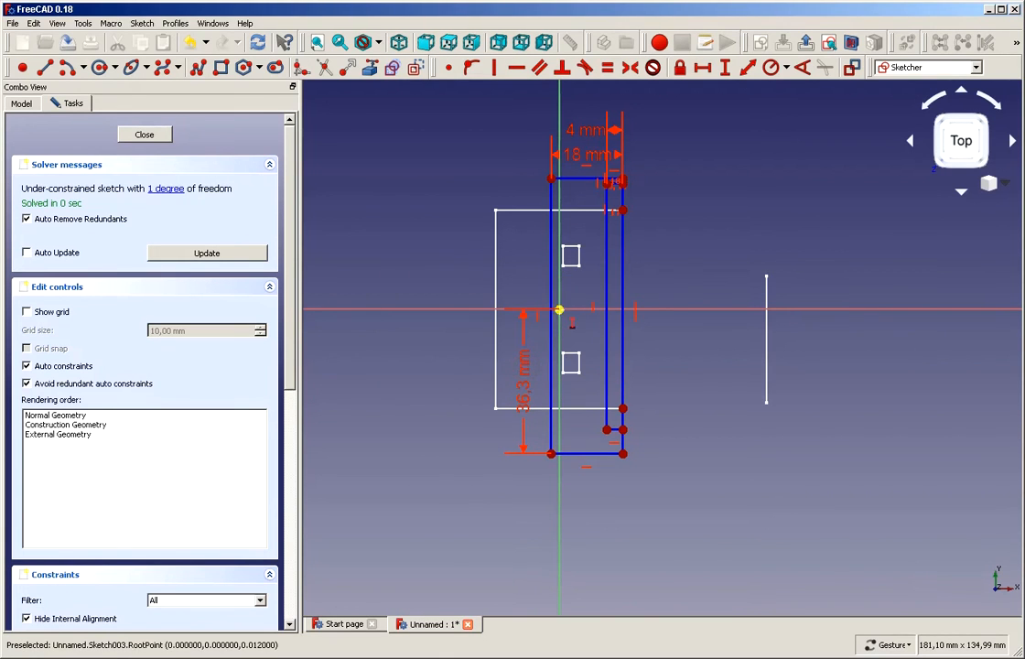
# Constrain the vertical distance from the origin to the inner rectangle's lower-left corner, keeping the drawn distance
pyautogui.click(558, 310)
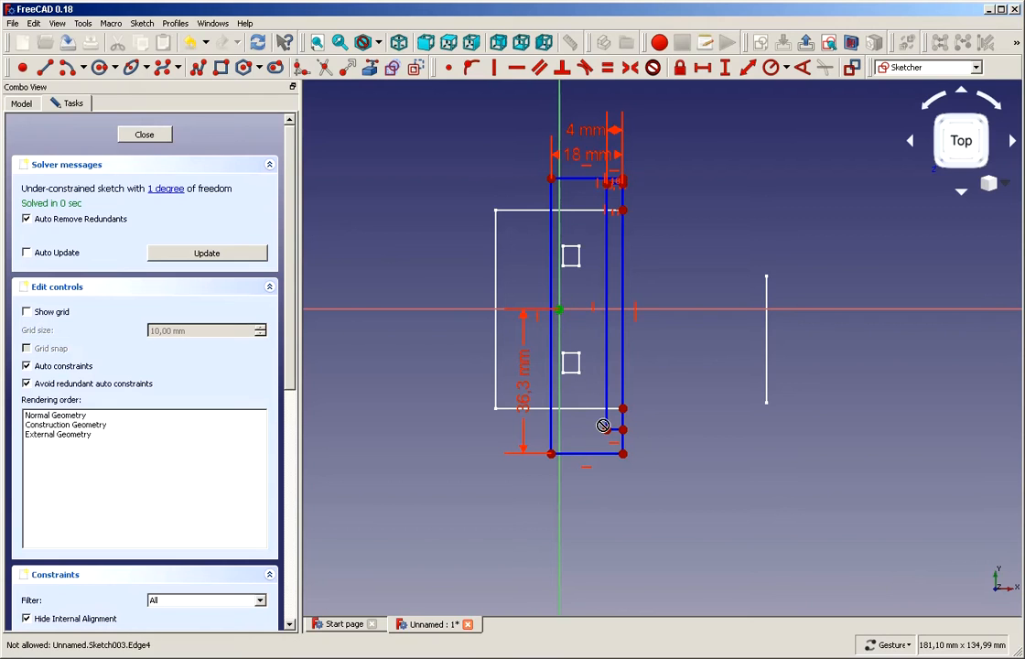
pyautogui.click(603, 418)
pyautogui.press('Return')
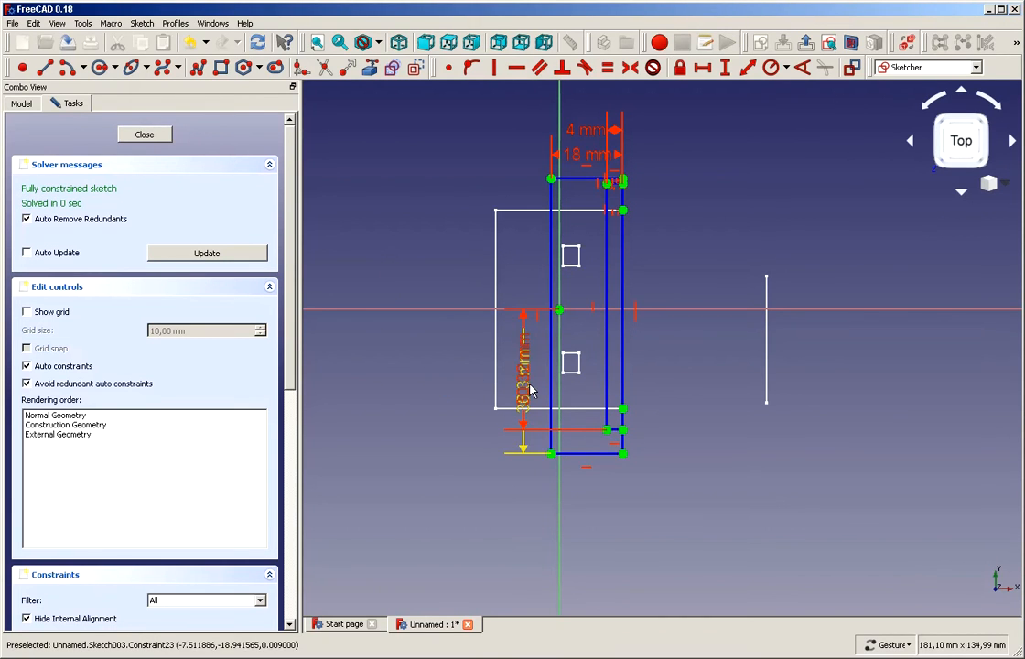
# Separate the outer rectangle's vertical origin distance from the overlapping dimension and move that constraint to the other virtual space
pyautogui.moveTo(521, 389); pyautogui.dragTo(451, 392)
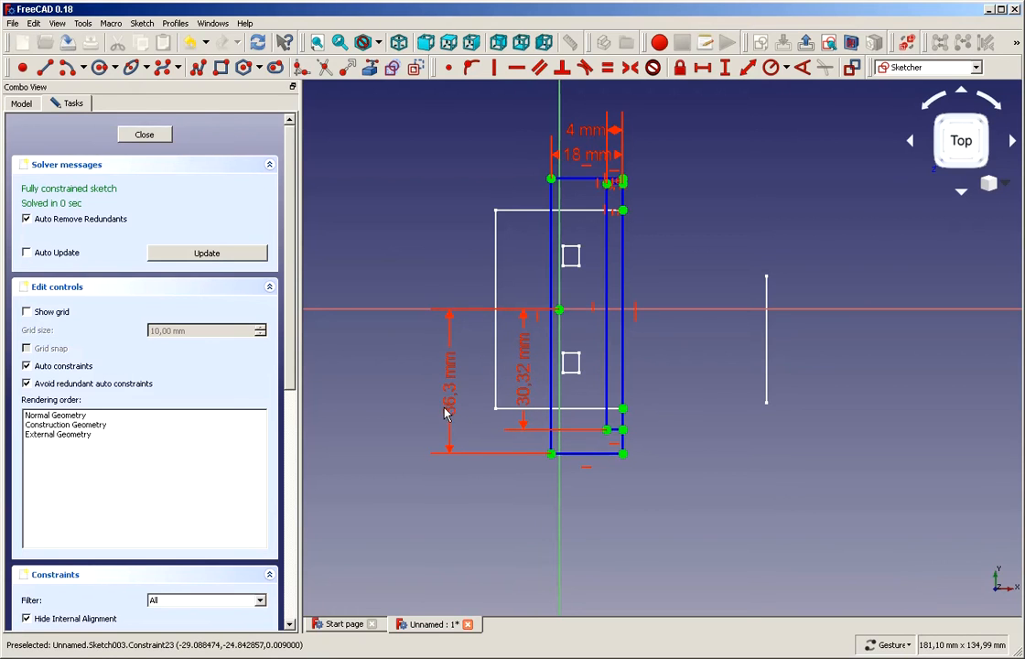
pyautogui.click(450, 383)
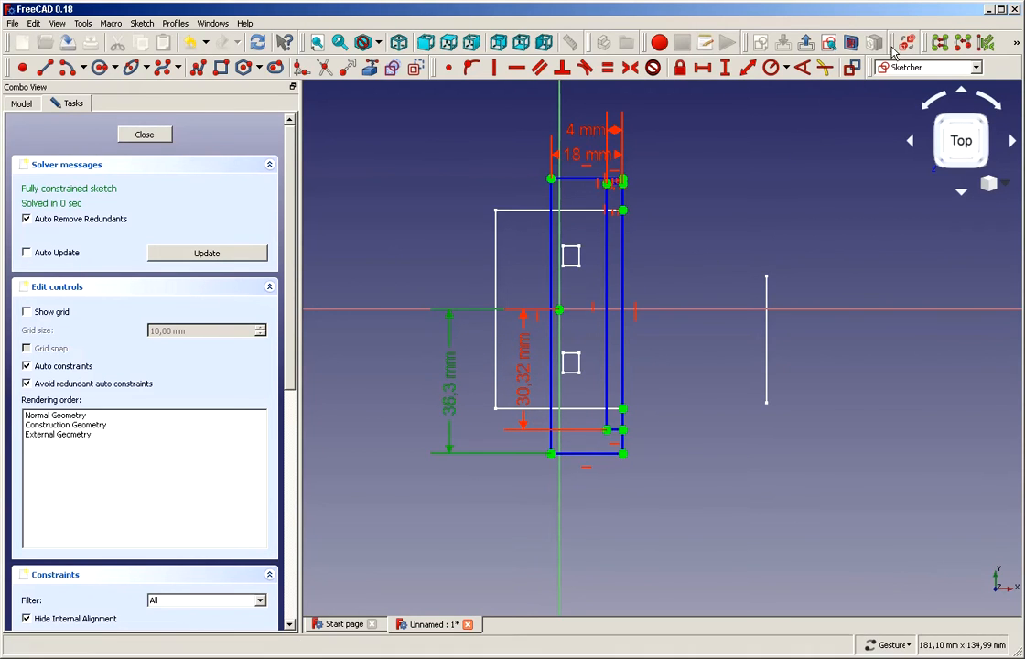
pyautogui.click(907, 43)
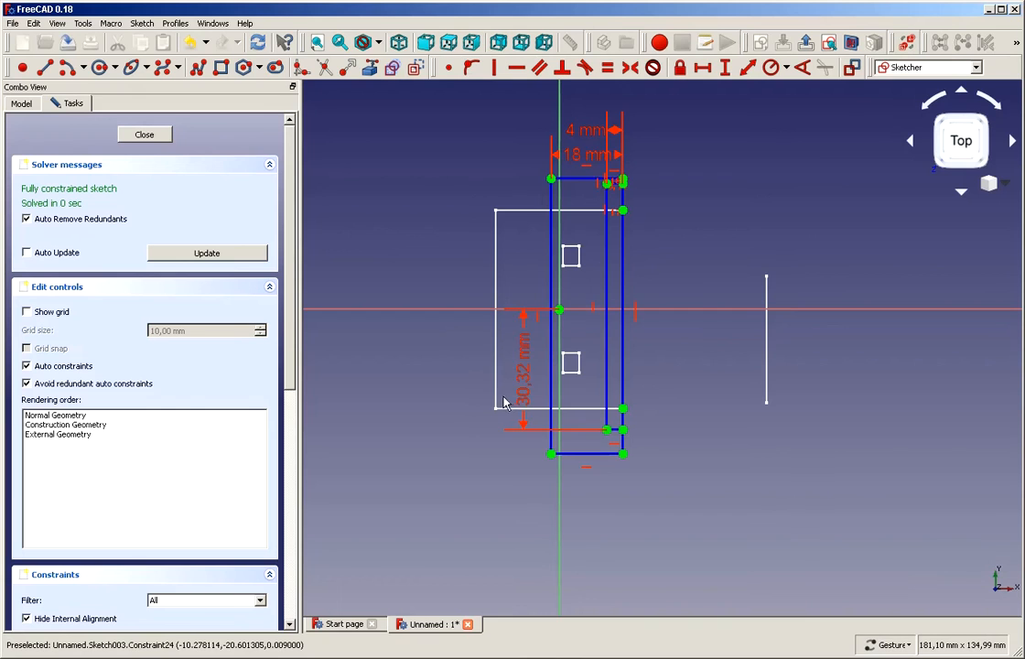
# Switch the view back and forth between the two virtual spaces to compare which constraints each one shows
pyautogui.click(523, 367)
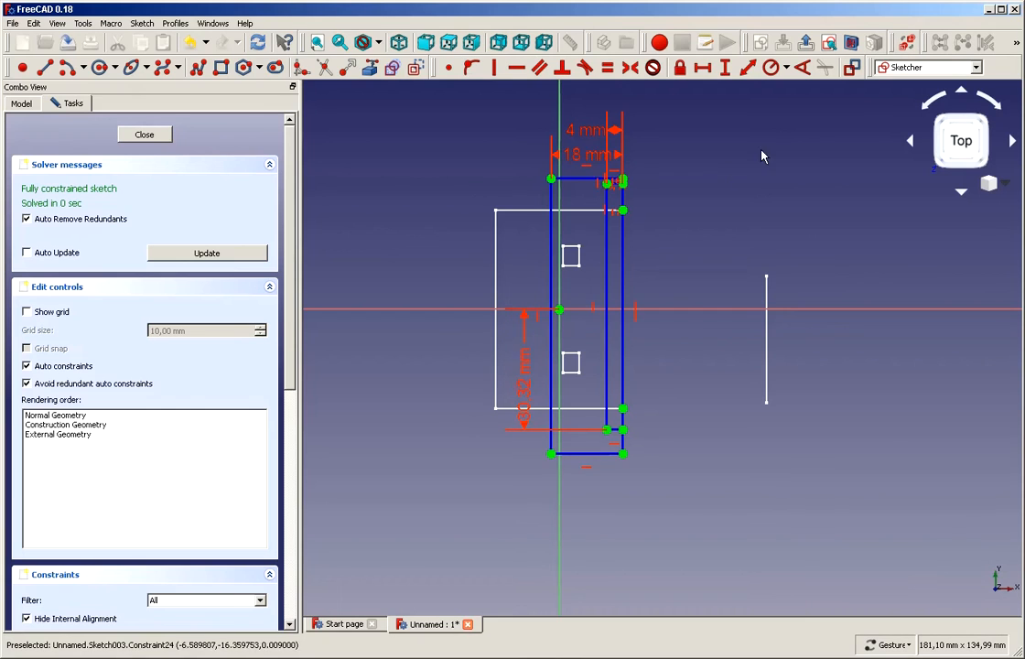
pyautogui.click(905, 42)
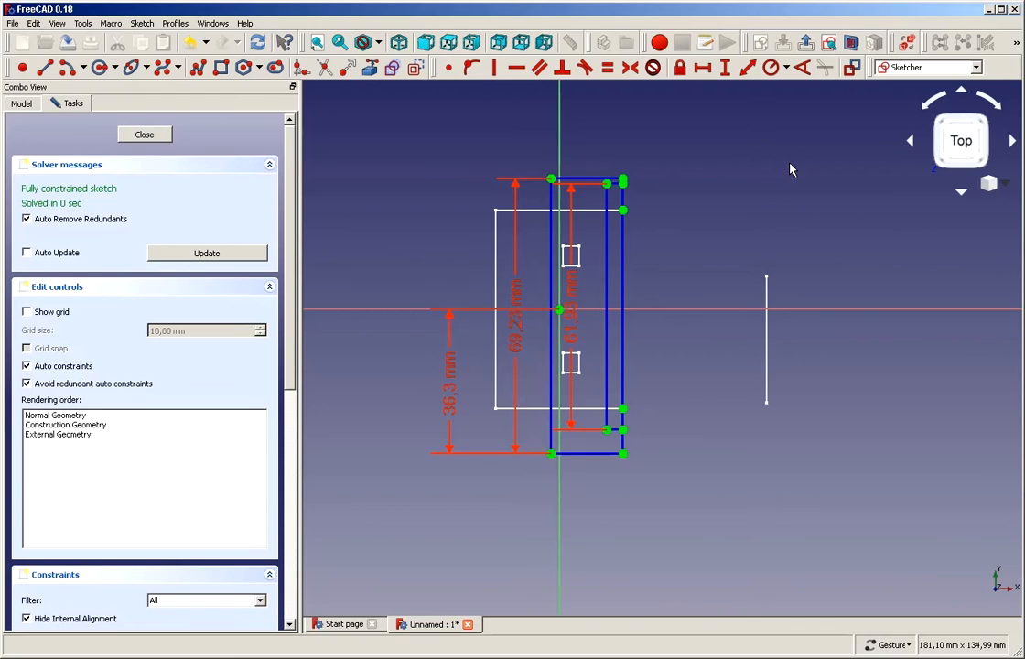
pyautogui.click(907, 43)
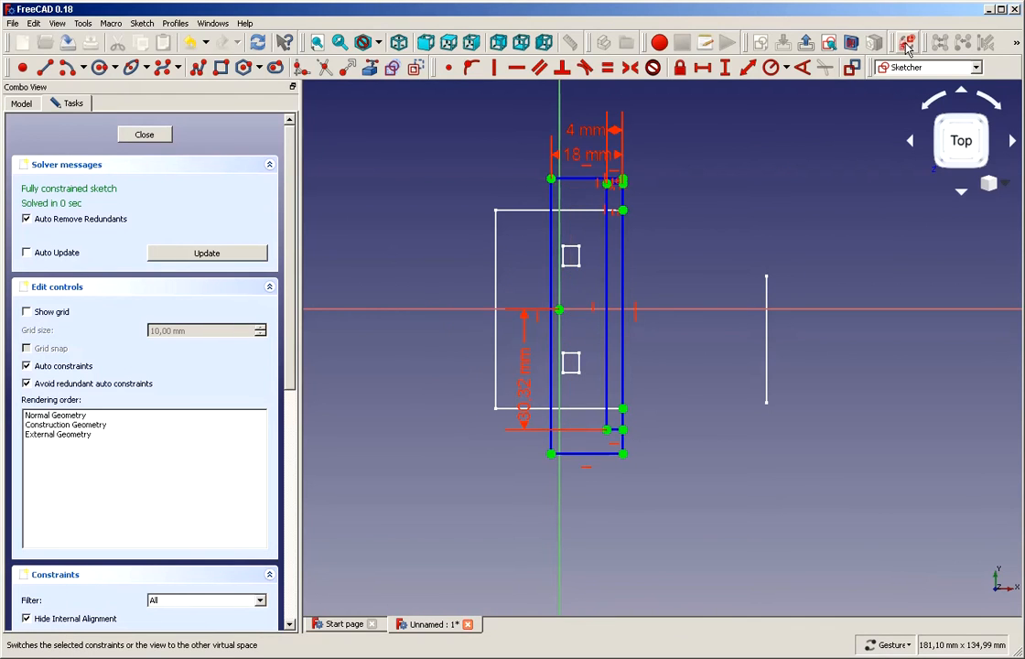
pyautogui.click(906, 46)
pyautogui.click(906, 46)
pyautogui.click(907, 46)
pyautogui.click(907, 46)
pyautogui.click(907, 46)
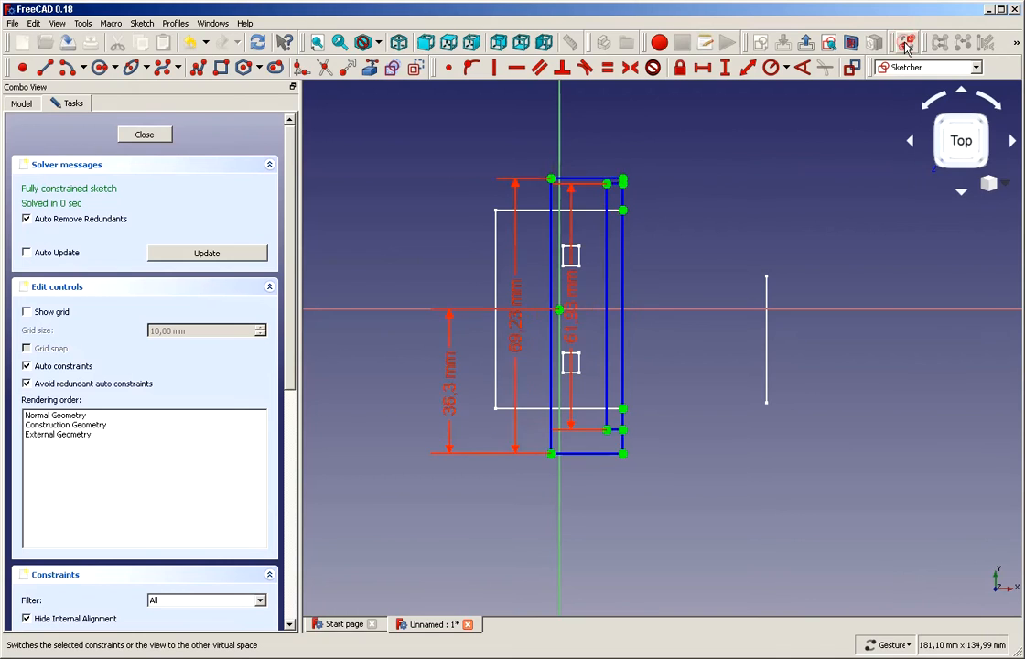
pyautogui.click(906, 46)
pyautogui.click(907, 46)
pyautogui.click(907, 45)
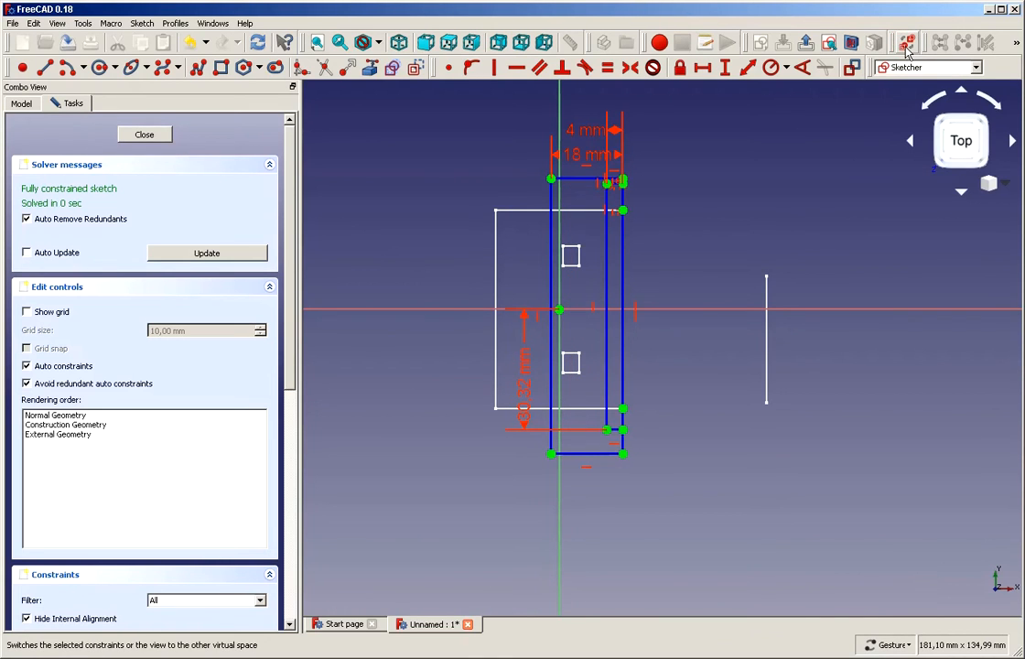
pyautogui.click(907, 48)
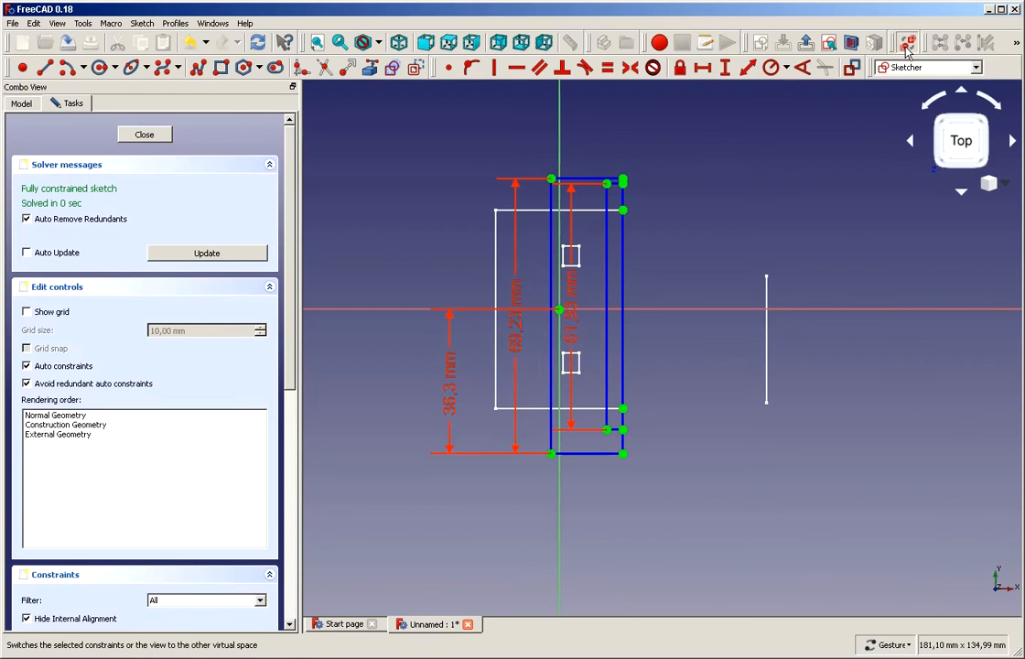
pyautogui.click(906, 48)
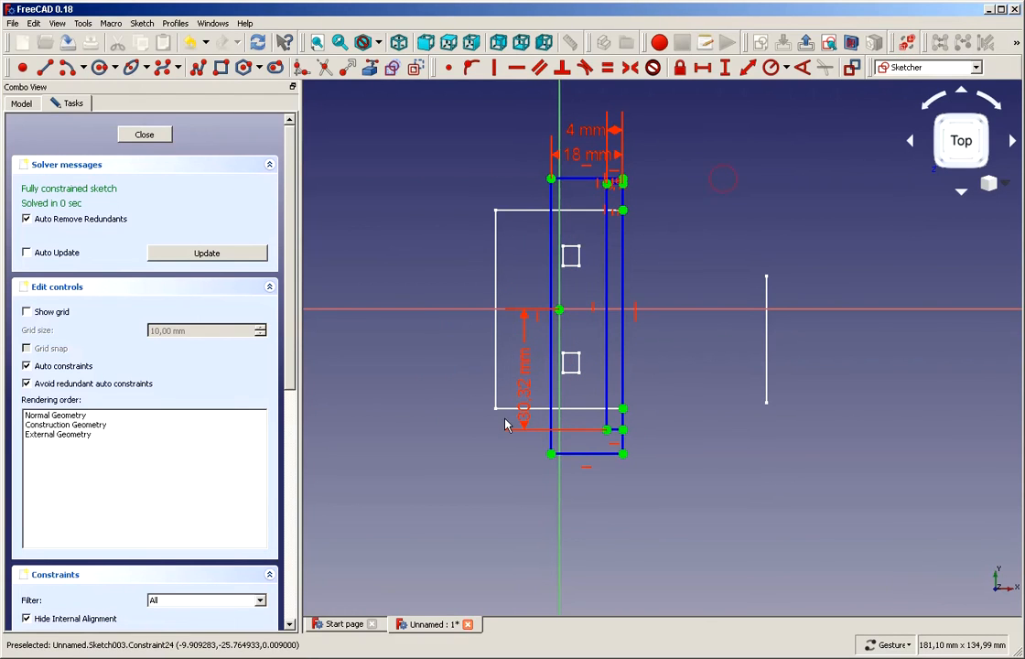
# Move the inner rectangle's vertical origin distance to the other virtual space and reposition the width dimension labels above the rectangles
pyautogui.click(523, 375)
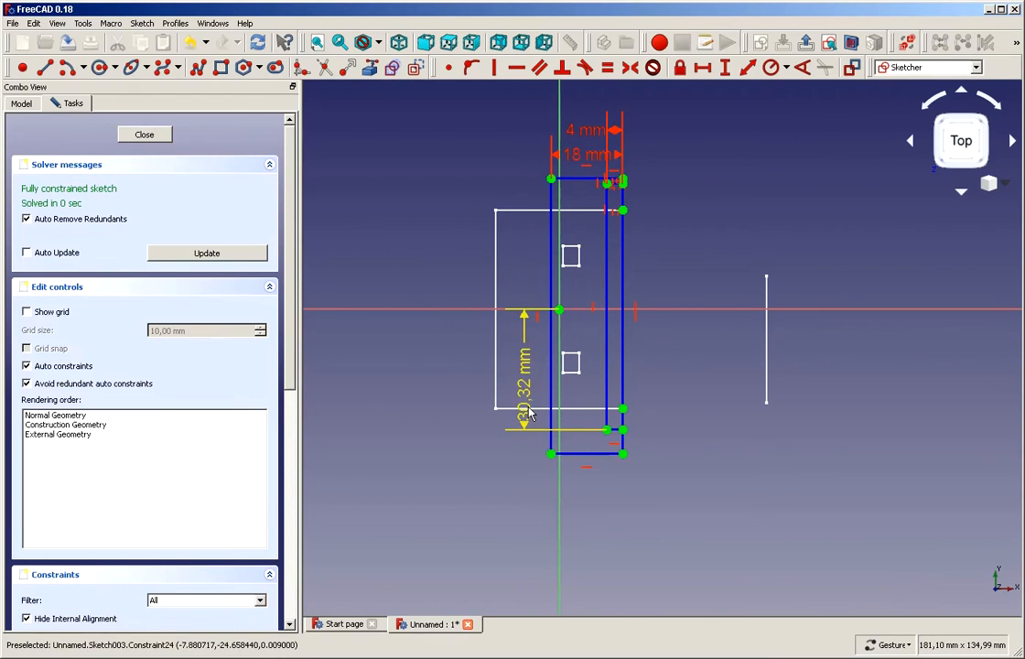
pyautogui.click(907, 46)
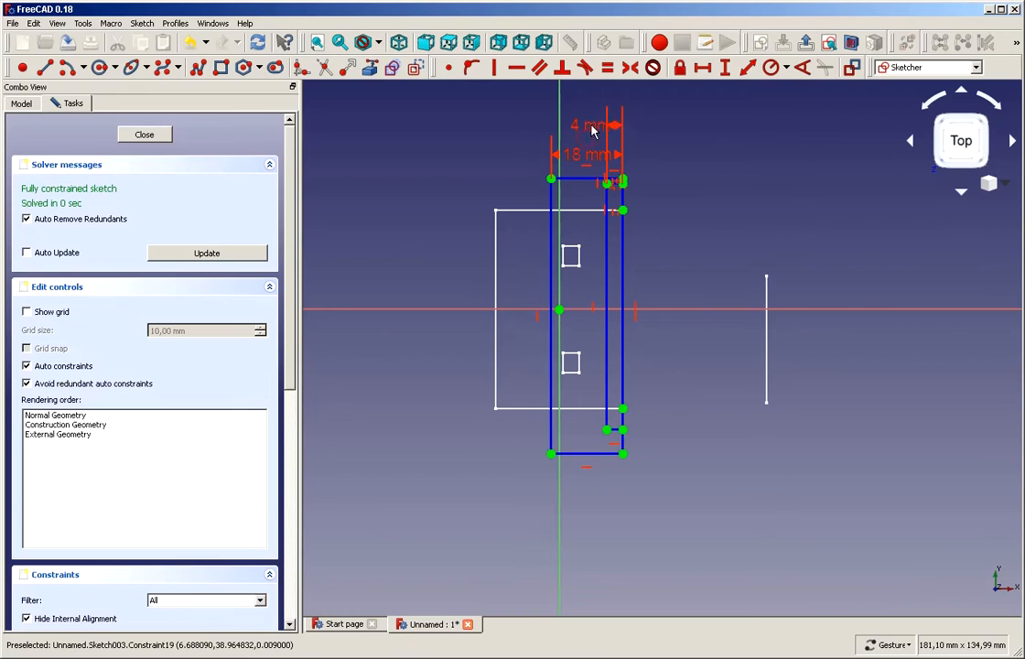
pyautogui.moveTo(591, 131); pyautogui.dragTo(494, 146)
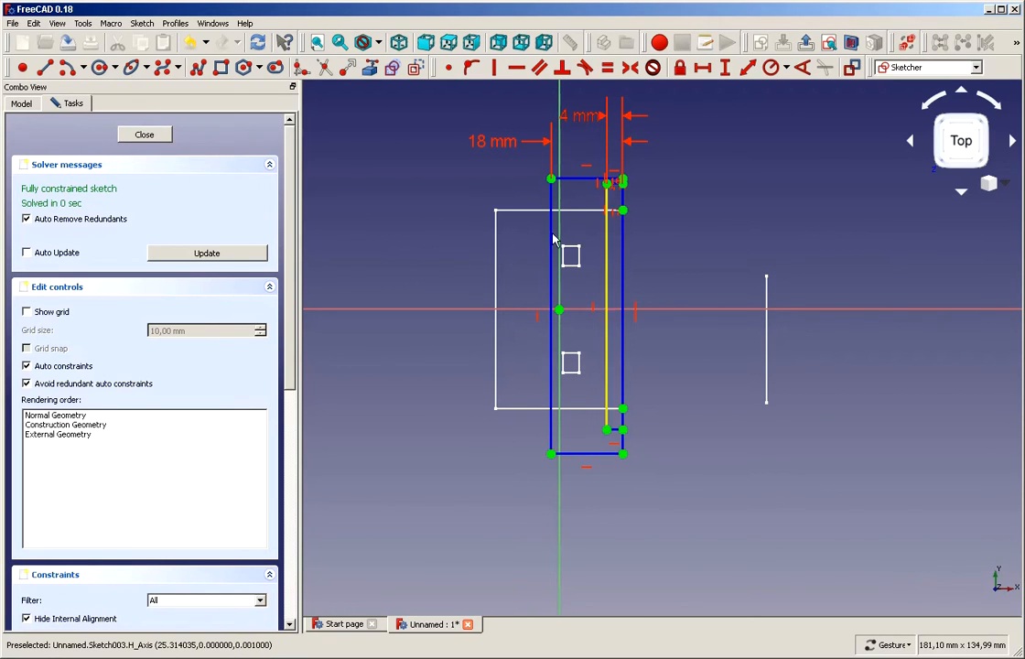
# Draw a circle about 13.6 mm in diameter in the free area beside the upper part of the nested rectangles
pyautogui.scroll(2, 683, 221)
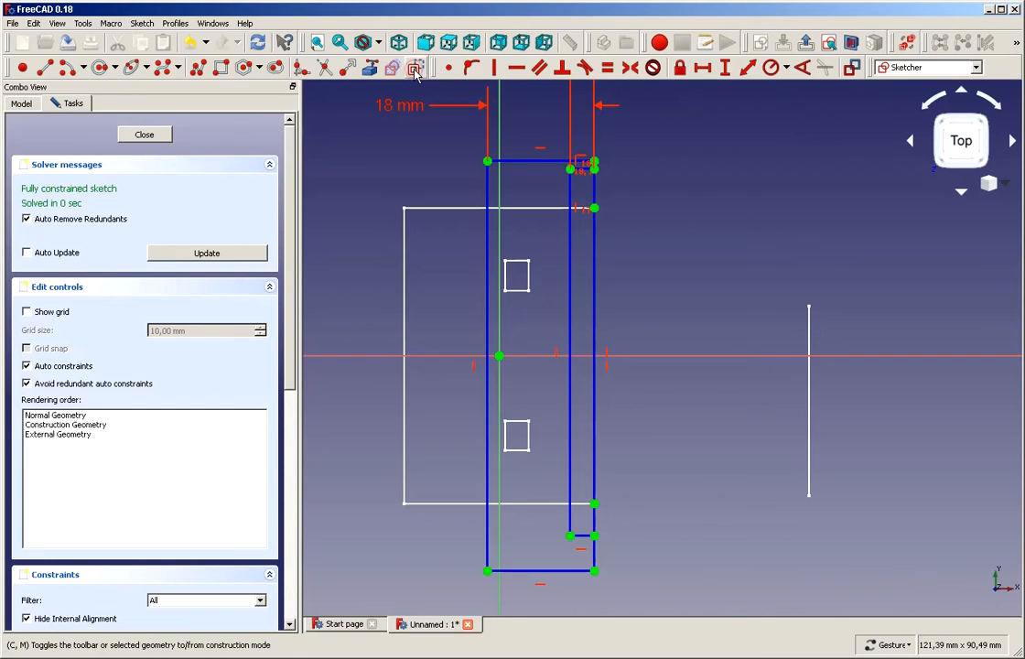
pyautogui.click(101, 72)
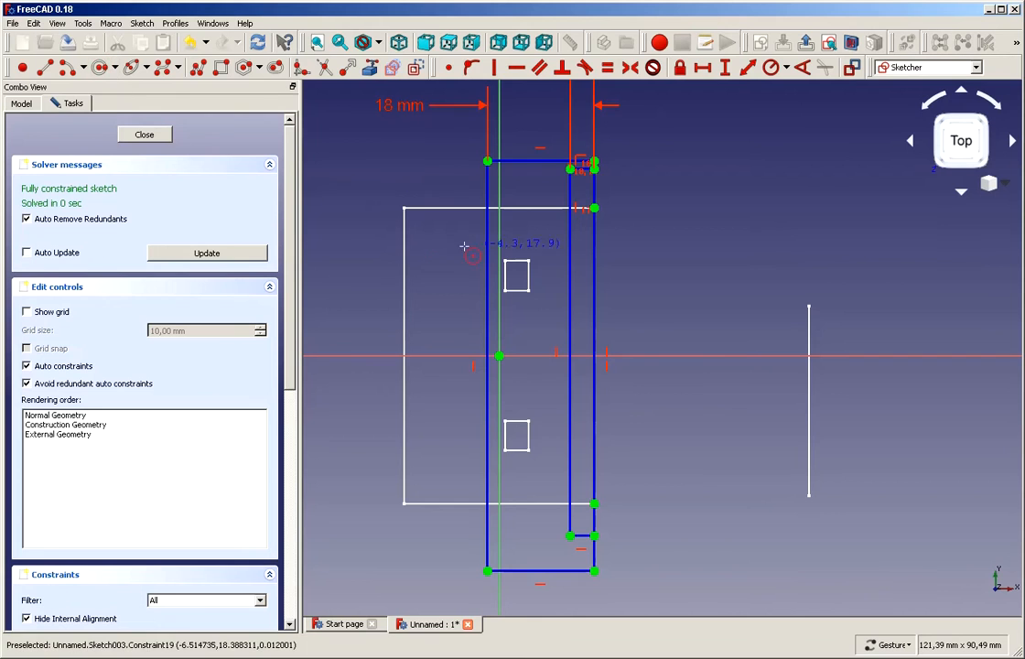
pyautogui.click(663, 233)
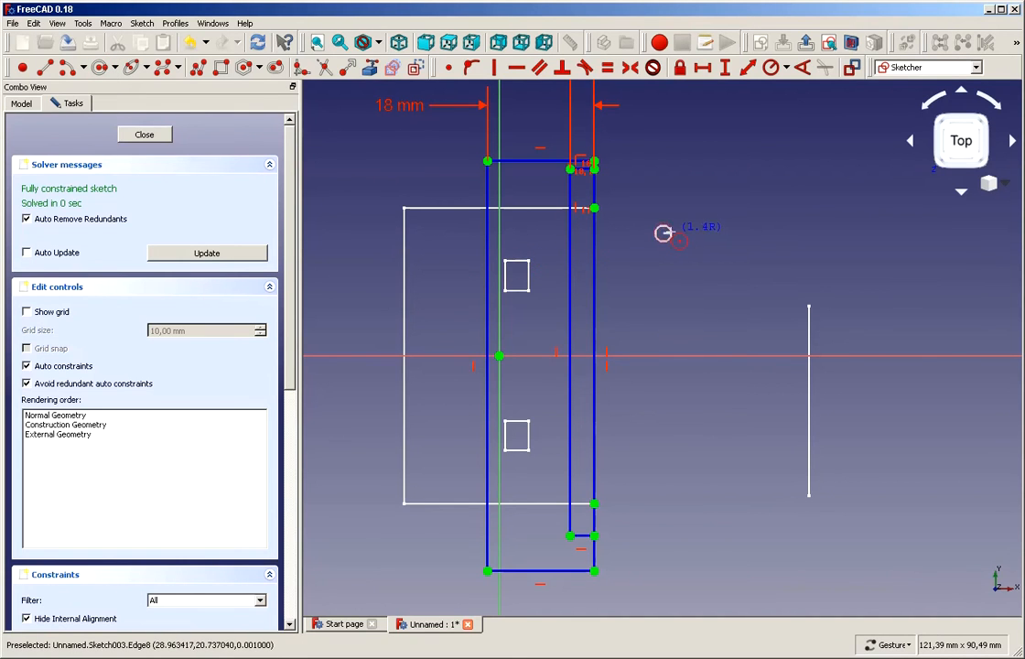
pyautogui.click(705, 240)
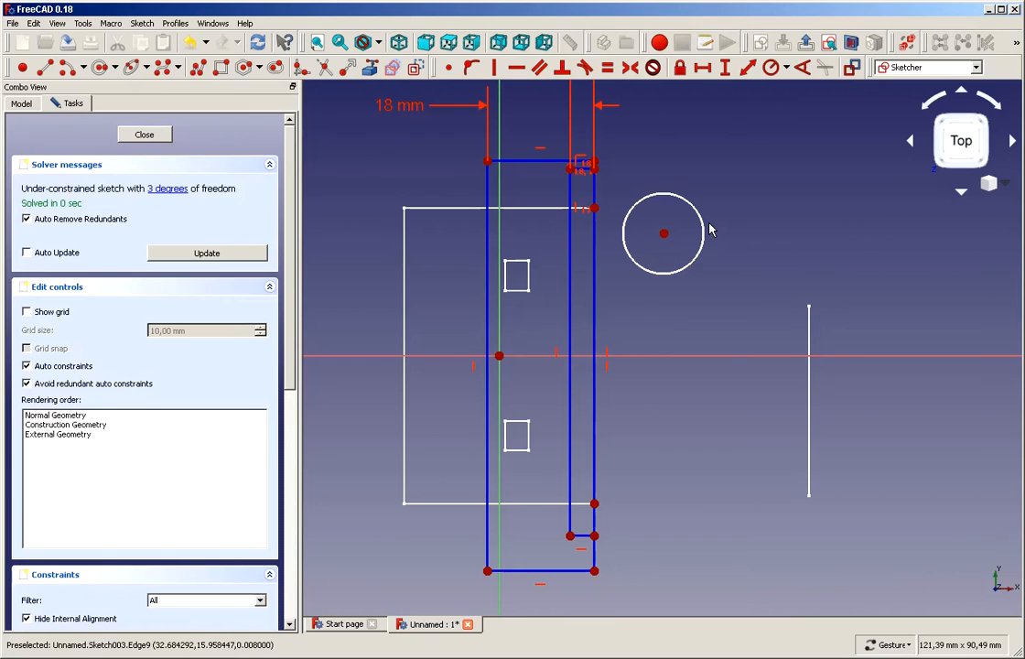
# Constrain the circle's diameter to 4.2 mm
pyautogui.click(788, 72)
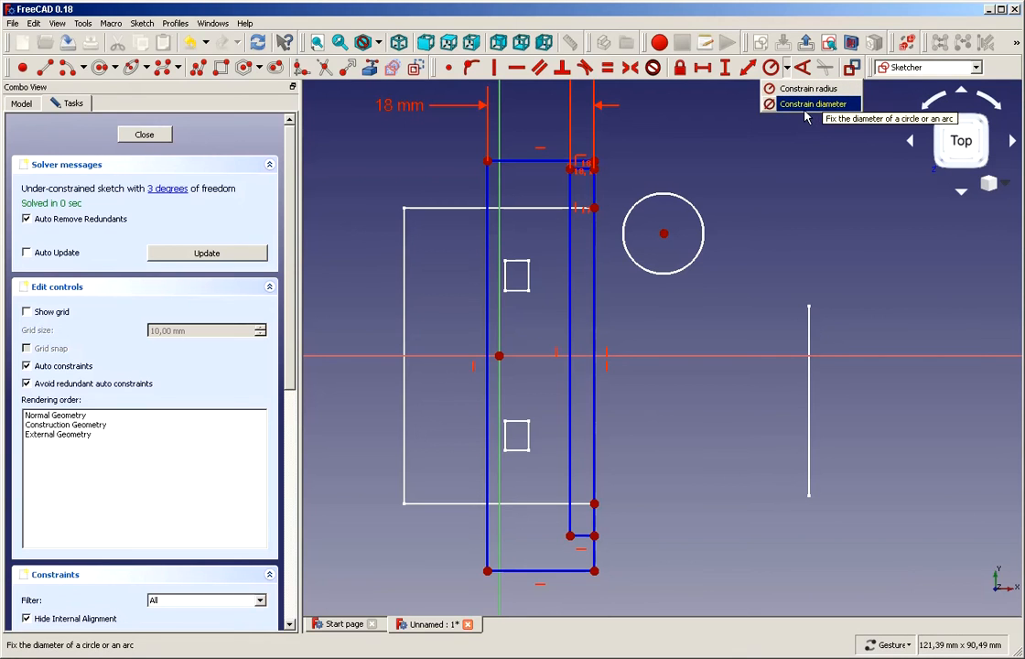
pyautogui.click(804, 104)
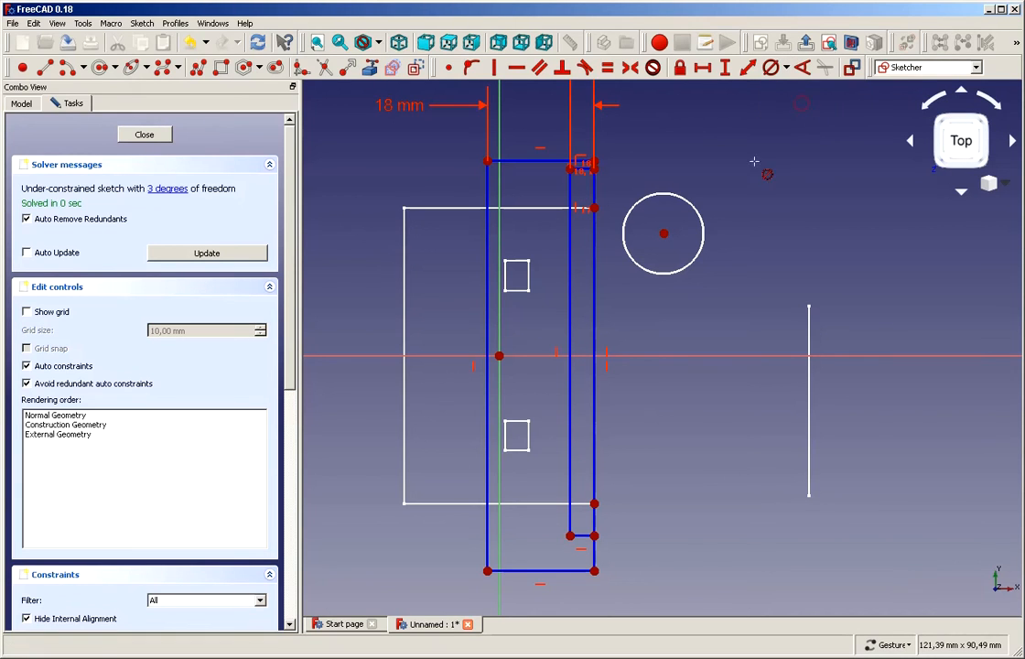
pyautogui.click(701, 216)
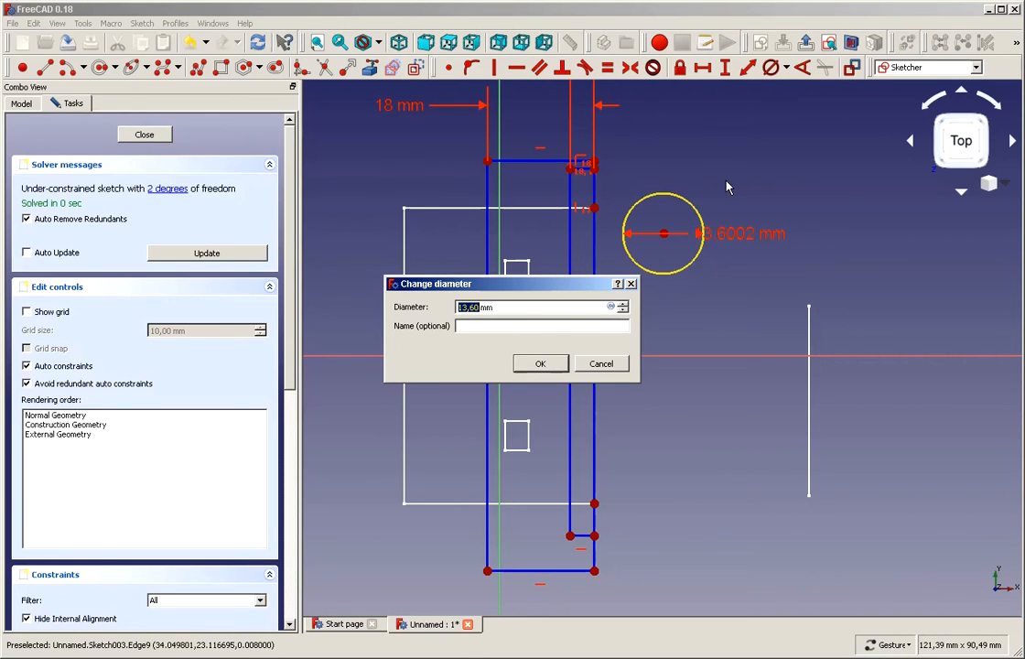
pyautogui.write('4,2')
pyautogui.click(542, 367)
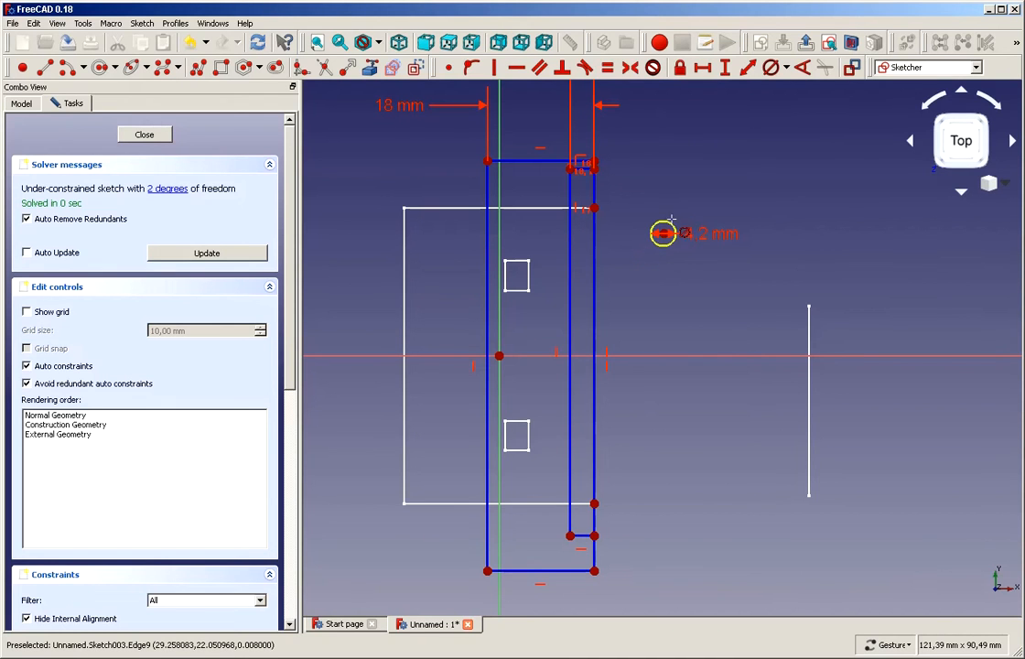
pyautogui.scroll(6, 680, 220)
pyautogui.scroll(-6, 679, 221)
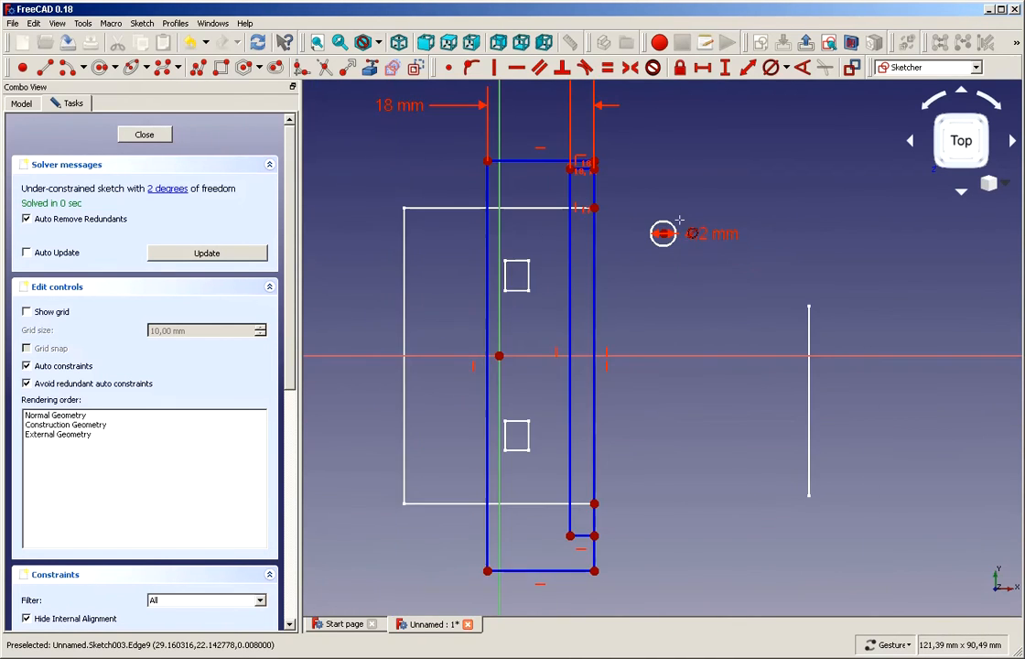
# Place two loose points below the circle and delete them both
pyautogui.scroll(2, 680, 220)
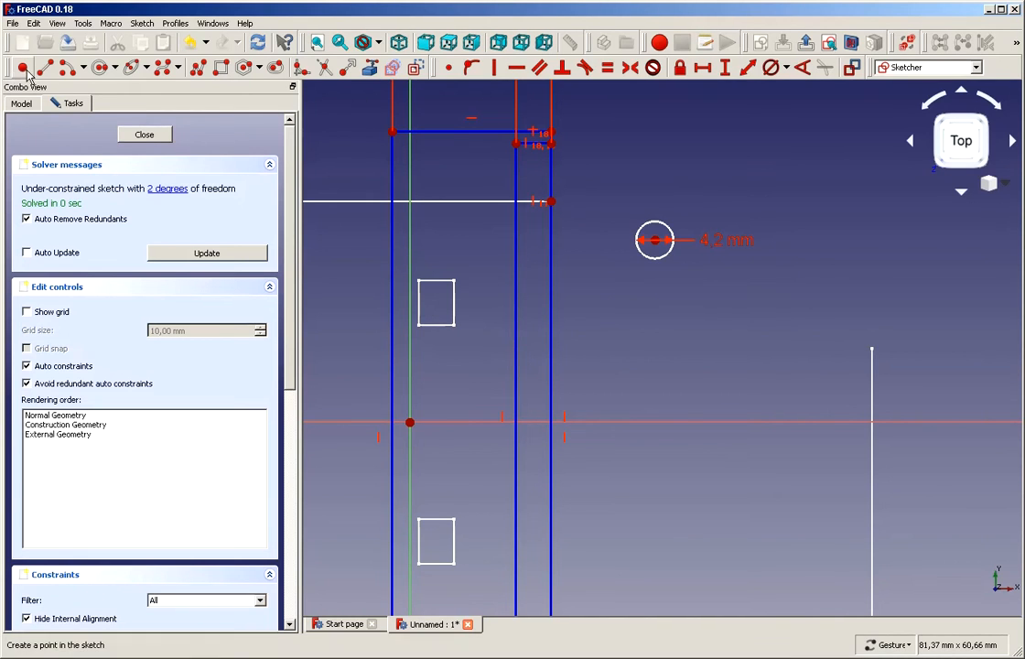
pyautogui.click(22, 68)
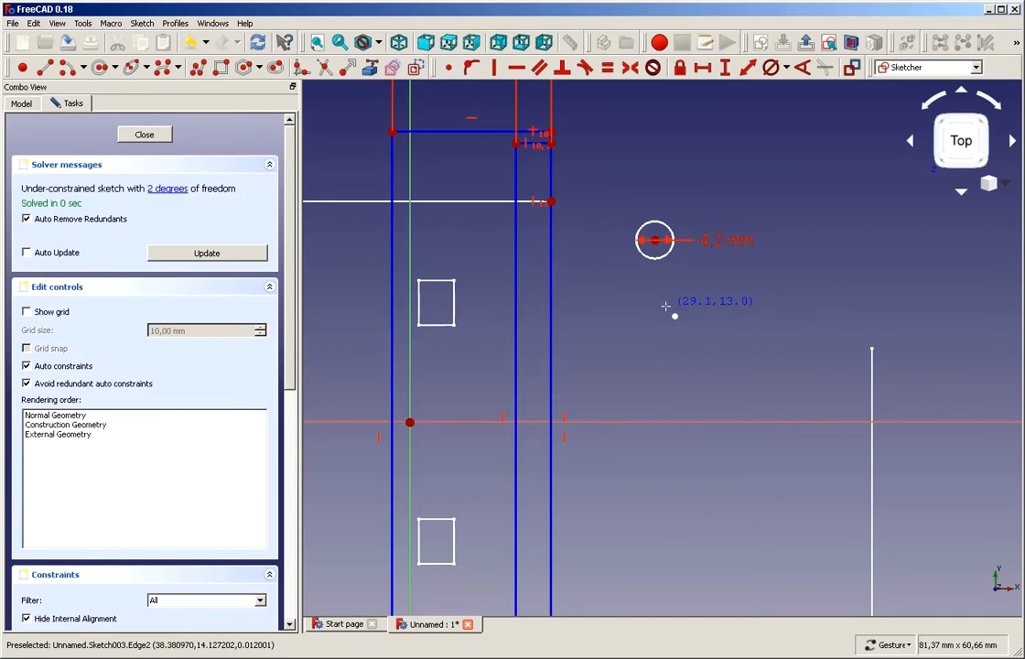
pyautogui.click(630, 321)
pyautogui.click(710, 302)
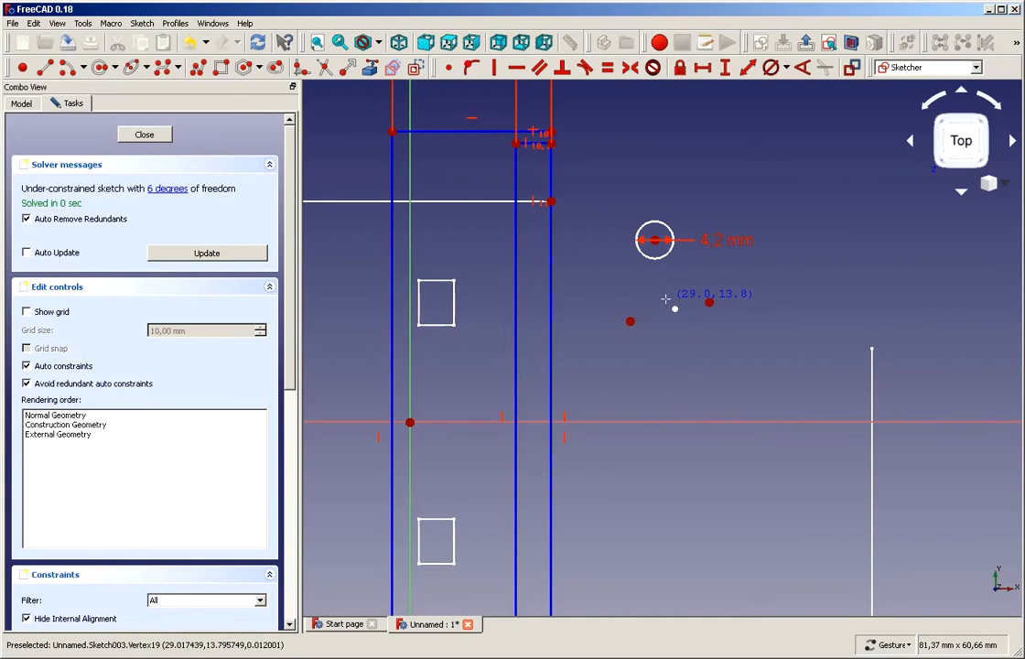
pyautogui.press('Escape')
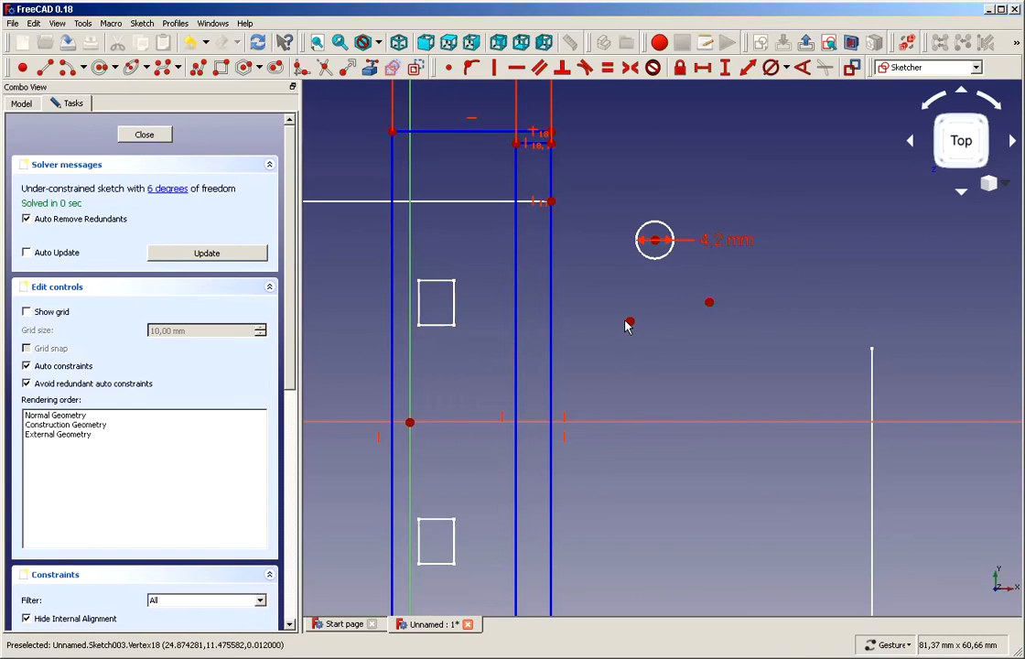
pyautogui.click(706, 311)
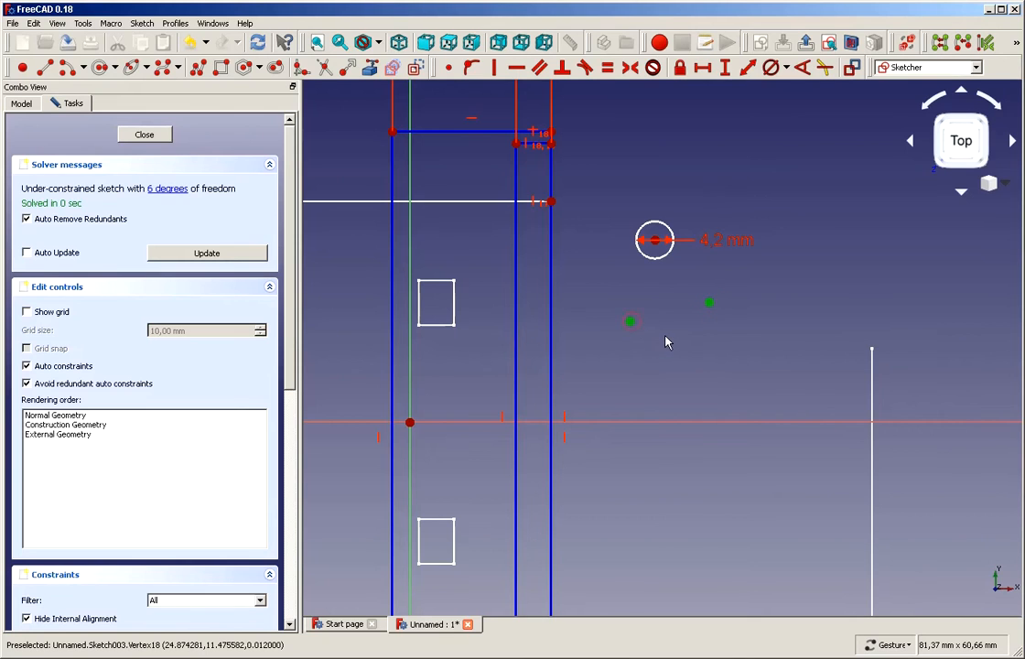
pyautogui.press('Delete')
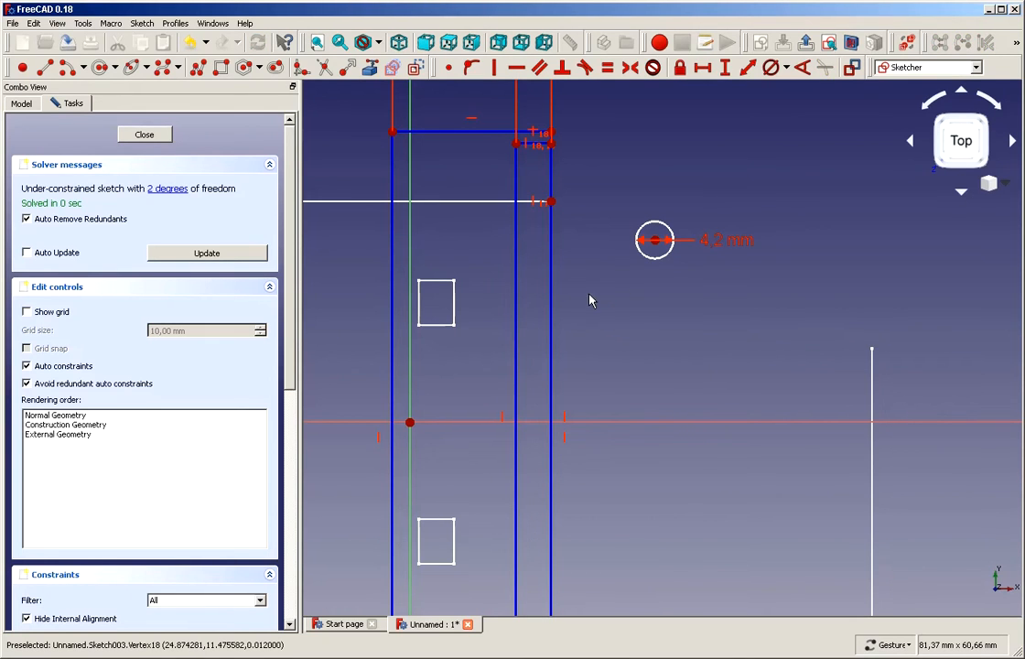
# Move the circle close to the rectangles' shared right edge, level with the upper small external rectangle
pyautogui.moveTo(655, 240); pyautogui.dragTo(576, 290)
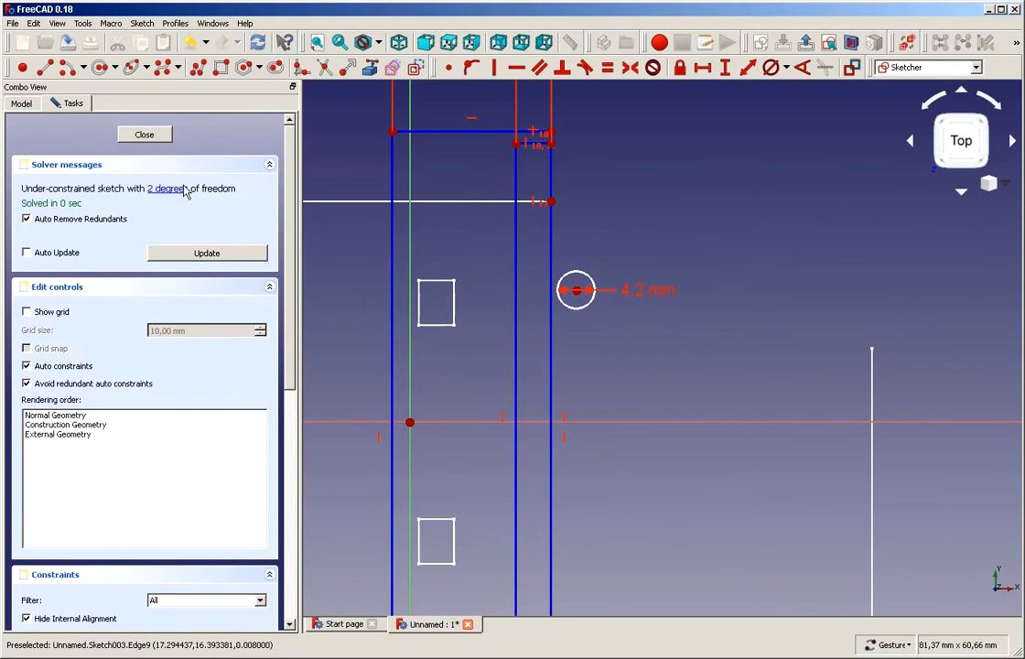
# Draw a second, larger circle up and to the right of the 4.2 mm circle, and move the diameter label clear below it
pyautogui.click(99, 67)
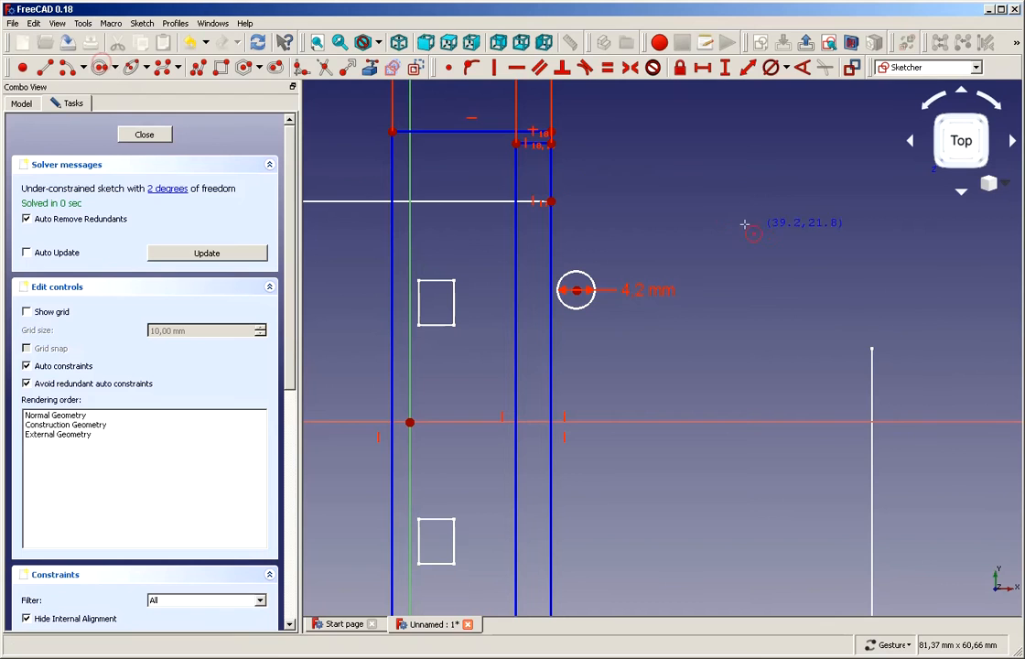
pyautogui.click(762, 231)
pyautogui.click(795, 234)
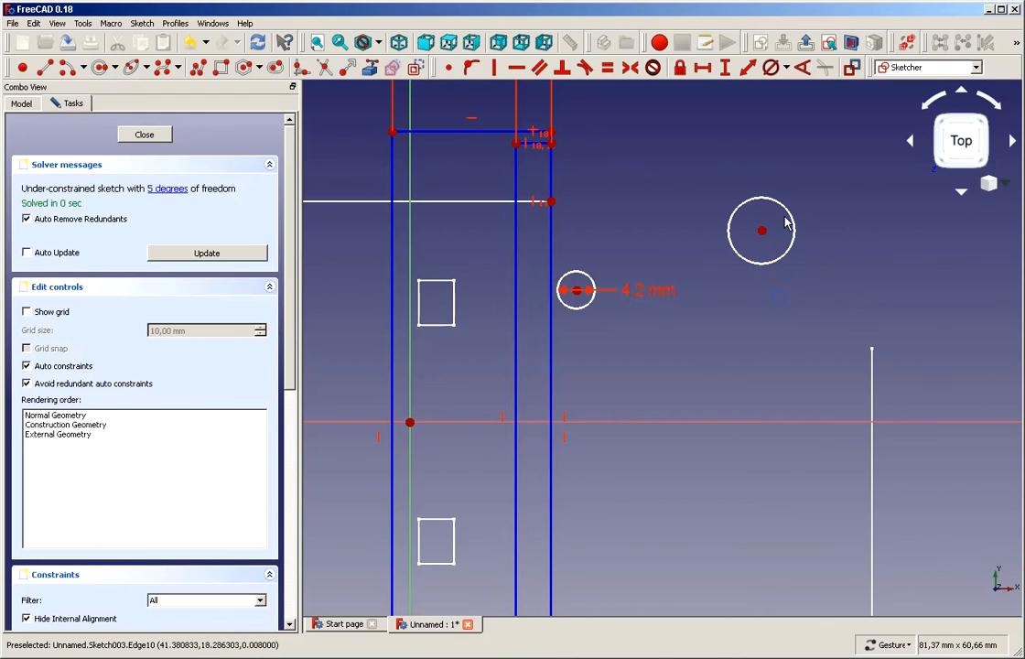
pyautogui.moveTo(648, 291); pyautogui.dragTo(715, 327)
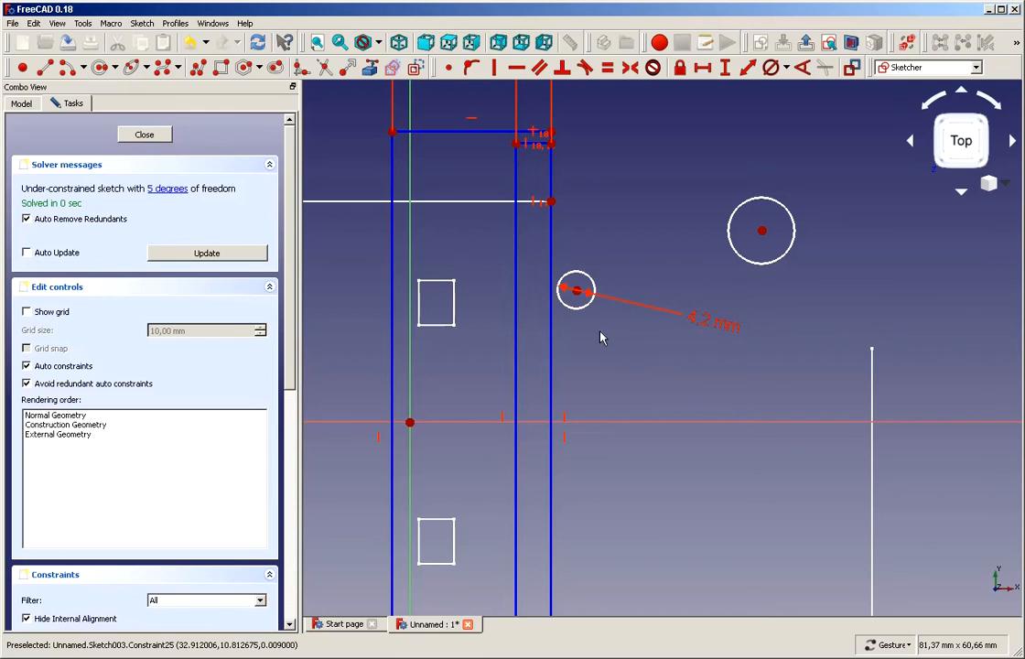
# Make the two circles equal in size and move the second one close to the upper right of the dimensioned circle
pyautogui.click(591, 279)
pyautogui.click(746, 264)
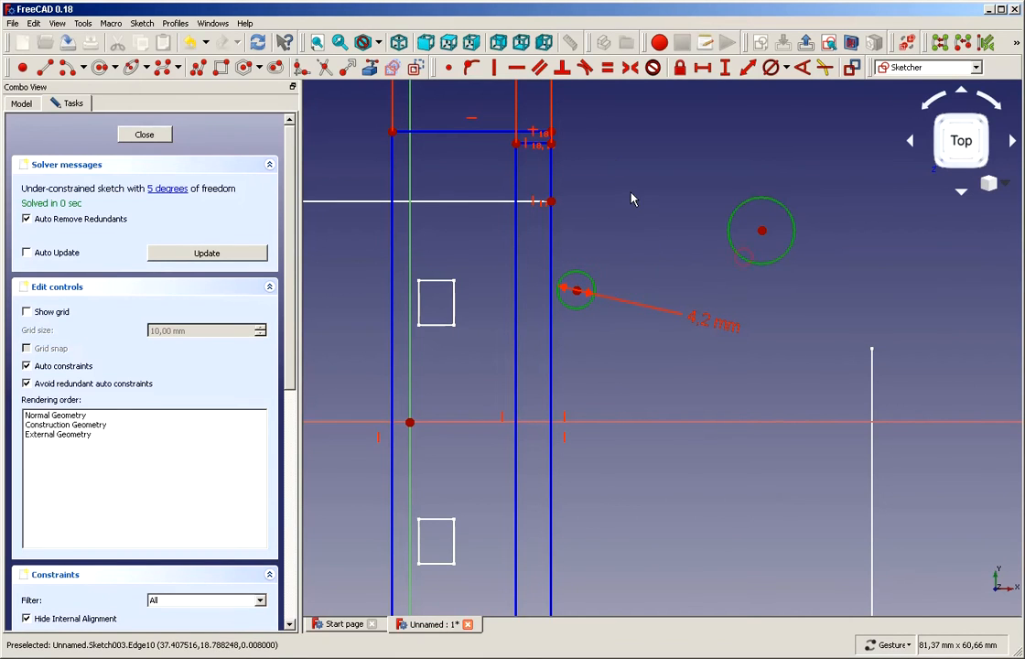
pyautogui.click(609, 70)
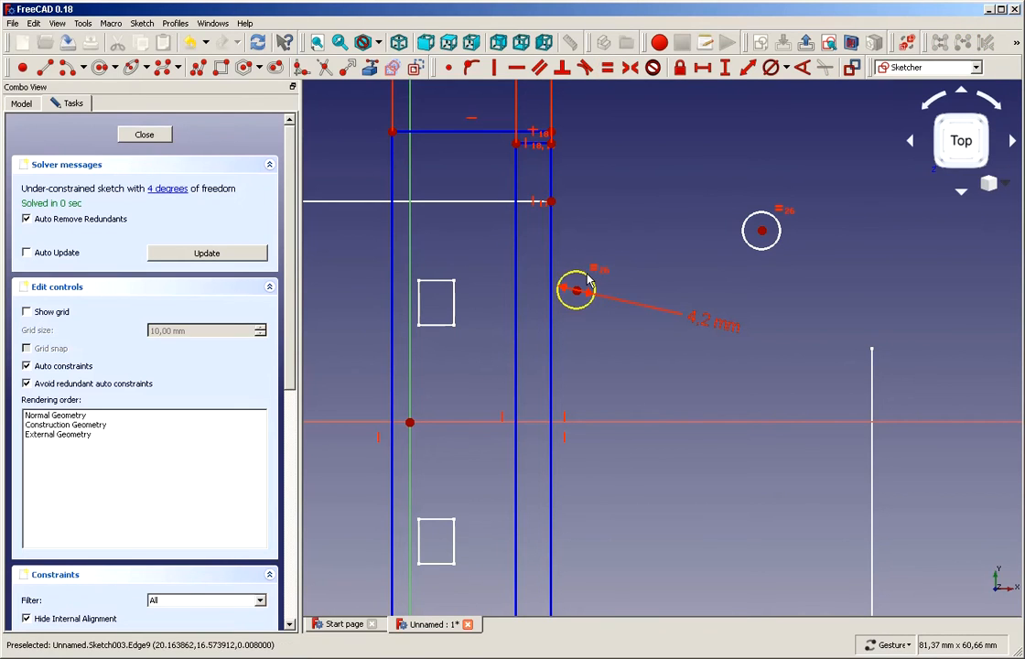
pyautogui.moveTo(751, 240); pyautogui.dragTo(615, 272)
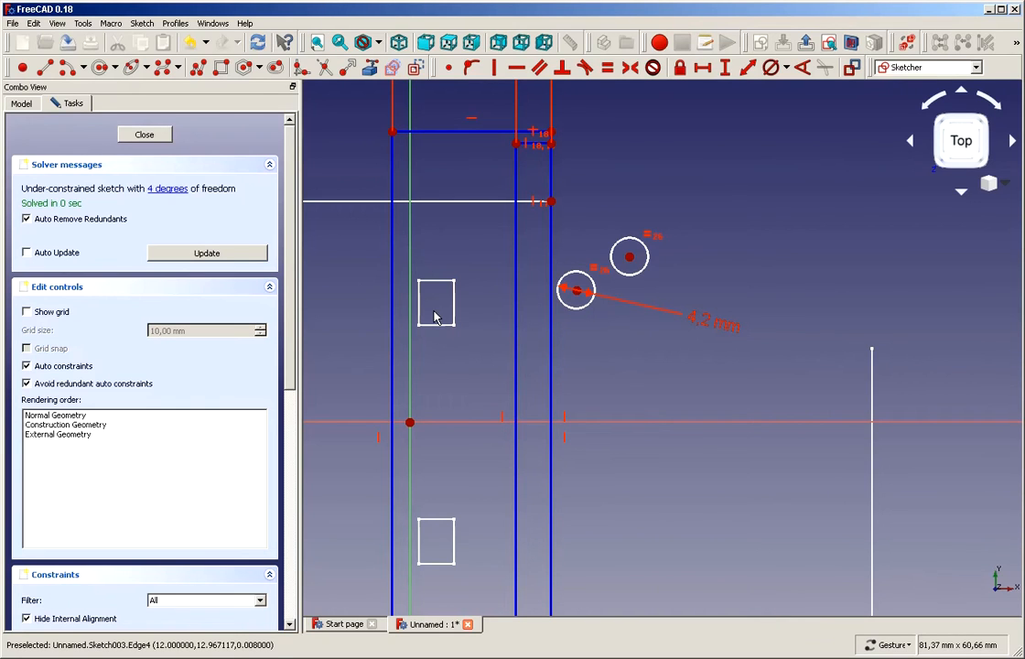
# Draw a diagonal line across the upper small external rectangle, extending past its upper-left and lower-right corners
pyautogui.click(43, 68)
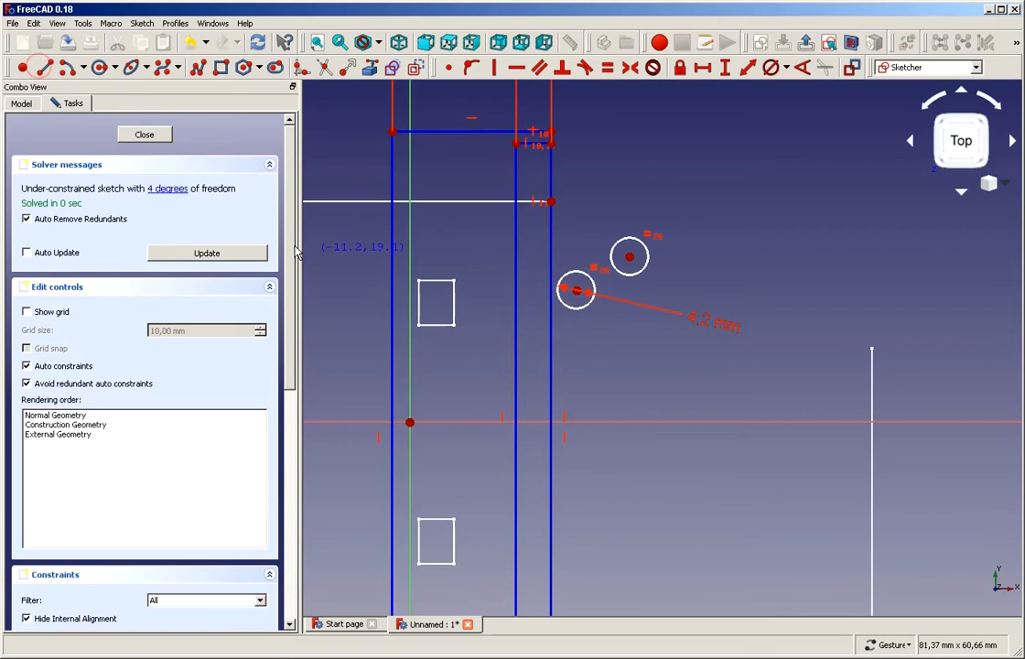
pyautogui.click(401, 257)
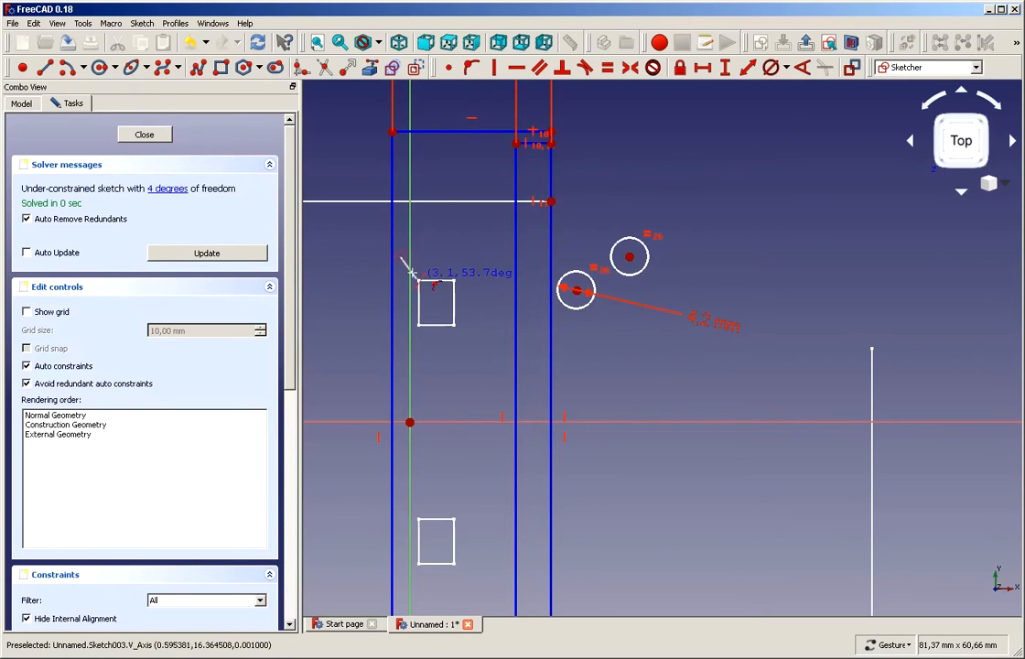
pyautogui.click(478, 345)
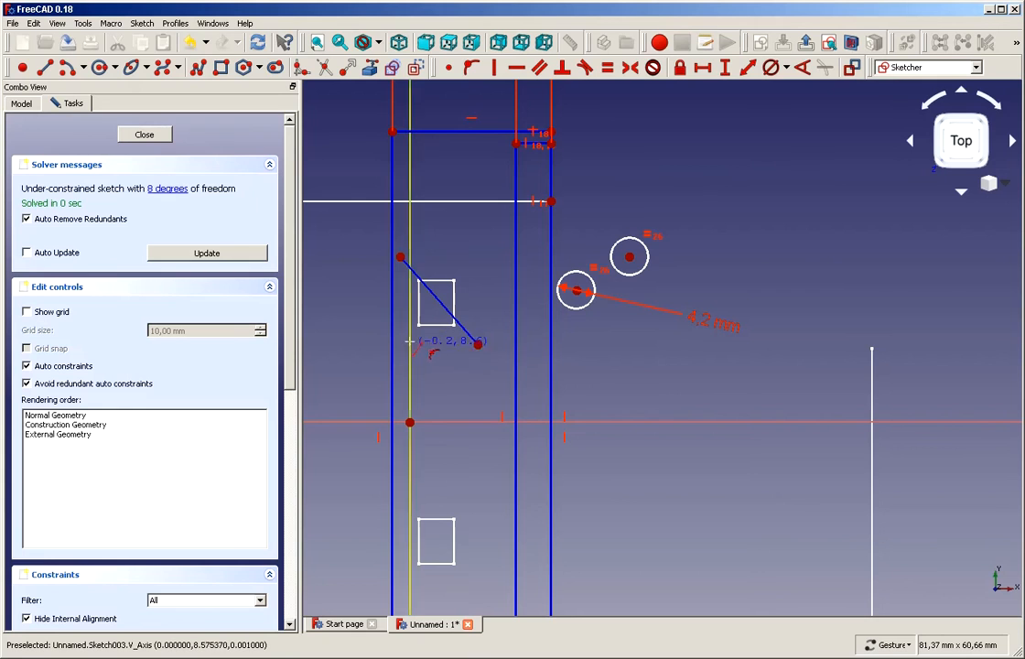
# Draw the second diagonal construction line across the upper small rectangle, plus a horizontal construction line running through it past both neighbouring vertical lines
pyautogui.click(401, 354)
pyautogui.click(469, 259)
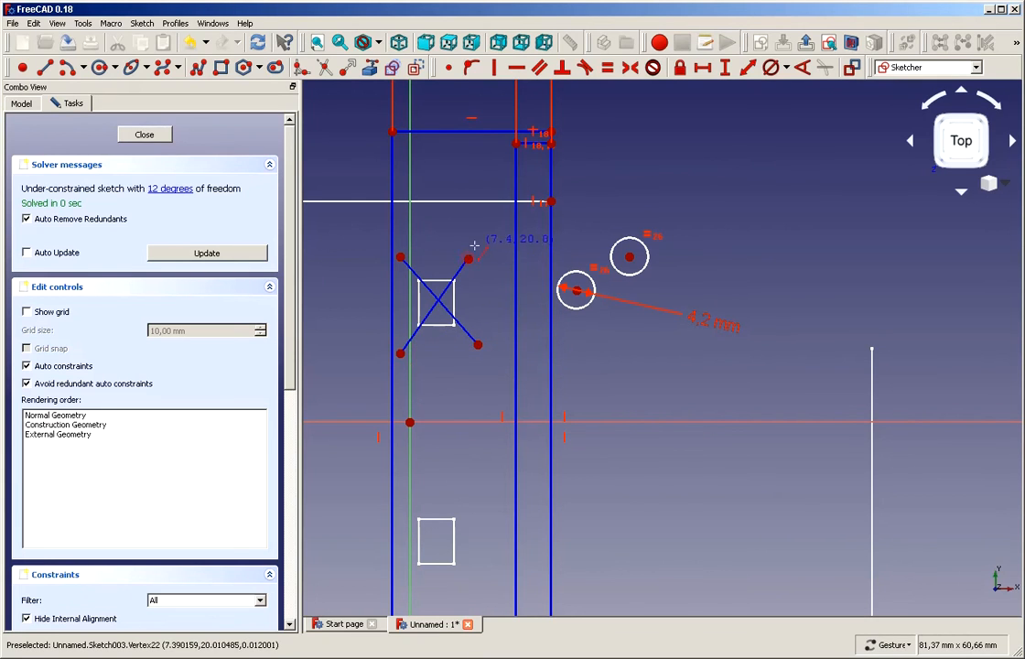
pyautogui.click(368, 303)
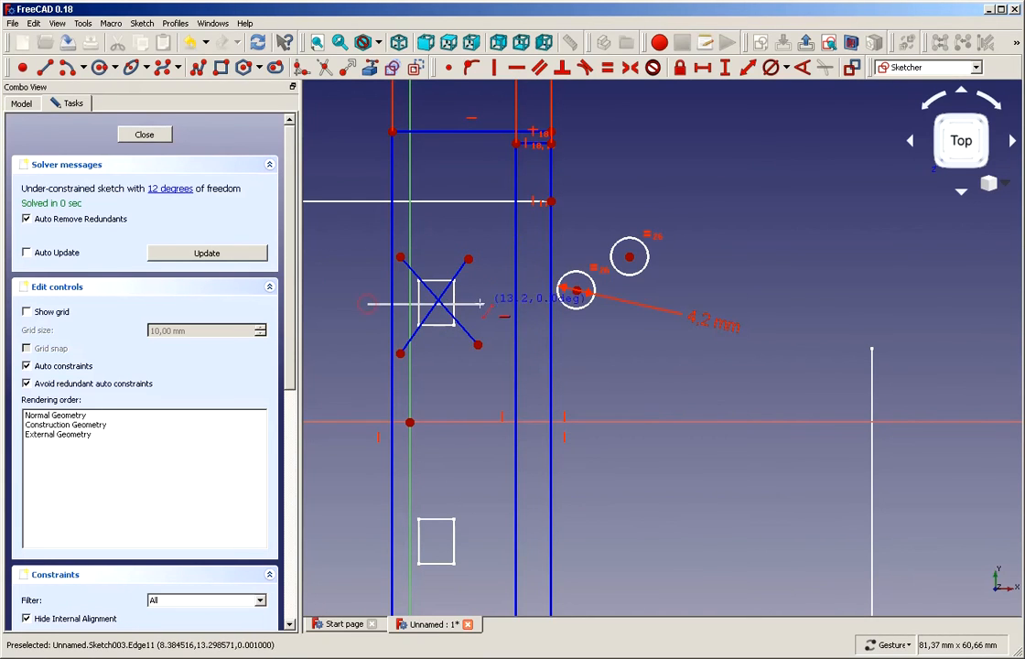
pyautogui.click(540, 303)
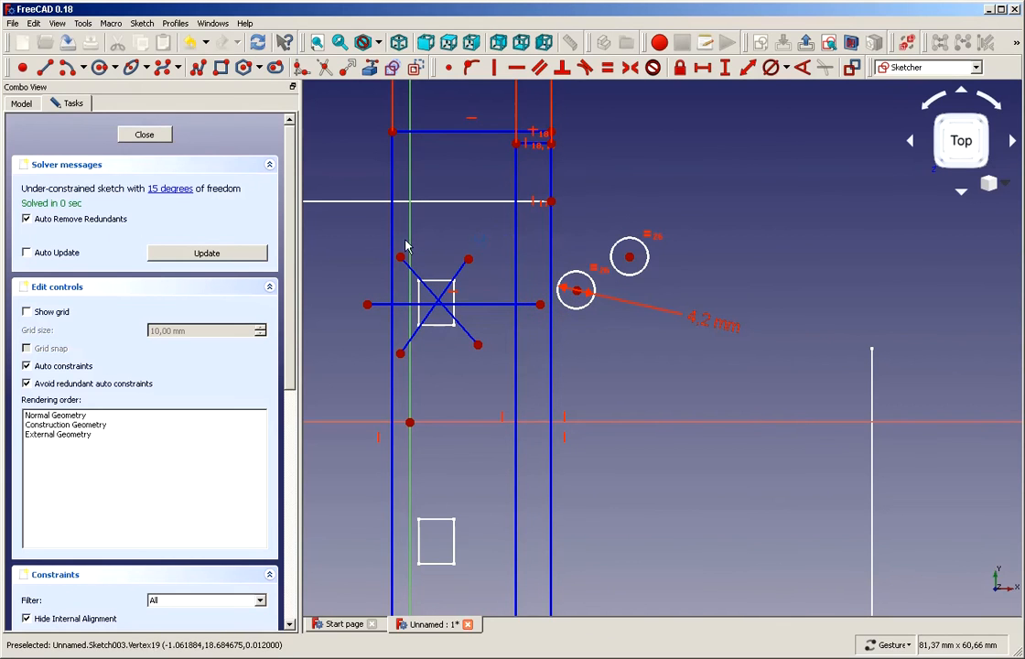
# Constrain the horizontal construction line's left endpoint onto the leftmost vertical line and its right endpoint onto the inner right vertical line
pyautogui.click(367, 304)
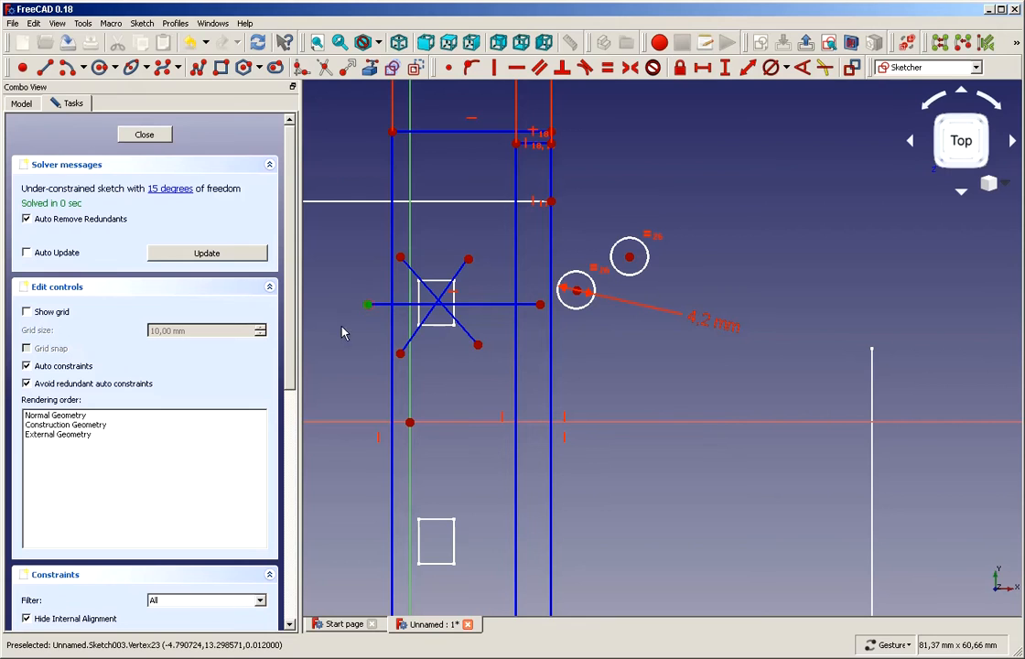
pyautogui.click(392, 229)
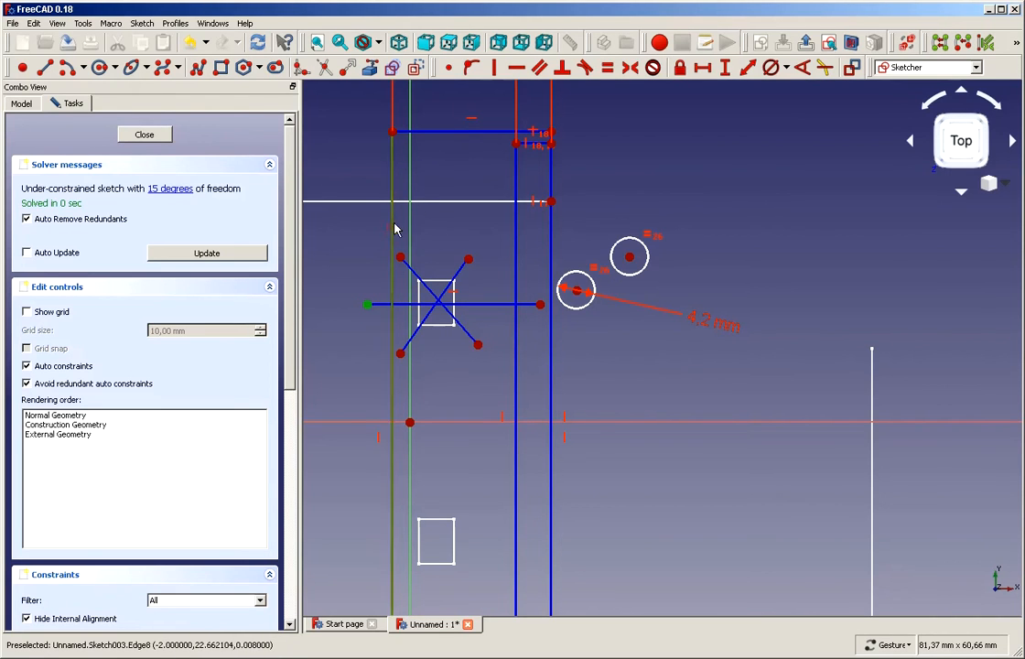
pyautogui.click(485, 70)
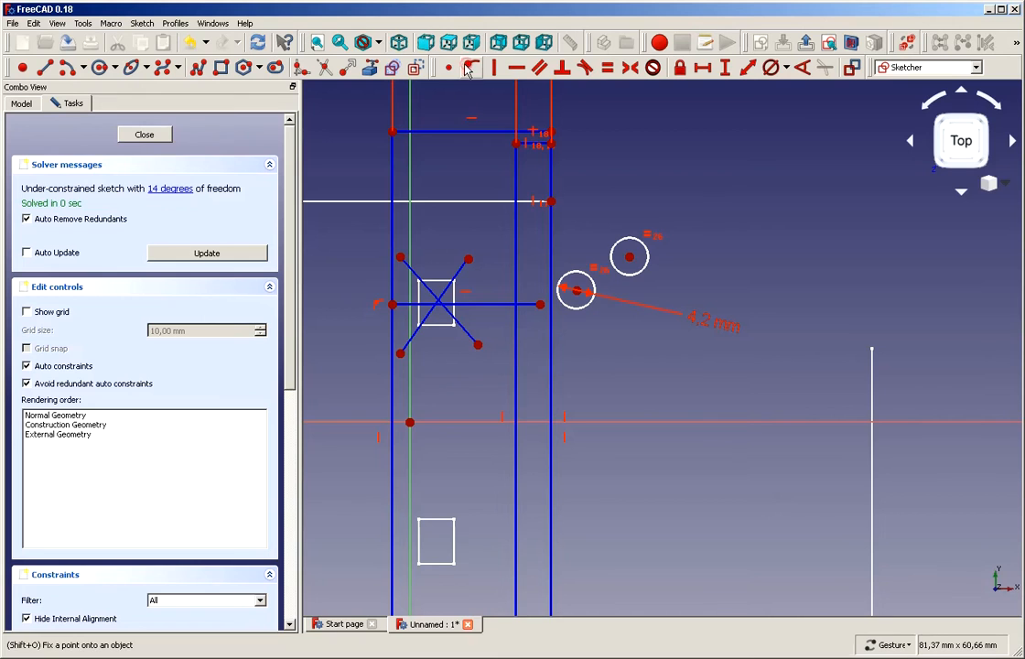
pyautogui.click(541, 306)
pyautogui.click(517, 271)
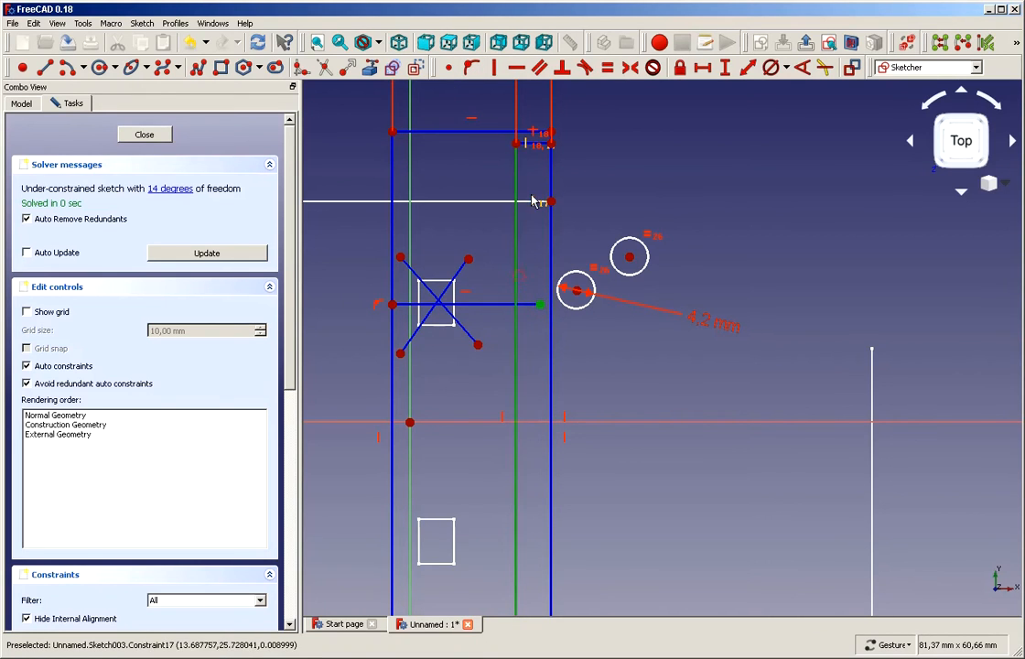
pyautogui.click(470, 69)
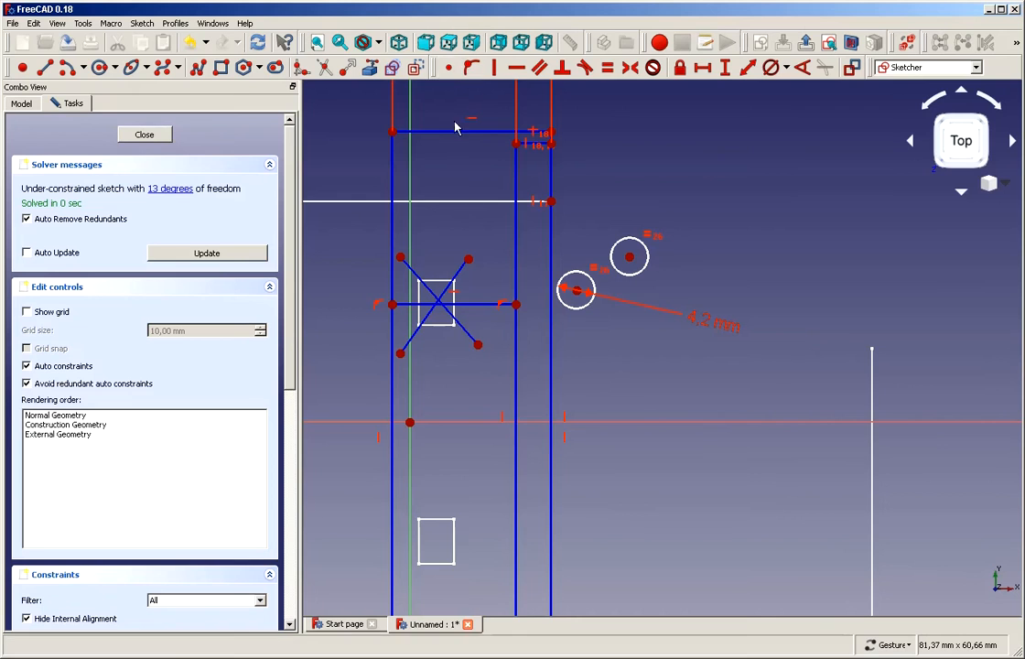
# Link the top and bottom edges of the upper small rectangle into the sketch as external geometry
pyautogui.scroll(3, 458, 284)
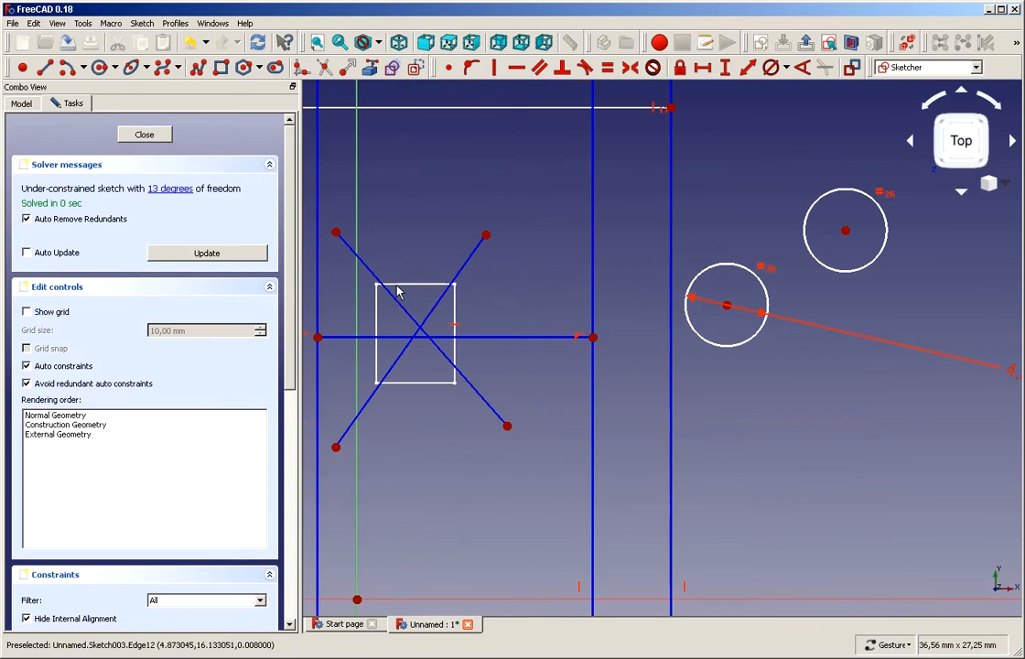
pyautogui.click(371, 71)
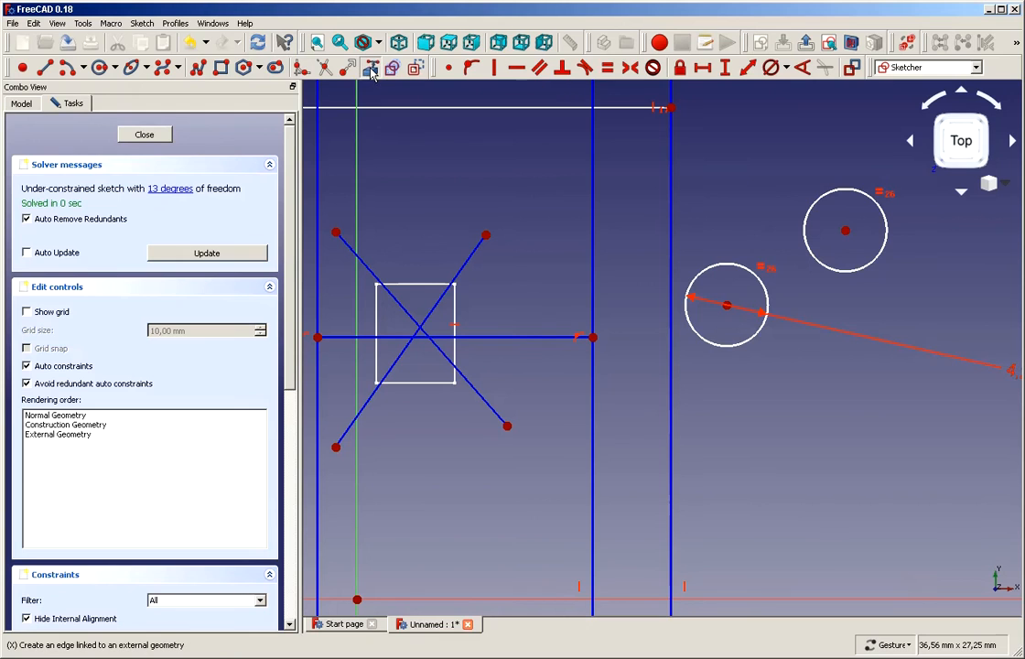
pyautogui.click(407, 385)
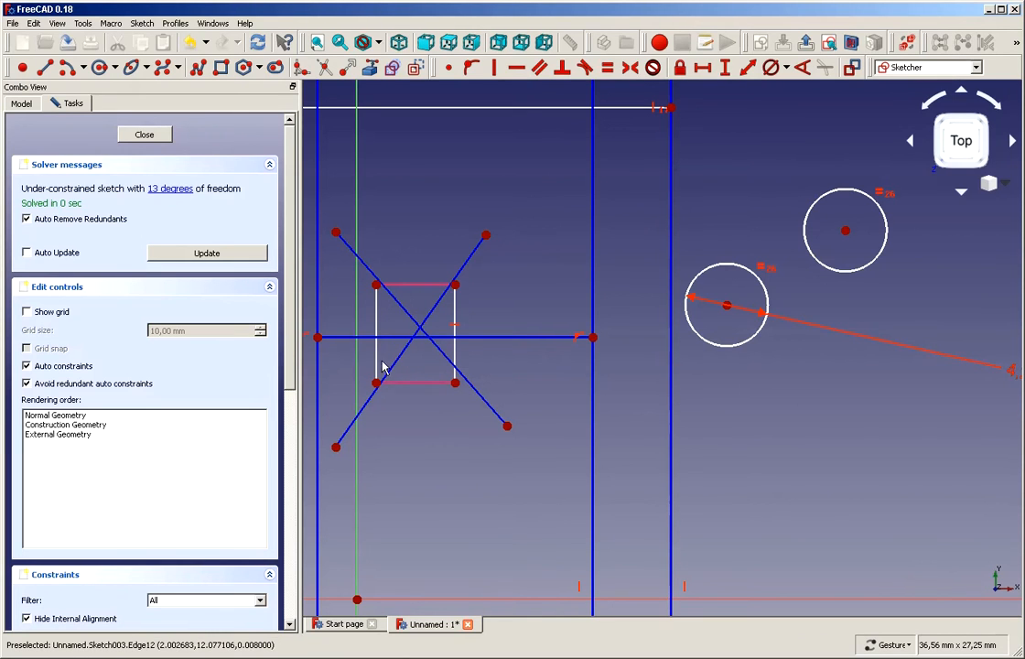
# Make the four endpoints of the two diagonal construction lines coincident with the corresponding corners of the upper small rectangle
pyautogui.click(449, 68)
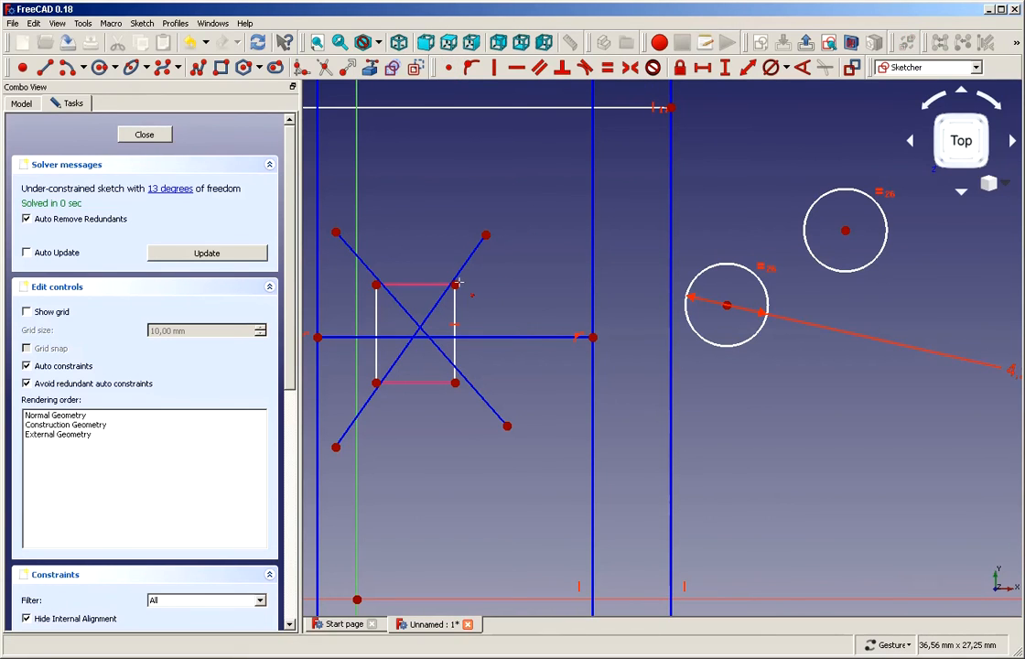
pyautogui.click(486, 234)
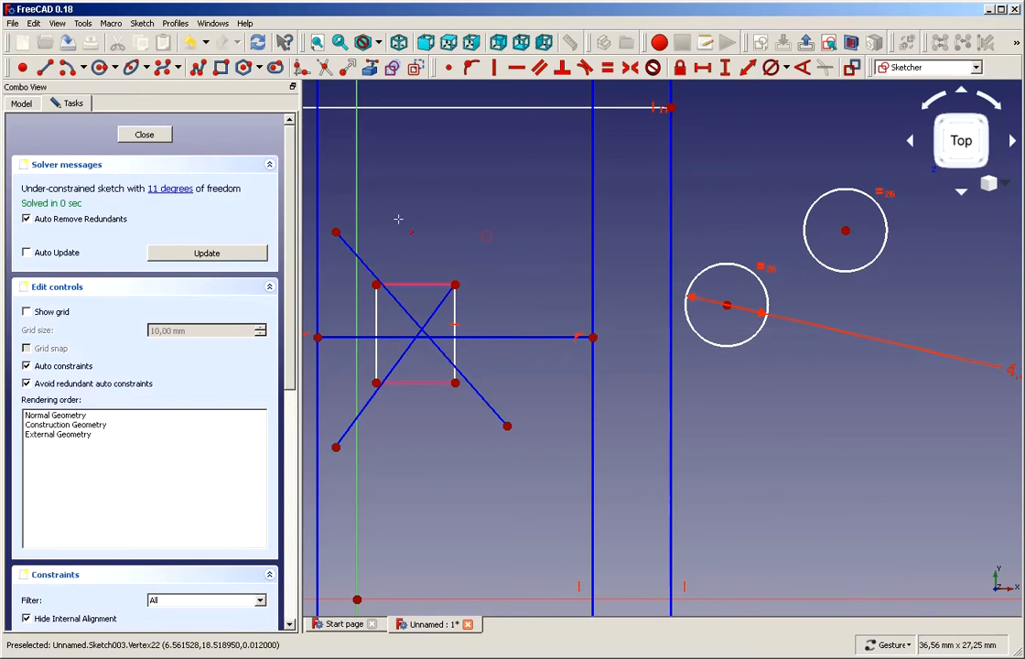
pyautogui.click(338, 234)
pyautogui.click(375, 285)
pyautogui.press('c')
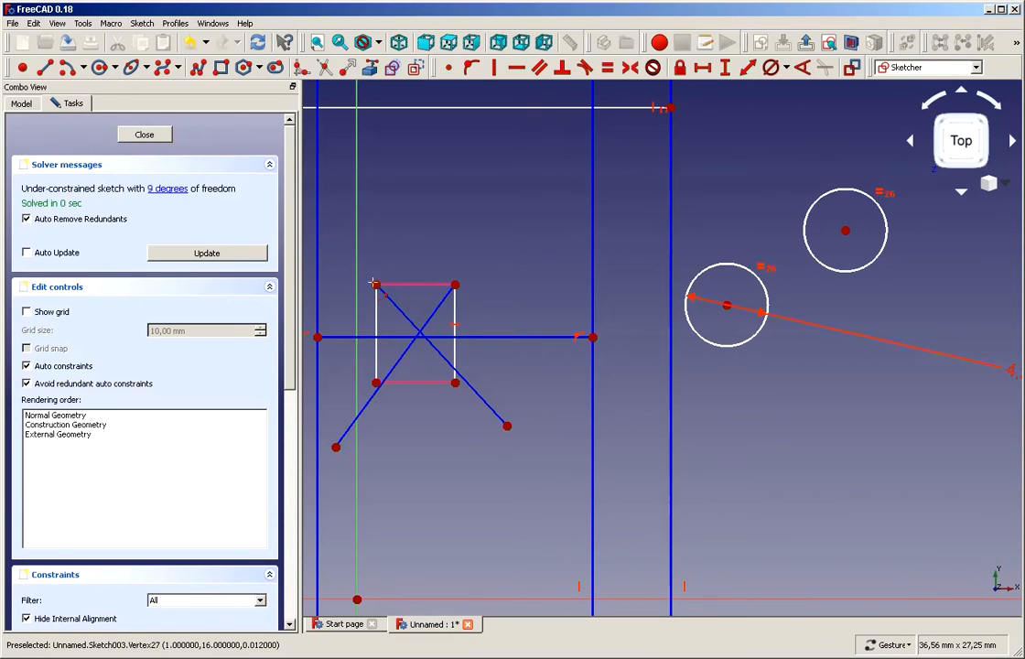
pyautogui.click(337, 448)
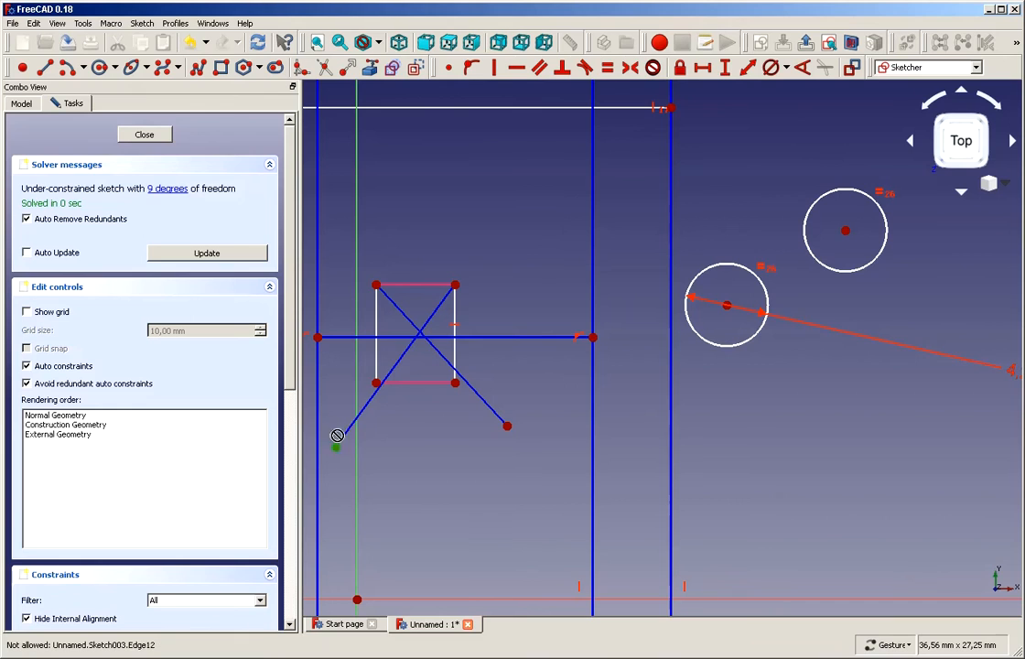
pyautogui.click(375, 383)
pyautogui.press('c')
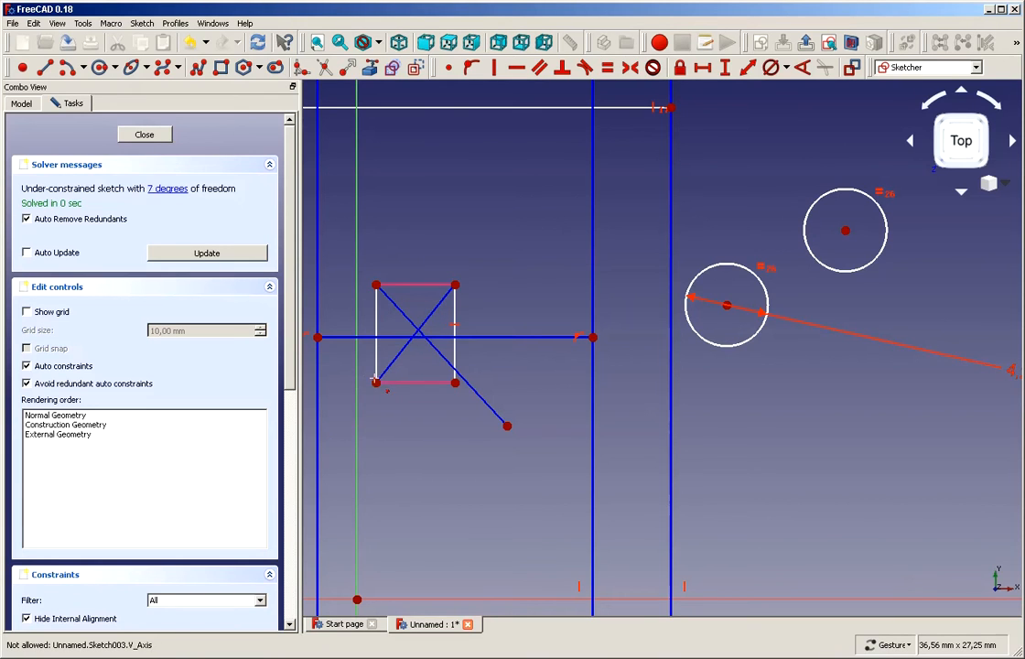
pyautogui.click(506, 424)
pyautogui.click(455, 383)
pyautogui.press('c')
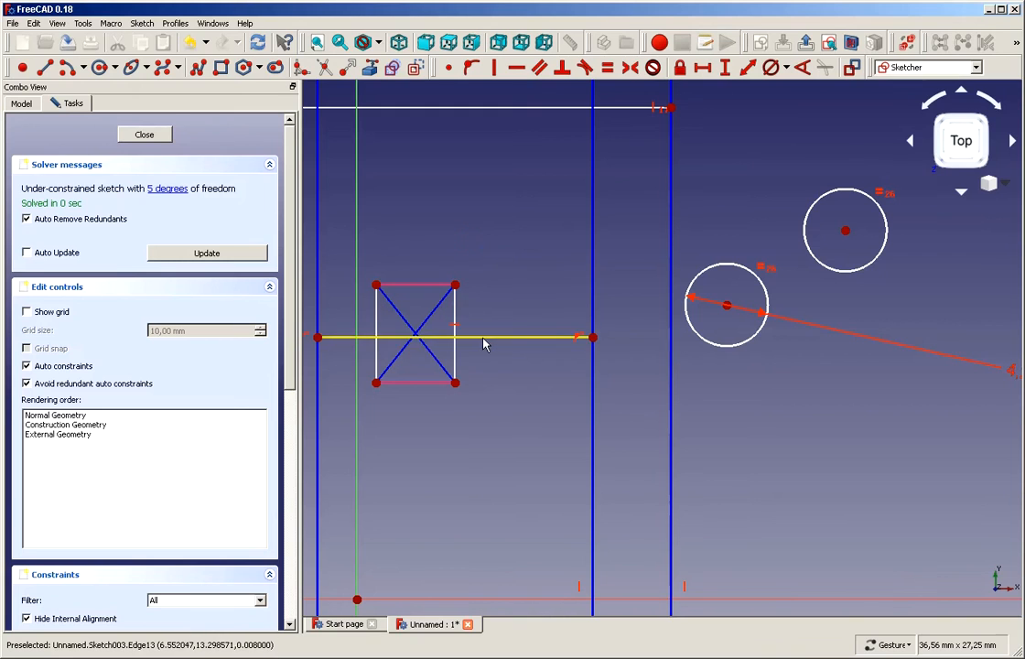
# Place a point just below the upper small rectangle and constrain it onto the horizontal construction line
pyautogui.moveTo(483, 339); pyautogui.dragTo(482, 334)
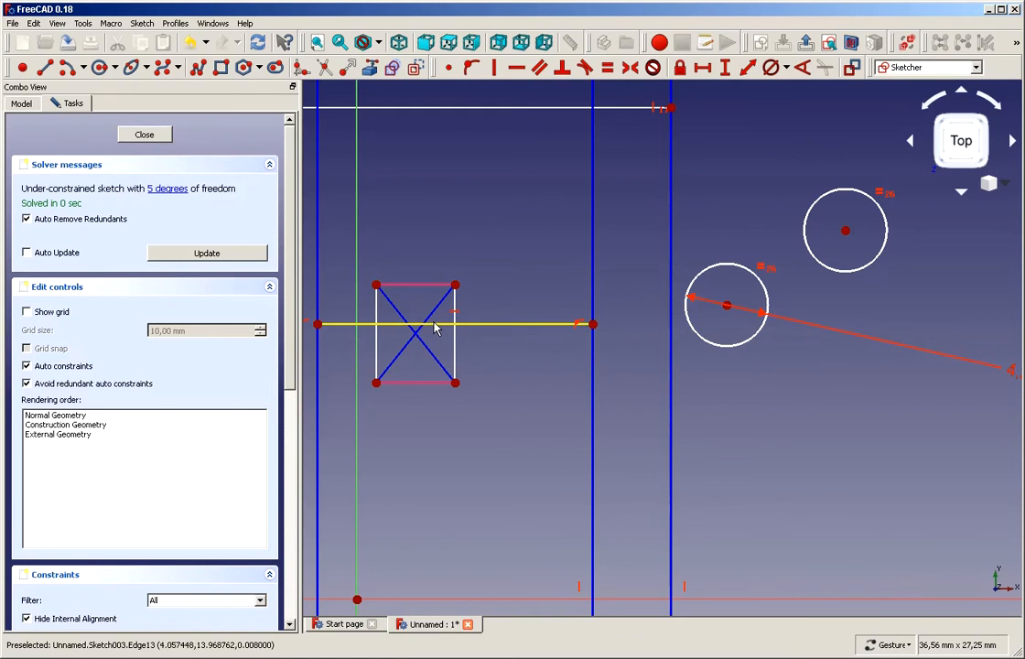
pyautogui.click(22, 68)
pyautogui.click(423, 418)
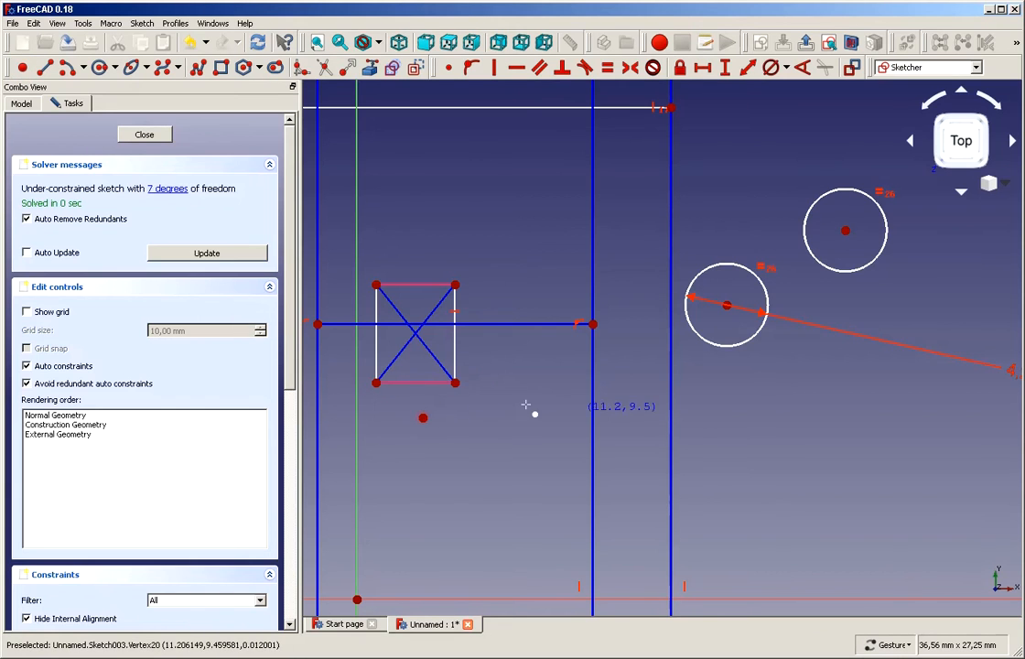
pyautogui.rightClick(458, 373)
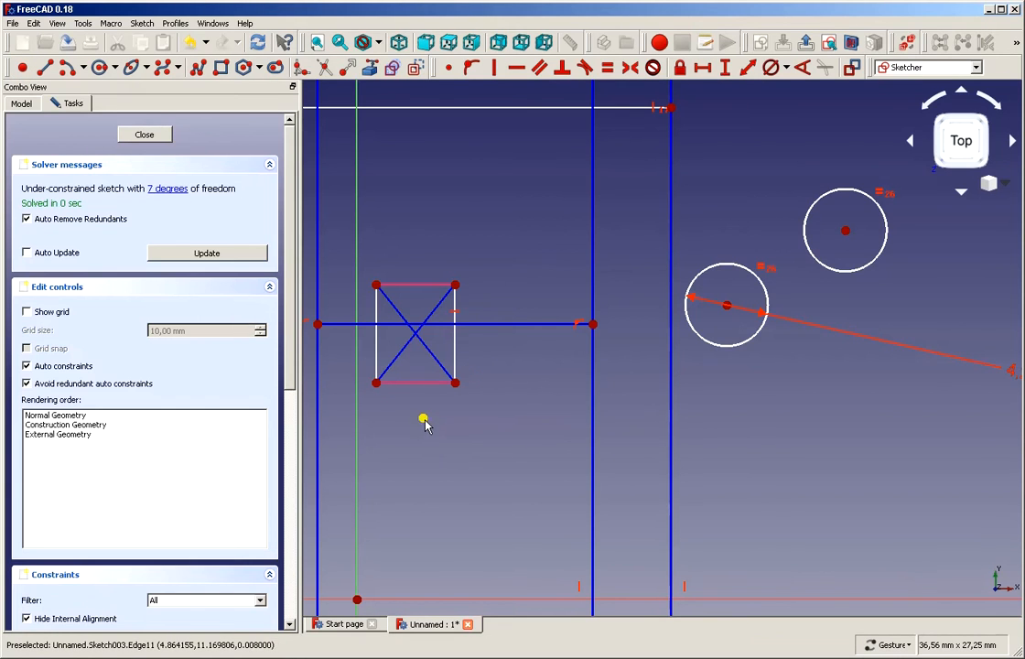
pyautogui.click(424, 420)
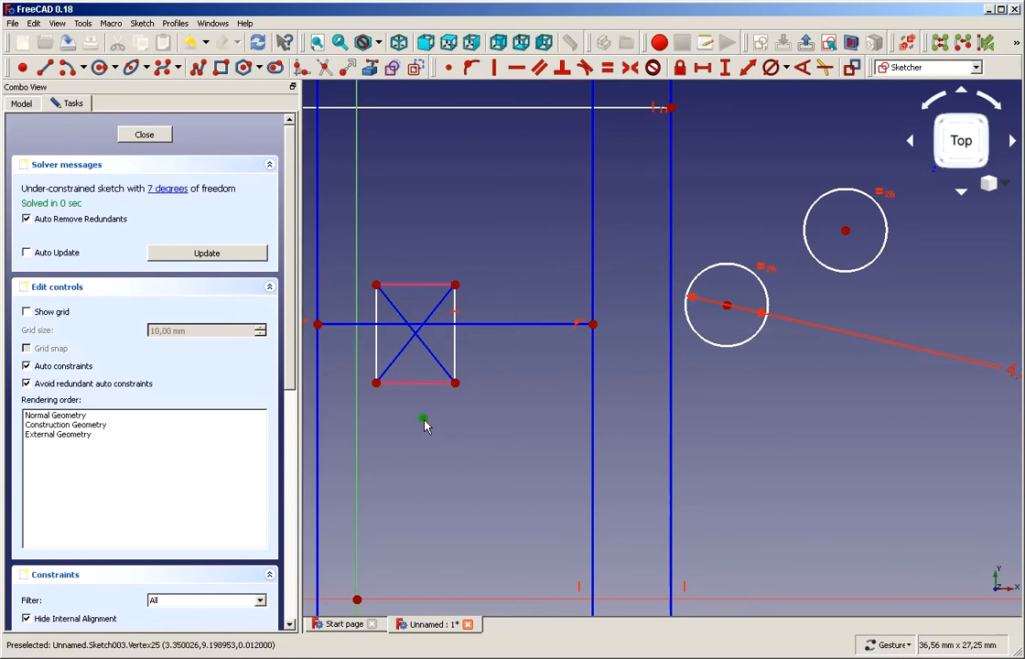
pyautogui.click(495, 326)
pyautogui.click(474, 68)
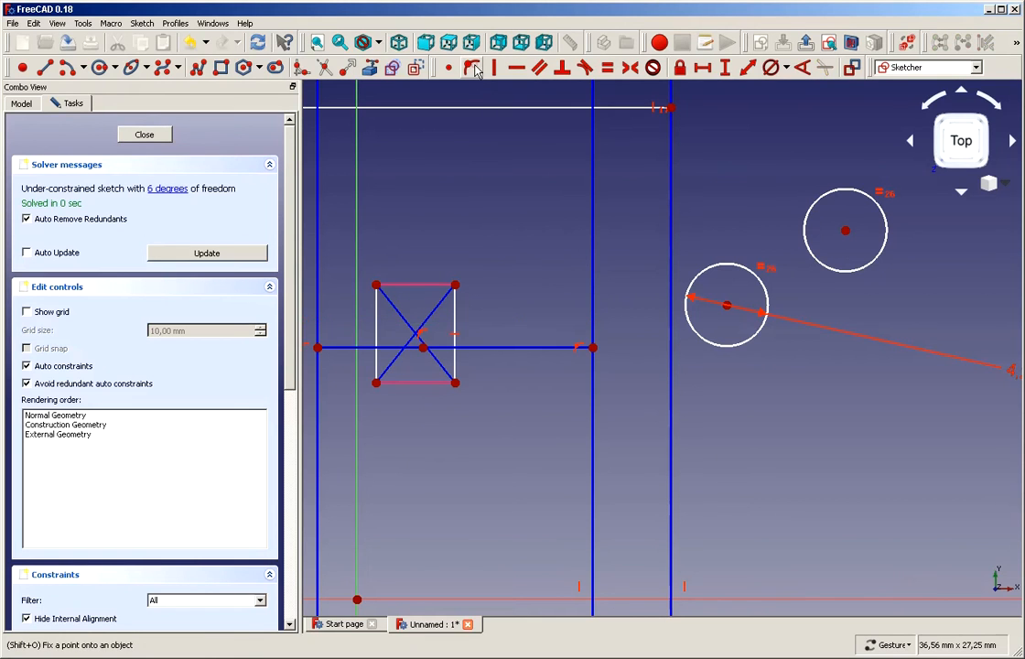
# Constrain the point on the horizontal construction line onto both diagonals so it sits at the rectangle's centre
pyautogui.scroll(5, 426, 357)
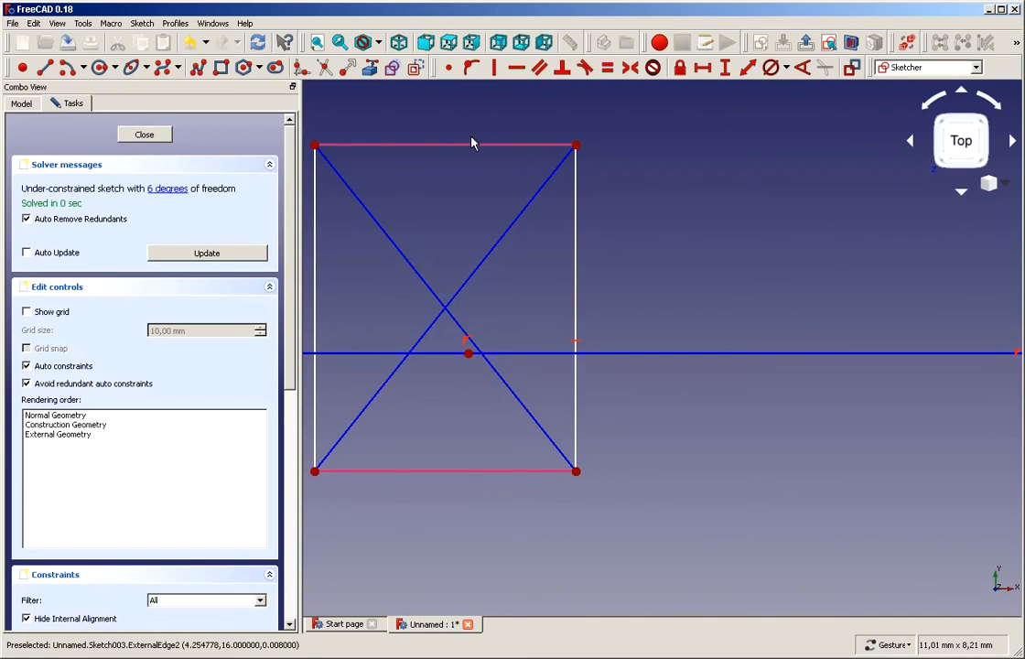
pyautogui.click(467, 355)
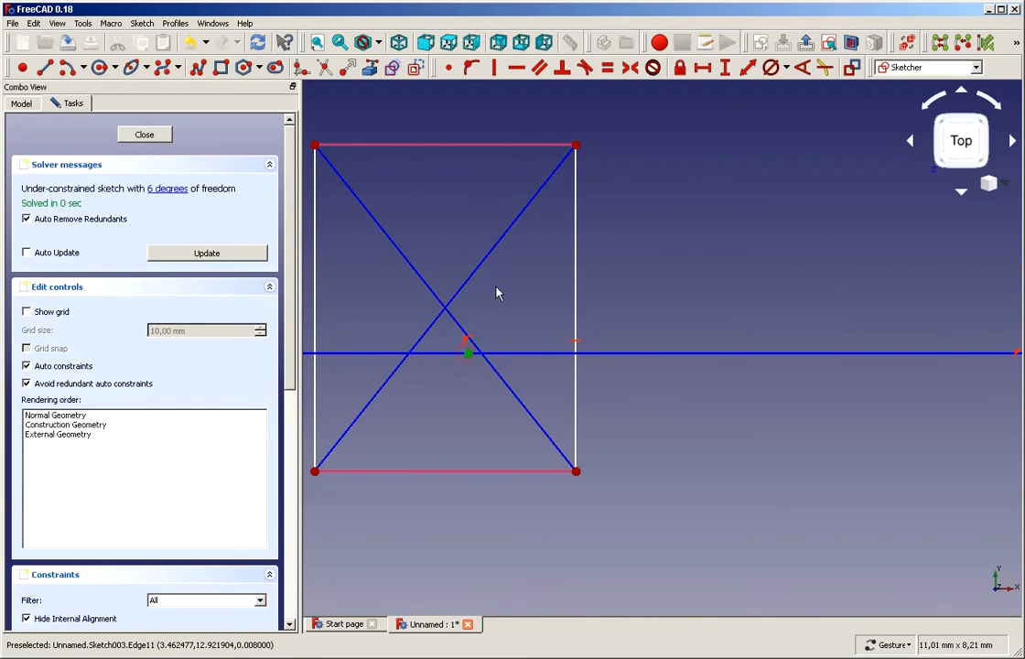
pyautogui.click(471, 68)
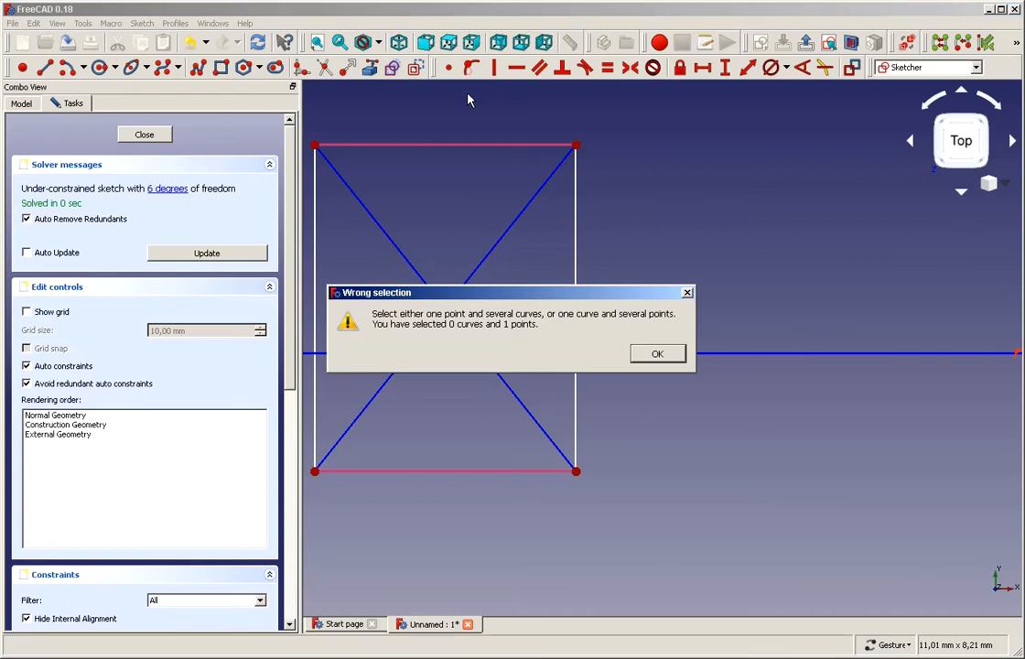
pyautogui.click(650, 355)
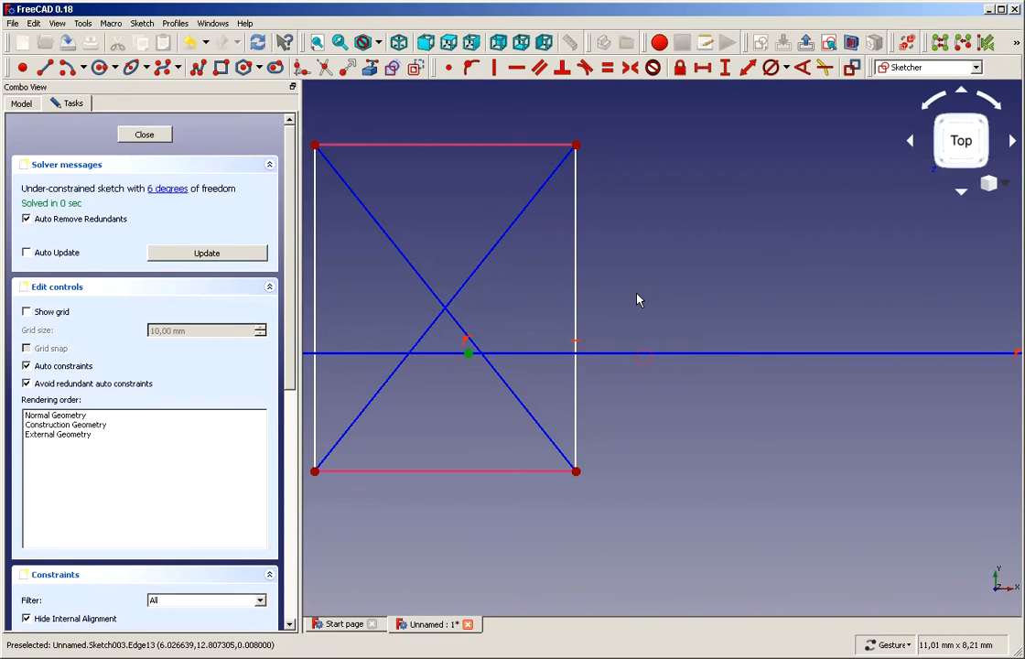
pyautogui.click(468, 353)
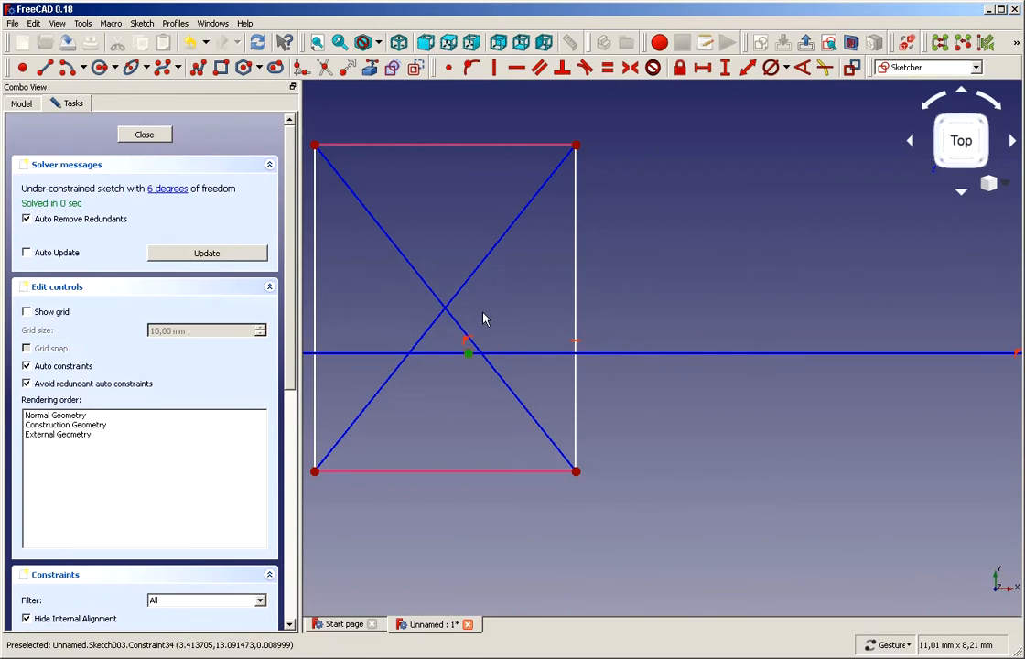
pyautogui.click(485, 265)
pyautogui.click(471, 69)
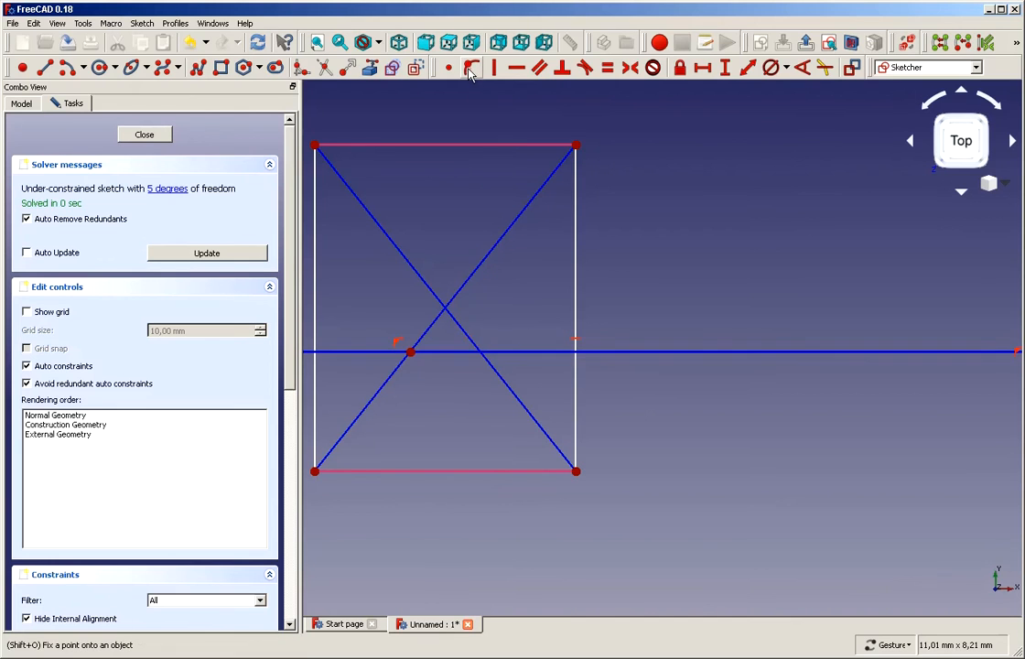
pyautogui.click(410, 355)
pyautogui.click(499, 372)
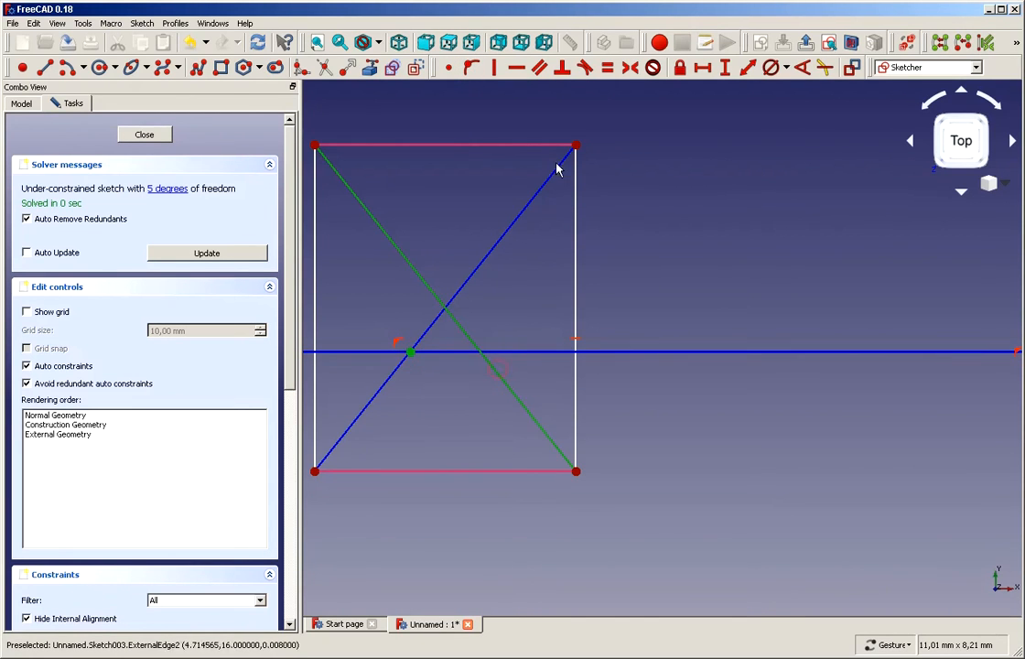
pyautogui.click(471, 69)
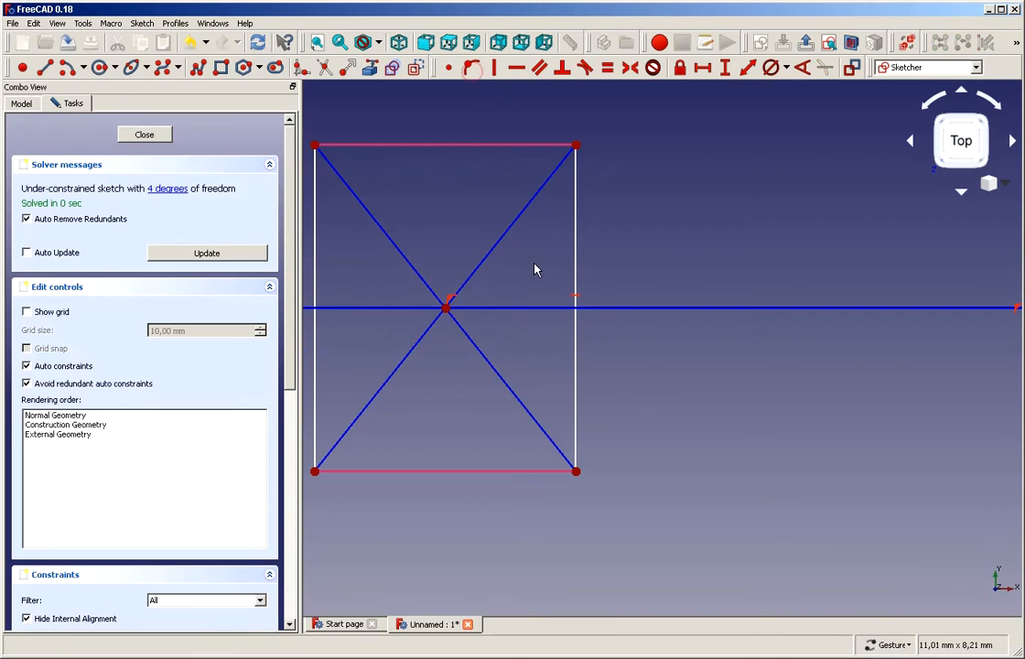
# Make the centre of the 4.2 mm dimensioned circle coincident with the left endpoint of the horizontal construction line
pyautogui.scroll(-5, 572, 336)
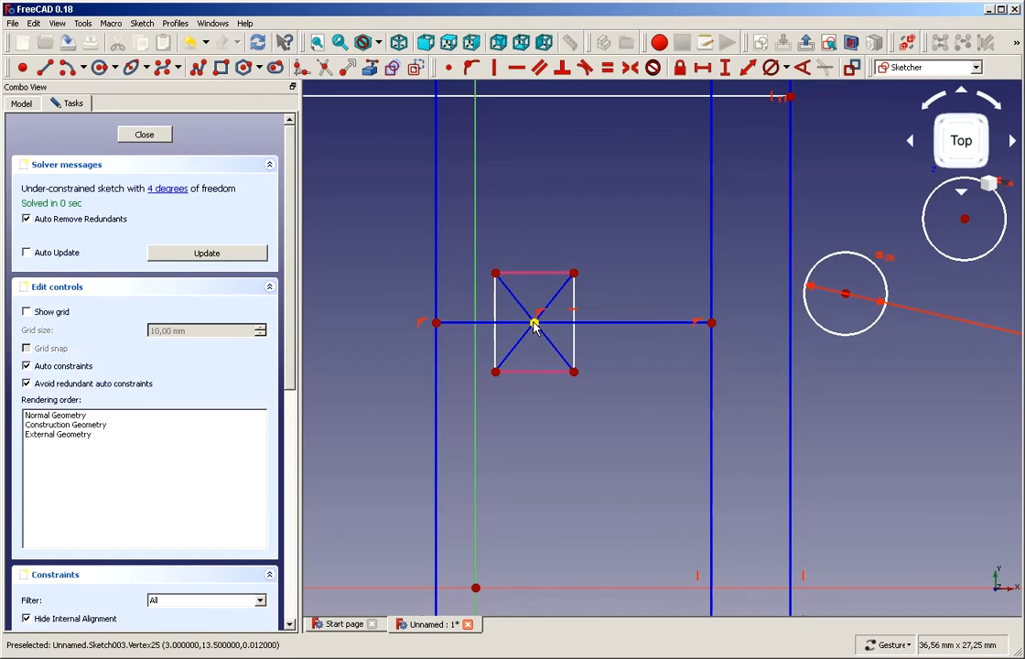
pyautogui.scroll(-2, 535, 327)
pyautogui.scroll(2, 557, 274)
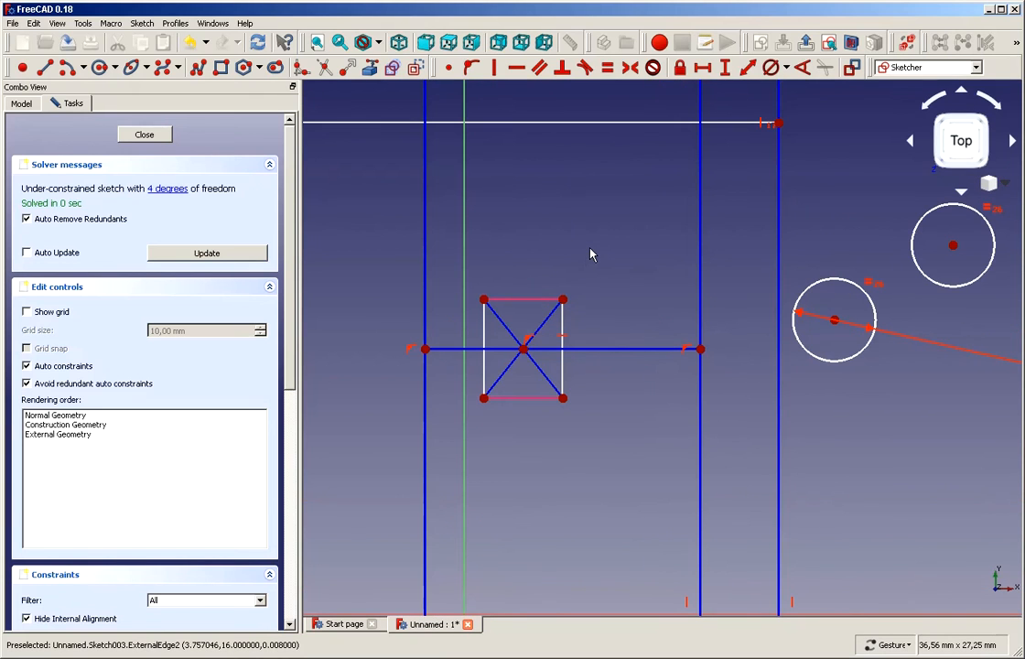
pyautogui.click(449, 70)
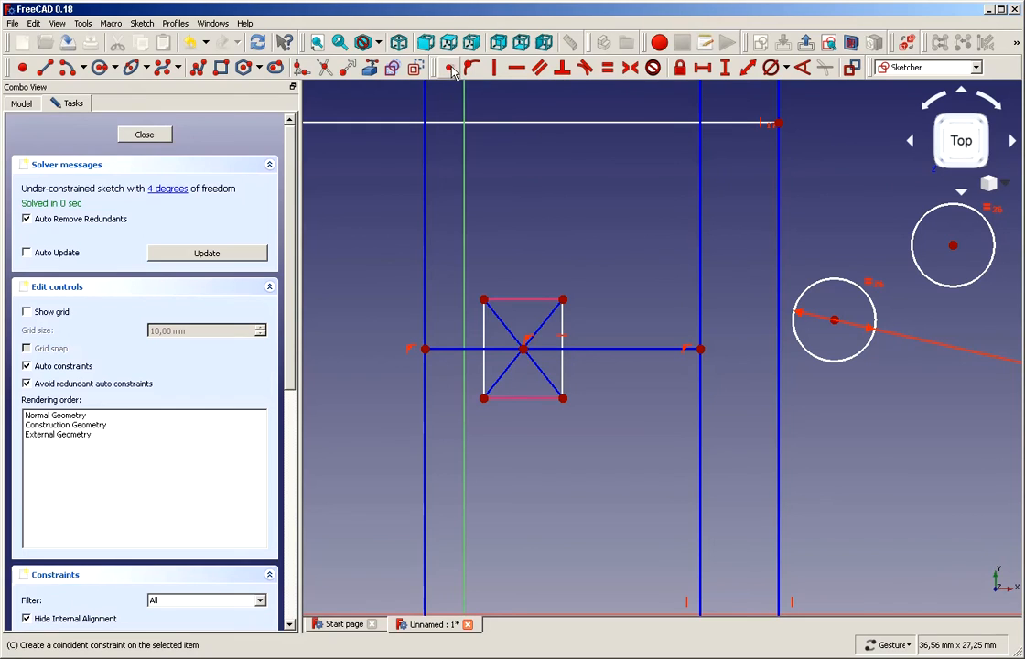
pyautogui.click(835, 319)
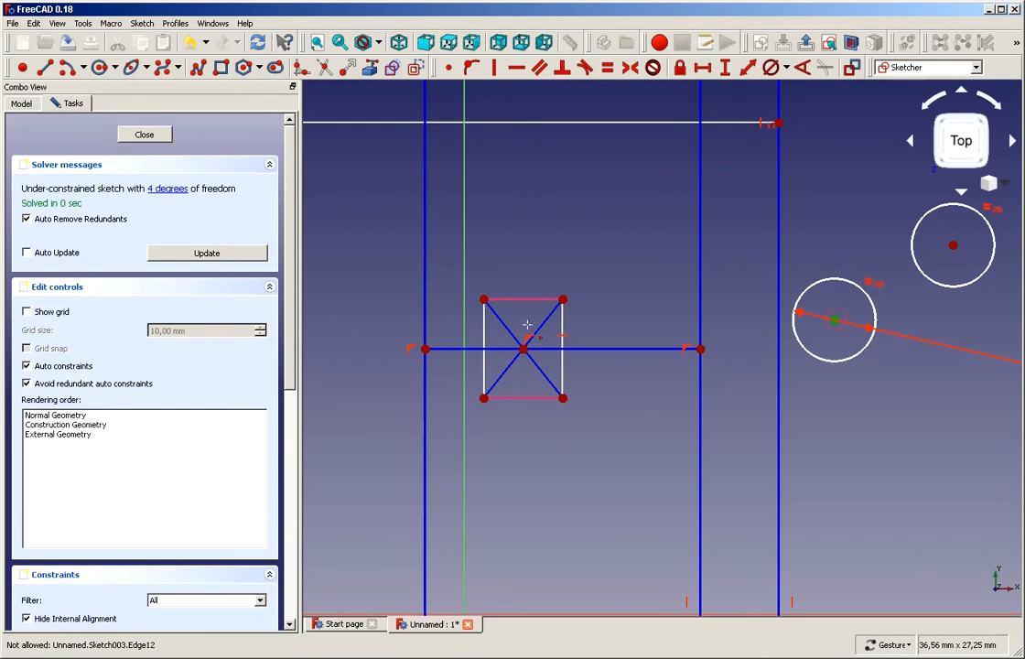
pyautogui.click(425, 349)
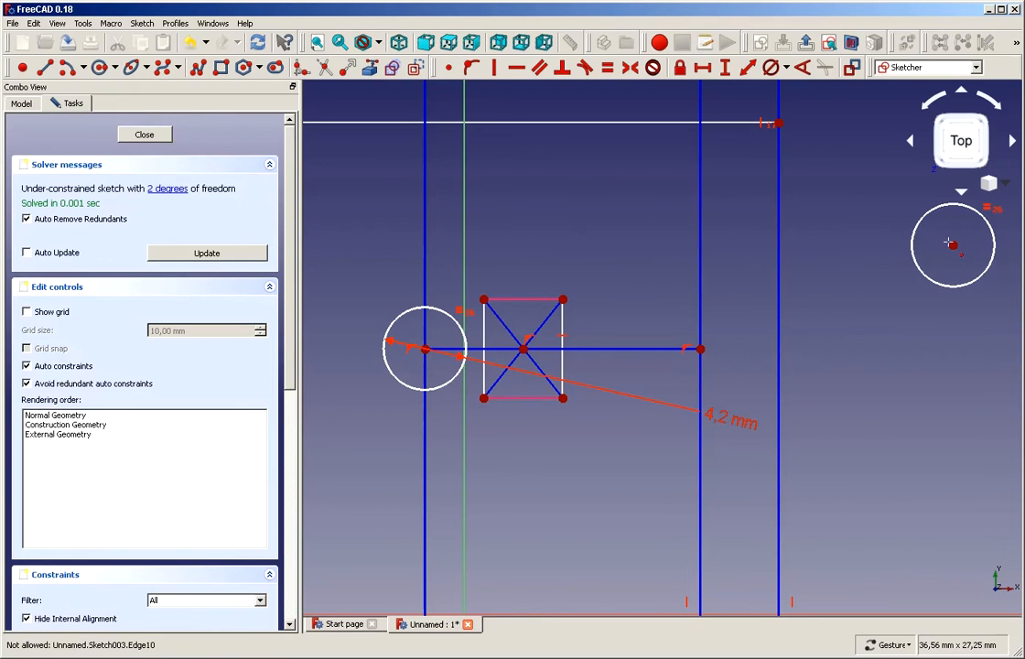
# Make the second circle's centre coincident with the right endpoint of the horizontal construction line and close the sketch
pyautogui.click(953, 246)
pyautogui.click(700, 349)
pyautogui.scroll(-5, 720, 331)
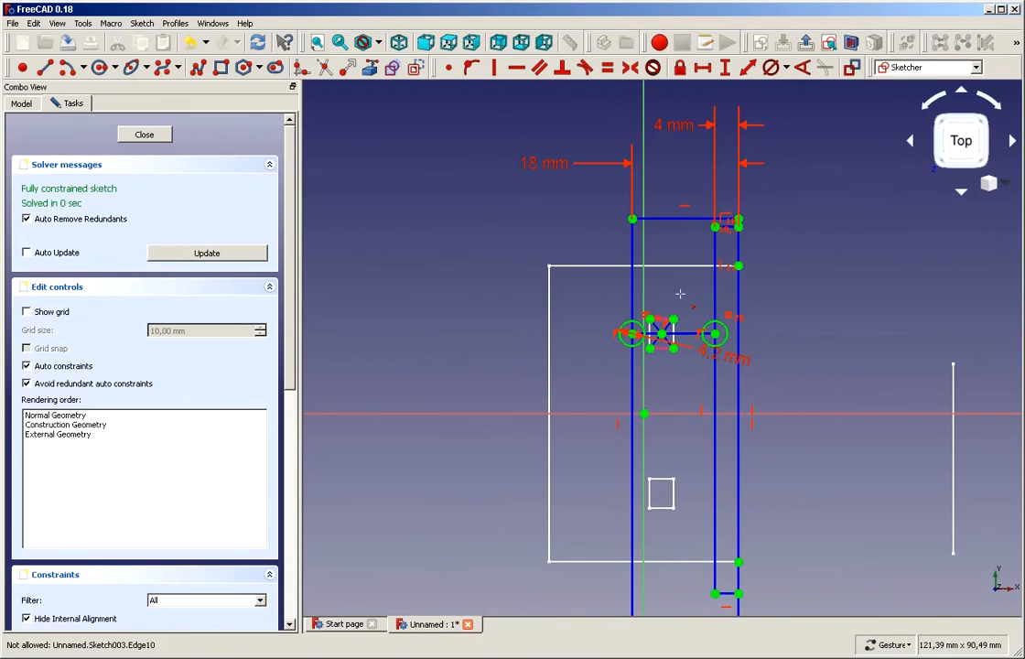
pyautogui.scroll(2, 680, 294)
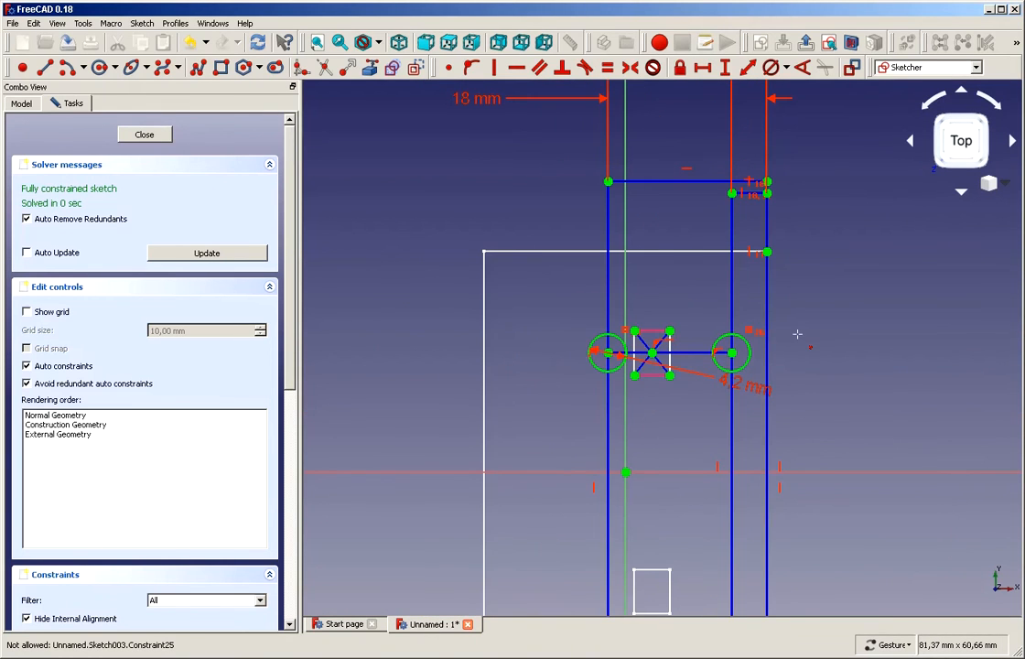
pyautogui.scroll(-2, 798, 334)
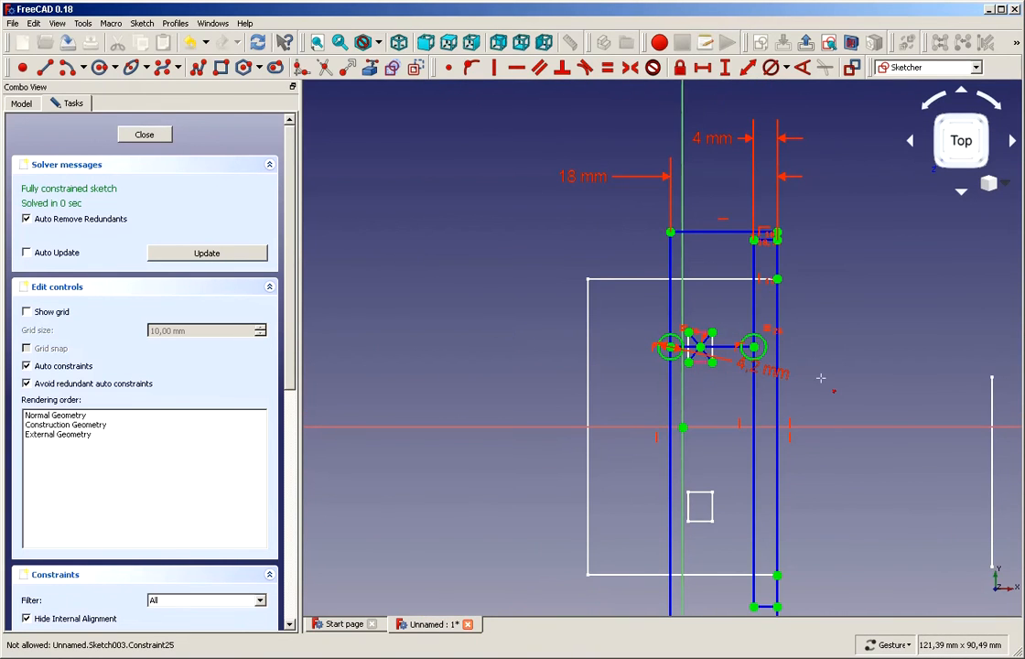
pyautogui.click(152, 136)
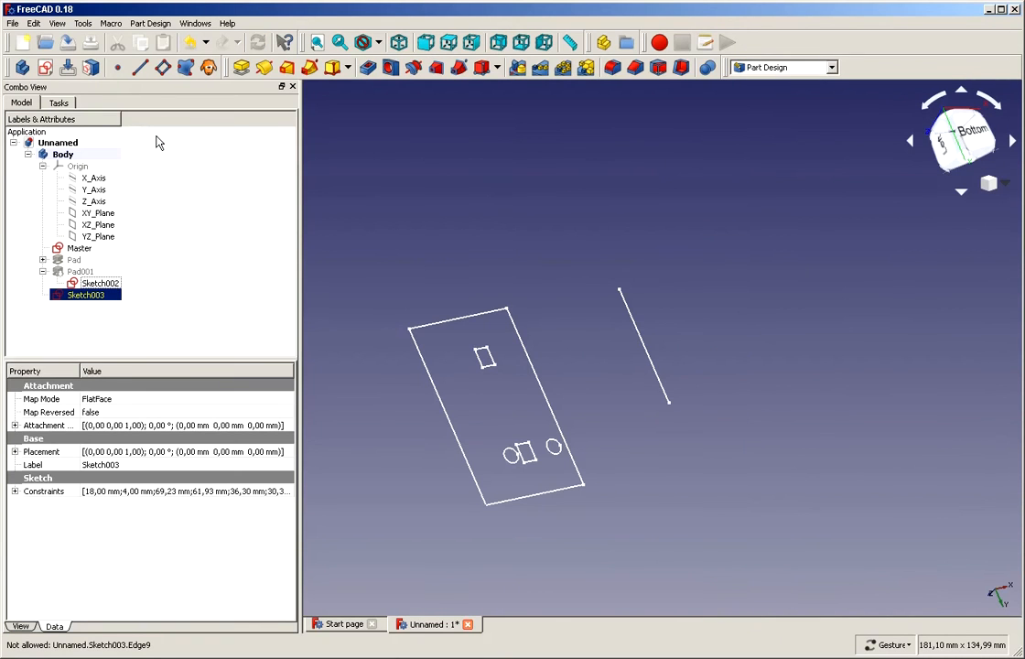
# Cut the two circles into the block as a reversed pocket of type Through all
pyautogui.click(366, 69)
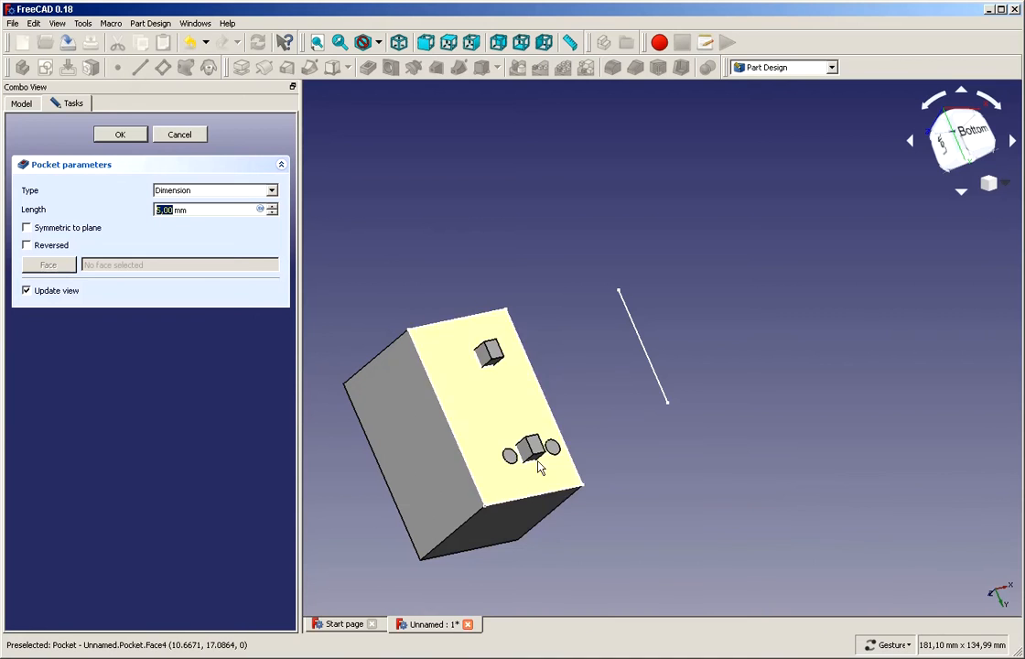
pyautogui.moveTo(540, 469)
pyautogui.mouseDown()
pyautogui.moveTo(597, 444)
pyautogui.moveTo(545, 465)
pyautogui.moveTo(595, 426)
pyautogui.mouseUp()
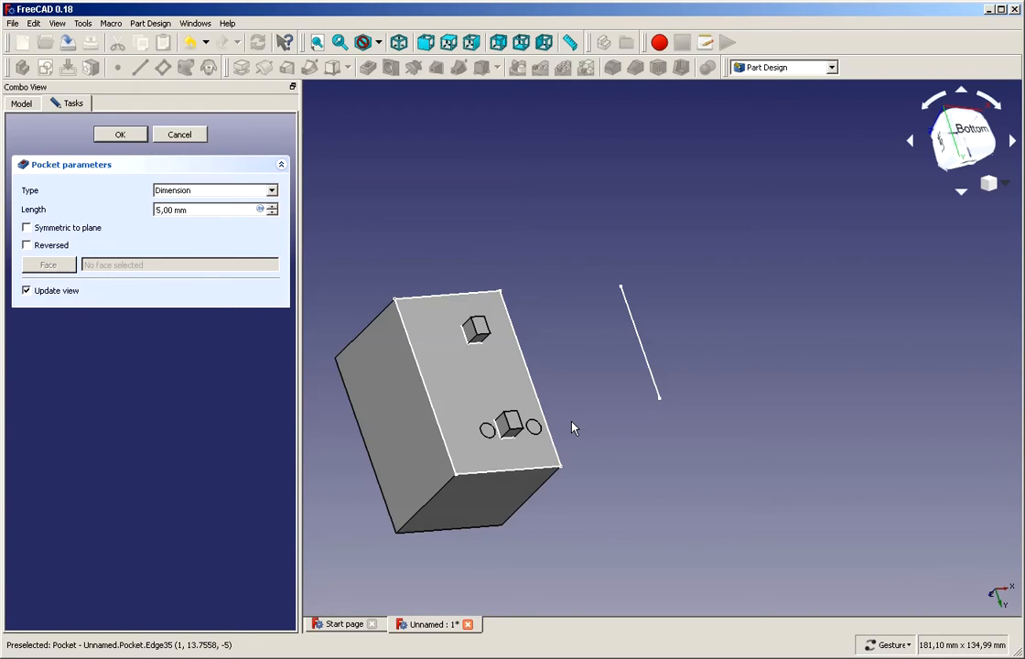
pyautogui.click(27, 245)
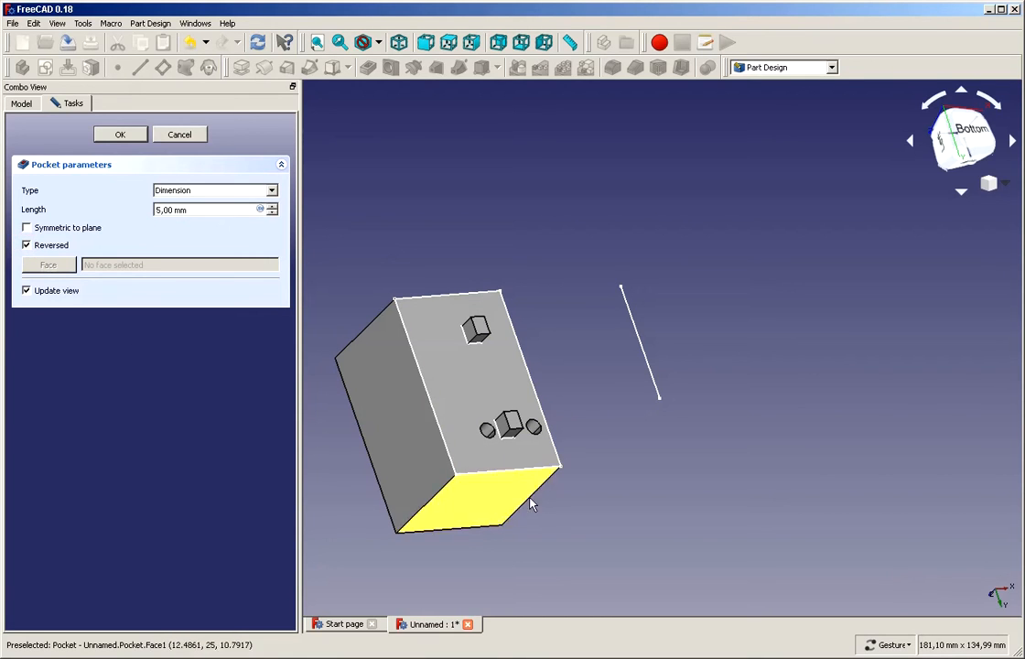
pyautogui.moveTo(536, 440); pyautogui.dragTo(559, 402)
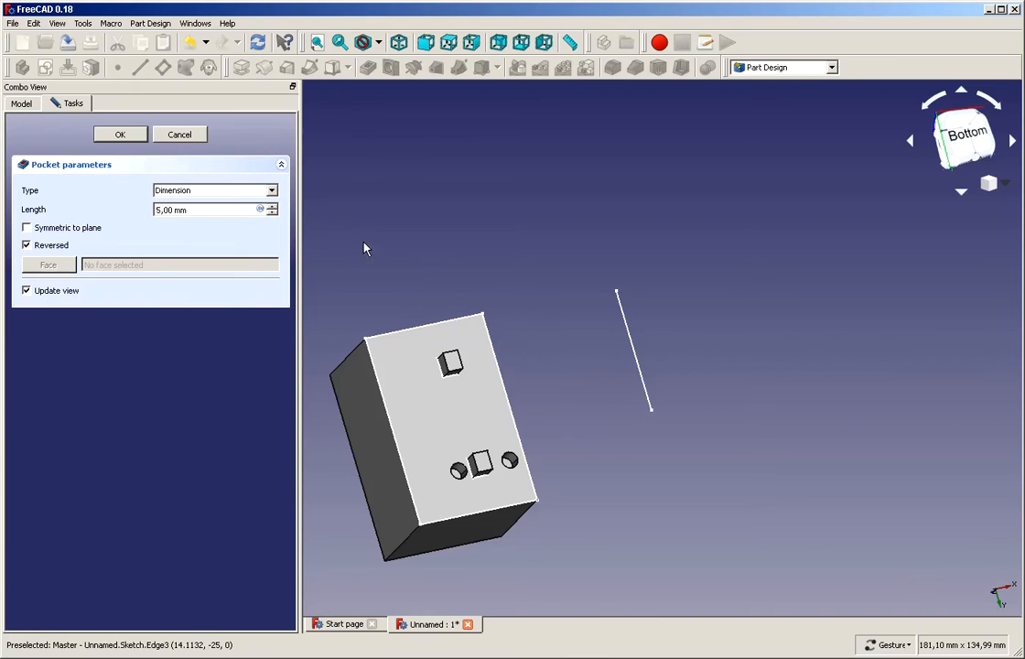
pyautogui.click(192, 192)
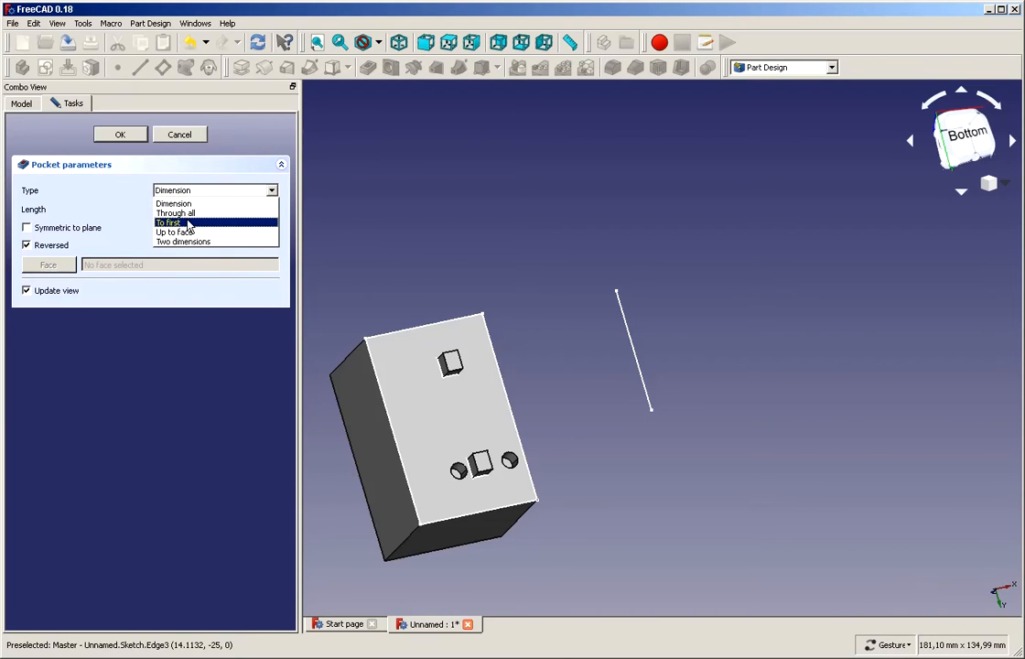
pyautogui.click(187, 214)
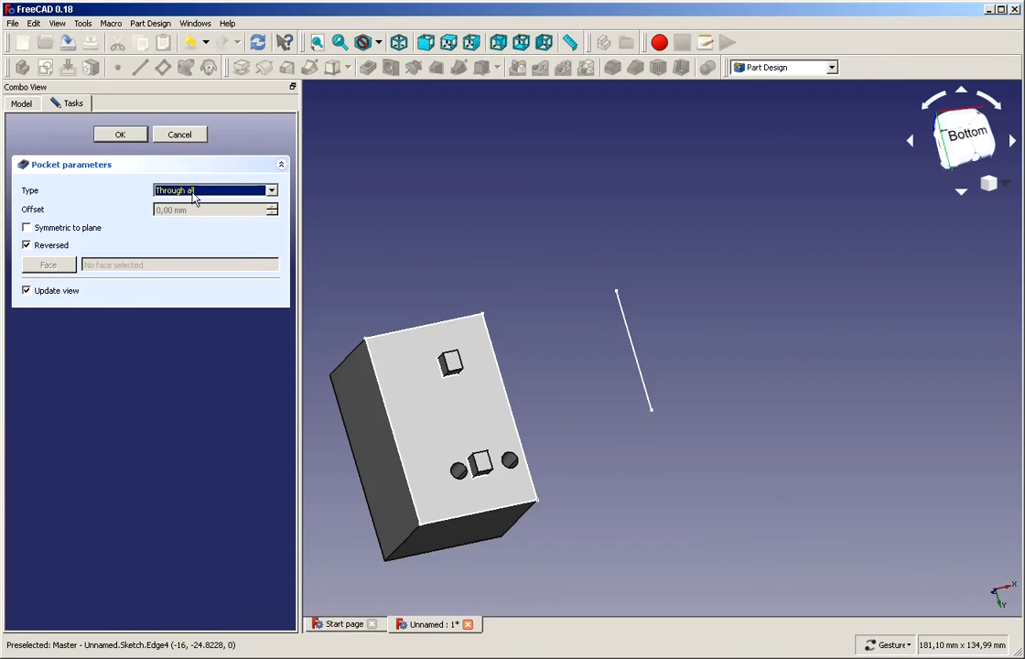
pyautogui.click(126, 135)
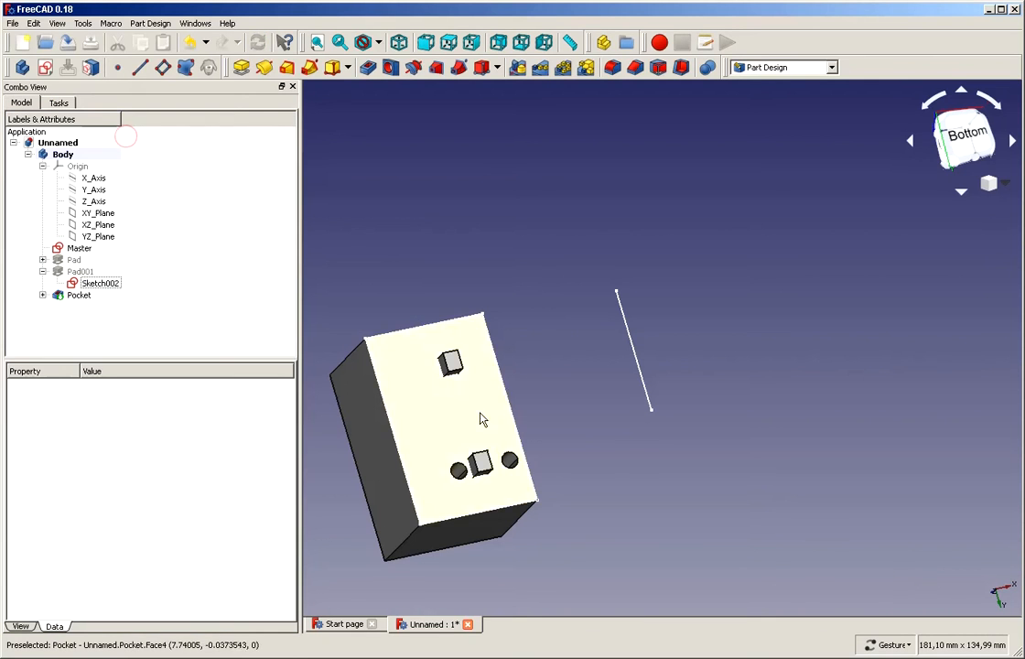
# Show the body's origin planes and axes around the block
pyautogui.moveTo(626, 557)
pyautogui.mouseDown()
pyautogui.moveTo(656, 270)
pyautogui.moveTo(597, 311)
pyautogui.moveTo(555, 454)
pyautogui.moveTo(583, 538)
pyautogui.moveTo(641, 556)
pyautogui.mouseUp()
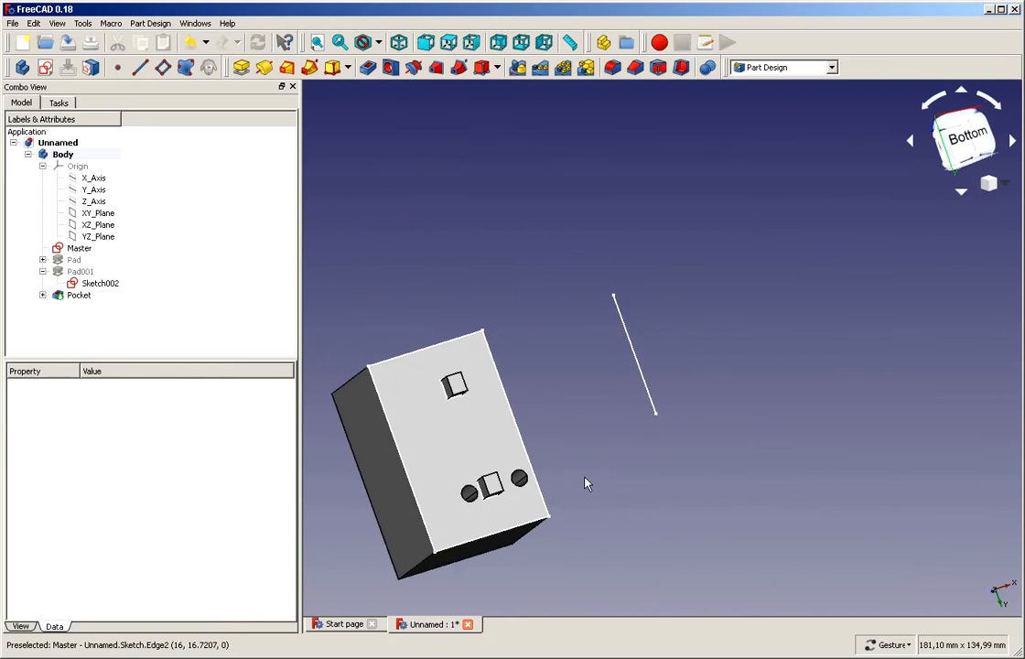
pyautogui.scroll(-2, 578, 472)
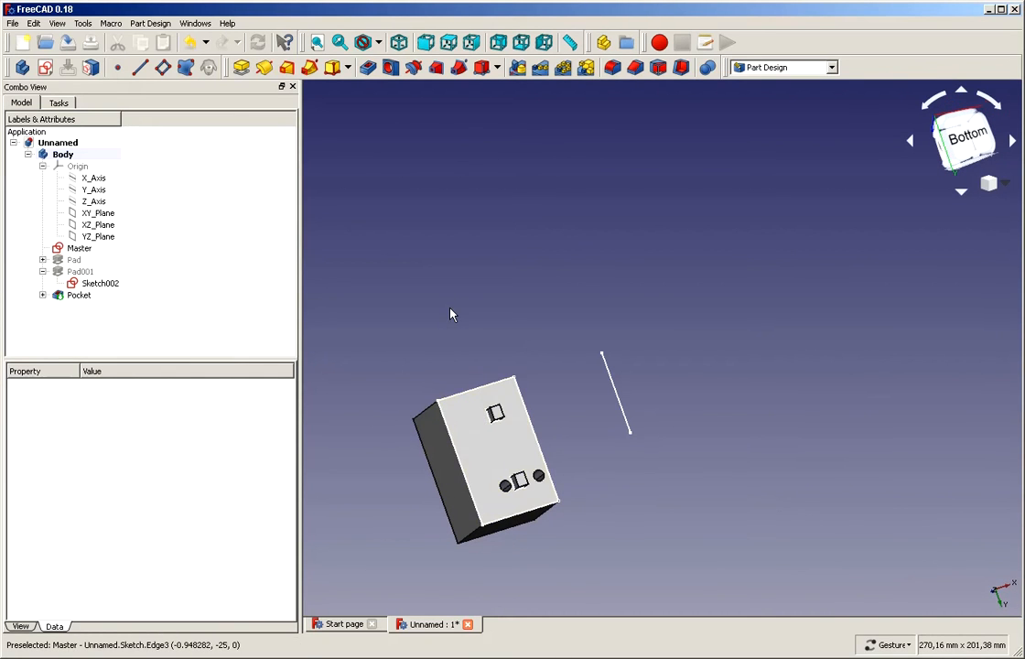
pyautogui.scroll(1, 451, 314)
pyautogui.scroll(-1, 450, 311)
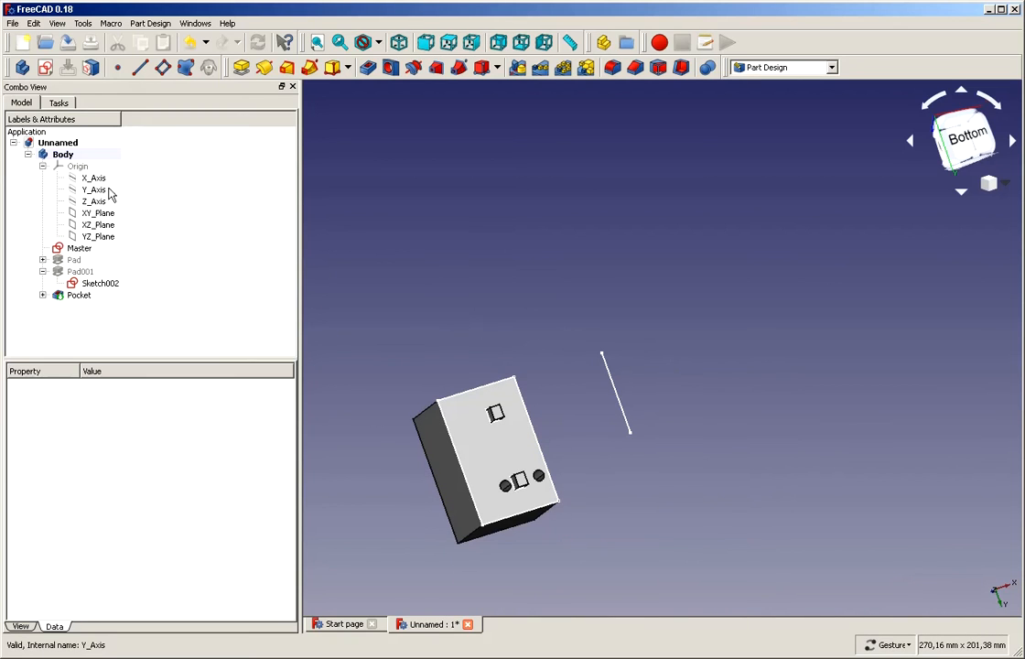
pyautogui.click(78, 167)
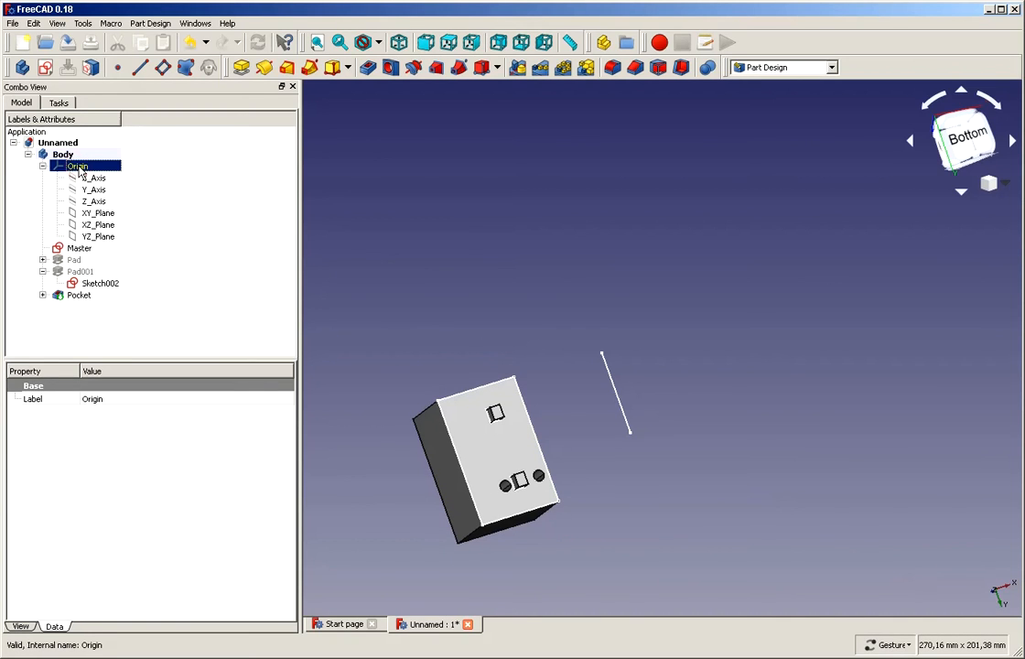
pyautogui.press('space')
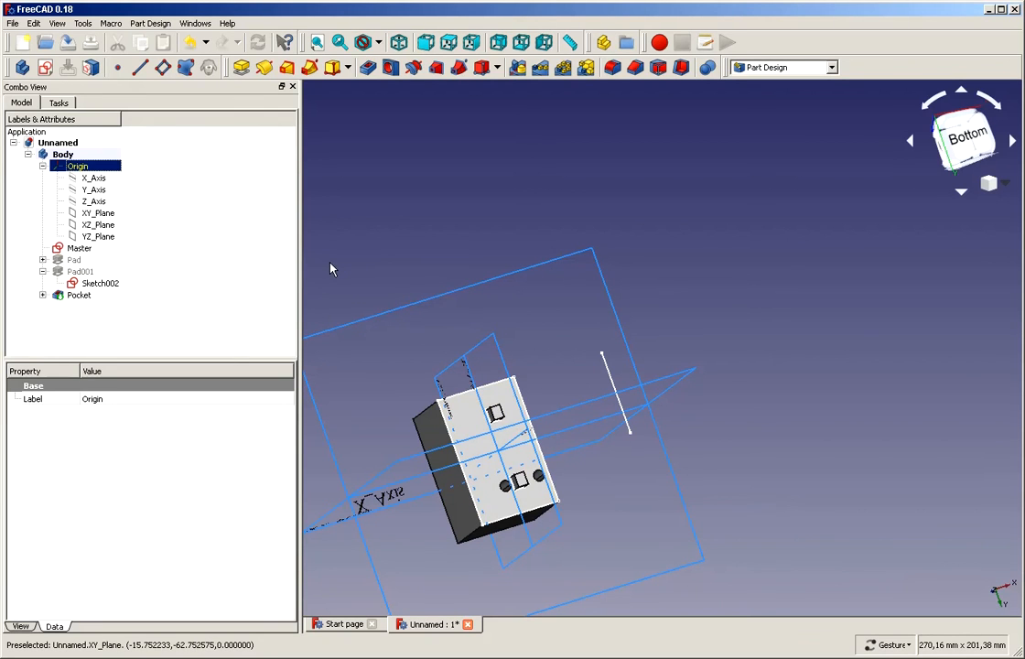
# Mirror the pocket about the horizontal sketch axis using a Mirrored feature
pyautogui.click(72, 299)
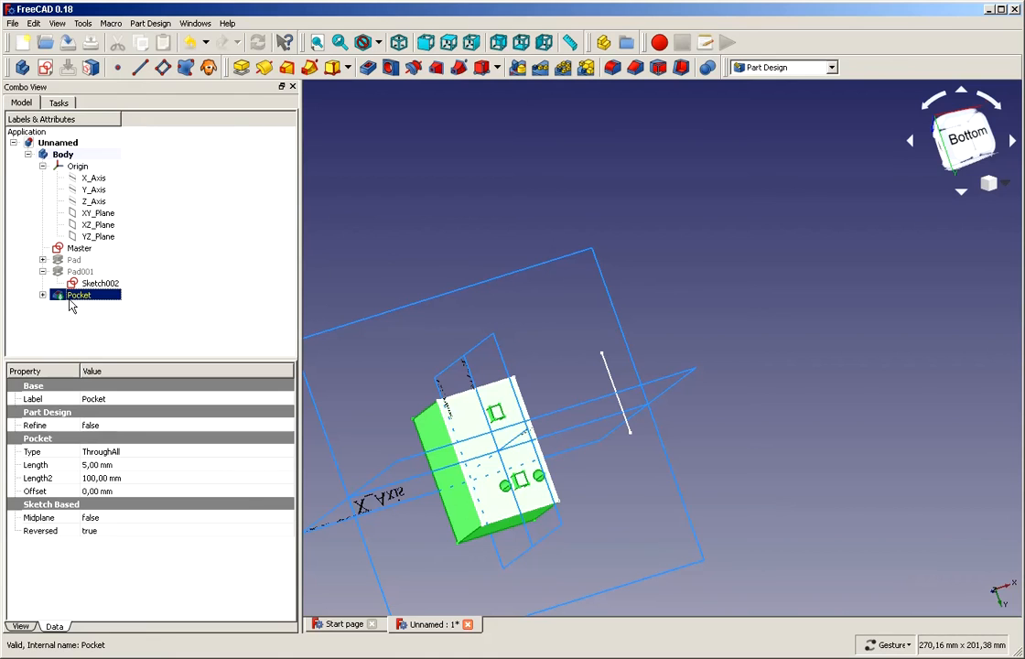
pyautogui.click(517, 70)
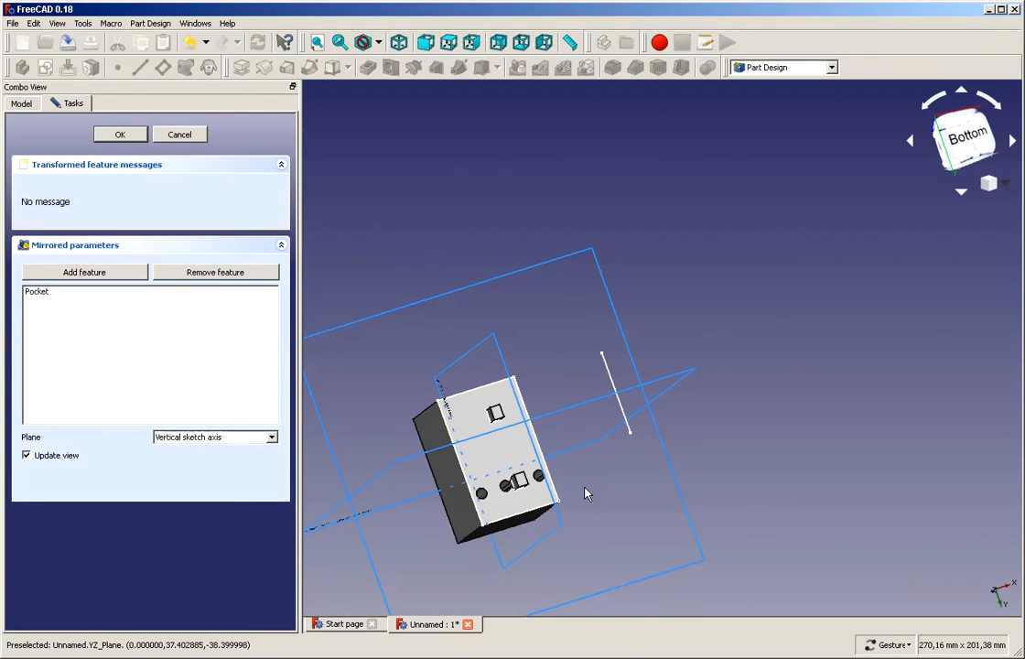
pyautogui.scroll(2, 604, 491)
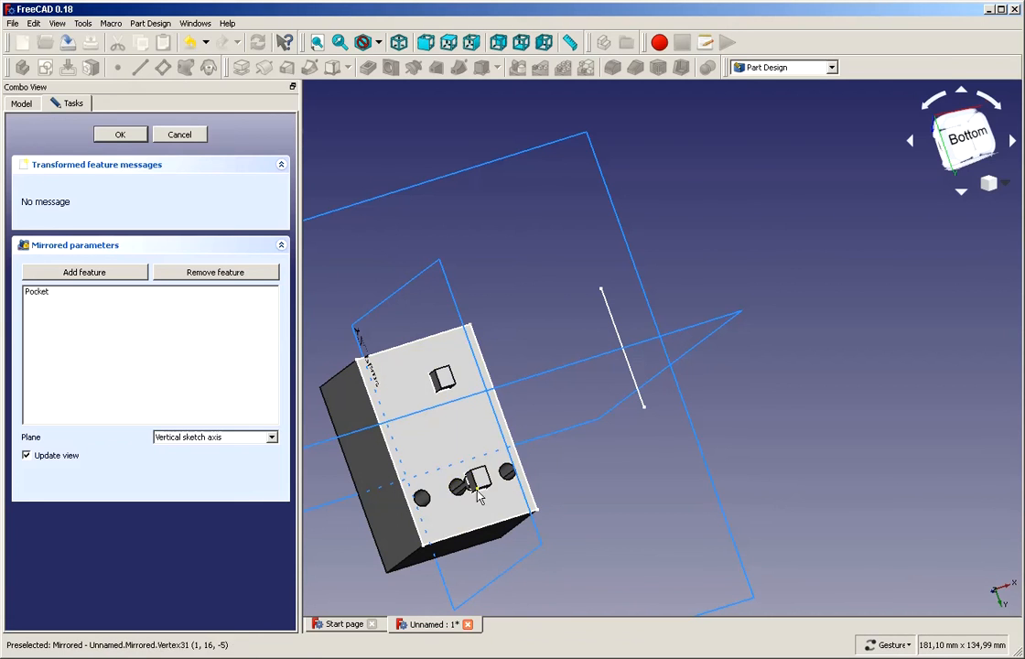
pyautogui.click(175, 439)
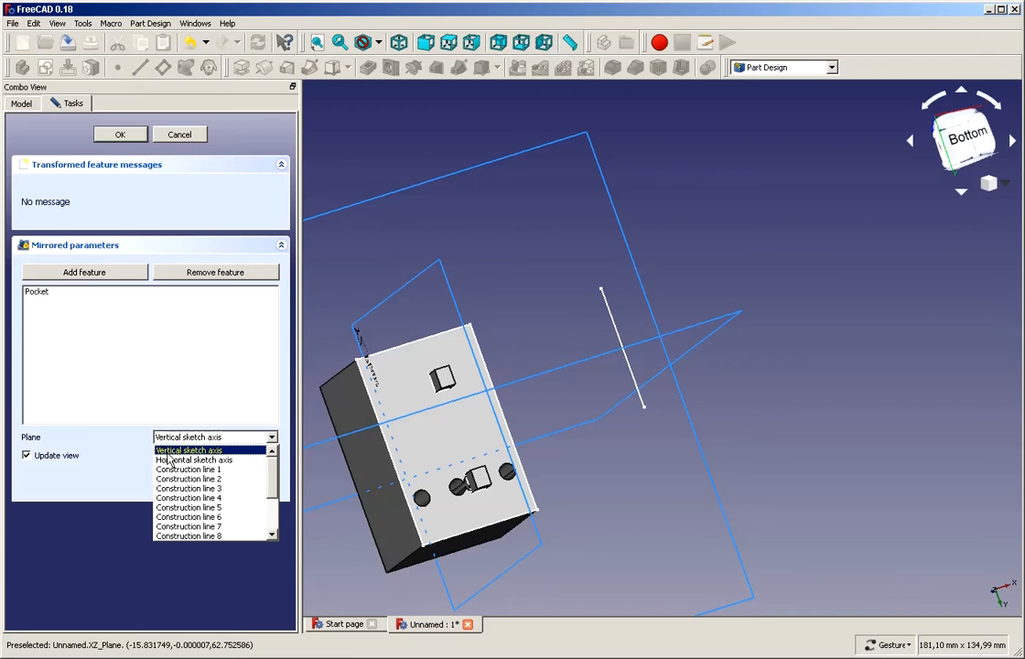
pyautogui.click(169, 460)
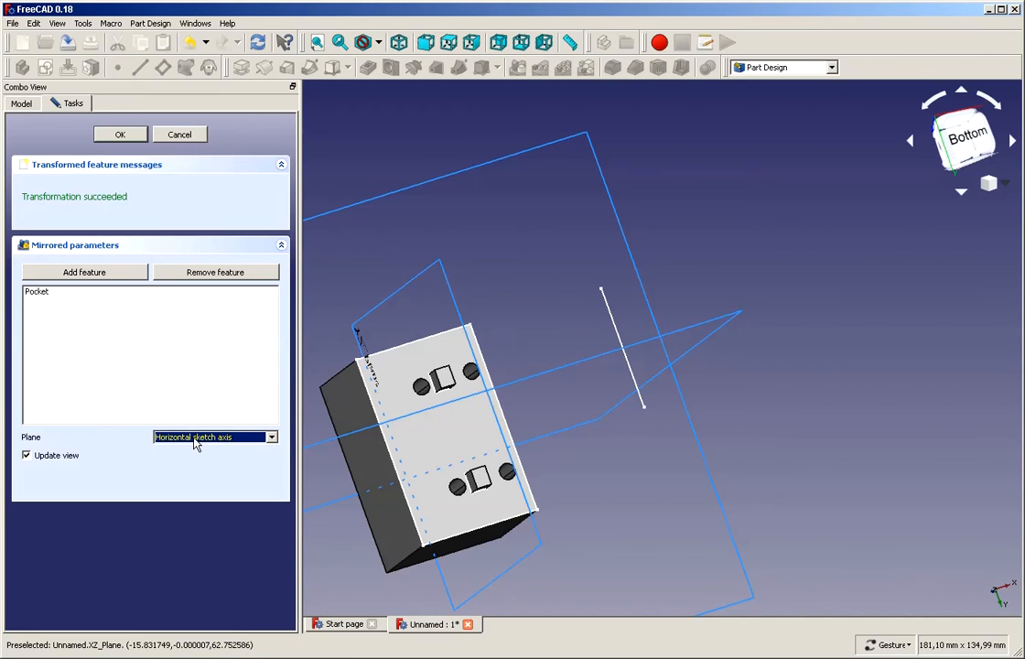
# Switch the mirror reference to the base XZ plane and finish the Mirrored feature
pyautogui.click(194, 444)
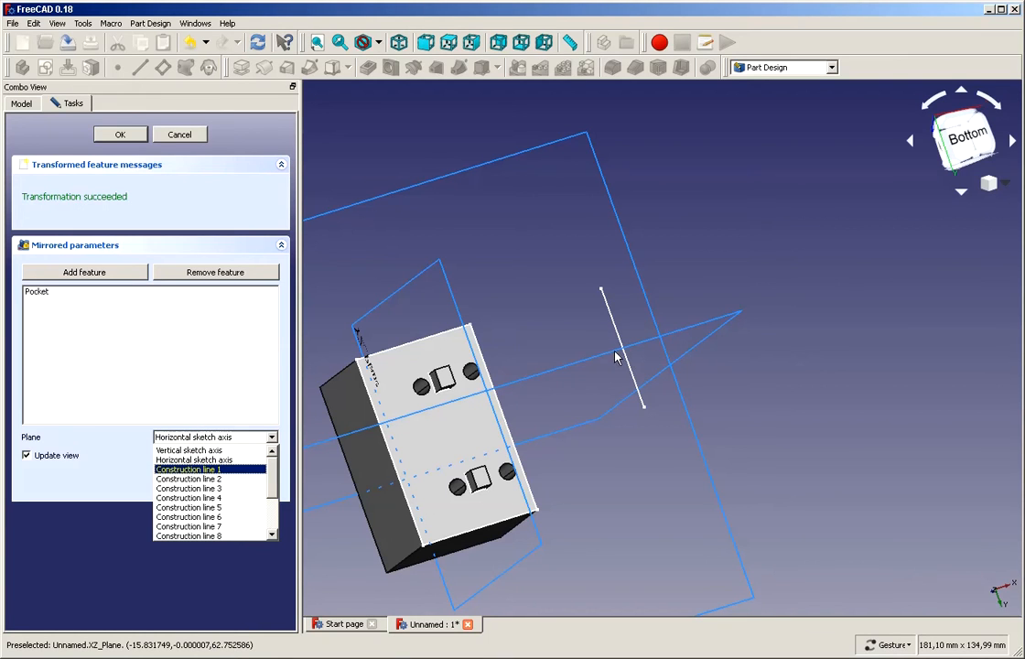
pyautogui.scroll(-3, 229, 522)
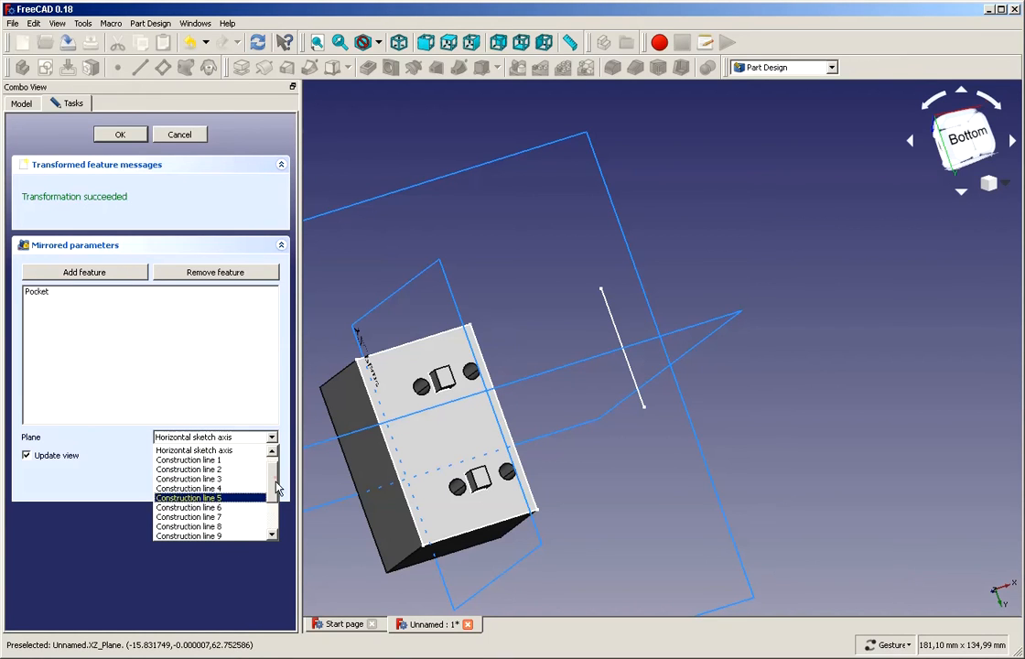
pyautogui.click(193, 538)
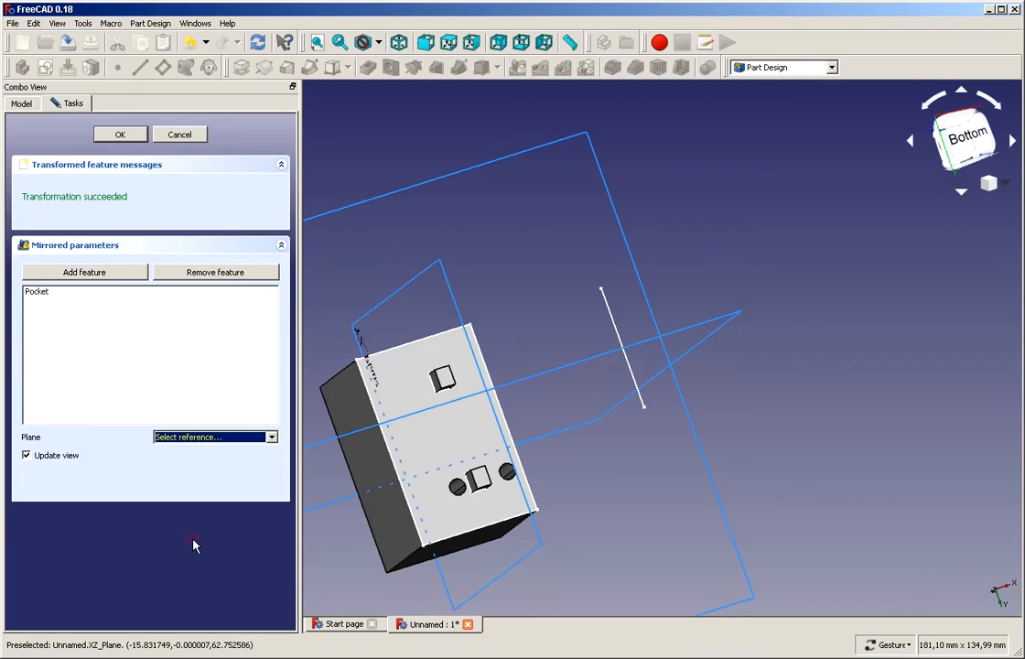
pyautogui.click(554, 374)
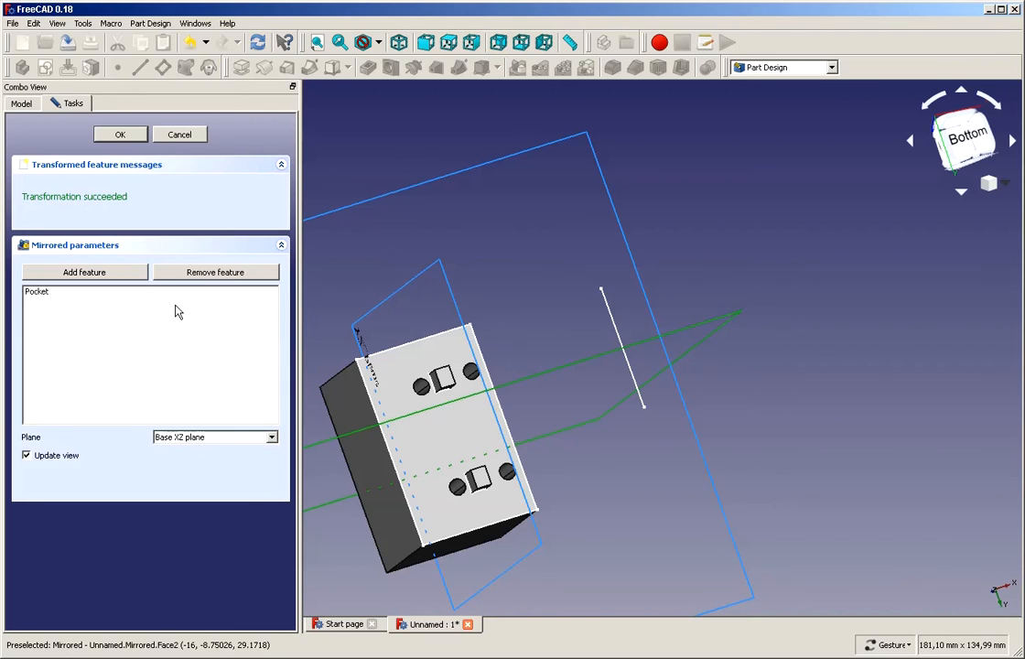
pyautogui.click(134, 136)
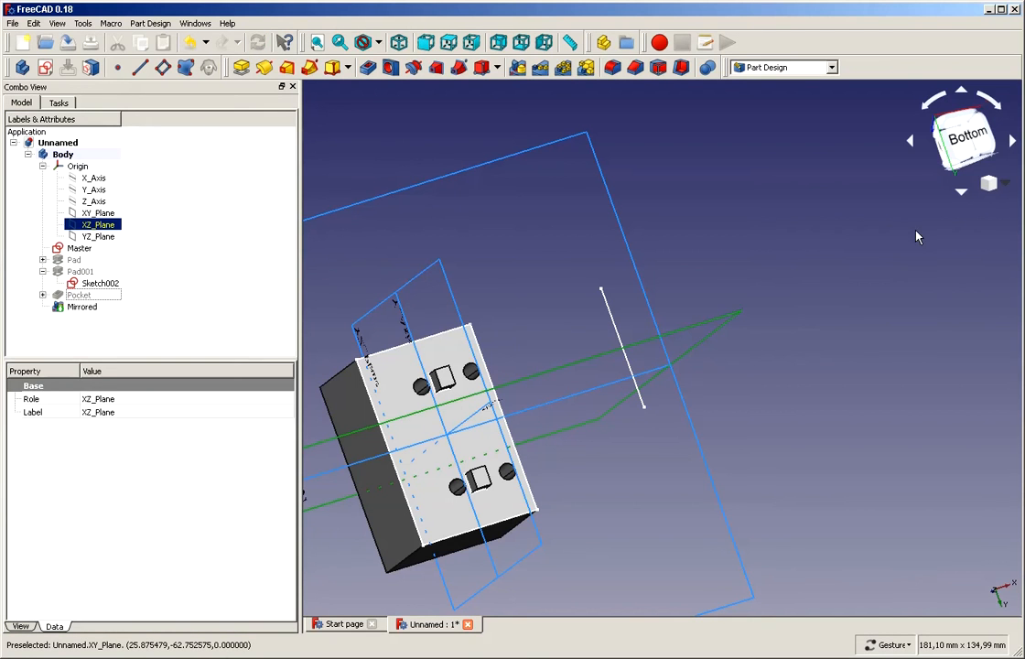
# Clear the plane selection and hide the body's origin planes and axes
pyautogui.click(787, 225)
pyautogui.moveTo(795, 248); pyautogui.dragTo(691, 319)
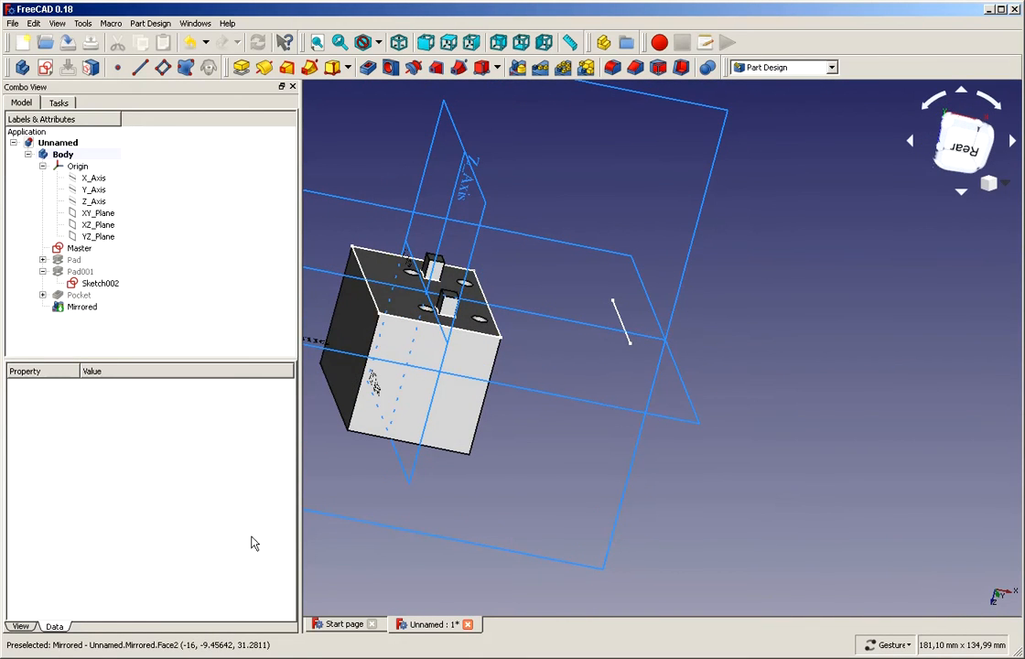
pyautogui.click(82, 308)
pyautogui.click(143, 265)
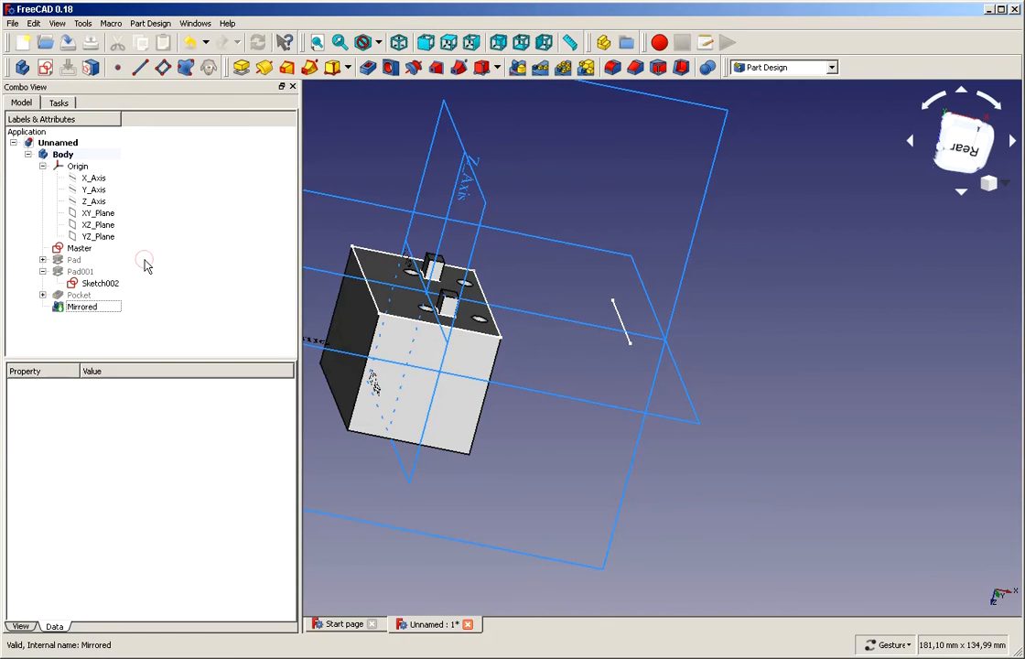
pyautogui.click(78, 167)
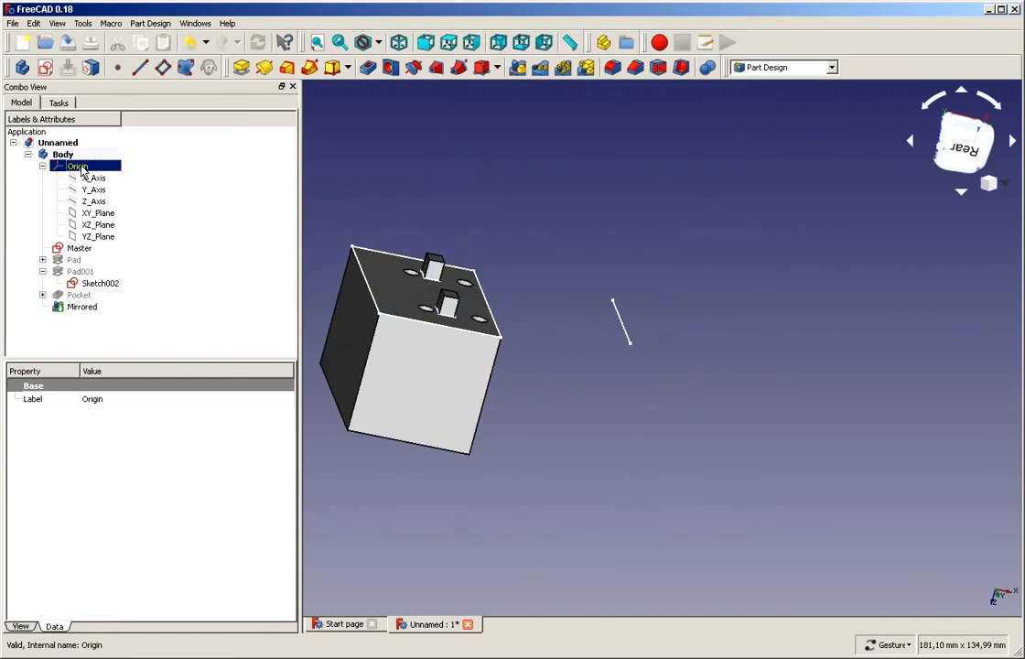
# Save the document under the name yAxisFixShaperCubeLeft
pyautogui.click(12, 24)
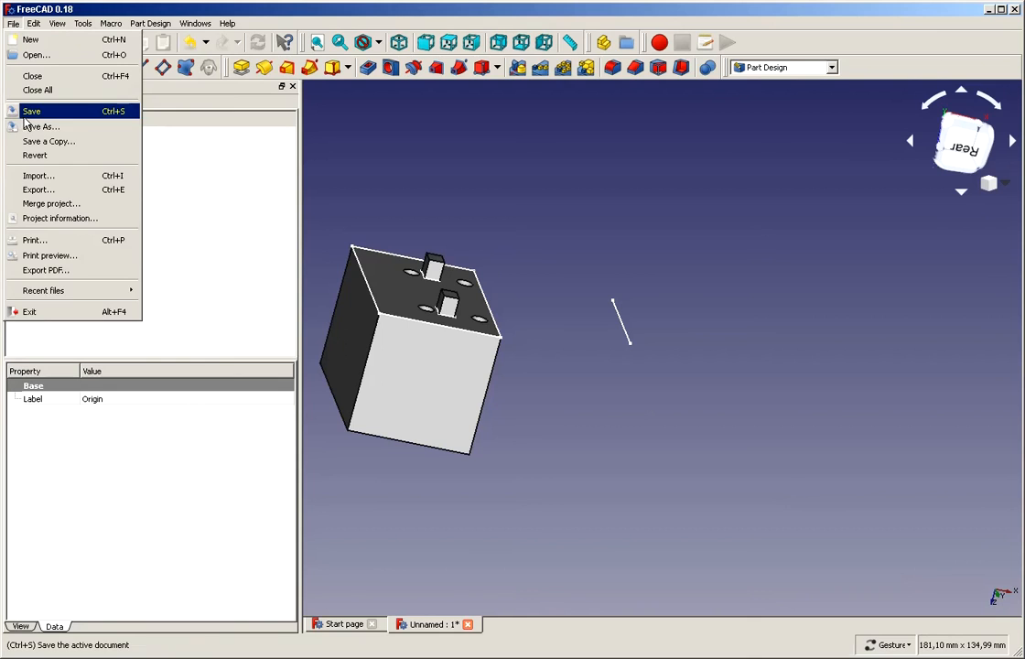
pyautogui.click(37, 126)
pyautogui.press('Escape')
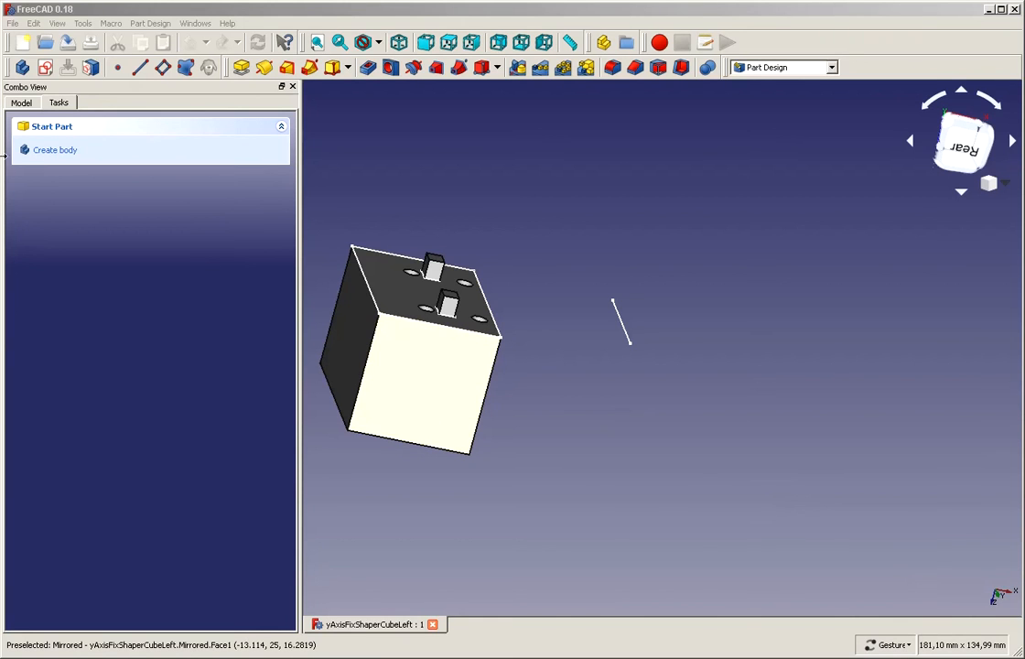
# Return to the model tree and show the origin planes and axes of the body in yAxisFixShaperCubeLeft
pyautogui.click(17, 104)
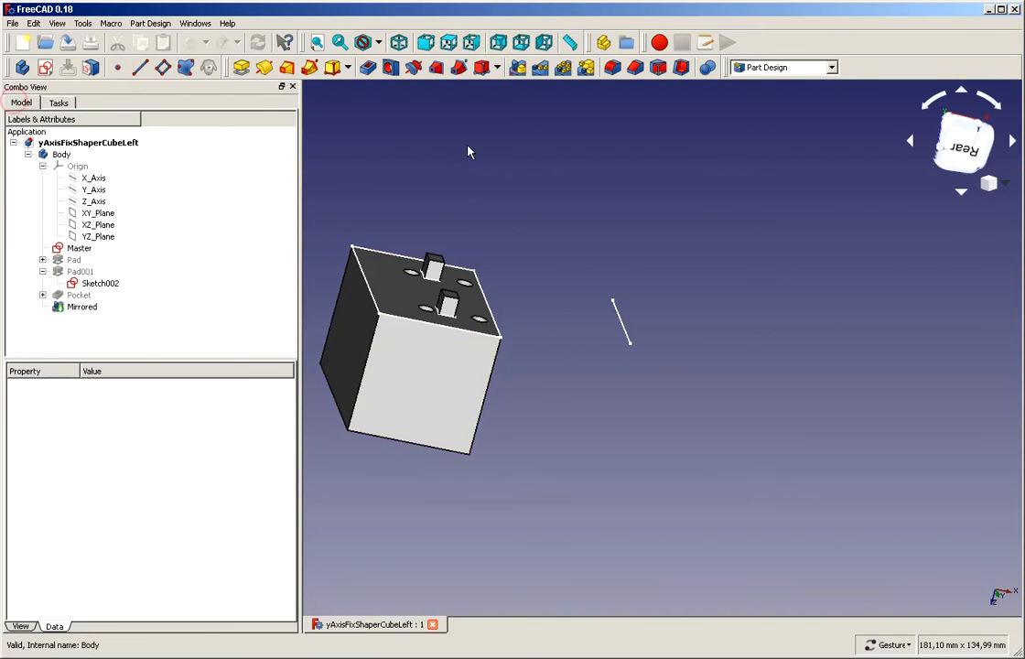
pyautogui.moveTo(485, 170); pyautogui.dragTo(508, 188)
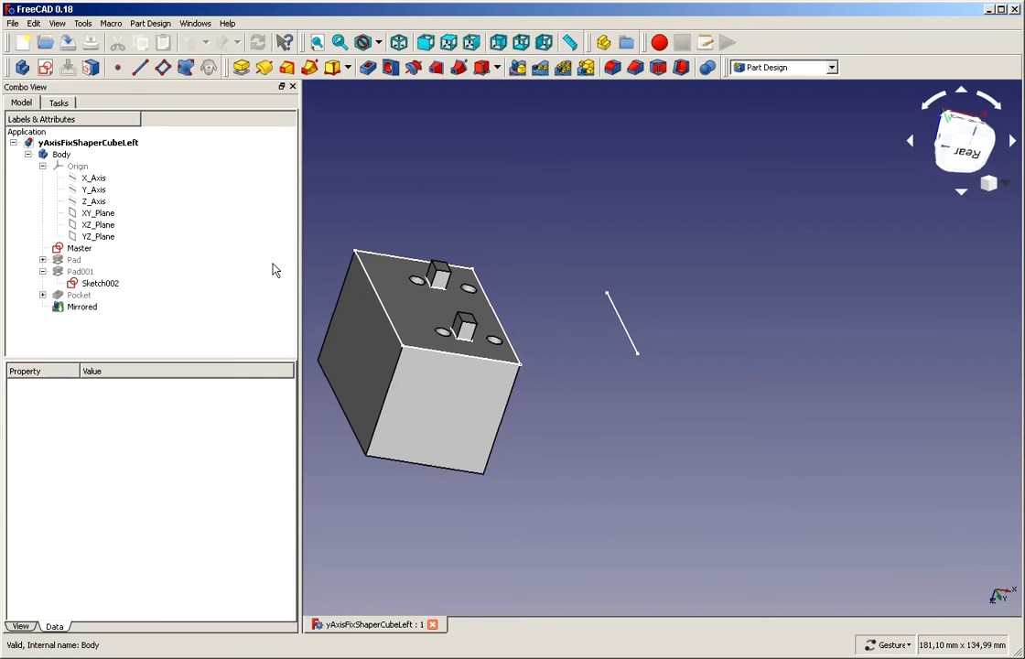
pyautogui.click(77, 164)
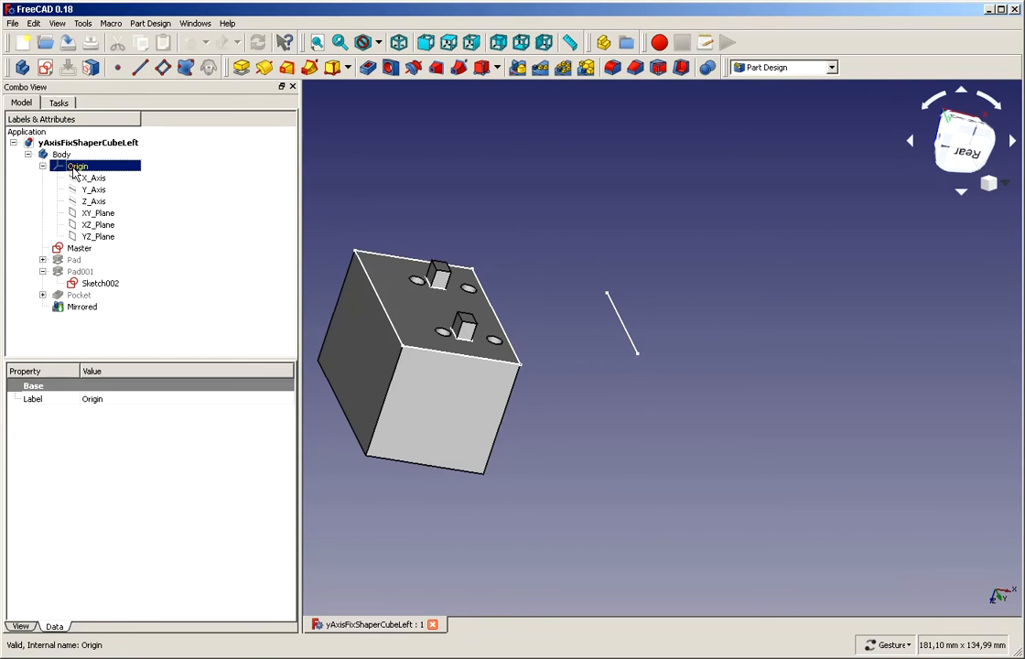
pyautogui.press('space')
pyautogui.scroll(-2, 824, 355)
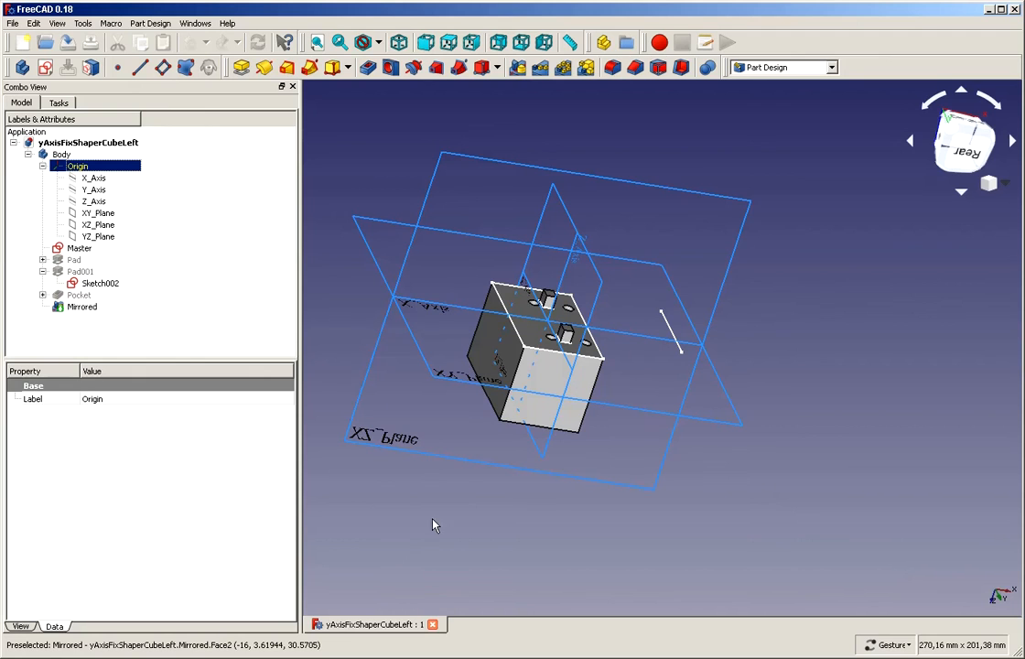
# Create a datum plane attached to the XZ plane and try positive and negative Z attachment offsets
pyautogui.click(451, 462)
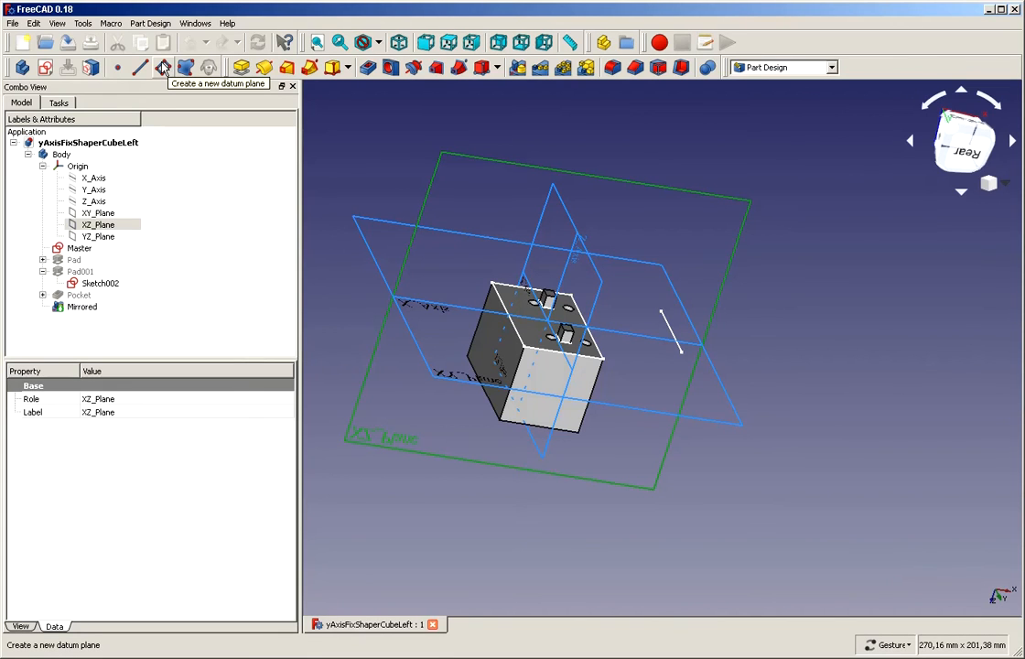
pyautogui.click(163, 67)
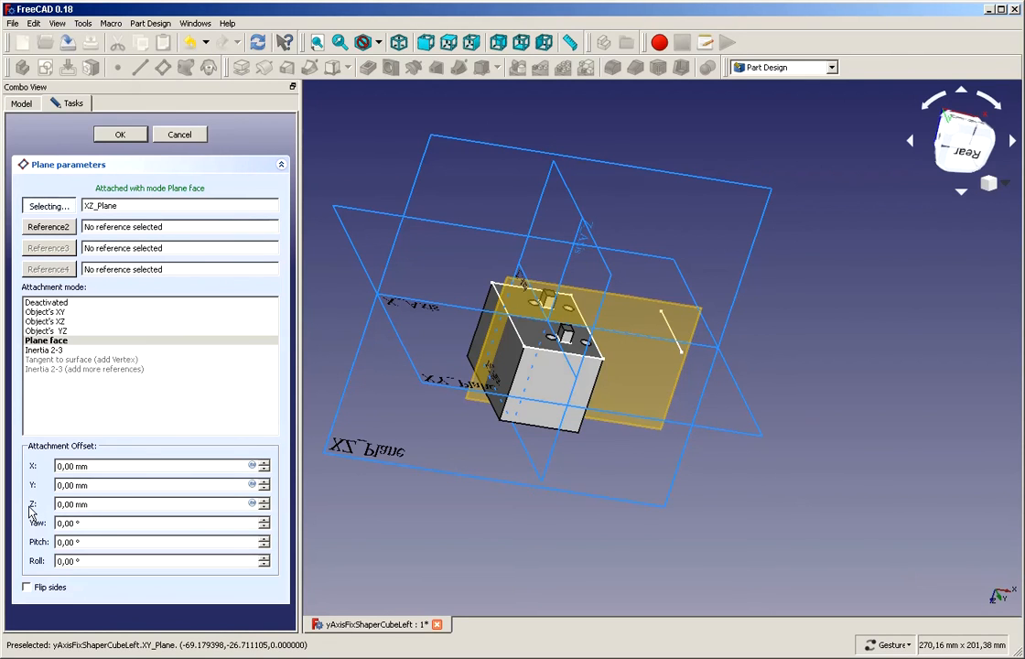
pyautogui.click(265, 507)
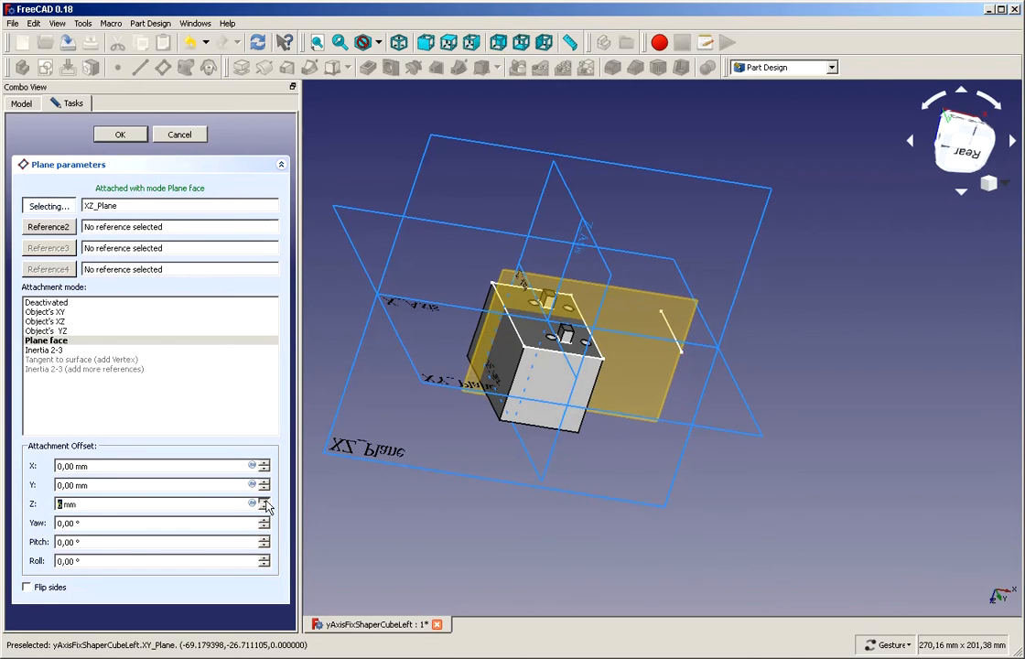
pyautogui.click(264, 509)
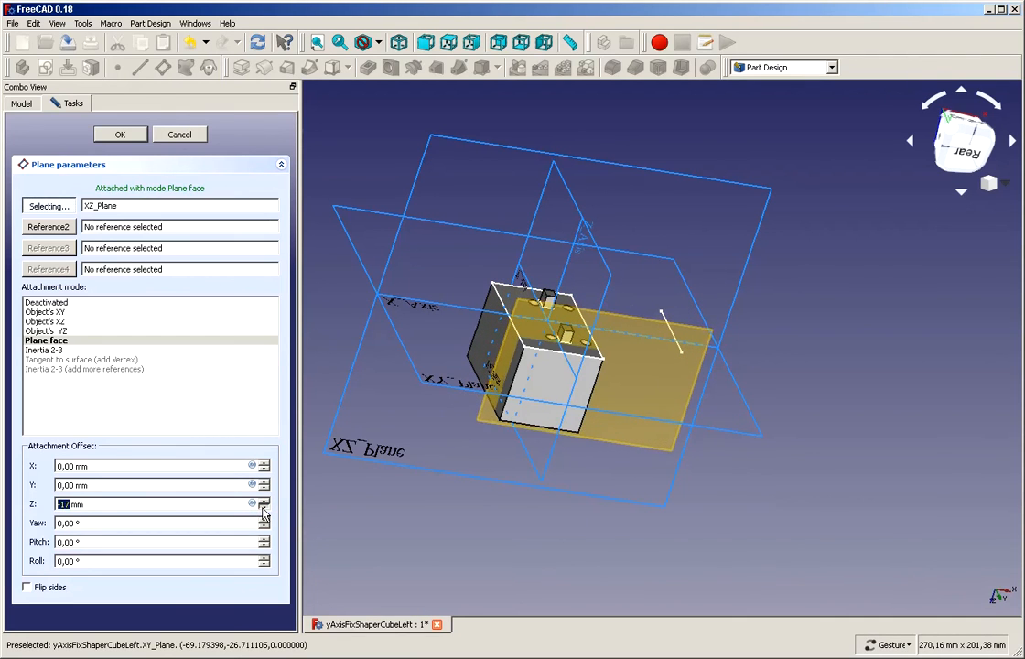
pyautogui.click(263, 508)
pyautogui.click(263, 508)
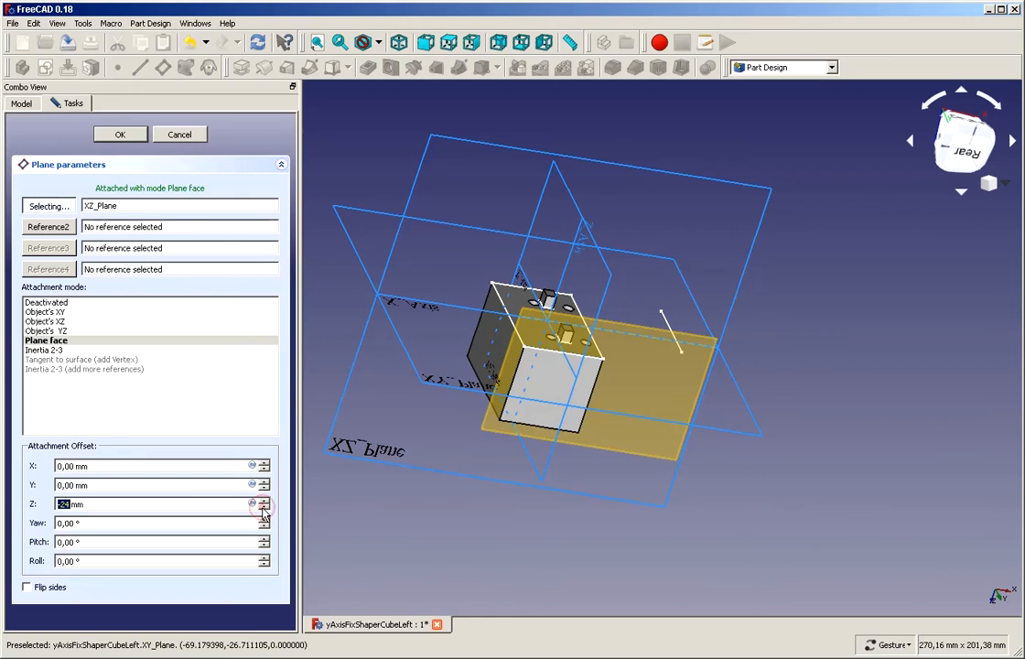
pyautogui.click(263, 501)
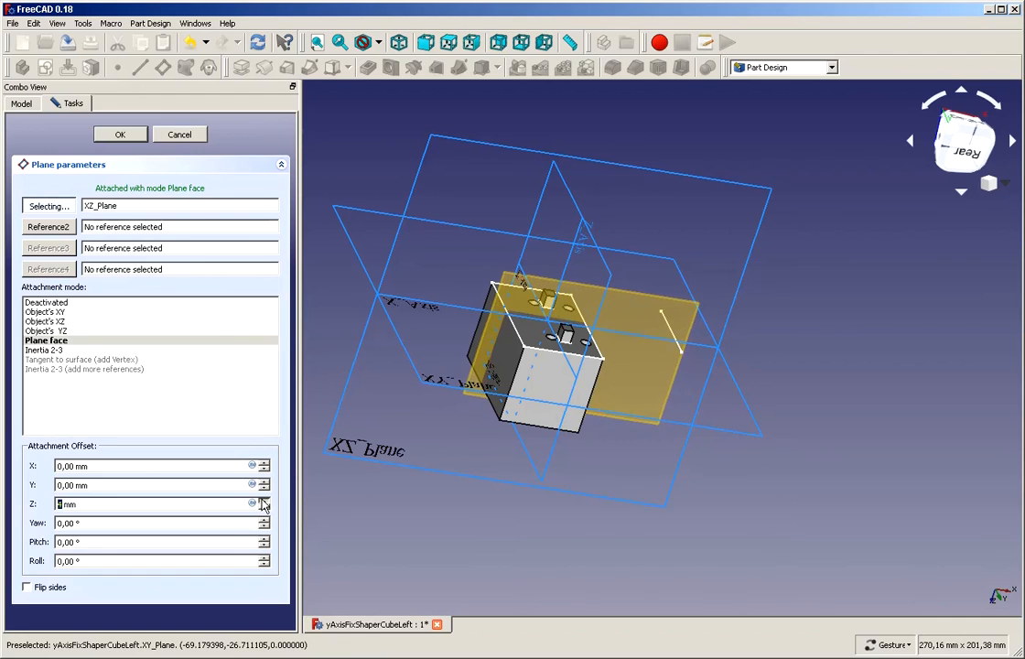
# Flip the datum plane's sides, set its Z attachment offset to 25 mm and accept the plane
pyautogui.click(26, 588)
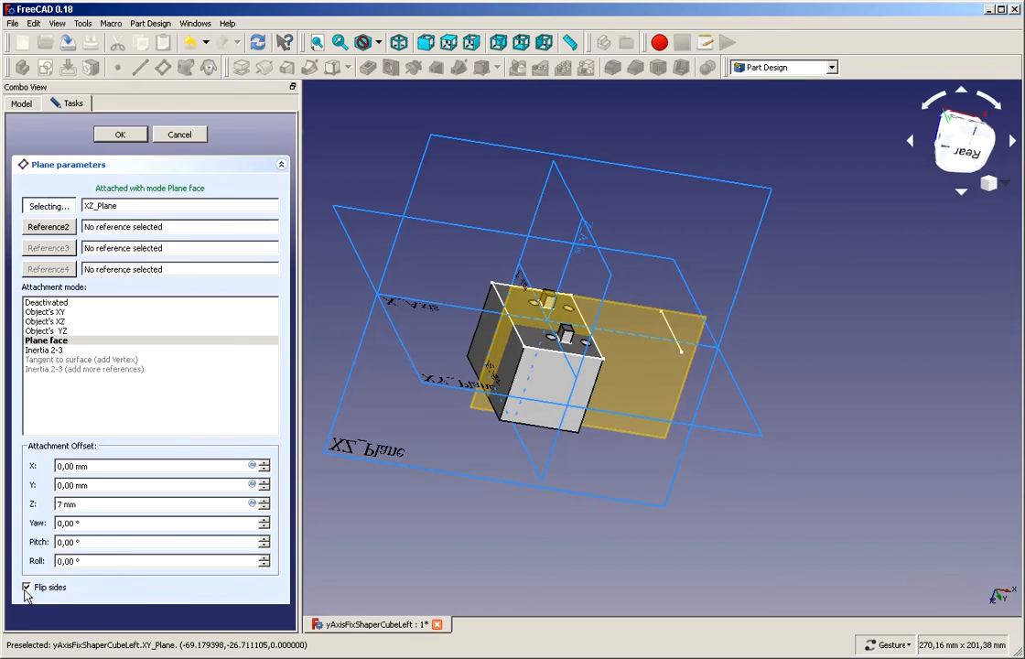
pyautogui.click(264, 501)
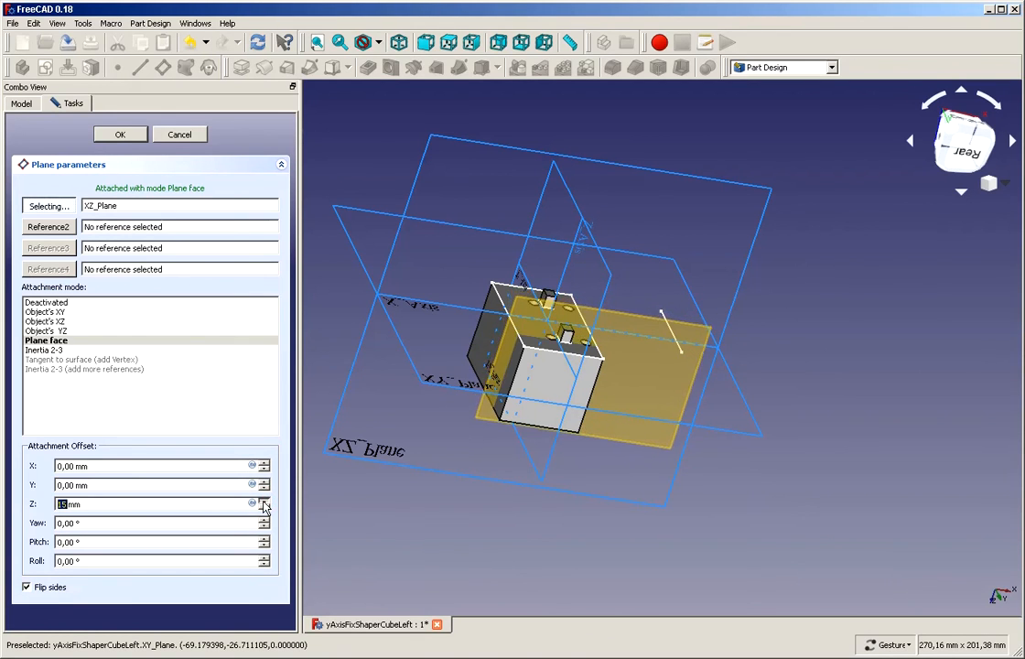
pyautogui.click(264, 501)
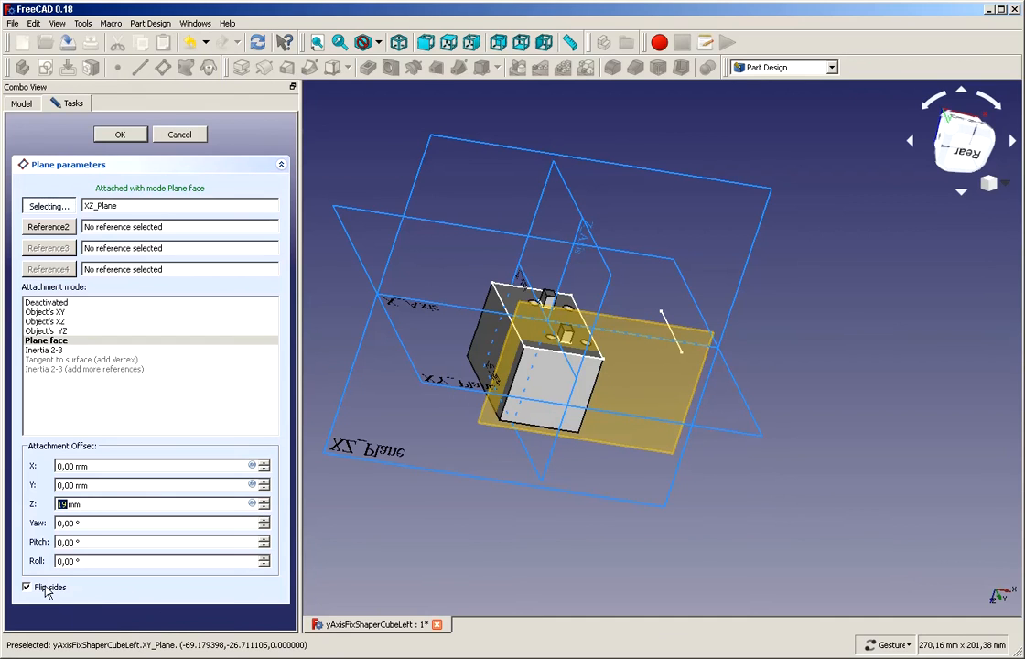
pyautogui.click(264, 501)
pyautogui.click(264, 501)
pyautogui.click(264, 501)
pyautogui.click(264, 501)
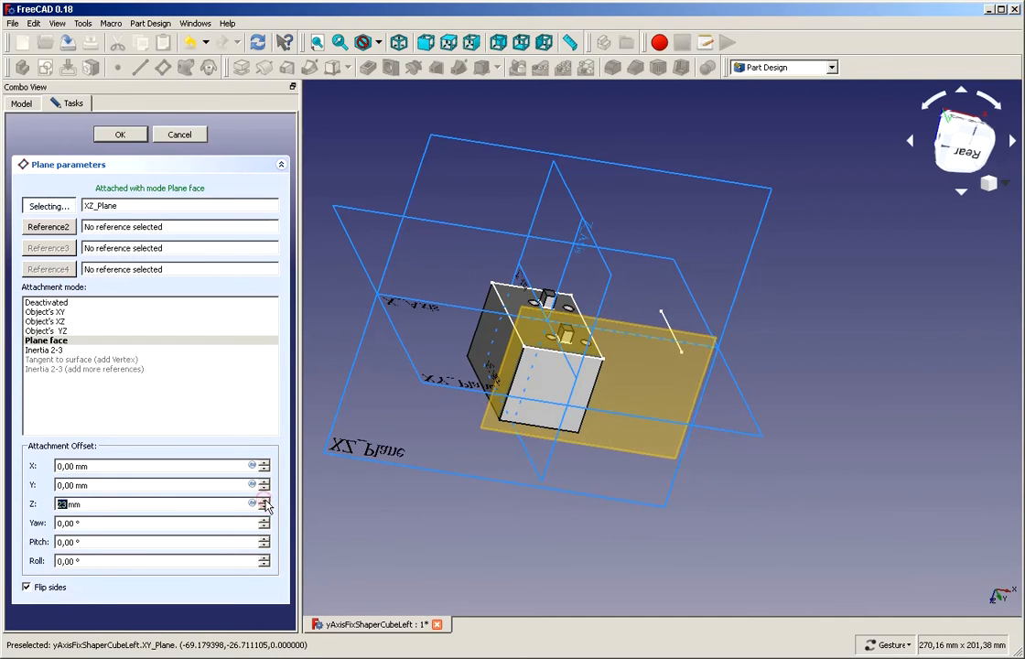
pyautogui.click(265, 501)
pyautogui.click(264, 501)
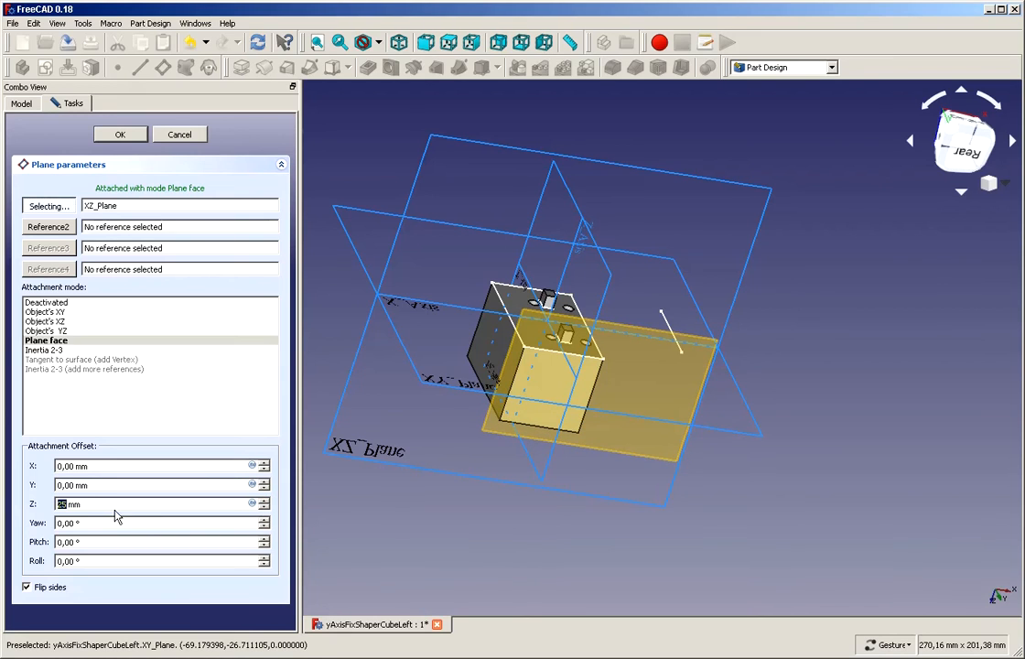
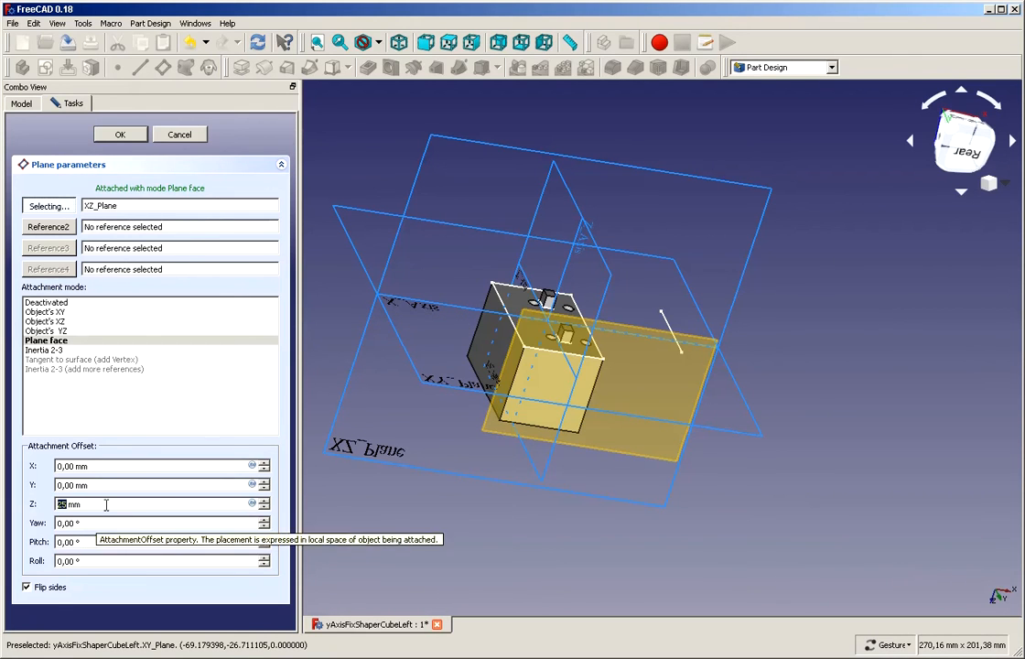
pyautogui.click(125, 134)
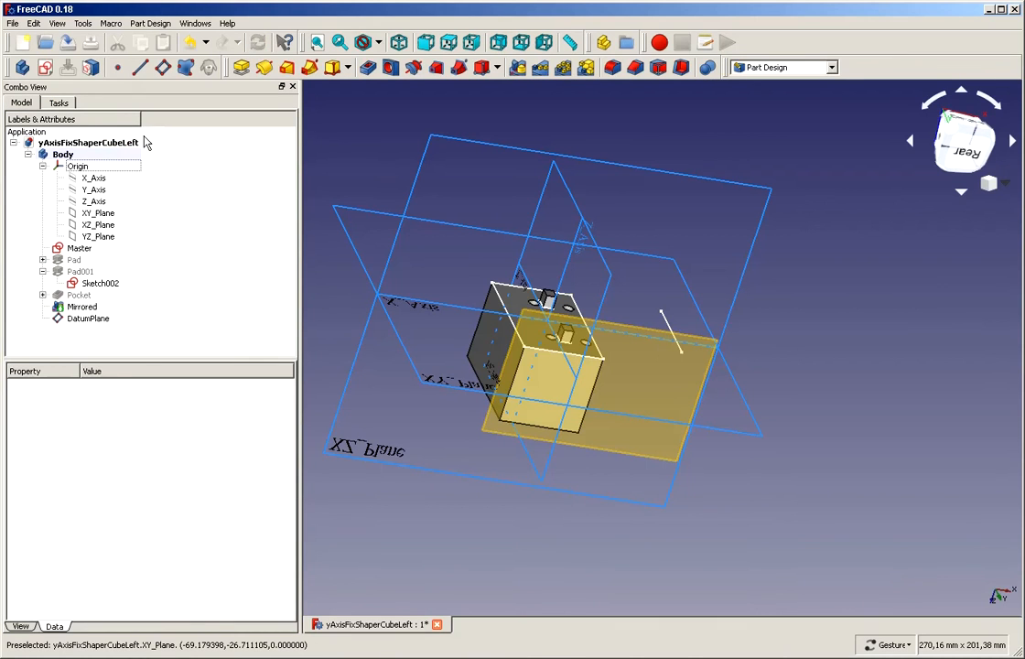
# In the Master sketch, name the rectangle's 50 mm vertical length constraint blockLength and close the sketch
pyautogui.click(155, 249)
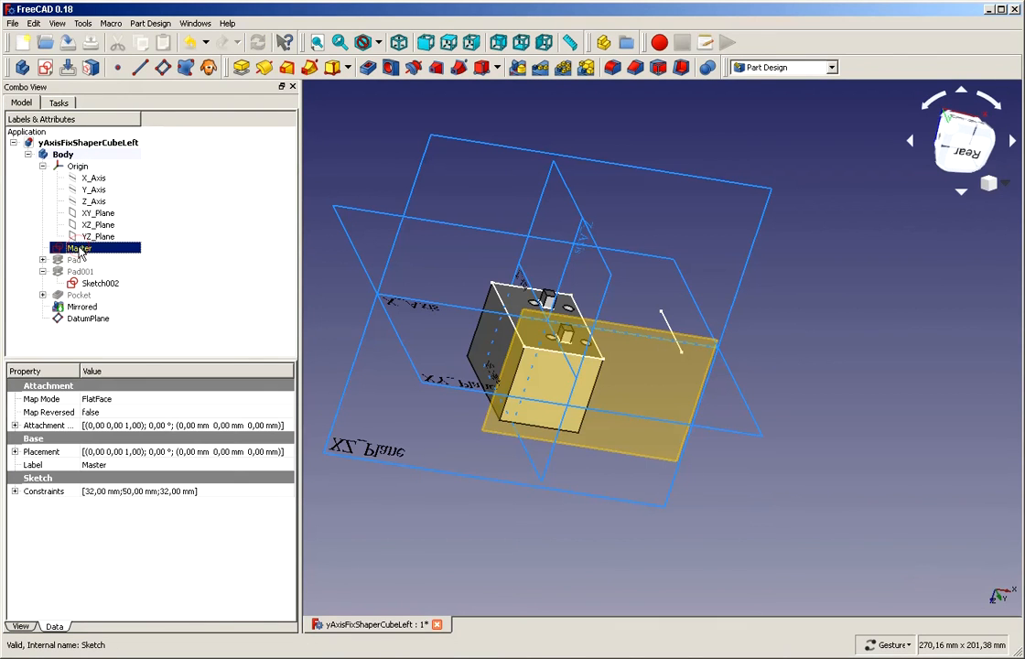
pyautogui.doubleClick(96, 250)
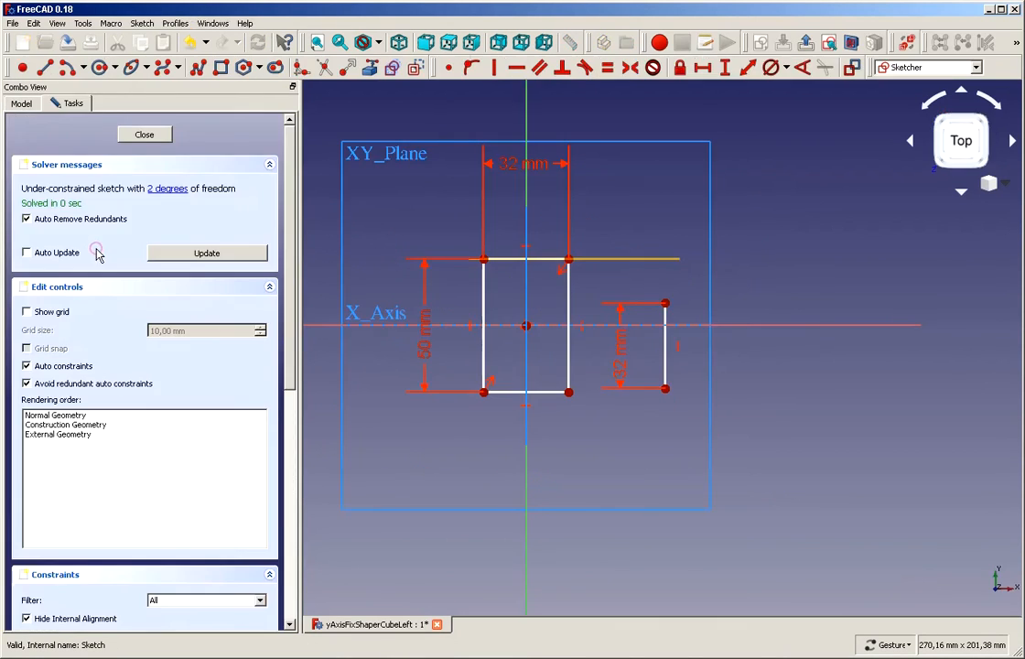
pyautogui.click(427, 352)
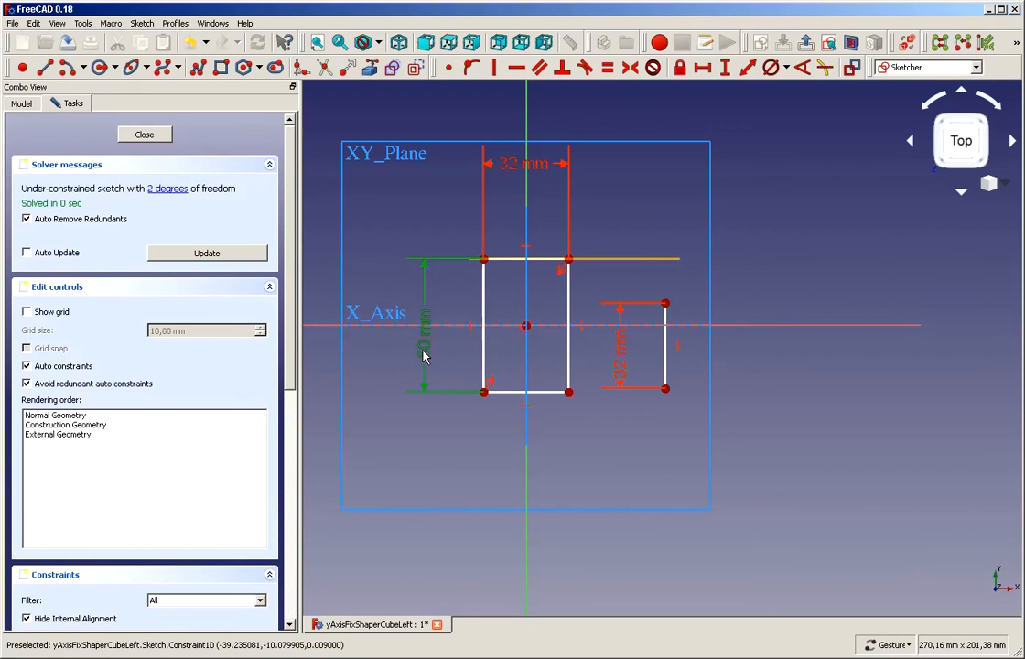
pyautogui.doubleClick(421, 362)
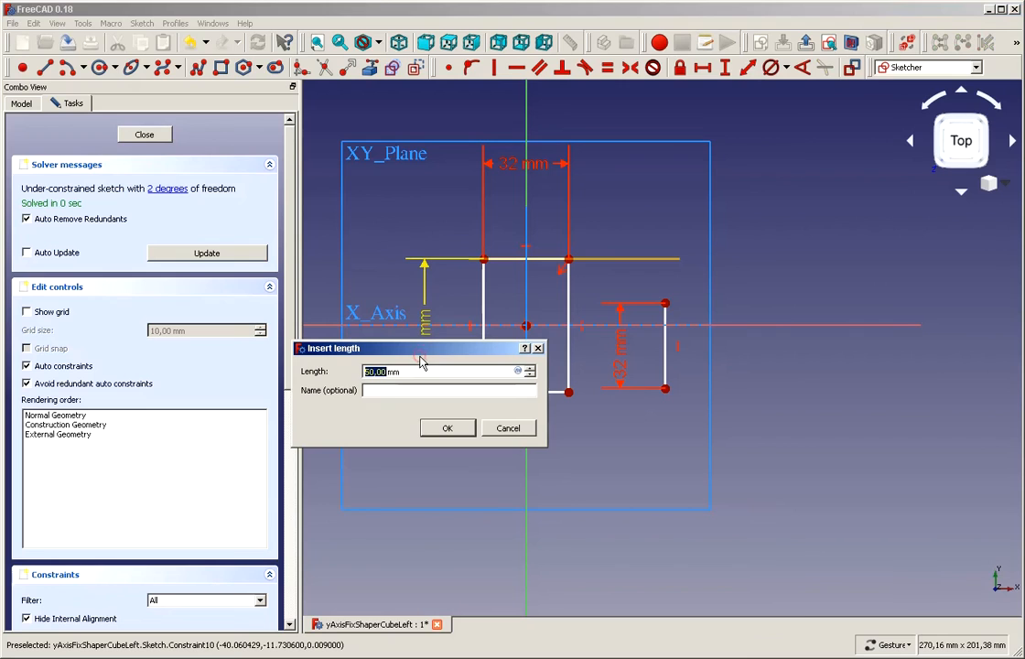
pyautogui.click(385, 390)
pyautogui.write('blockLength')
pyautogui.press('Return')
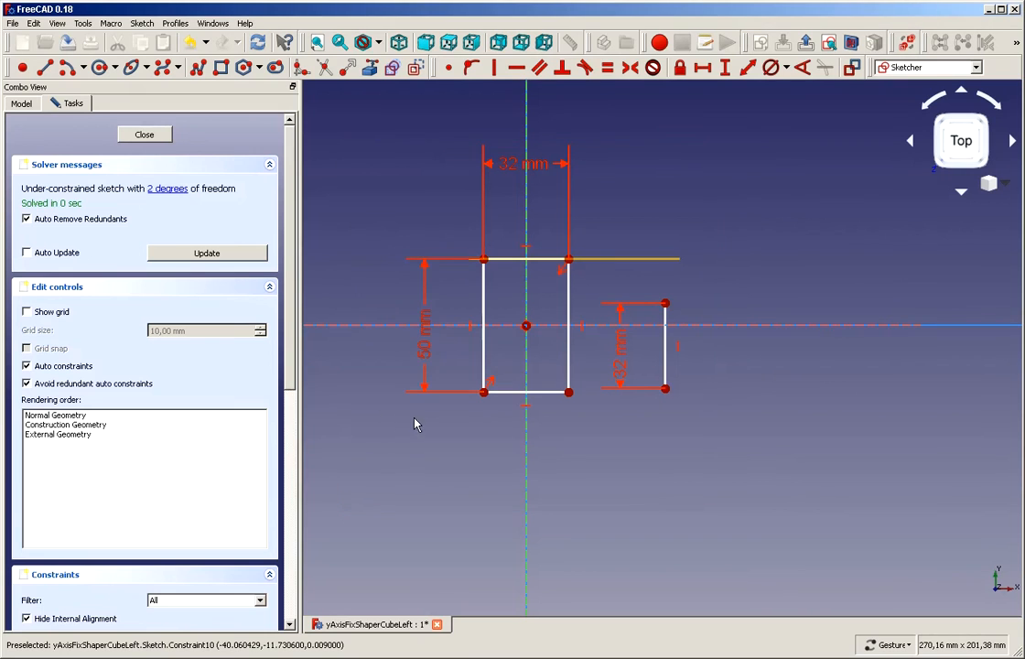
pyautogui.click(144, 135)
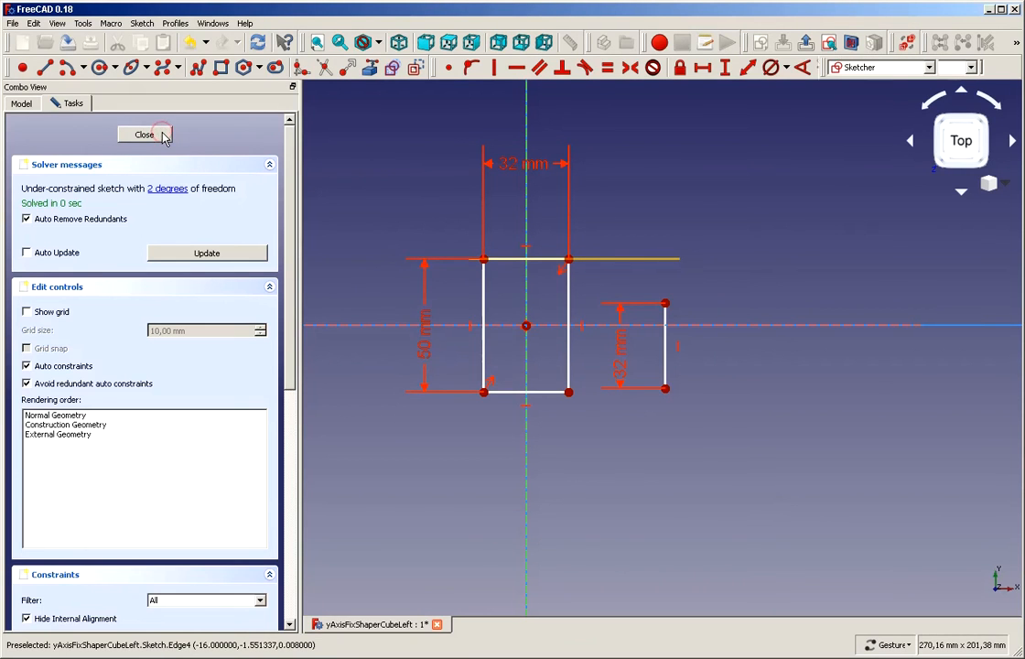
# Edit the datum plane so its Z attachment offset uses the expression Master.Constraints.blockLength / 2, and accept it
pyautogui.click(92, 321)
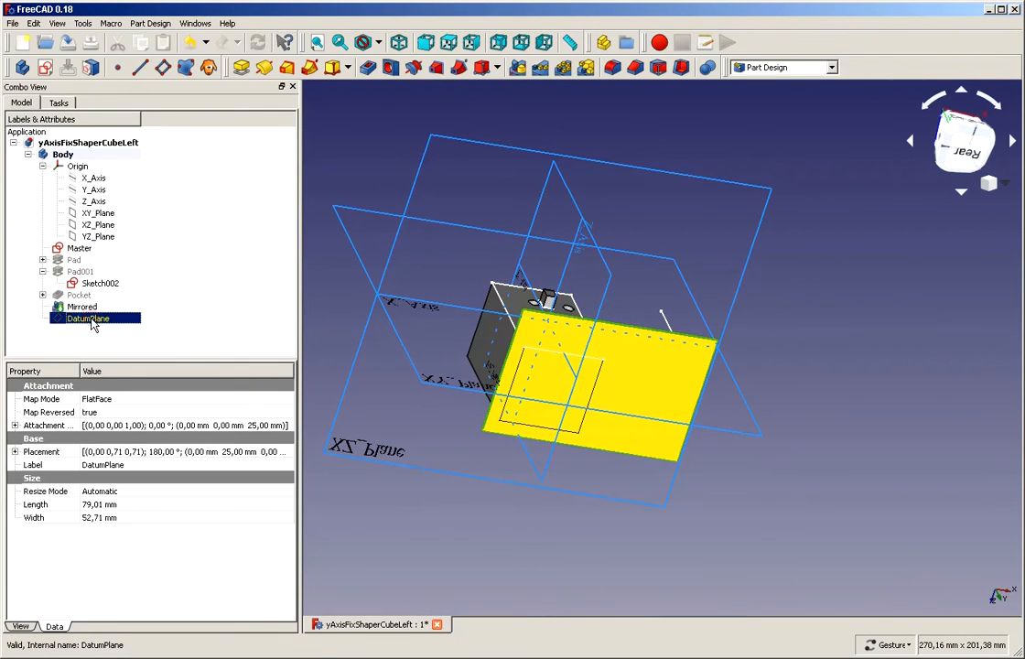
pyautogui.doubleClick(92, 320)
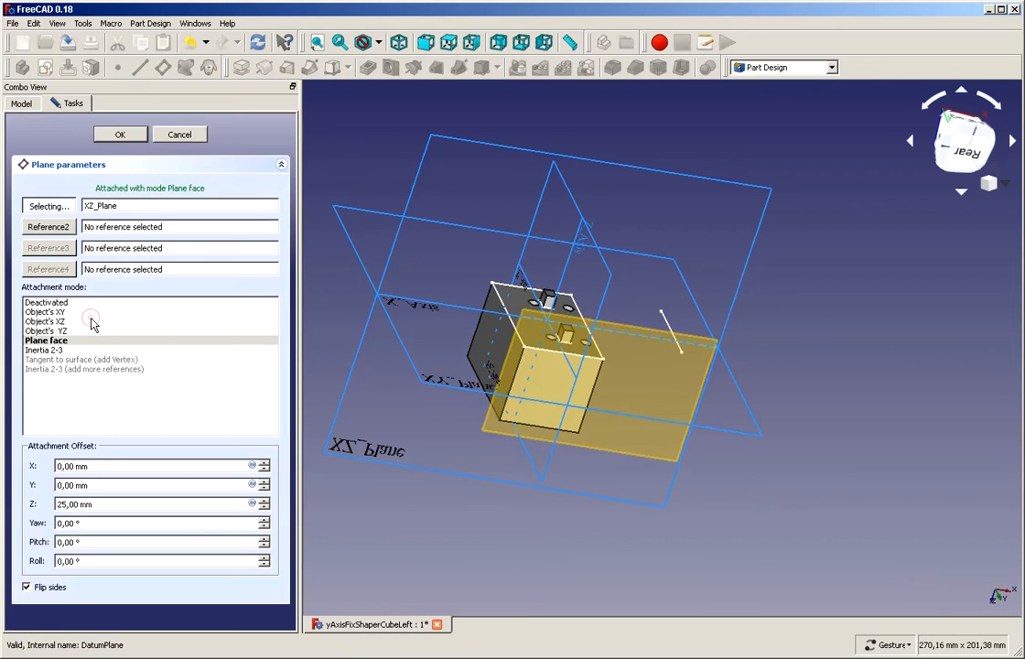
pyautogui.tripleClick(101, 504)
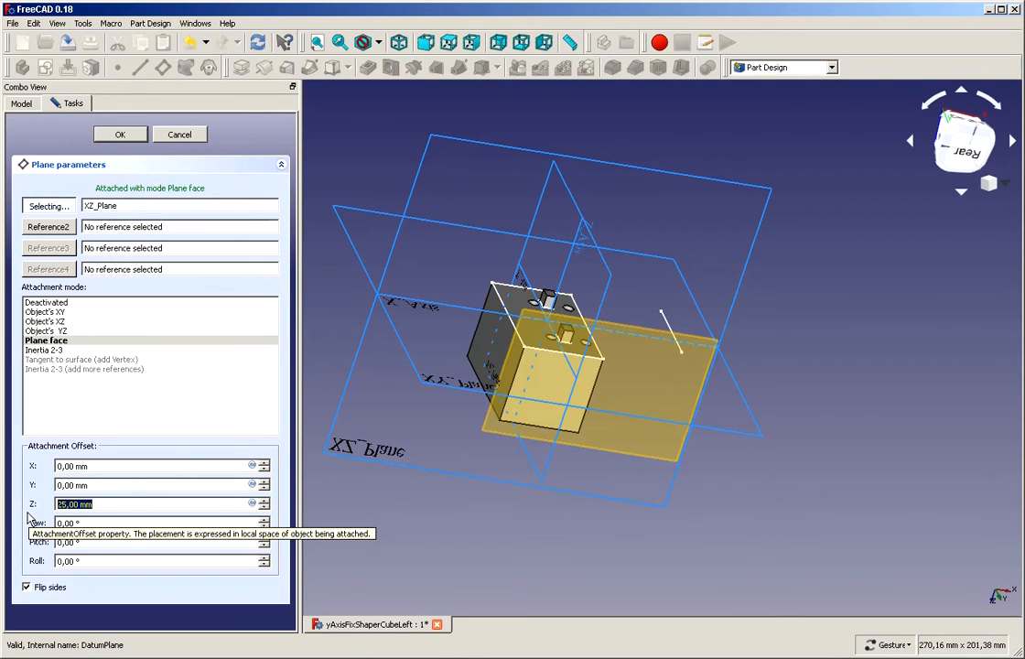
pyautogui.press('=')
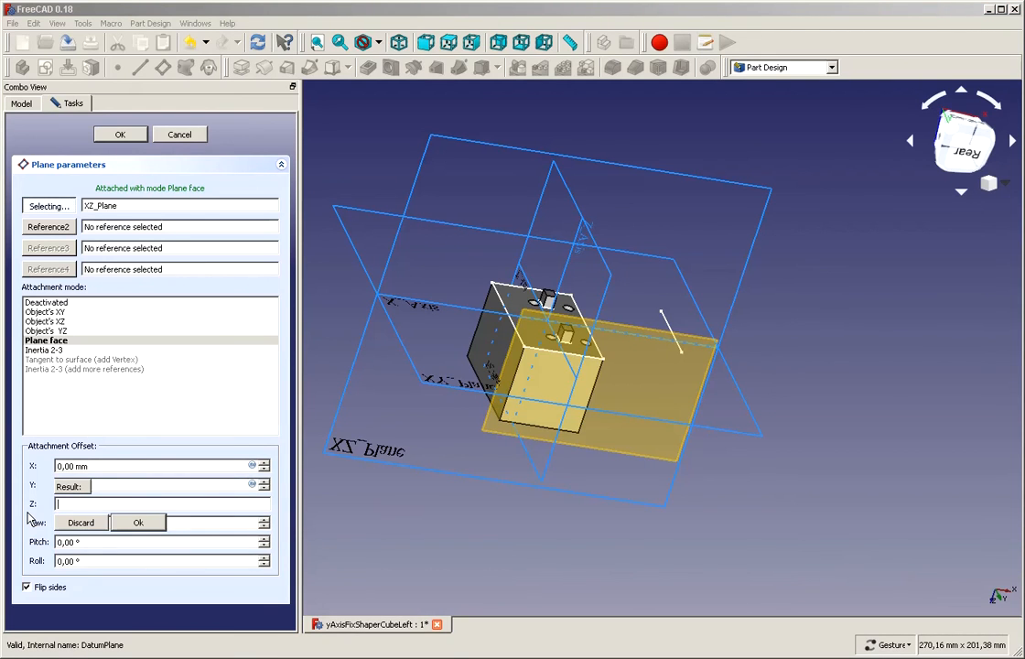
pyautogui.write('m')
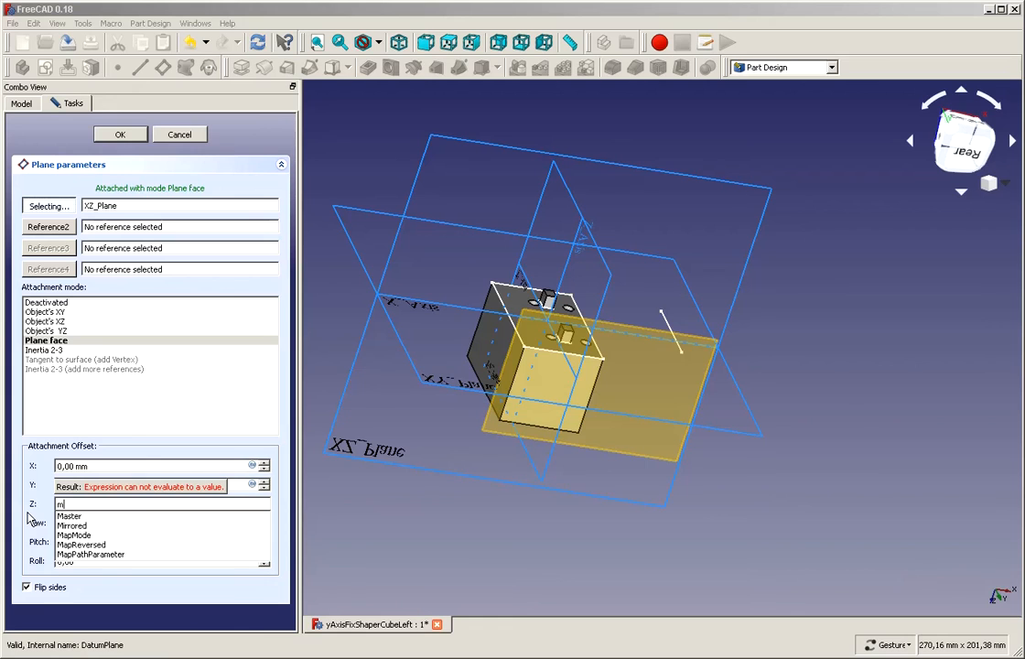
pyautogui.click(70, 516)
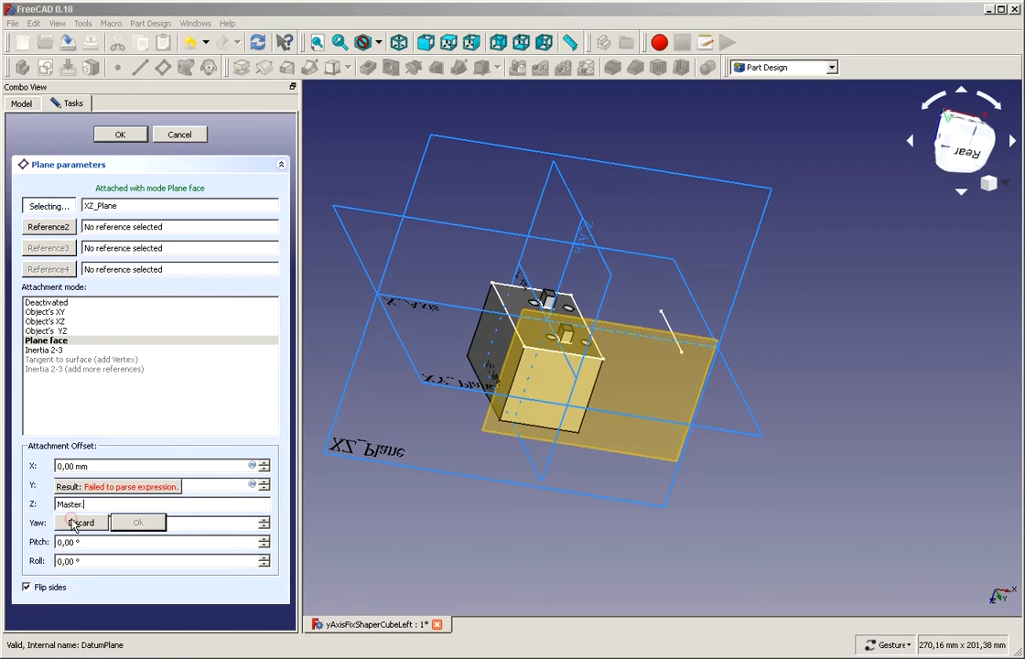
pyautogui.write('c')
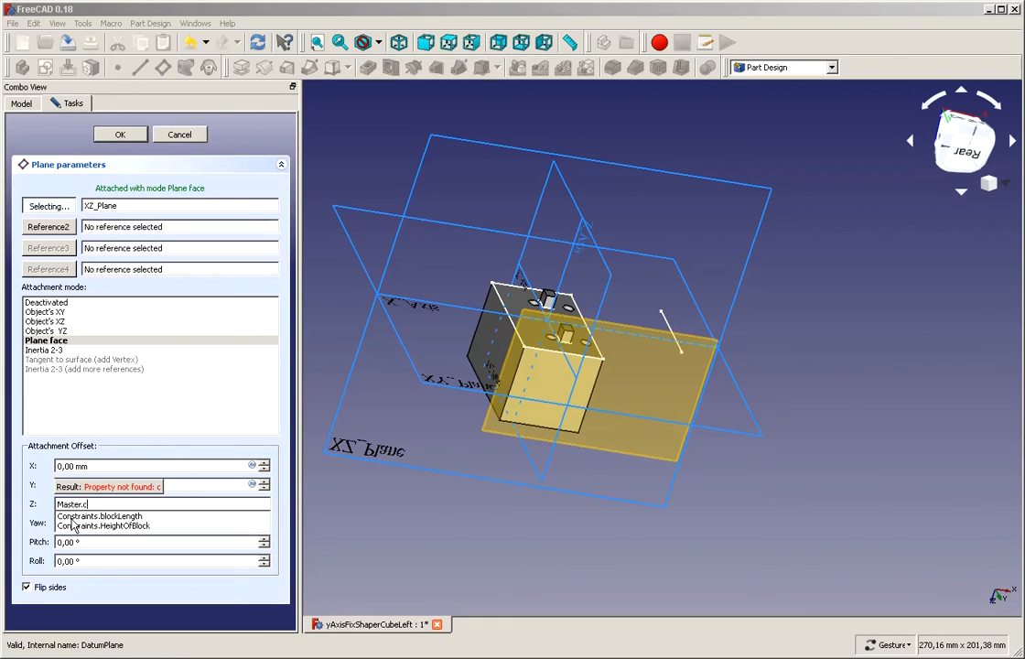
pyautogui.click(124, 517)
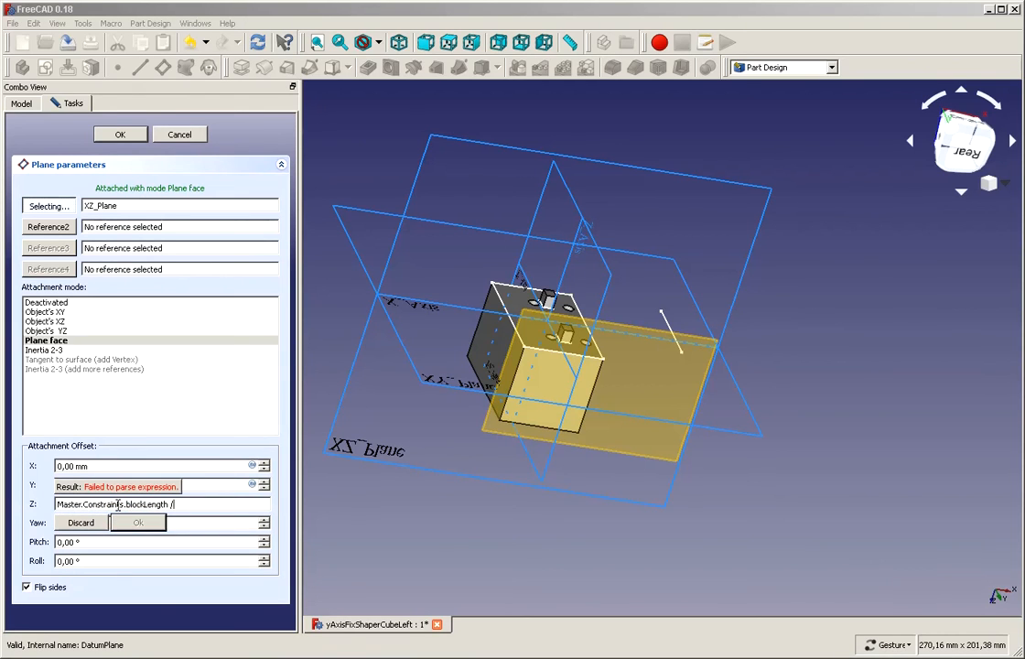
pyautogui.write('2')
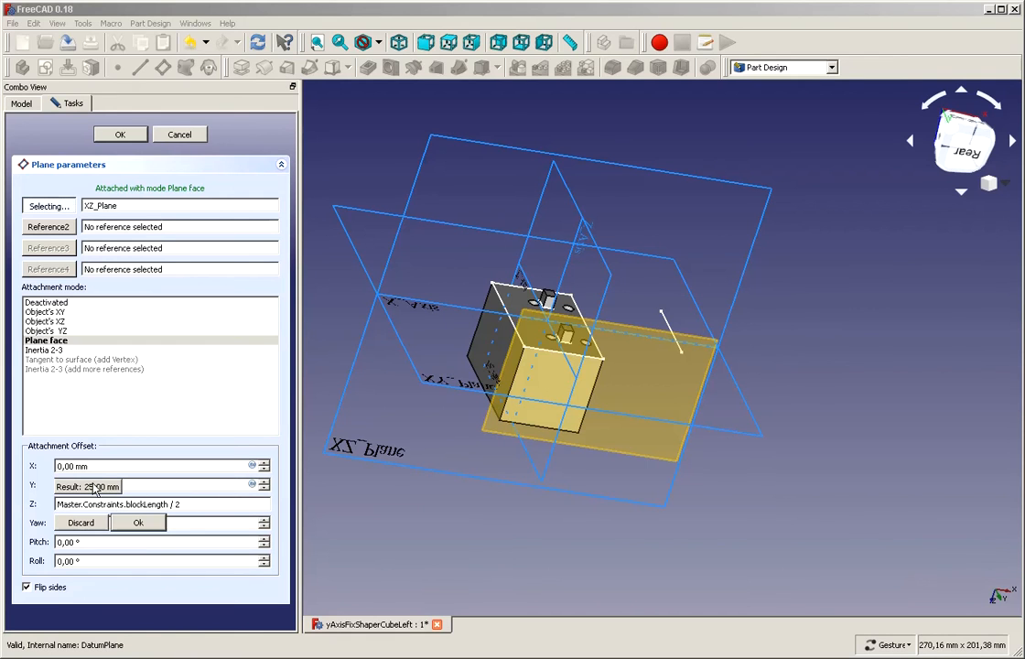
pyautogui.click(138, 526)
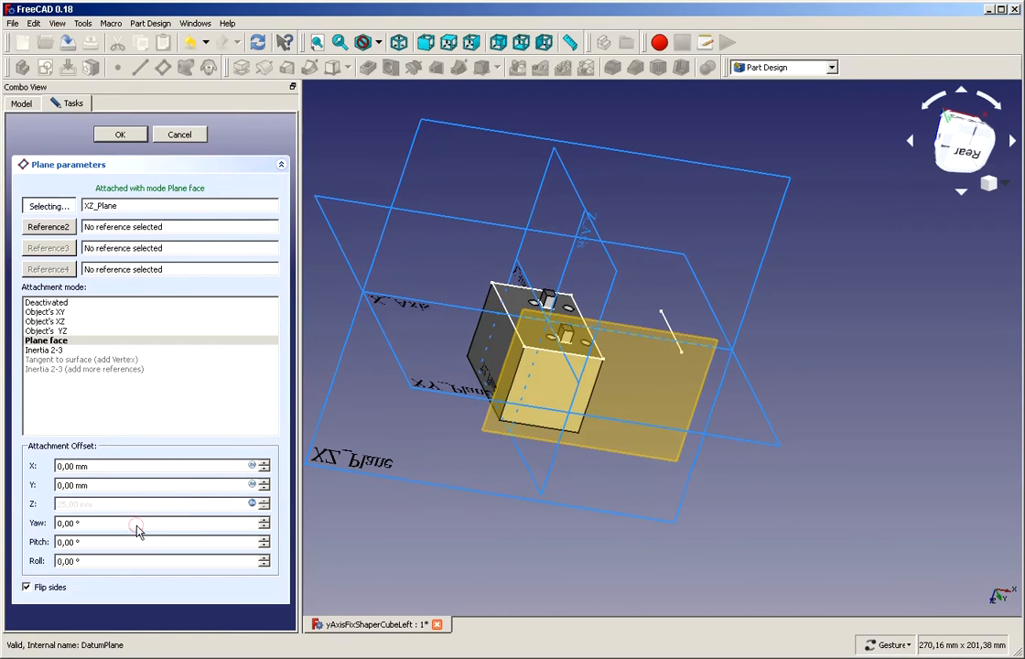
pyautogui.click(749, 513)
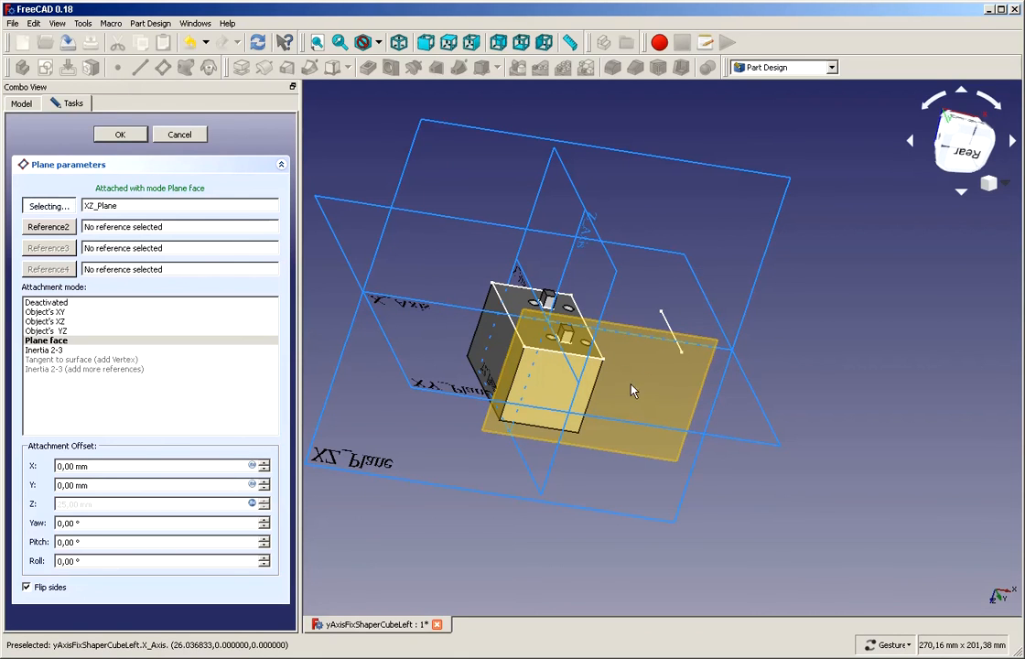
pyautogui.click(120, 135)
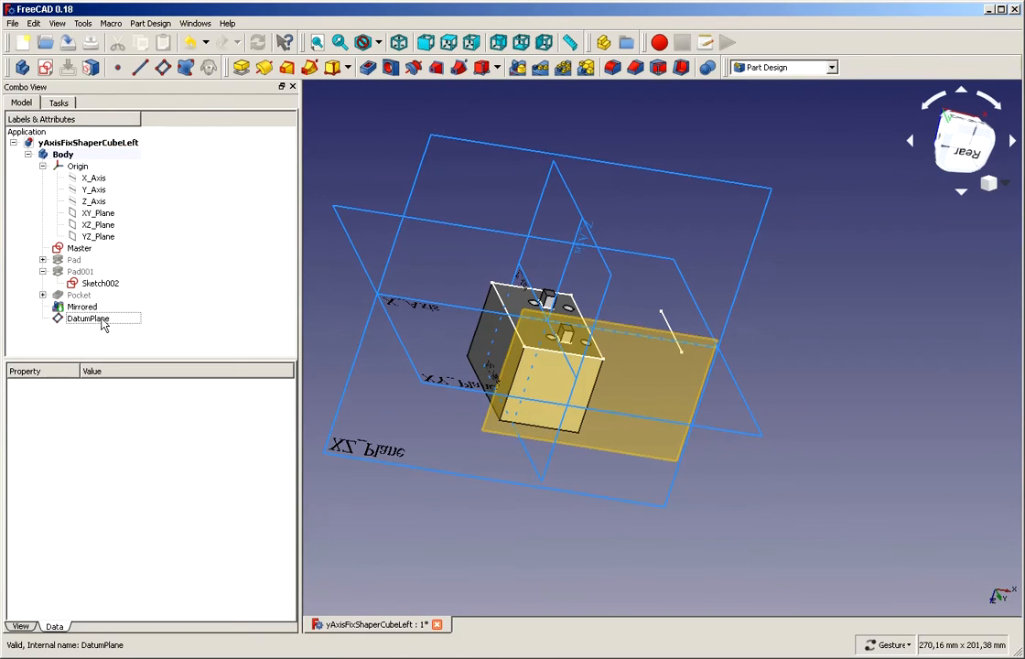
# Rename the datum plane as Front and clear the selection
pyautogui.click(99, 318)
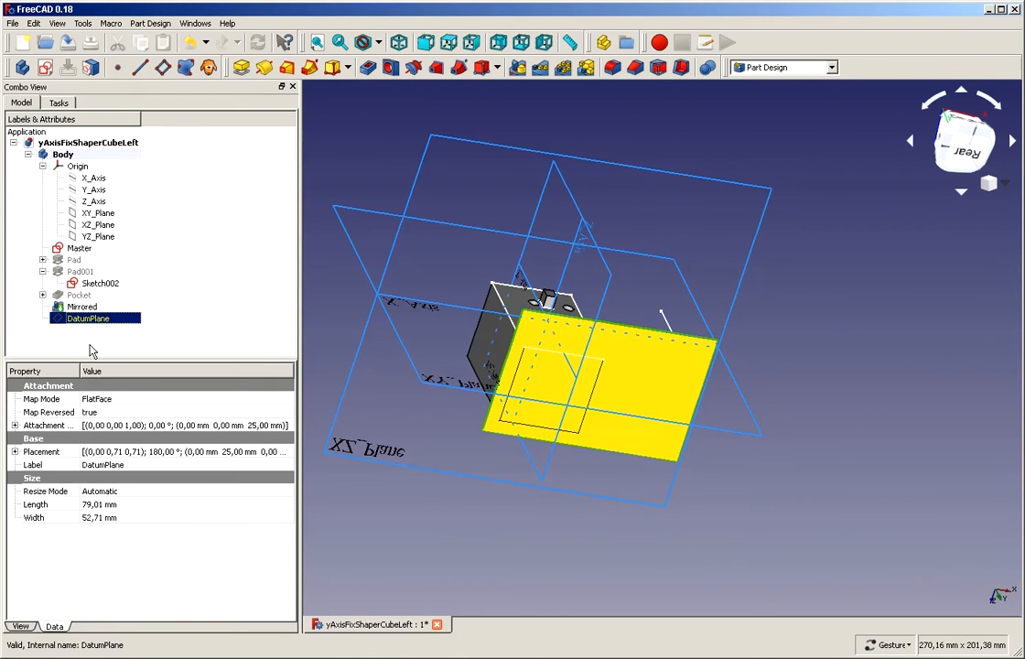
pyautogui.press('F2')
pyautogui.write('Front')
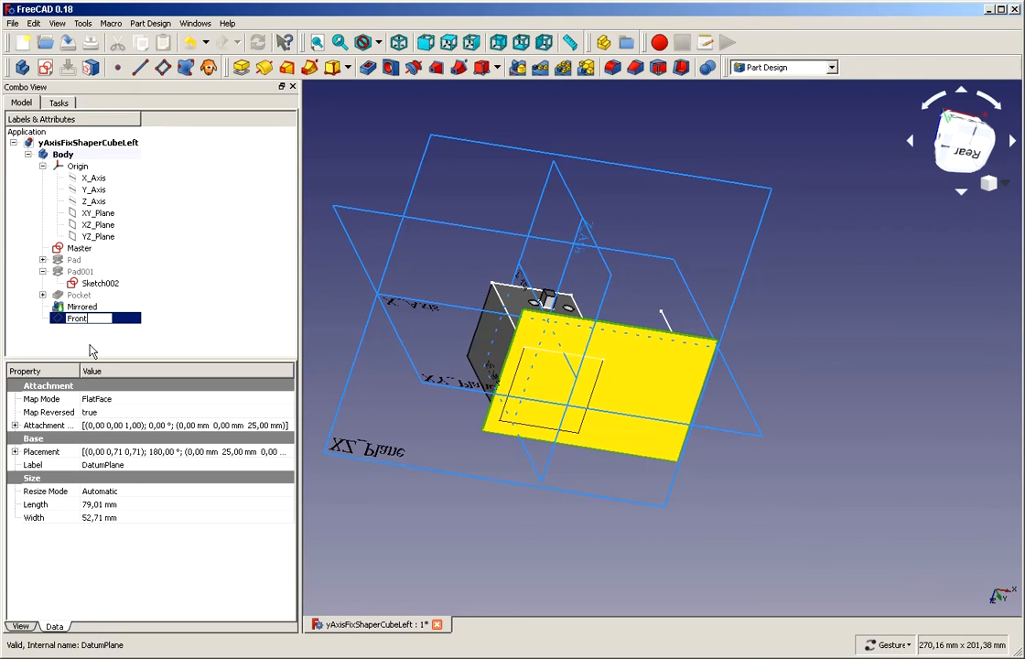
pyautogui.press('Return')
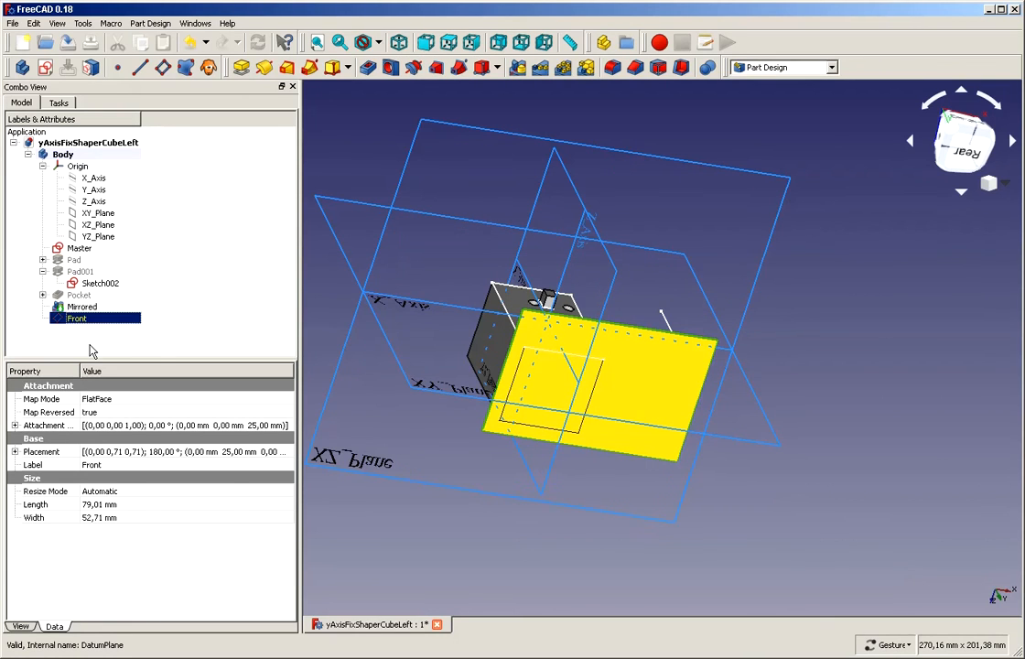
pyautogui.click(180, 339)
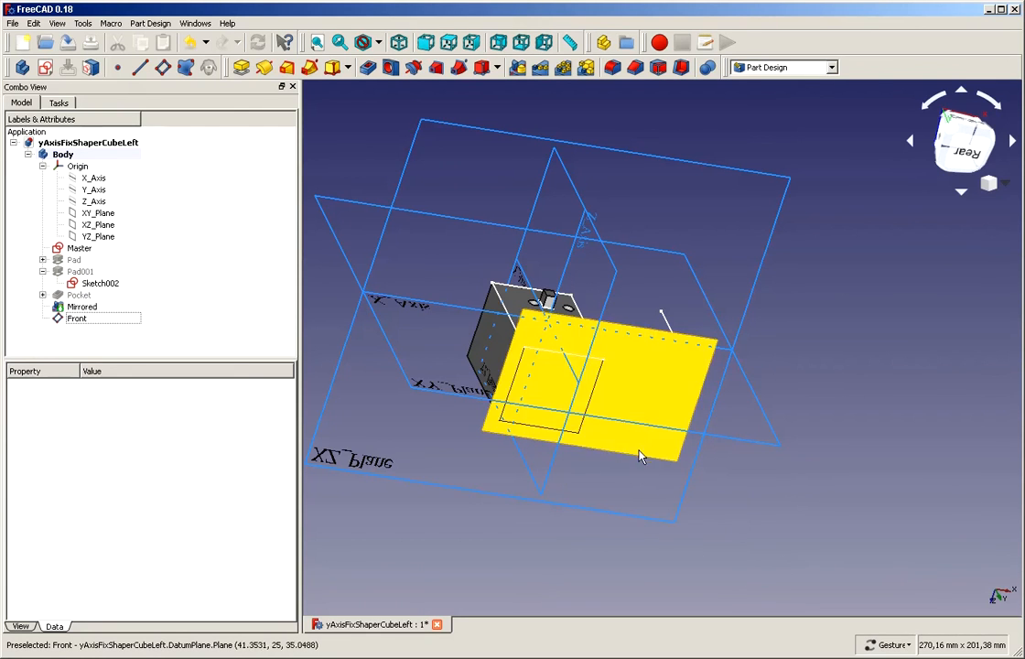
# Toggle the visibility of the Front datum plane and leave it hidden
pyautogui.click(78, 321)
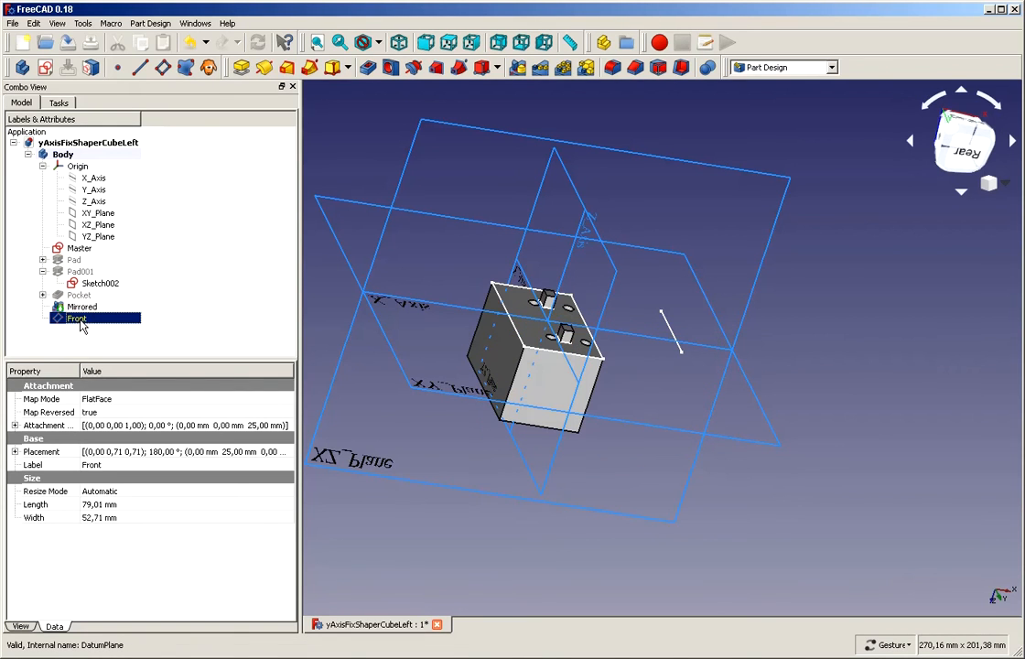
pyautogui.click(212, 288)
pyautogui.click(128, 326)
pyautogui.press('space')
pyautogui.press('space')
pyautogui.press('space')
pyautogui.press('space')
pyautogui.press('space')
pyautogui.click(187, 311)
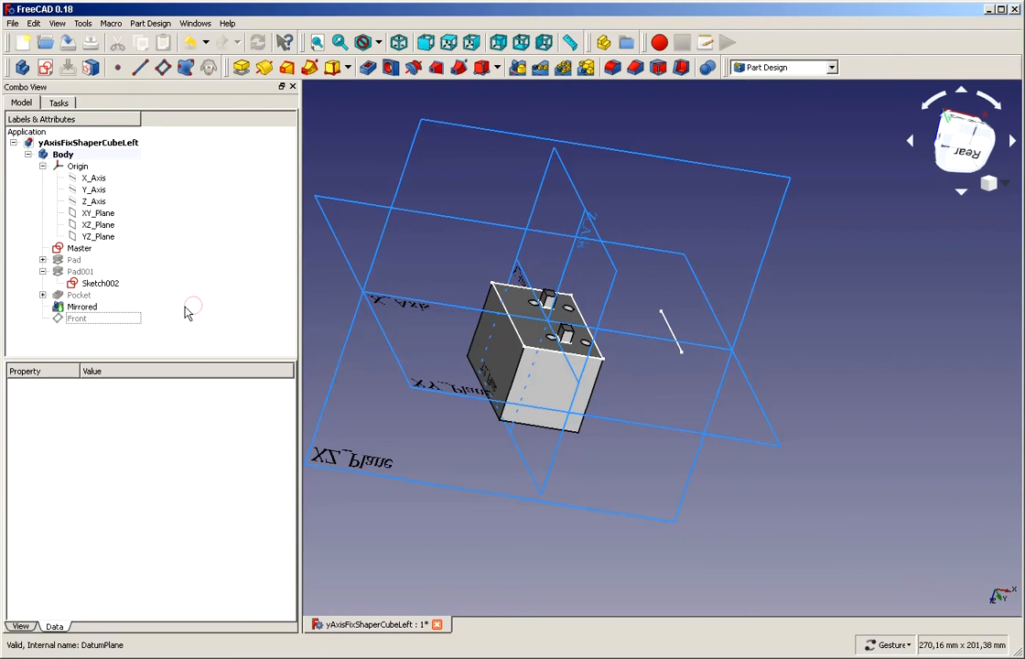
# Create a sketch on the Front datum plane and draw a circle about 21 mm in diameter overlapping the block's right-hand vertical edge
pyautogui.click(77, 320)
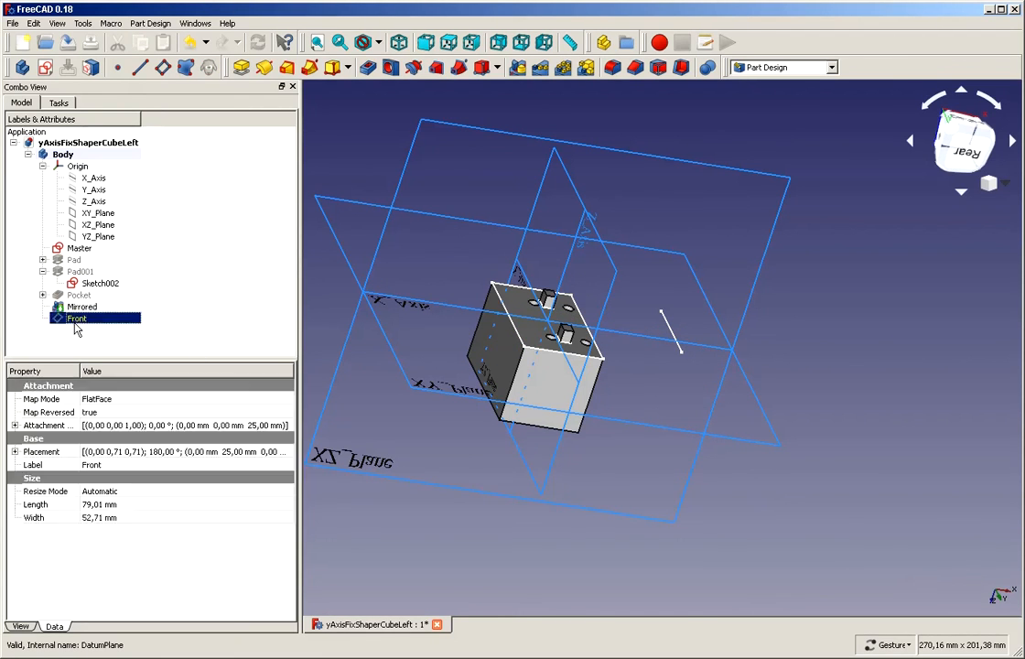
pyautogui.click(45, 68)
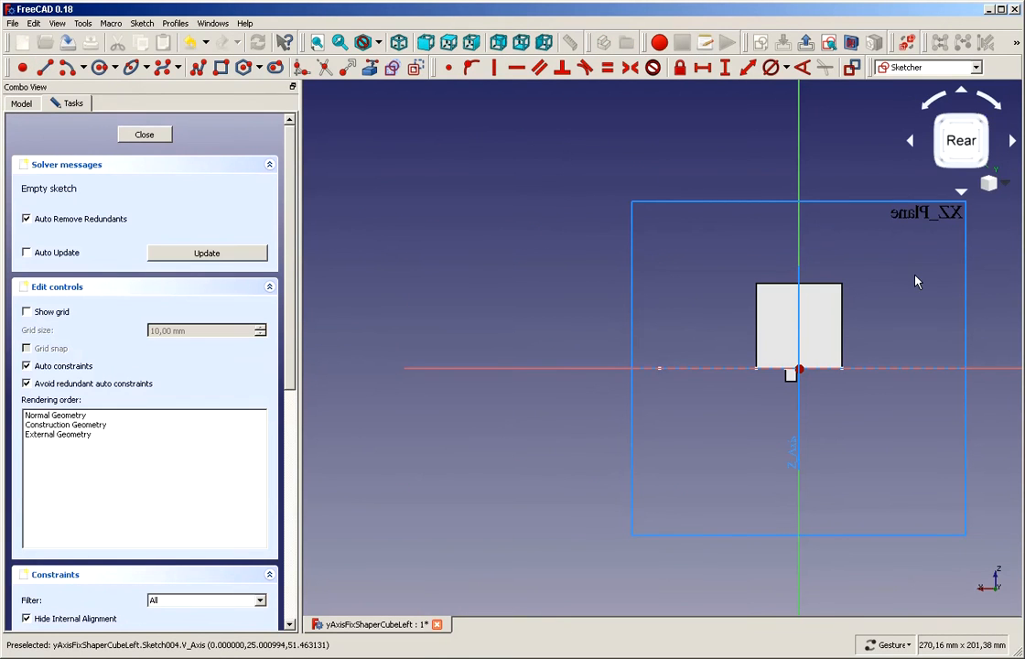
pyautogui.scroll(4, 916, 281)
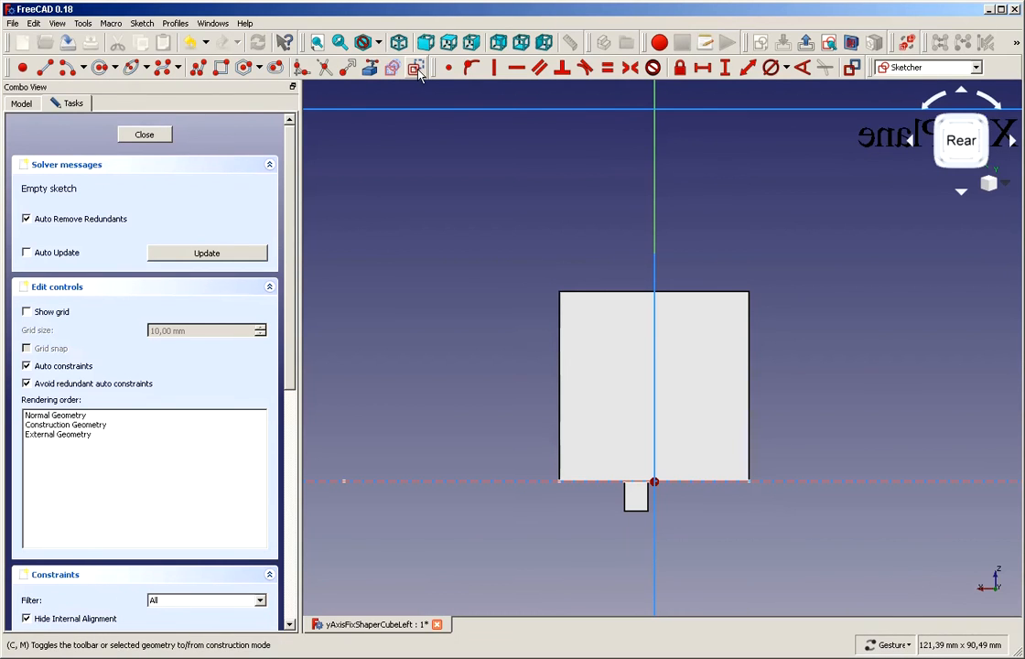
pyautogui.click(99, 69)
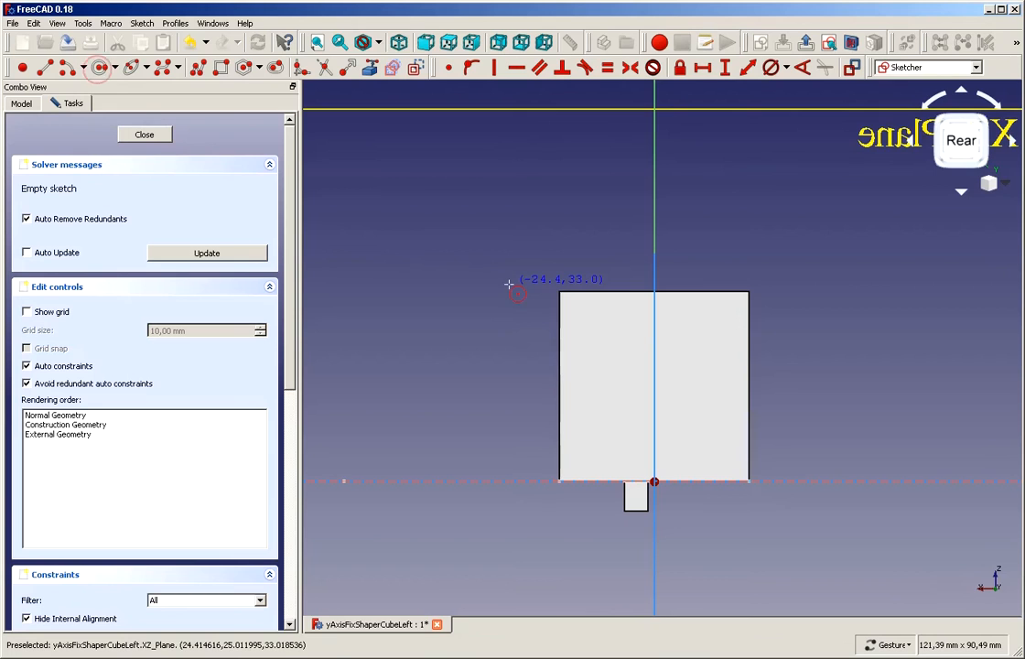
pyautogui.click(714, 377)
pyautogui.click(772, 400)
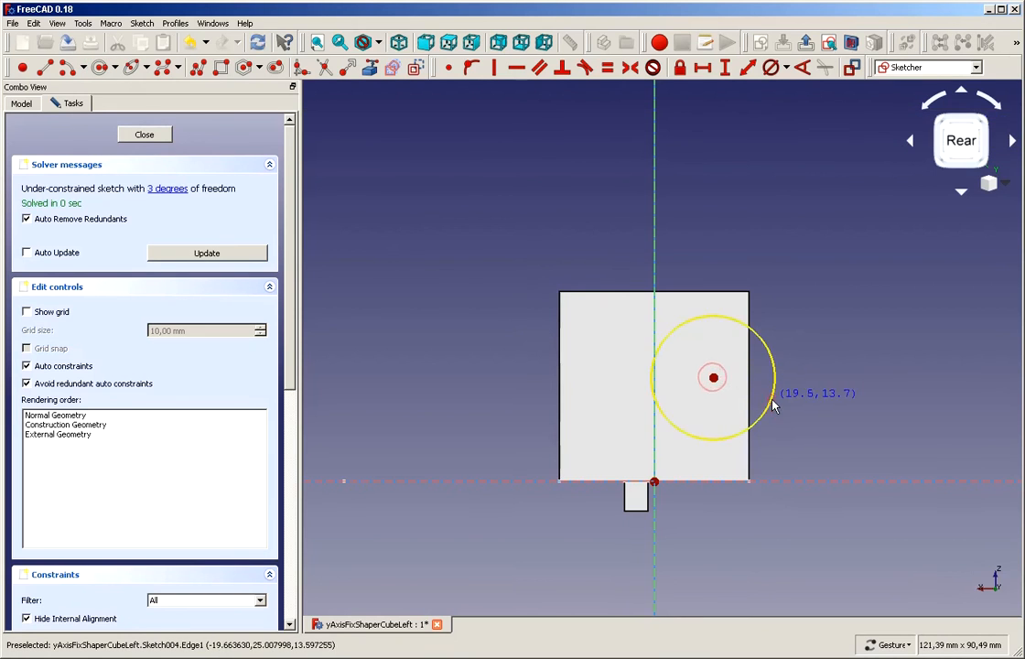
pyautogui.rightClick(769, 359)
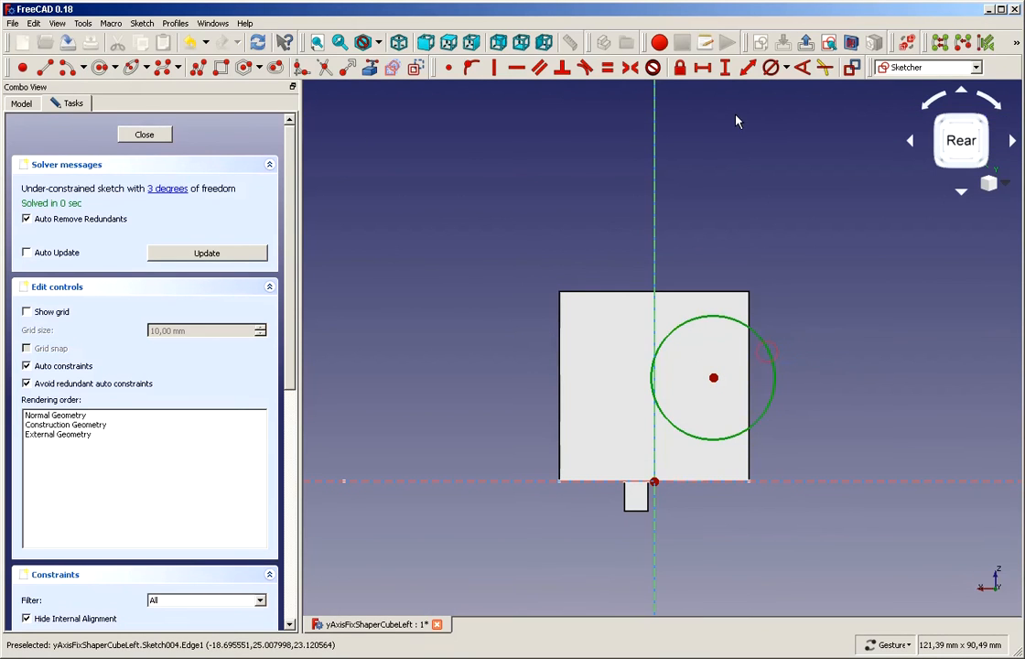
# Constrain the circle's diameter to 15 mm and move its centre roughly onto the block's right-hand vertical edge
pyautogui.click(771, 67)
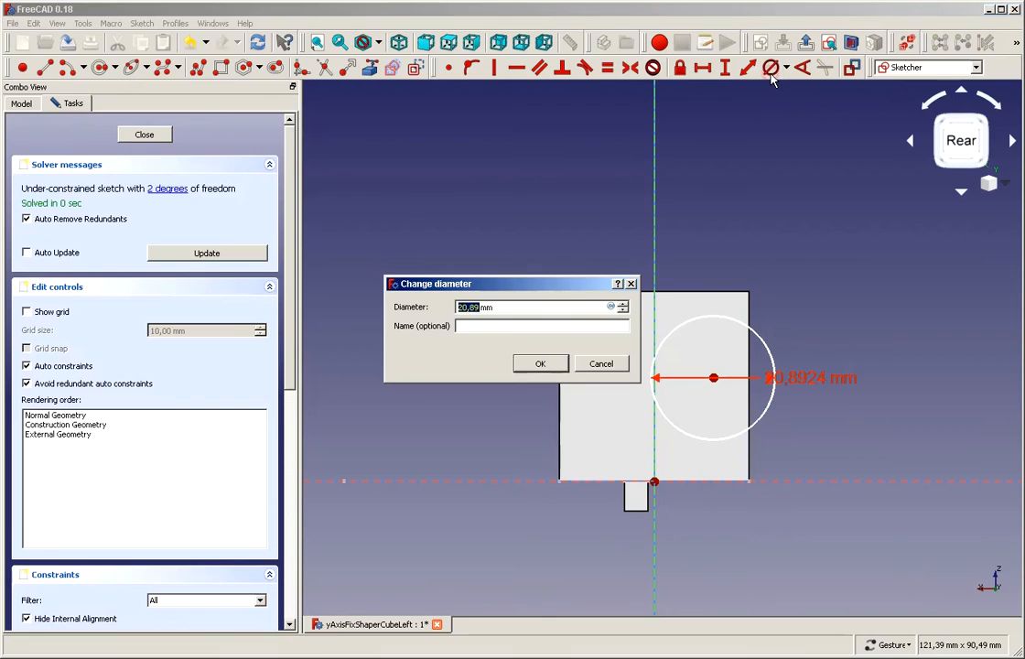
pyautogui.write('15')
pyautogui.click(539, 363)
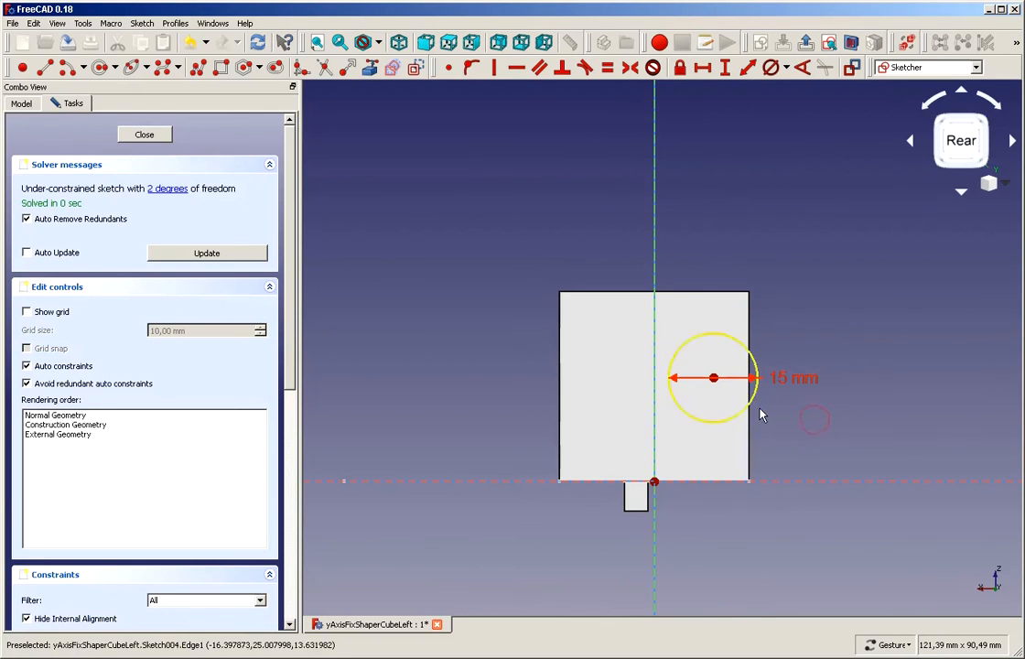
pyautogui.moveTo(711, 335); pyautogui.dragTo(752, 340)
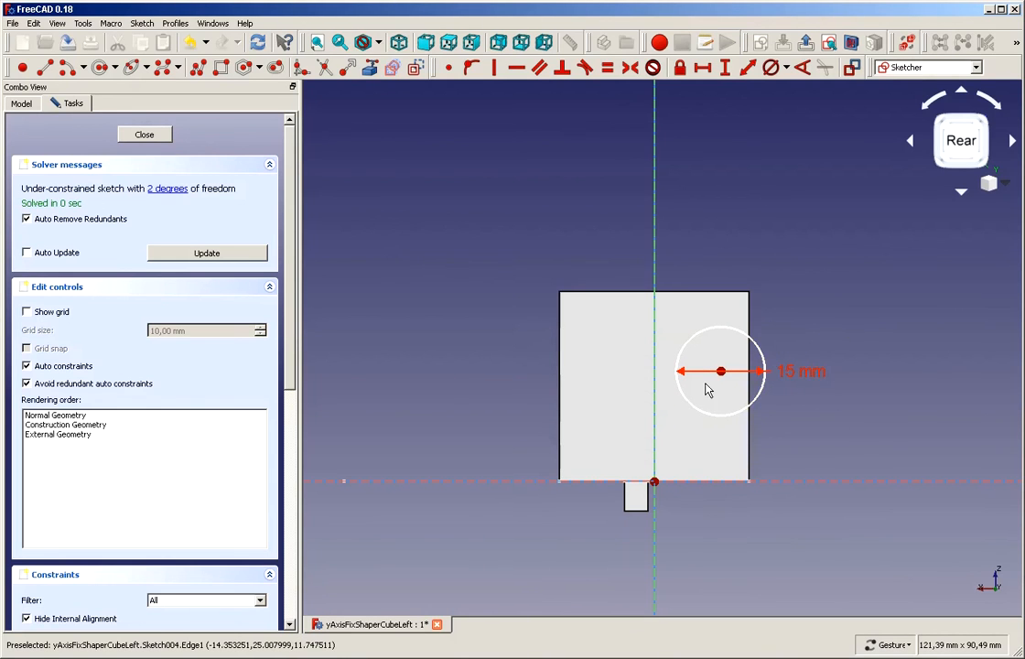
pyautogui.moveTo(725, 375); pyautogui.dragTo(749, 379)
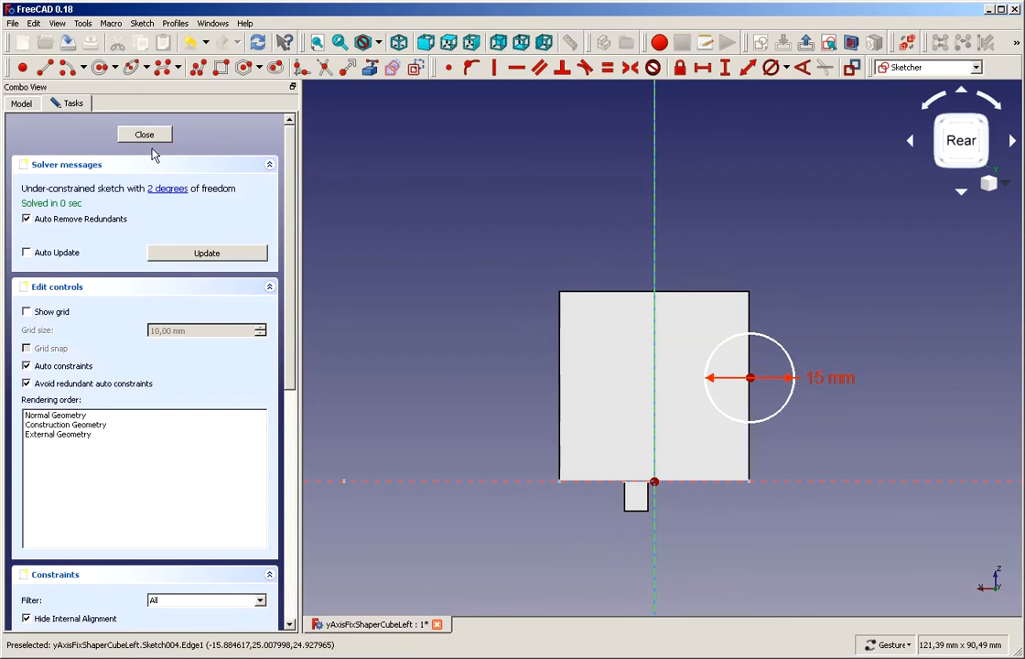
# Hide the Mirrored solid while keeping the circle's sketch open for editing
pyautogui.click(20, 103)
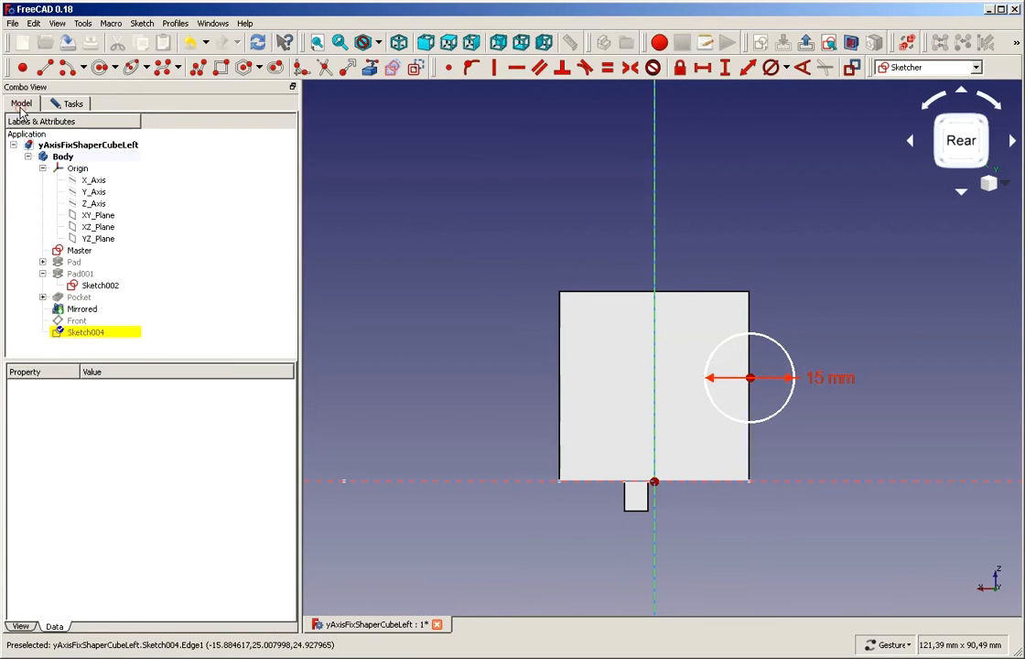
pyautogui.click(80, 308)
pyautogui.press('space')
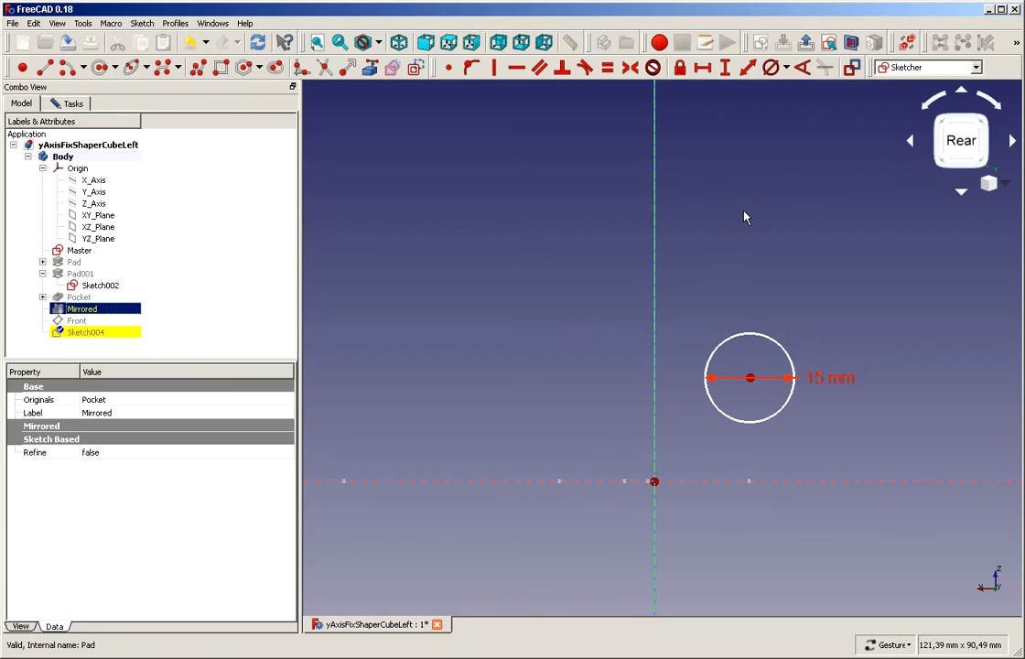
# Link the Master rectangle's long side nearest the circle into the sketch as external geometry
pyautogui.press('alt')
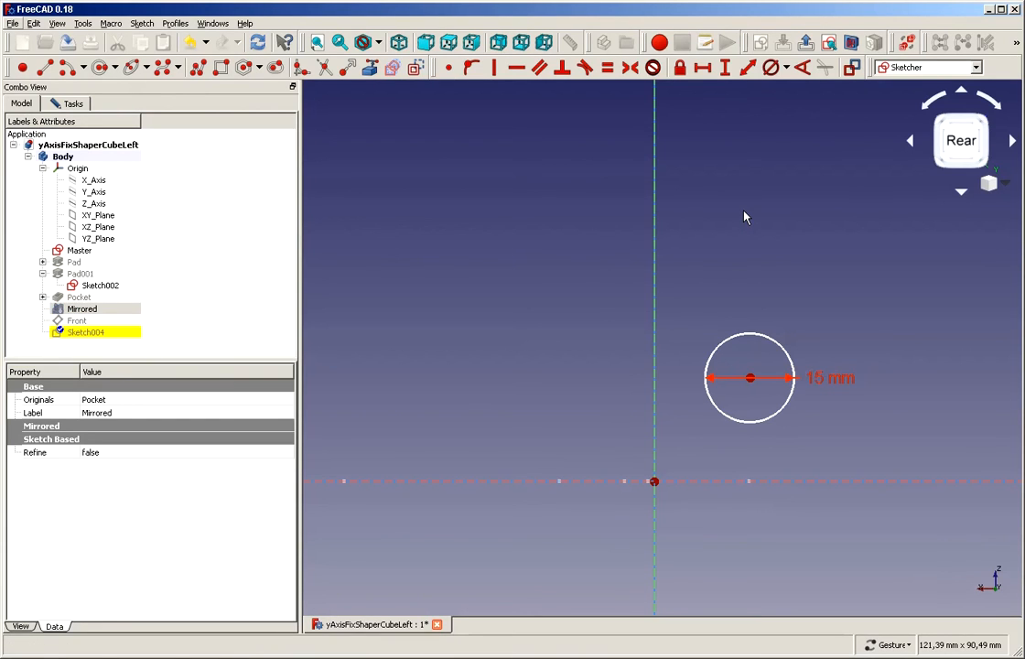
pyautogui.moveTo(744, 217); pyautogui.dragTo(751, 235, button='right')
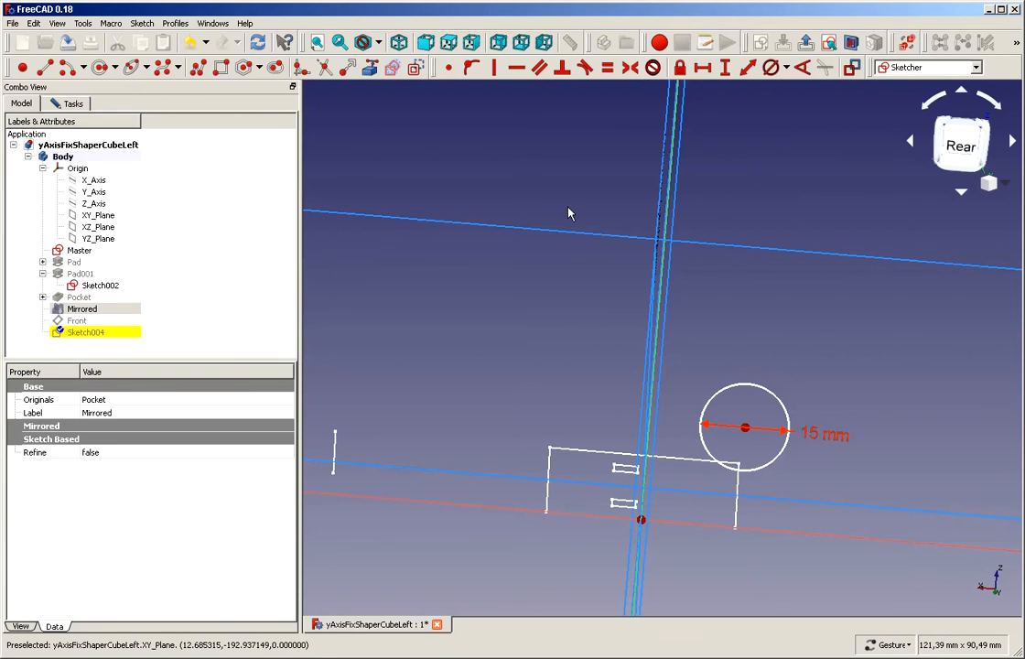
pyautogui.click(371, 69)
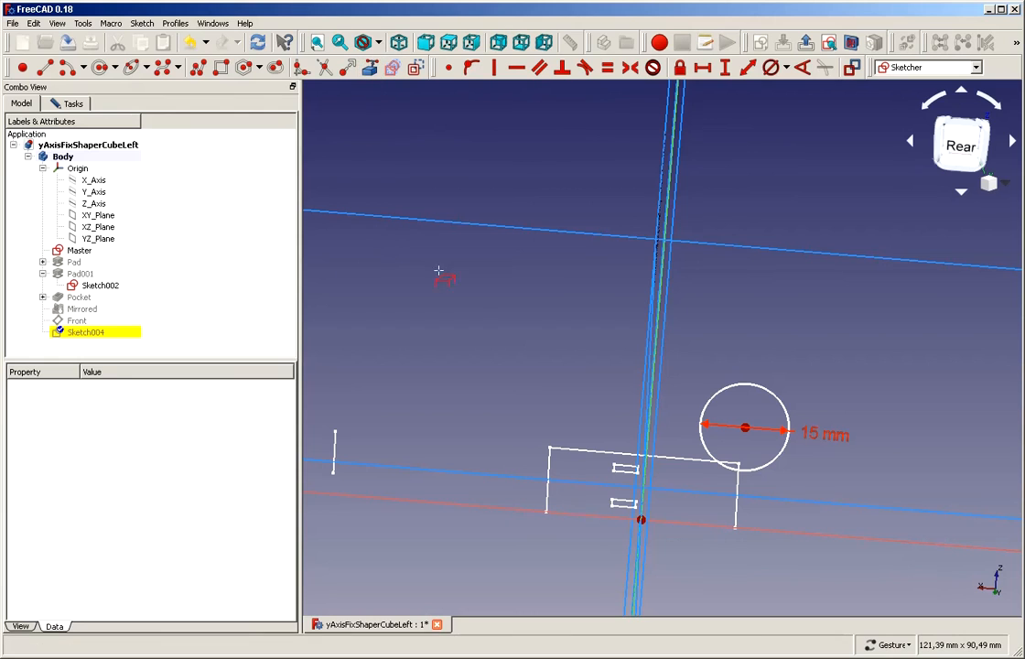
pyautogui.click(738, 510)
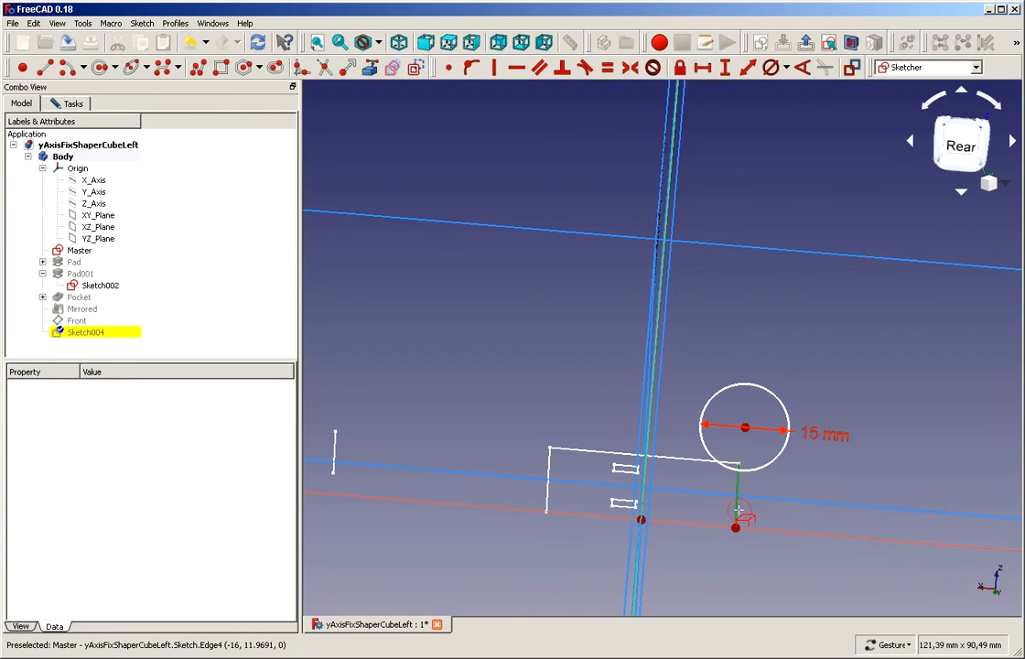
pyautogui.rightClick(758, 489)
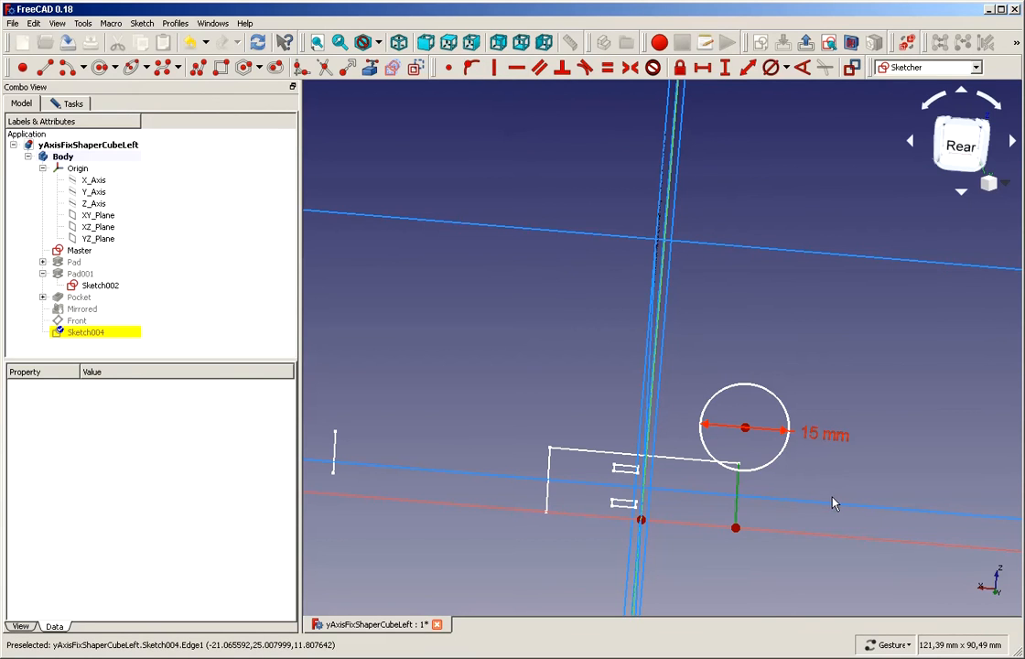
# Examine the linked Master edge and the circle from the rear, top, side and front, and return to the rear view
pyautogui.click(957, 149)
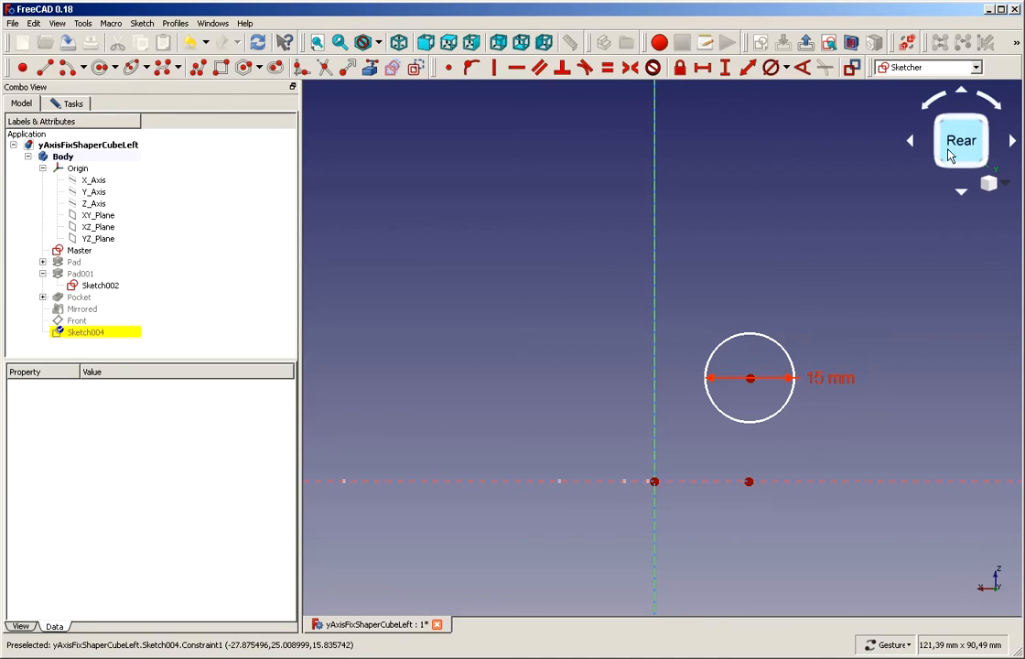
pyautogui.click(960, 195)
pyautogui.click(961, 196)
pyautogui.click(961, 196)
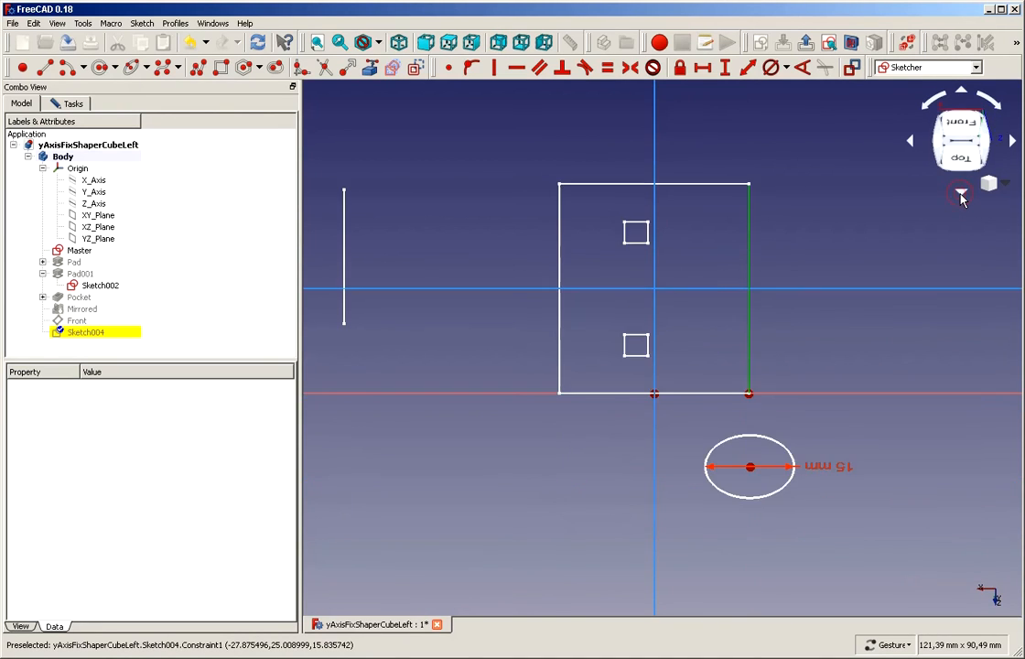
pyautogui.click(961, 196)
pyautogui.click(912, 142)
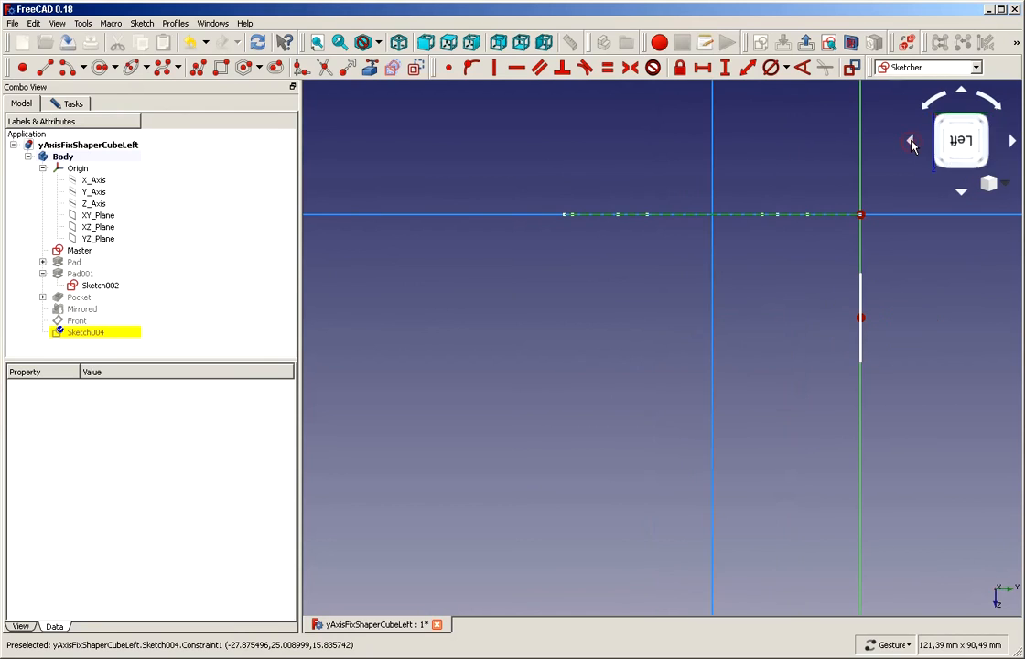
pyautogui.moveTo(967, 150); pyautogui.dragTo(938, 158)
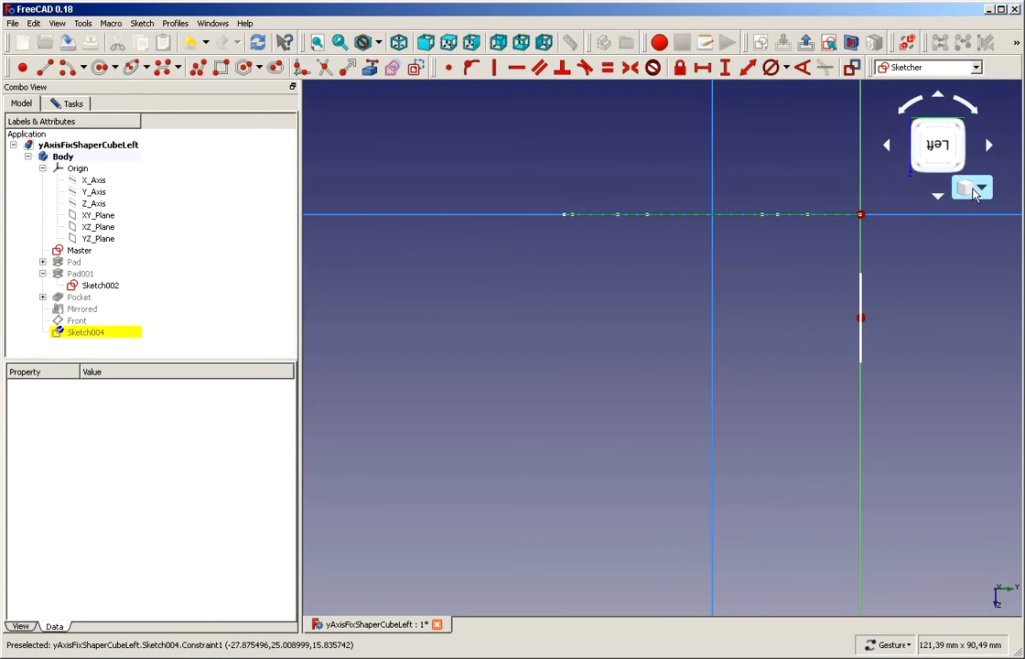
pyautogui.click(981, 187)
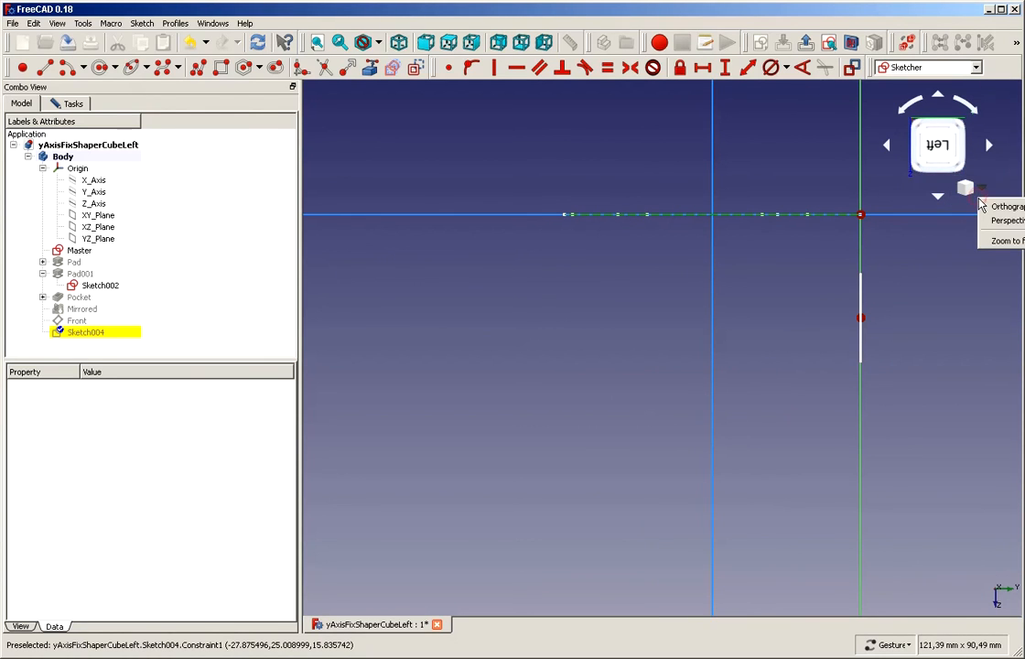
pyautogui.click(999, 241)
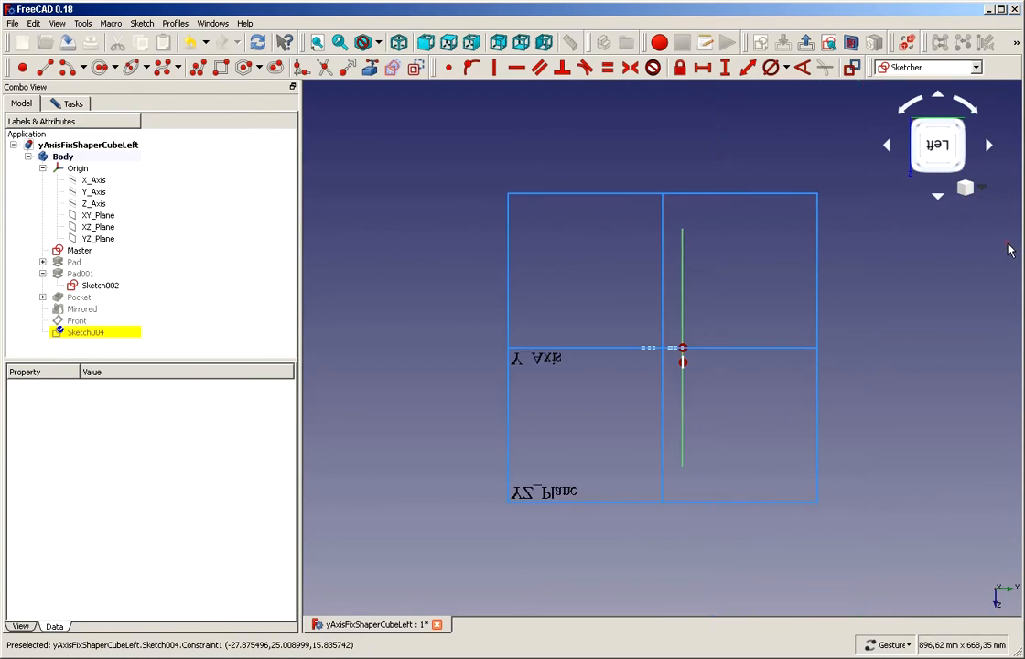
pyautogui.click(941, 151)
pyautogui.click(943, 150)
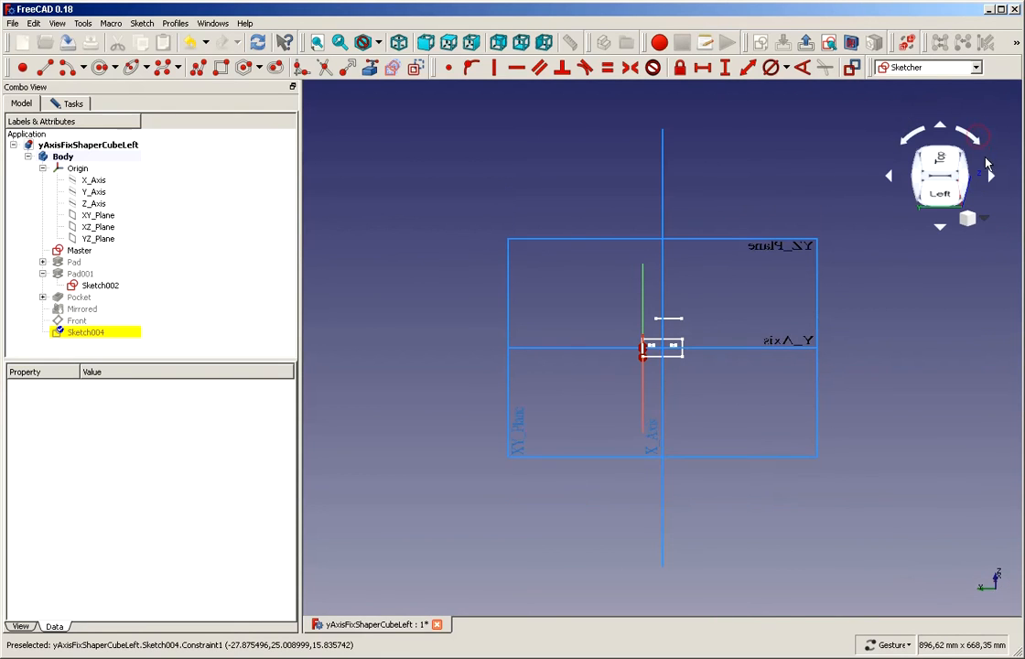
pyautogui.click(981, 144)
pyautogui.click(982, 145)
pyautogui.click(982, 145)
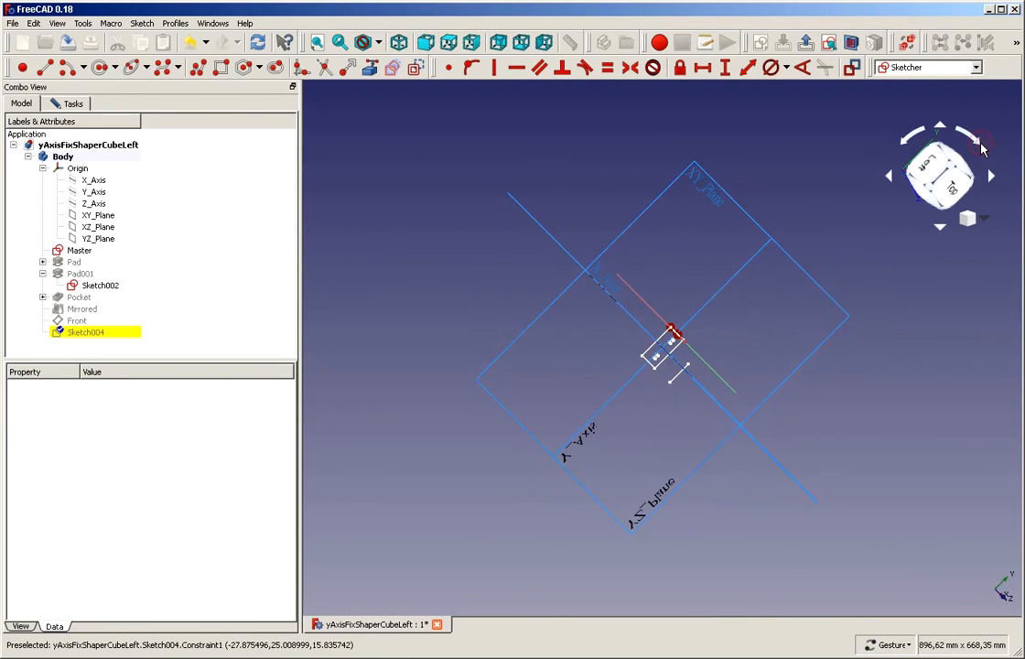
pyautogui.click(982, 145)
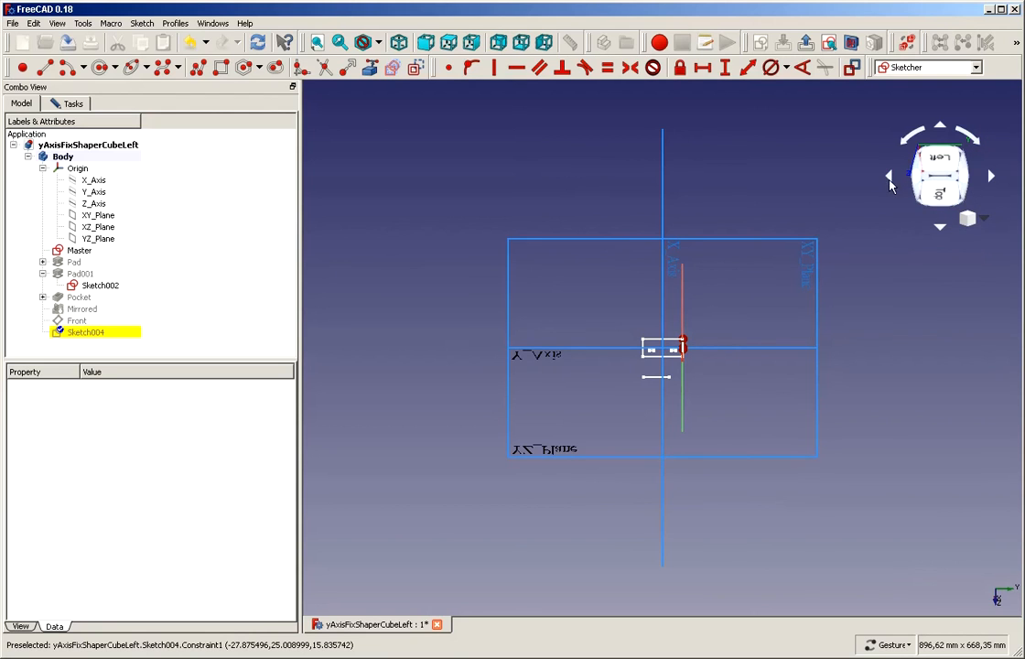
pyautogui.click(930, 188)
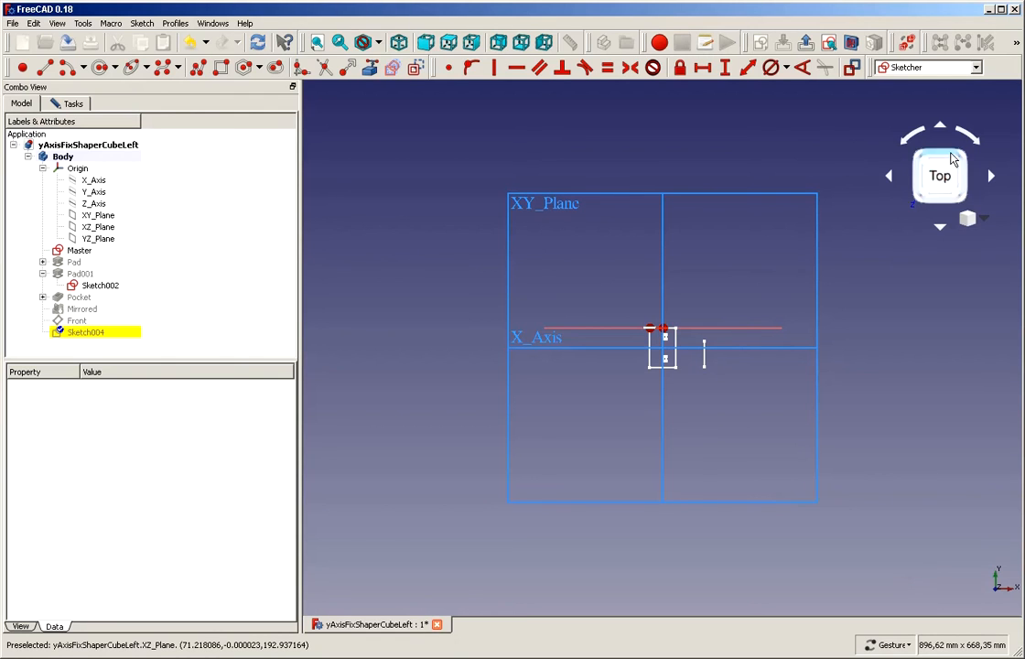
pyautogui.click(969, 176)
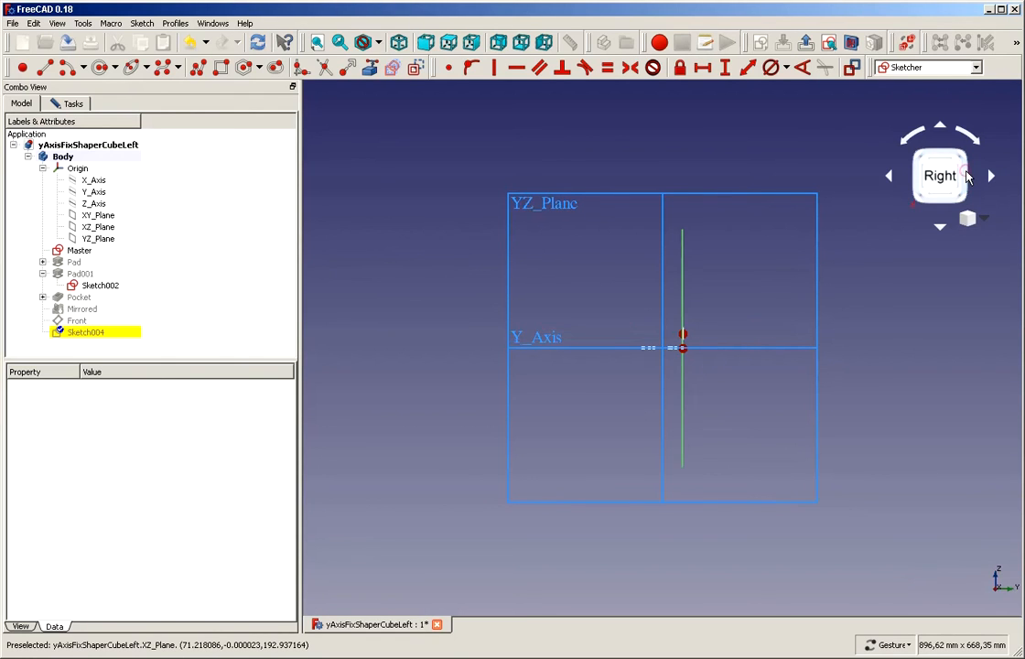
pyautogui.click(969, 175)
pyautogui.click(969, 176)
pyautogui.click(968, 176)
pyautogui.click(968, 175)
pyautogui.click(917, 177)
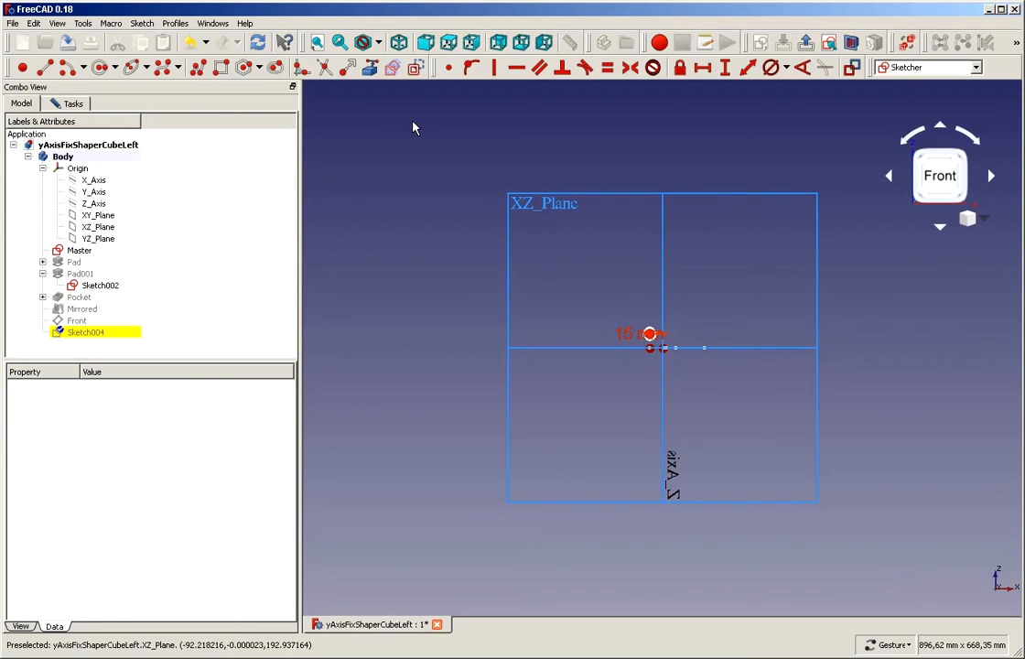
pyautogui.click(947, 157)
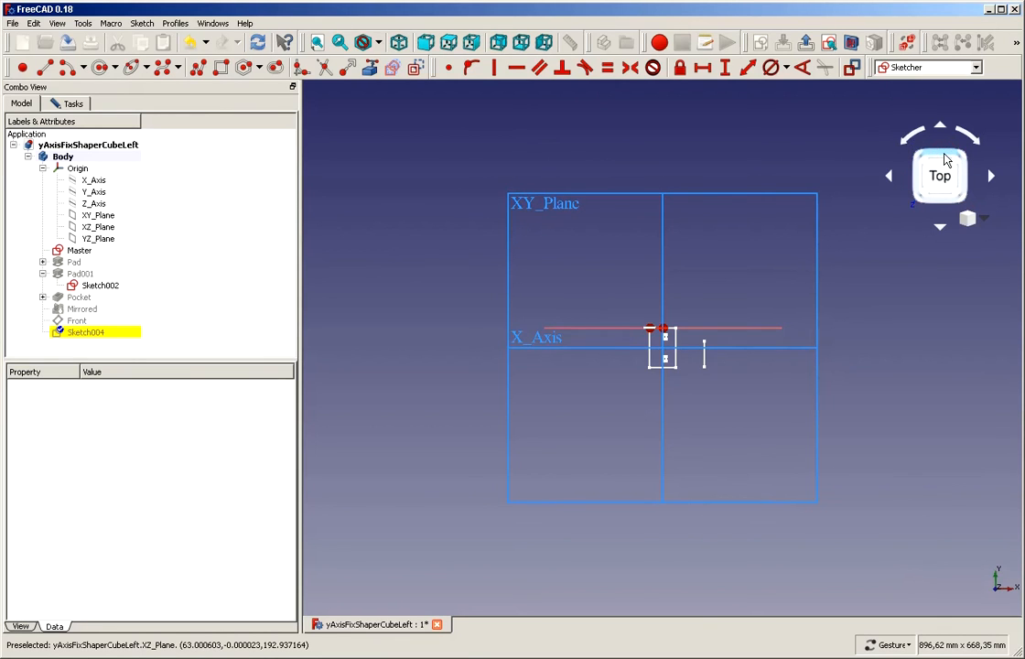
pyautogui.click(945, 162)
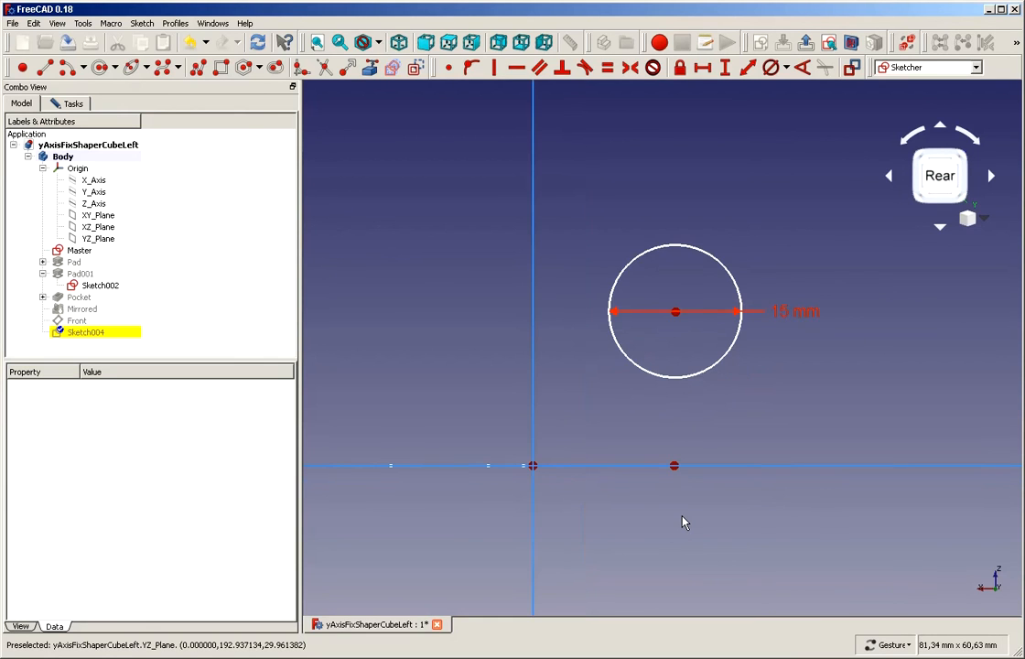
# Draw a vertical line from the circle's centre to the linked Master edge's point and make it construction geometry
pyautogui.scroll(-2, 683, 522)
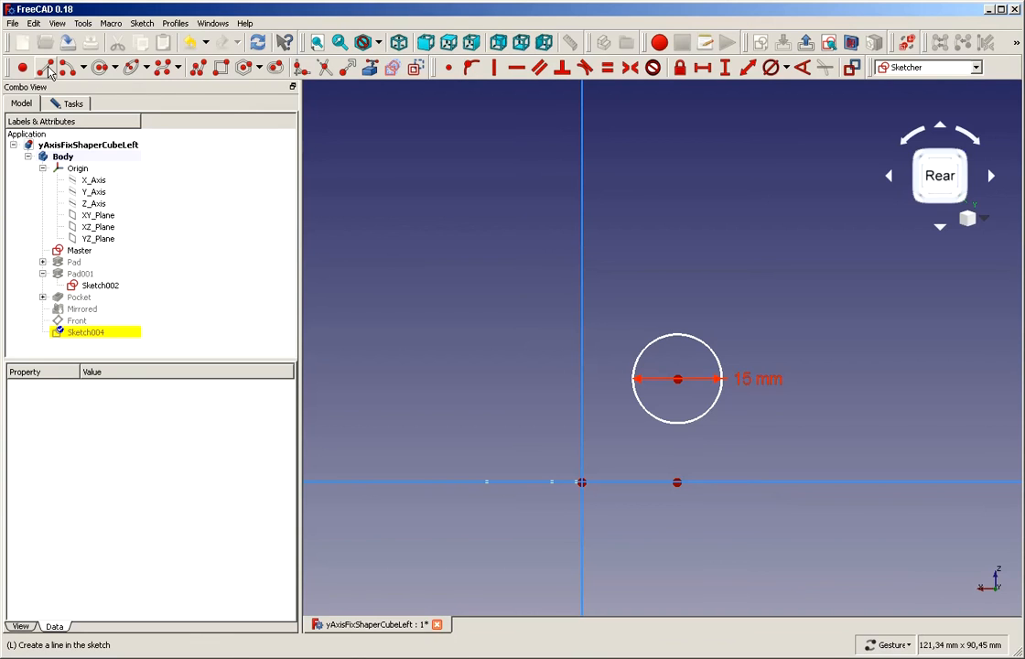
pyautogui.click(46, 69)
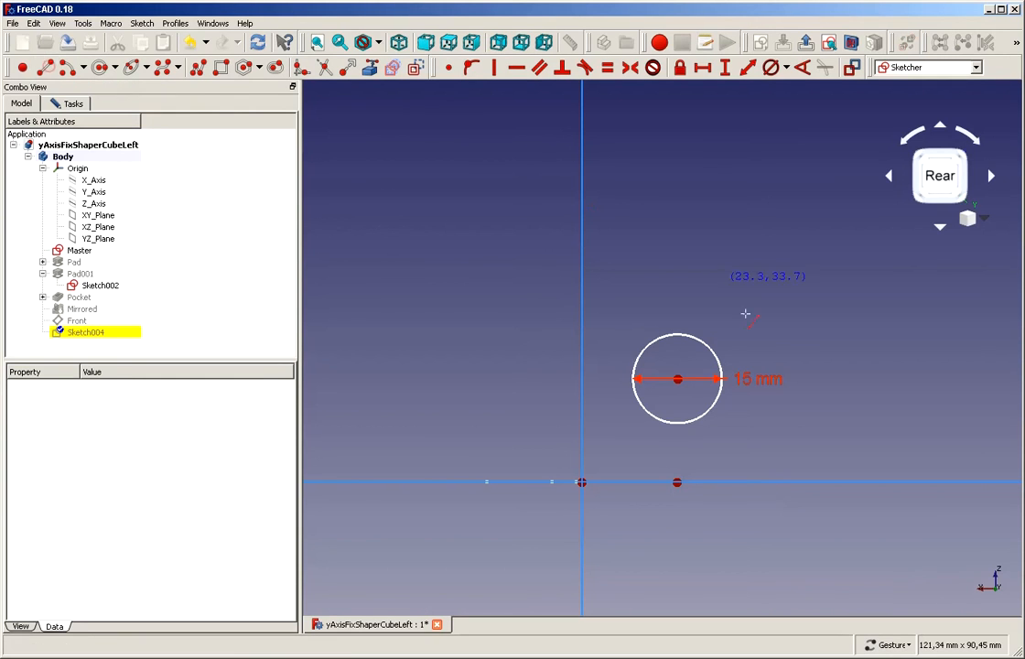
pyautogui.click(677, 379)
pyautogui.click(677, 482)
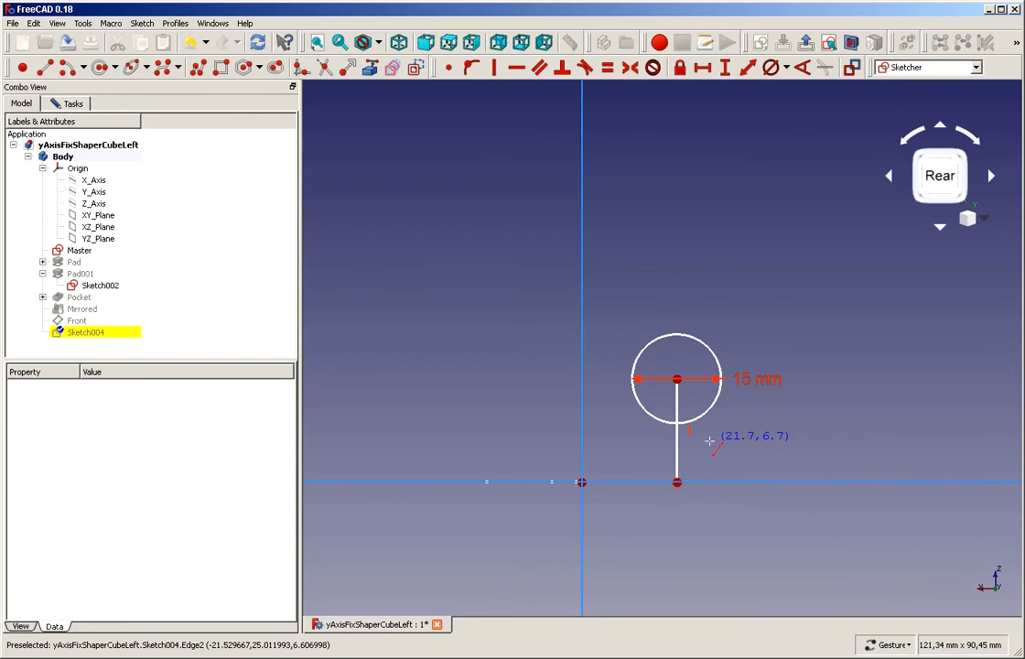
pyautogui.rightClick(713, 441)
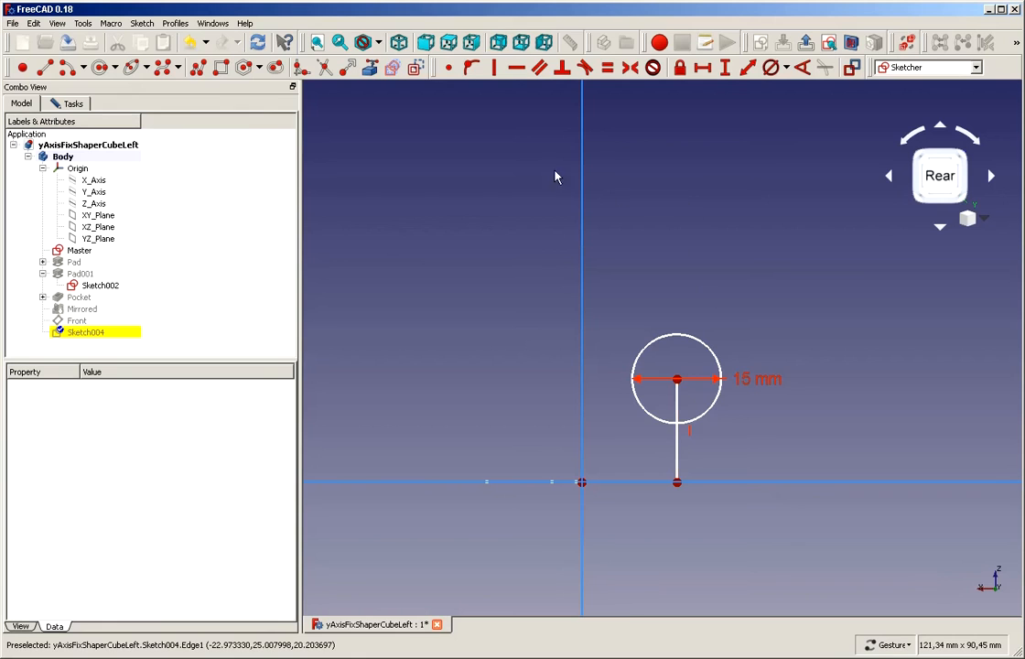
pyautogui.click(677, 449)
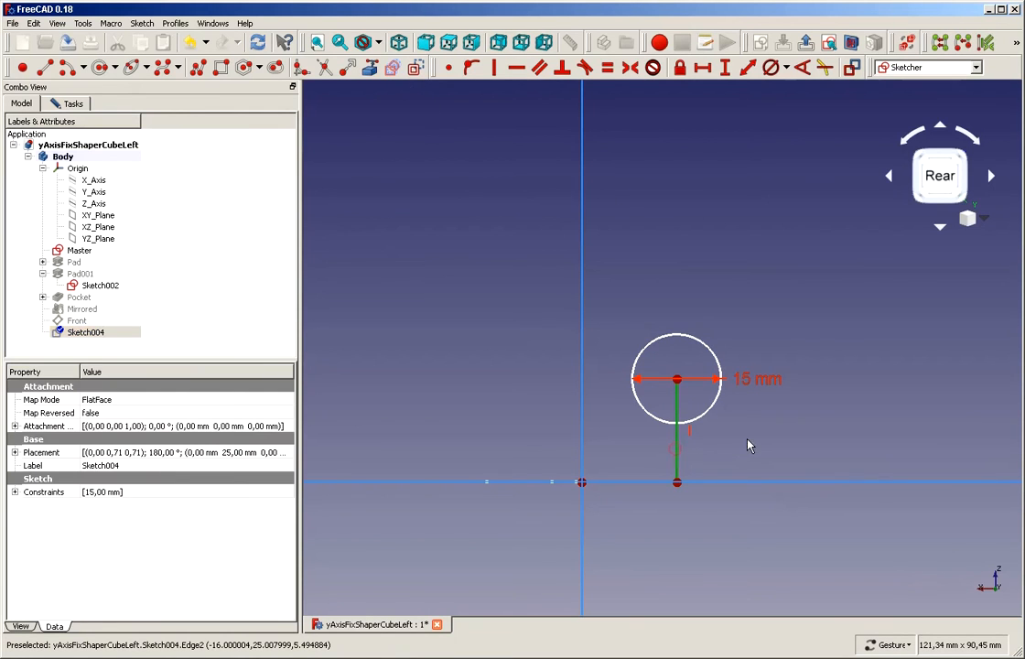
pyautogui.click(417, 70)
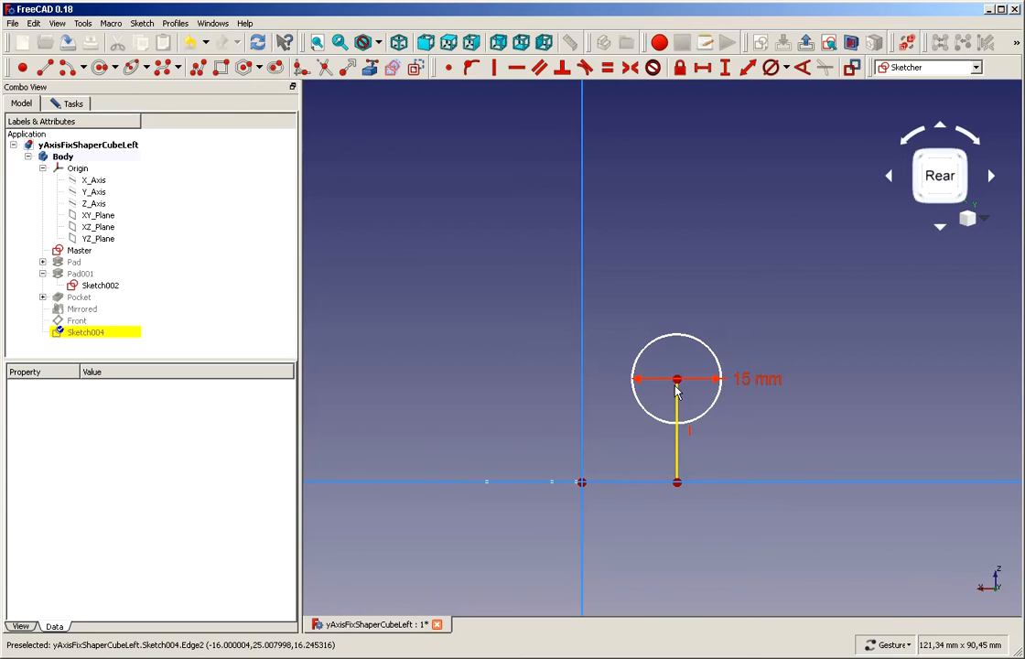
# Test how the circle still moves along the construction line and check the sketch's remaining degrees of freedom
pyautogui.moveTo(712, 358)
pyautogui.mouseDown()
pyautogui.moveTo(696, 359)
pyautogui.moveTo(700, 291)
pyautogui.moveTo(703, 365)
pyautogui.mouseUp()
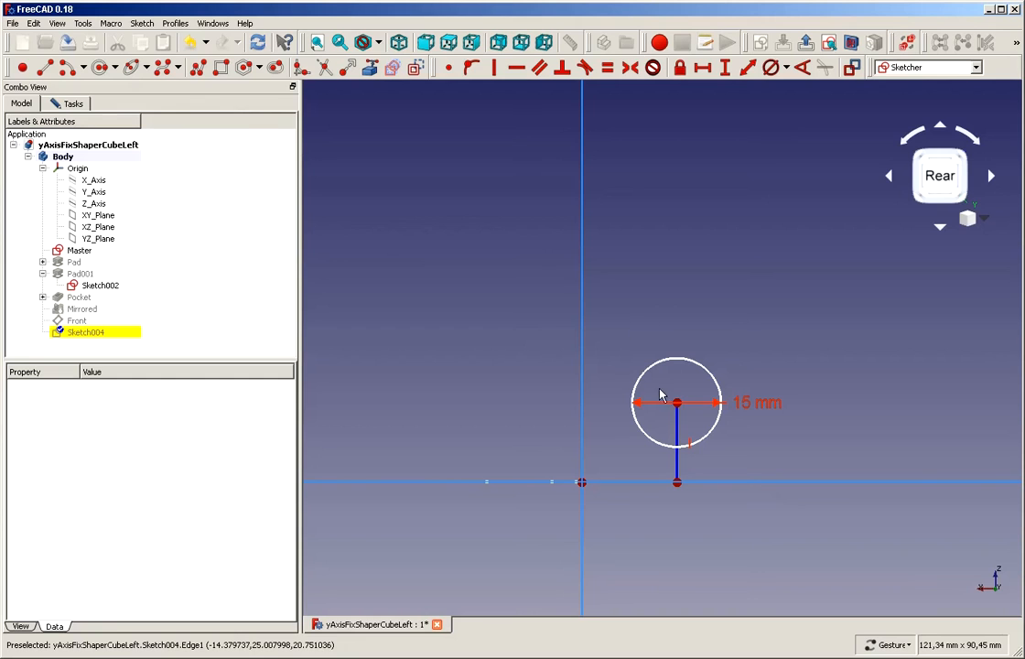
pyautogui.click(680, 430)
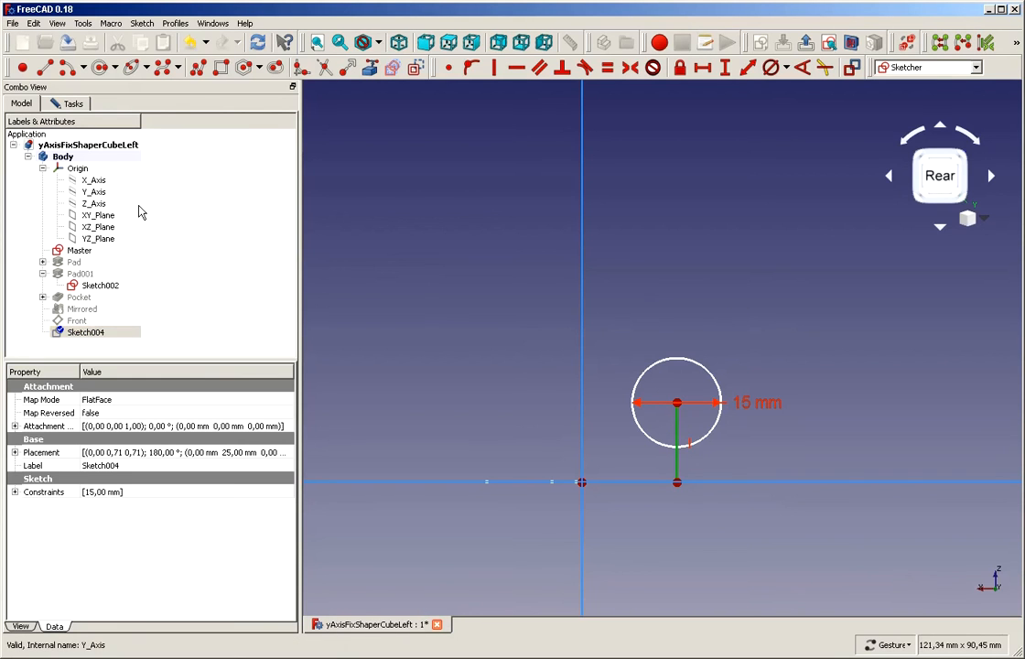
pyautogui.click(66, 103)
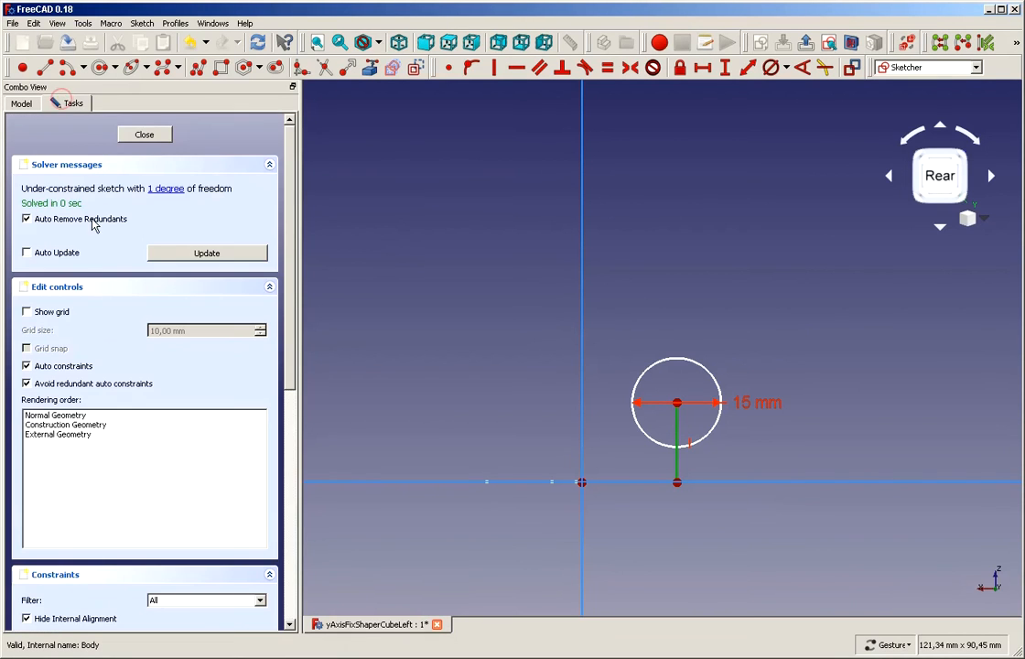
pyautogui.click(20, 103)
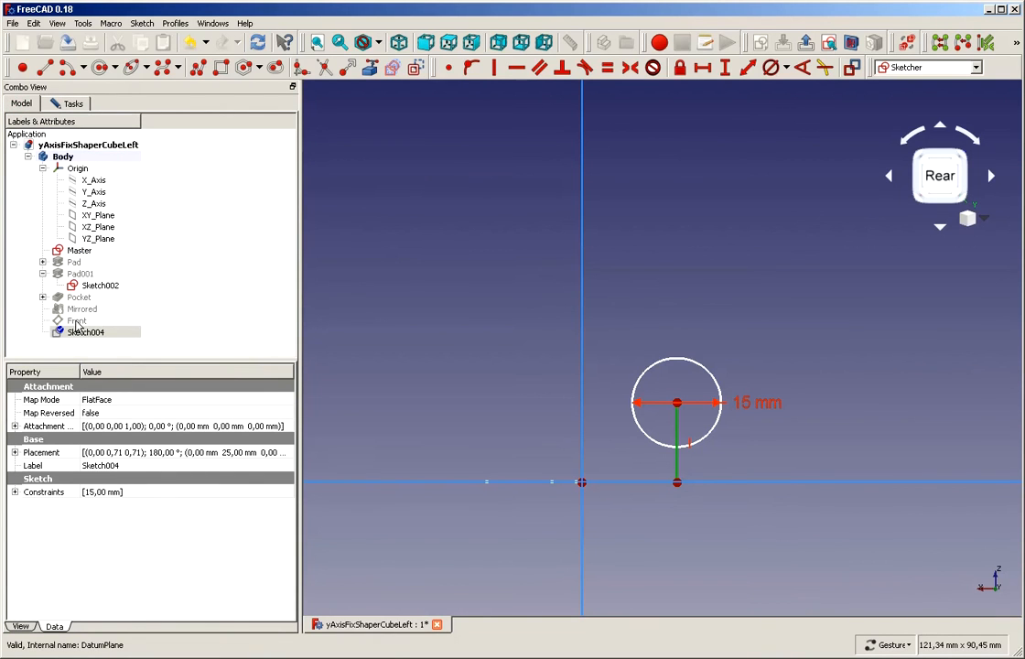
# Show the Pocket solid behind the open sketch and tilt the view slightly to see the block's side
pyautogui.click(78, 298)
pyautogui.press('space')
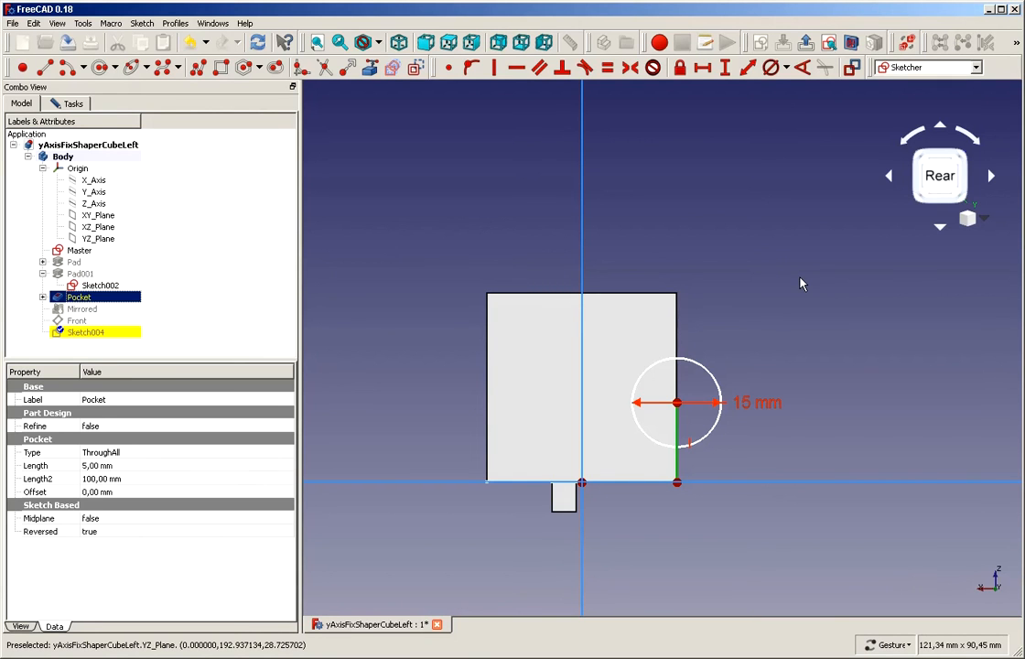
pyautogui.moveTo(800, 279)
pyautogui.keyDown('alt'); pyautogui.mouseDown()
pyautogui.moveTo(779, 295)
pyautogui.moveTo(794, 283)
pyautogui.moveTo(783, 284)
pyautogui.mouseUp(); pyautogui.keyUp('alt')
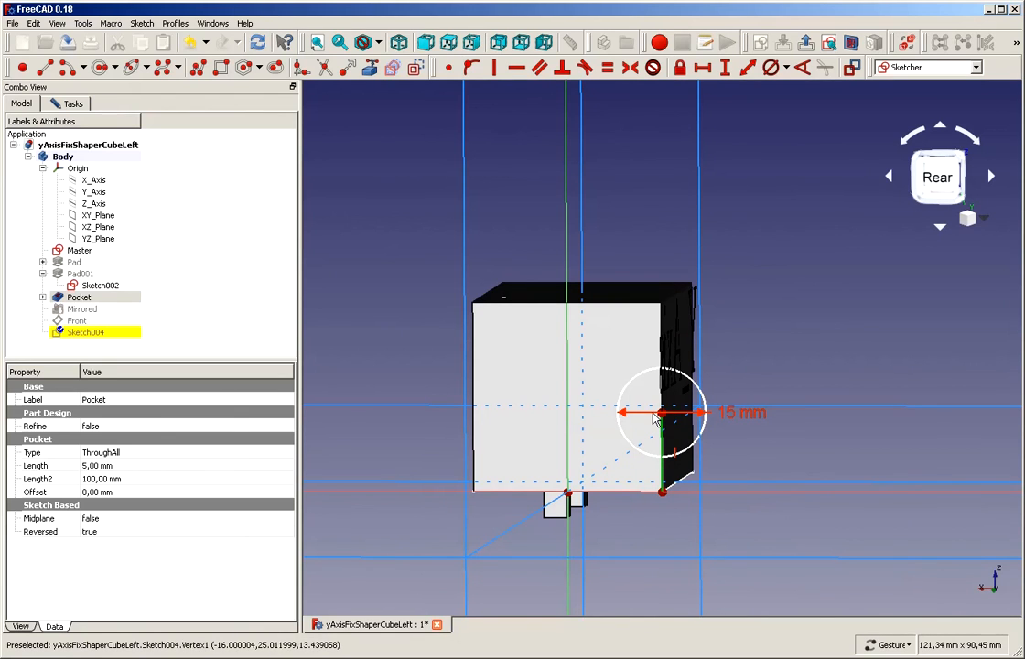
# Constrain the construction line's vertical length with the expression Master.Constraints.HeightOfBlock/2
pyautogui.keyDown('ctrl'); pyautogui.click(668, 453); pyautogui.keyUp('ctrl')
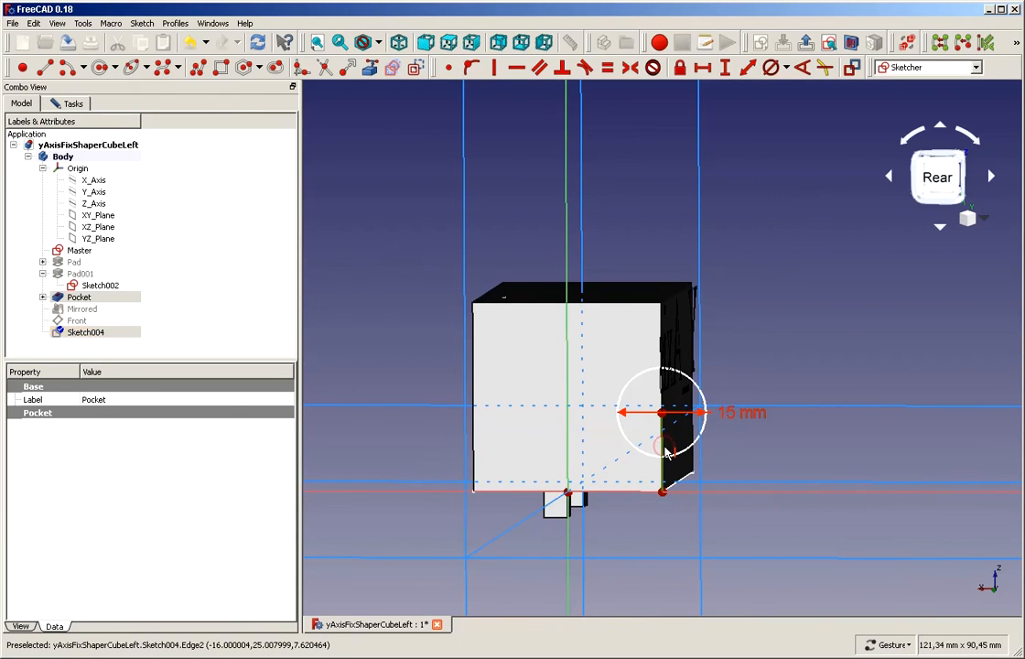
pyautogui.click(731, 432)
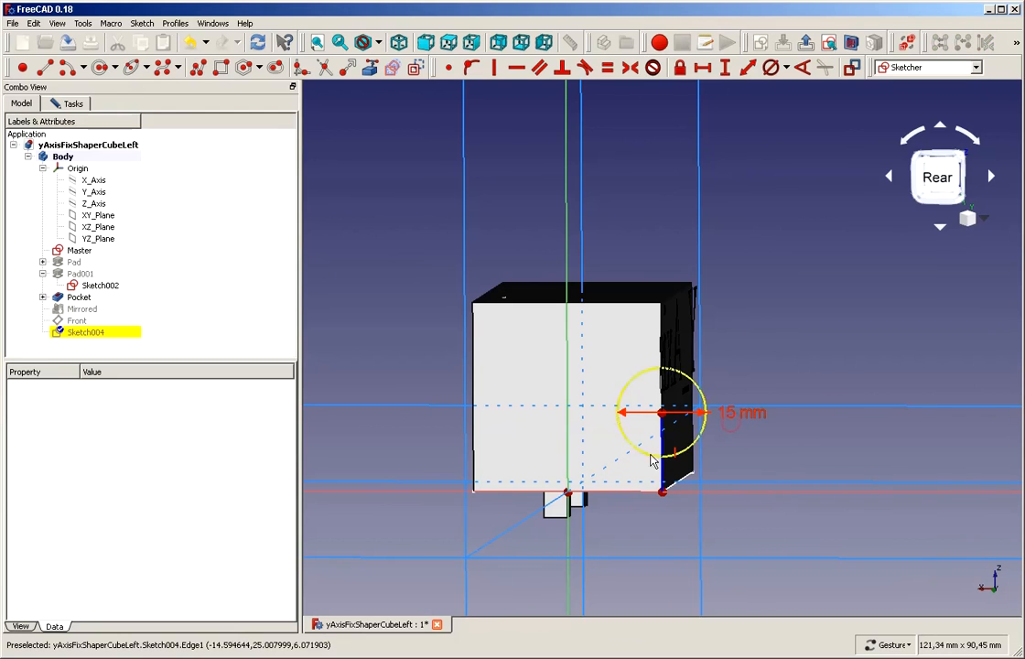
pyautogui.click(666, 485)
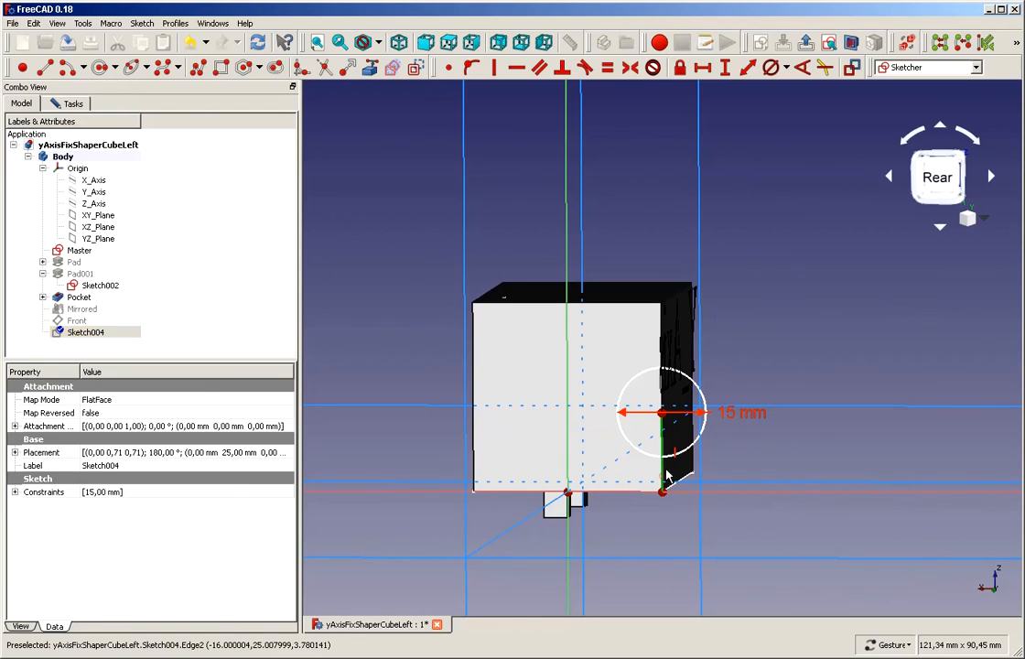
pyautogui.click(724, 68)
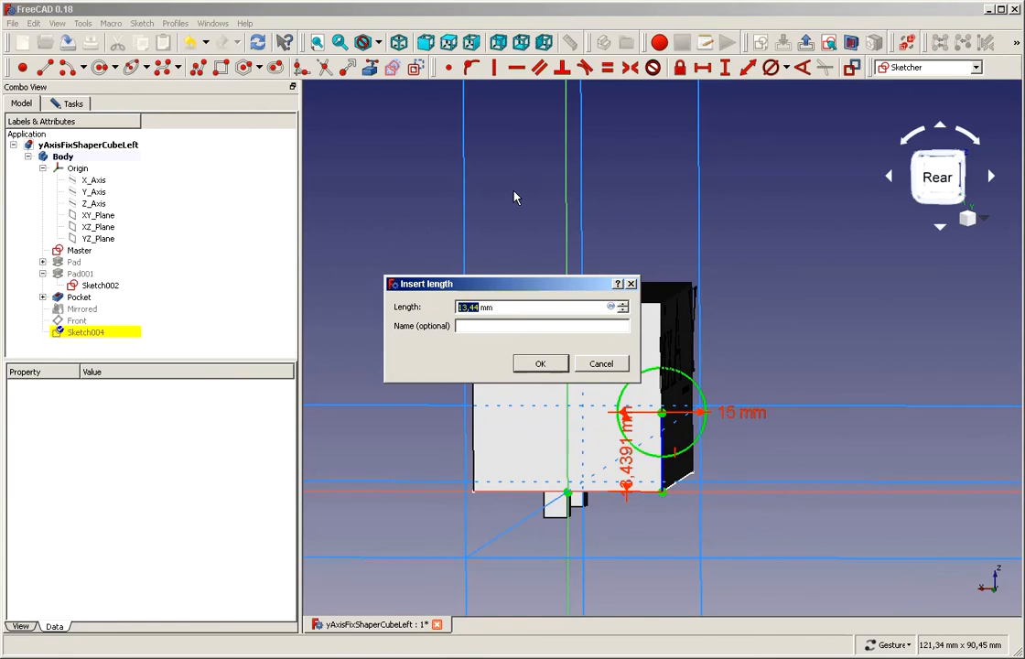
pyautogui.write('=')
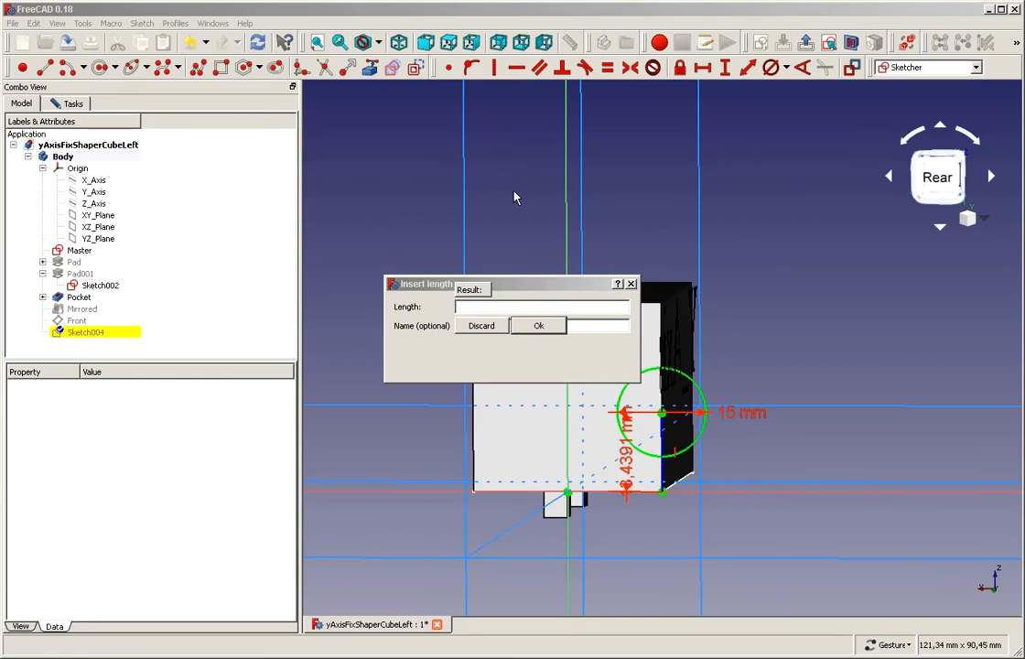
pyautogui.write('m')
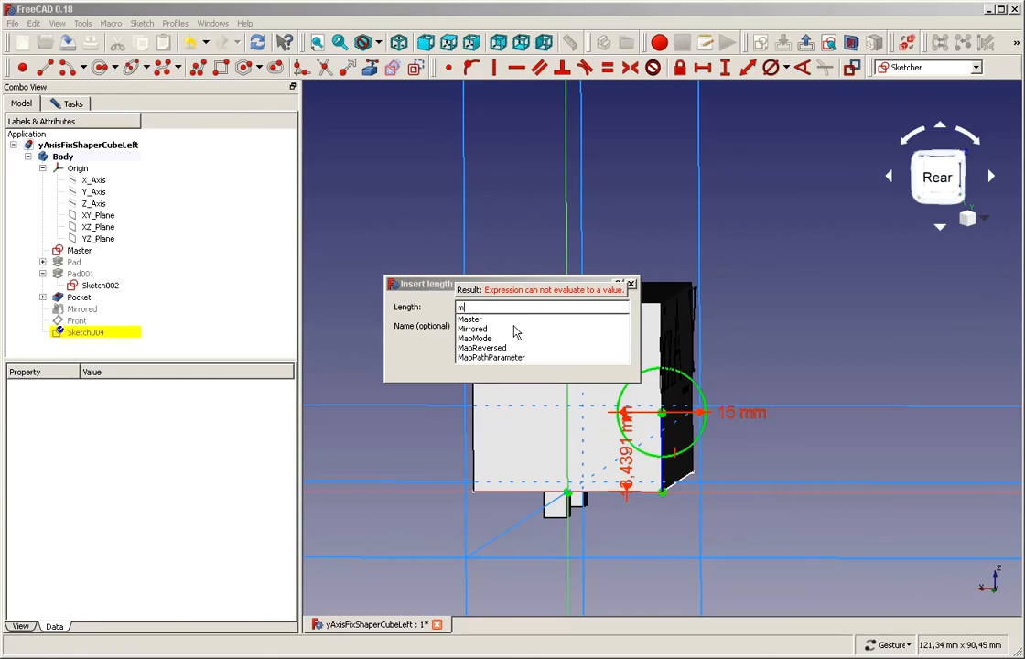
pyautogui.click(476, 319)
pyautogui.write('.')
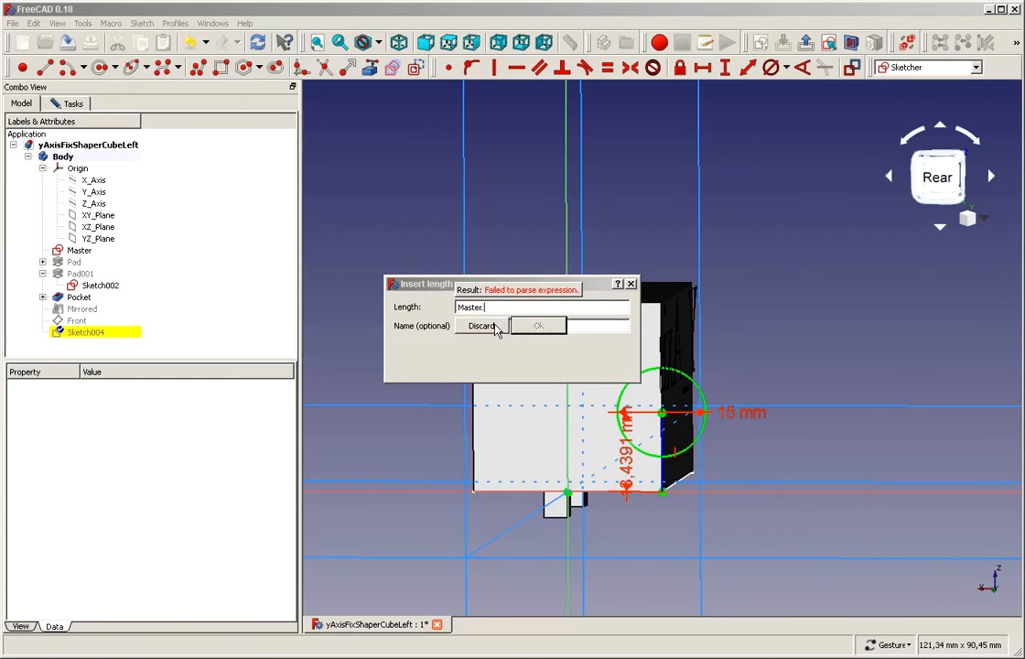
pyautogui.write('c')
pyautogui.click(520, 330)
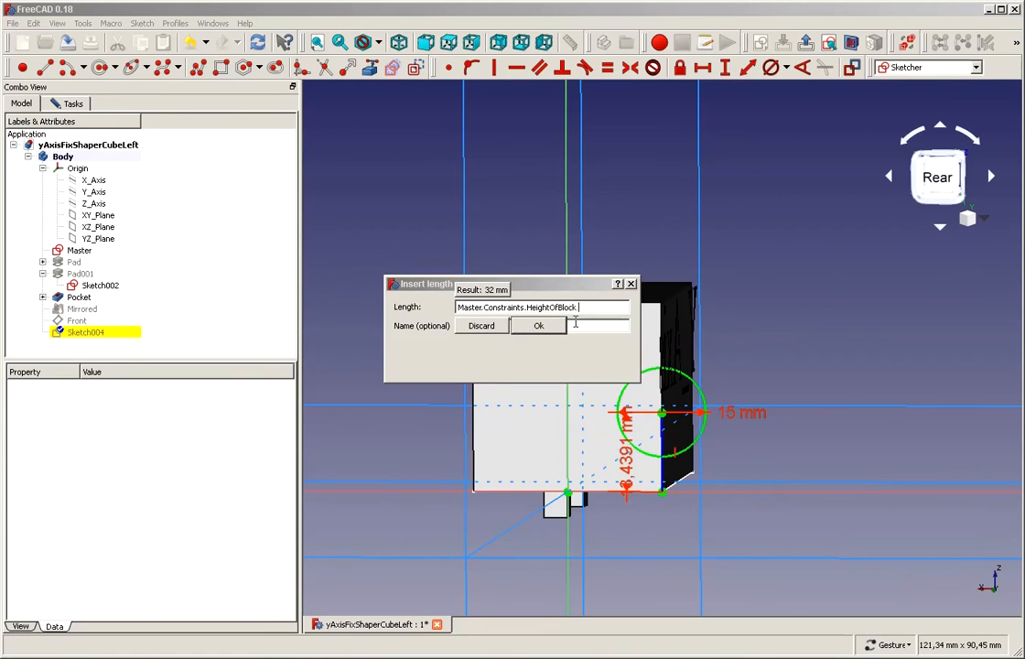
pyautogui.write('/2')
pyautogui.click(550, 332)
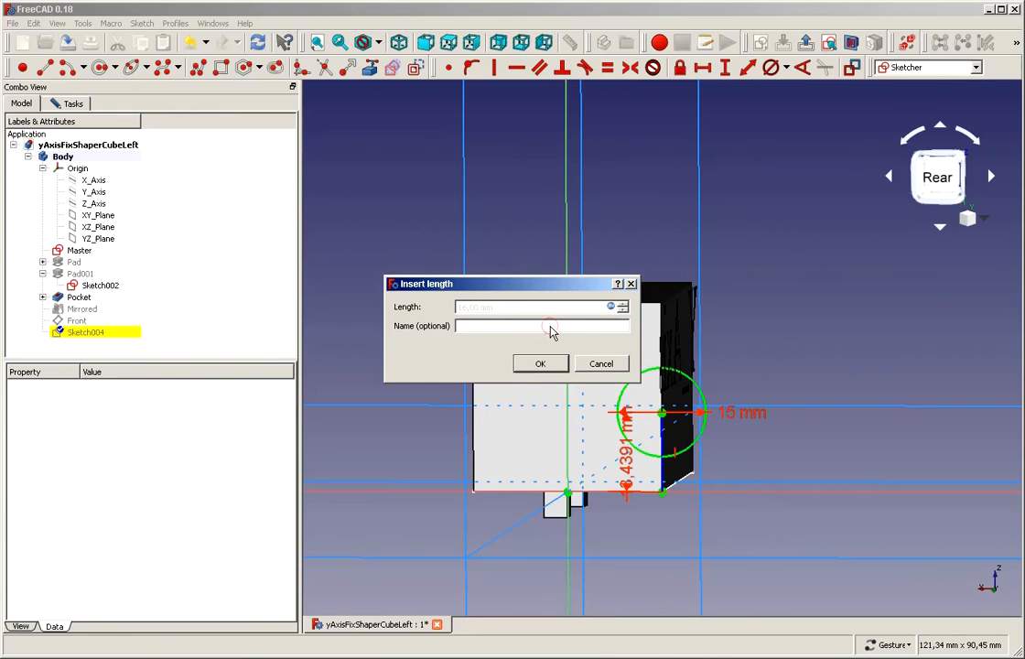
pyautogui.click(526, 369)
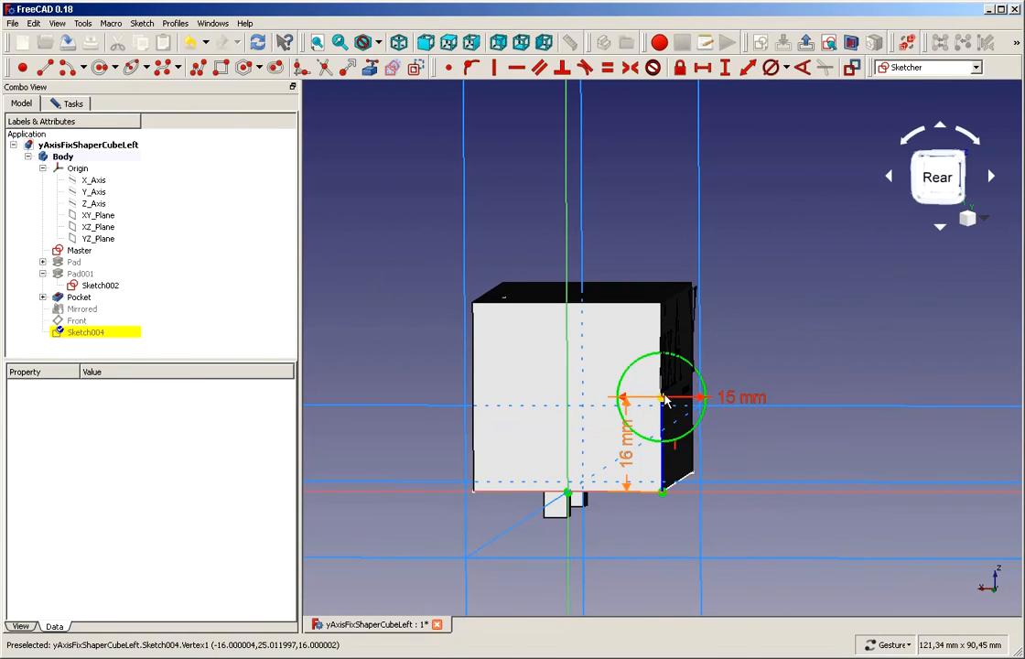
# Move the circle's height dimension clear of the block and check whether the sketch is fully constrained
pyautogui.moveTo(627, 438); pyautogui.dragTo(819, 340)
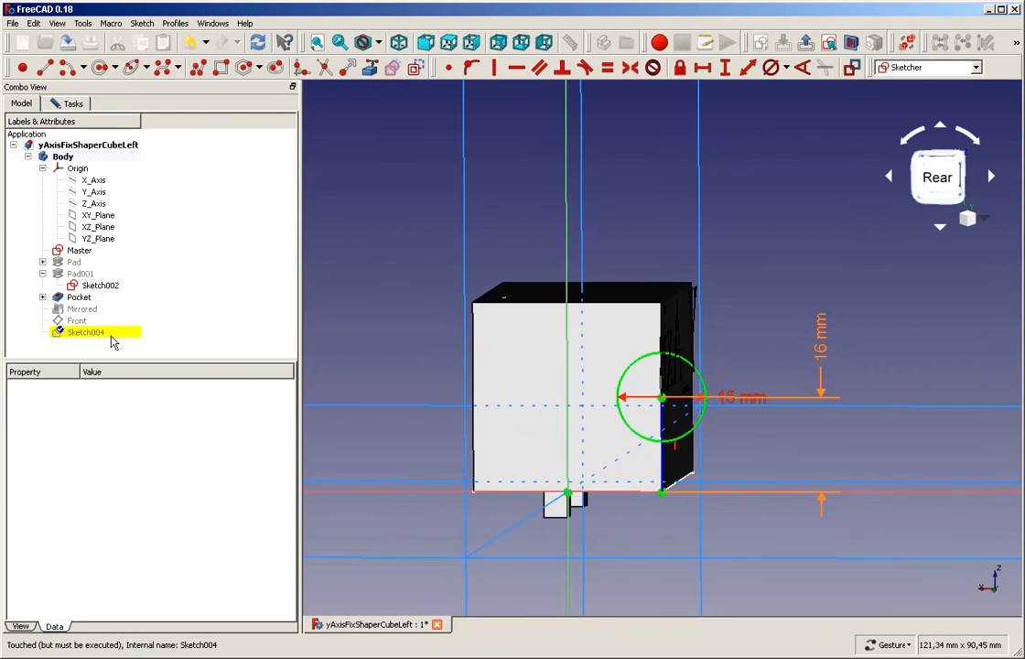
pyautogui.click(73, 104)
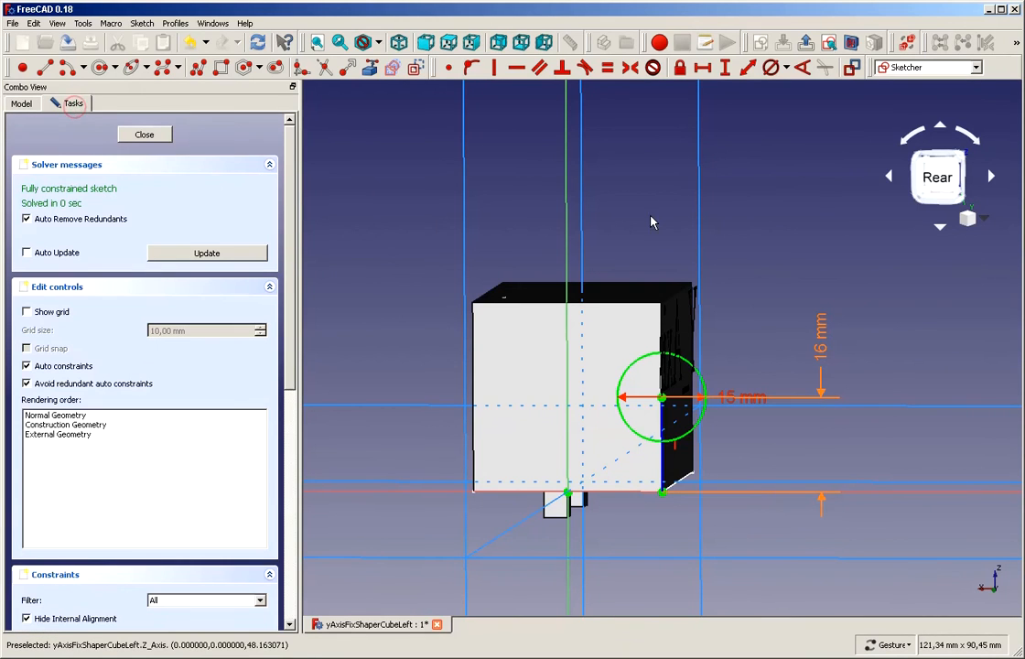
pyautogui.click(939, 183)
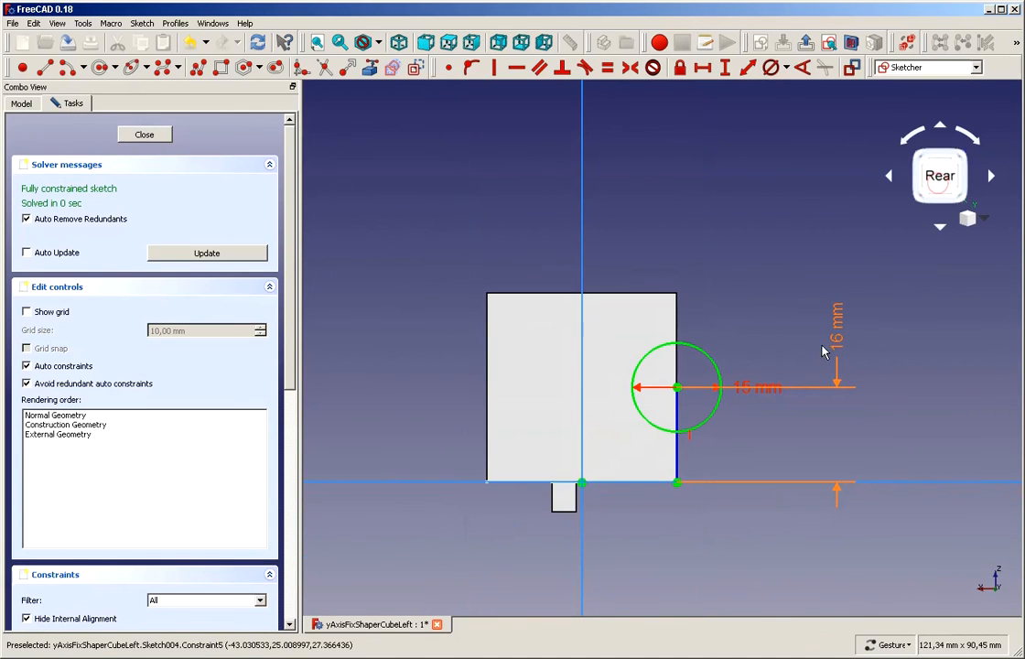
# Convert the 15 mm circle to construction geometry
pyautogui.scroll(2, 737, 432)
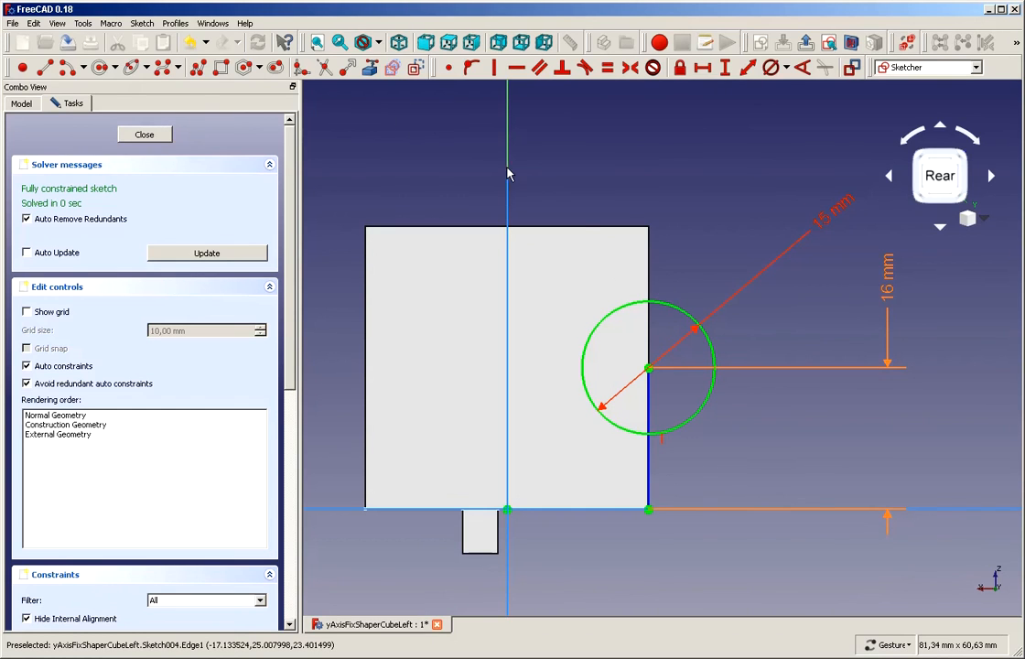
pyautogui.click(657, 305)
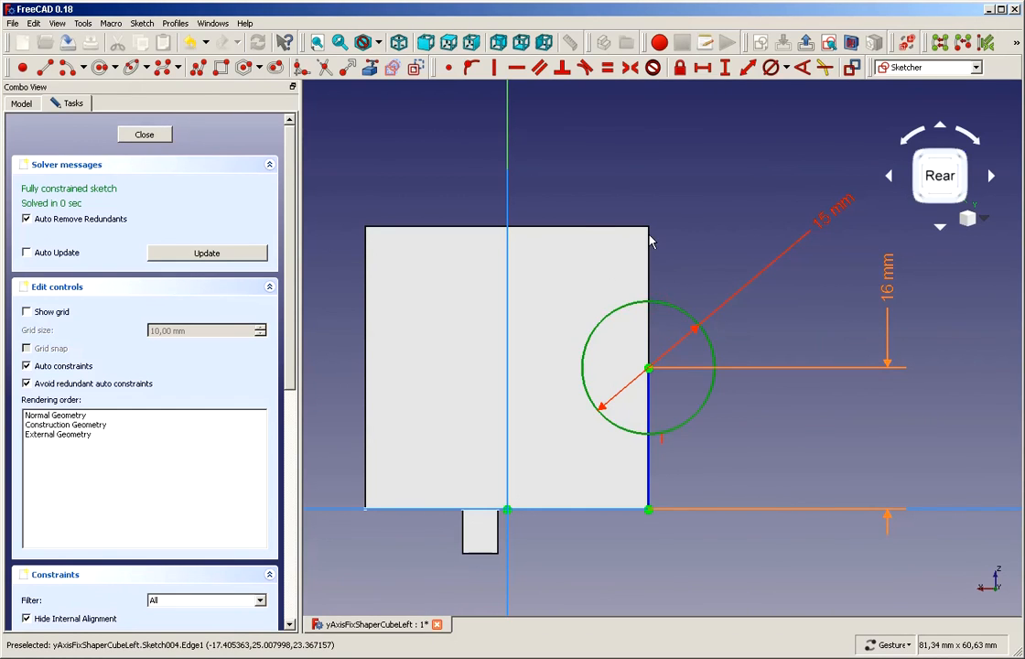
pyautogui.click(417, 71)
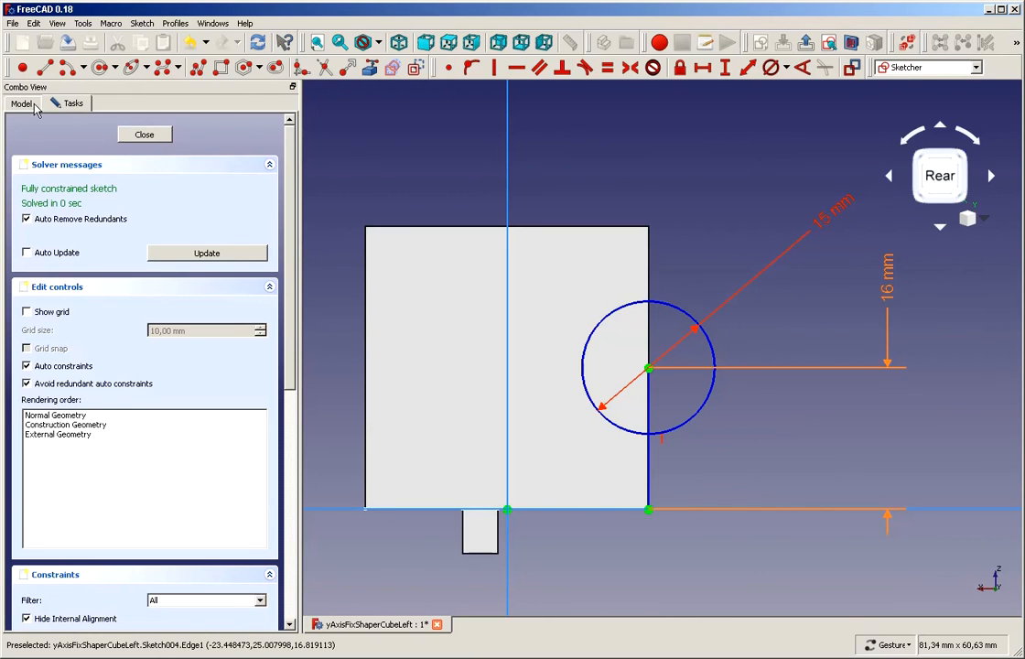
pyautogui.click(97, 67)
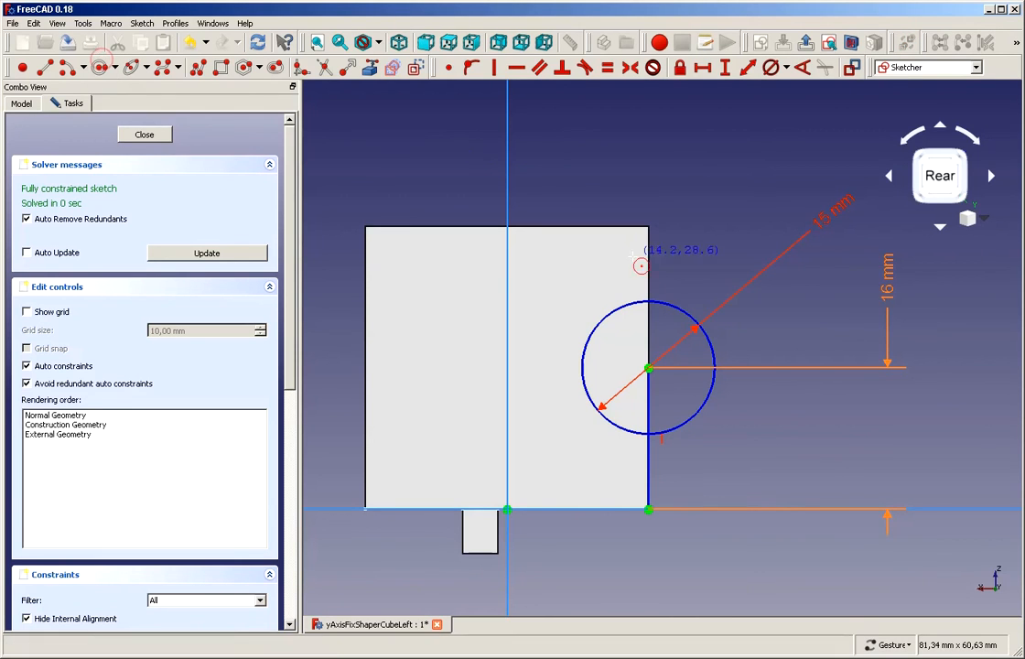
pyautogui.click(648, 369)
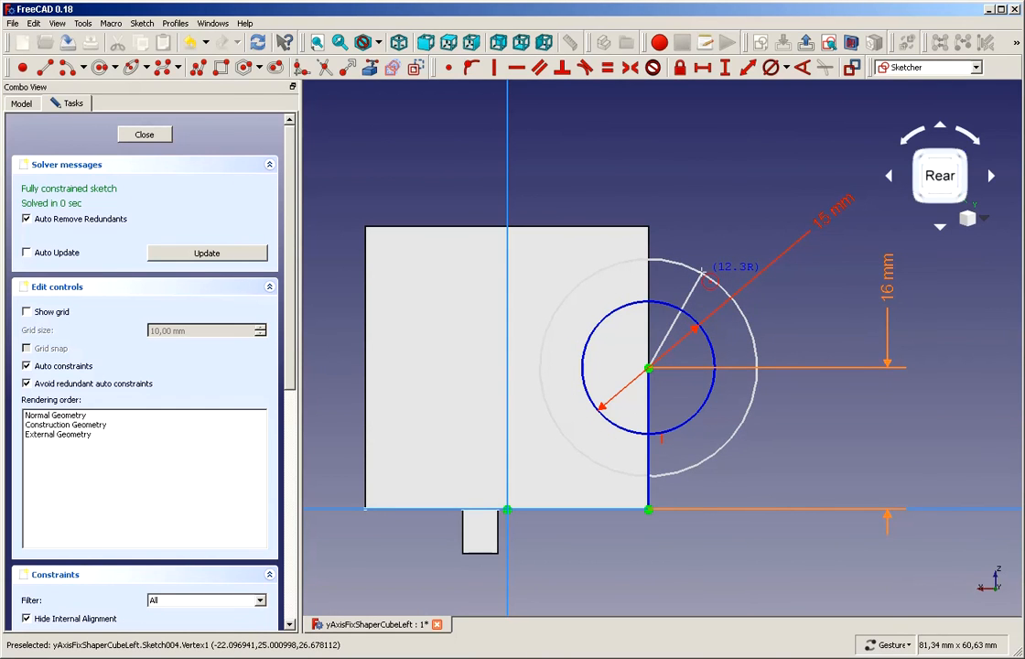
pyautogui.press('Escape')
pyautogui.press('Escape')
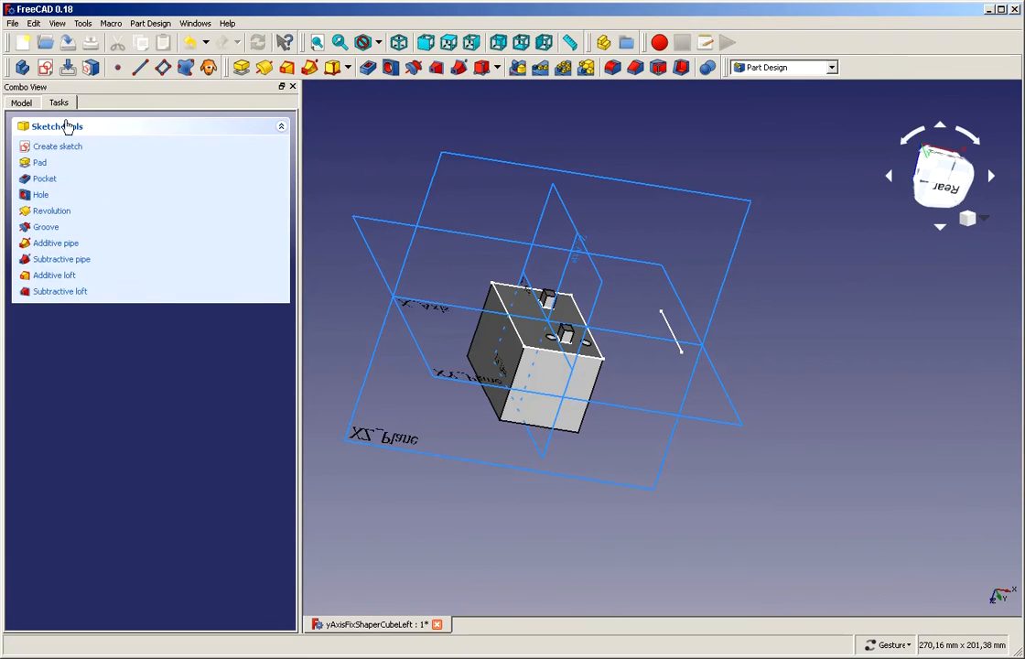
pyautogui.click(18, 102)
pyautogui.doubleClick(98, 329)
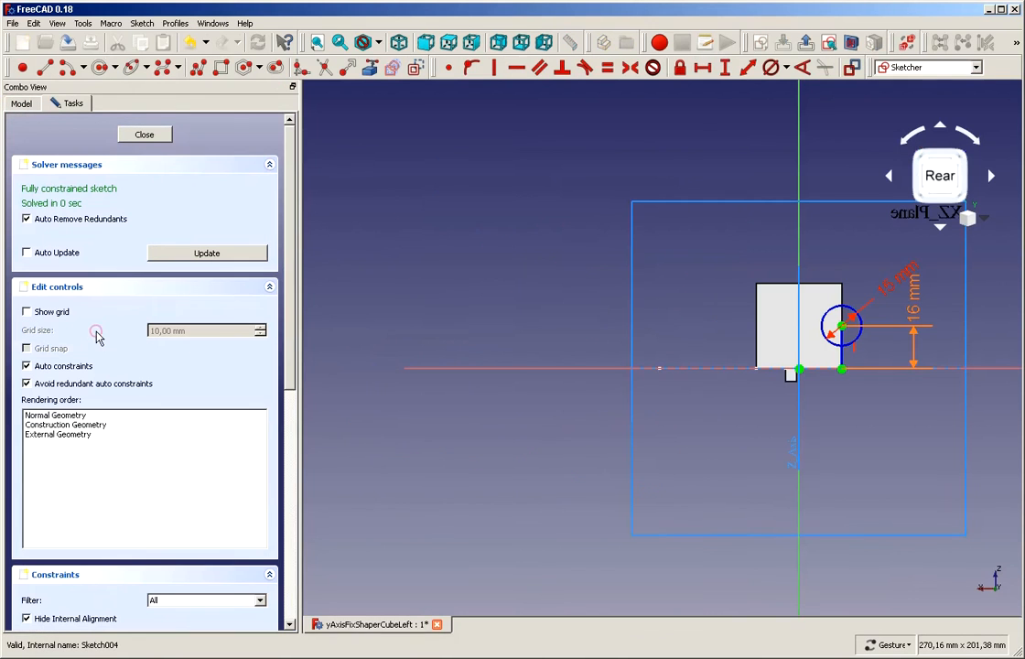
# Sketch a second, smaller circle beside the block, clear of the 15 mm construction circle
pyautogui.scroll(5, 906, 334)
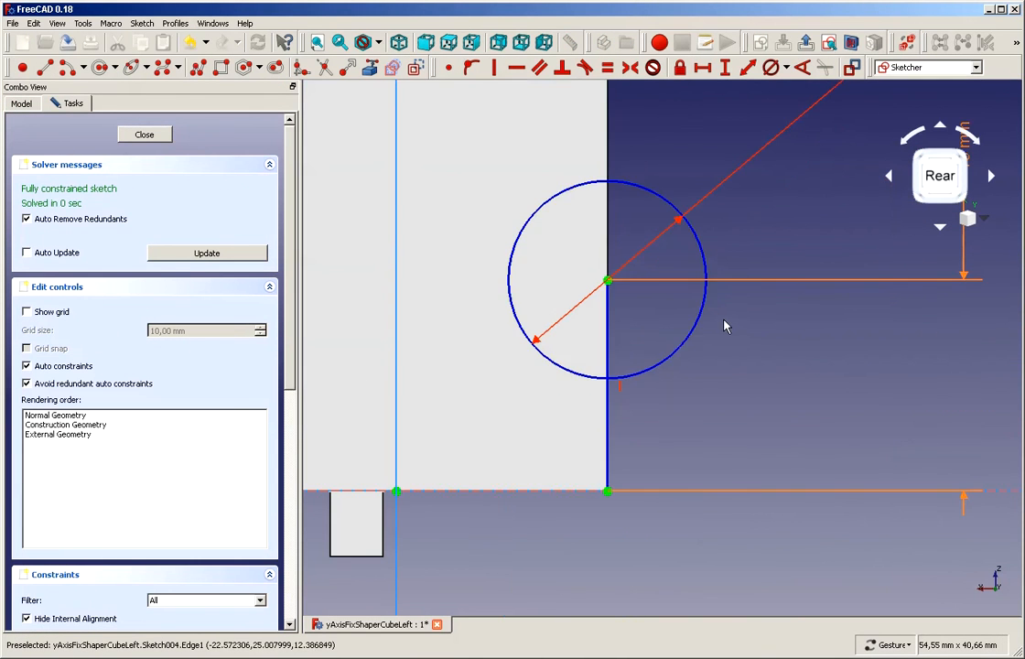
pyautogui.scroll(-2, 698, 279)
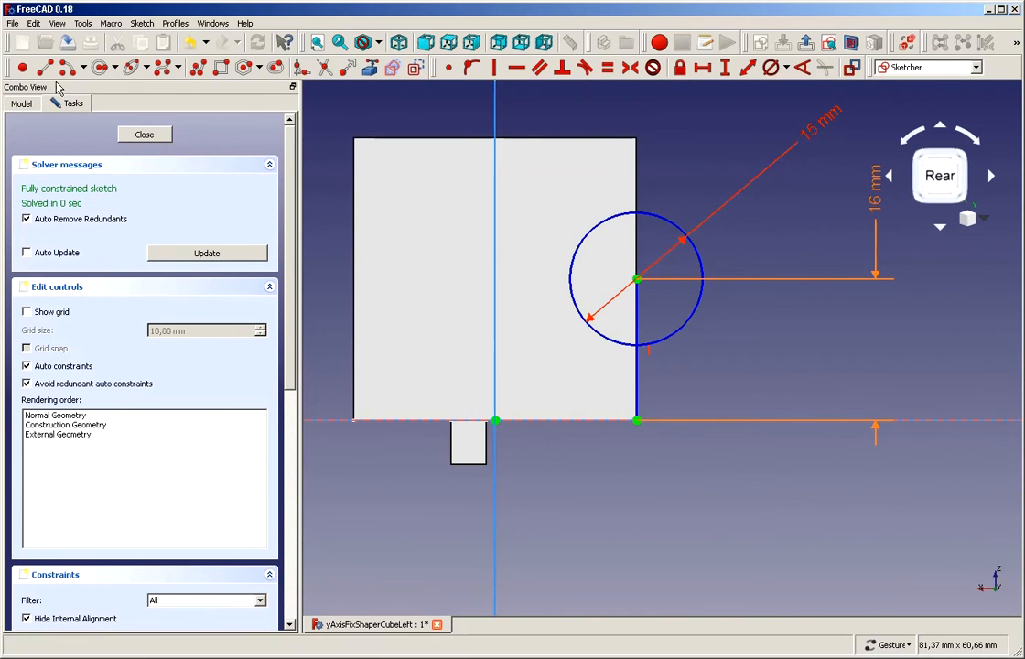
pyautogui.click(96, 67)
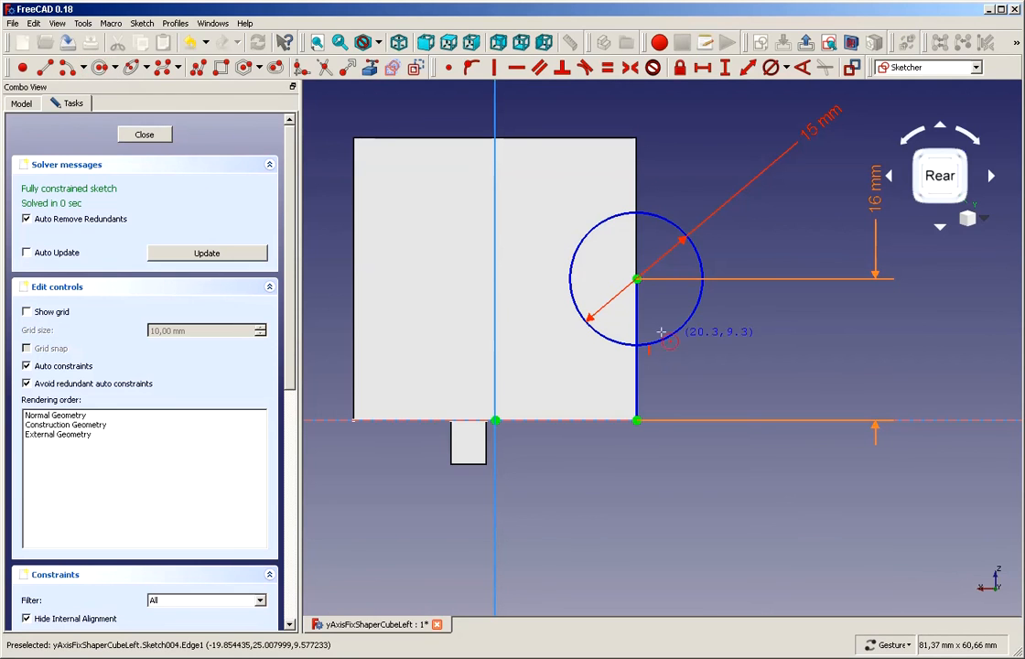
pyautogui.click(767, 359)
pyautogui.click(791, 335)
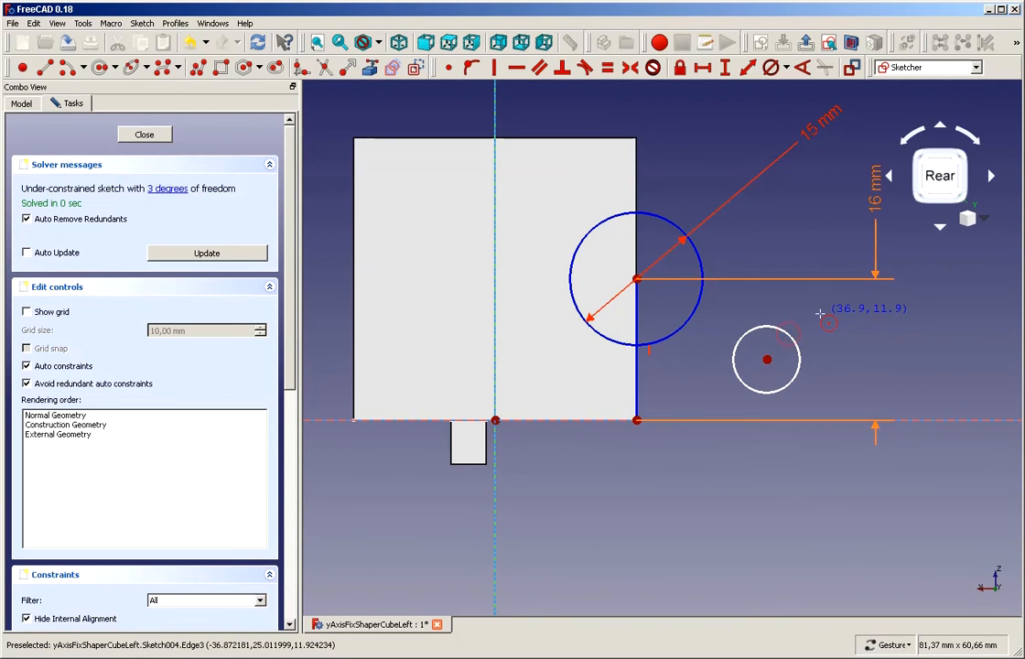
pyautogui.rightClick(821, 314)
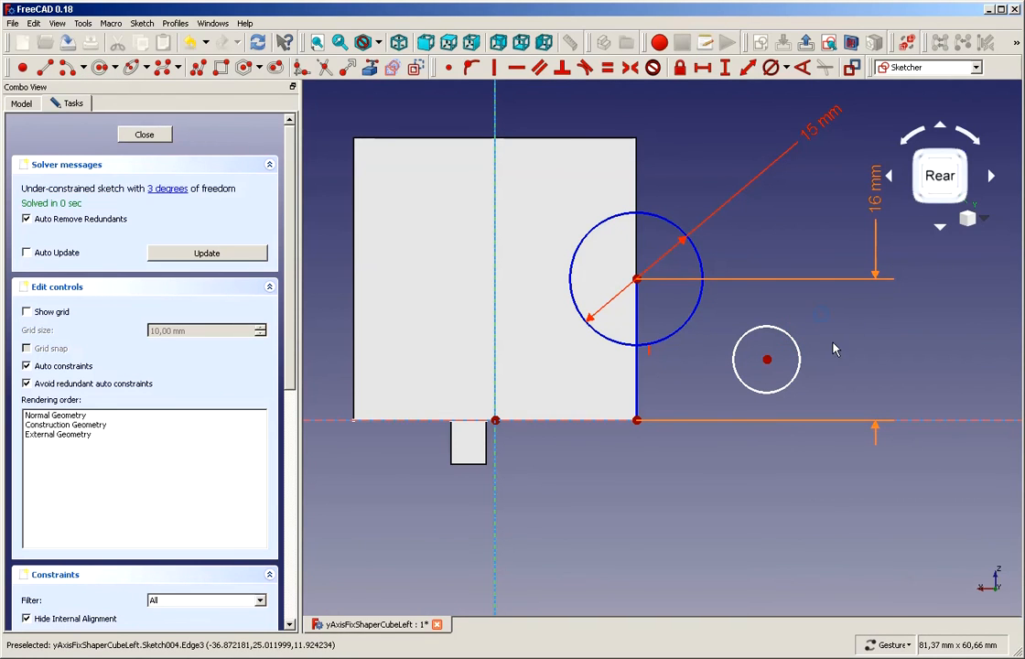
# Make the new circle concentric with the 15 mm construction circle and enlarge it until it surrounds that circle
pyautogui.click(767, 361)
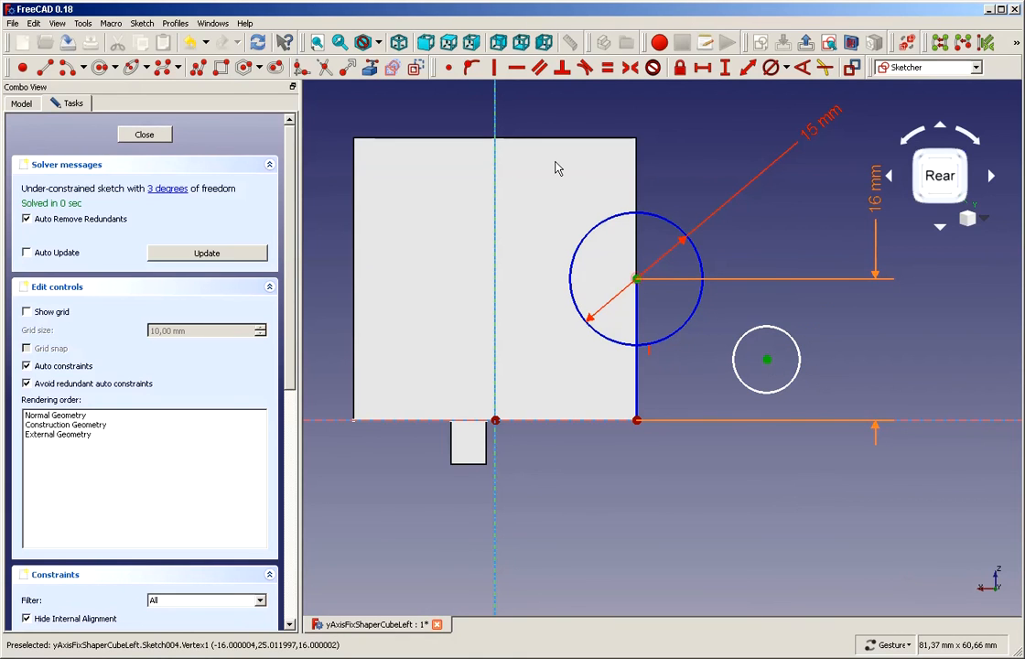
pyautogui.click(449, 68)
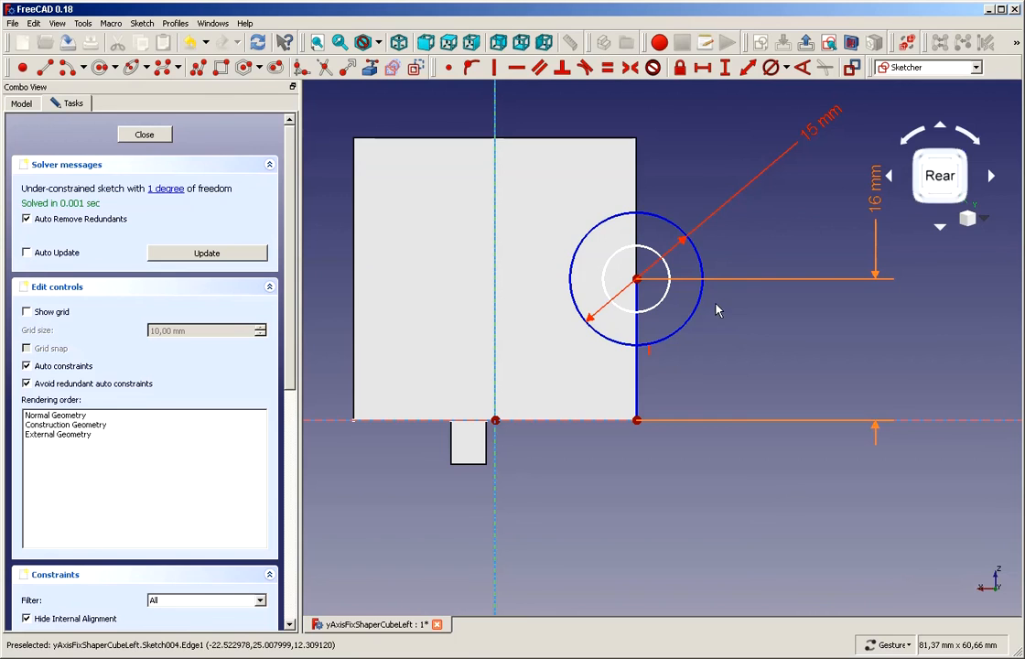
pyautogui.moveTo(695, 316); pyautogui.dragTo(725, 339)
pyautogui.click(724, 342)
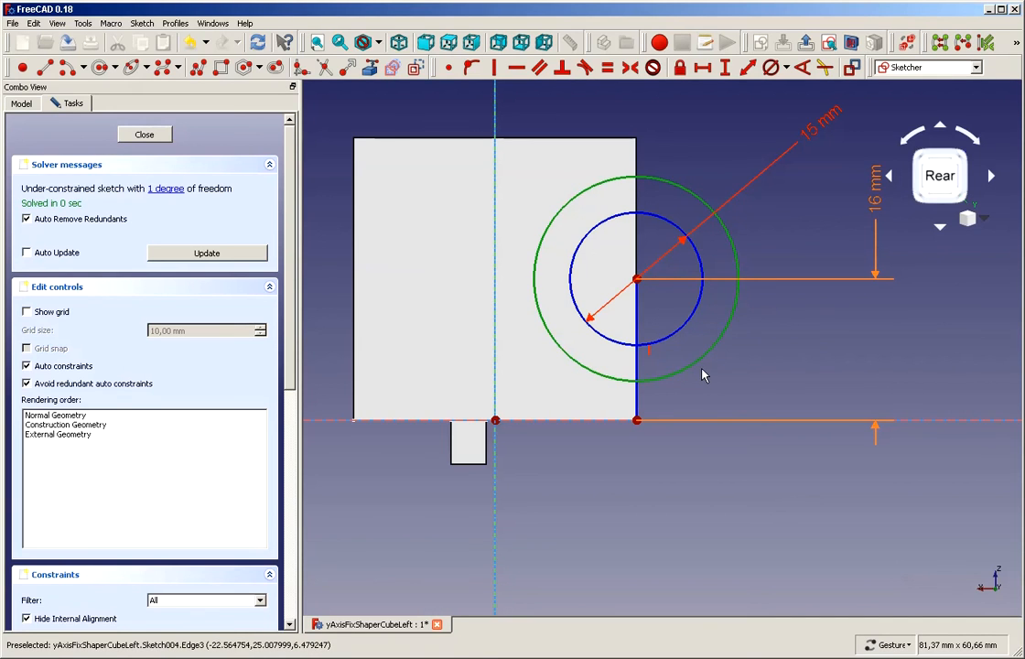
# Place two sketch points near the vertical construction line, one inside and one just below the outer circle
pyautogui.click(23, 70)
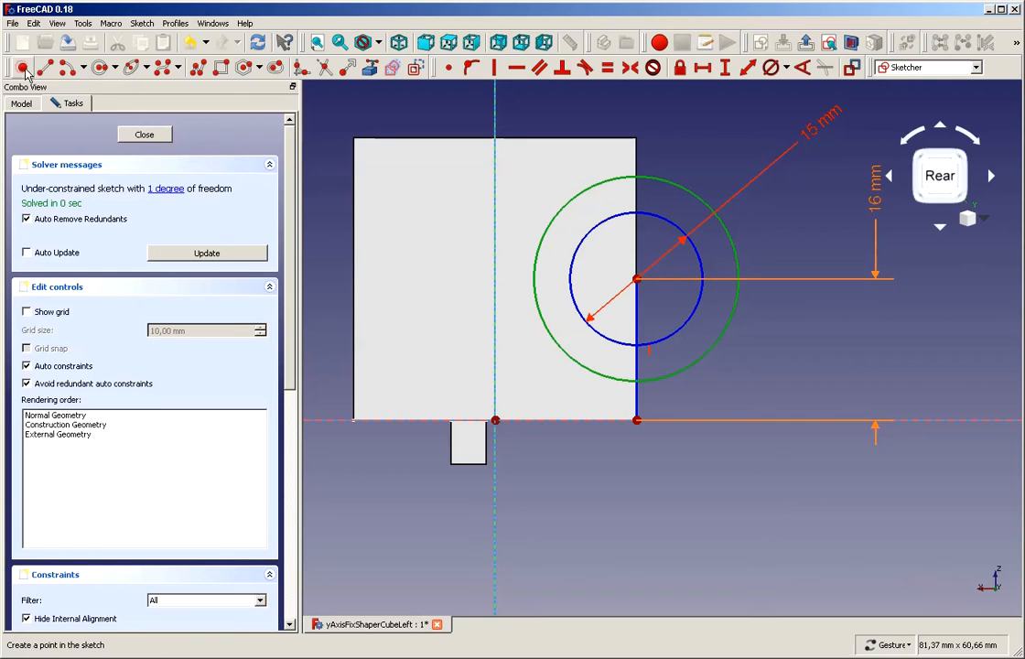
pyautogui.click(656, 394)
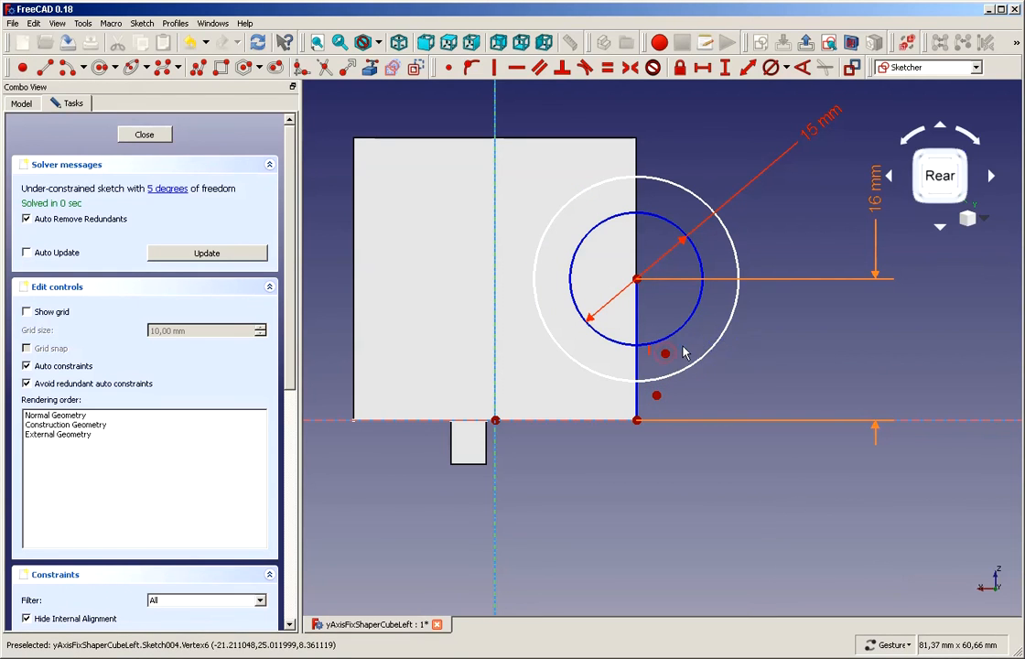
pyautogui.rightClick(666, 356)
# Constrain the lower point onto both the vertical construction line and the outer circle
pyautogui.click(657, 394)
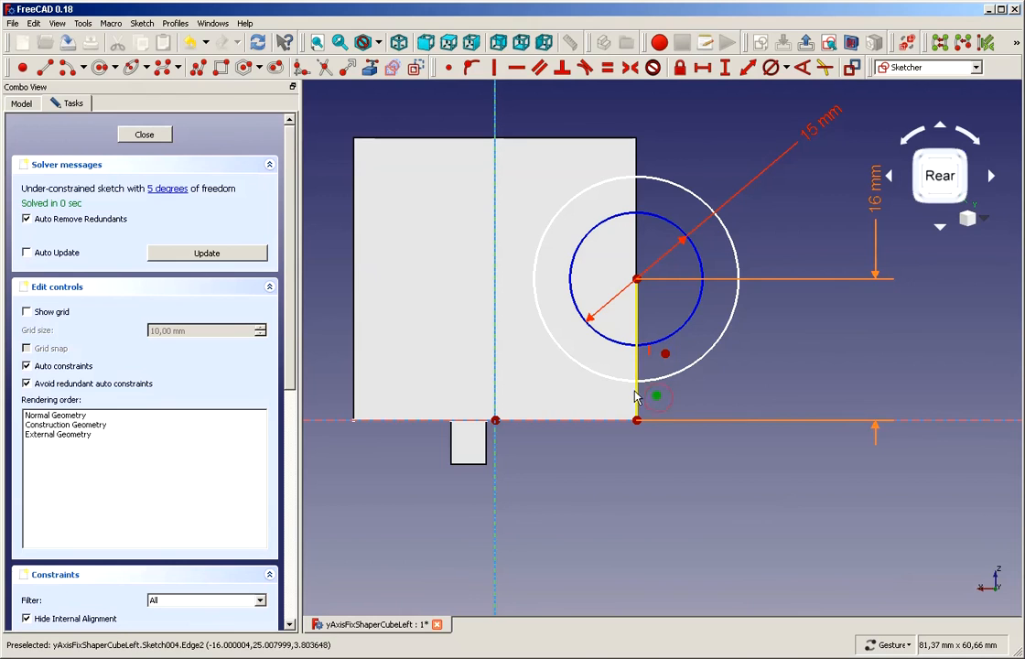
pyautogui.click(471, 69)
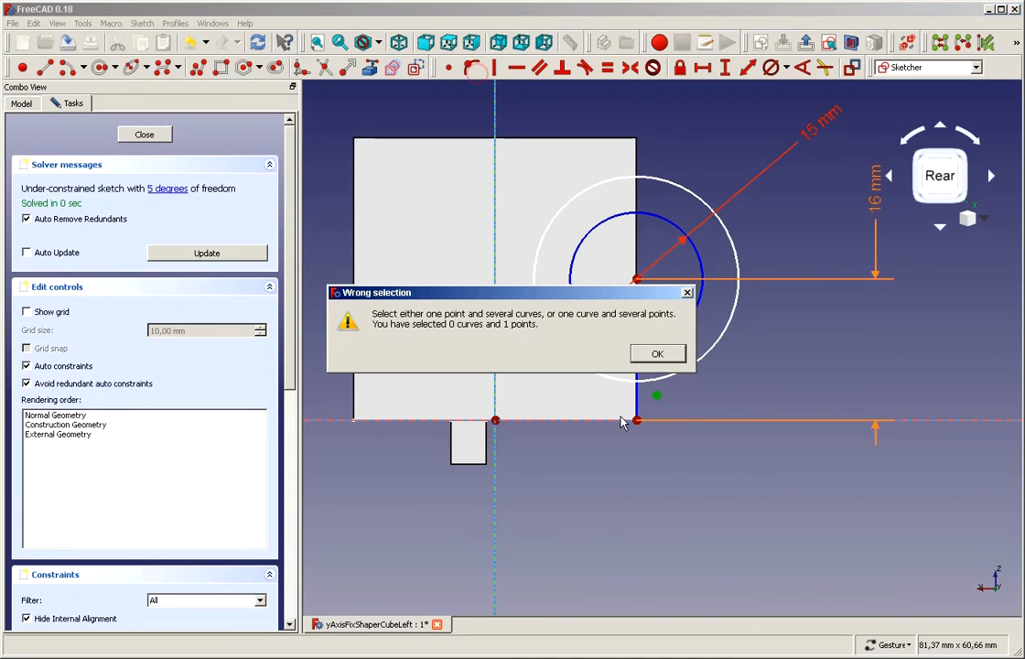
pyautogui.click(658, 353)
pyautogui.click(638, 411)
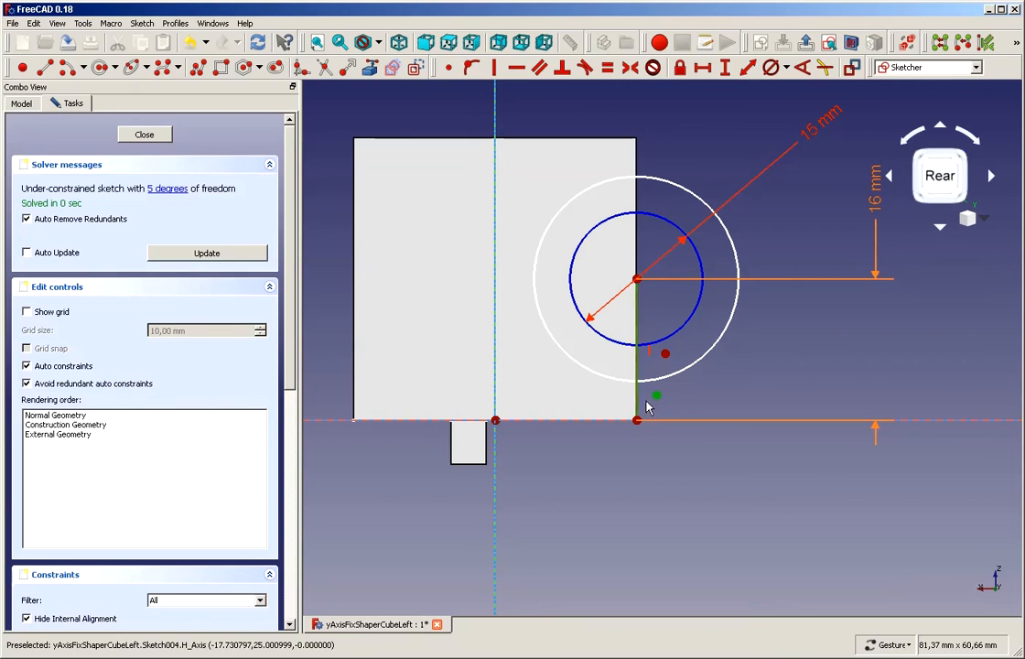
pyautogui.click(472, 68)
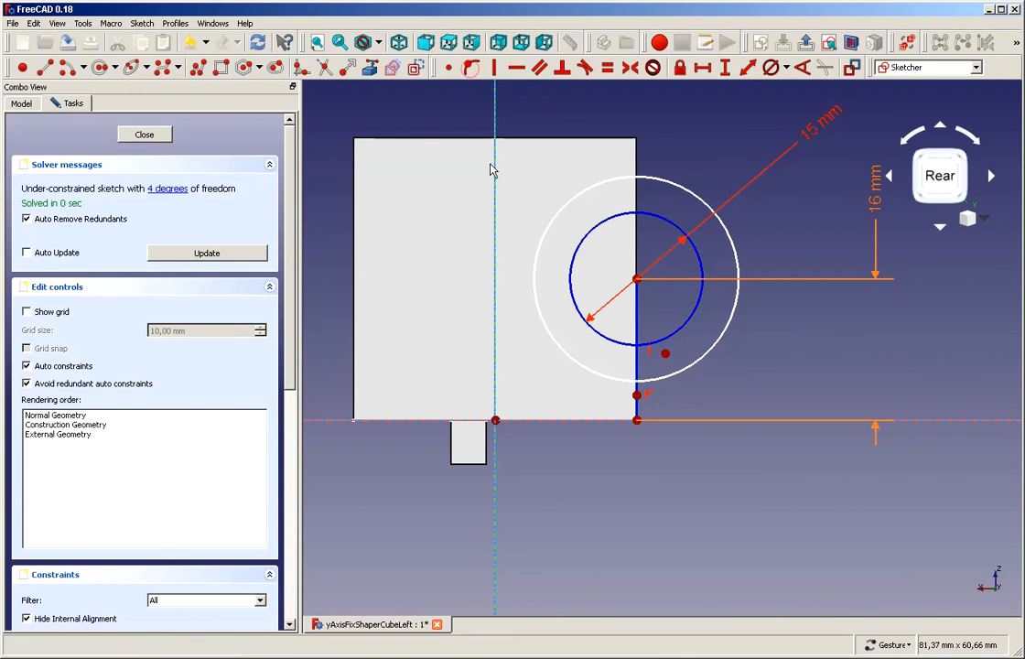
pyautogui.click(638, 395)
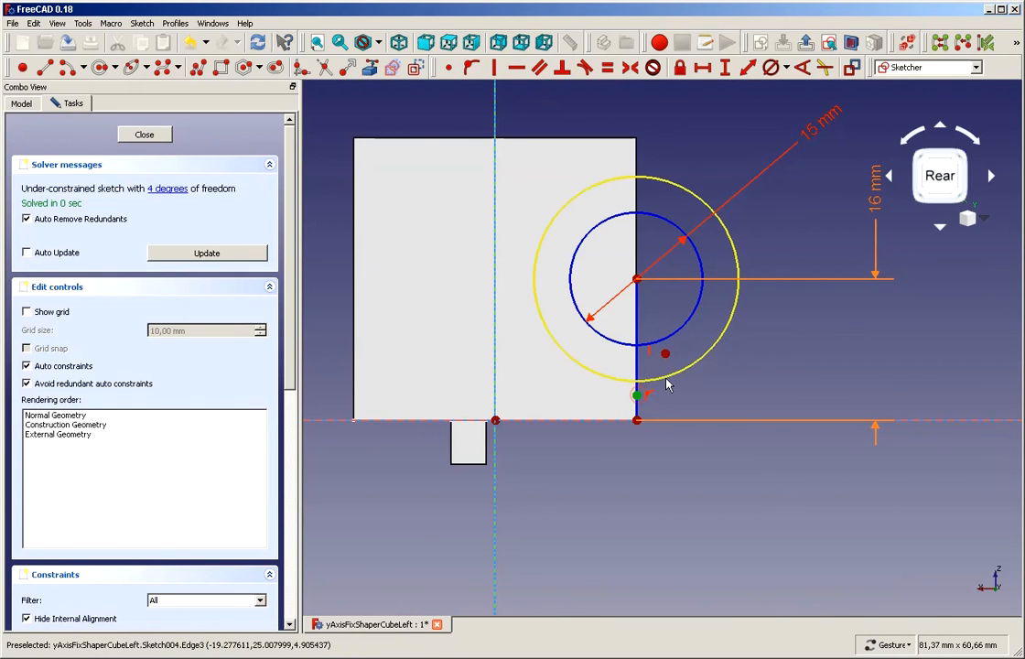
pyautogui.click(666, 379)
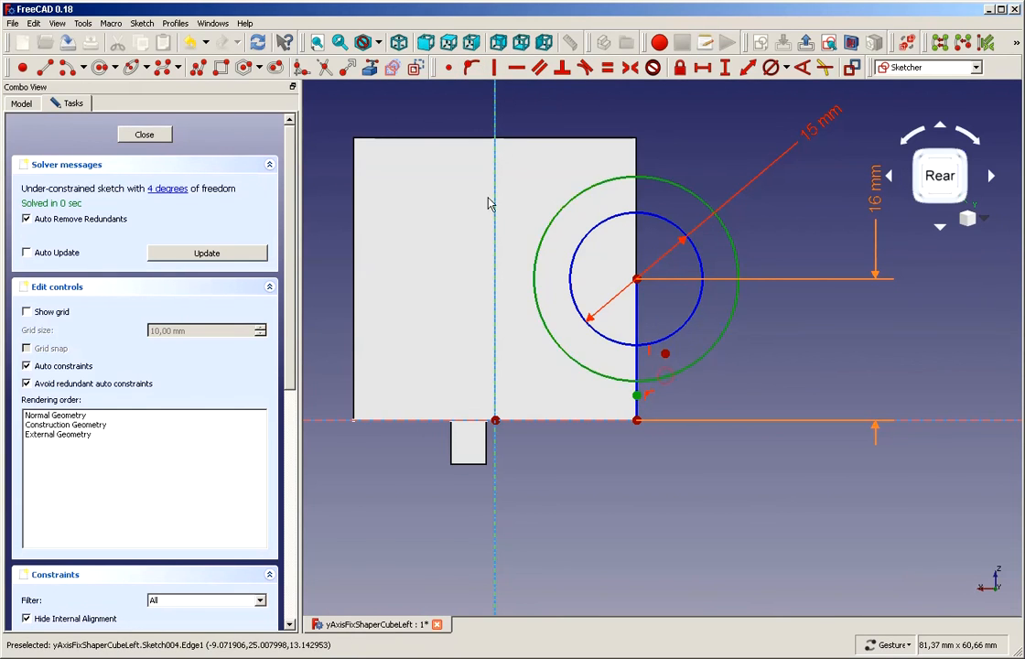
pyautogui.click(471, 71)
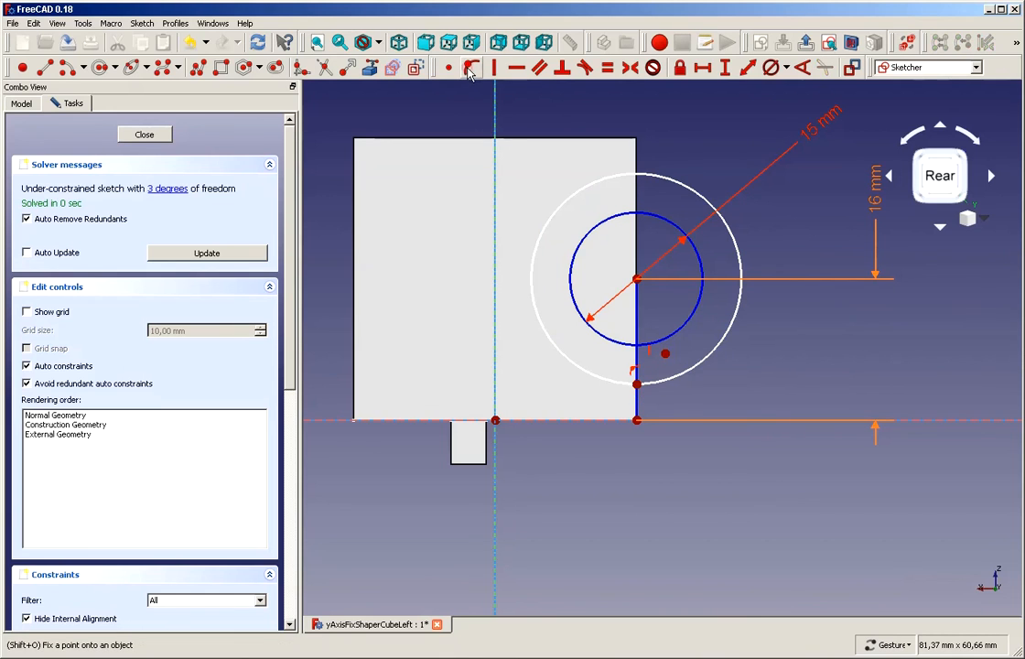
# Constrain the upper point onto both the 15 mm construction circle and the vertical construction line
pyautogui.click(666, 355)
pyautogui.click(671, 336)
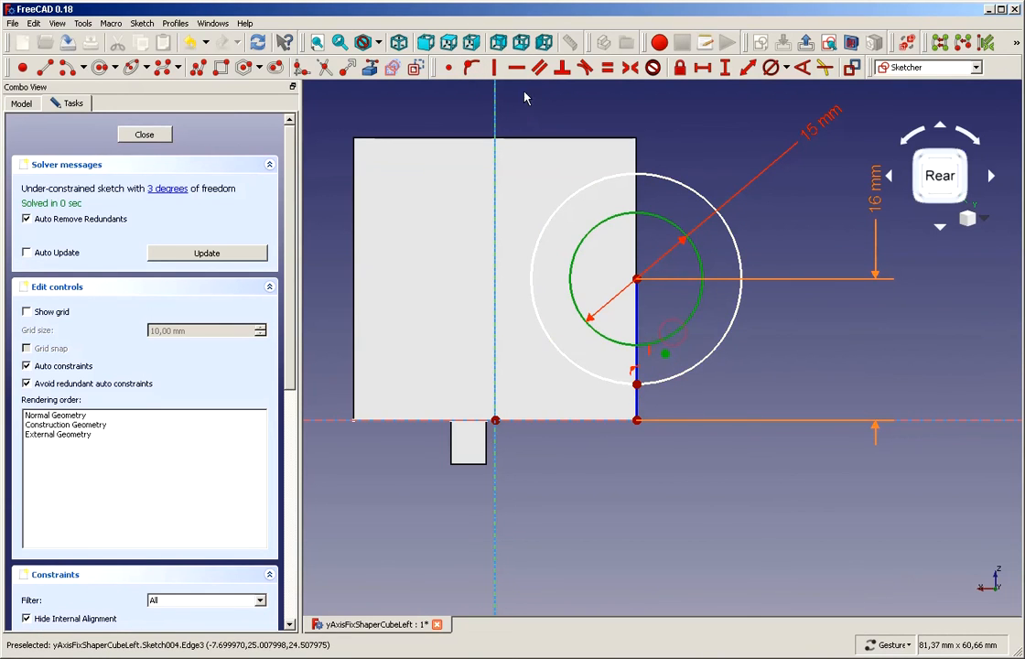
pyautogui.click(472, 70)
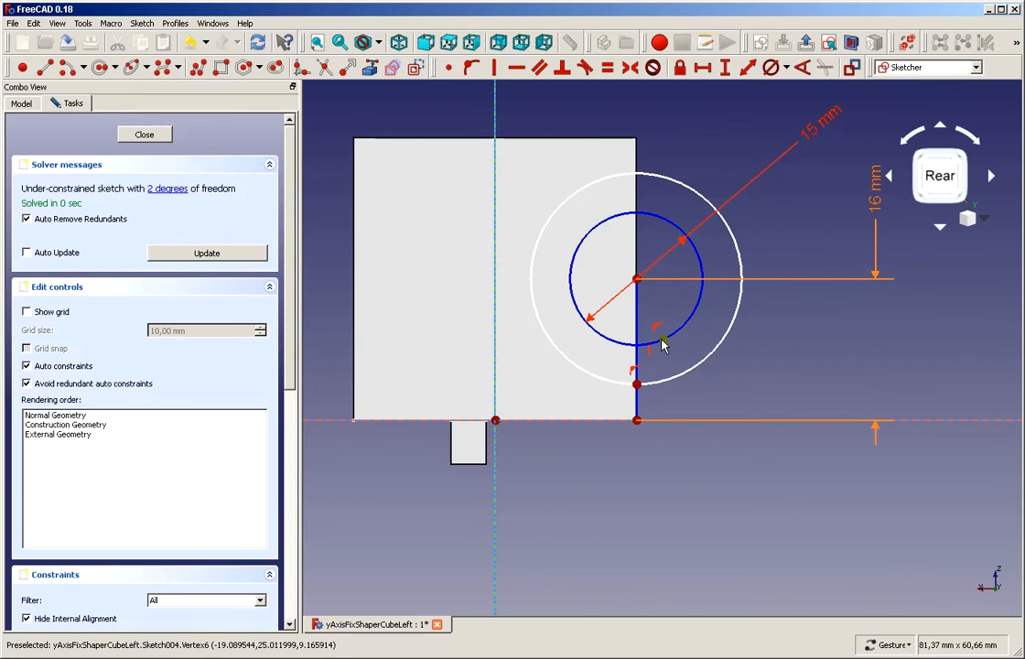
pyautogui.click(664, 342)
pyautogui.click(637, 362)
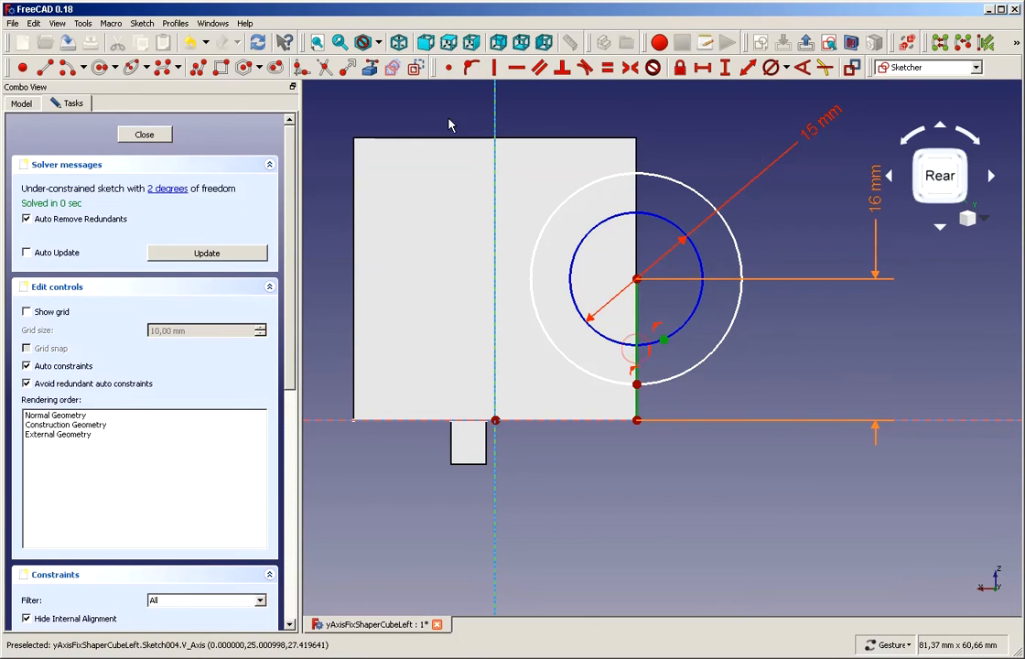
pyautogui.click(472, 67)
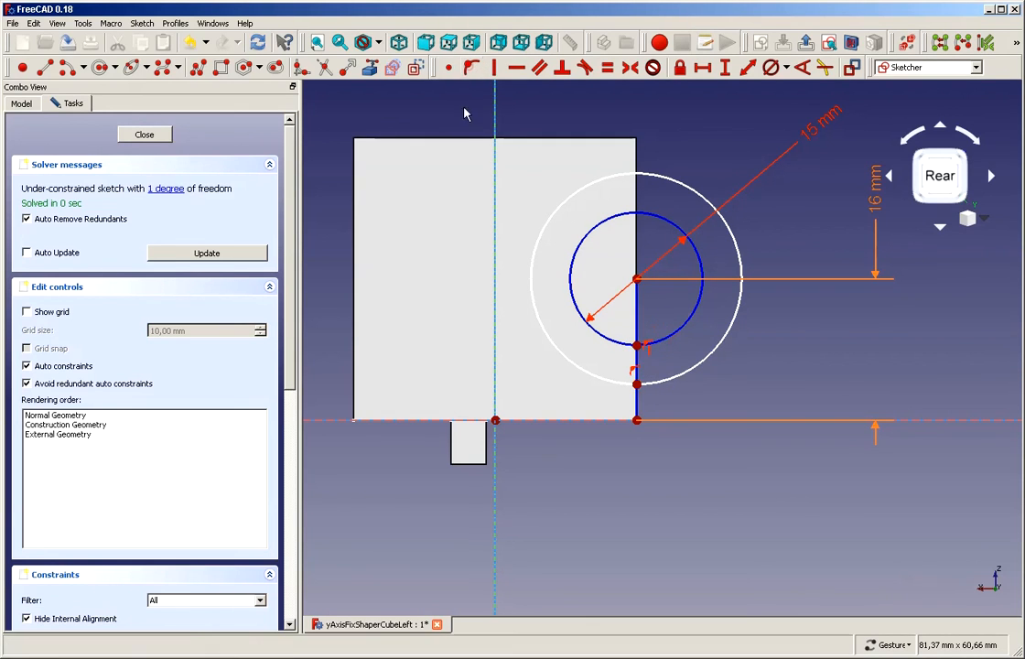
# Set the vertical distance between the two points to 5 mm and close the sketch
pyautogui.click(637, 346)
pyautogui.click(637, 384)
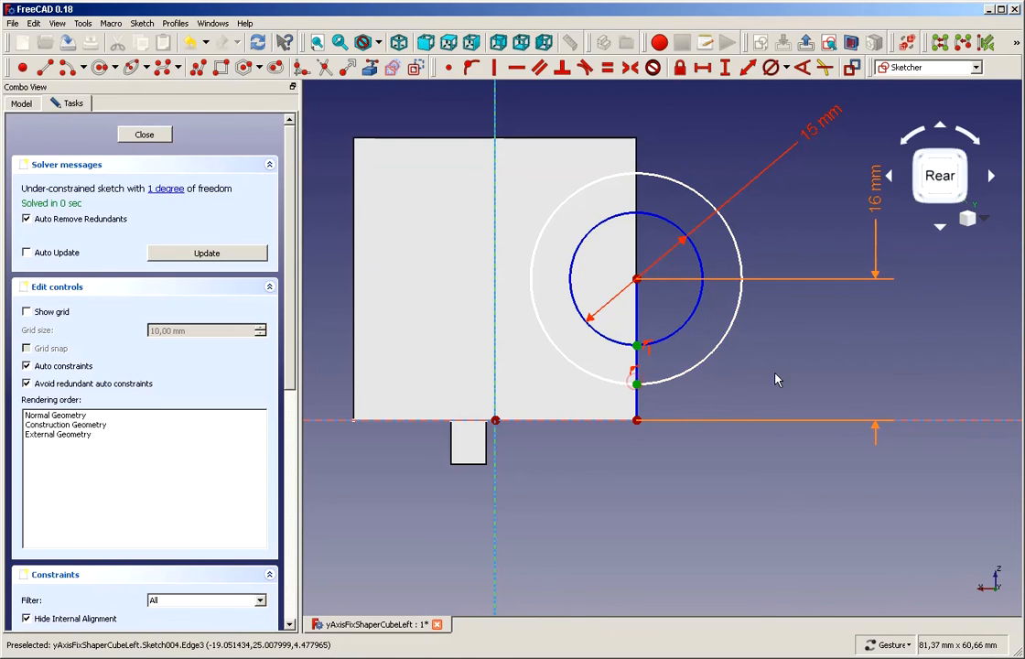
pyautogui.click(725, 69)
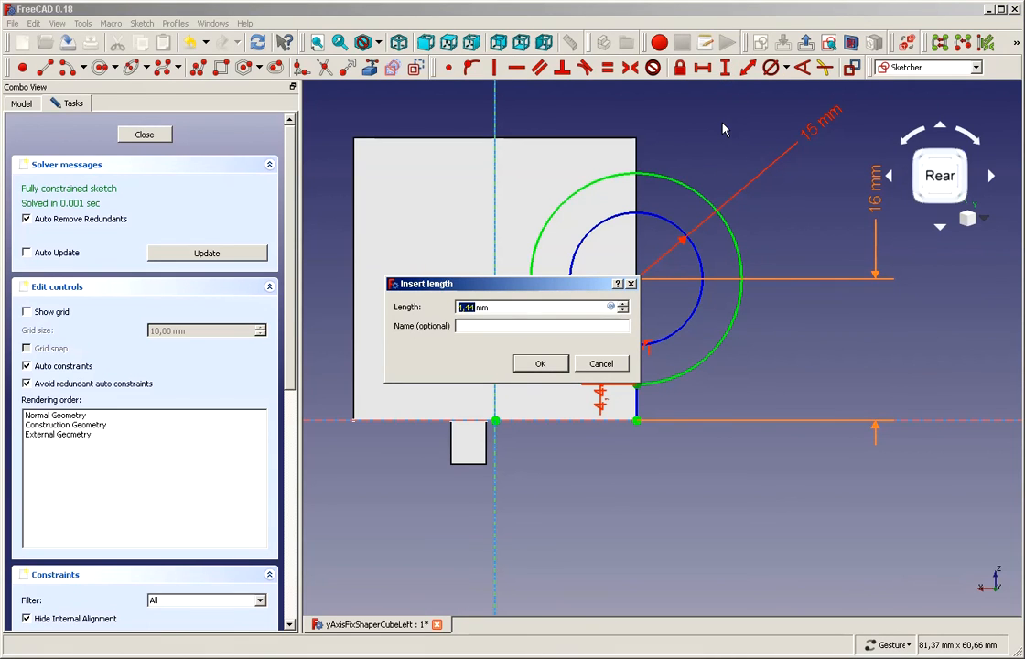
pyautogui.write('5')
pyautogui.click(540, 363)
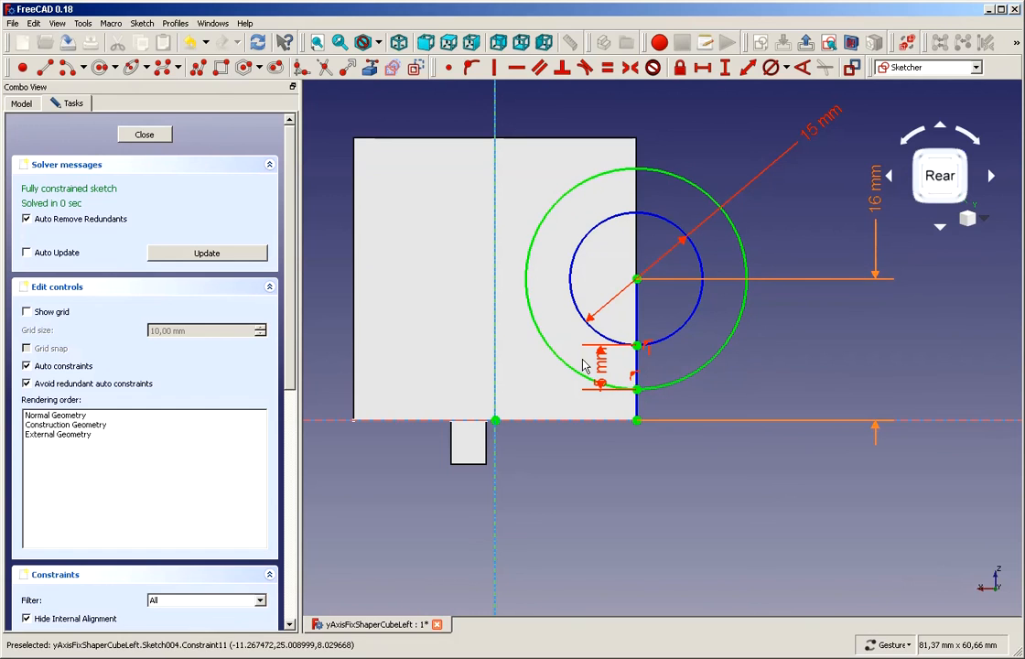
pyautogui.click(144, 135)
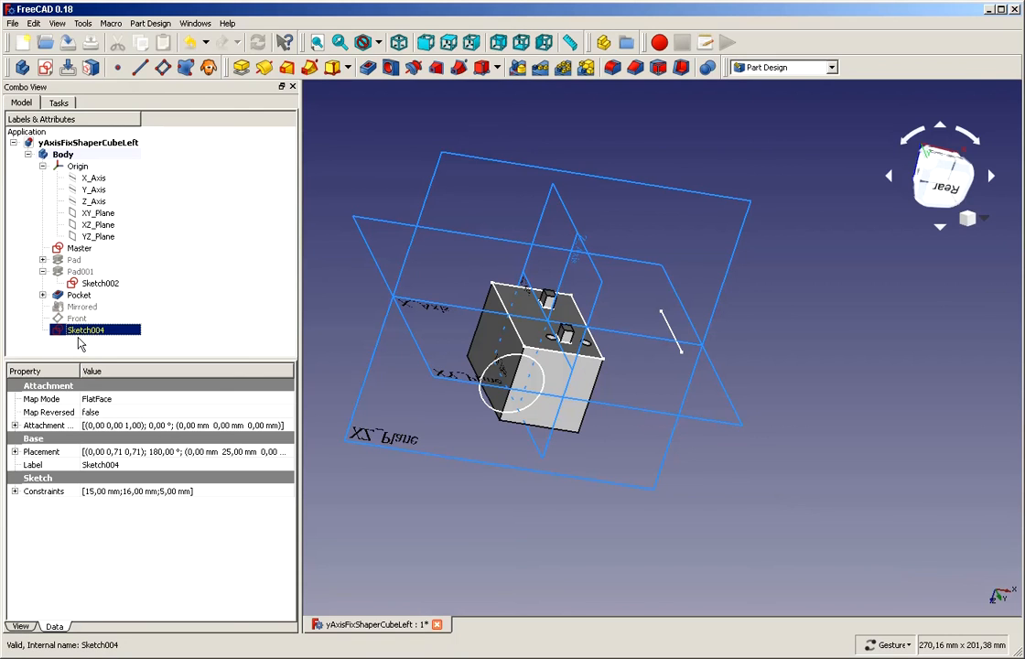
# Pad the circle sketch in two dimensions, with a length of 15 mm and a second length of 65 mm
pyautogui.click(243, 69)
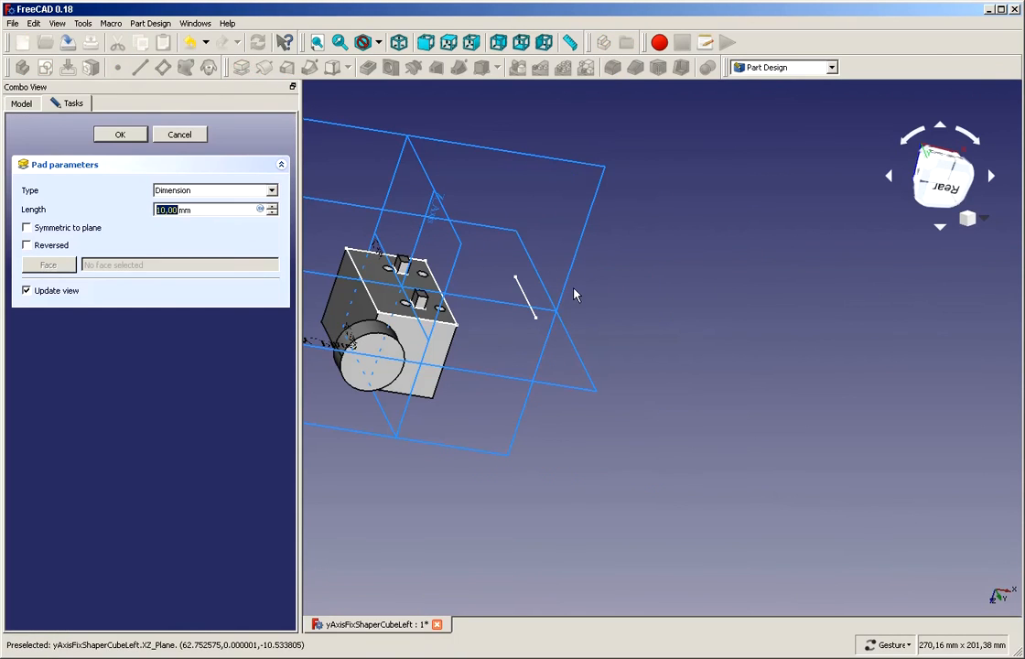
pyautogui.scroll(3, 425, 251)
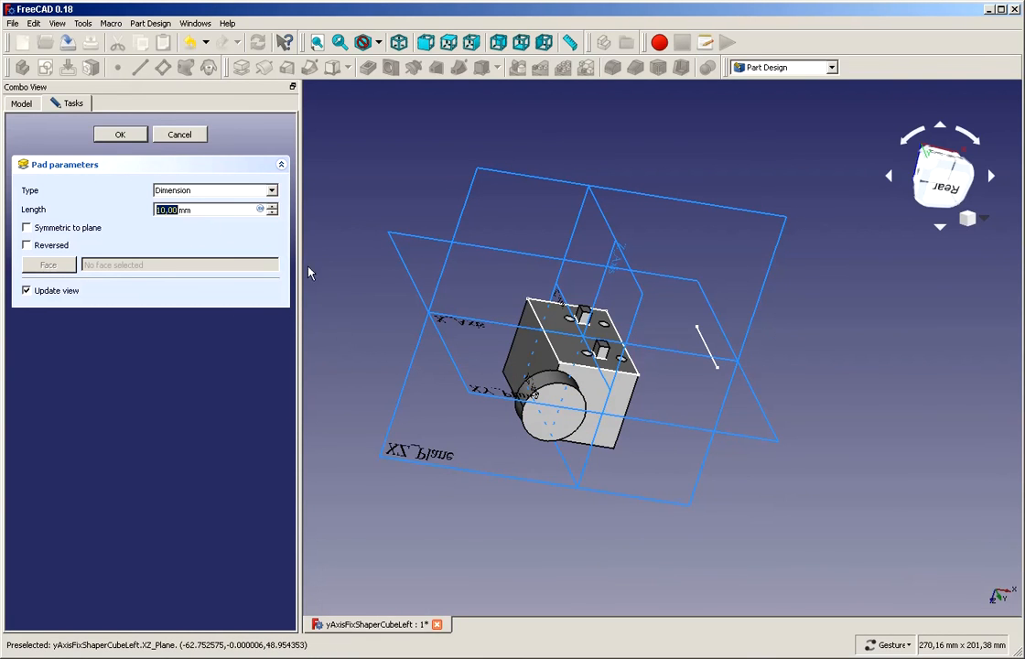
pyautogui.click(240, 190)
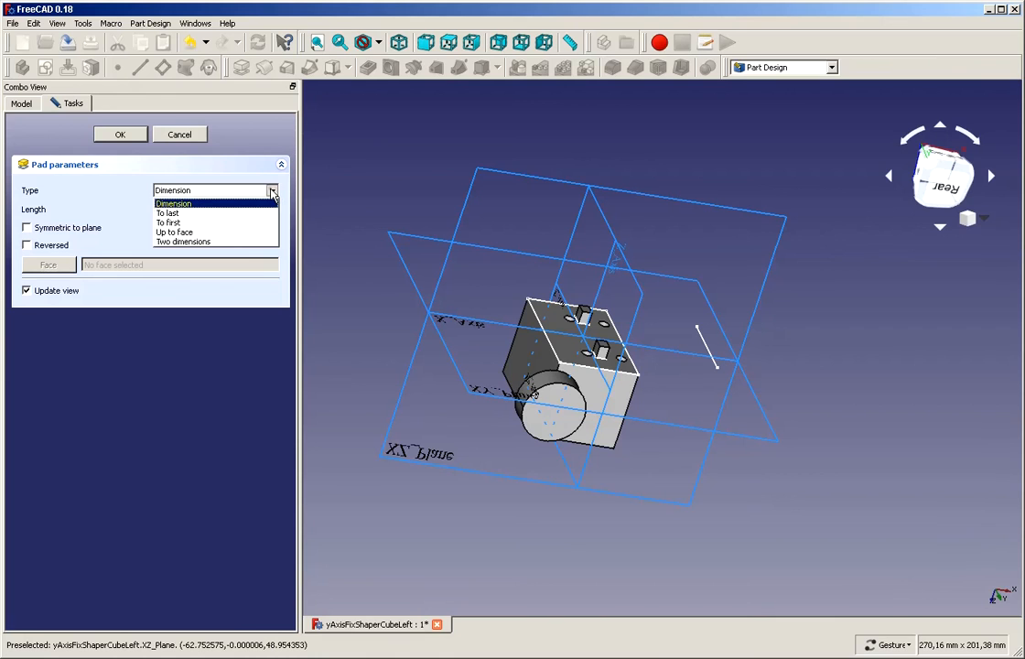
pyautogui.click(181, 253)
pyautogui.moveTo(197, 211); pyautogui.dragTo(115, 220)
pyautogui.write('1')
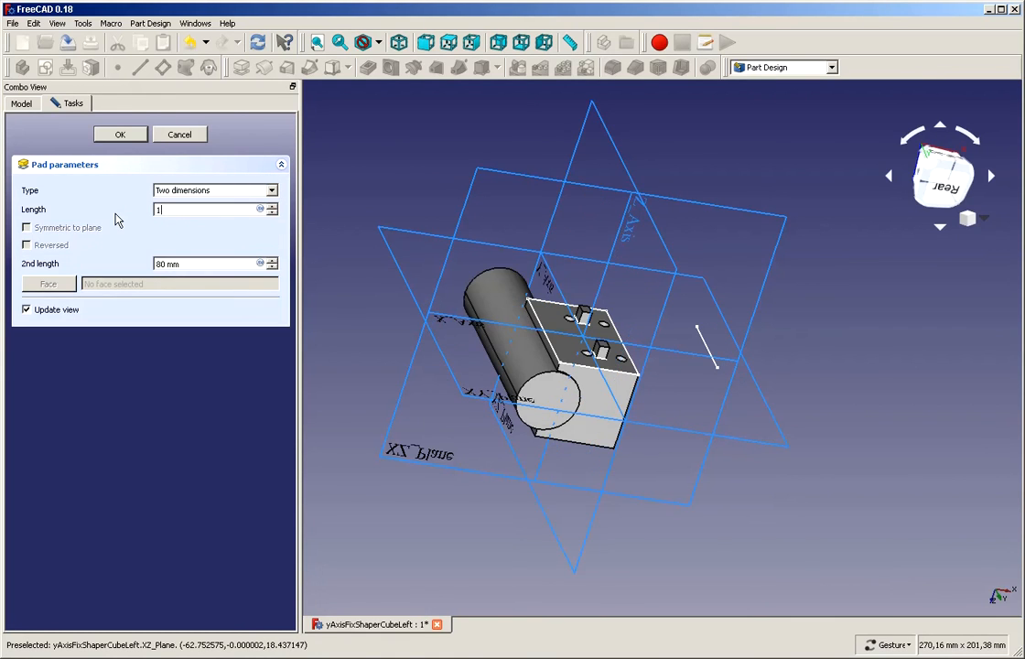
pyautogui.write('5')
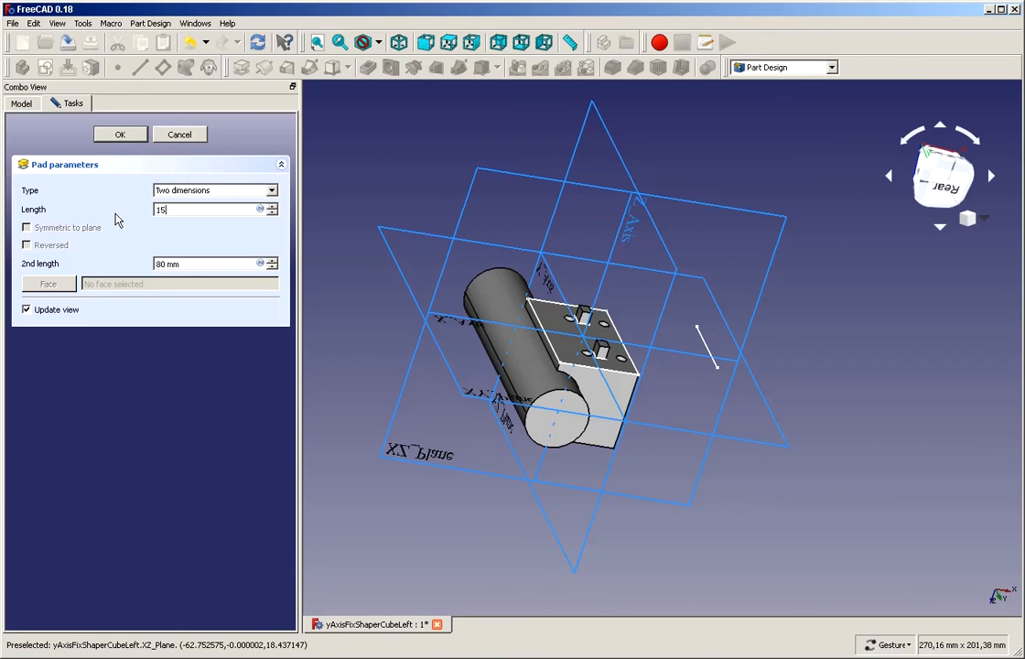
pyautogui.click(192, 264)
pyautogui.write('65')
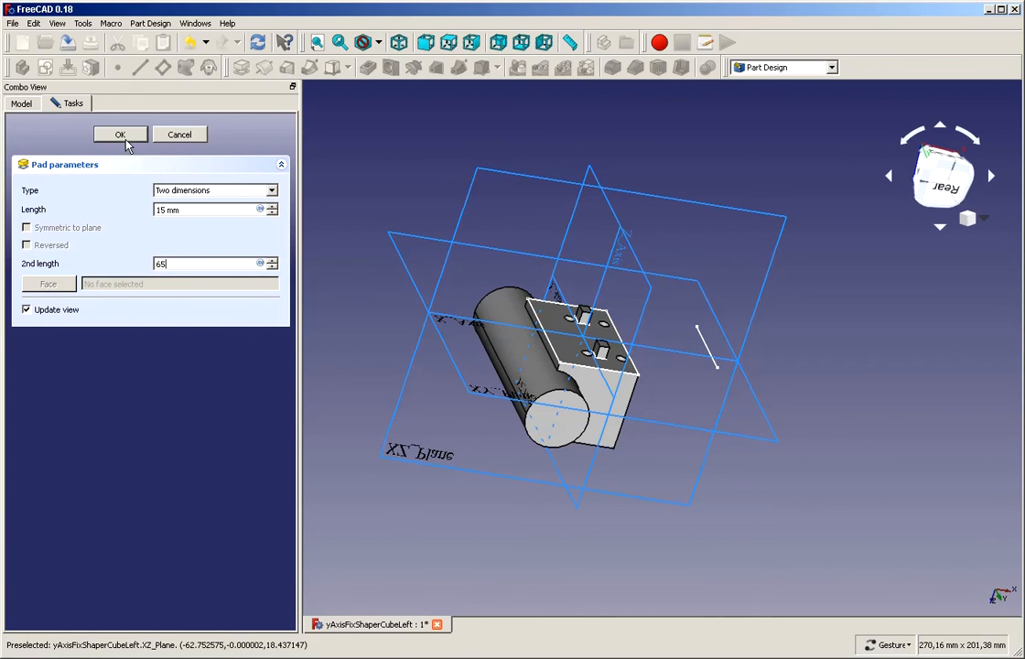
pyautogui.moveTo(190, 209); pyautogui.dragTo(117, 209)
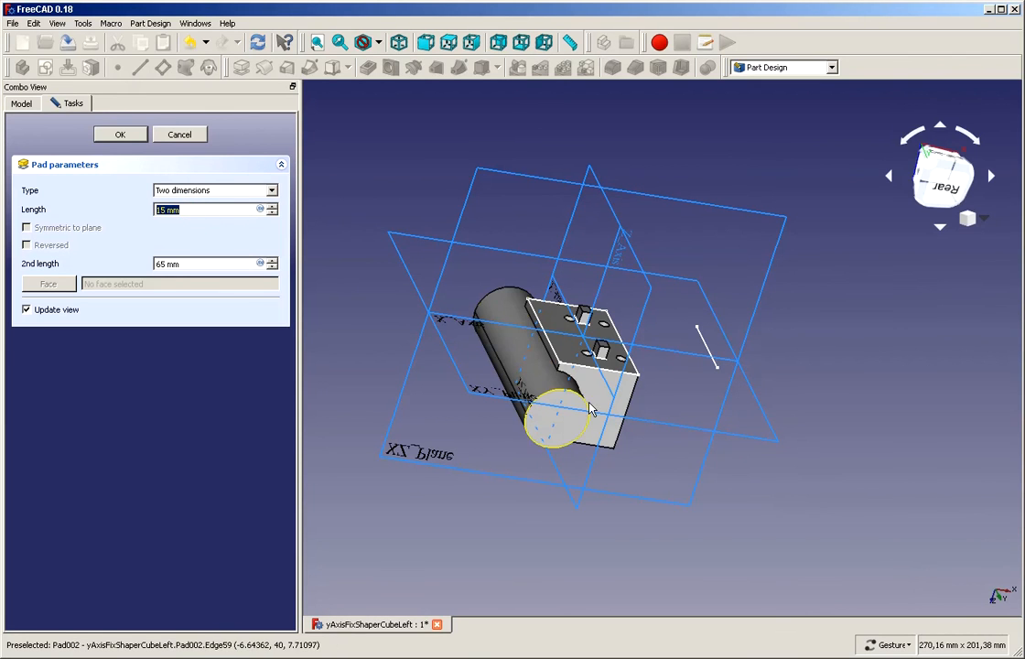
pyautogui.click(114, 138)
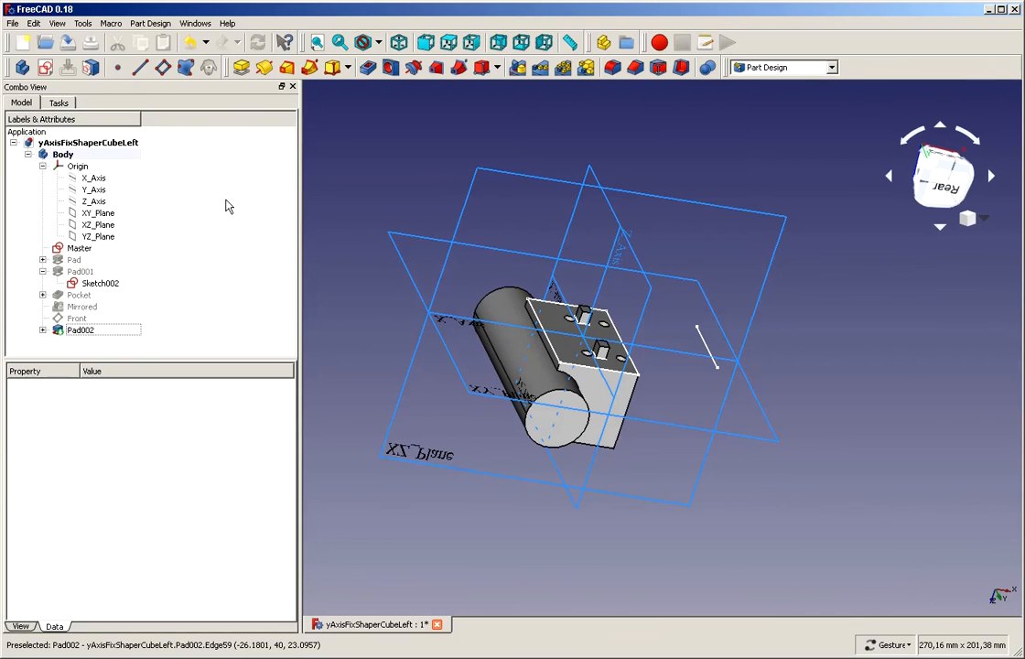
# Hide the origin planes and axes and turn the view to face the padded cylinder's end
pyautogui.click(87, 169)
pyautogui.moveTo(693, 244); pyautogui.dragTo(644, 216)
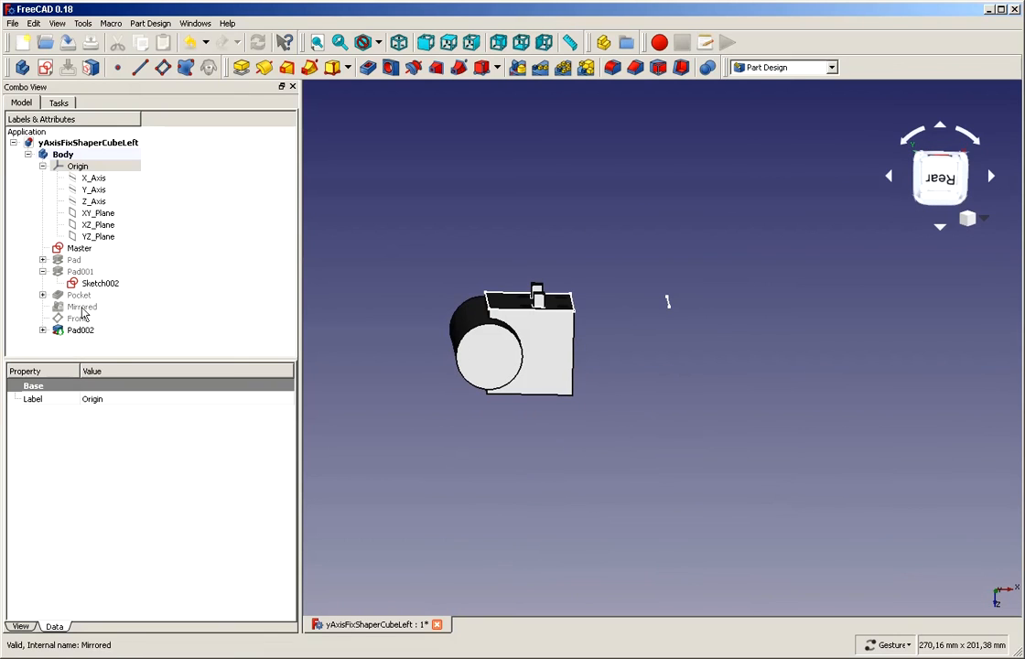
pyautogui.click(116, 336)
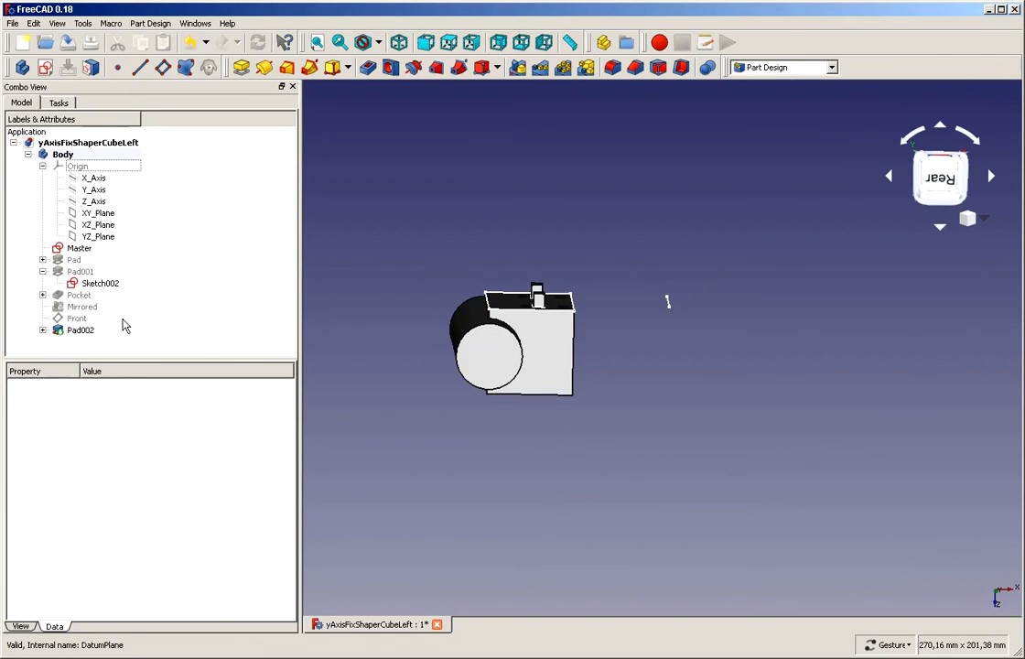
# Start a new sketch on the Front datum plane, show the cylinder's circle sketch and hide the cylinder pad
pyautogui.click(77, 317)
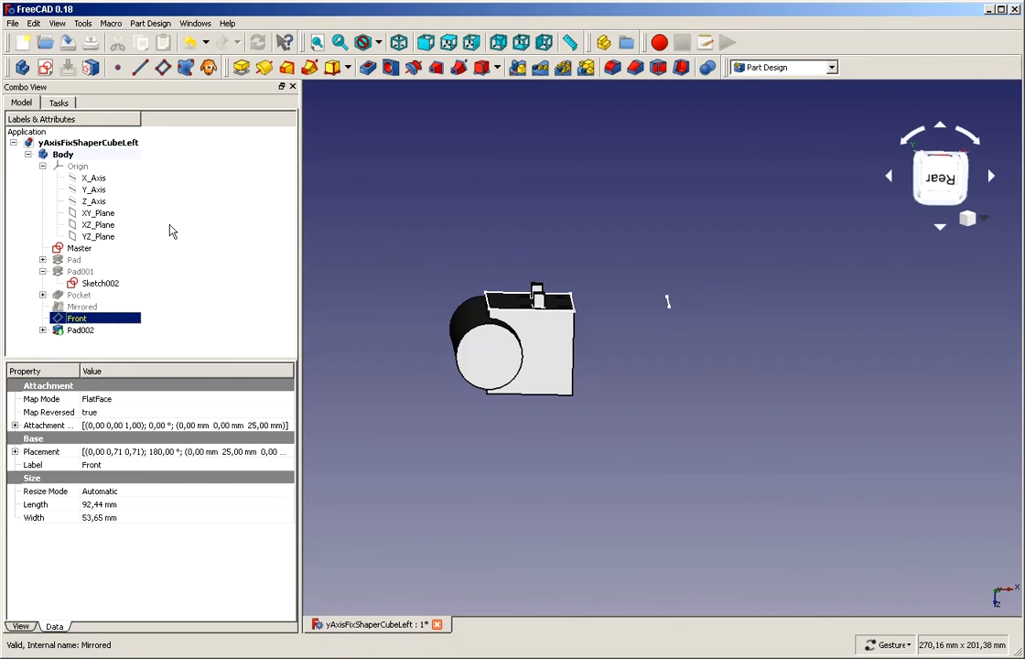
pyautogui.click(44, 67)
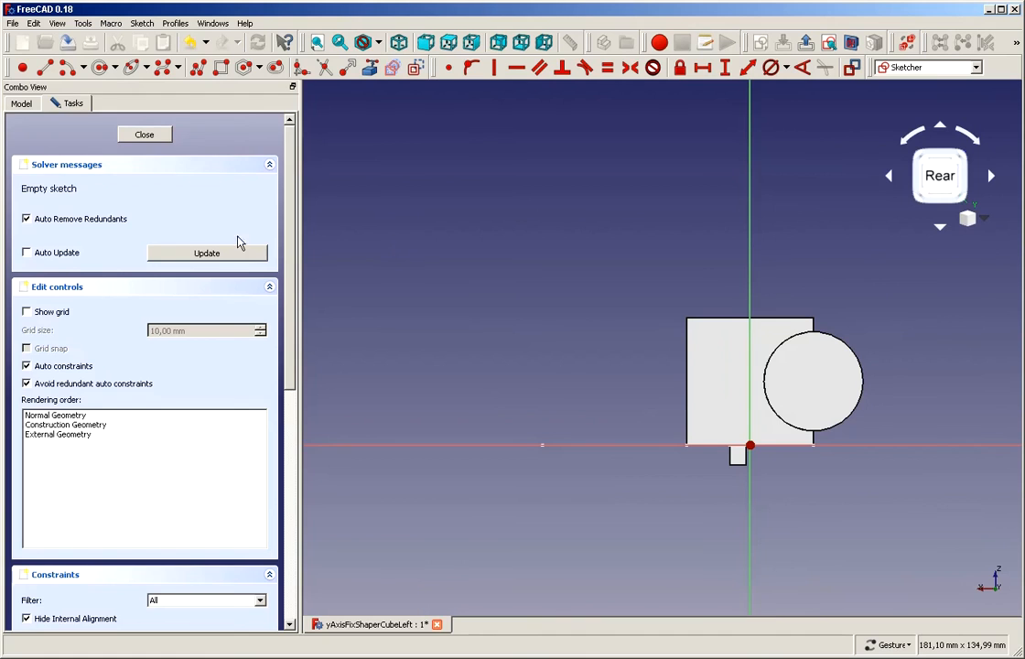
pyautogui.click(21, 104)
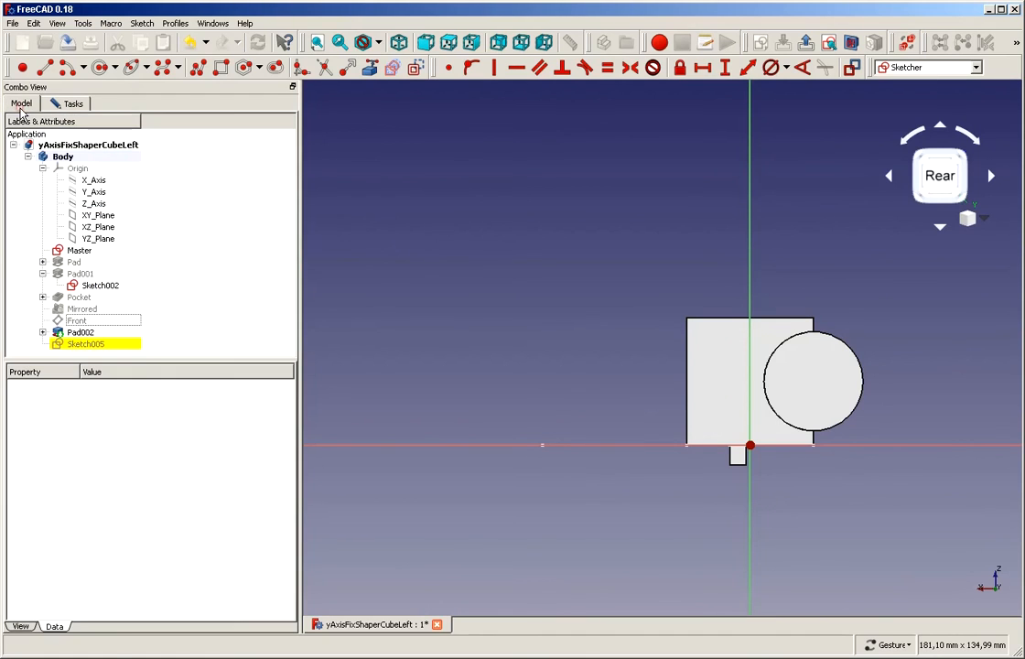
pyautogui.click(42, 333)
pyautogui.click(100, 344)
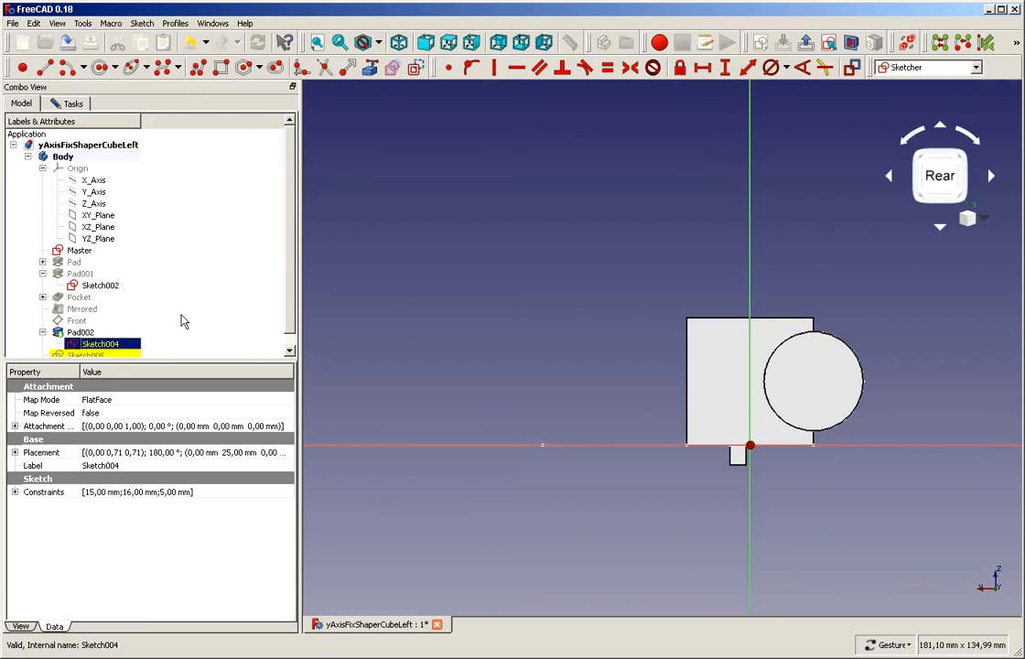
pyautogui.scroll(-1, 180, 324)
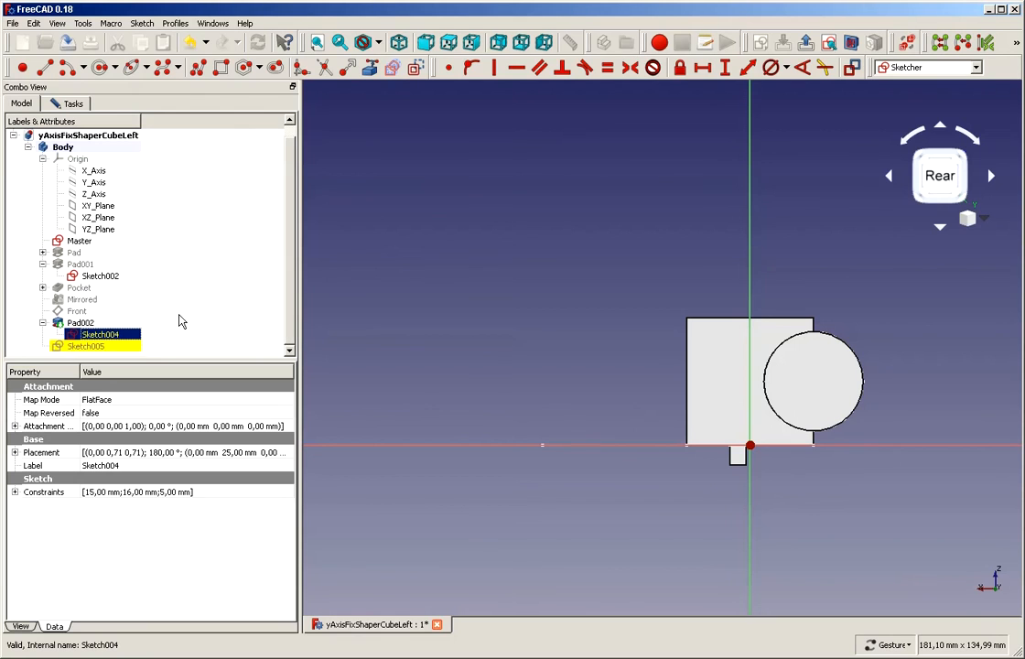
pyautogui.click(81, 323)
pyautogui.press('space')
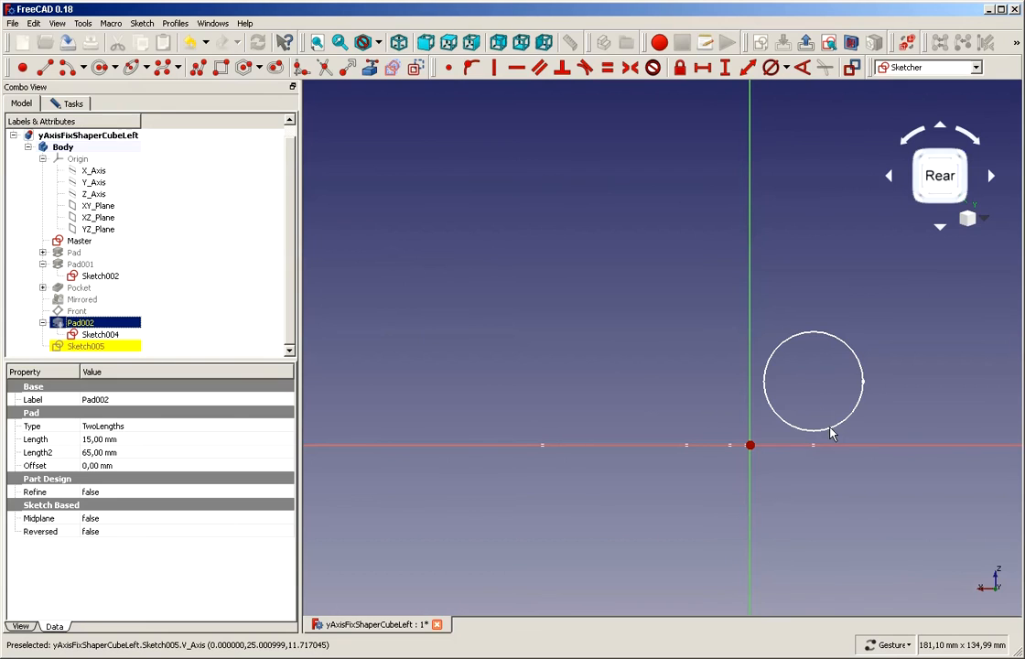
# Link the cylinder's outer circle as external geometry and draw a concentric circle about 12.7 mm in diameter inside it
pyautogui.click(371, 69)
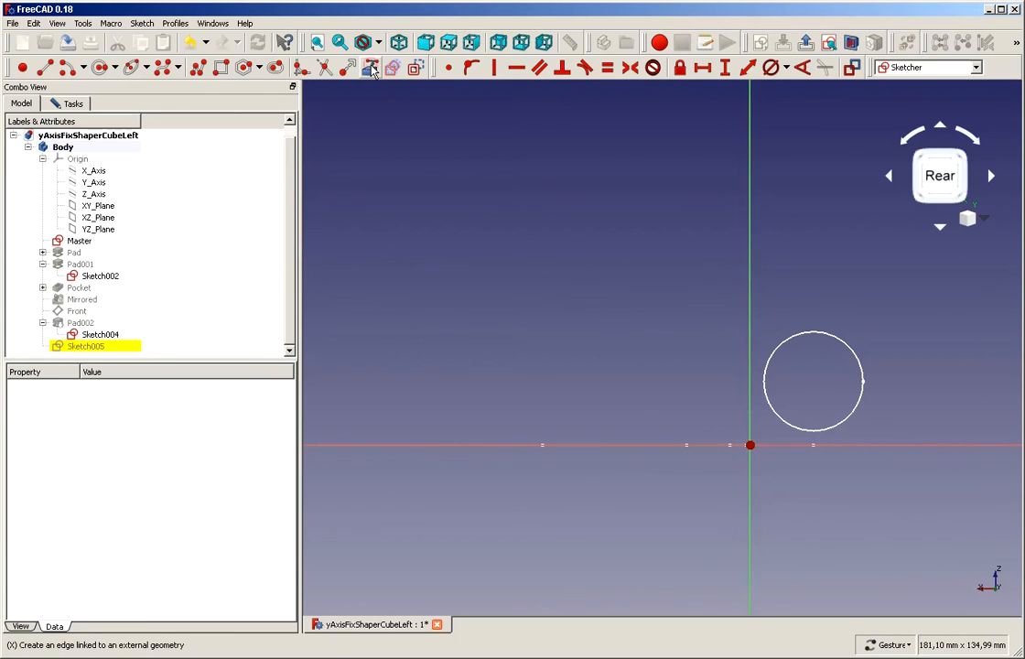
pyautogui.click(811, 333)
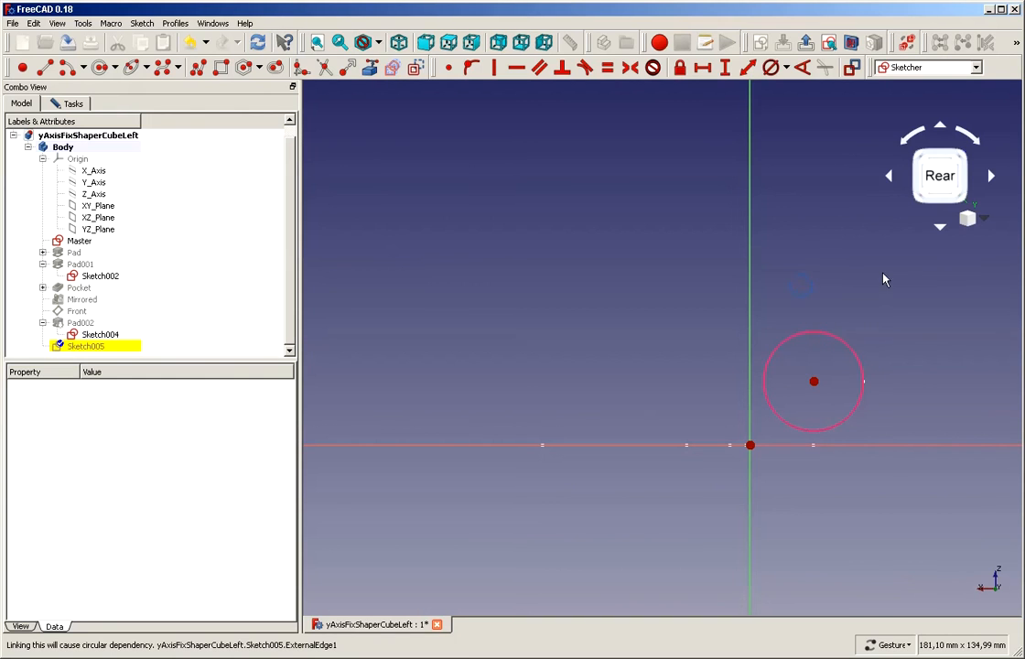
pyautogui.click(99, 67)
pyautogui.click(814, 381)
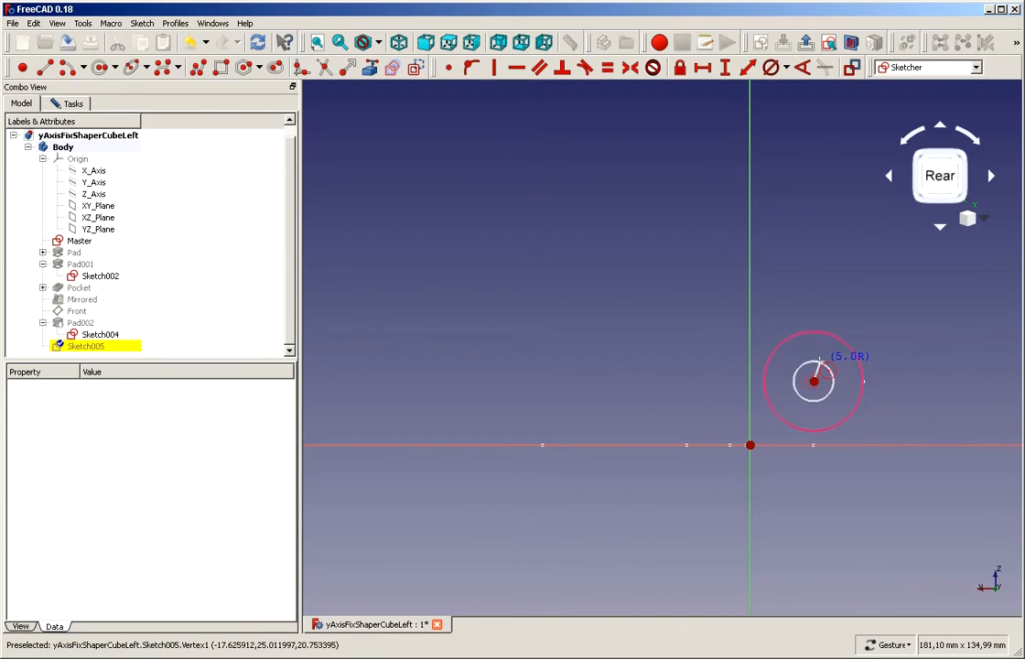
pyautogui.click(830, 362)
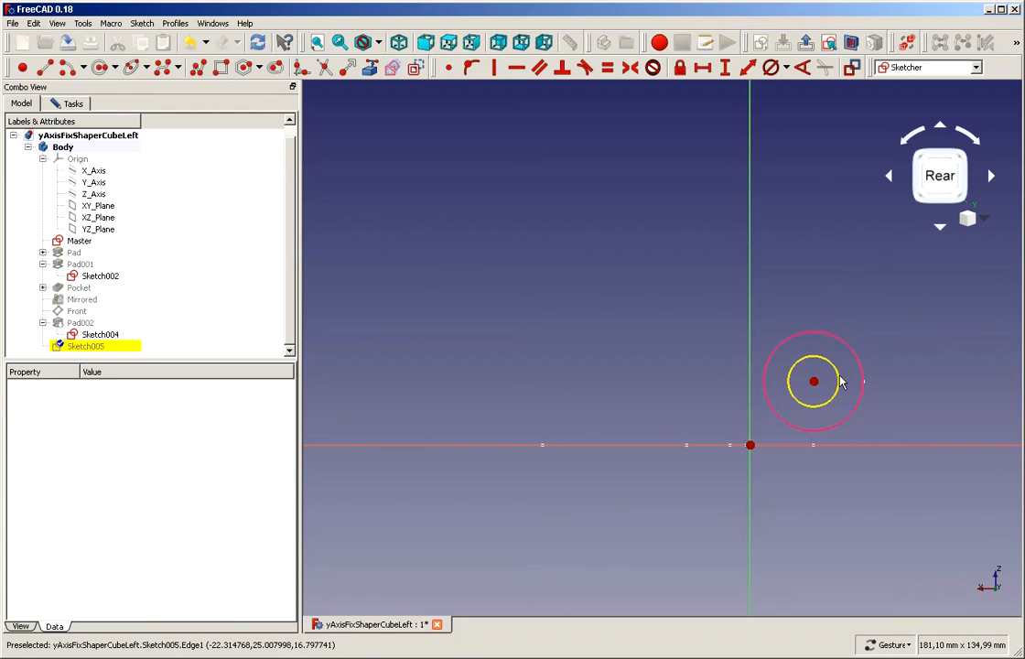
# Constrain the inner circle's diameter to 15 mm and close the sketch
pyautogui.click(842, 382)
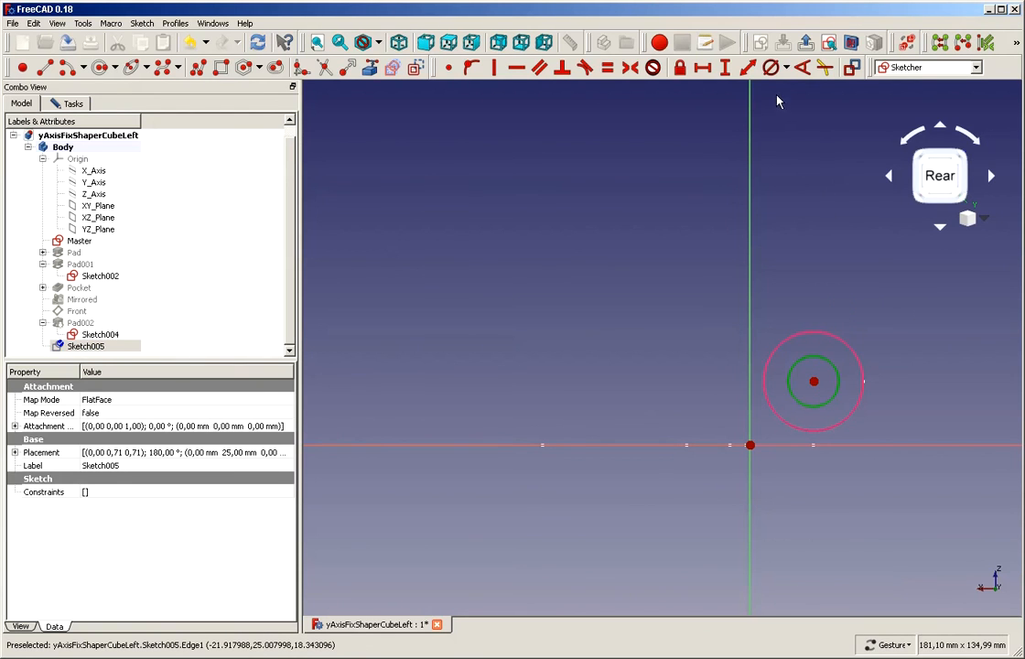
pyautogui.click(771, 67)
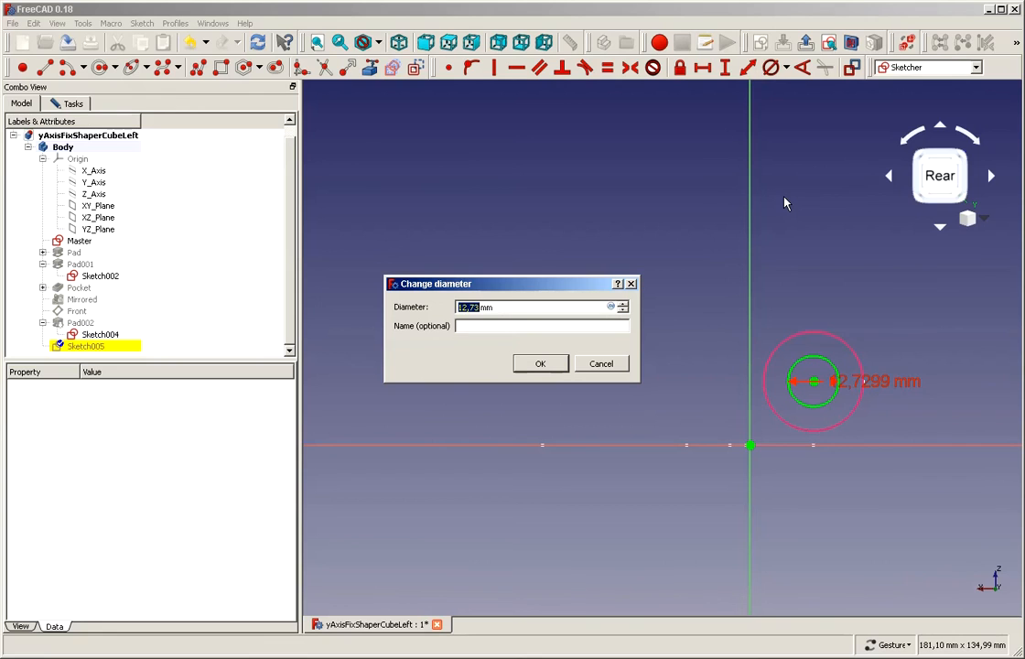
pyautogui.write('1')
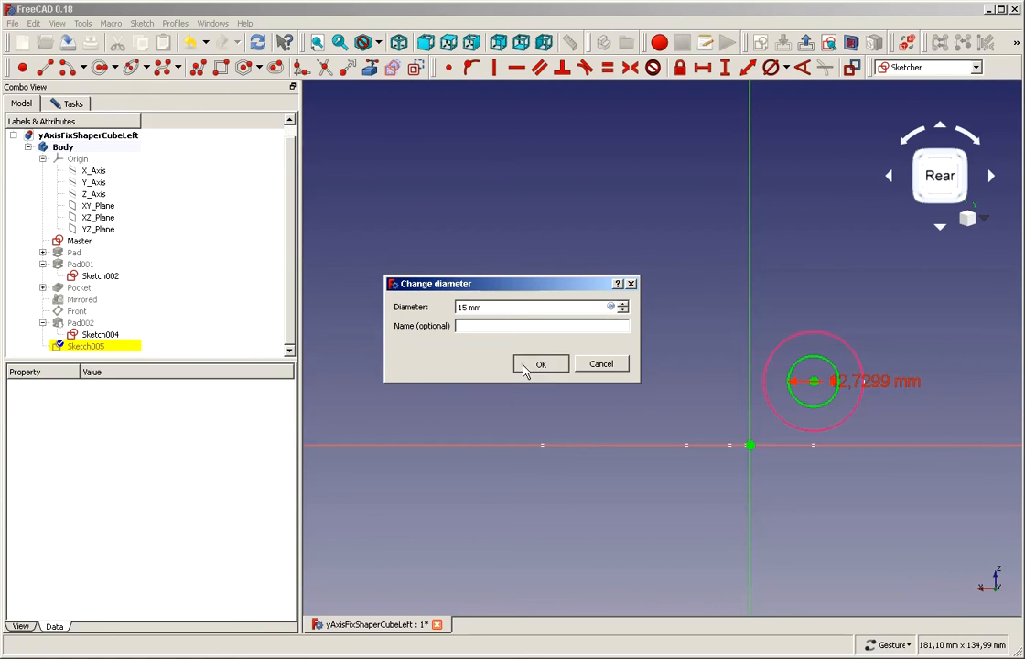
pyautogui.click(528, 365)
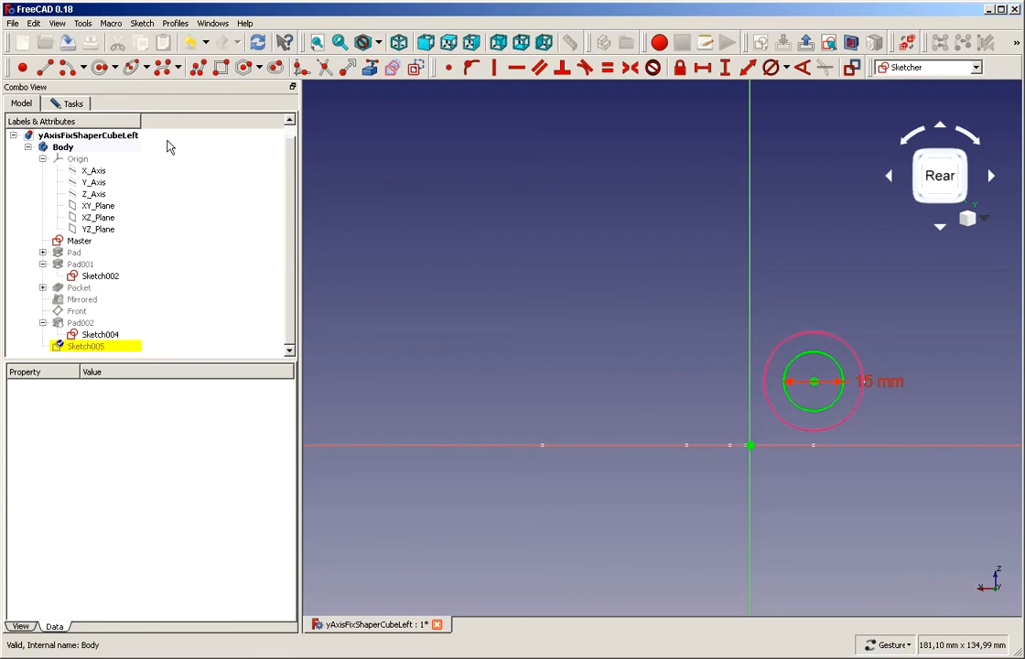
pyautogui.click(75, 105)
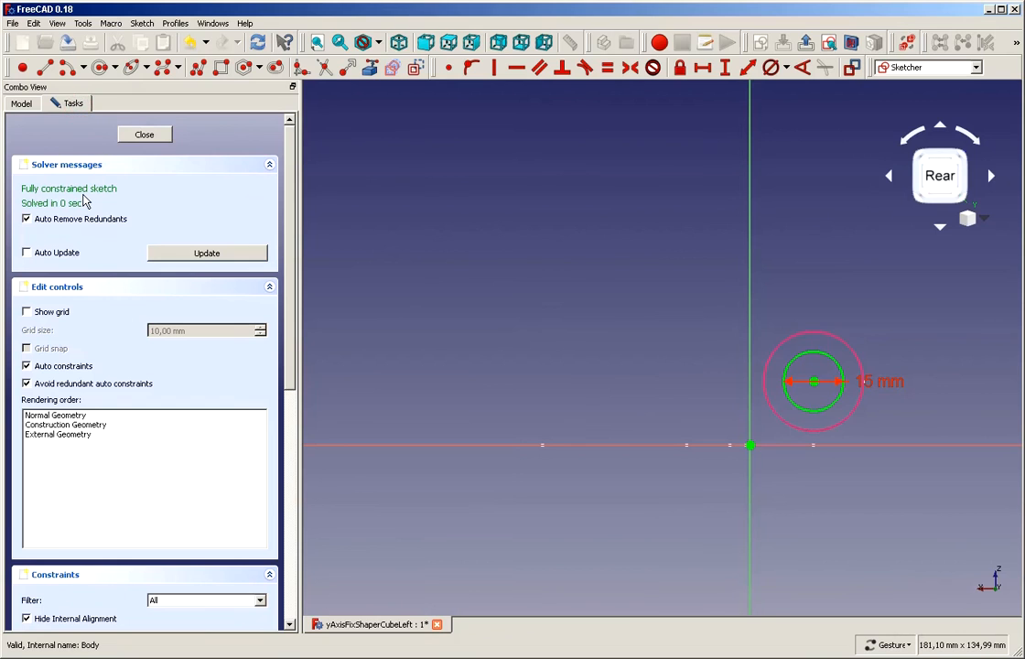
pyautogui.click(143, 136)
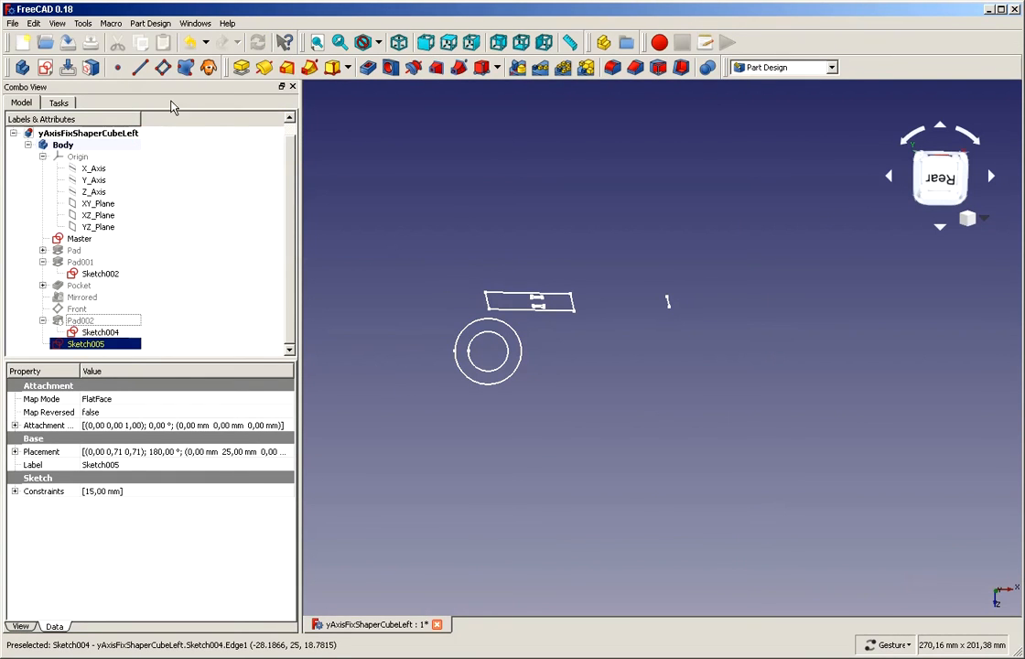
# Pocket the inner circle sketch with the type Through all
pyautogui.click(363, 71)
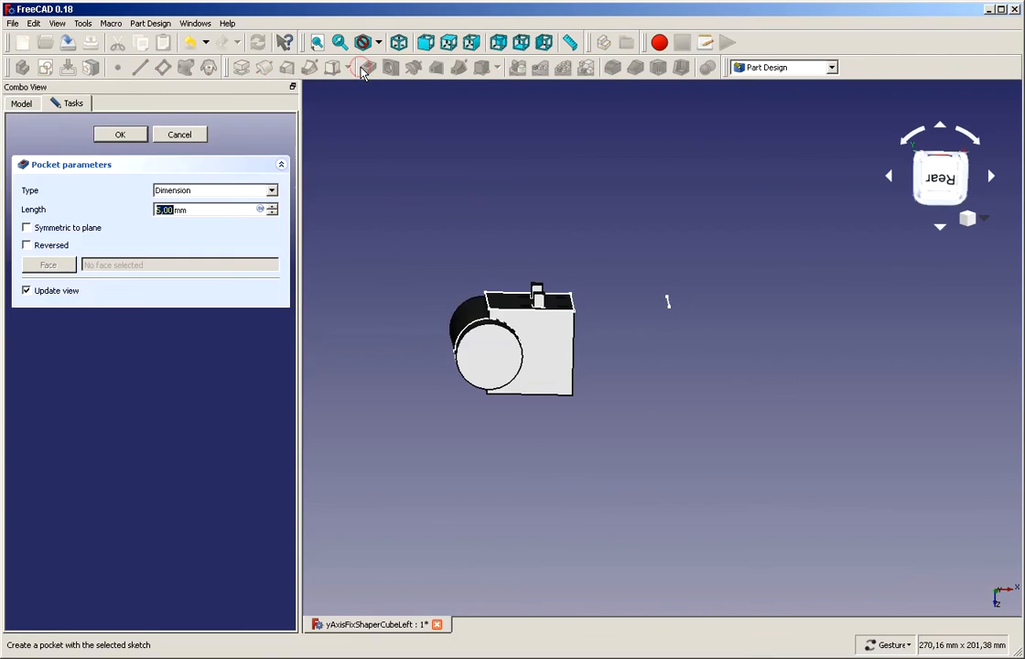
pyautogui.click(182, 194)
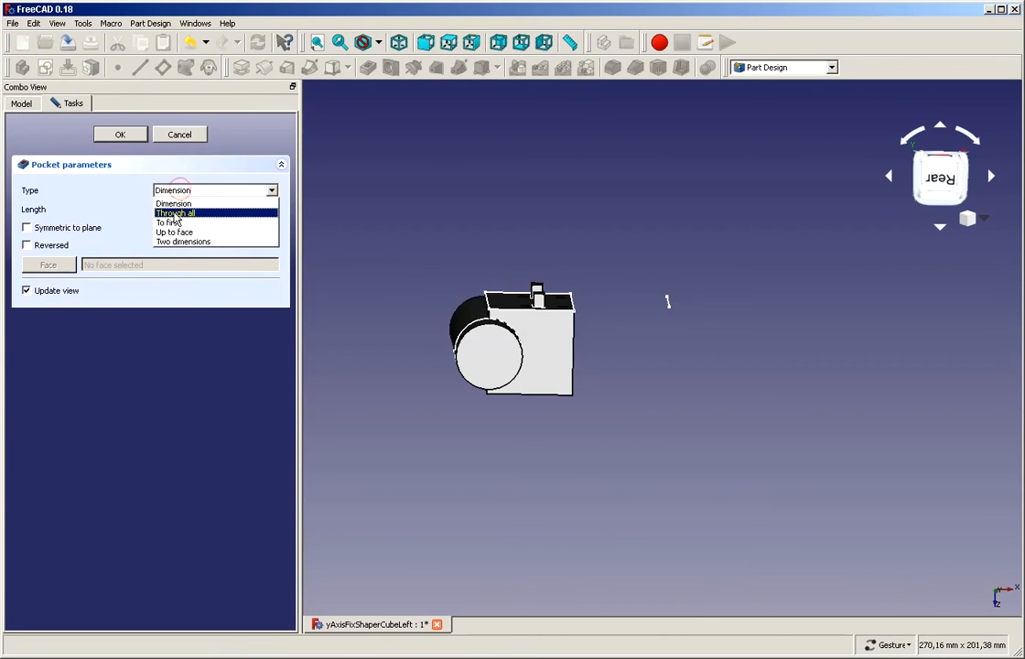
pyautogui.click(166, 211)
pyautogui.click(122, 134)
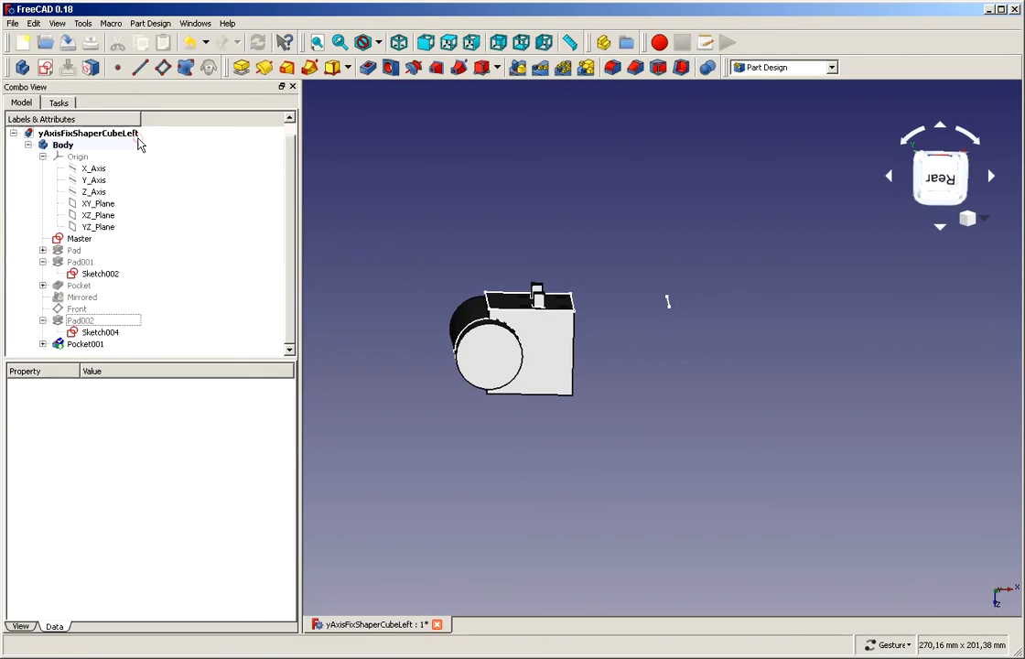
# Edit the circular pocket, enabling Reversed and Symmetric to plane to bore through the cylinder in both directions
pyautogui.click(86, 344)
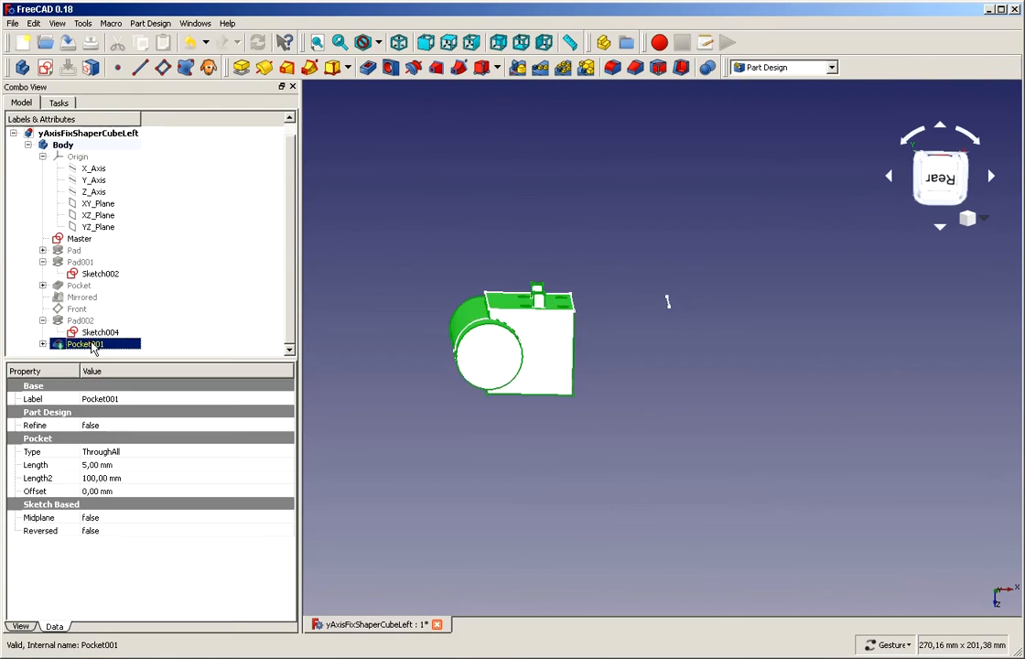
pyautogui.doubleClick(78, 345)
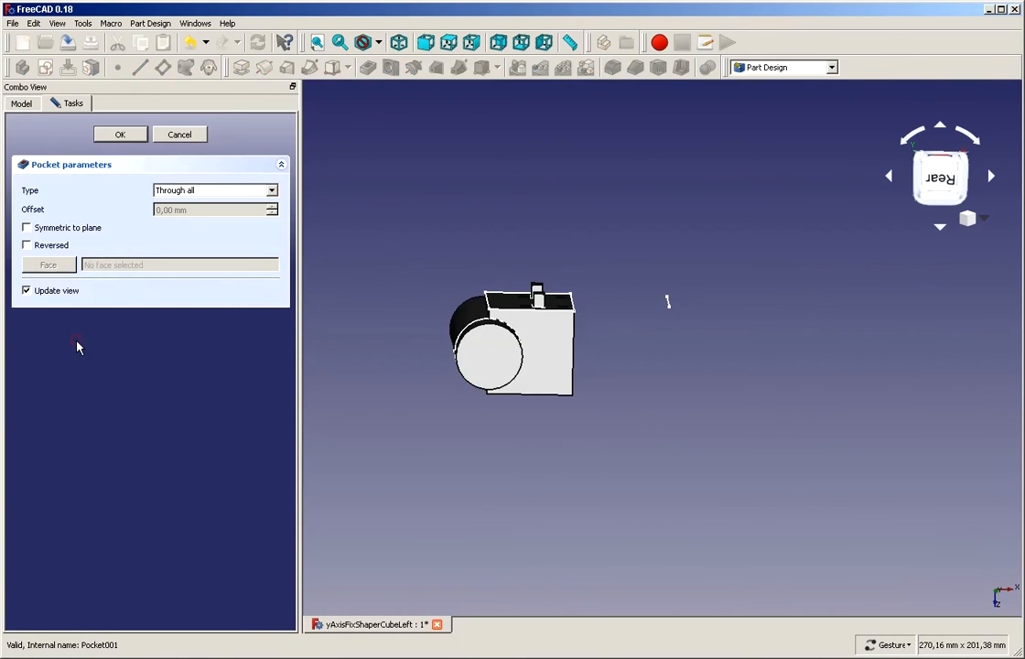
pyautogui.click(50, 247)
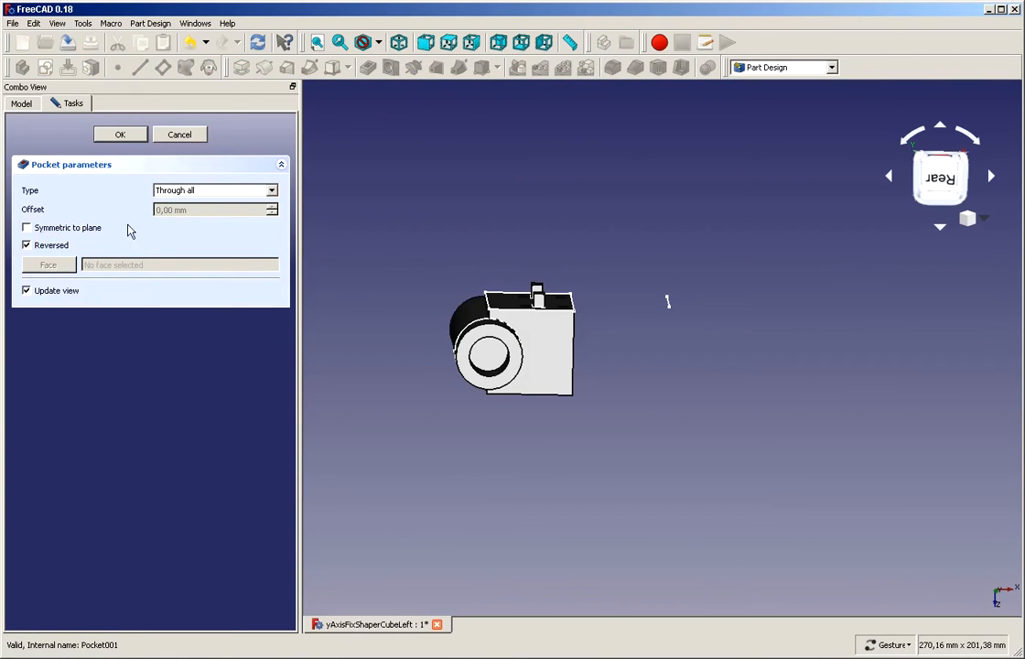
pyautogui.click(36, 228)
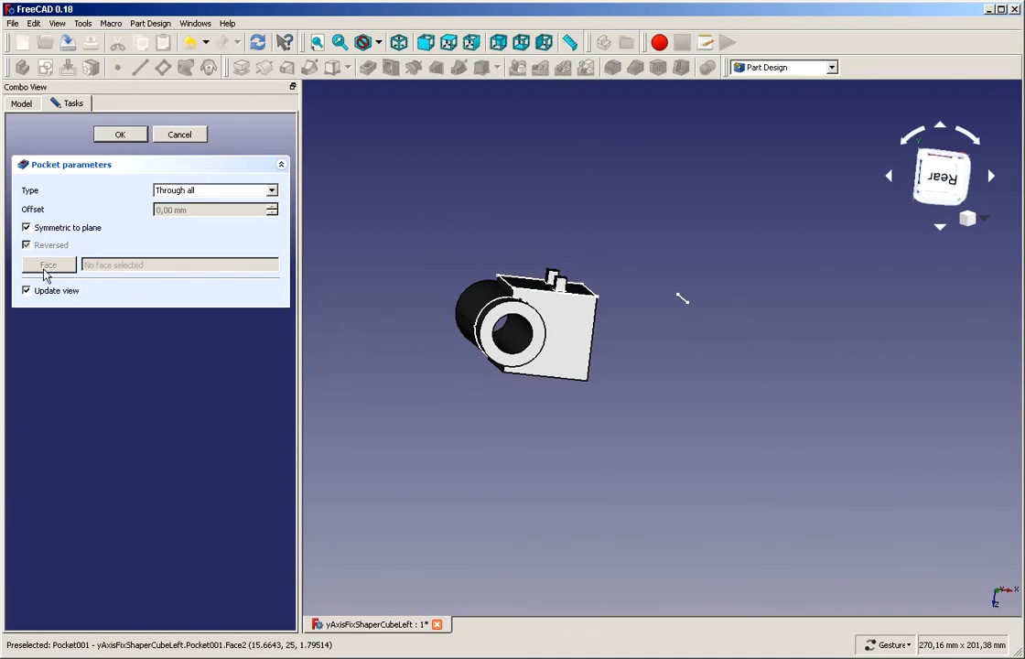
pyautogui.click(34, 228)
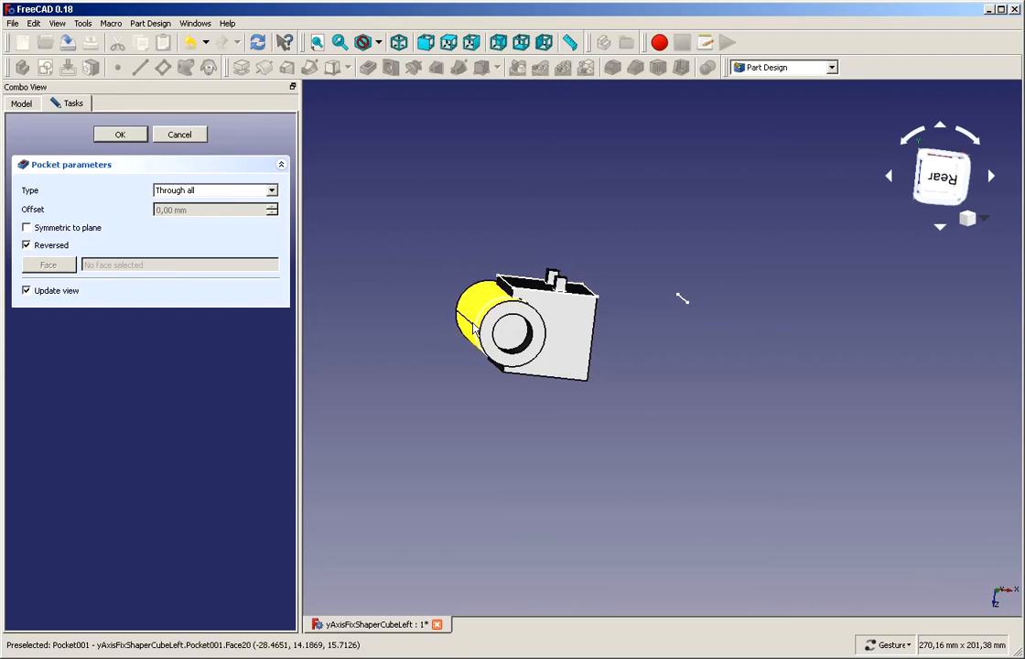
pyautogui.moveTo(432, 282); pyautogui.dragTo(648, 433)
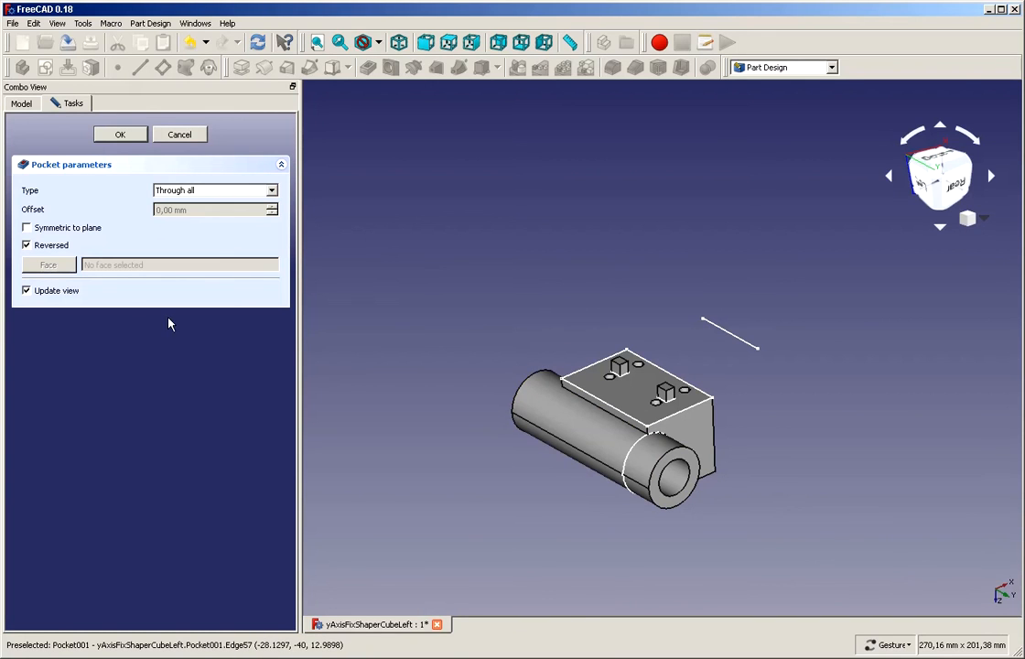
pyautogui.click(70, 229)
pyautogui.moveTo(770, 526); pyautogui.dragTo(738, 523)
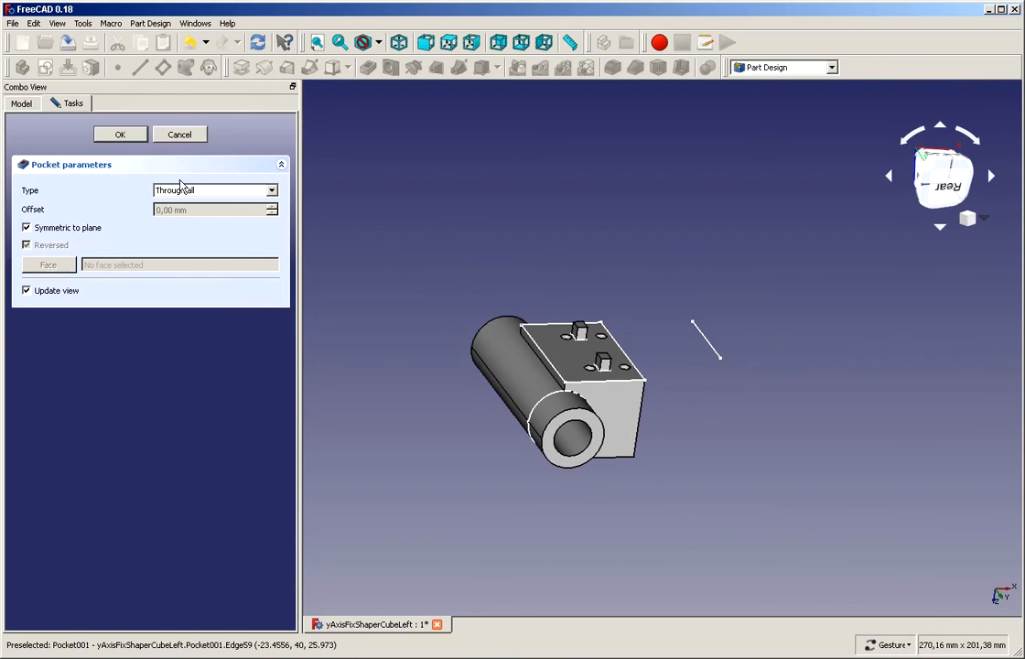
pyautogui.click(120, 135)
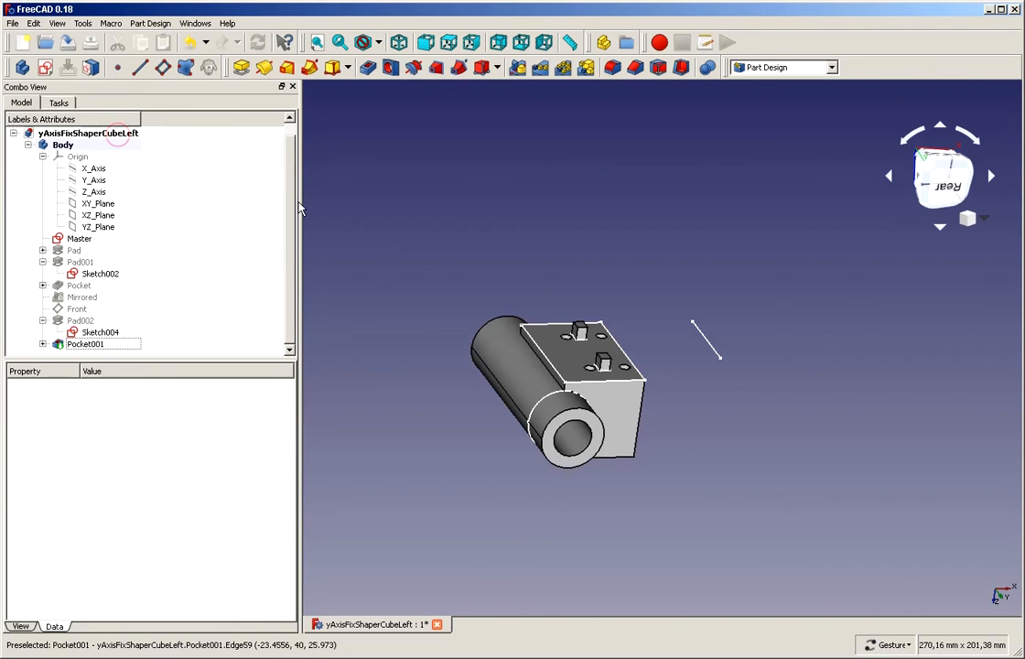
# Show the origin planes and start a new sketch on the YZ_Plane
pyautogui.moveTo(595, 252); pyautogui.dragTo(848, 370)
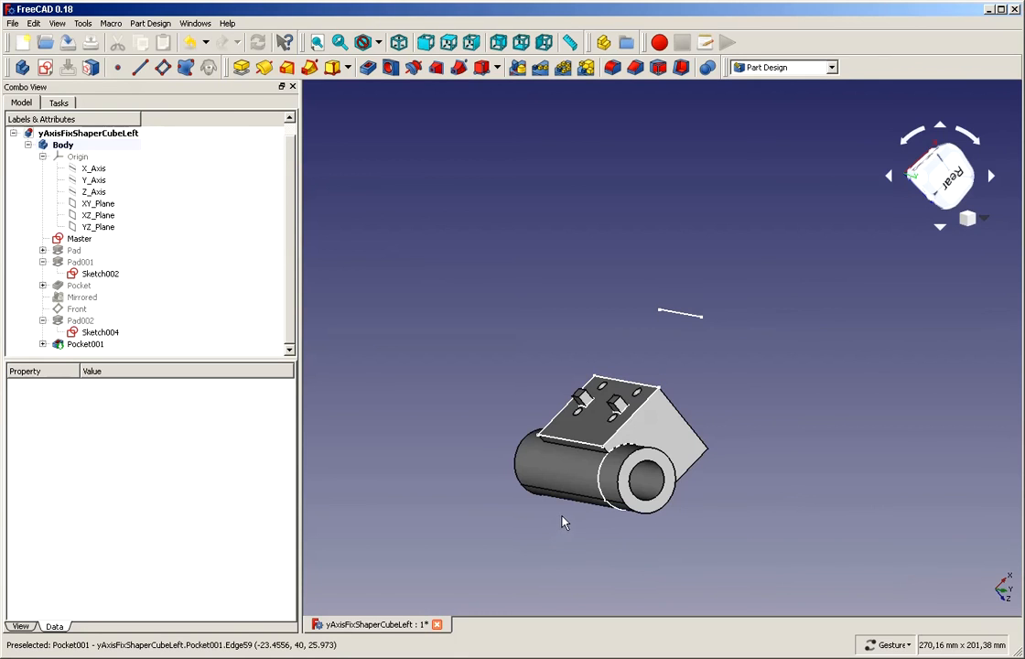
pyautogui.moveTo(576, 529); pyautogui.dragTo(588, 529)
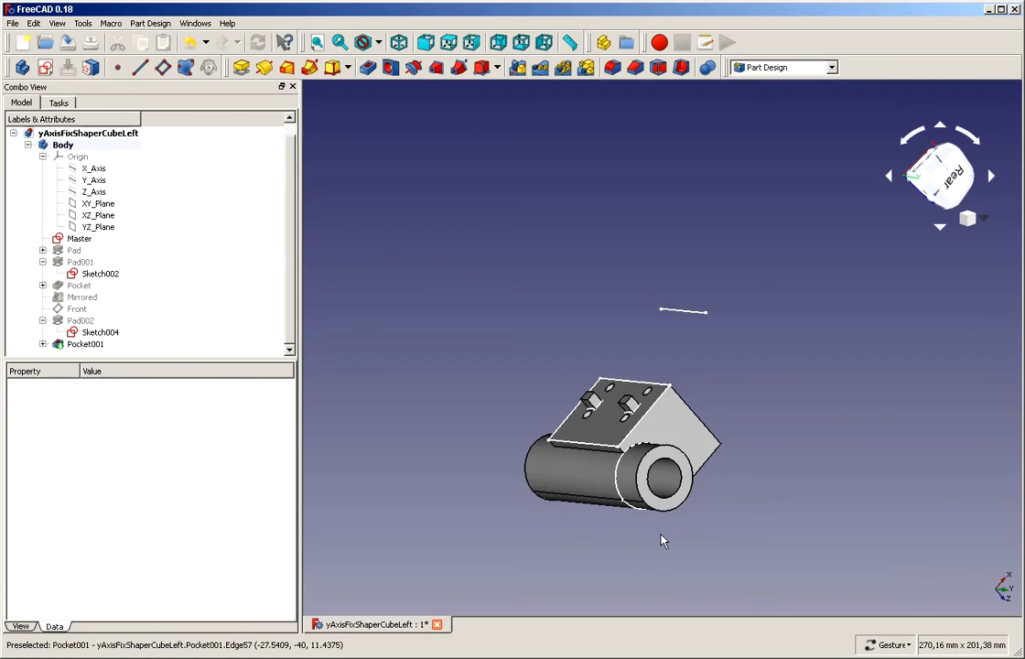
pyautogui.moveTo(645, 545); pyautogui.dragTo(669, 509)
pyautogui.moveTo(779, 361); pyautogui.dragTo(716, 394)
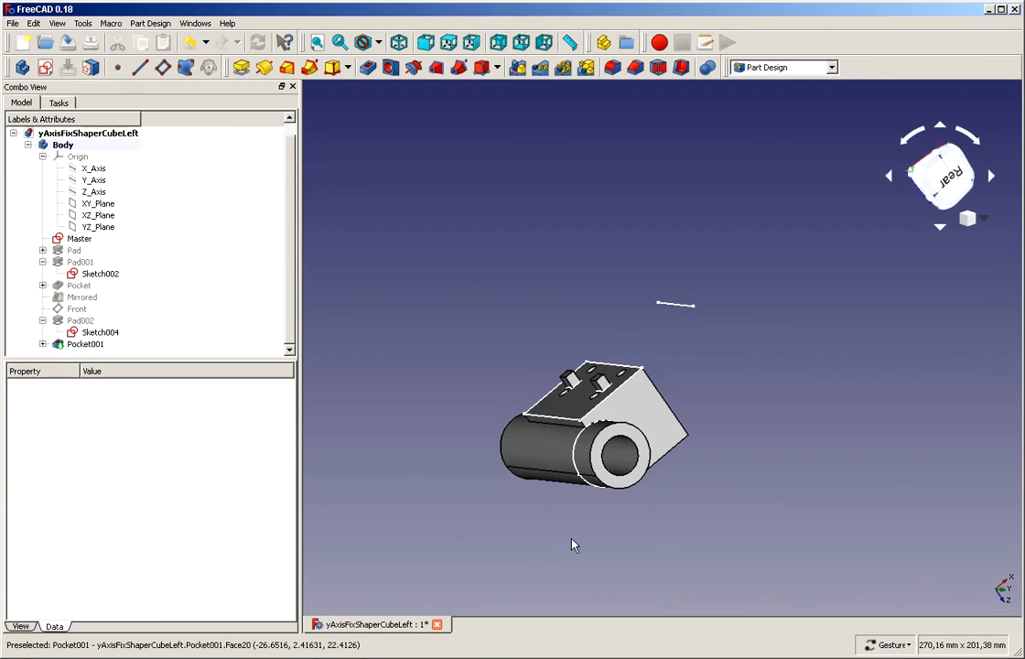
pyautogui.moveTo(751, 377); pyautogui.dragTo(412, 371)
pyautogui.click(81, 159)
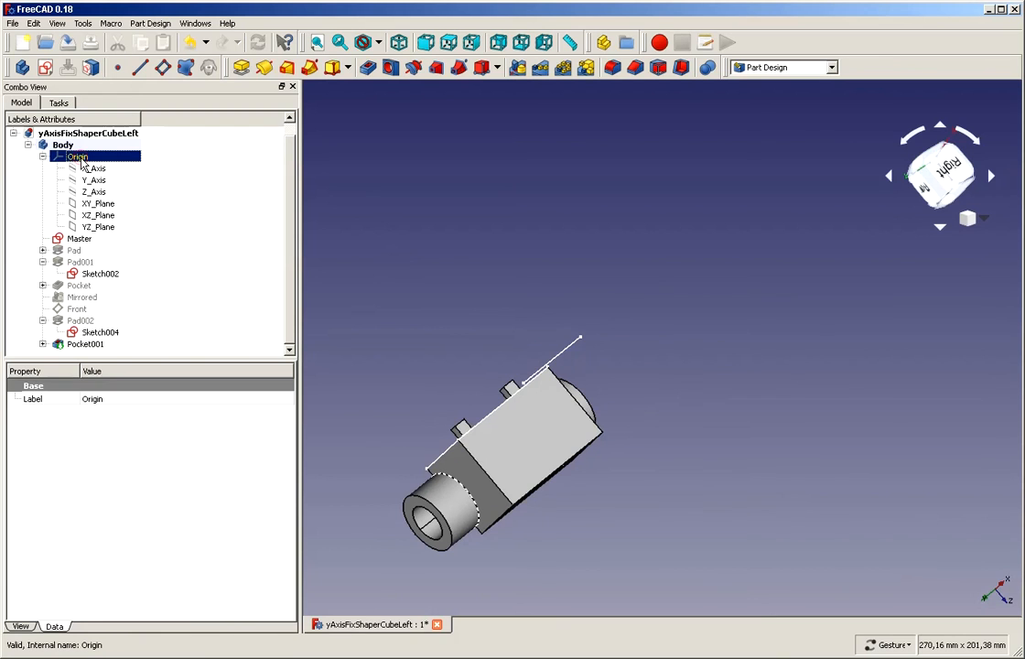
pyautogui.press('space')
pyautogui.click(769, 457)
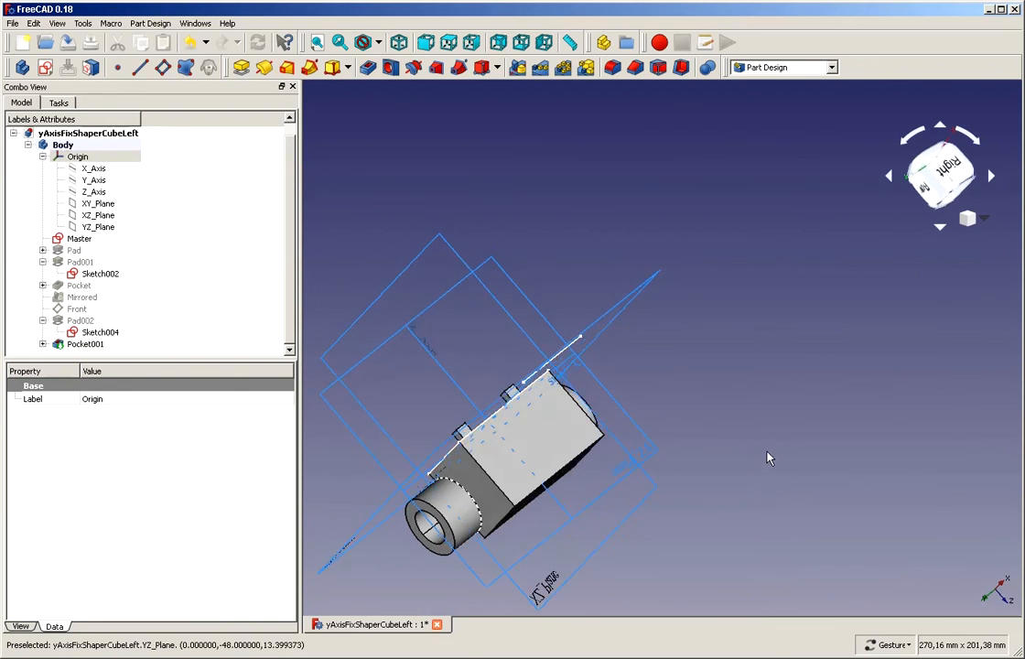
pyautogui.moveTo(769, 458); pyautogui.dragTo(762, 435)
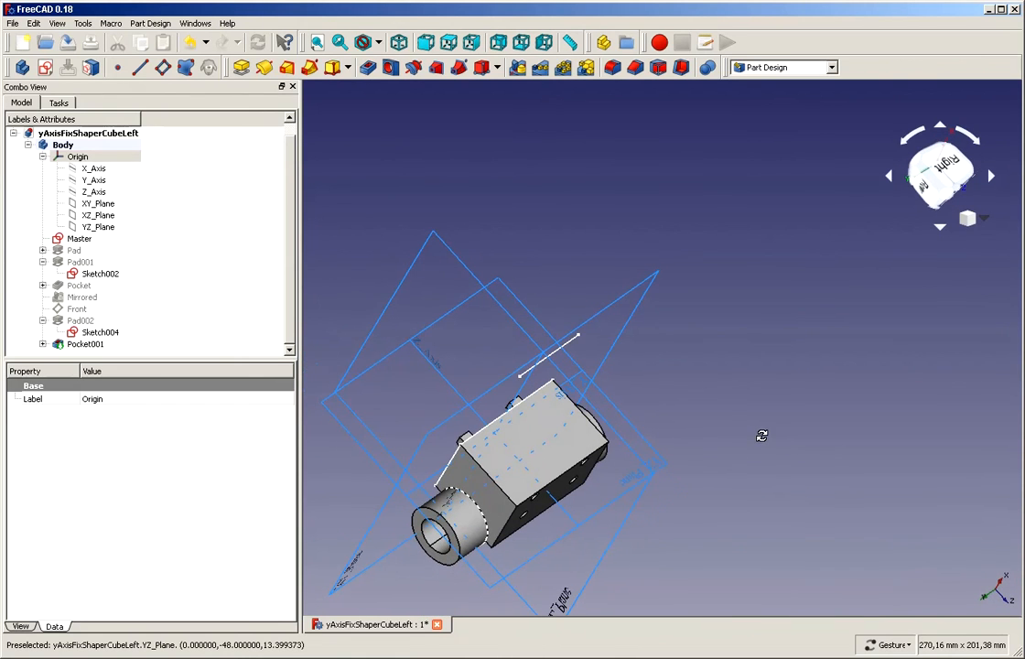
pyautogui.click(542, 559)
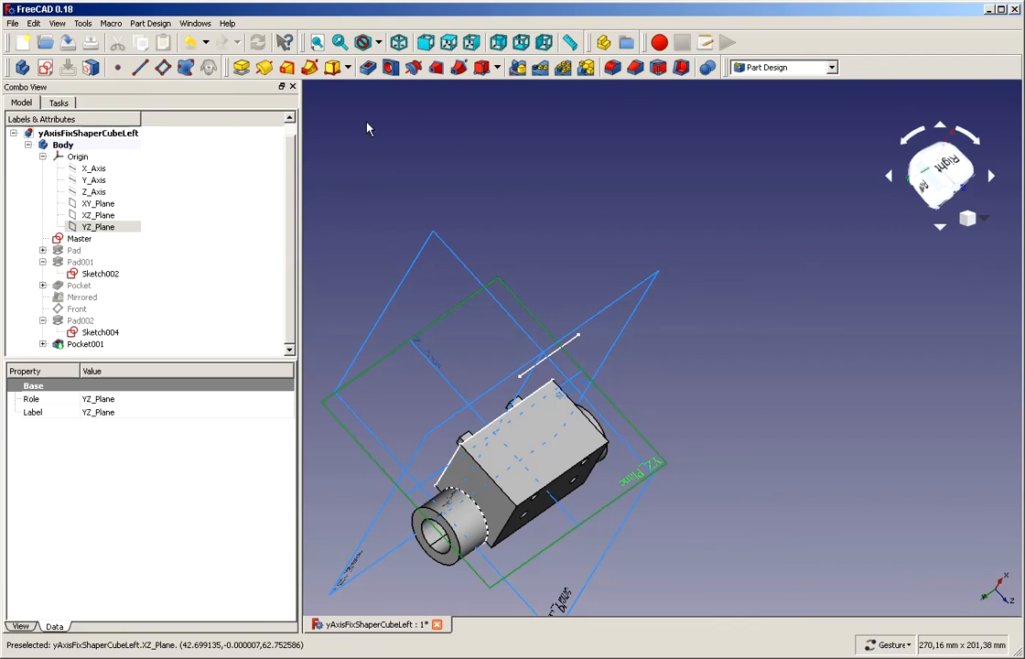
pyautogui.click(45, 67)
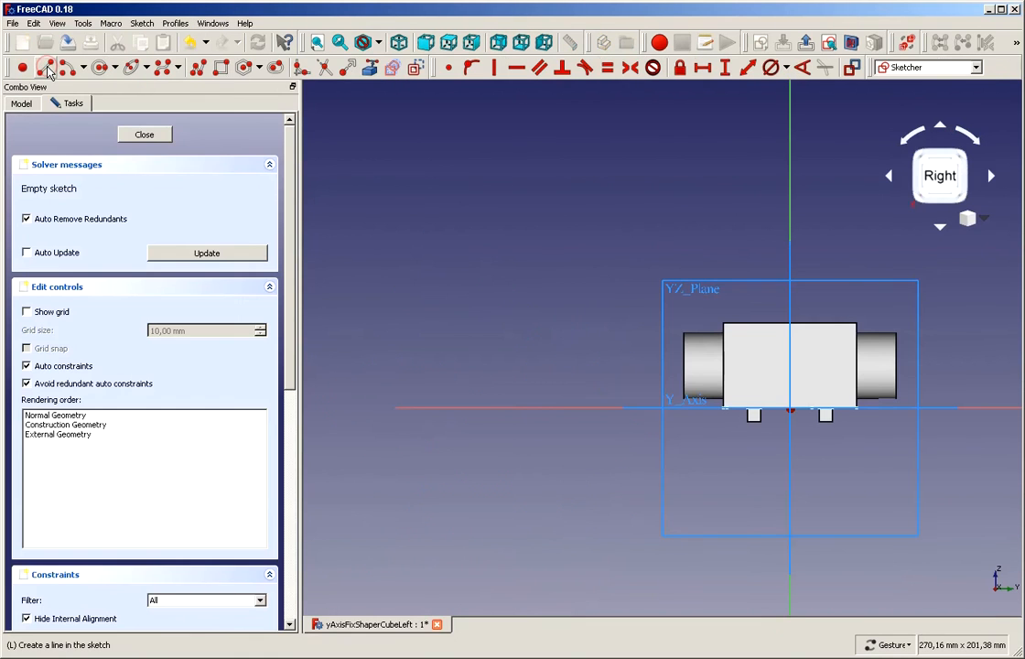
# Sketch one small circle on each protruding cylinder end, with centres about 33 mm either side of the vertical axis
pyautogui.scroll(2, 988, 293)
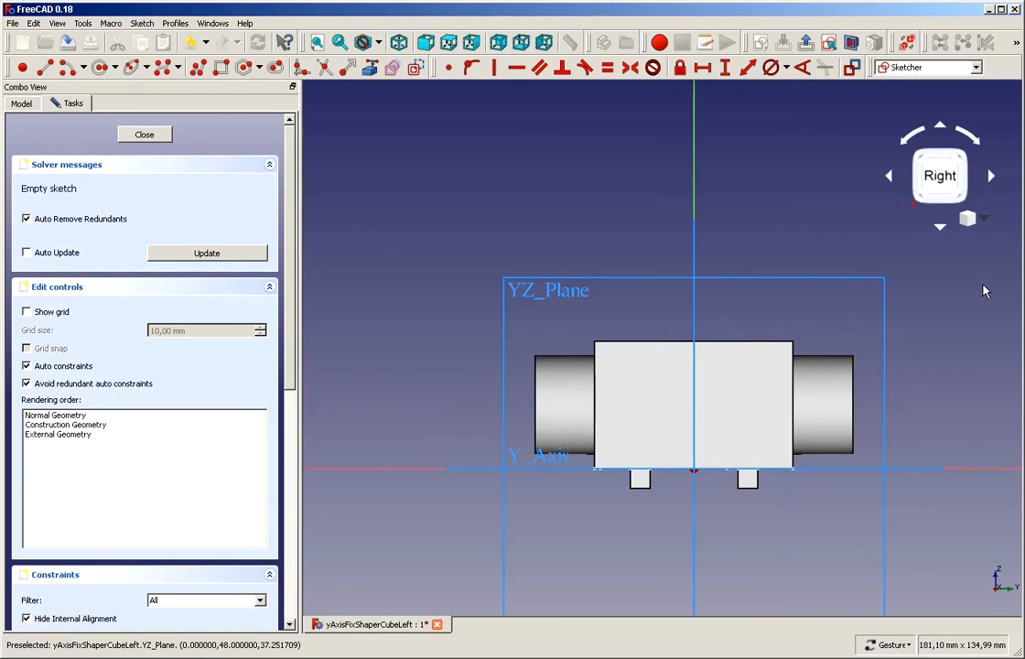
pyautogui.scroll(2, 984, 291)
pyautogui.scroll(-2, 970, 300)
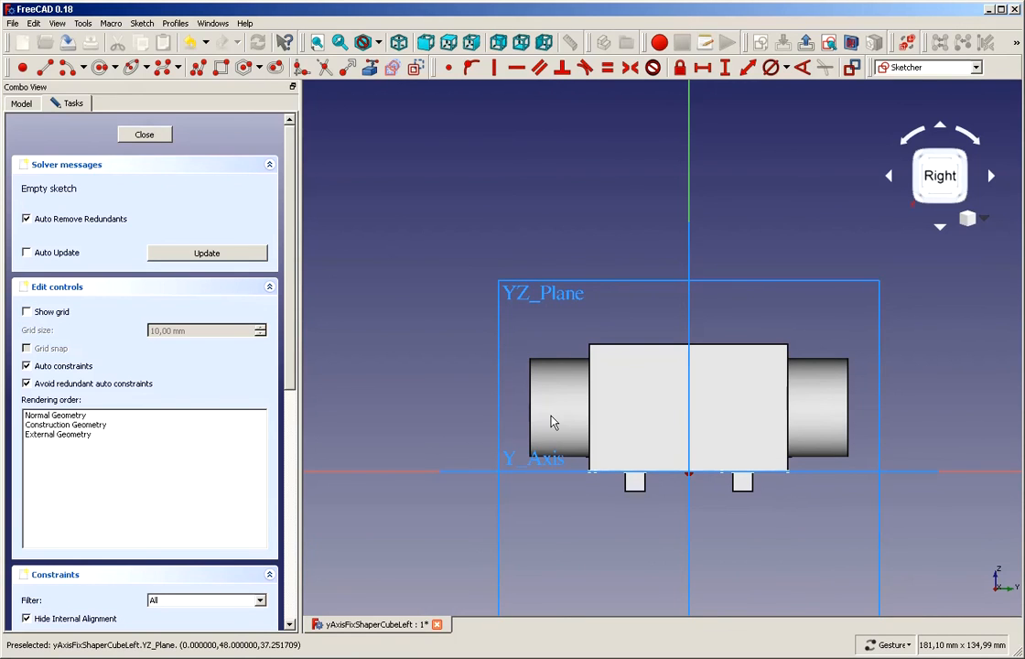
pyautogui.click(99, 66)
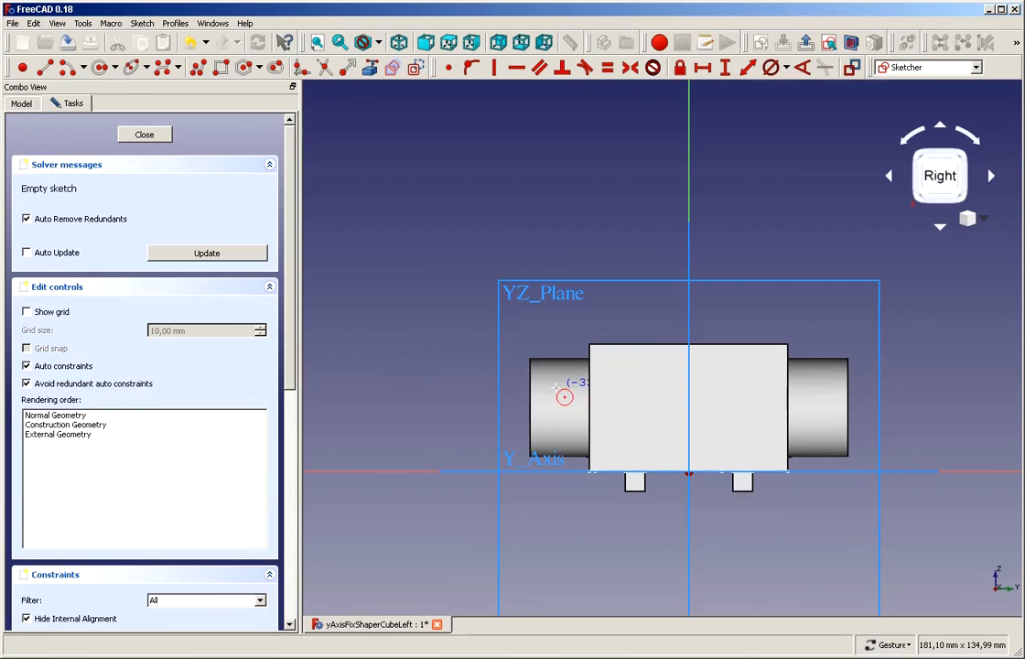
pyautogui.click(557, 389)
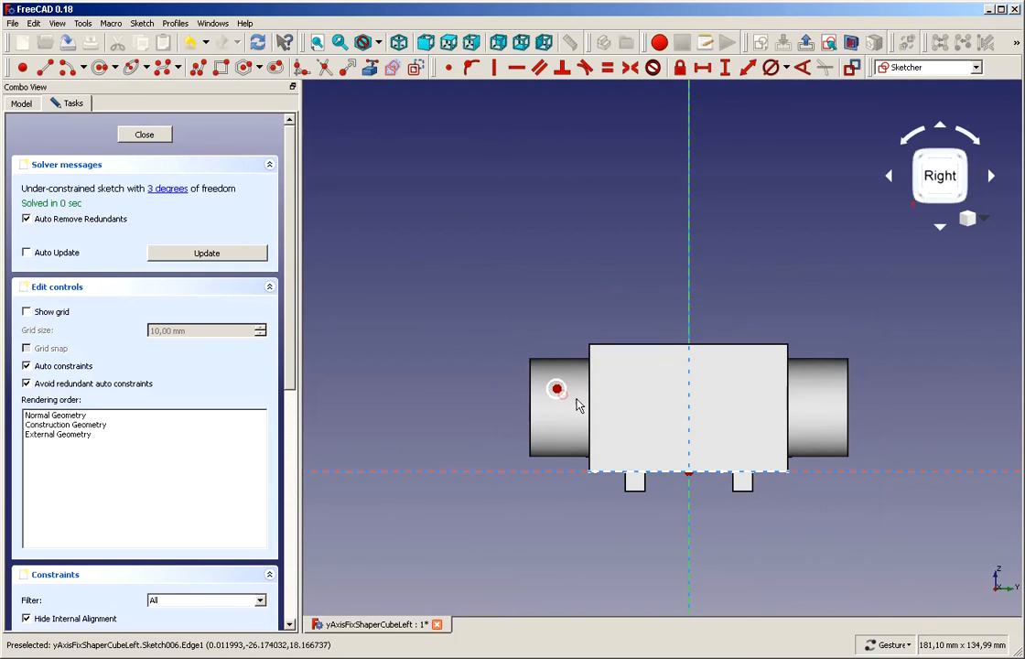
pyautogui.click(818, 384)
pyautogui.click(830, 384)
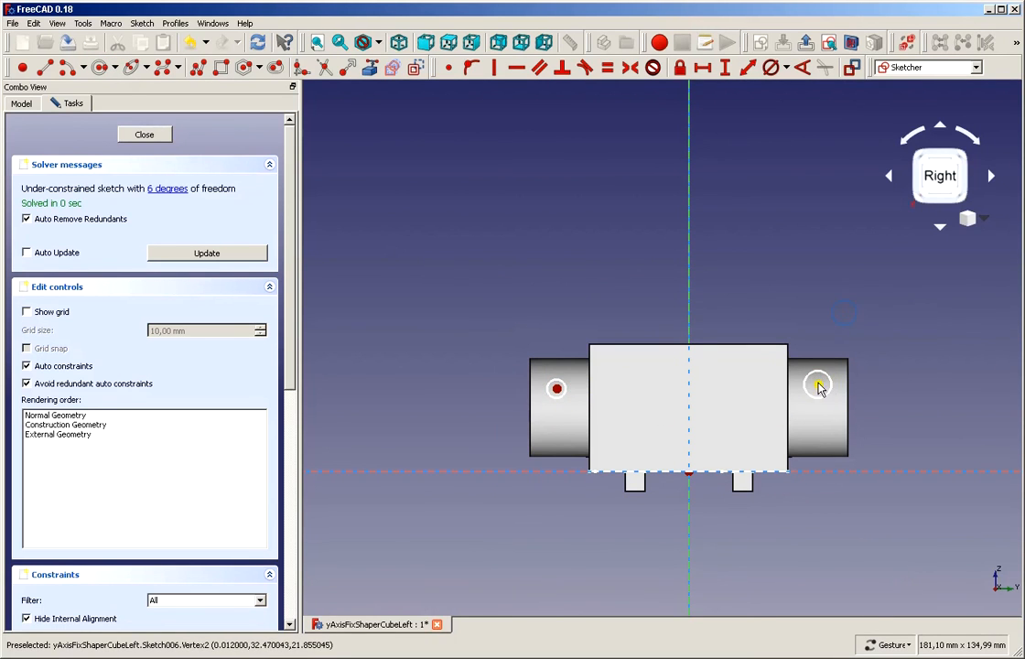
# Move both circle centres down to the mid-height of their cylinder ends and close the sketch
pyautogui.moveTo(818, 385); pyautogui.dragTo(818, 405)
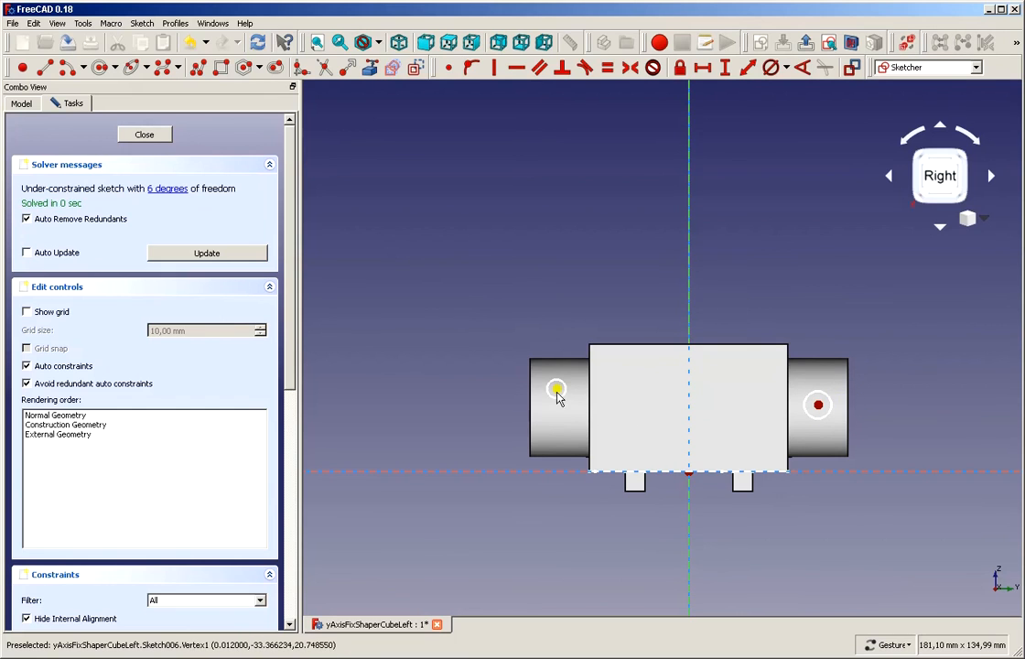
pyautogui.moveTo(556, 396); pyautogui.dragTo(559, 405)
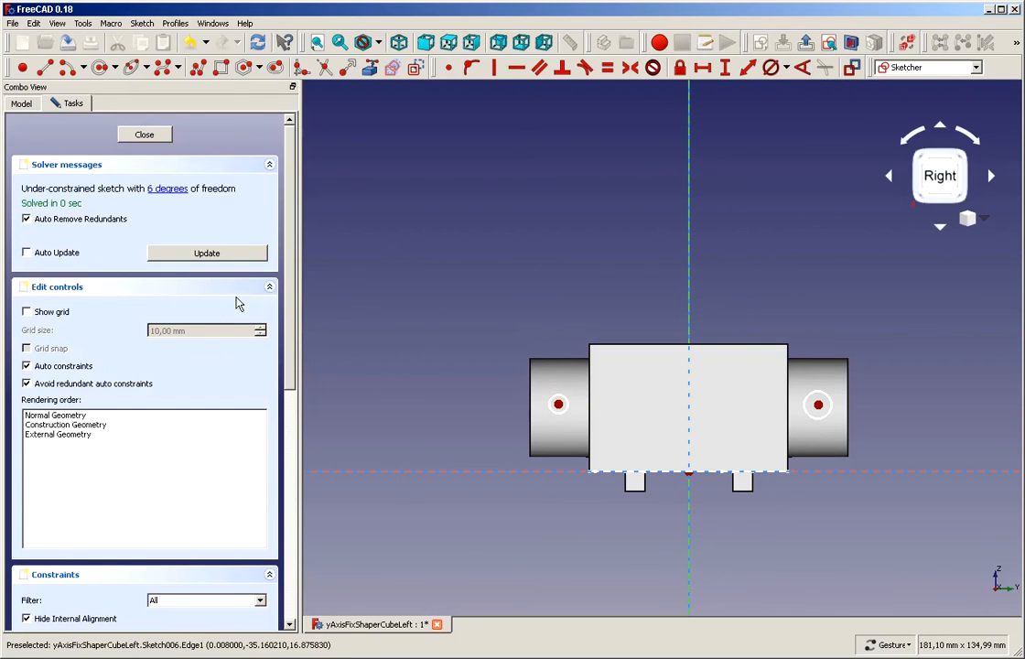
pyautogui.click(145, 135)
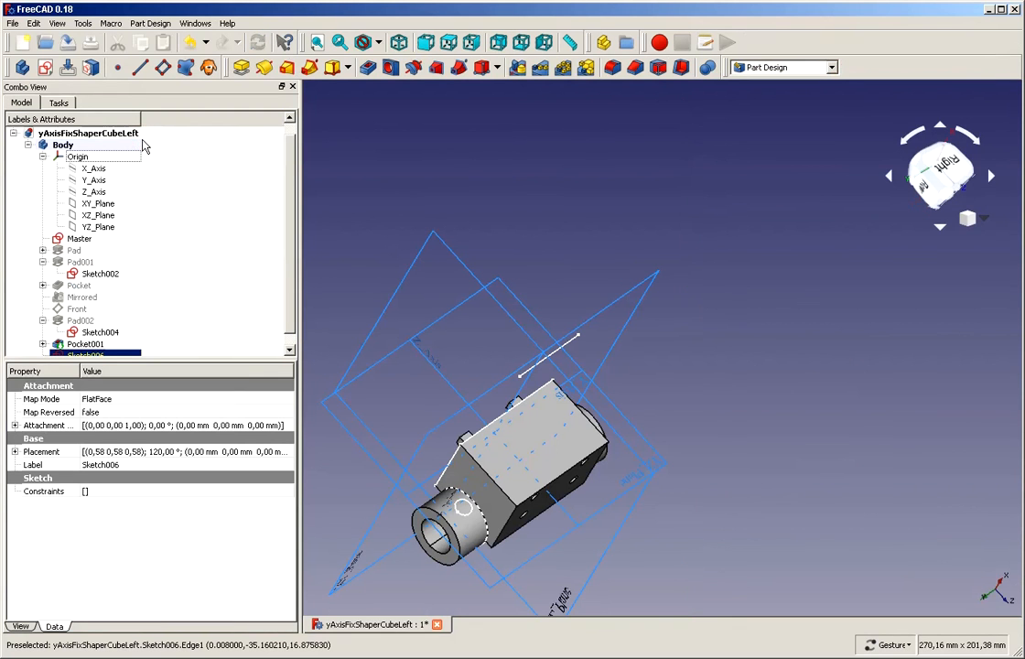
# Pocket the two-circle sketch with the Dimension type and a length of 11 mm, checking that it reaches the bore
pyautogui.click(368, 69)
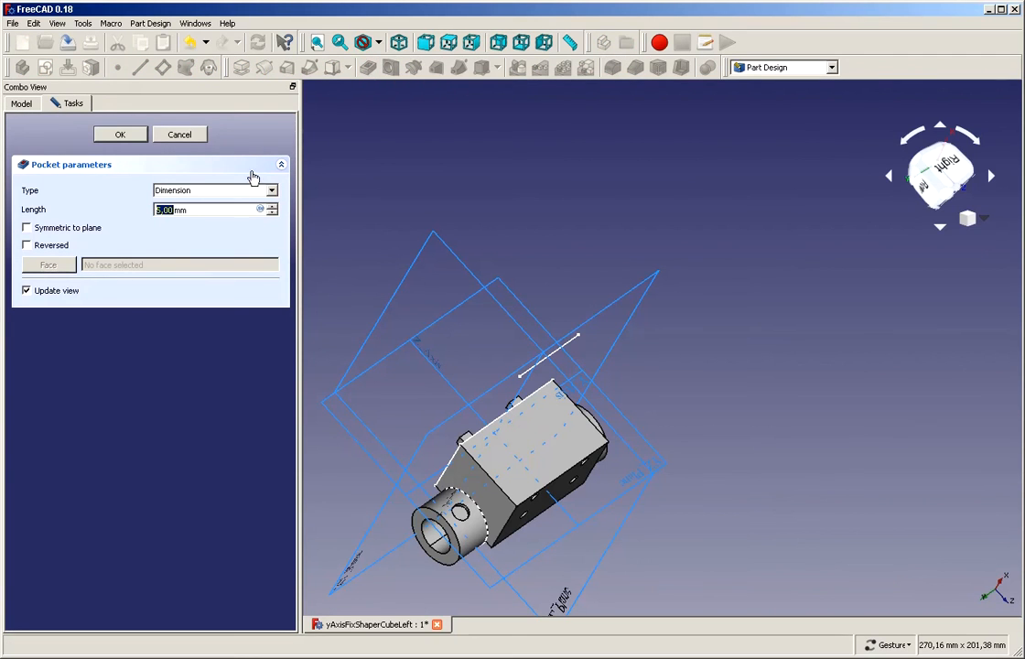
pyautogui.click(274, 207)
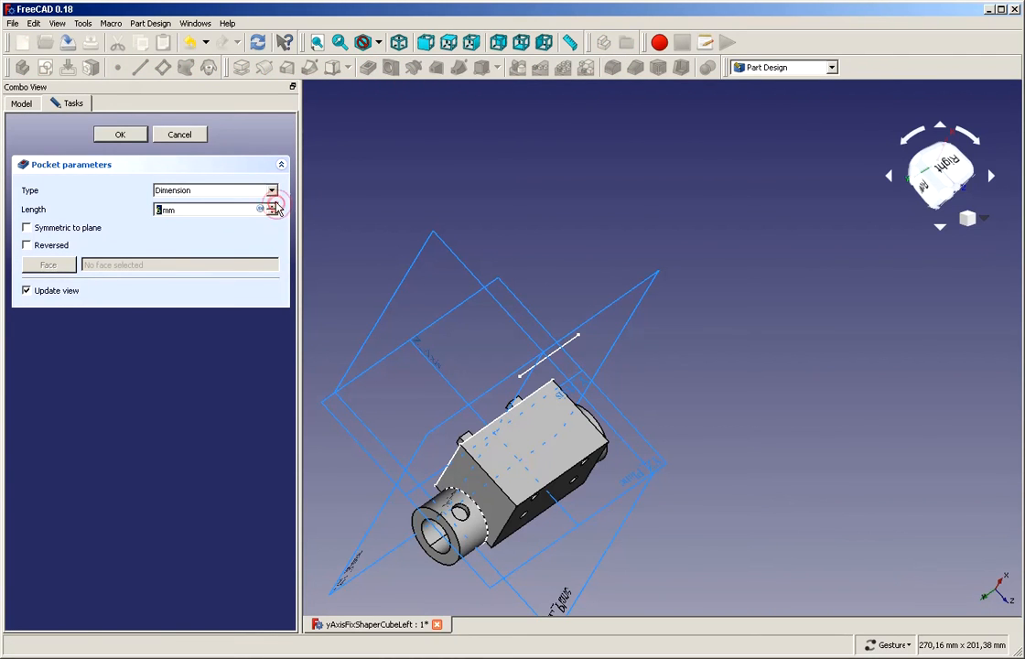
pyautogui.scroll(4, 661, 394)
pyautogui.scroll(-4, 660, 394)
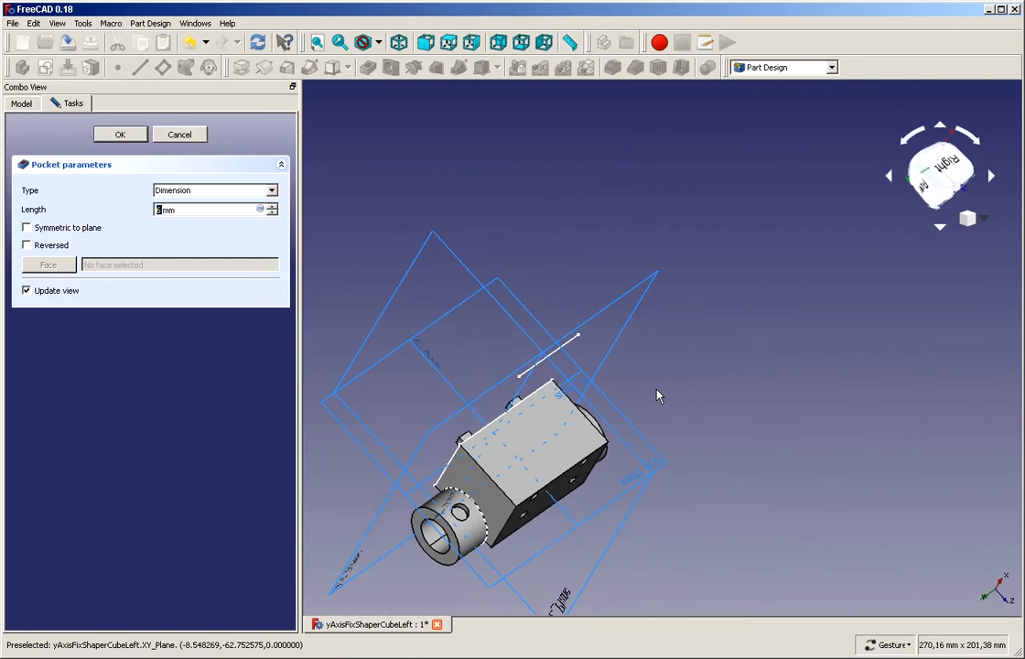
pyautogui.scroll(2, 414, 591)
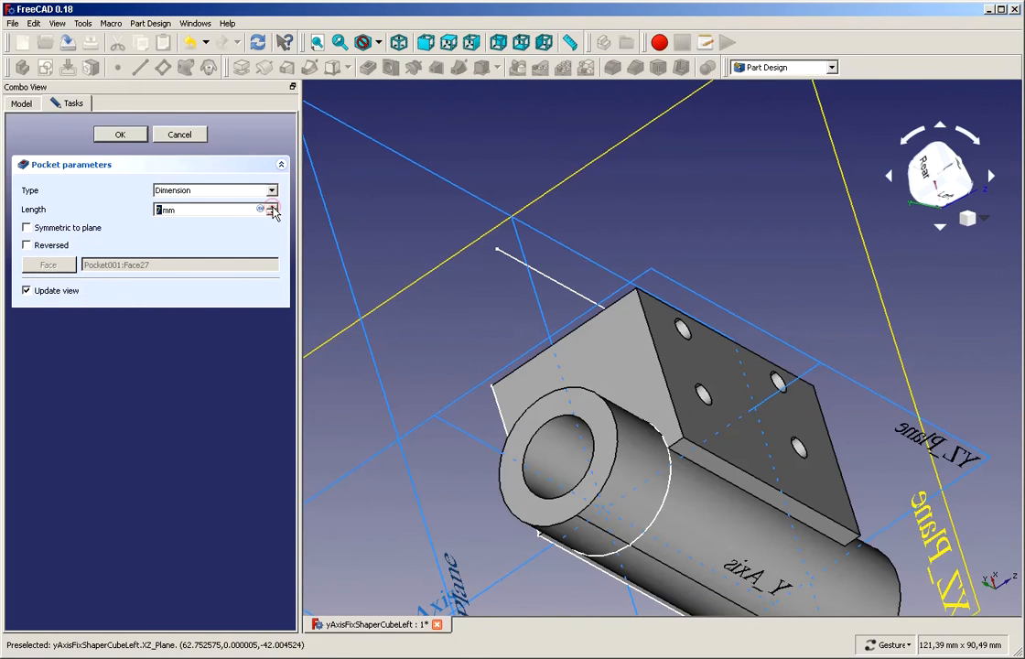
pyautogui.click(273, 208)
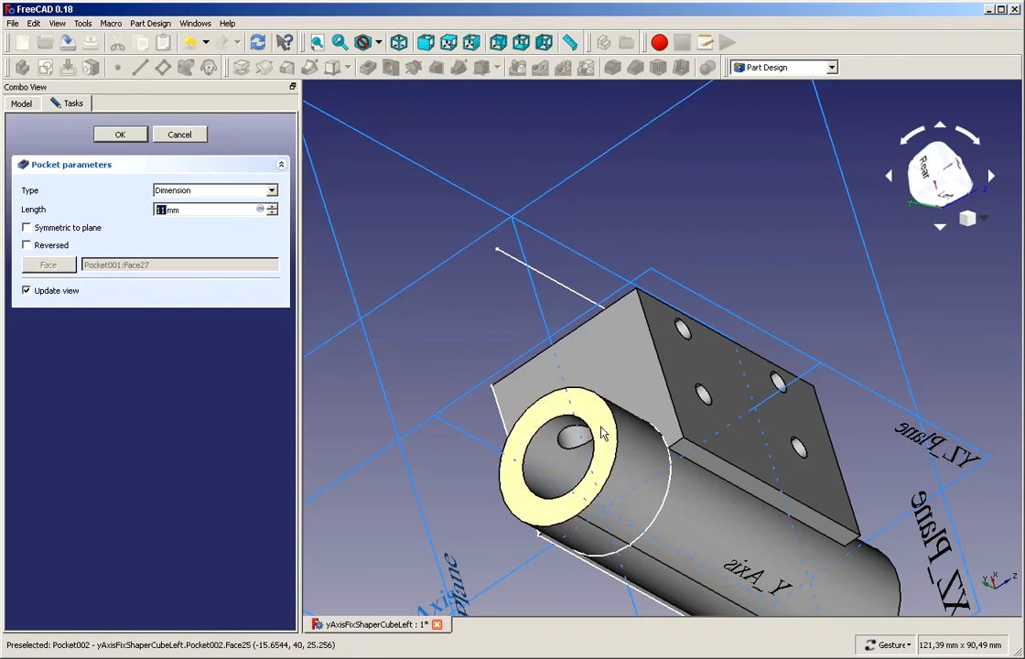
pyautogui.moveTo(714, 223); pyautogui.dragTo(705, 438)
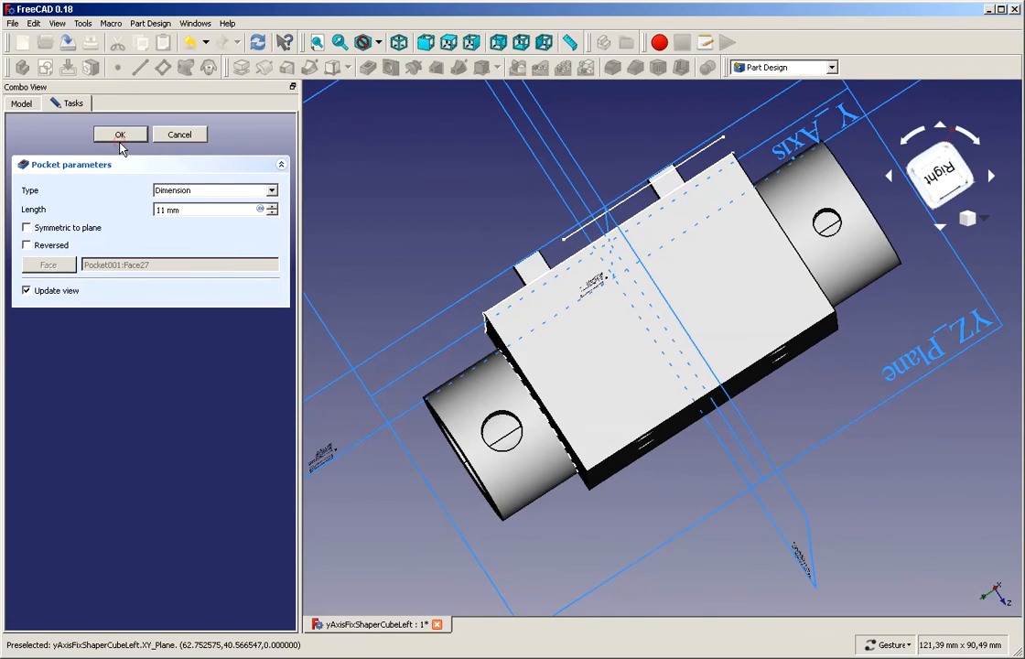
pyautogui.click(120, 137)
pyautogui.scroll(-1, 180, 284)
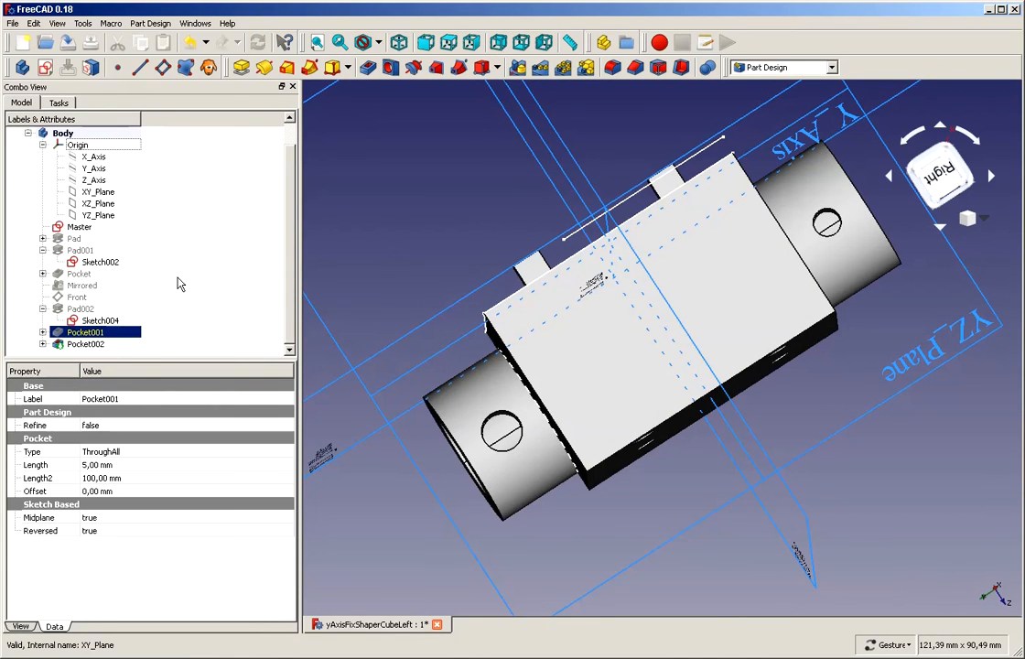
pyautogui.click(87, 344)
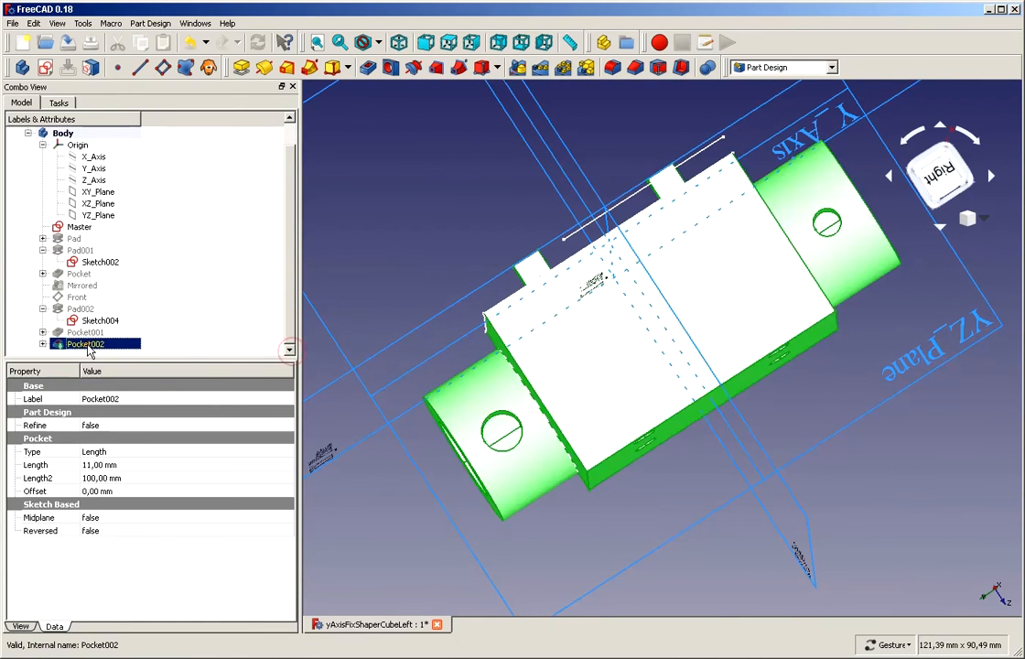
pyautogui.doubleClick(87, 345)
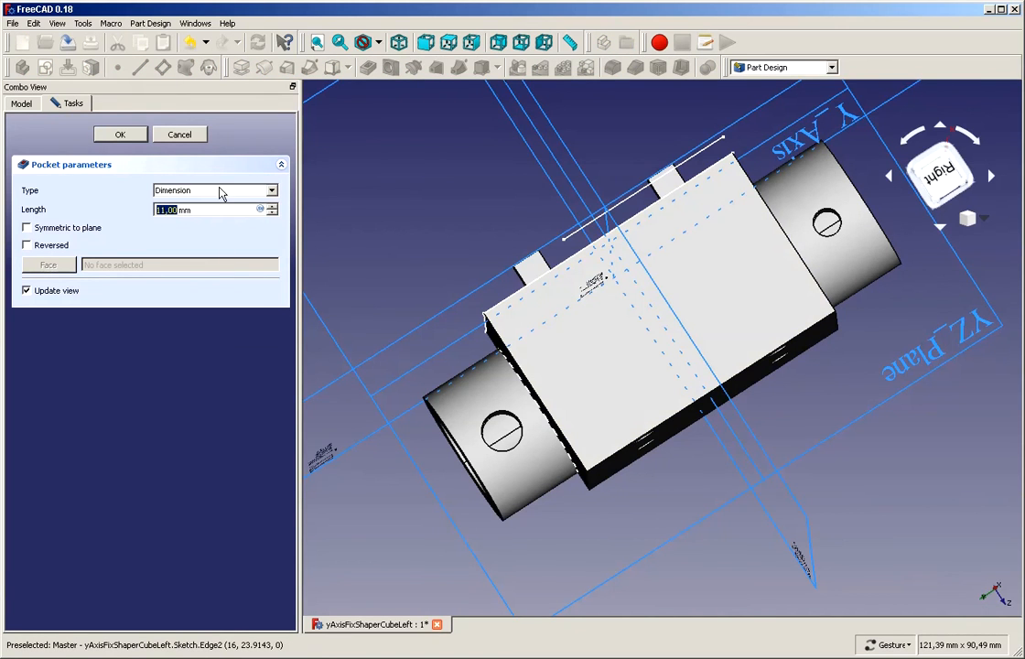
pyautogui.click(183, 134)
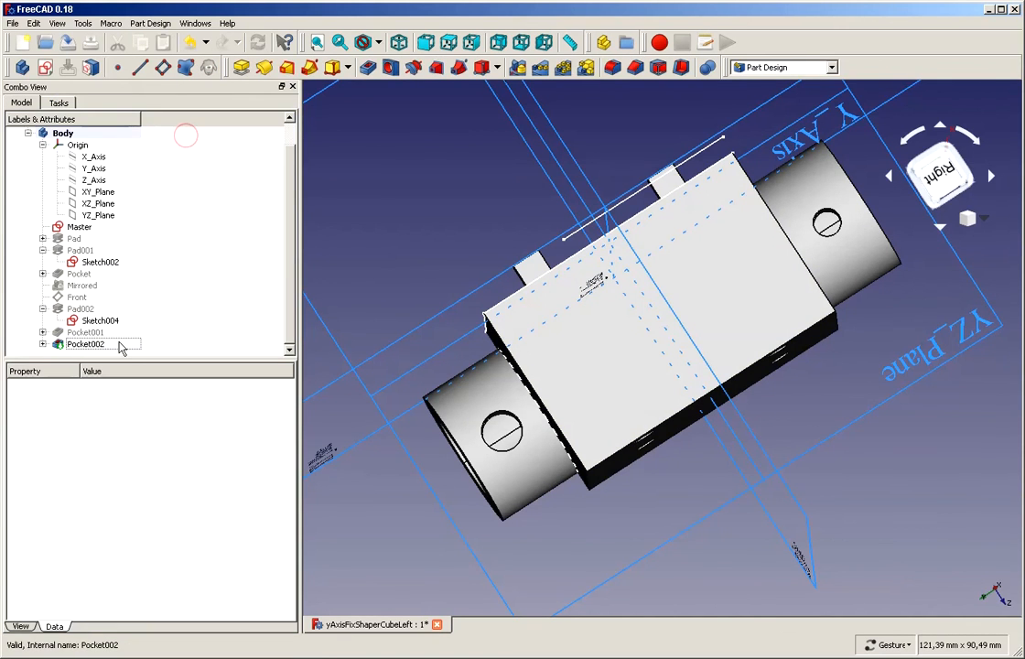
# Reopen Sketch006 under Pocket002 for editing and make the Pocket002 solid visible behind it
pyautogui.click(106, 345)
pyautogui.doubleClick(106, 344)
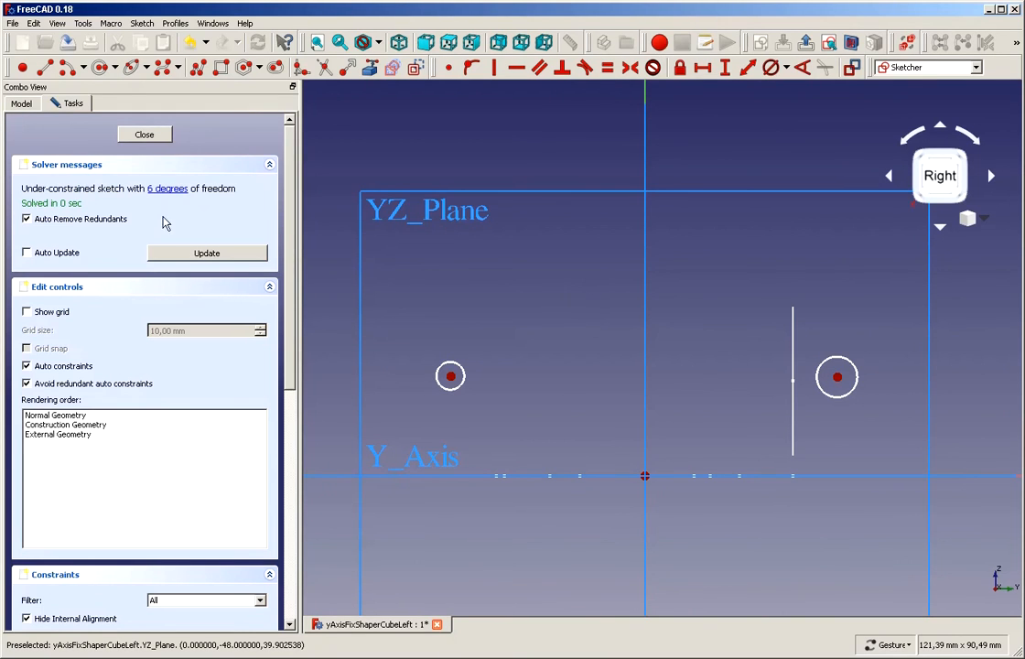
pyautogui.click(22, 103)
pyautogui.click(114, 334)
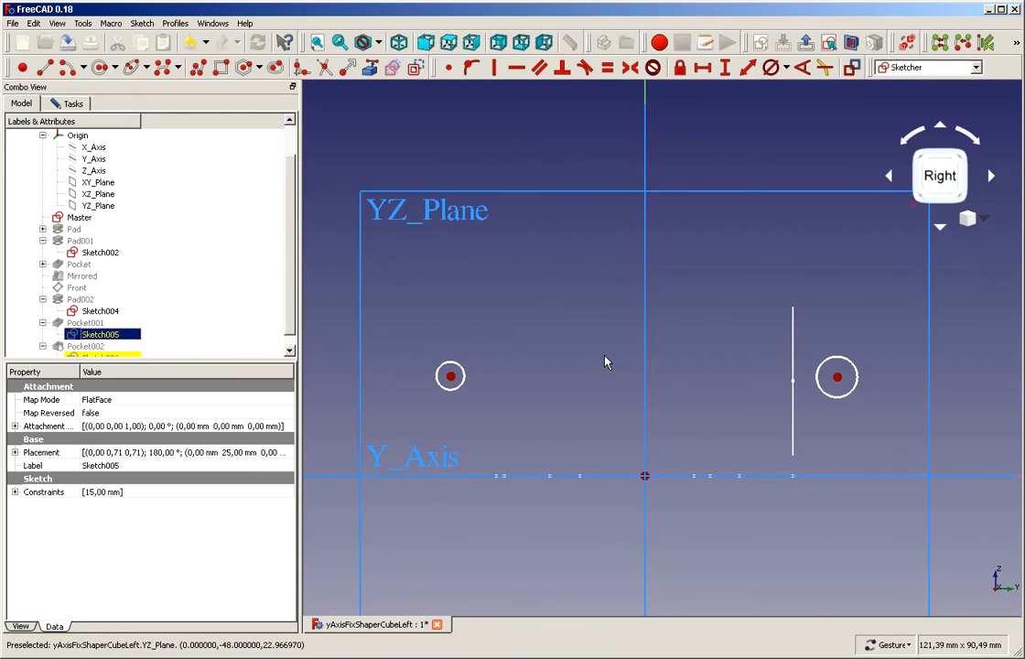
pyautogui.click(290, 354)
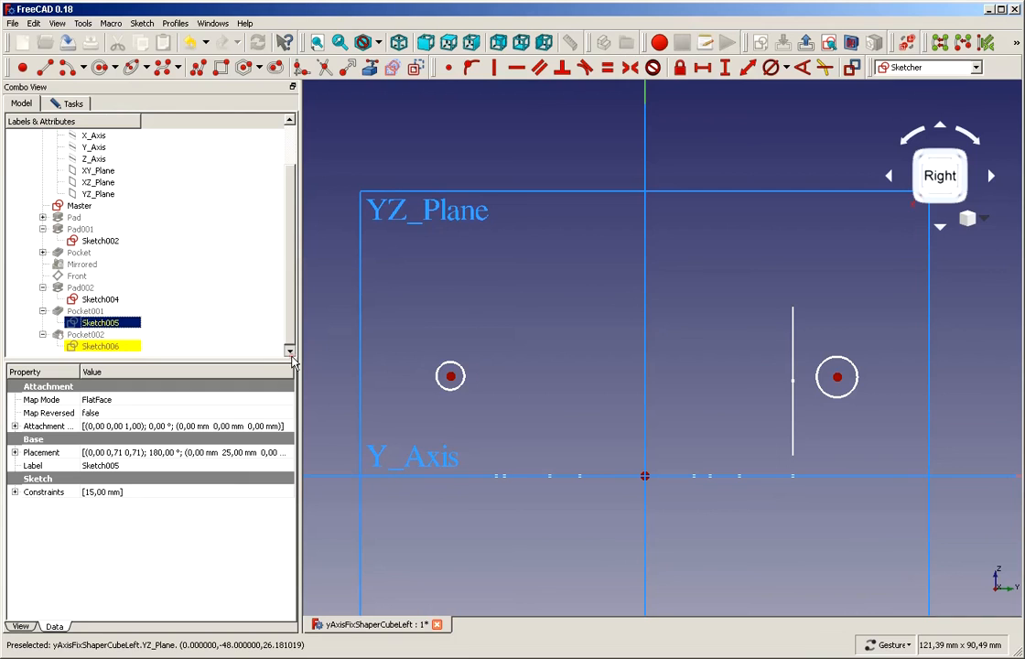
pyautogui.click(88, 336)
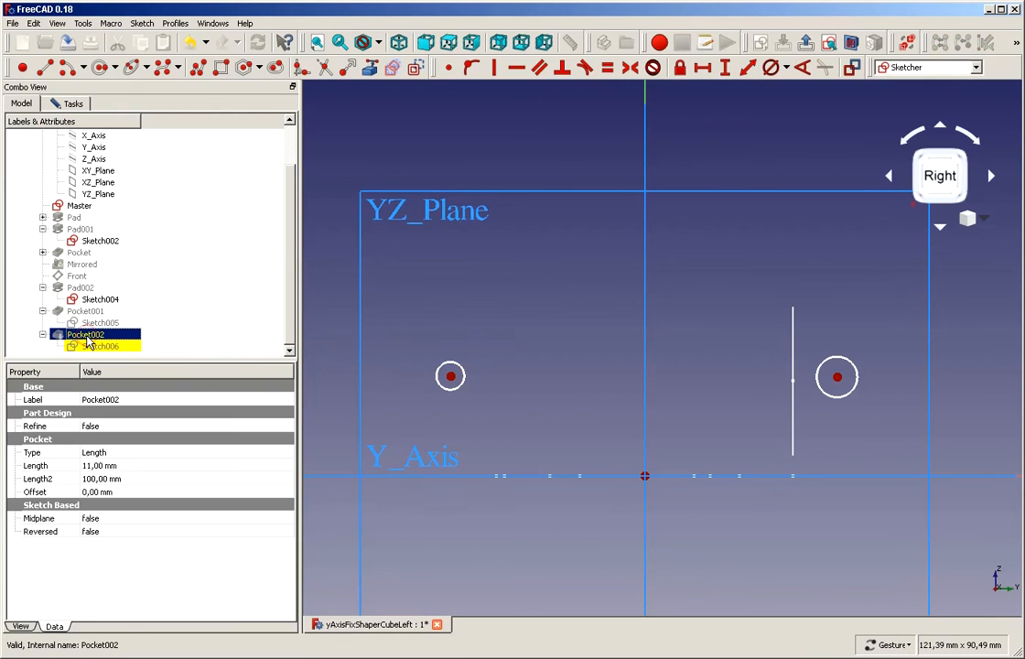
pyautogui.press('space')
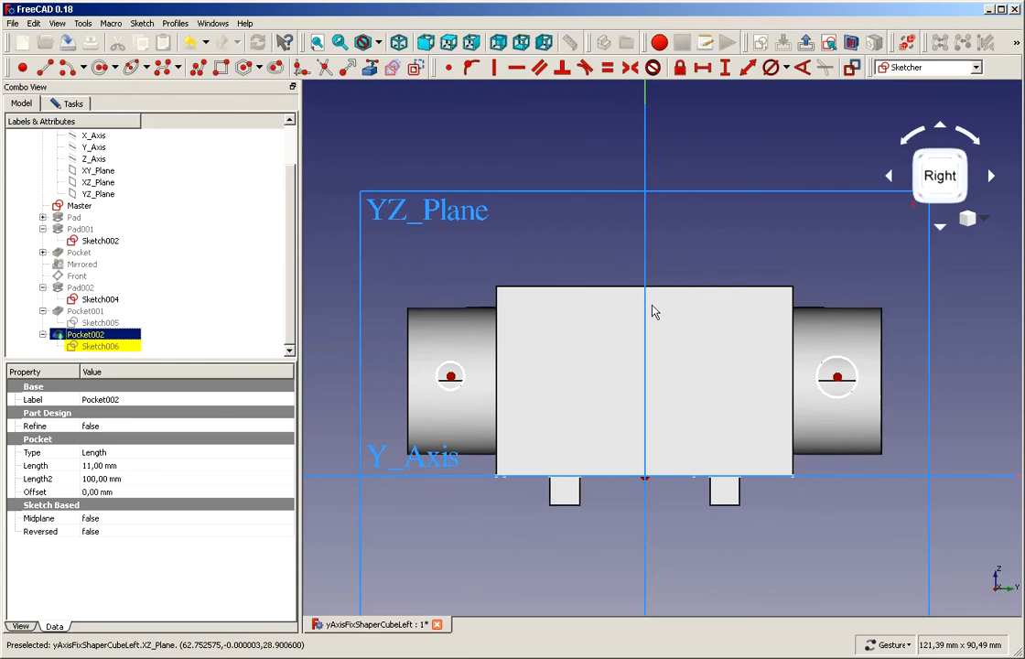
# Constrain both circles to share the same diameter, set to 3.4 mm
pyautogui.click(466, 370)
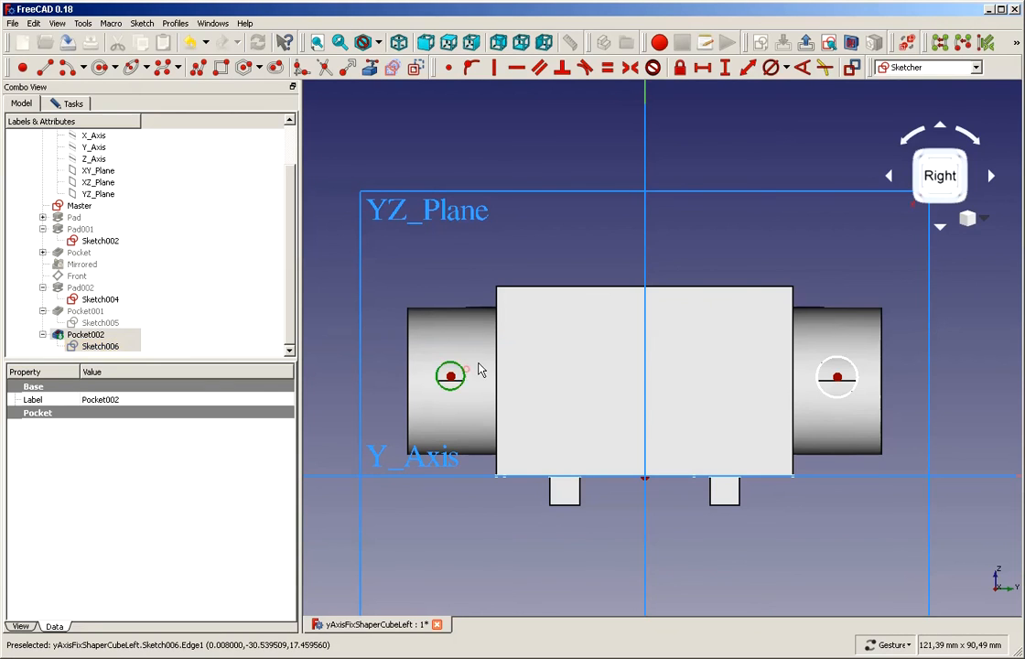
pyautogui.click(849, 367)
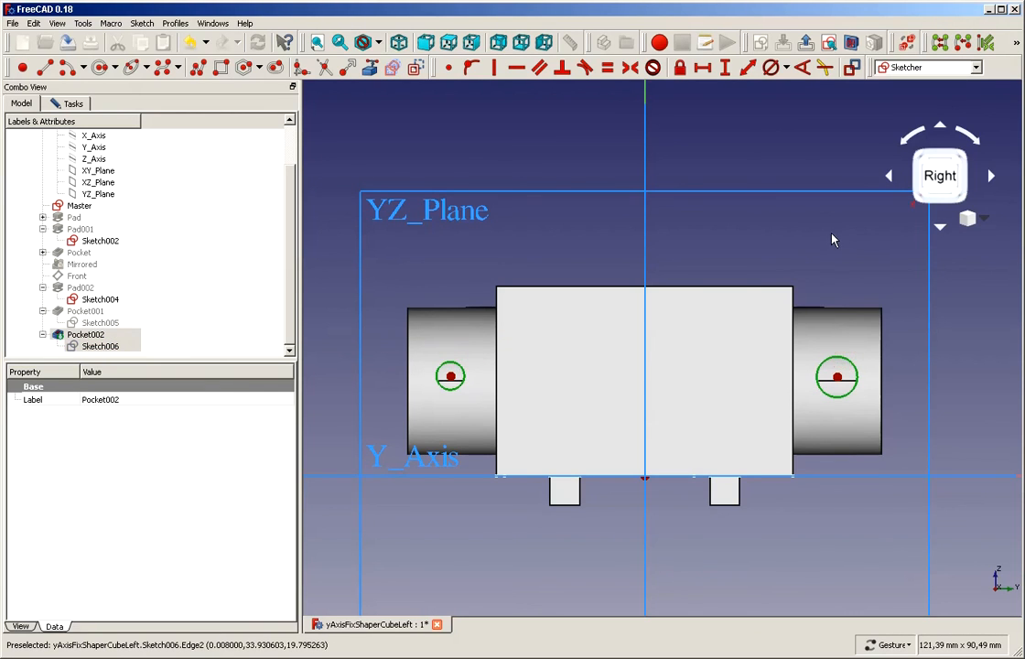
pyautogui.click(773, 68)
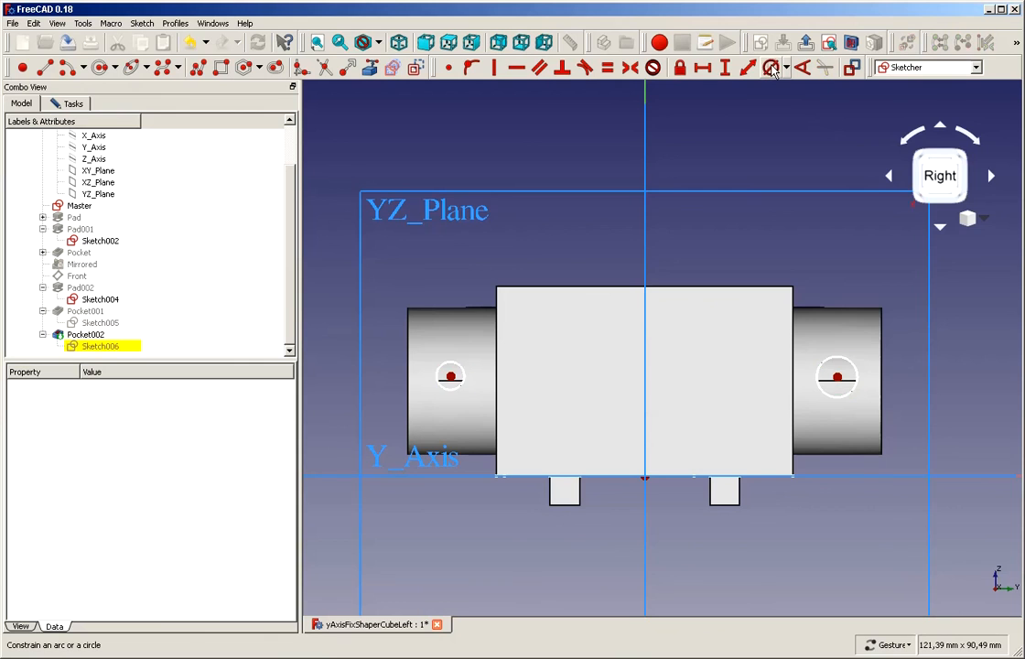
pyautogui.click(464, 380)
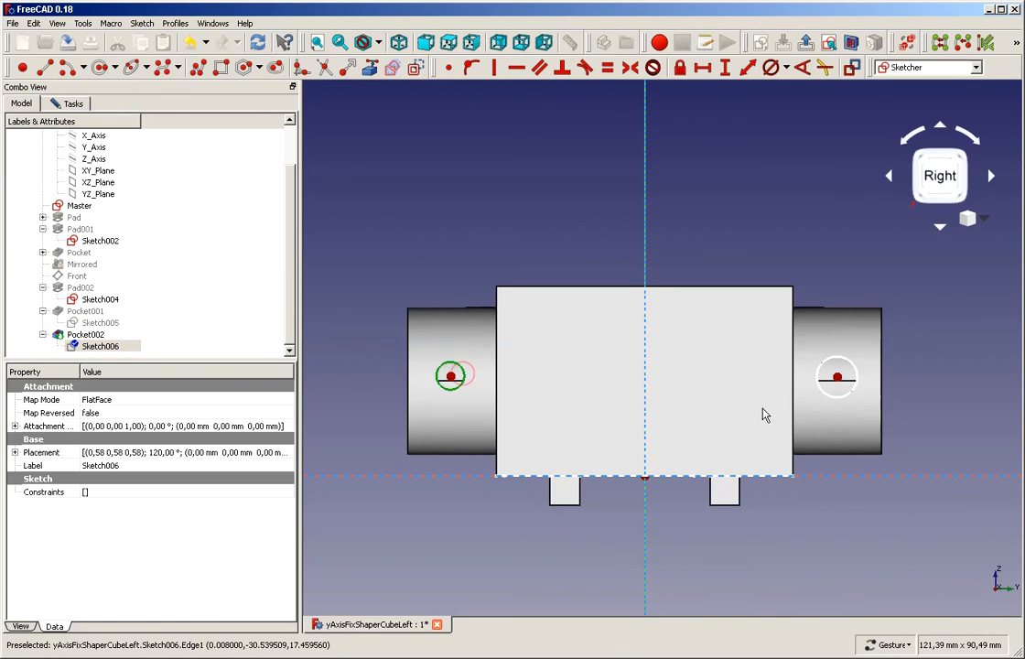
pyautogui.click(830, 400)
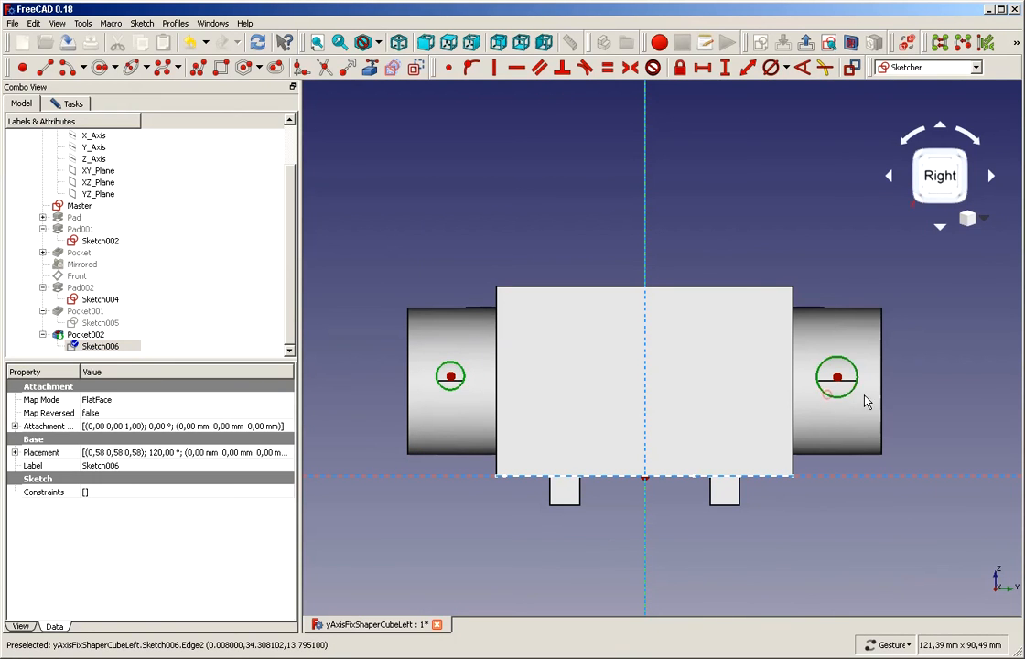
pyautogui.click(771, 69)
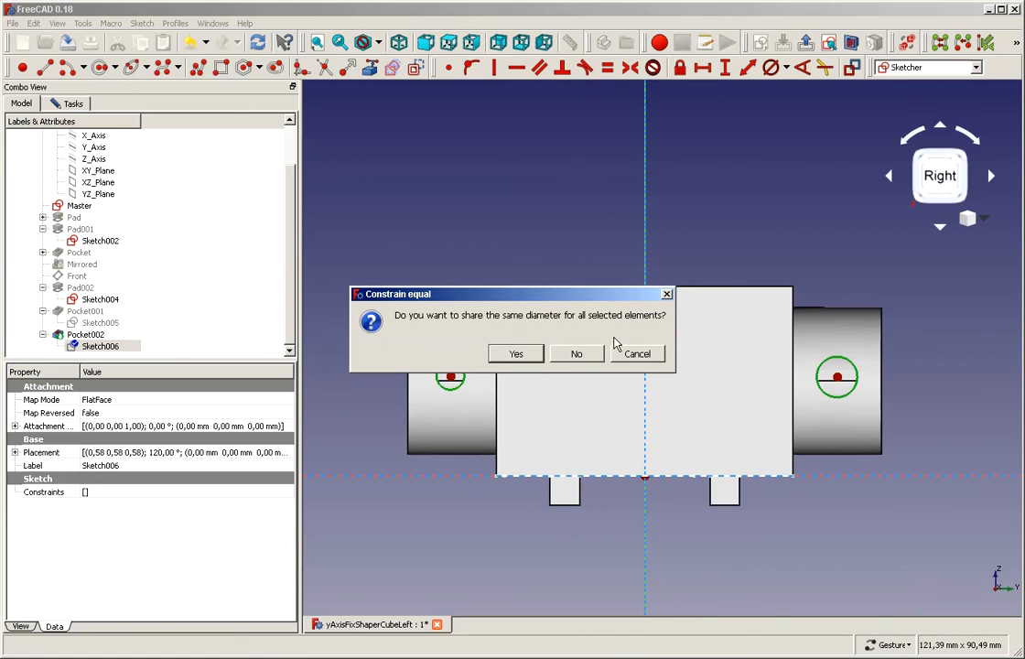
pyautogui.click(517, 355)
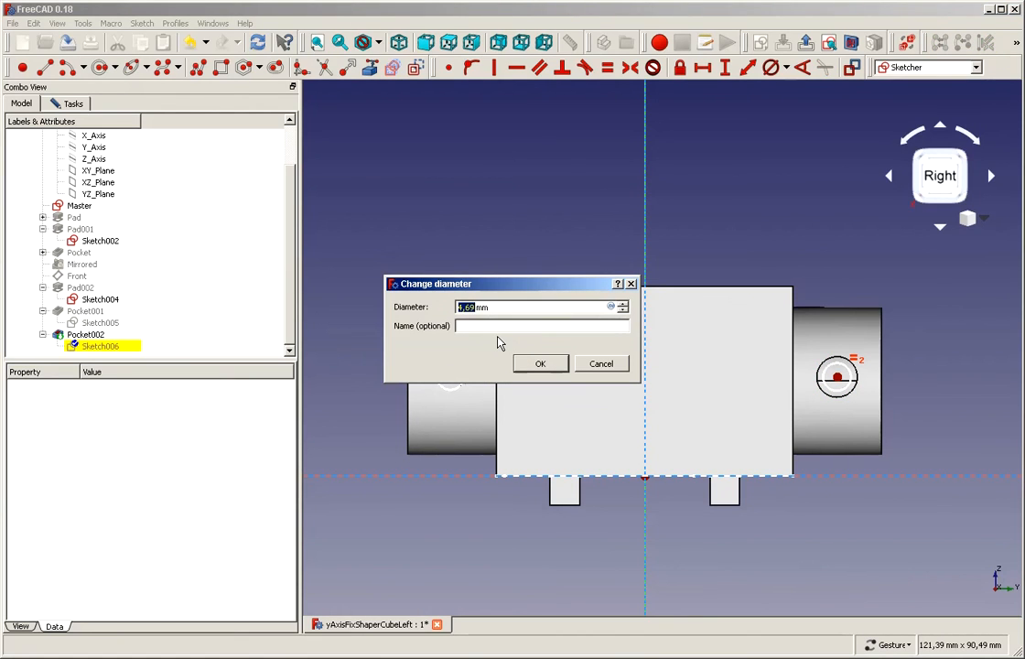
pyautogui.write('3,4')
pyautogui.press('Return')
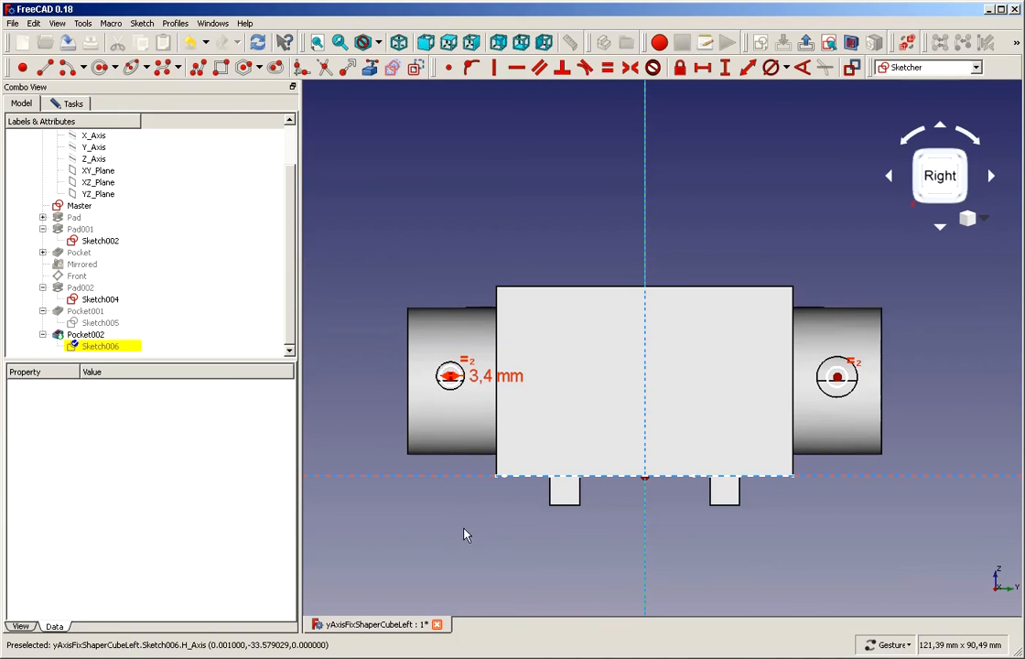
# Reposition the 3.4 mm diameter label above the block and update the model from the sketch
pyautogui.moveTo(486, 377); pyautogui.dragTo(519, 272)
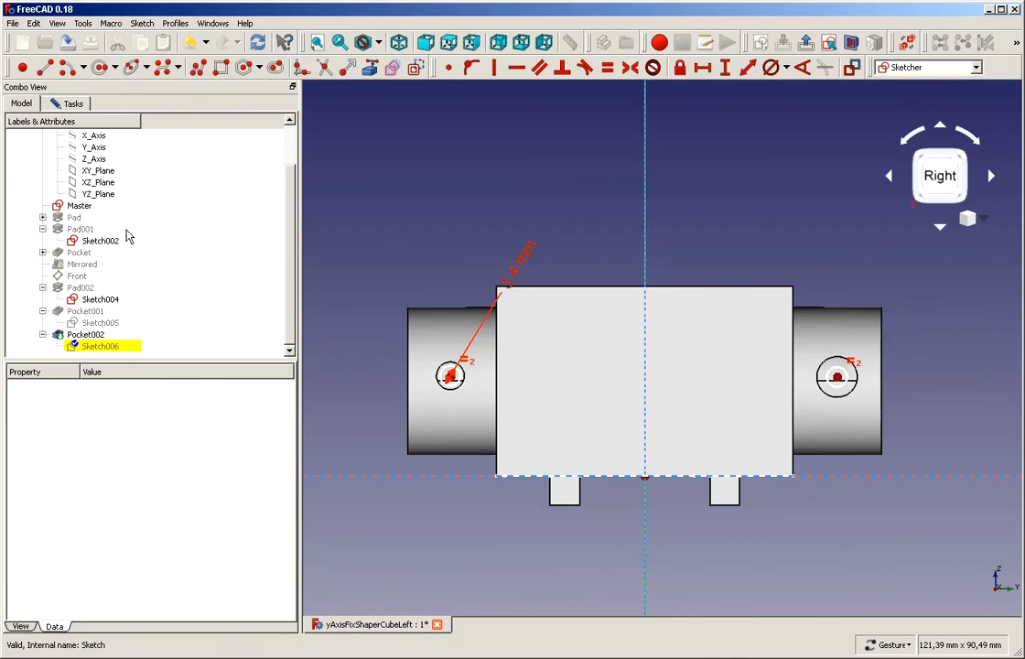
pyautogui.click(77, 104)
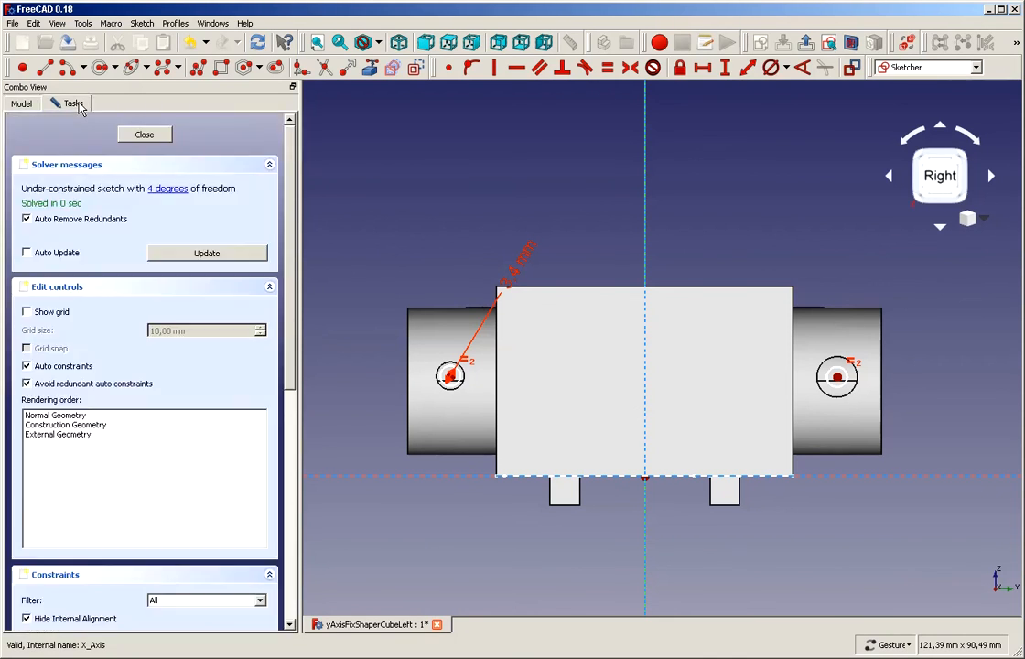
pyautogui.click(194, 255)
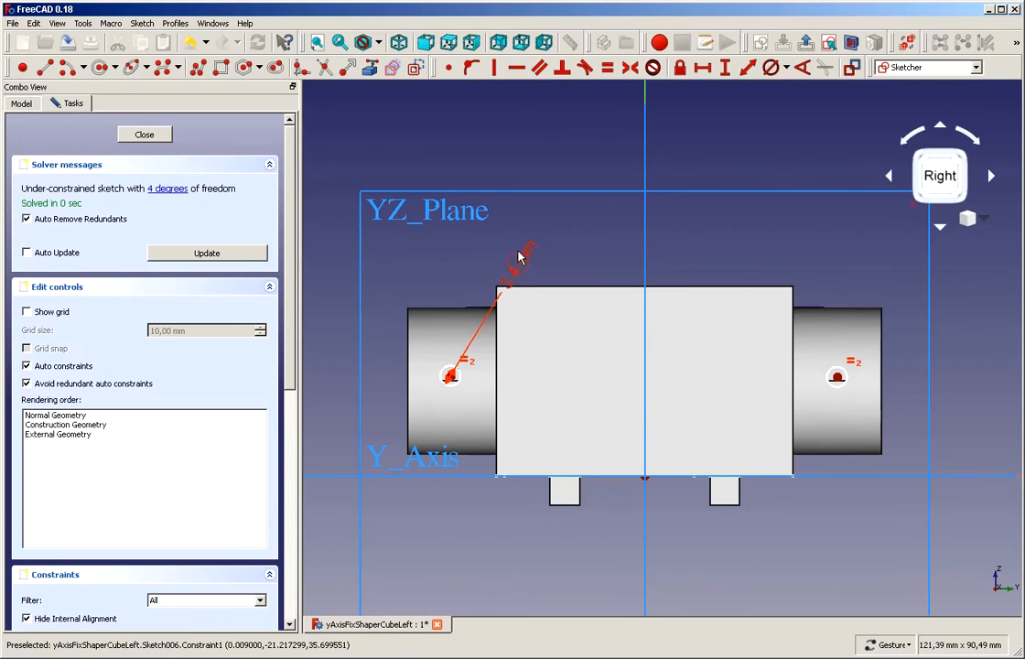
pyautogui.moveTo(518, 258); pyautogui.dragTo(506, 220)
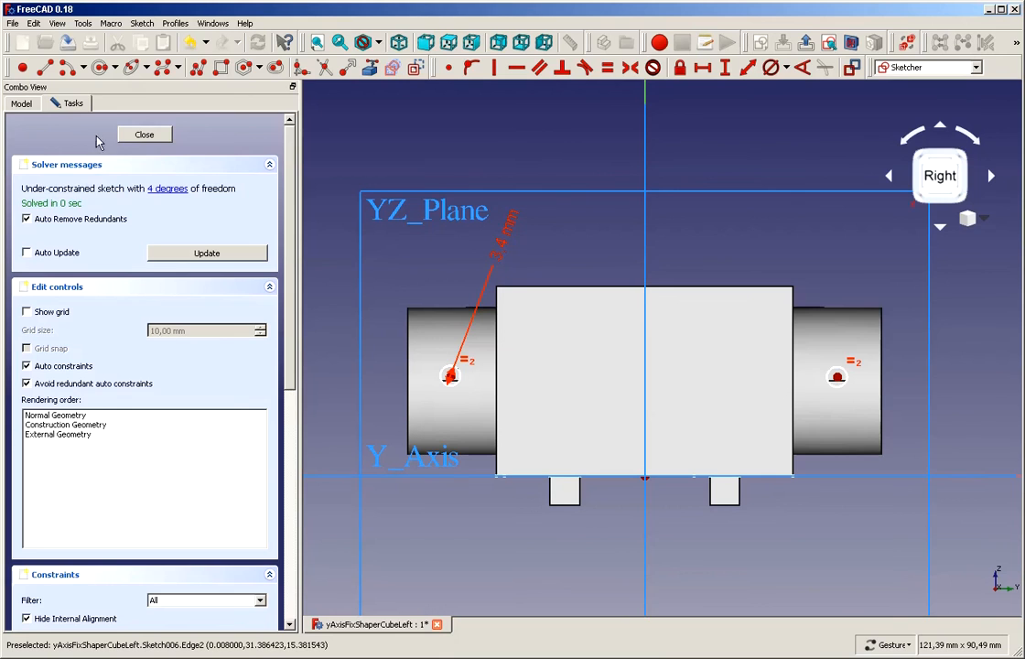
# Hide the Pocket002 solid so that only the sketch geometry of Sketch006 and the other visible sketches remains on display
pyautogui.click(23, 103)
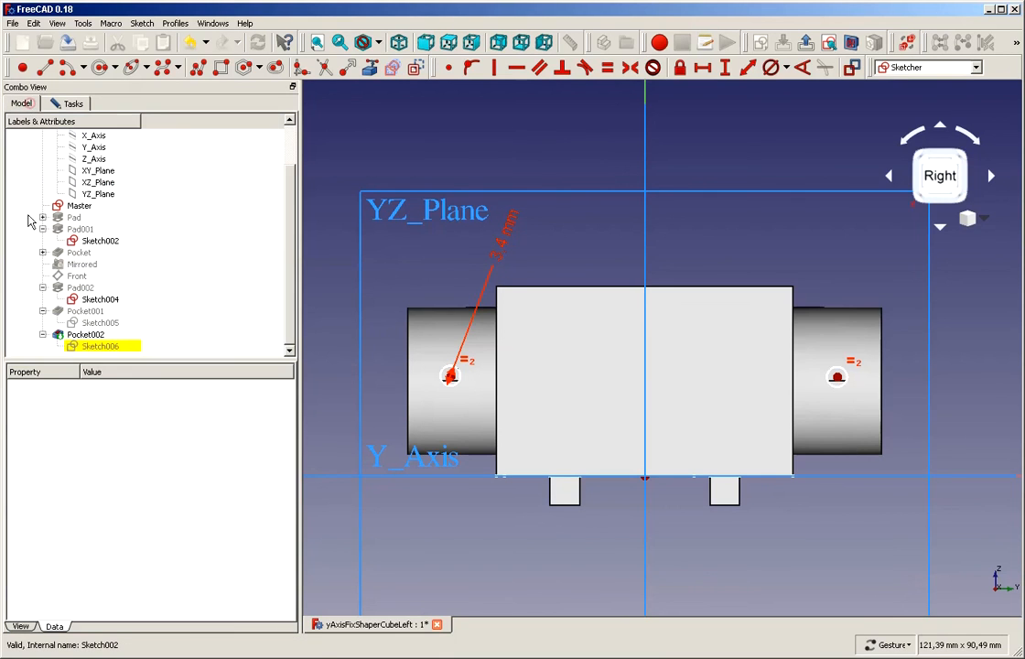
pyautogui.click(93, 343)
pyautogui.press('space')
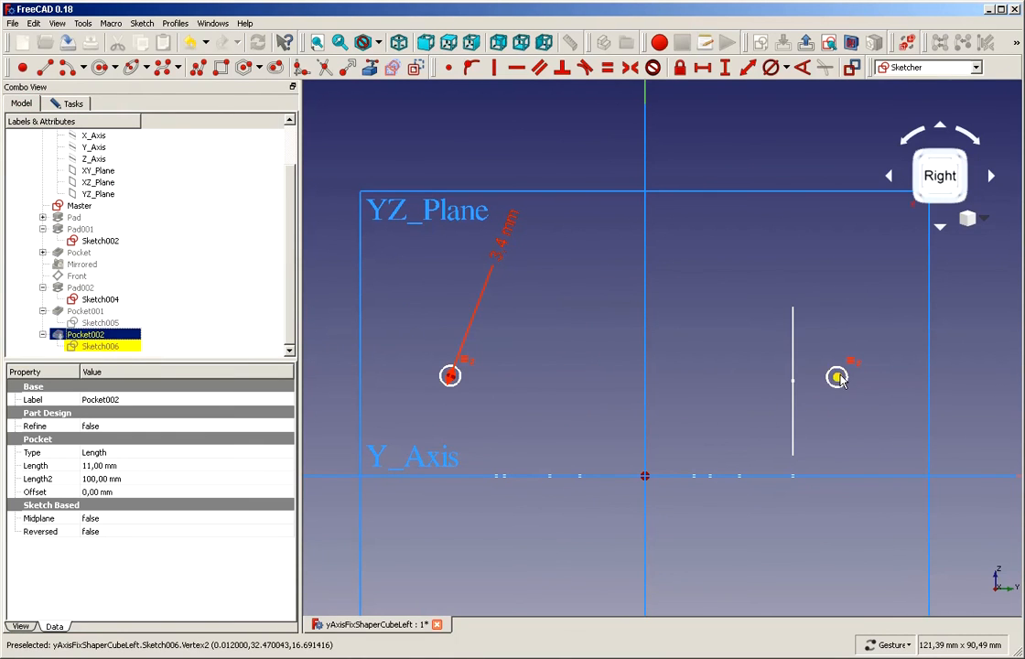
pyautogui.click(510, 379)
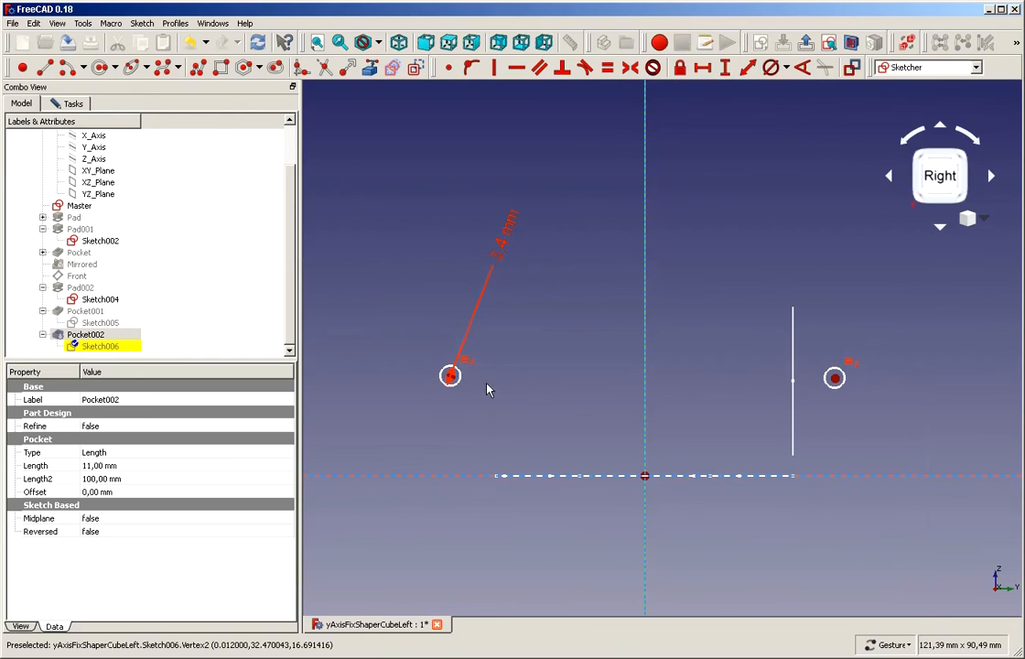
# Toggle the Pocket001 solid behind the open sketch and examine the hole circles and Sketch004's circle from an angle
pyautogui.click(85, 312)
pyautogui.press('space')
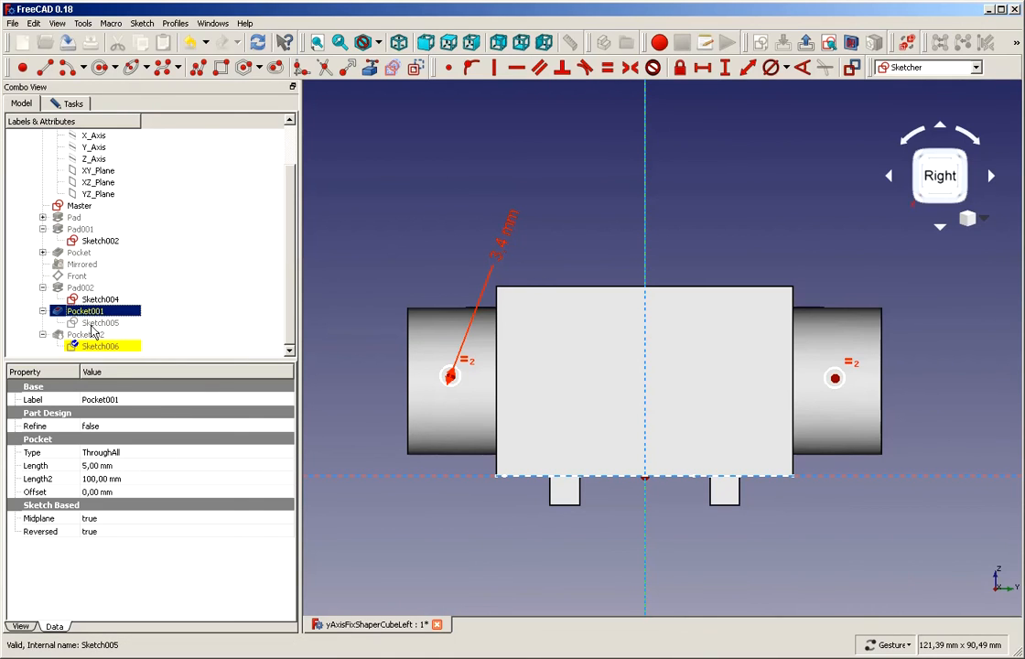
pyautogui.press('space')
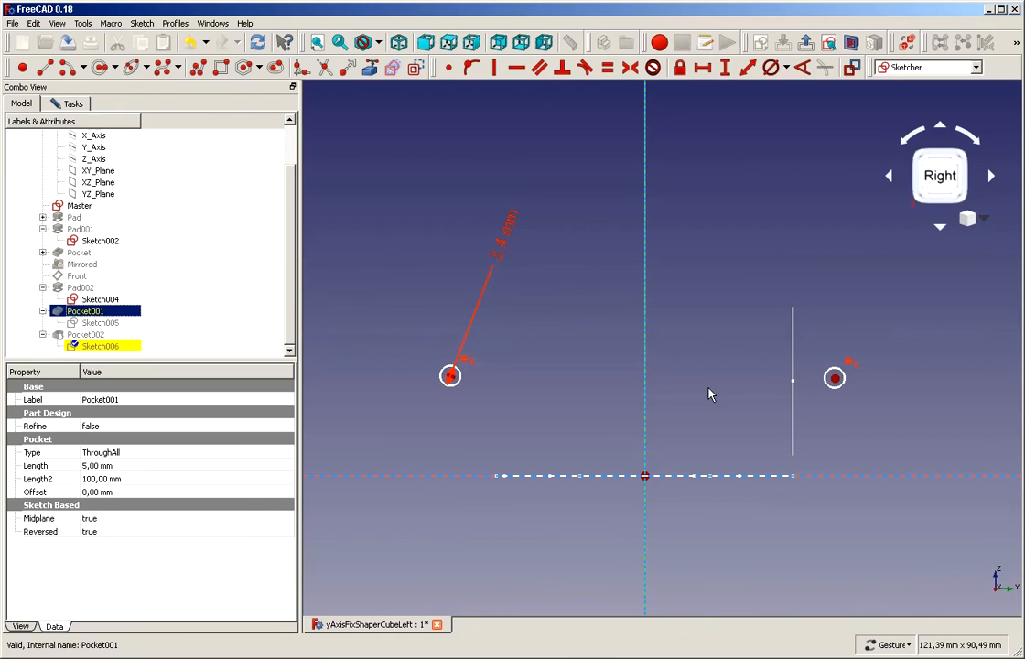
pyautogui.moveTo(710, 394); pyautogui.dragTo(824, 329)
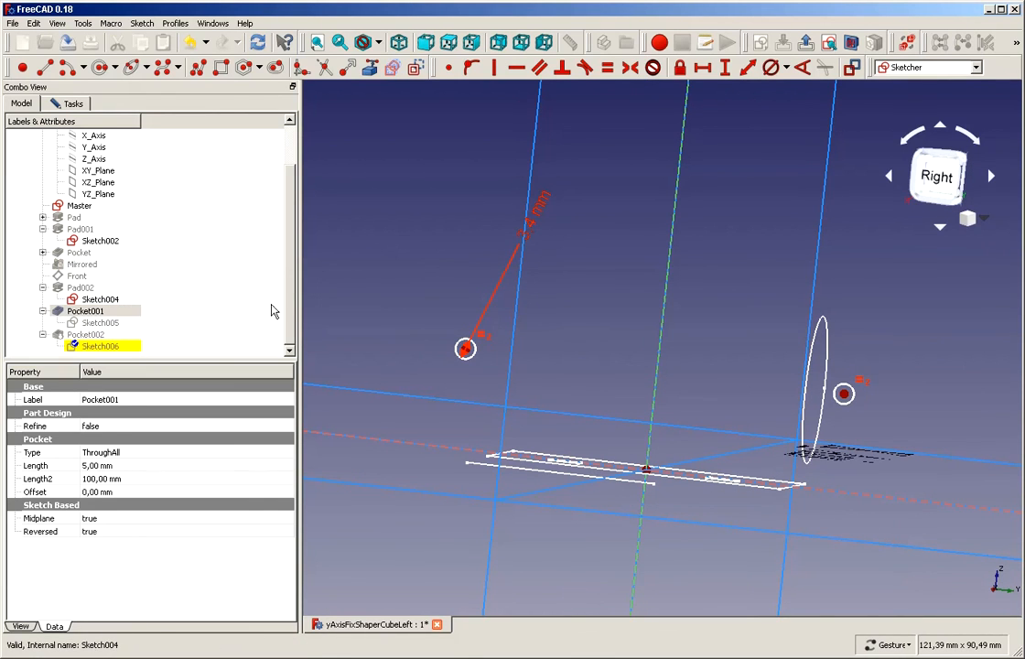
pyautogui.click(117, 301)
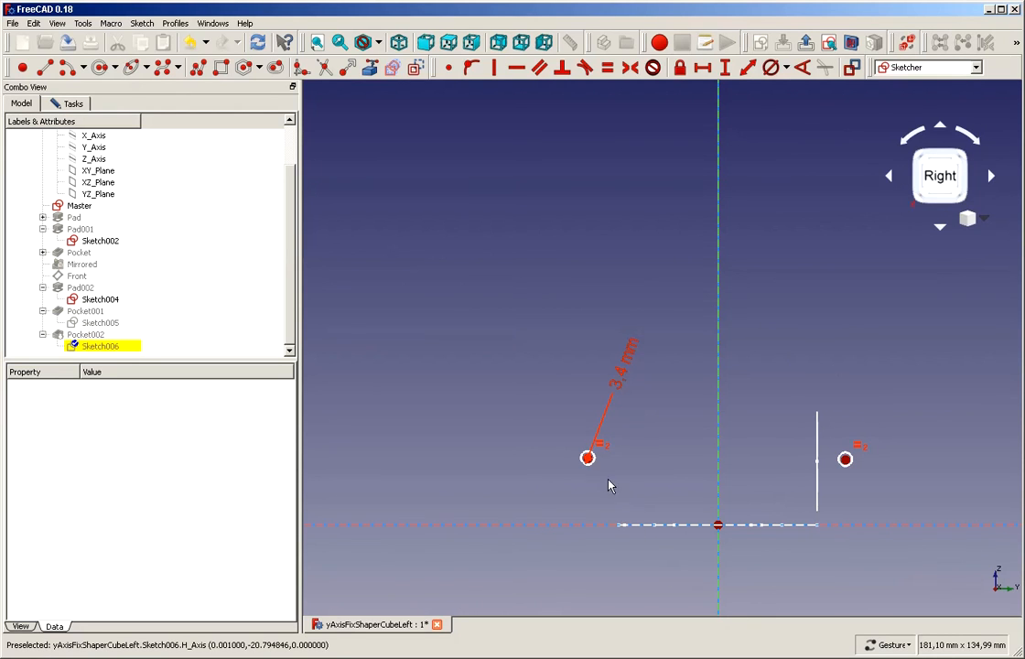
# Move the 3.4 mm circle on the negative Y side slightly toward the block, checking it against the temporarily shown Pocket001 solid
pyautogui.moveTo(588, 460)
pyautogui.mouseDown()
pyautogui.moveTo(588, 516)
pyautogui.moveTo(600, 460)
pyautogui.mouseUp()
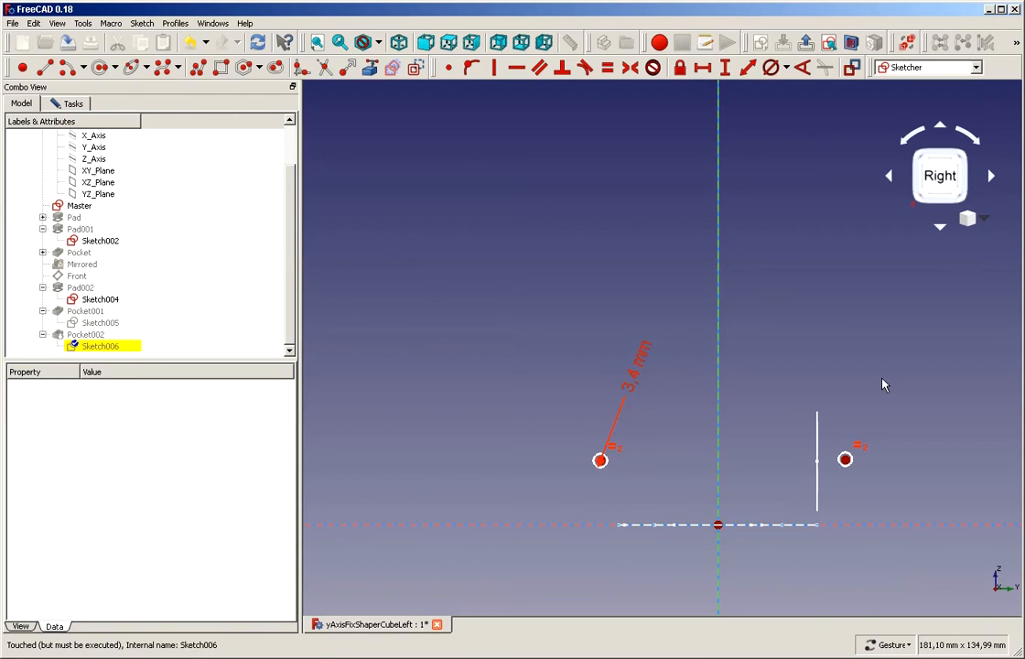
pyautogui.click(87, 312)
pyautogui.press('space')
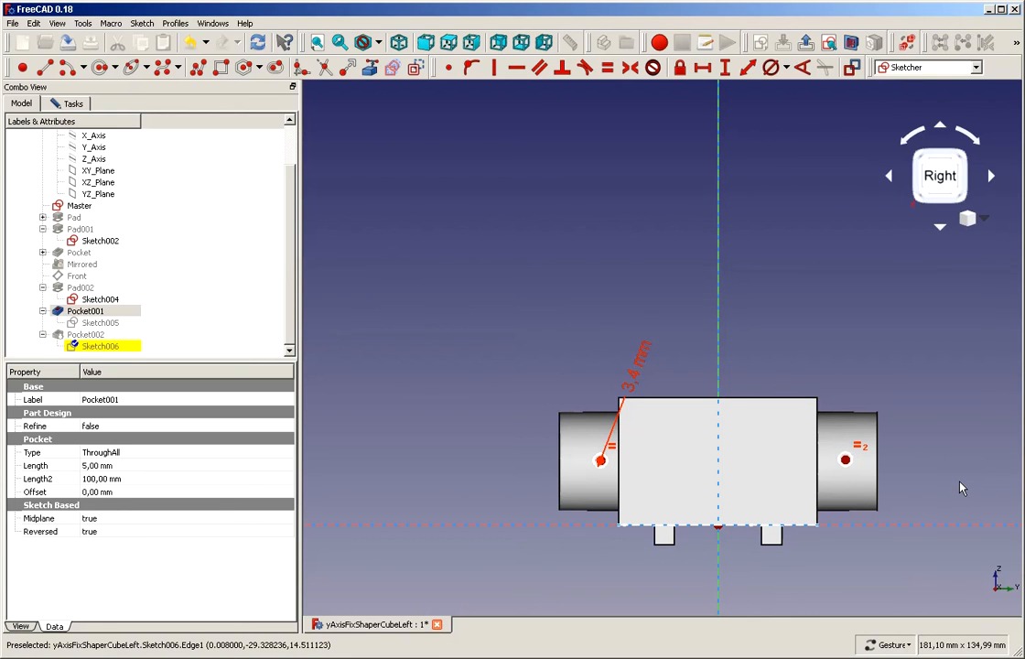
pyautogui.moveTo(961, 480); pyautogui.dragTo(892, 460)
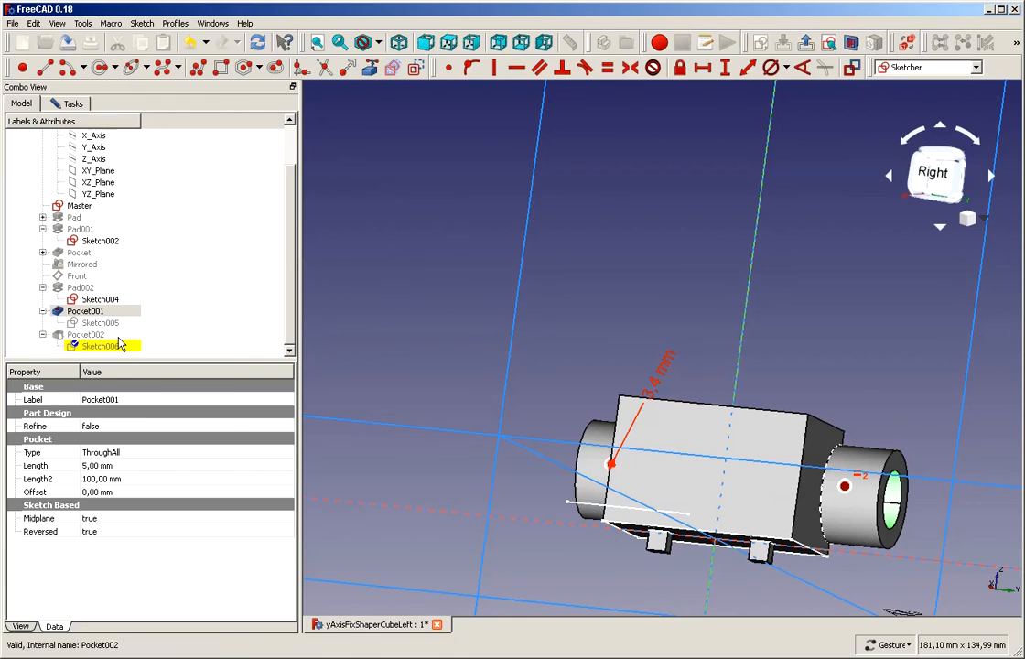
pyautogui.press('space')
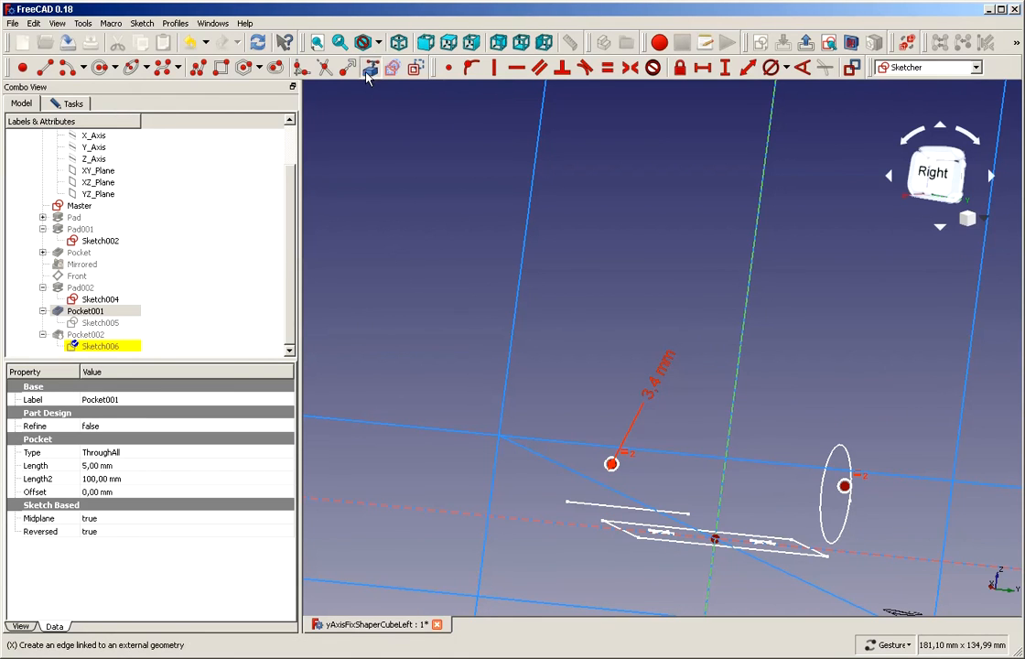
# Try to link Sketch004's circle into Sketch006 as external geometry, and close the sketch
pyautogui.click(369, 71)
pyautogui.click(832, 449)
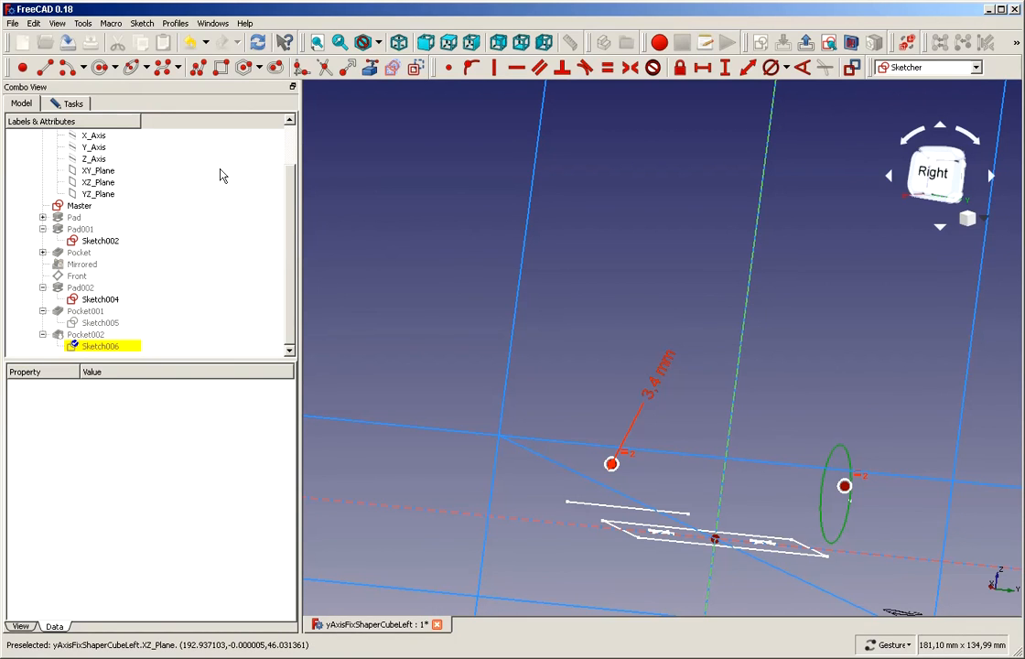
pyautogui.click(50, 107)
pyautogui.click(130, 136)
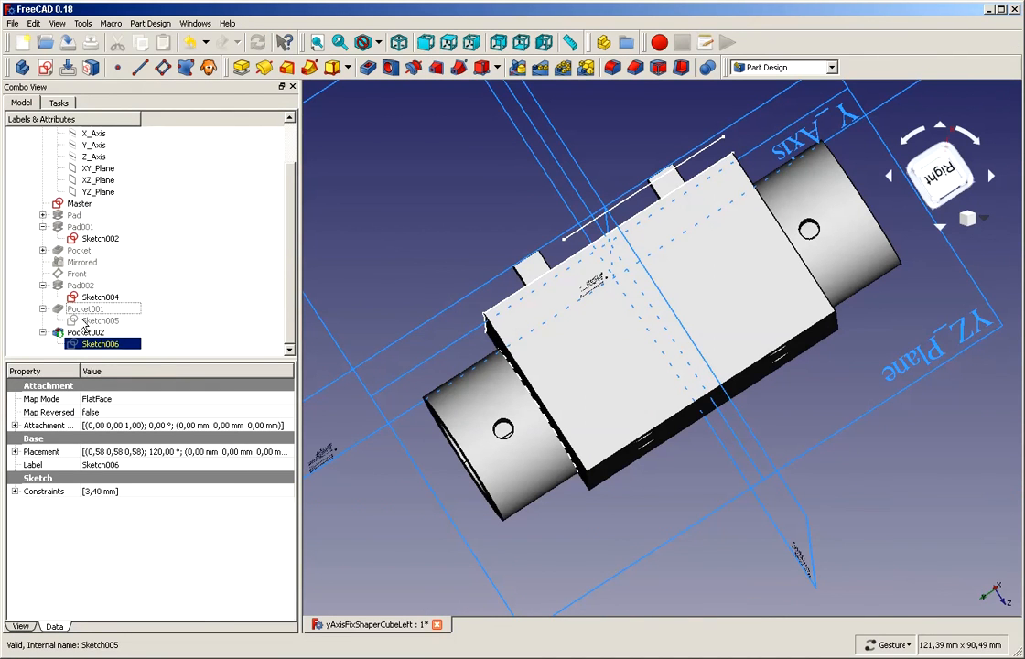
# Hide the Pocket002 solid and create a datum line from Sketch004's circle using the Axis of curvature attachment mode
pyautogui.click(107, 332)
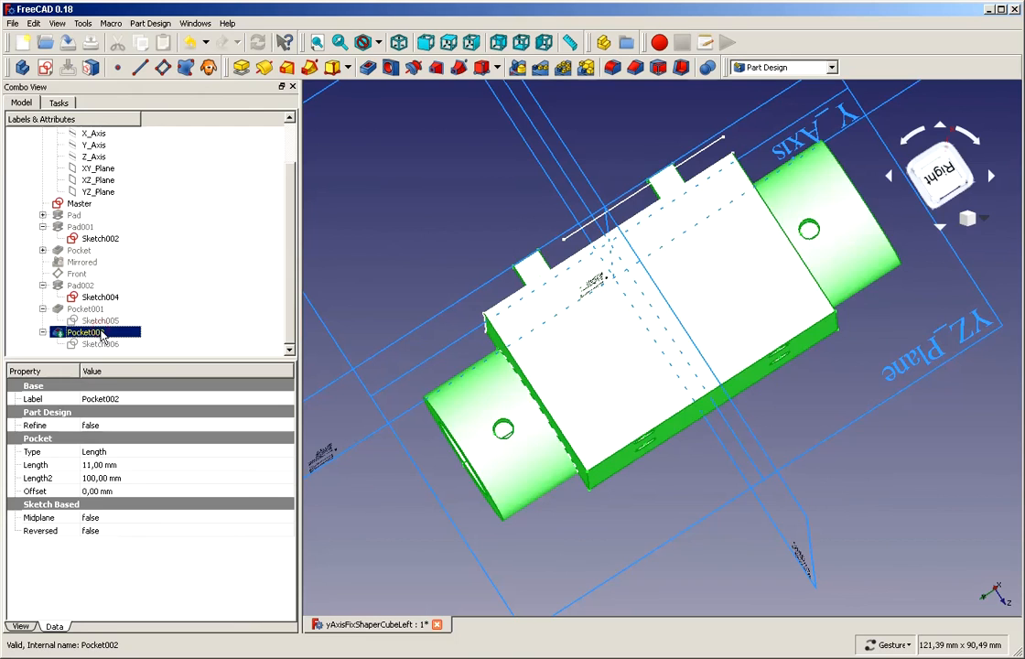
pyautogui.press('space')
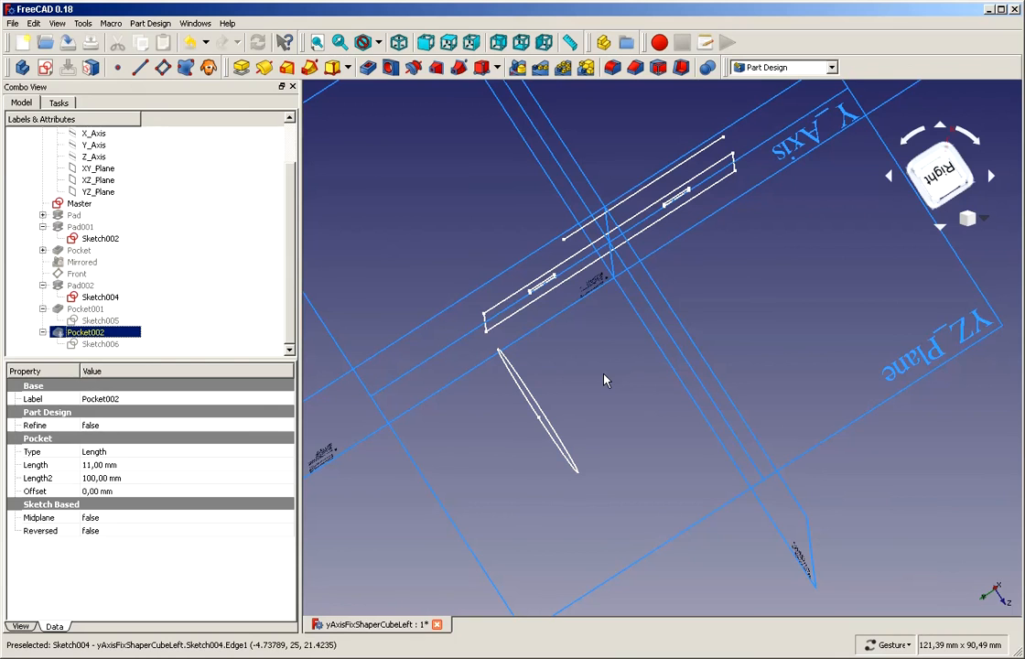
pyautogui.click(103, 297)
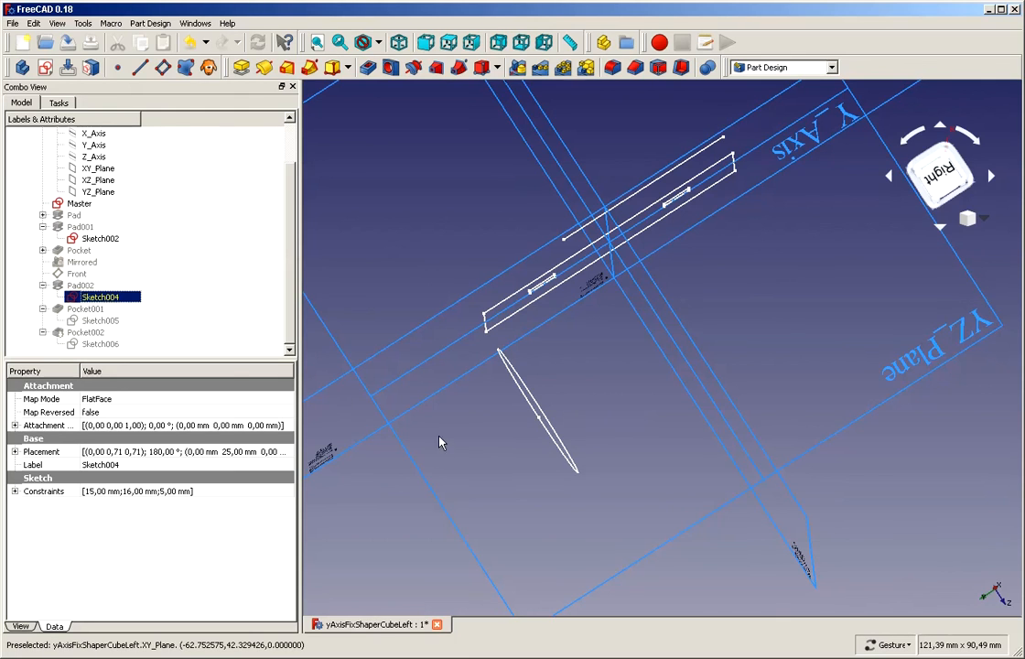
pyautogui.click(547, 418)
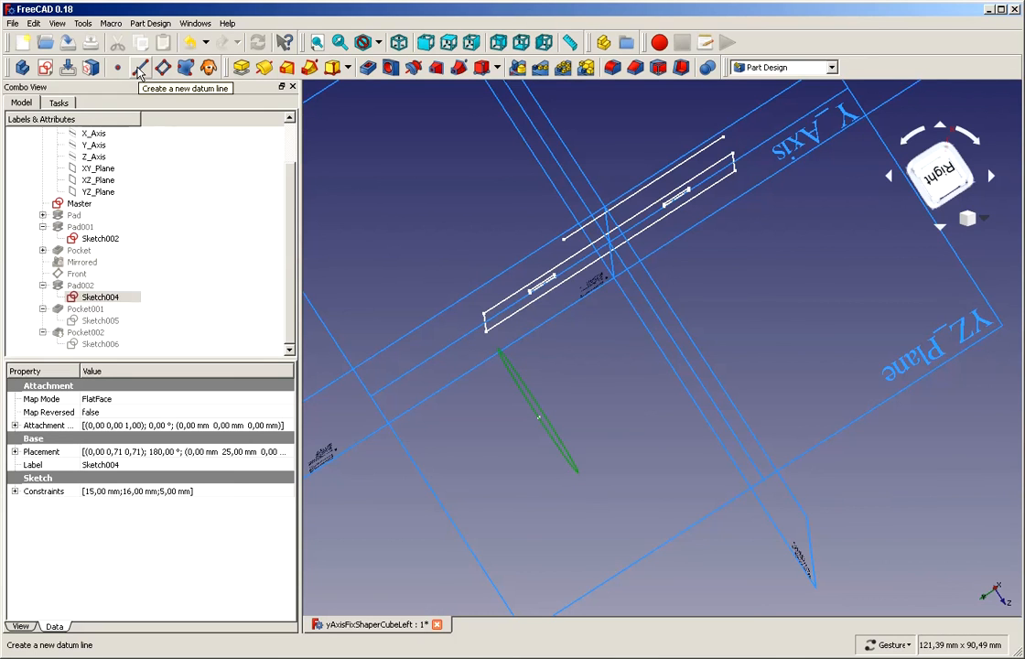
pyautogui.click(139, 71)
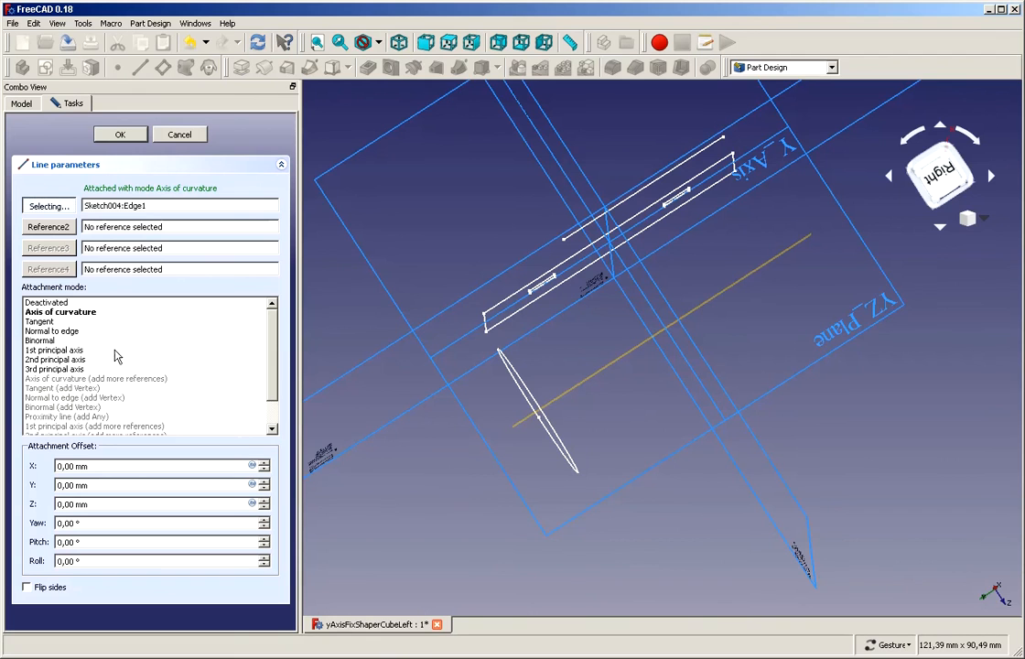
pyautogui.moveTo(70, 322)
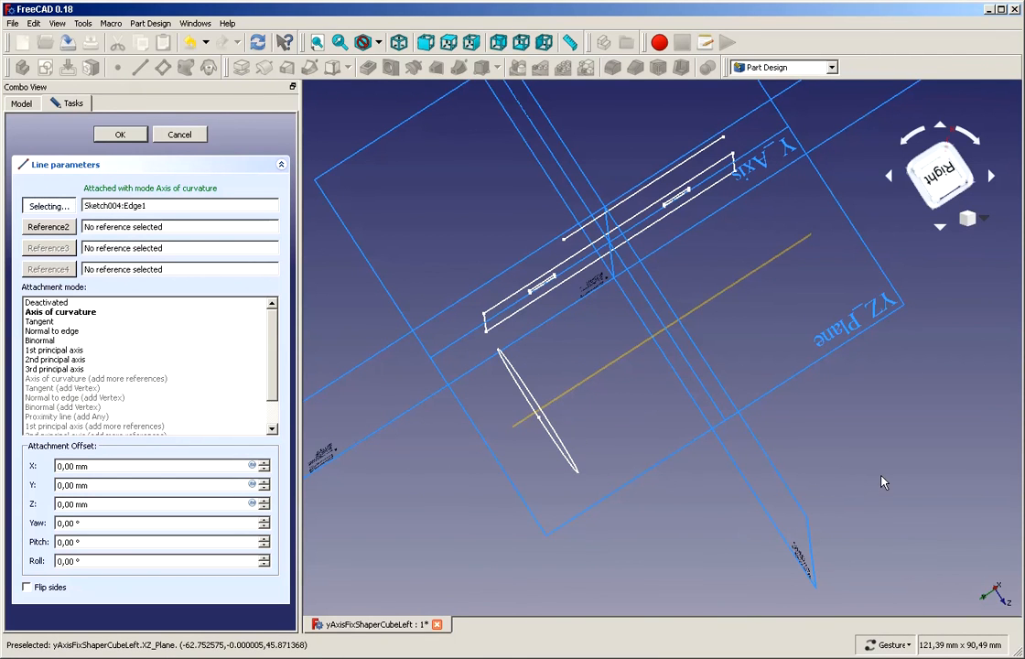
pyautogui.moveTo(884, 483)
pyautogui.mouseDown()
pyautogui.moveTo(858, 467)
pyautogui.moveTo(792, 478)
pyautogui.moveTo(871, 477)
pyautogui.mouseUp()
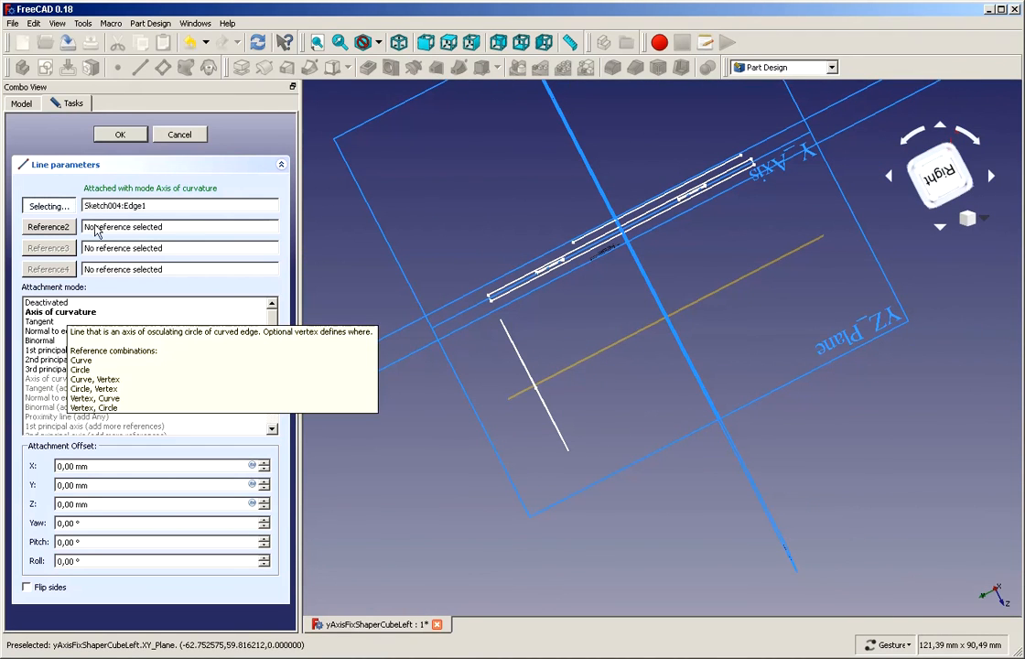
pyautogui.click(120, 134)
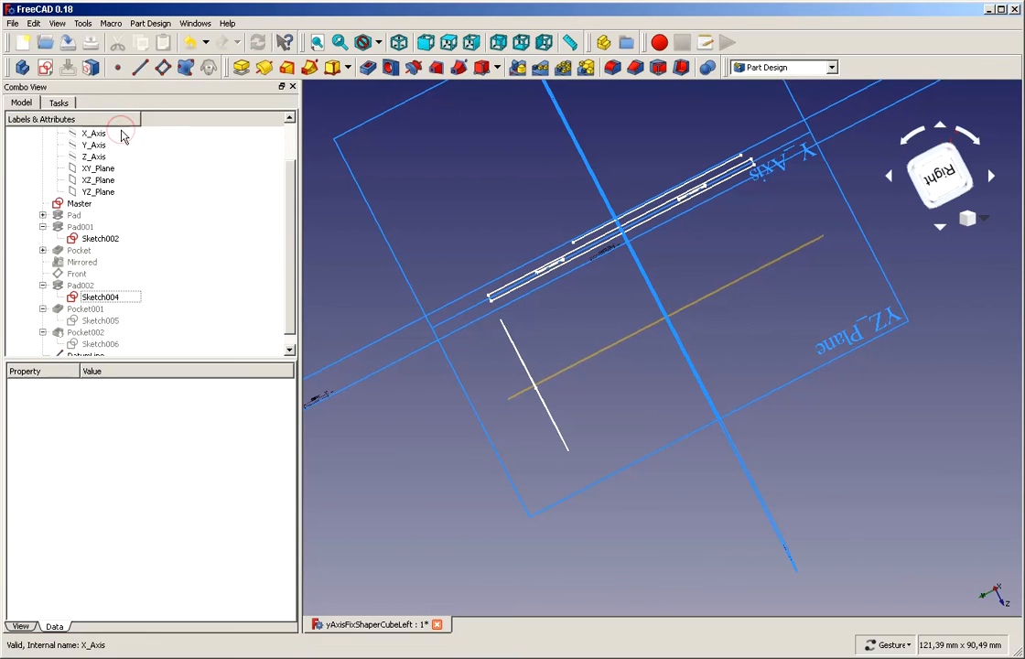
# Reopen Sketch006 under Pocket002 for editing and link the datum line as external geometry
pyautogui.click(289, 353)
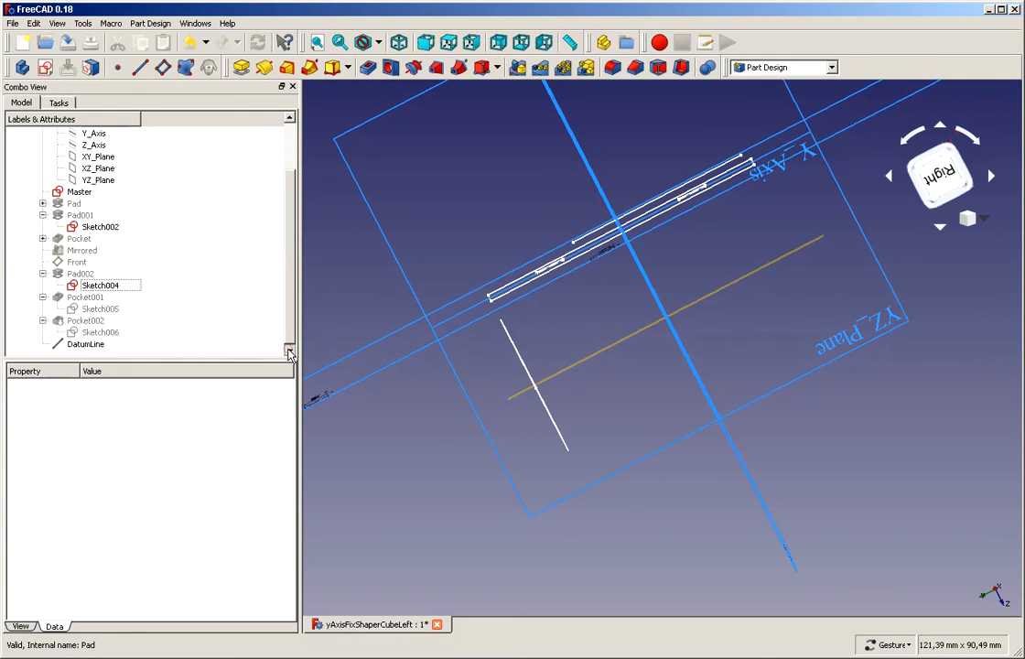
pyautogui.click(101, 334)
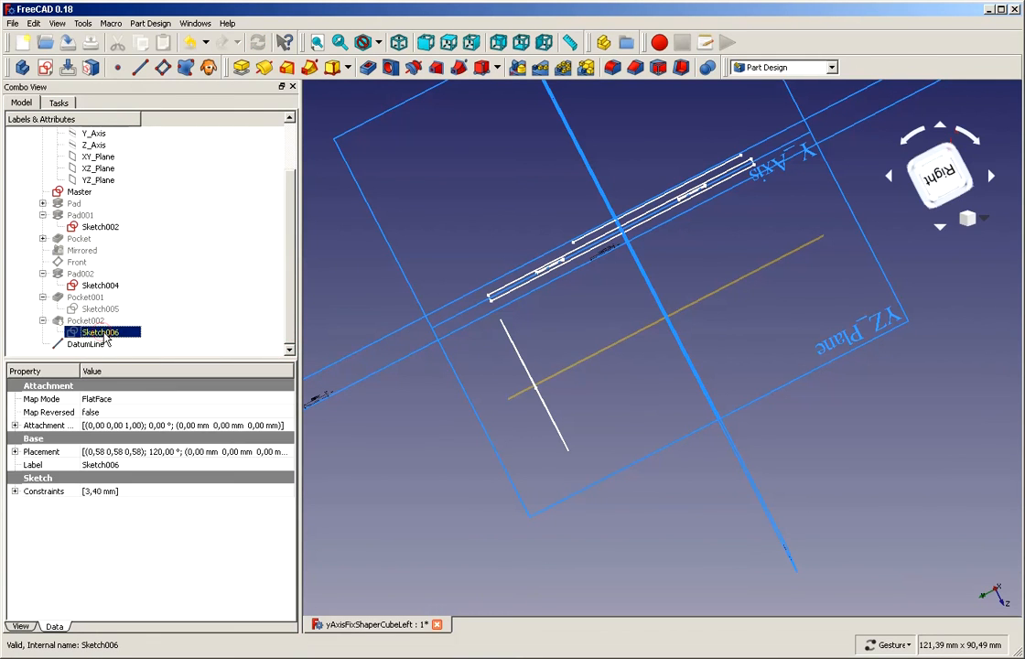
pyautogui.doubleClick(101, 333)
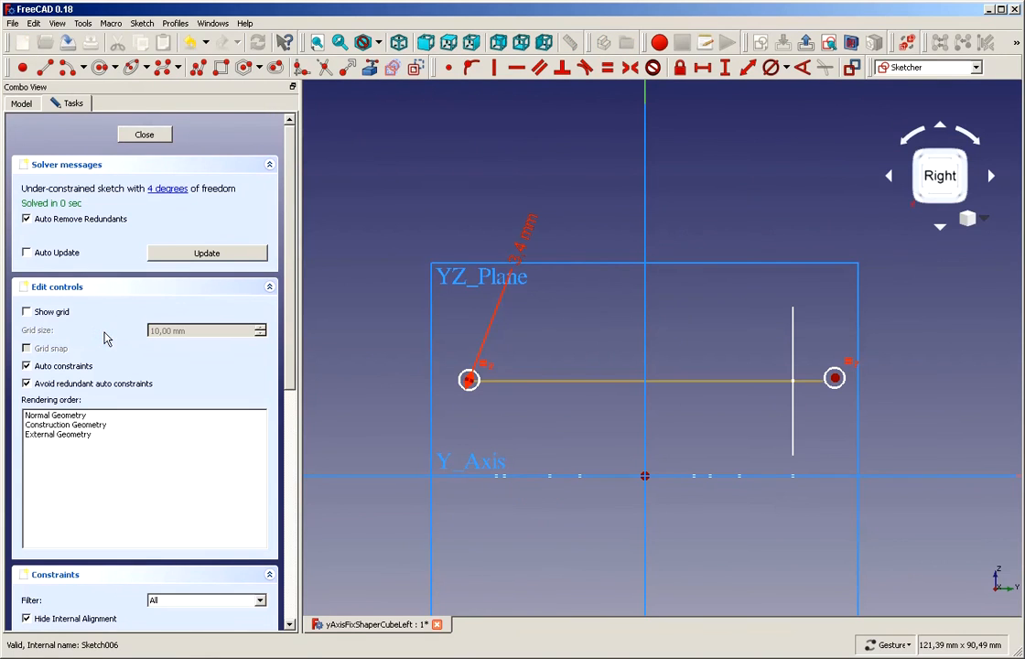
pyautogui.scroll(2, 574, 370)
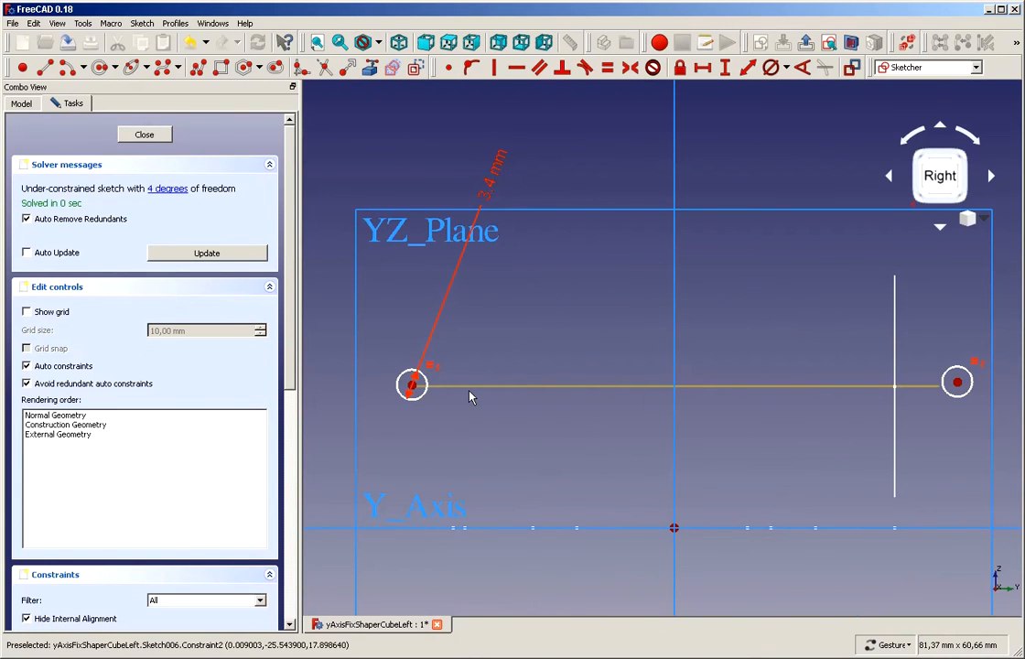
pyautogui.click(370, 67)
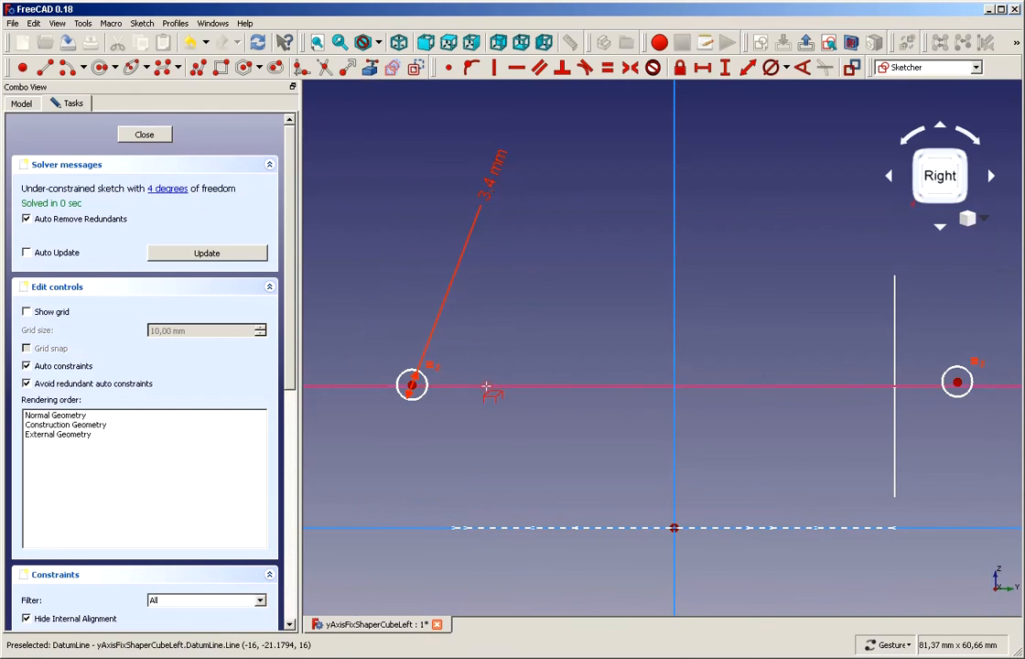
pyautogui.rightClick(495, 349)
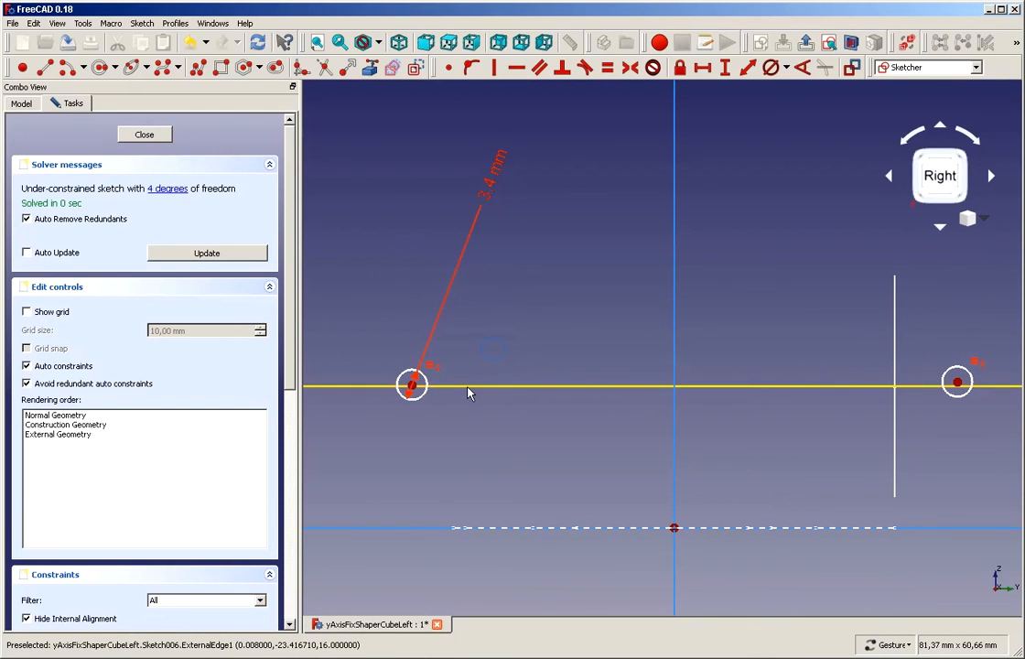
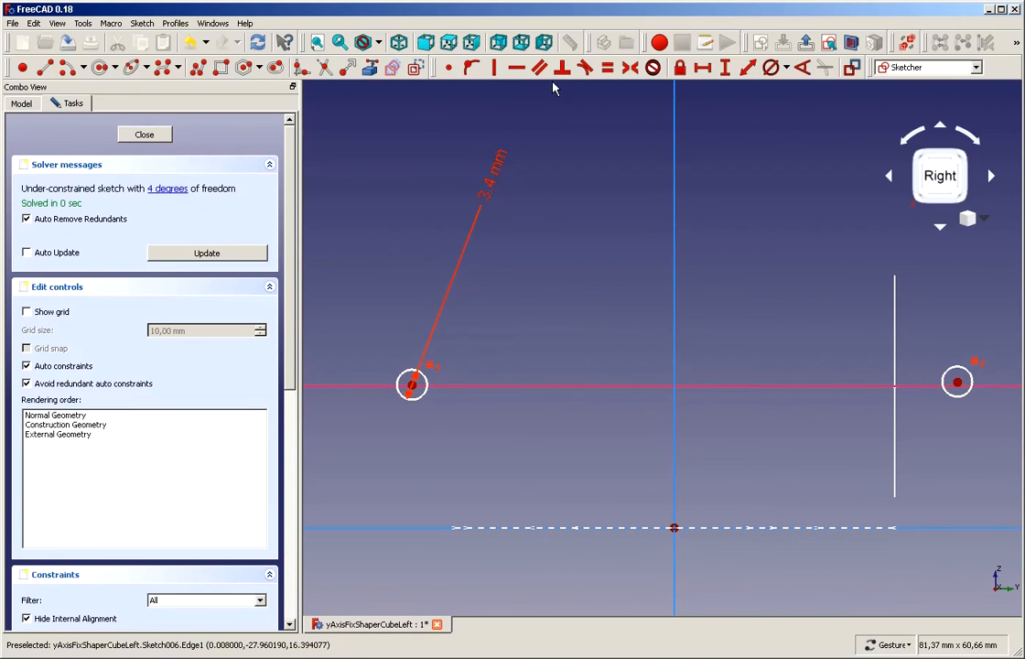
# Constrain the centres of both 3.4 mm circles onto the linked datum line with point-on-object constraints
pyautogui.click(469, 68)
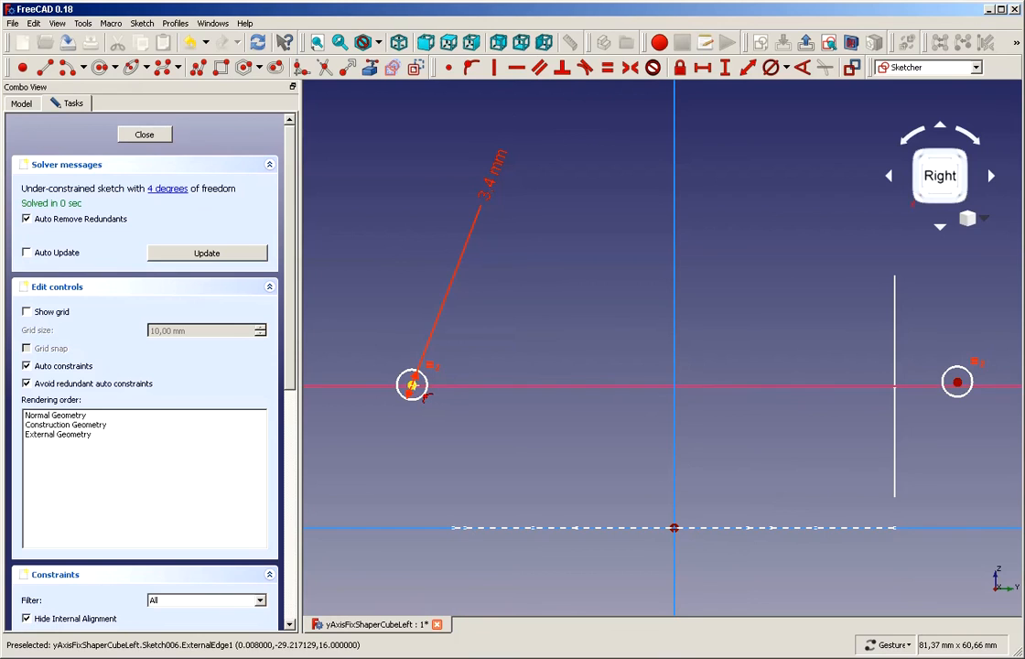
pyautogui.click(413, 382)
pyautogui.click(458, 385)
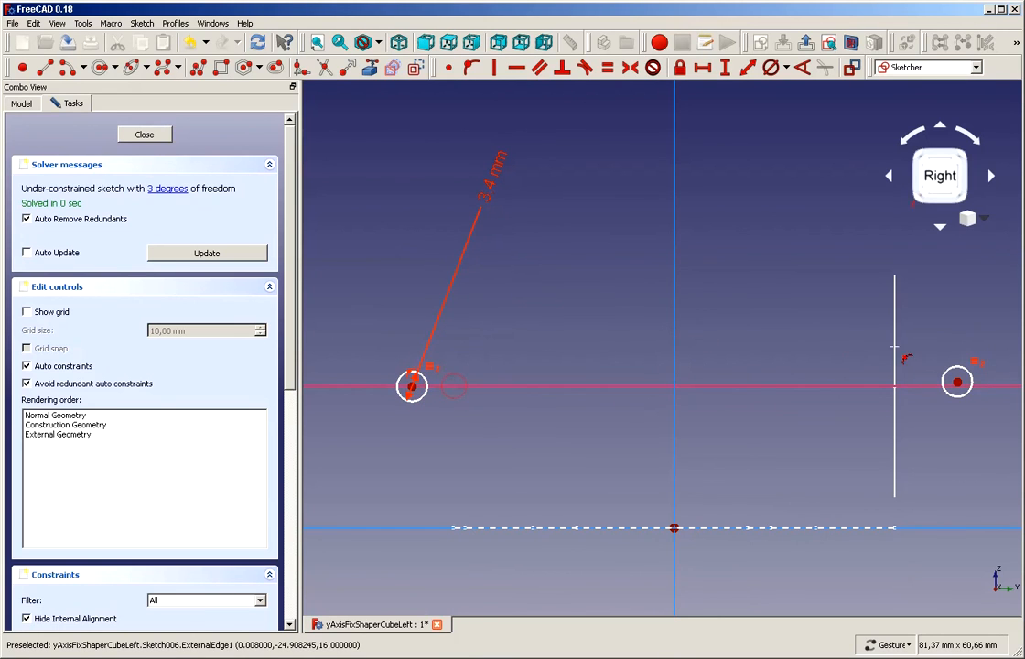
pyautogui.click(958, 384)
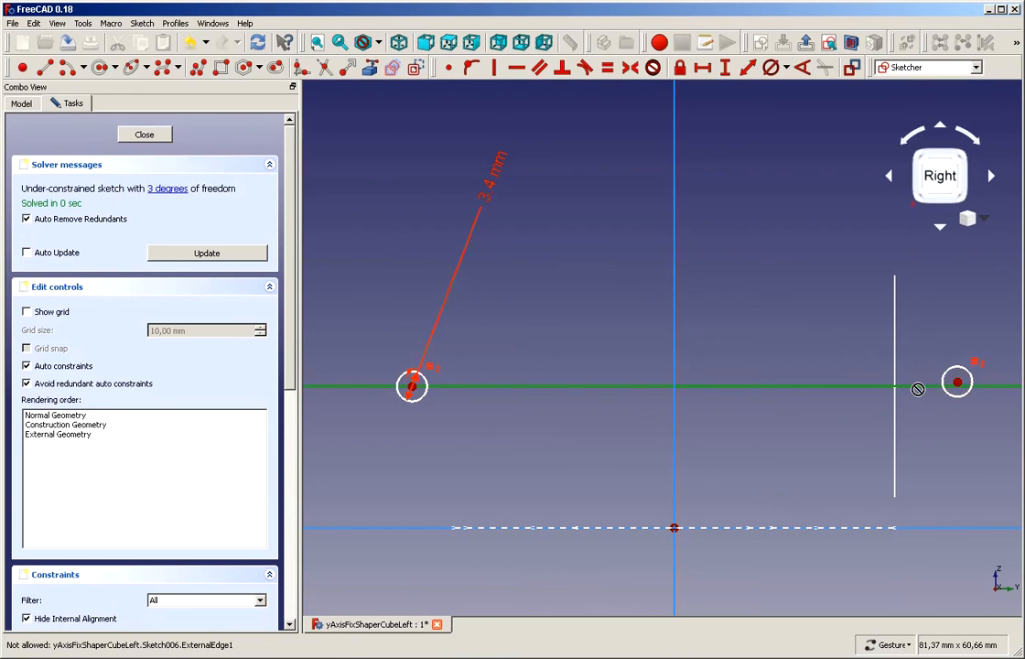
pyautogui.click(958, 384)
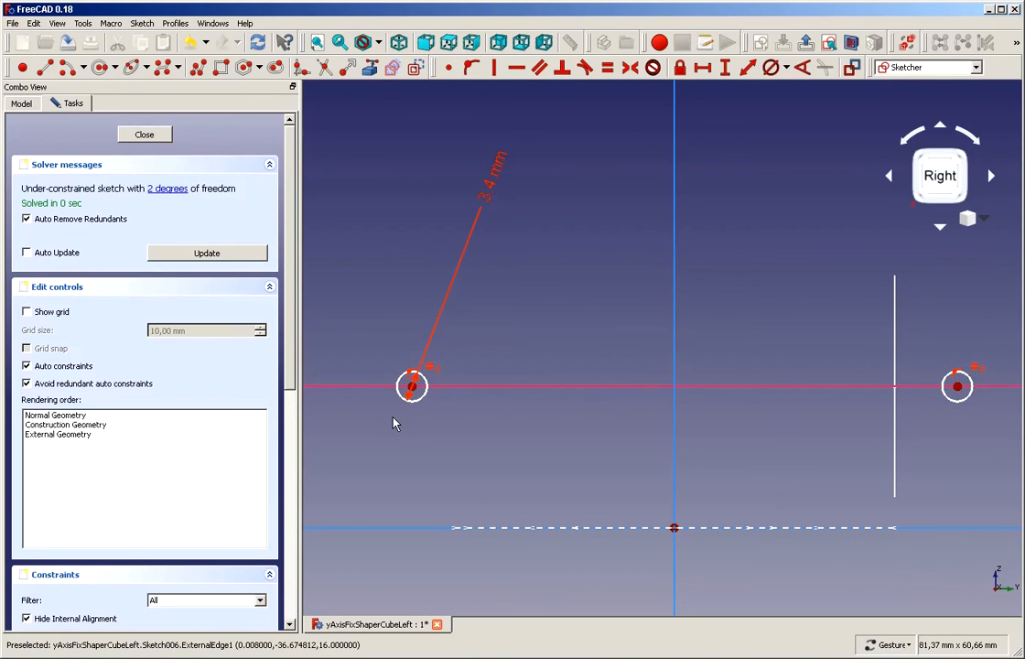
# Show the Pocket002 solid behind the open sketch to check the circles against the cylinder ends
pyautogui.click(21, 103)
pyautogui.click(84, 323)
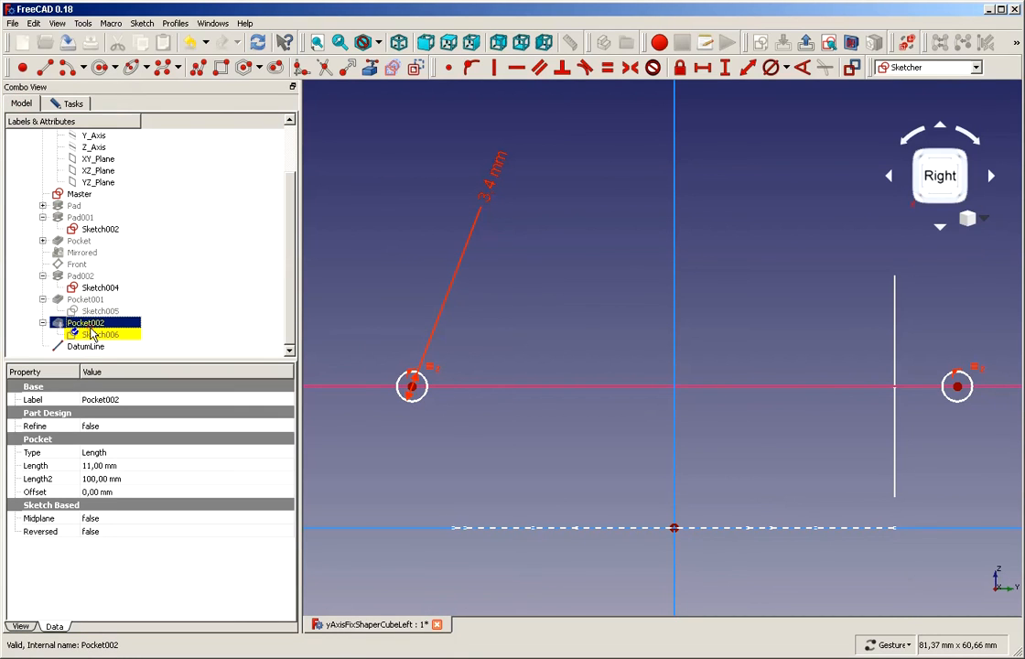
pyautogui.press('space')
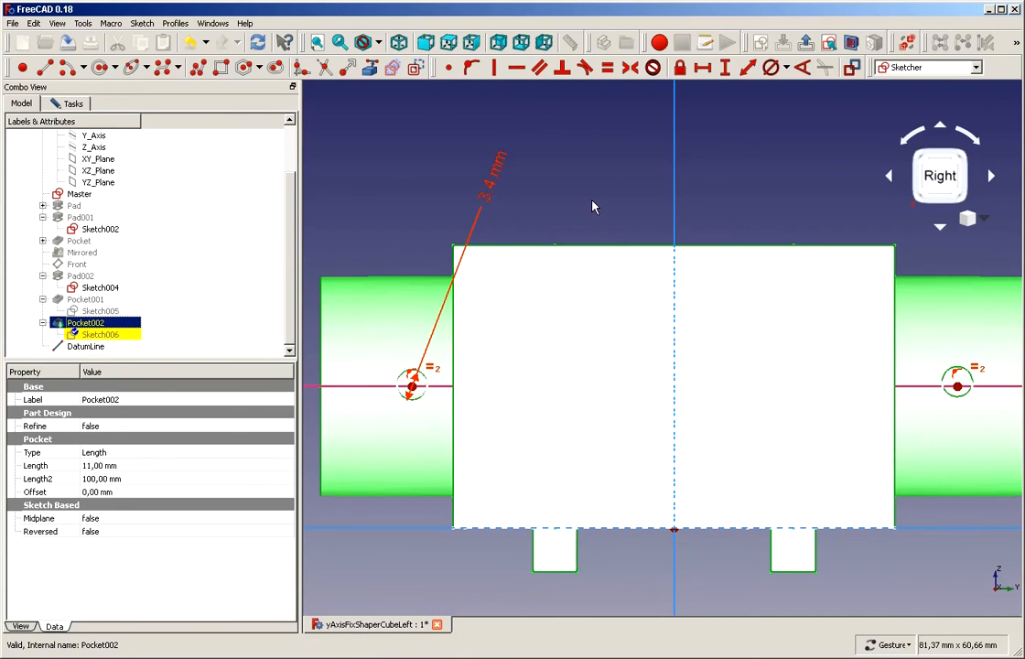
pyautogui.scroll(-2, 592, 207)
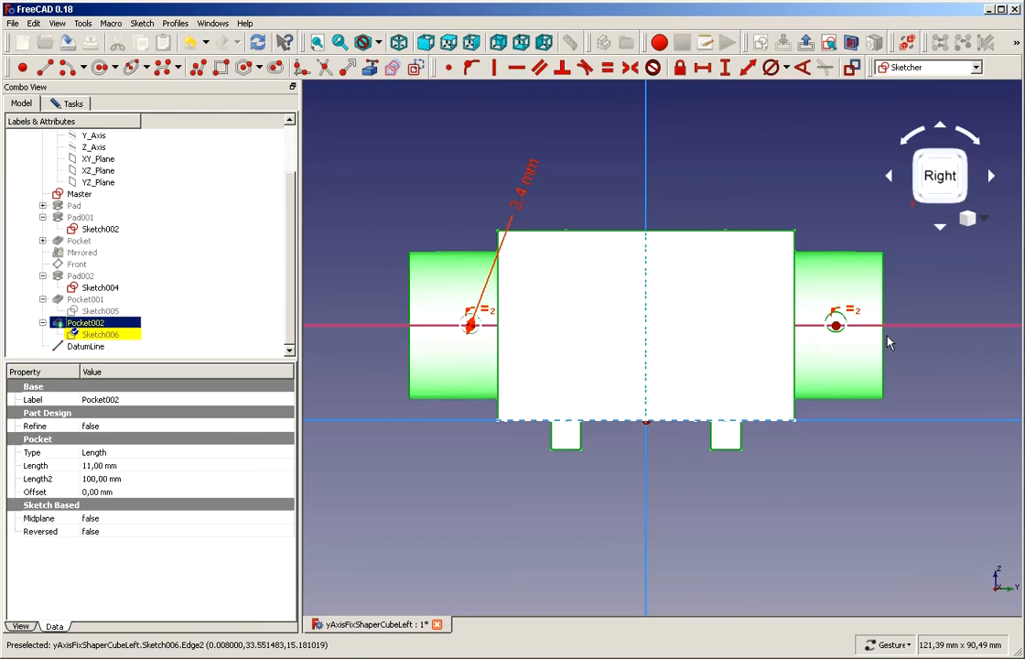
# Constrain the horizontal distance between the centres of the two 3.4 mm circles to 70 mm
pyautogui.click(469, 332)
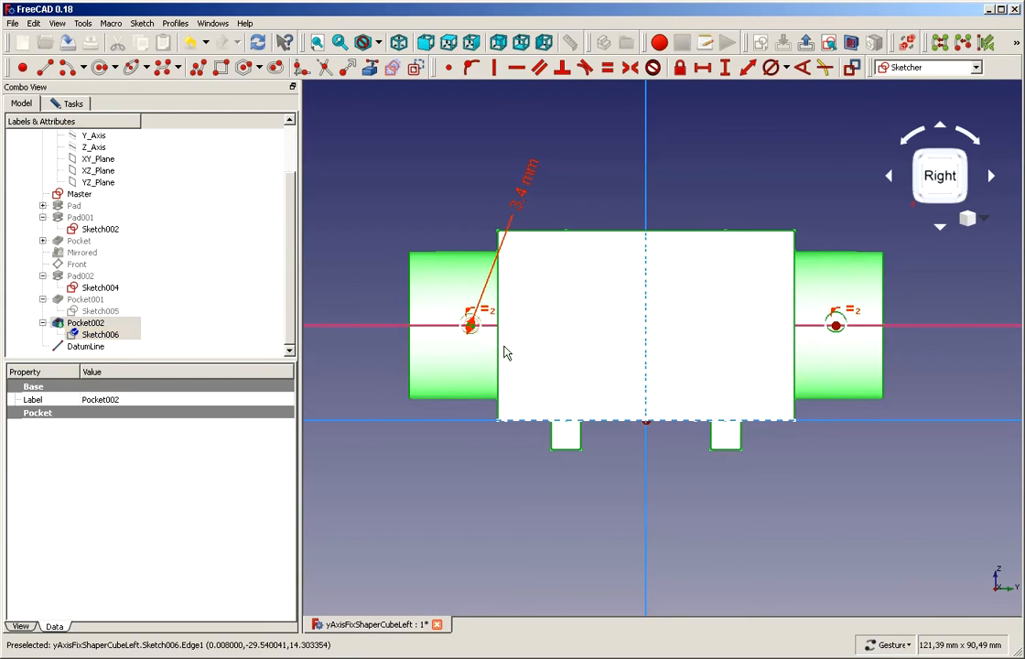
pyautogui.scroll(2, 508, 346)
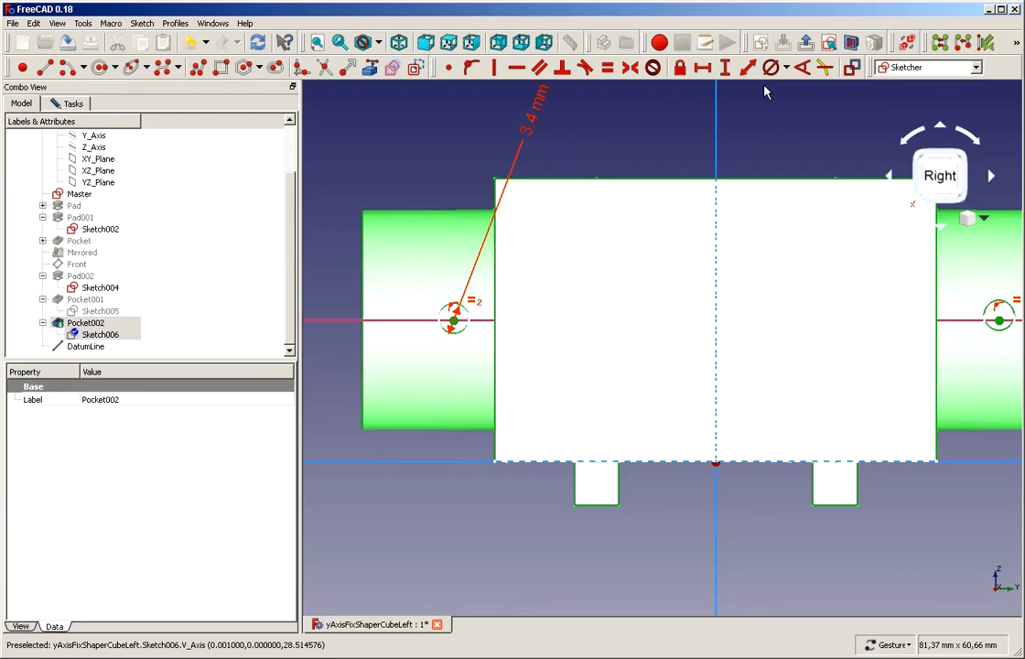
pyautogui.click(702, 67)
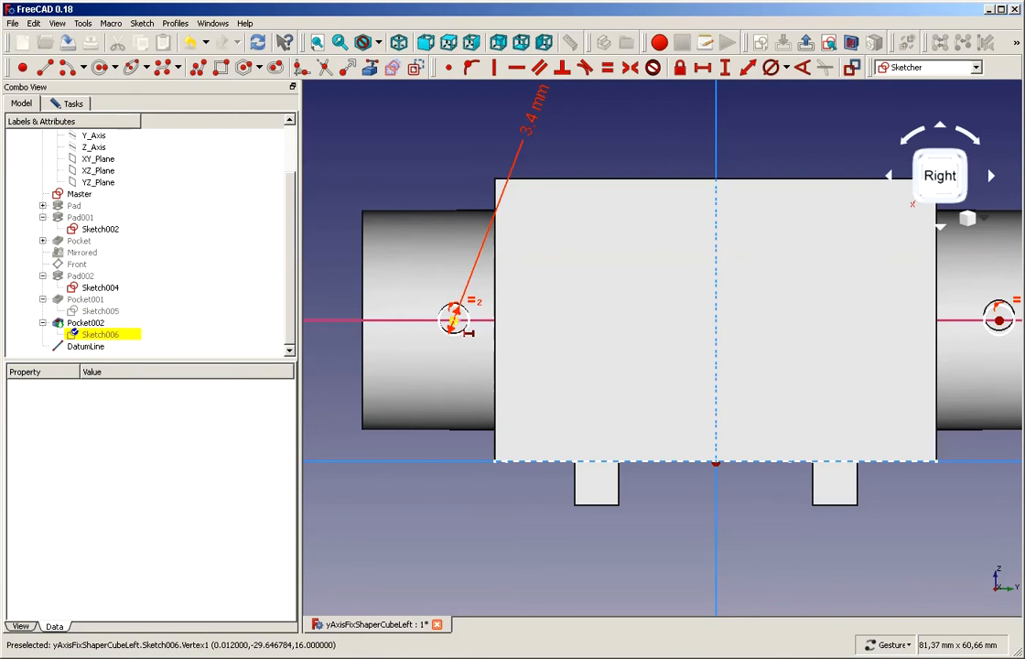
pyautogui.click(453, 319)
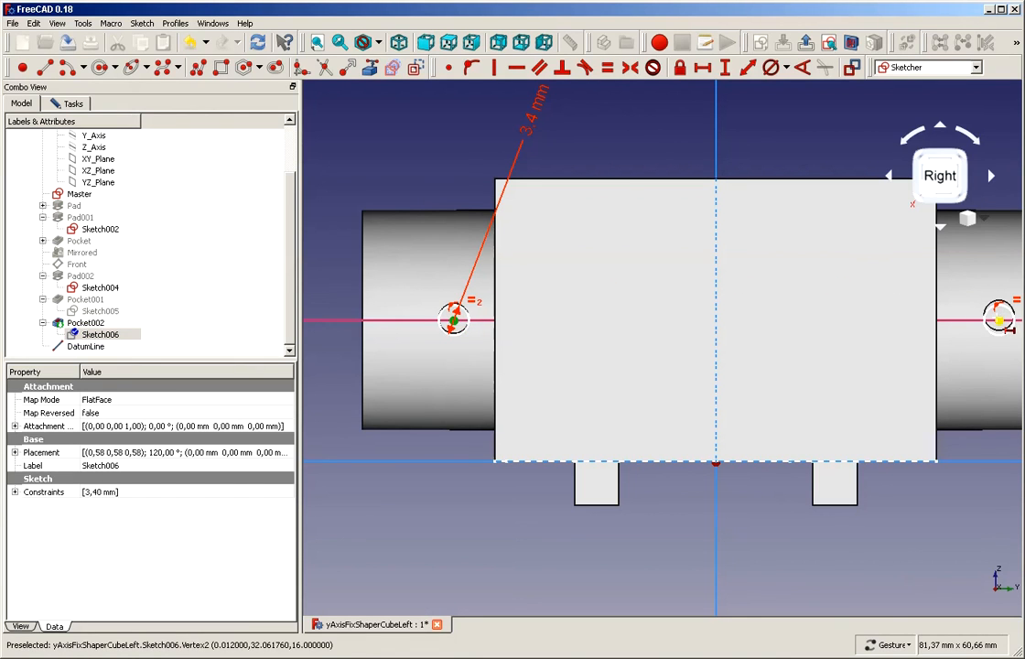
pyautogui.click(999, 316)
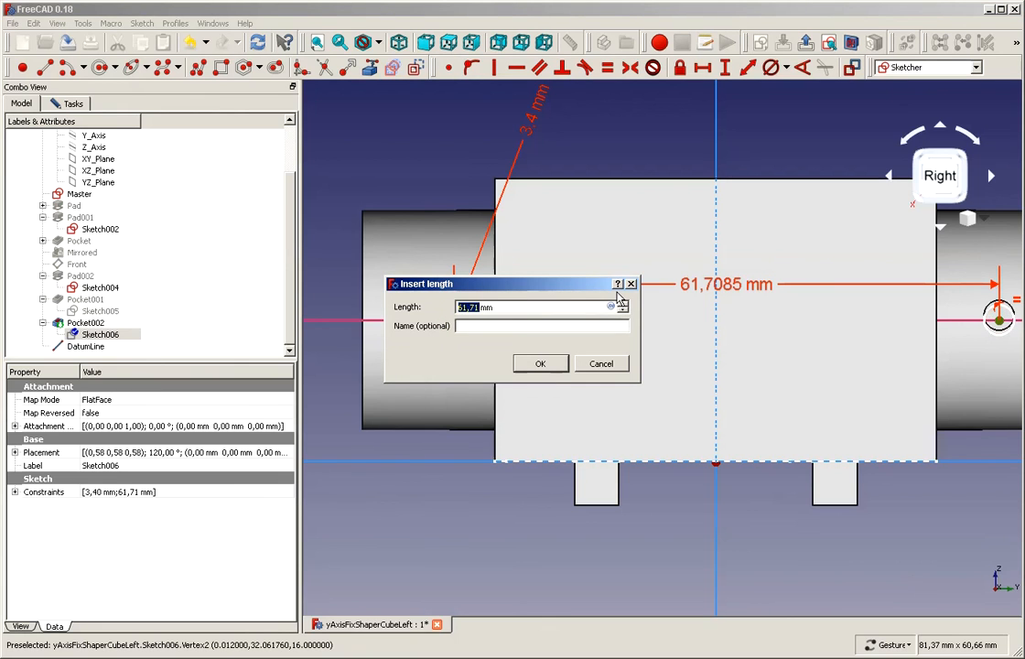
pyautogui.write('70')
pyautogui.press('Return')
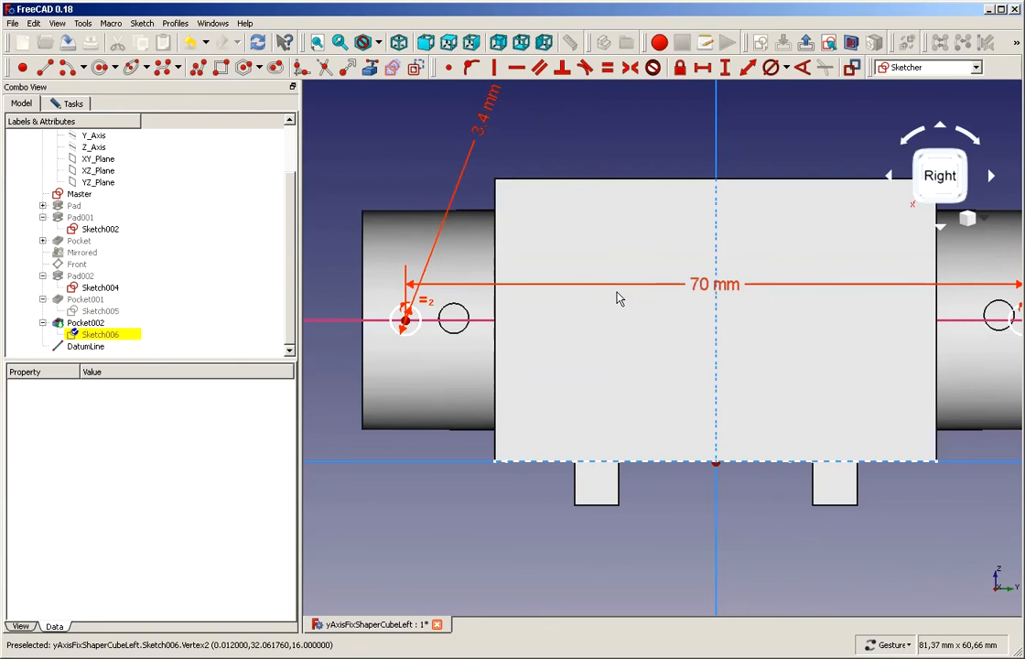
pyautogui.scroll(-2, 592, 341)
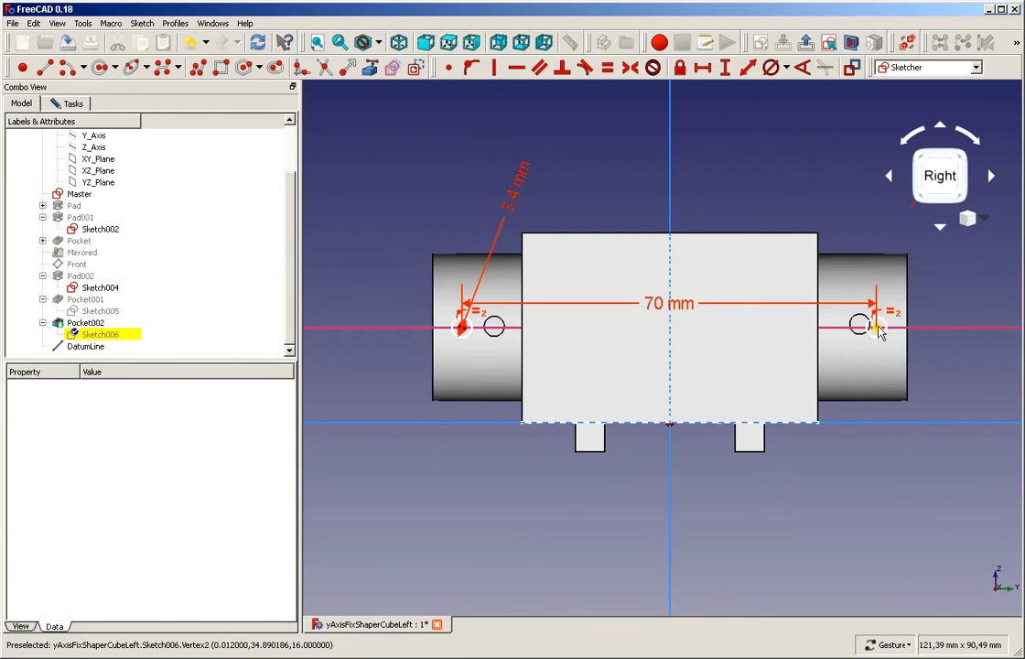
# Select both circle centres and hide the body's Origin so the sketch's own vertical axis can be picked for a symmetry constraint
pyautogui.moveTo(877, 327)
pyautogui.mouseDown()
pyautogui.moveTo(931, 327)
pyautogui.moveTo(818, 320)
pyautogui.moveTo(891, 332)
pyautogui.moveTo(879, 328)
pyautogui.mouseUp()
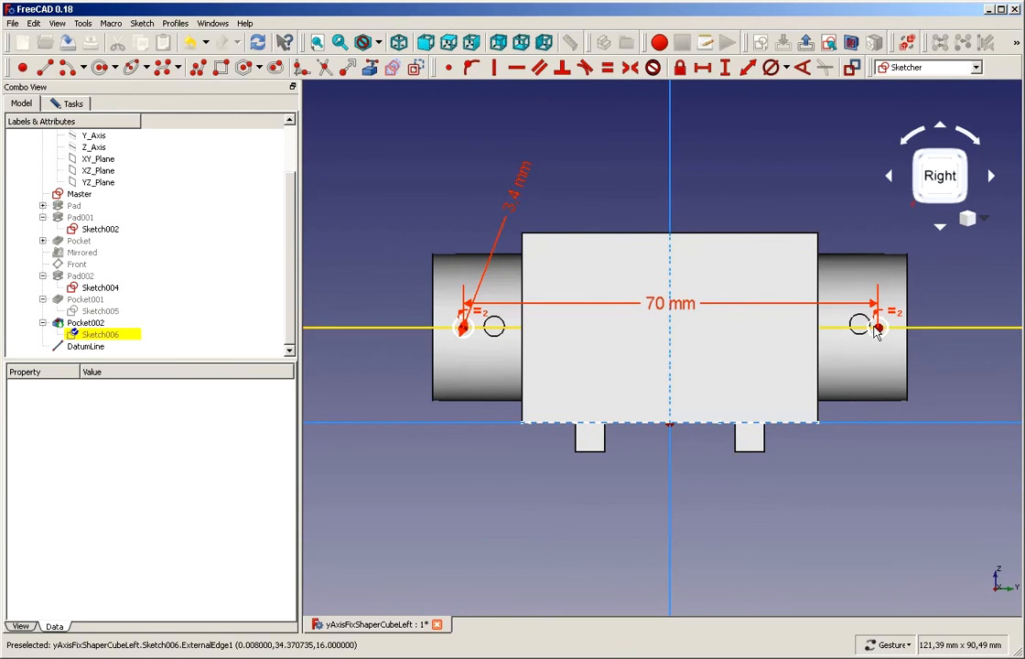
pyautogui.click(878, 332)
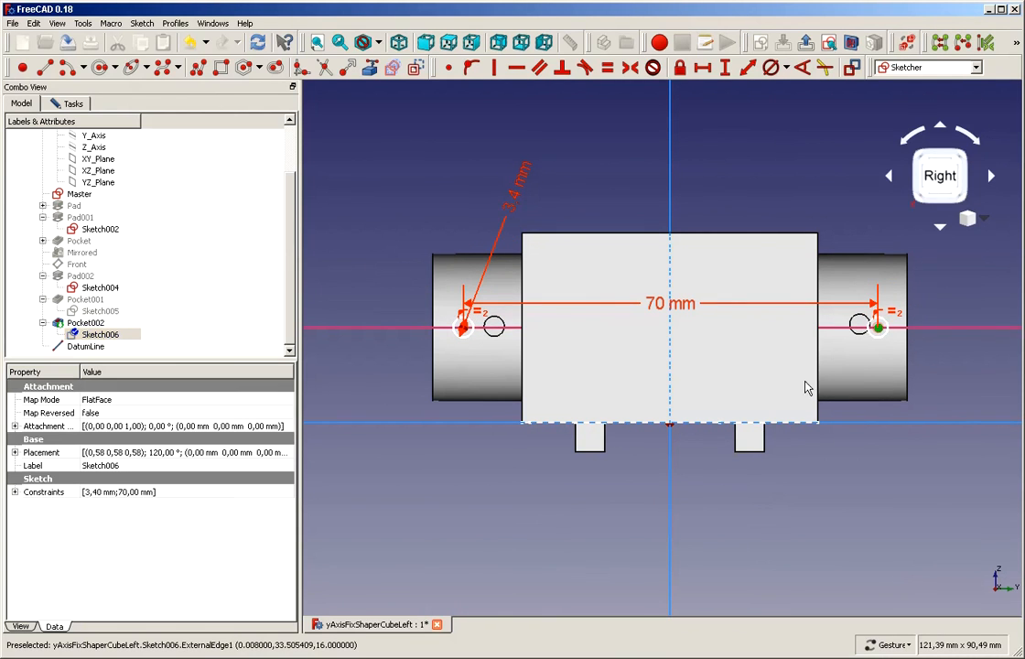
pyautogui.click(465, 330)
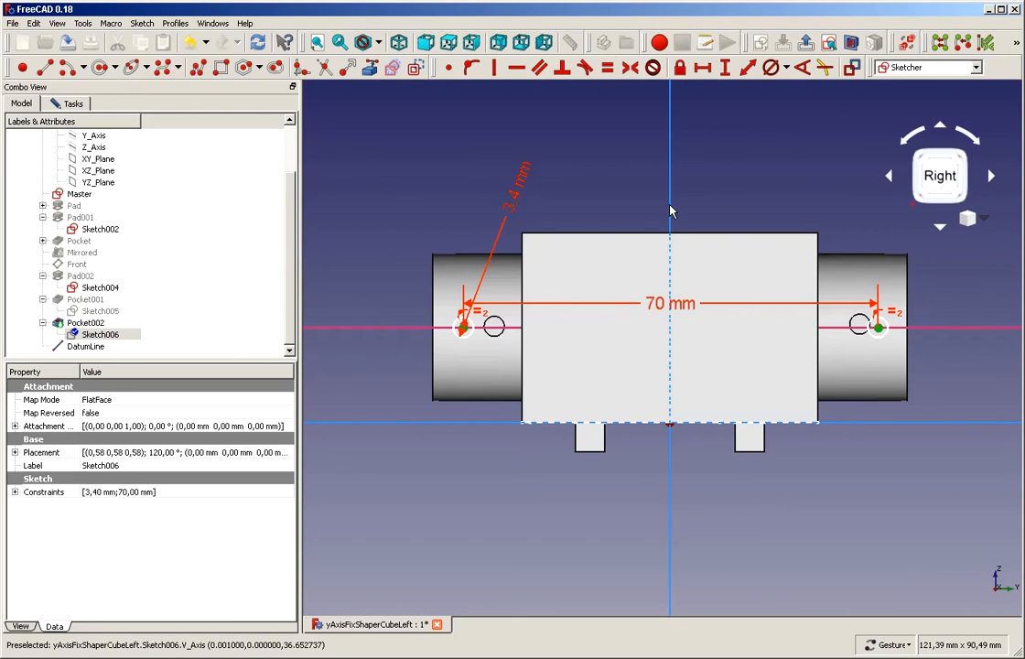
pyautogui.click(669, 204)
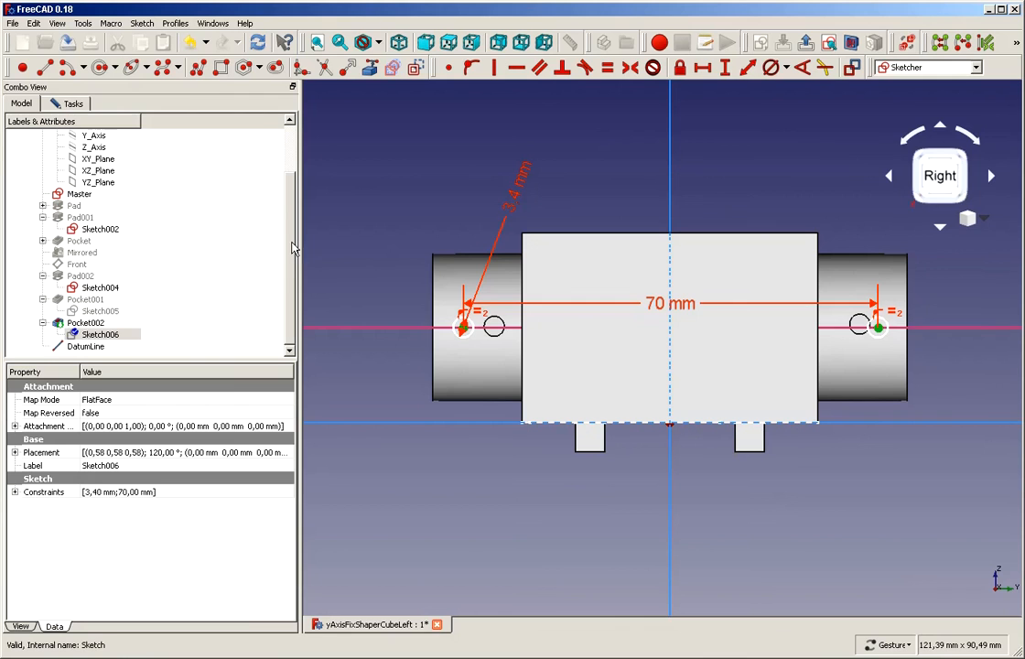
pyautogui.scroll(2, 293, 247)
pyautogui.click(75, 168)
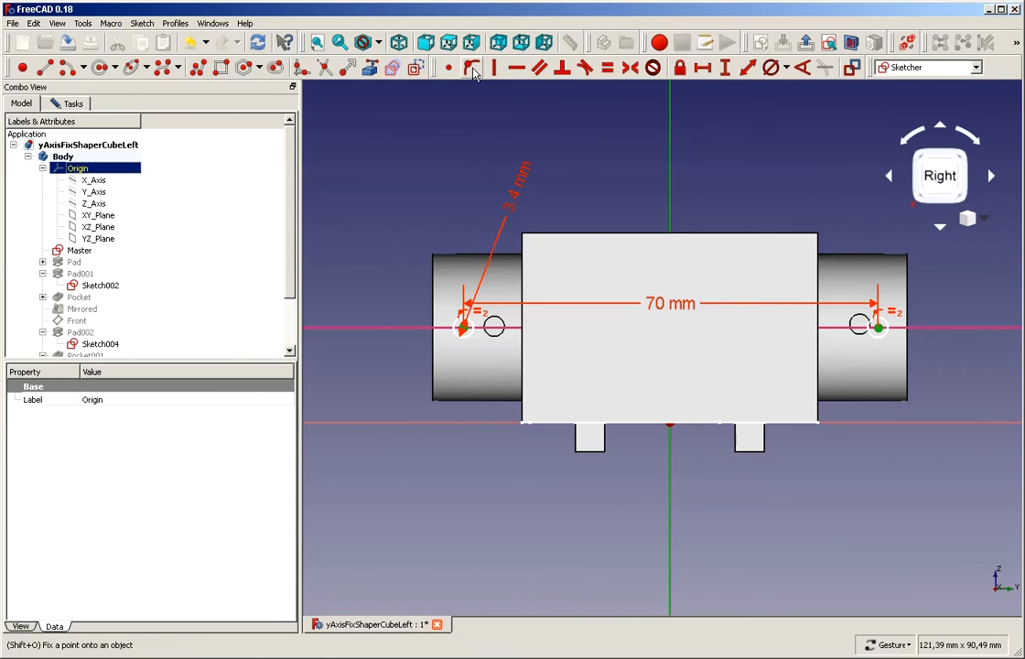
pyautogui.click(629, 72)
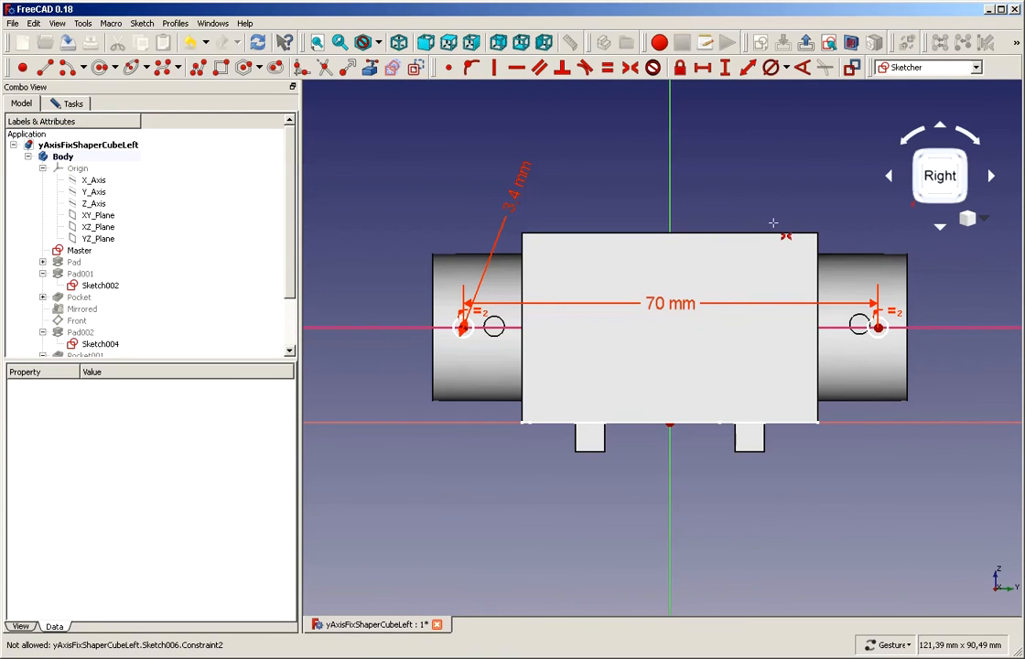
# Highlight the geometry holding the sketch's remaining degree of freedom and test how the circles move along the datum line
pyautogui.click(77, 106)
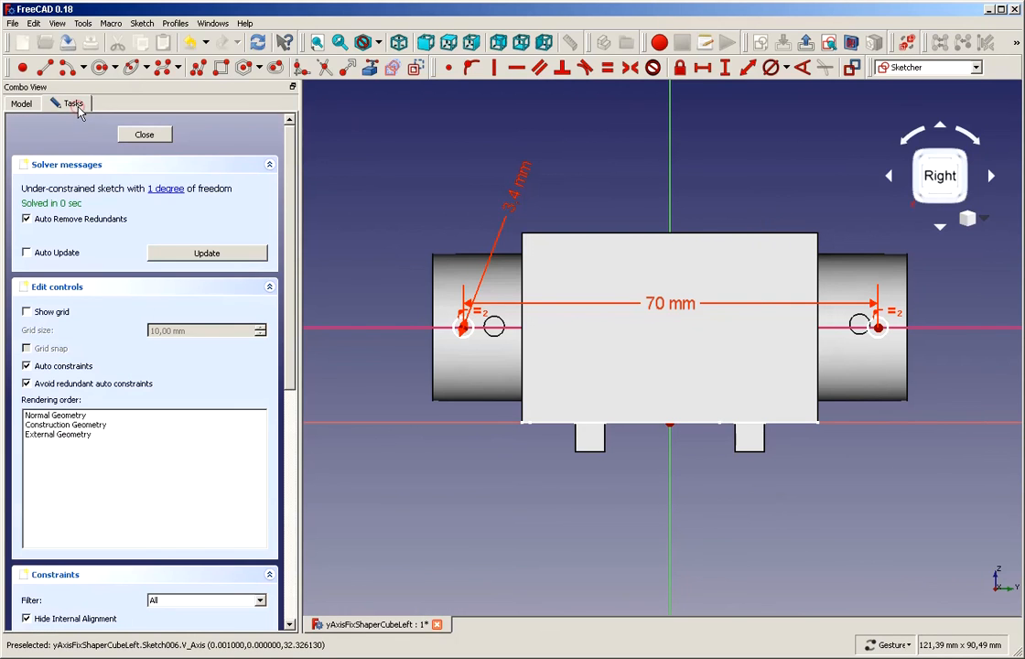
pyautogui.click(165, 190)
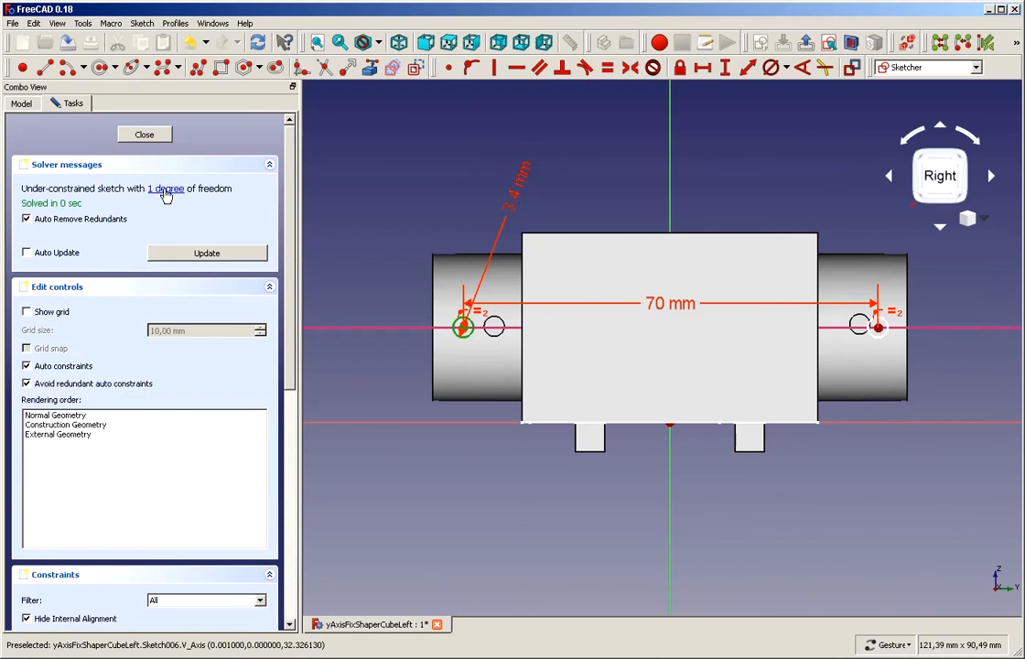
pyautogui.scroll(2, 467, 348)
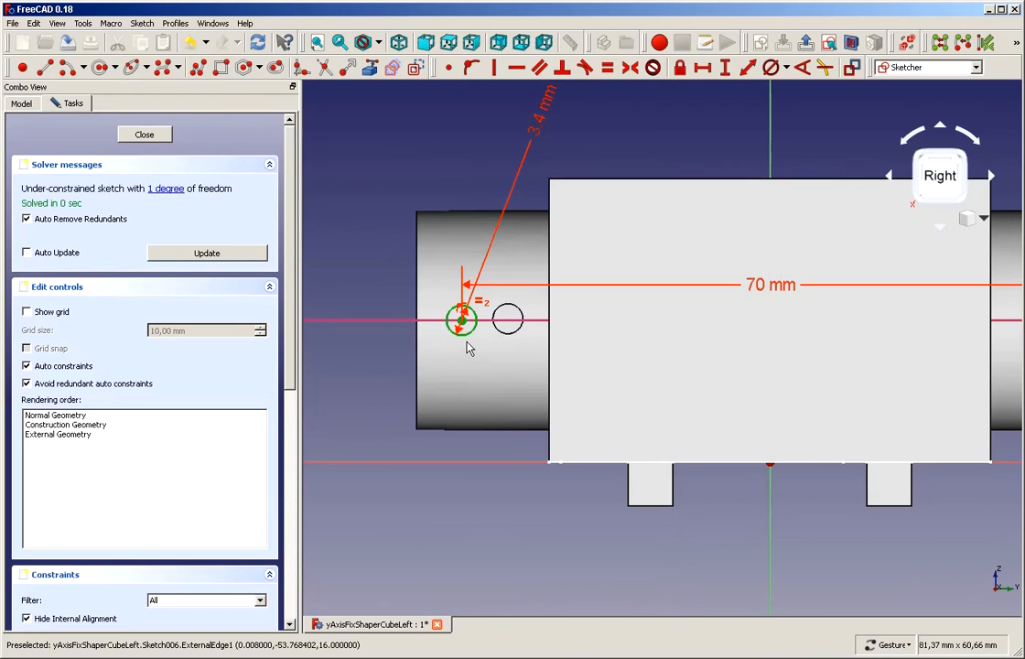
pyautogui.moveTo(501, 320); pyautogui.dragTo(455, 321)
pyautogui.scroll(-4, 492, 321)
pyautogui.scroll(2, 664, 242)
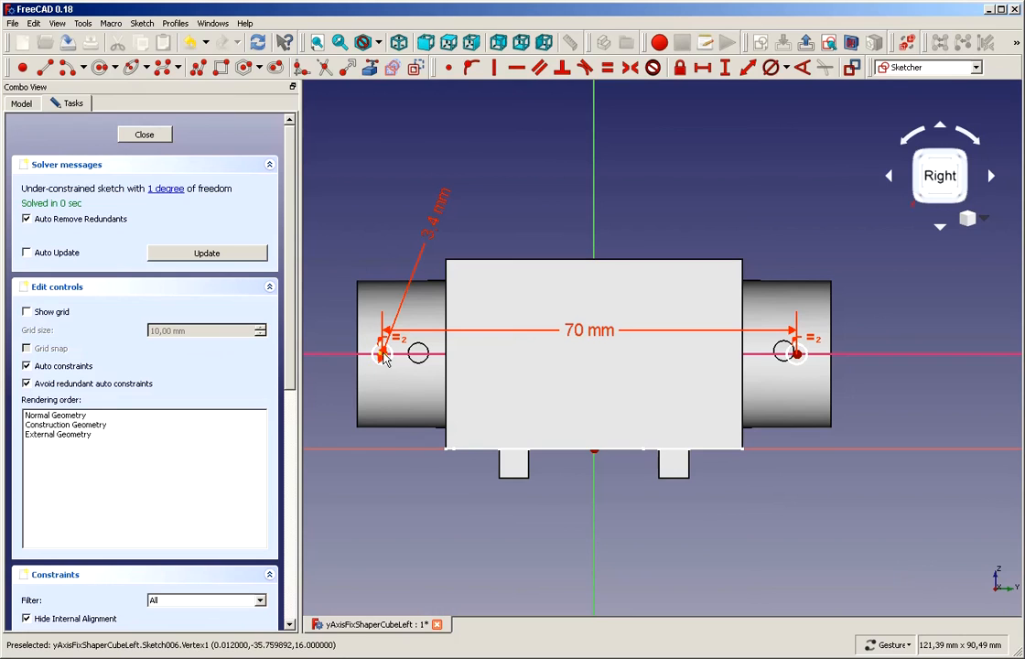
# Constrain both circle centres symmetrically about the sketch's vertical axis and close the sketch
pyautogui.click(797, 357)
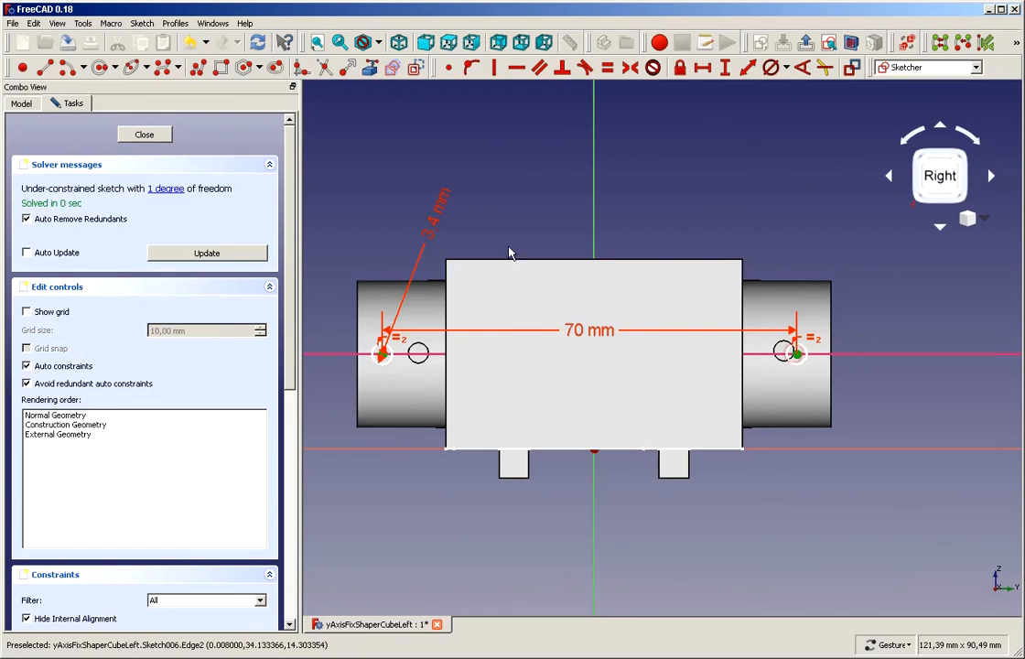
pyautogui.click(591, 223)
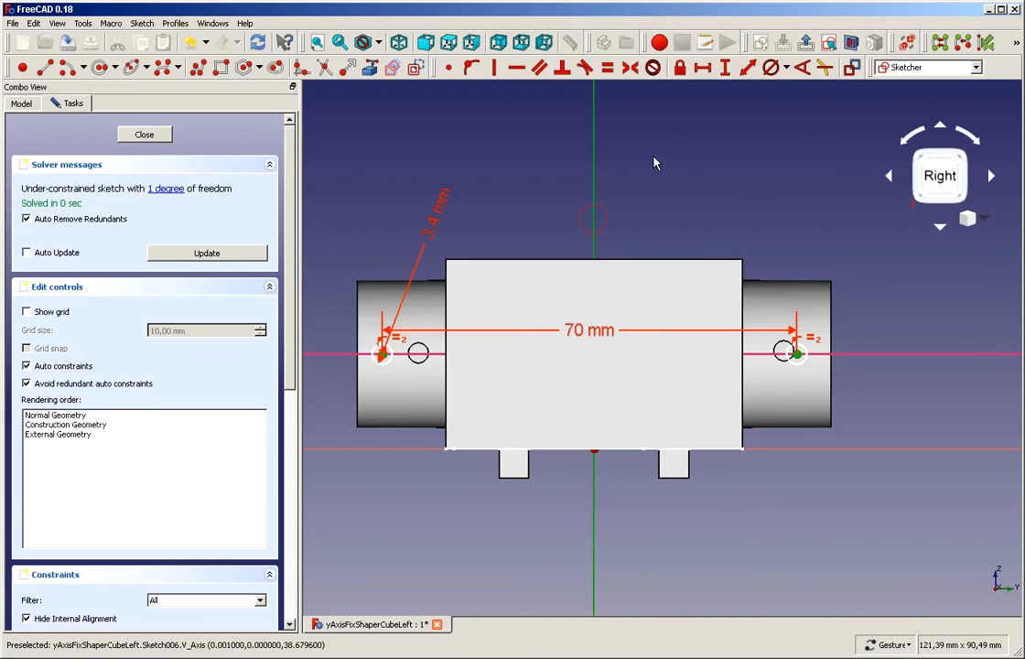
pyautogui.press('s')
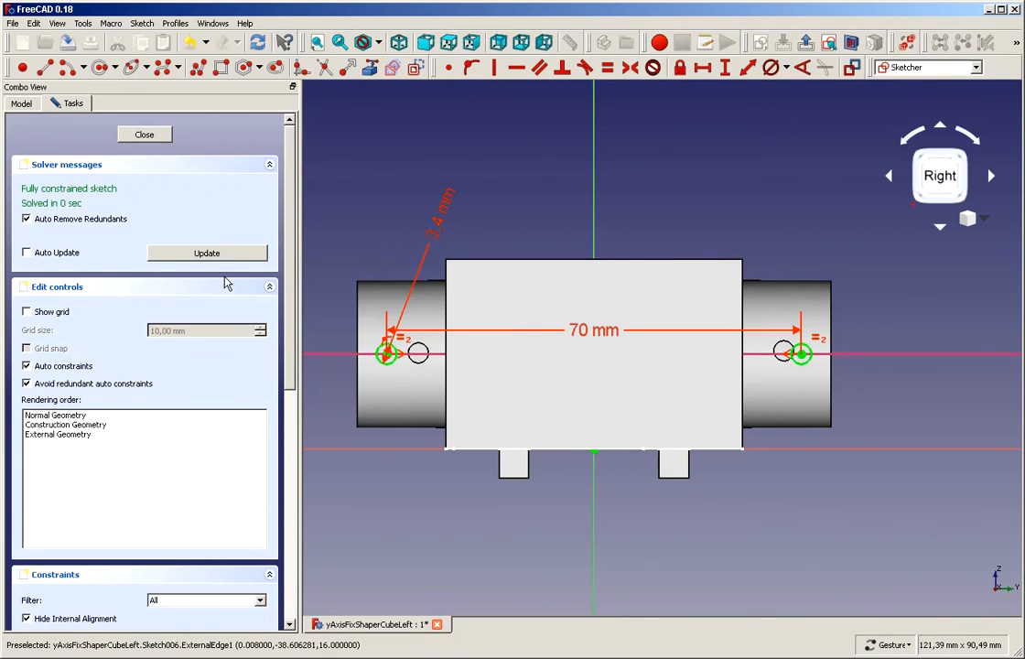
pyautogui.click(139, 137)
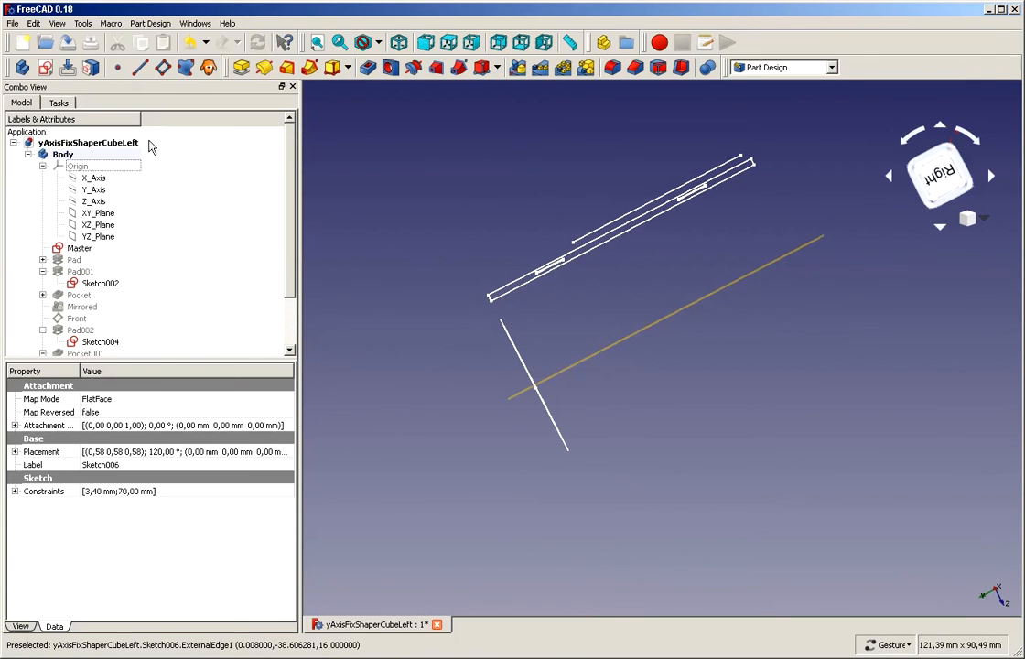
# Pocket the two 3.4 mm circles into the cylinder ends with type Dimension and a length of 5 mm
pyautogui.click(367, 70)
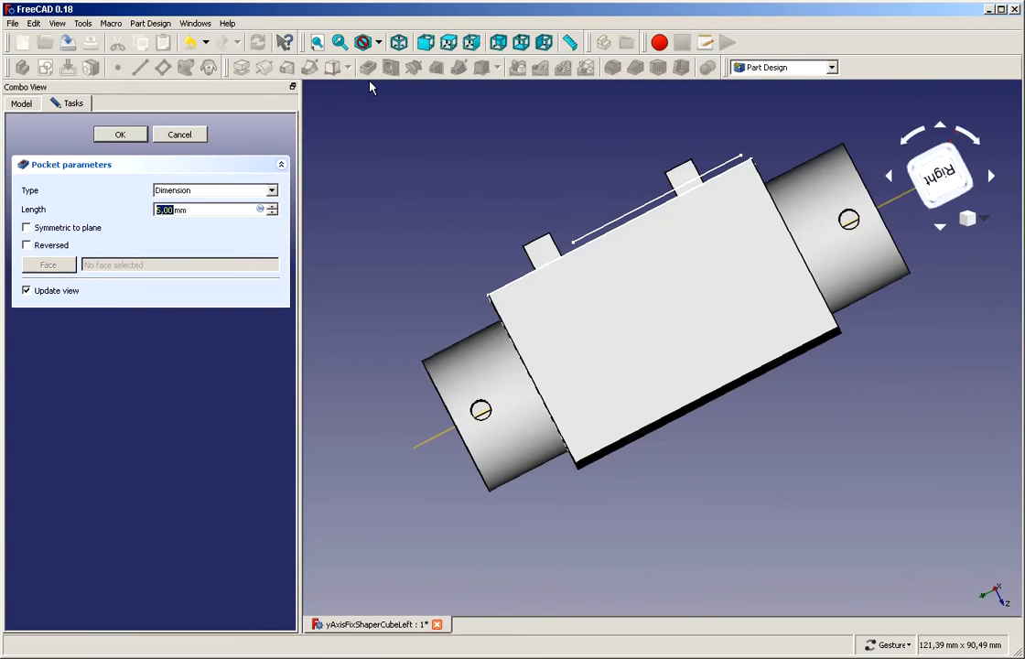
pyautogui.moveTo(783, 458); pyautogui.dragTo(827, 424)
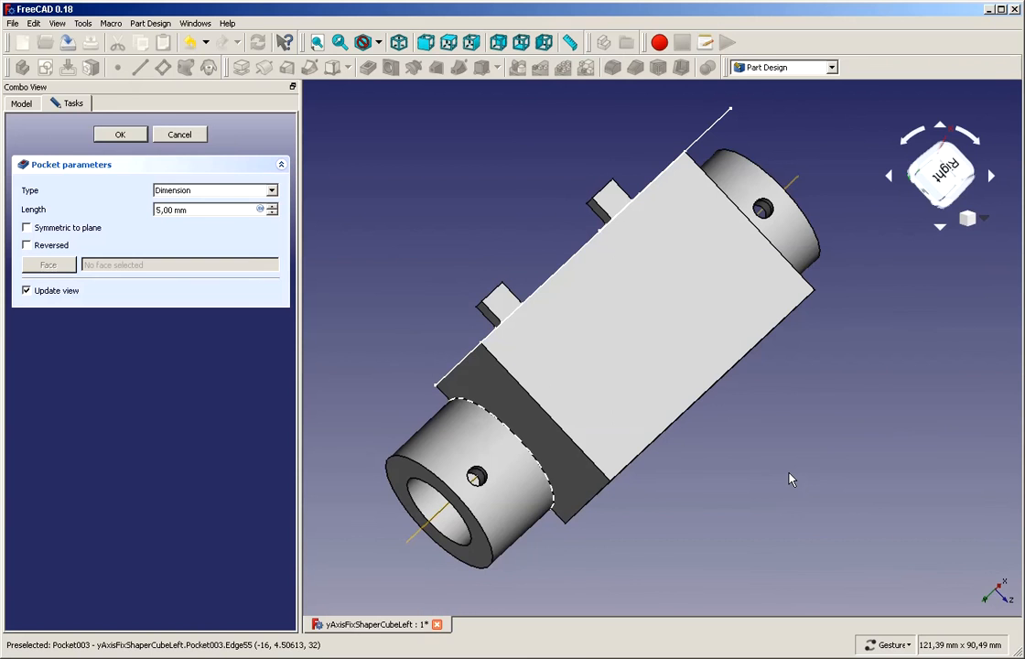
pyautogui.click(133, 135)
pyautogui.moveTo(840, 431); pyautogui.dragTo(711, 292)
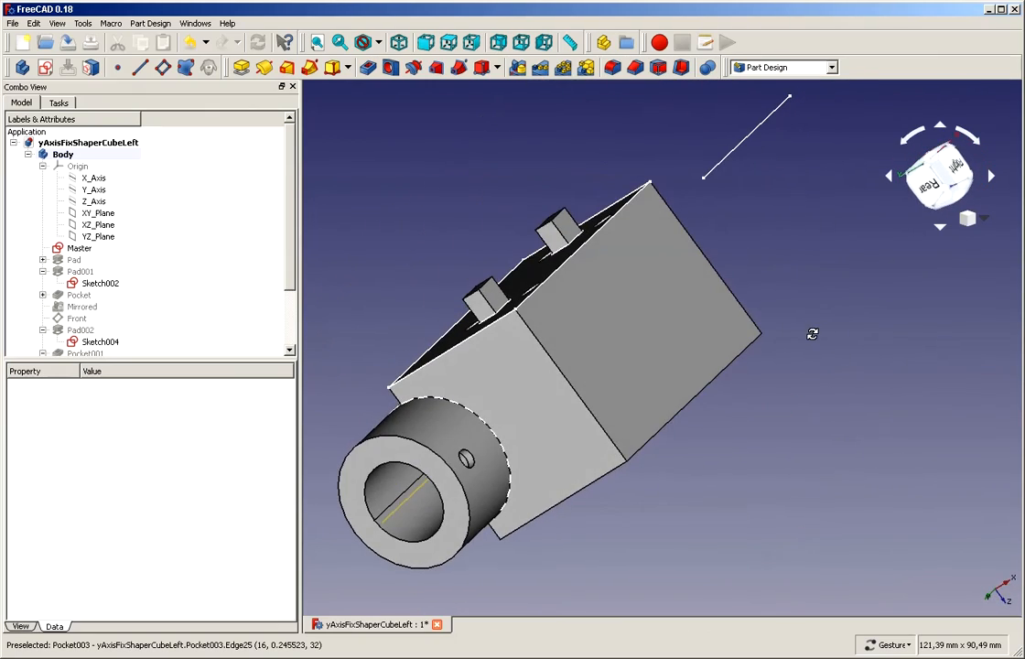
pyautogui.moveTo(495, 584); pyautogui.dragTo(744, 551)
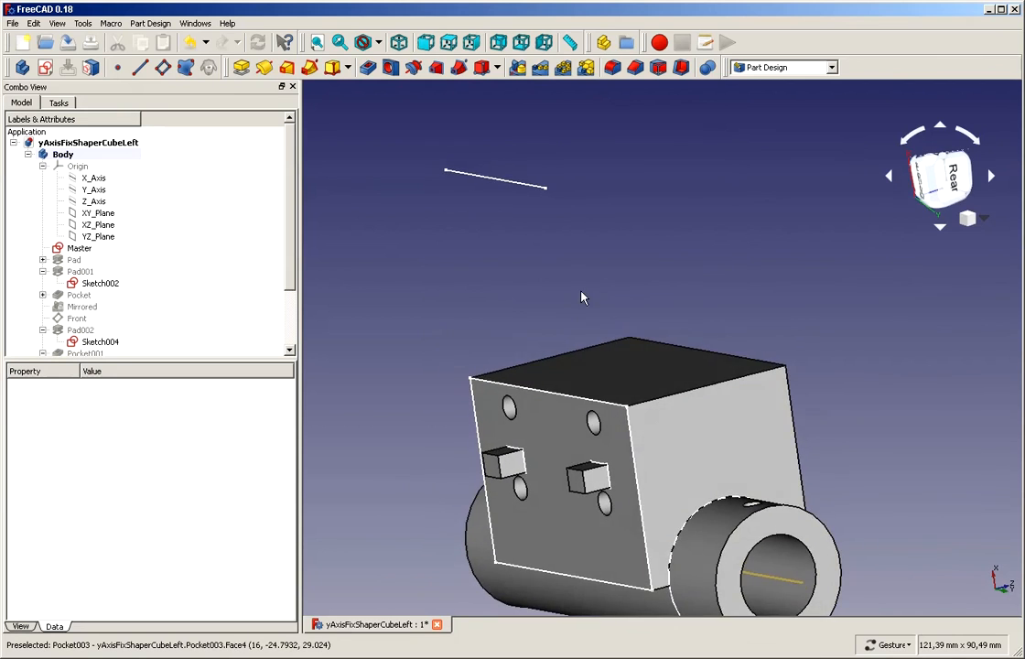
pyautogui.scroll(-3, 569, 515)
pyautogui.scroll(3, 569, 516)
pyautogui.scroll(-3, 572, 506)
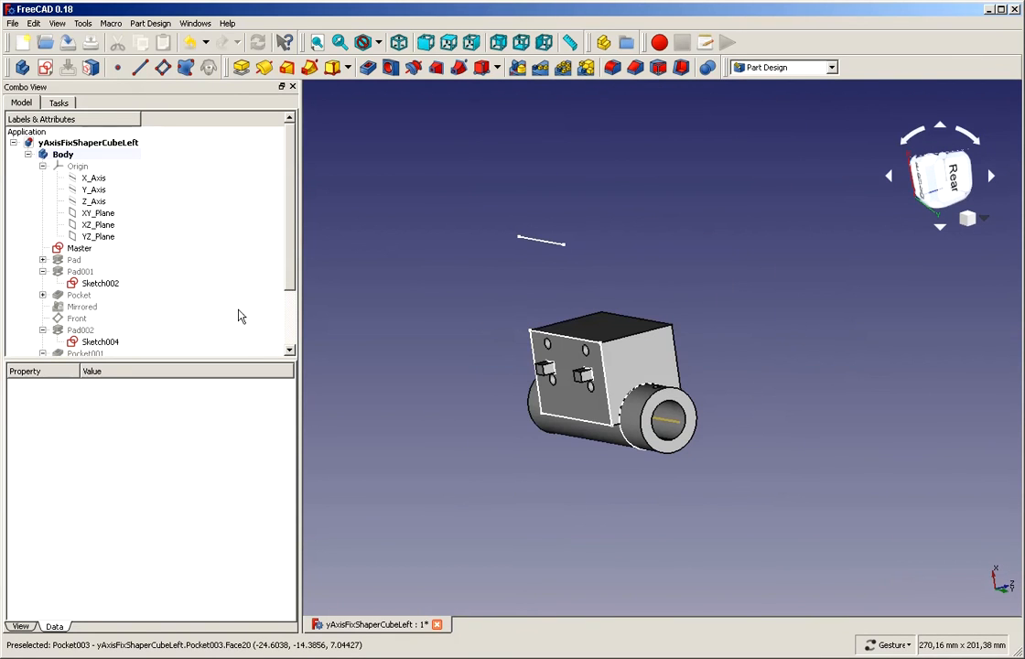
# Hide Sketch002, Sketch004 and the Master sketch
pyautogui.click(92, 286)
pyautogui.click(99, 342)
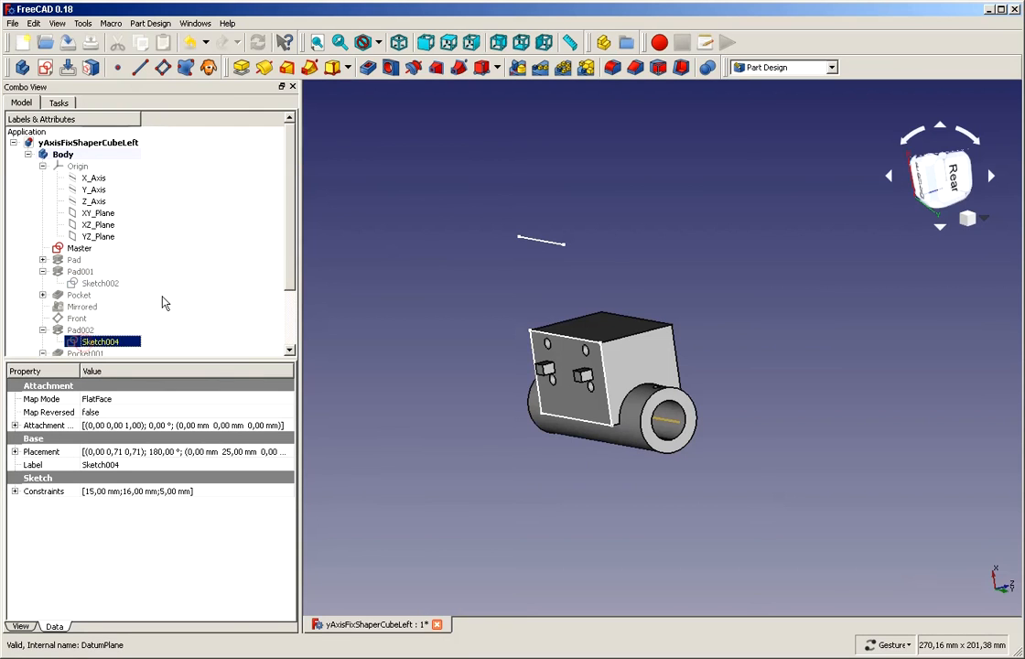
pyautogui.click(80, 248)
pyautogui.scroll(-1, 188, 272)
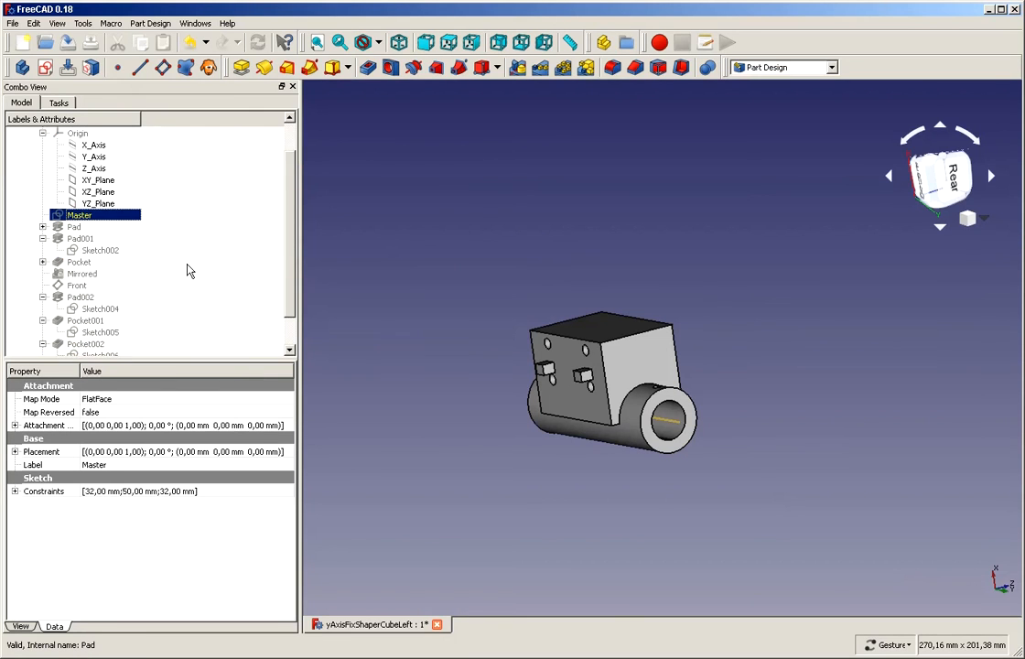
pyautogui.scroll(-1, 175, 286)
# Hide the datum line, switching Pocket003 off and back on to check that only the solid remains displayed
pyautogui.click(84, 343)
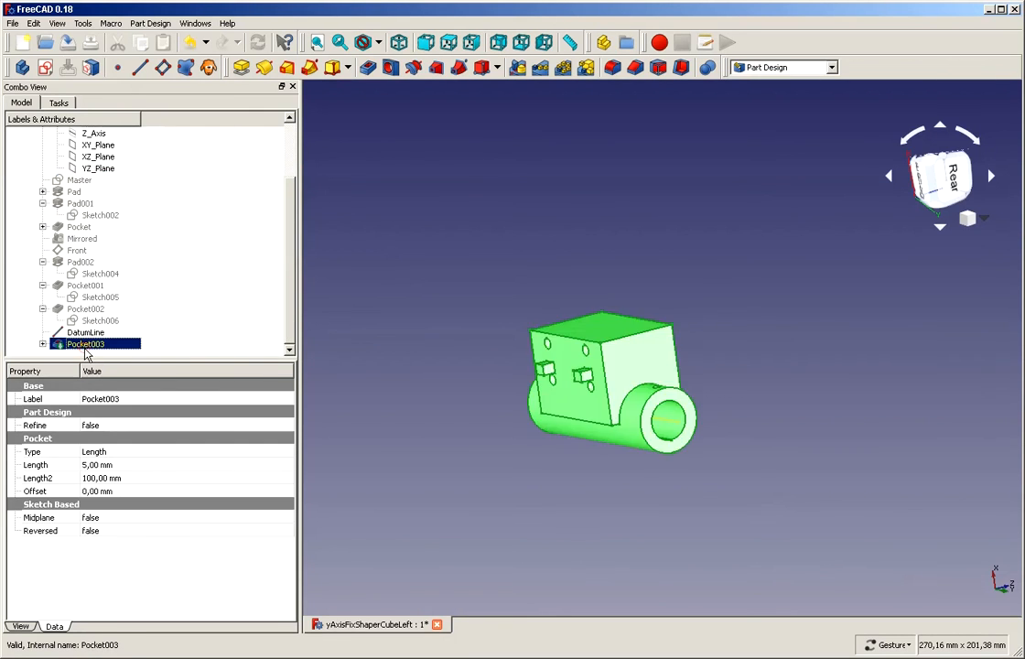
pyautogui.press('space')
pyautogui.click(87, 334)
pyautogui.press('space')
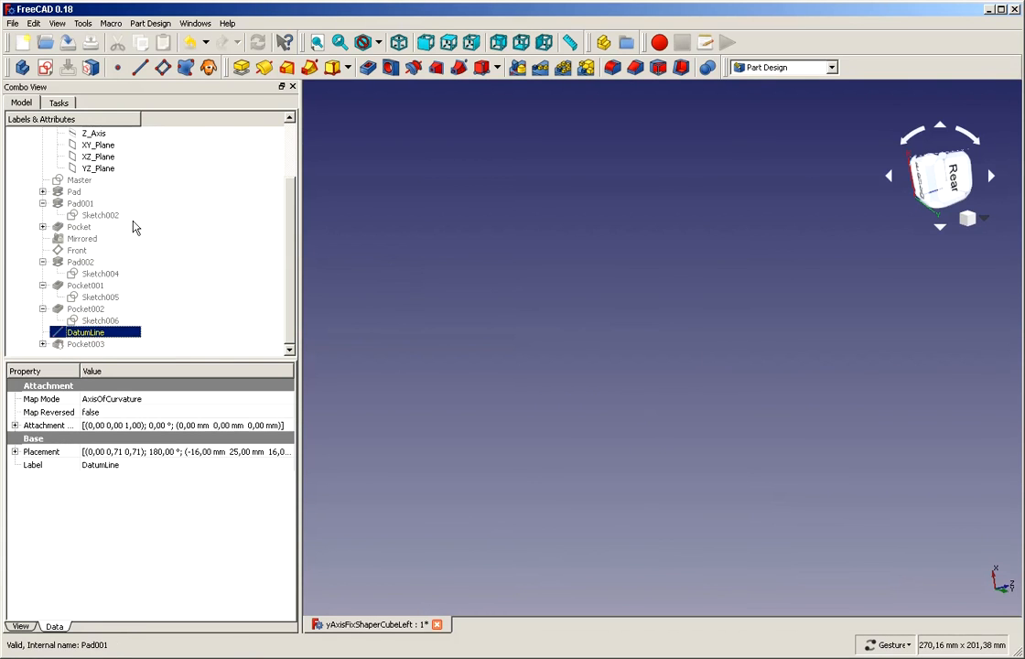
pyautogui.scroll(2, 118, 212)
pyautogui.scroll(-2, 117, 220)
pyautogui.click(87, 344)
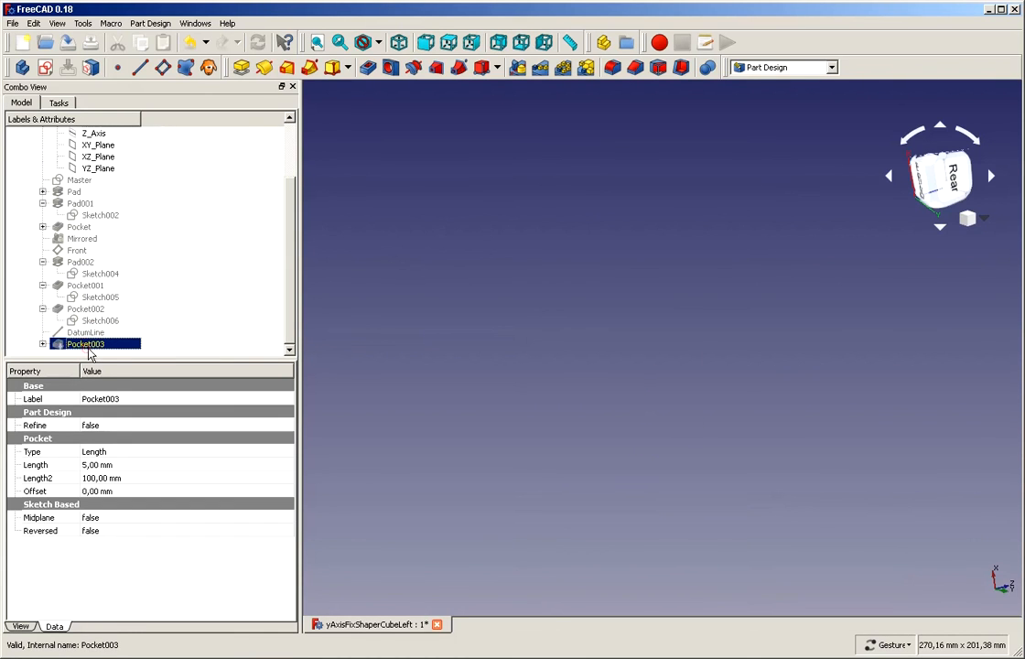
pyautogui.press('space')
pyautogui.click(655, 254)
pyautogui.moveTo(658, 256); pyautogui.dragTo(713, 260)
pyautogui.scroll(2, 697, 288)
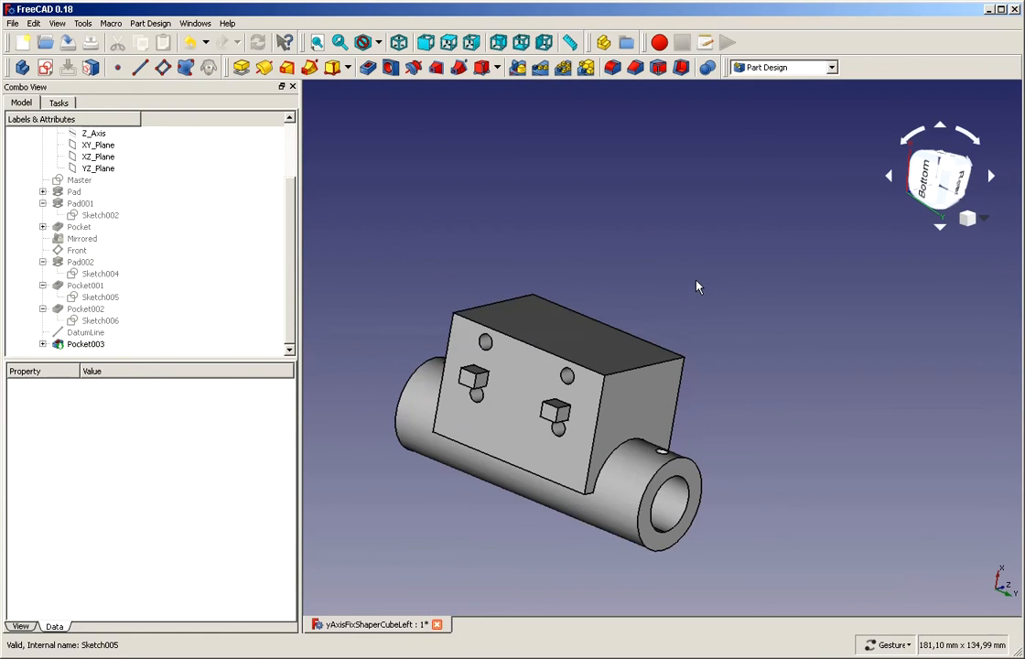
# Select Pocket003 and switch to the Mesh Design workbench
pyautogui.click(87, 344)
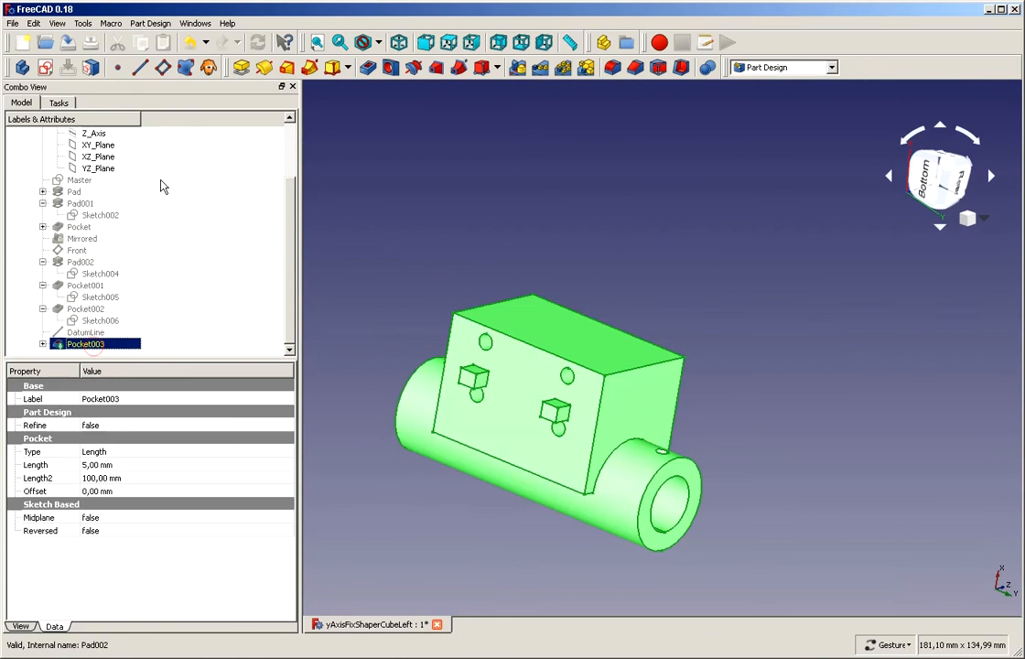
pyautogui.click(153, 41)
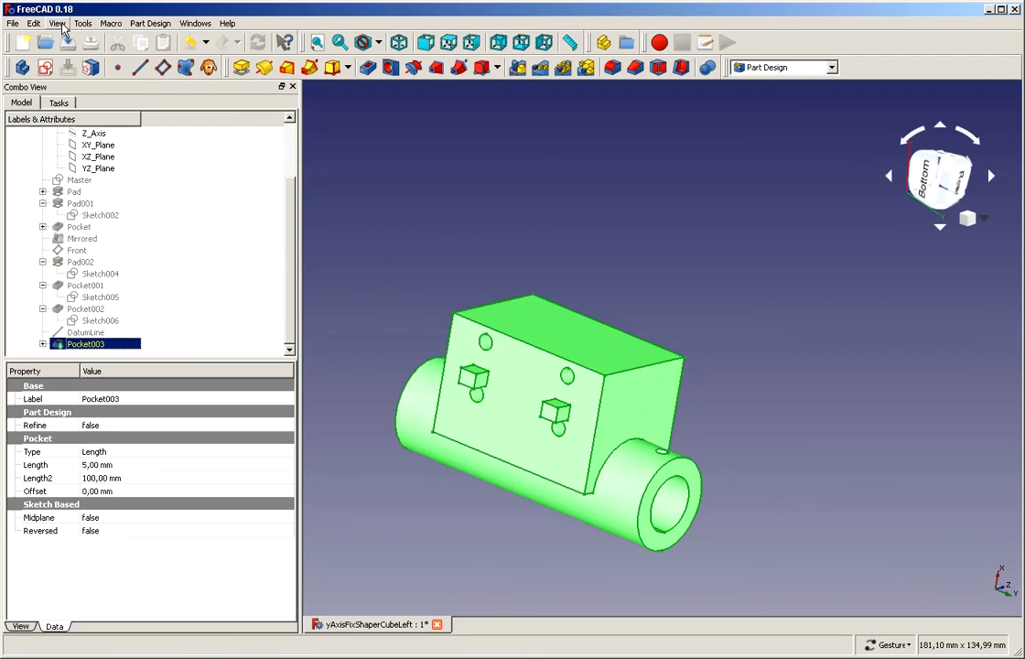
pyautogui.click(59, 23)
pyautogui.moveTo(97, 366)
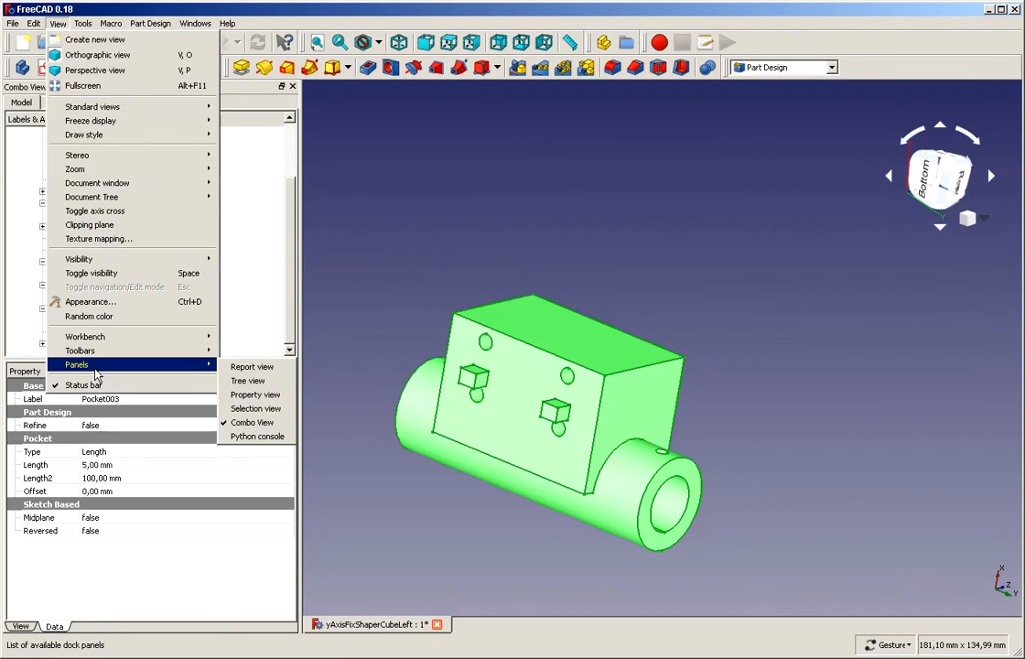
pyautogui.moveTo(92, 337)
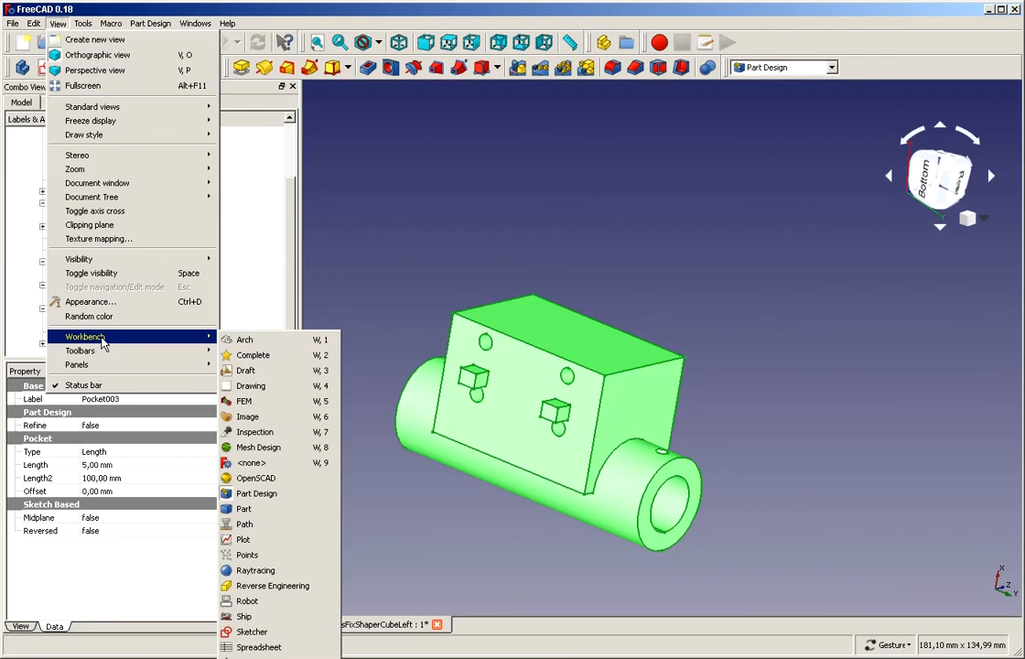
pyautogui.click(262, 448)
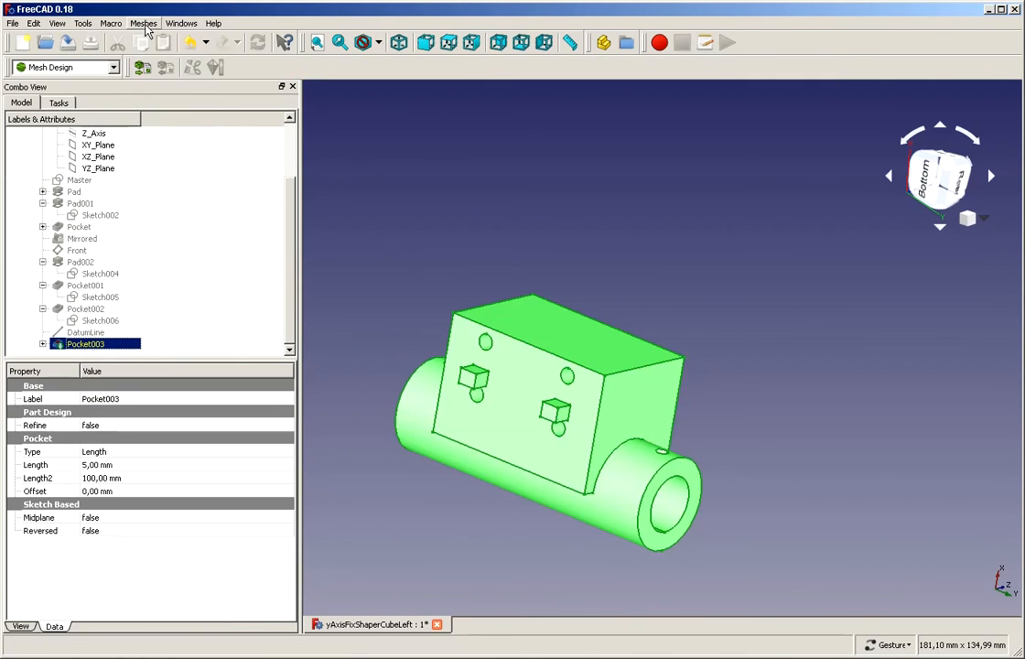
# Create a mesh from Pocket003 with the Standard mesher, 0.10 mm surface deviation and 30° angular deviation
pyautogui.click(145, 24)
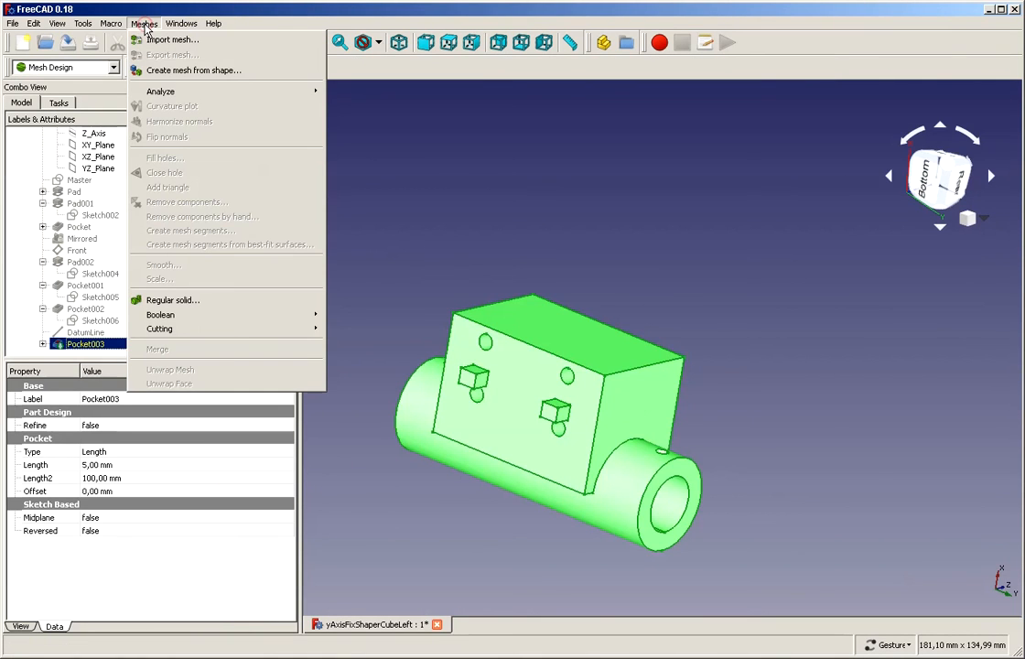
pyautogui.click(156, 81)
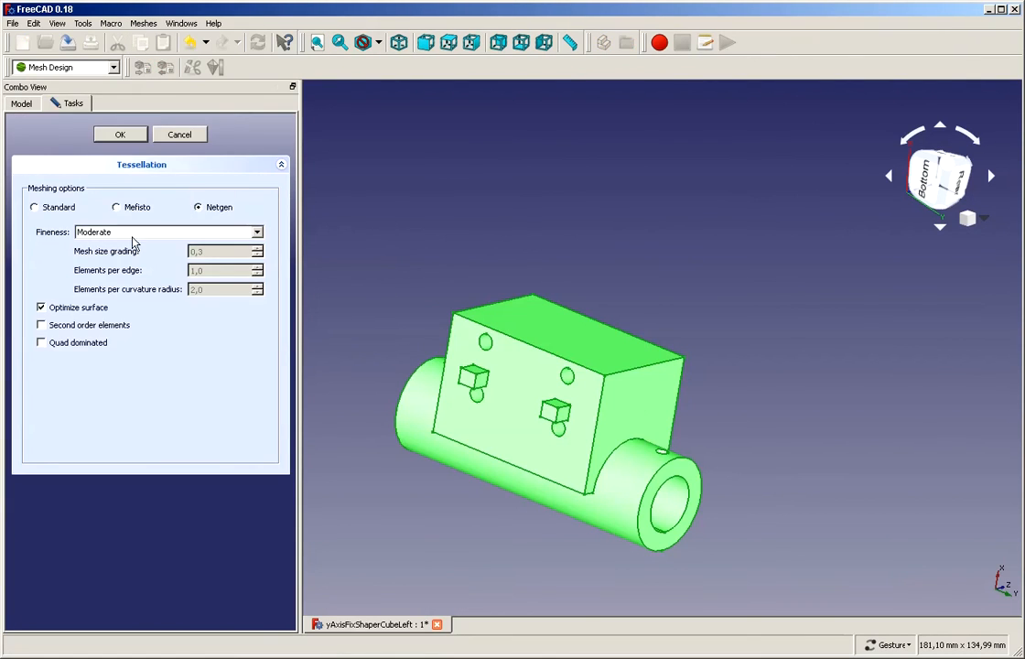
pyautogui.click(58, 209)
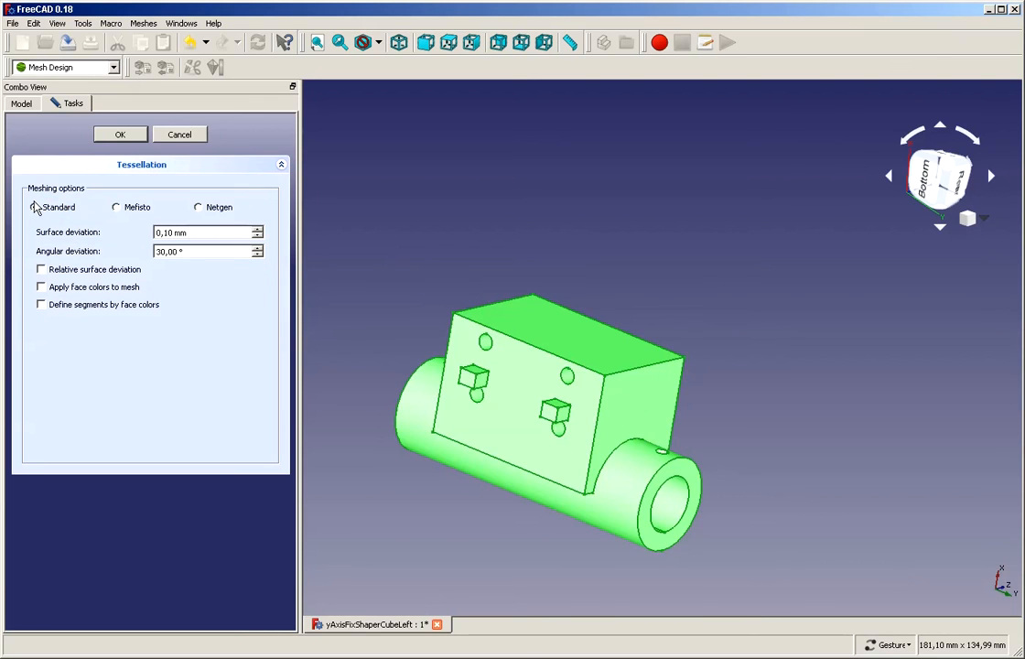
pyautogui.click(123, 134)
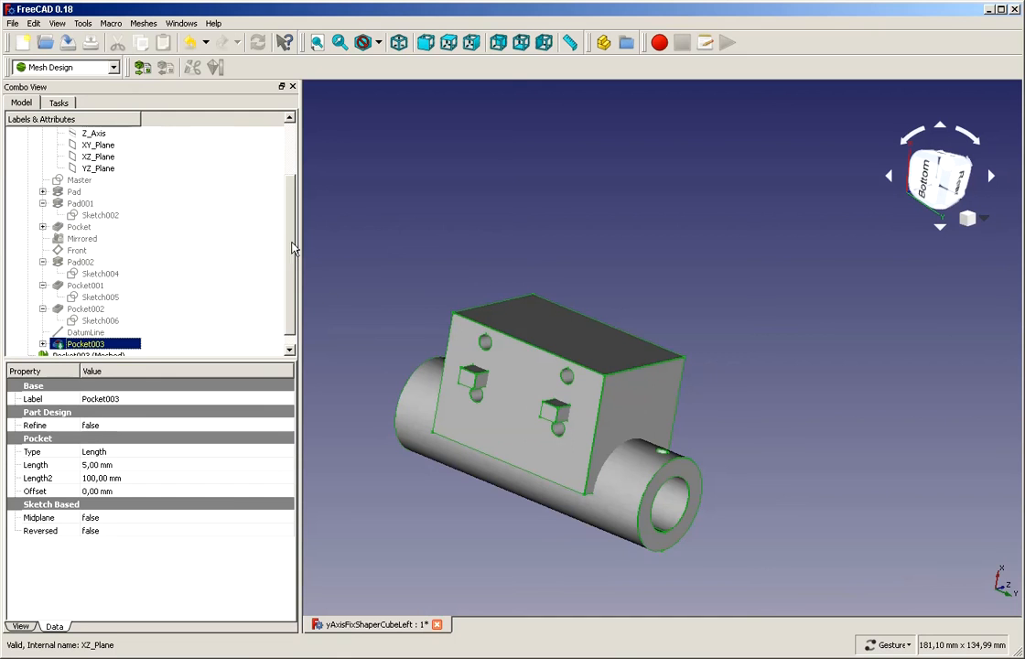
# Hide the original Pocket003 solid and look over the meshed copy
pyautogui.press('space')
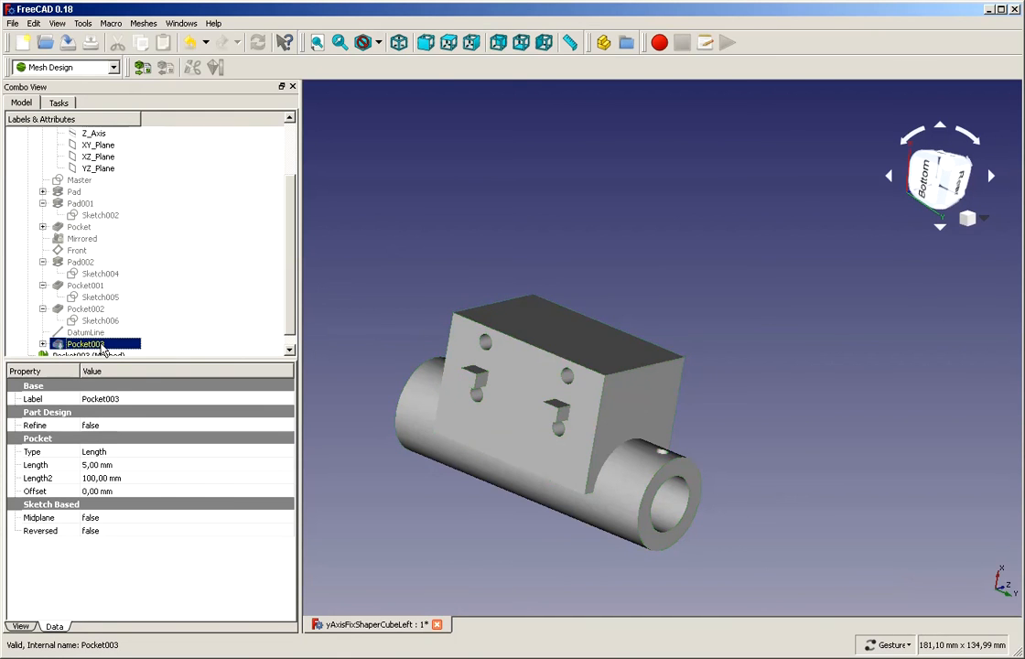
pyautogui.click(833, 297)
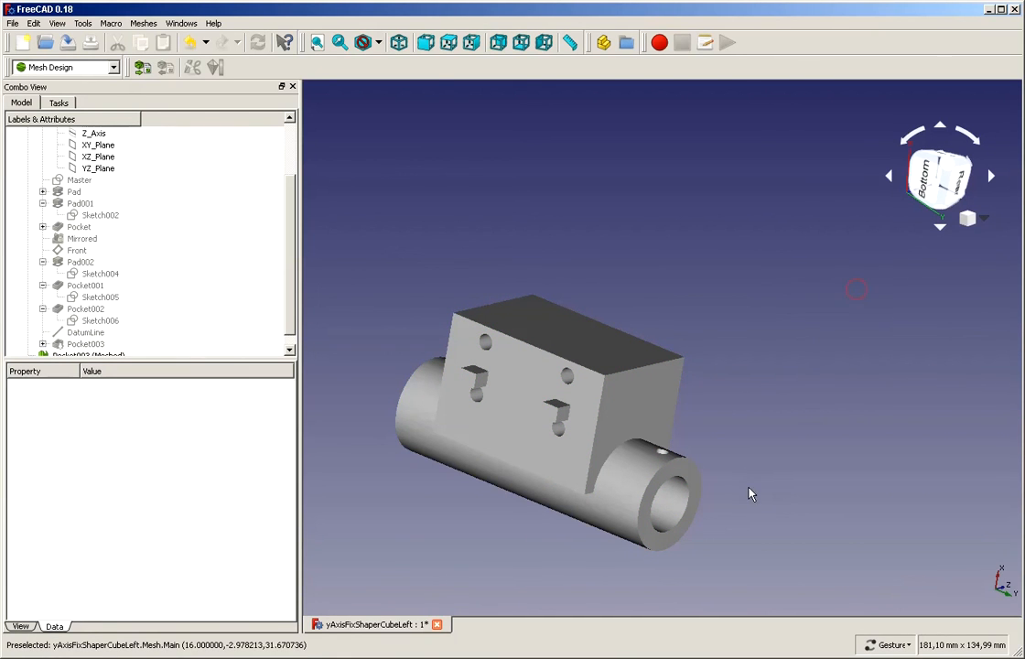
pyautogui.moveTo(749, 494); pyautogui.dragTo(774, 491)
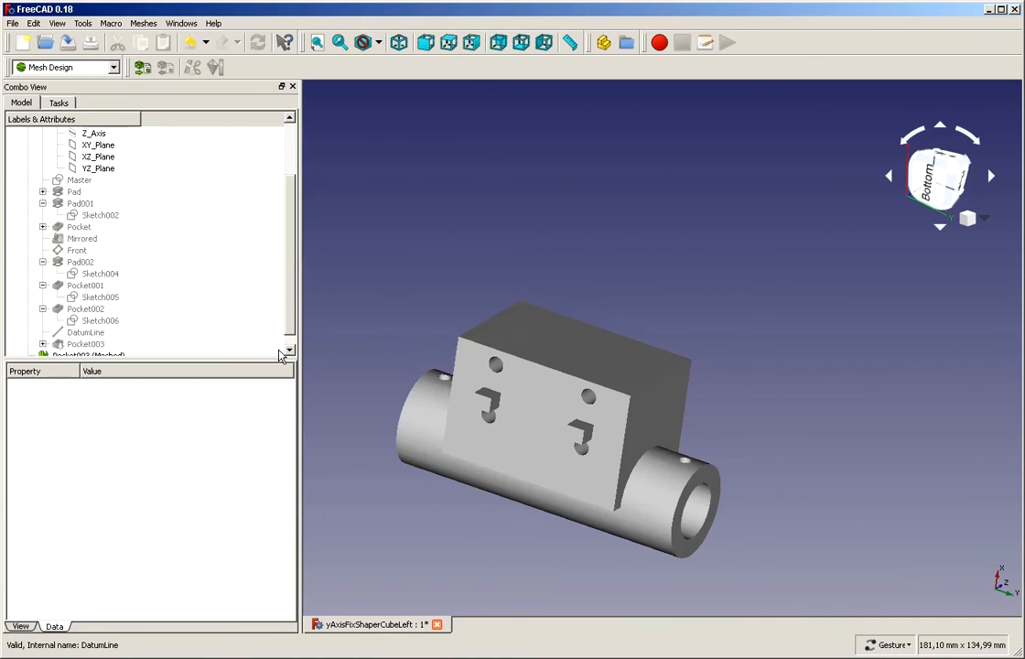
# Check whether the Pocket003 (Meshed) object is a solid mesh
pyautogui.scroll(-1, 250, 312)
pyautogui.click(92, 345)
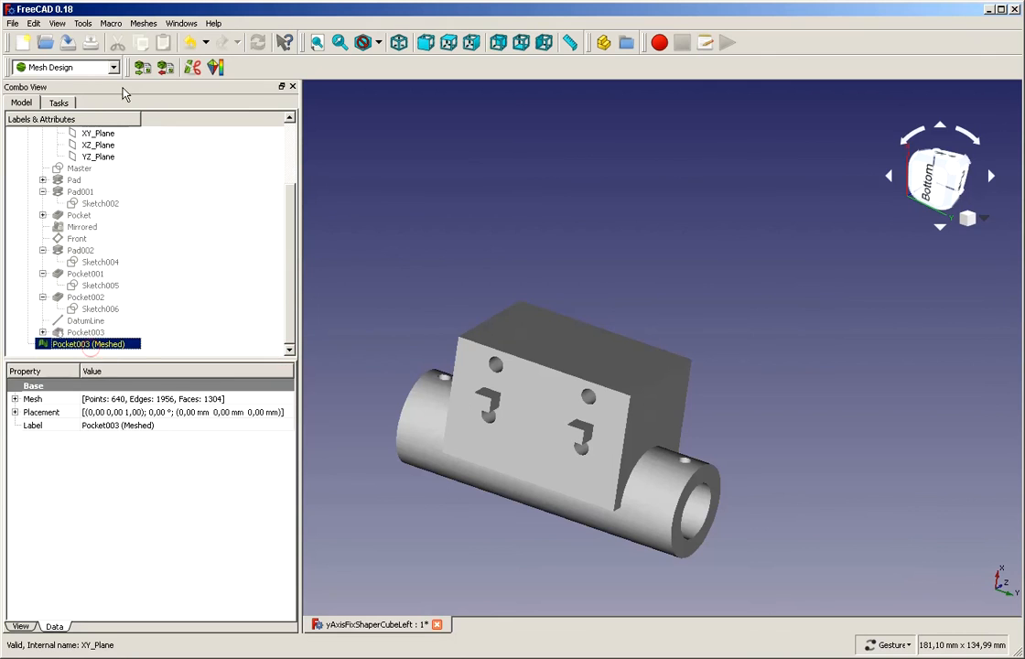
pyautogui.click(143, 23)
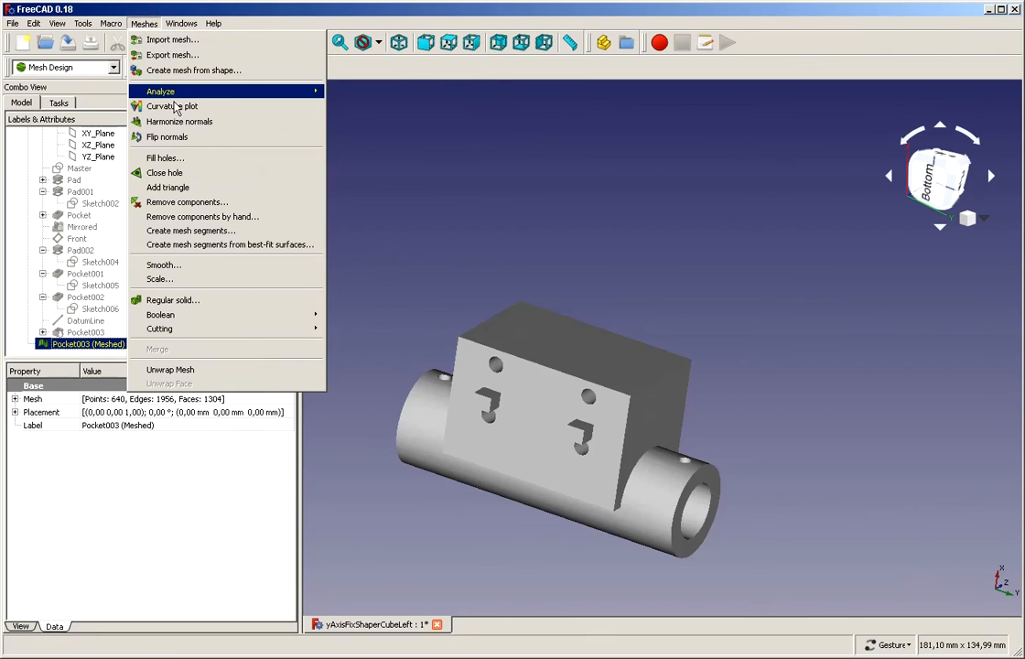
pyautogui.moveTo(171, 93)
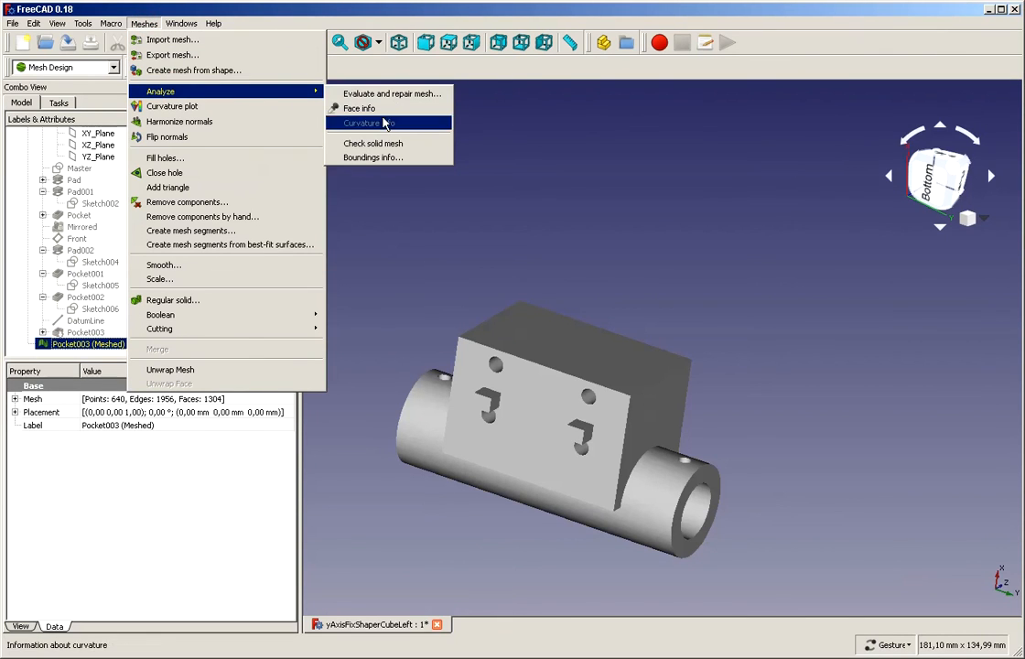
pyautogui.click(373, 144)
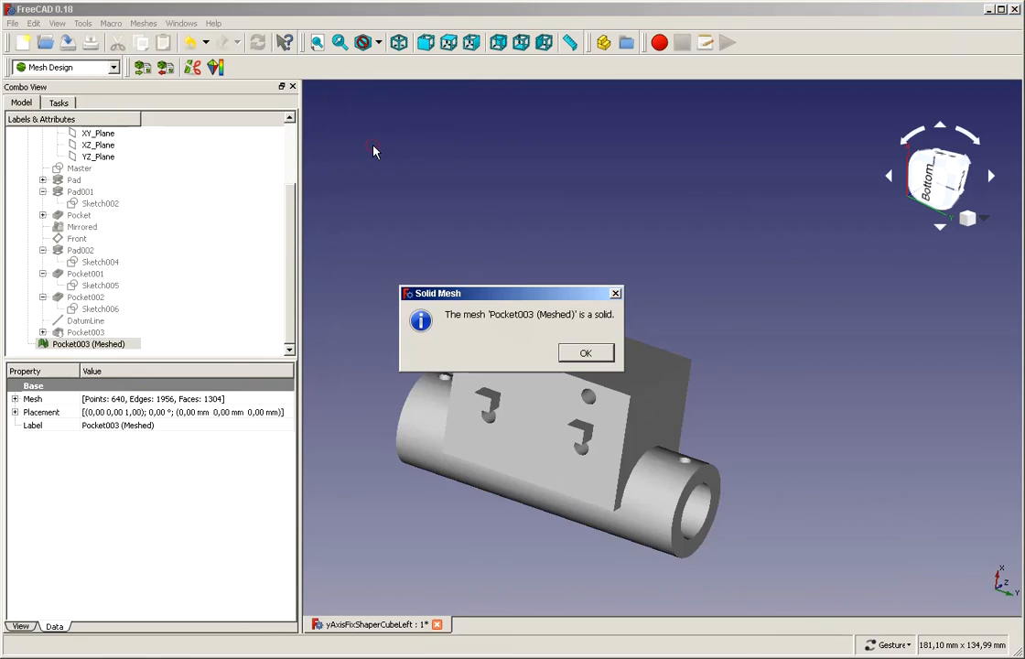
pyautogui.click(583, 353)
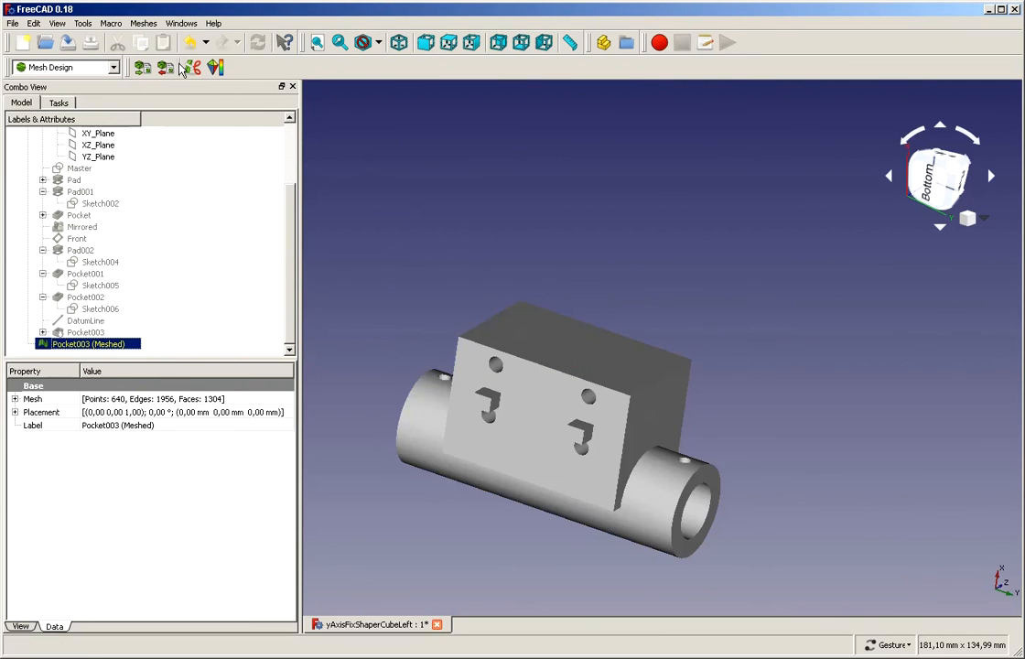
# Evaluate the Pocket003 mesh for defects by running all analysis tests together, and close the evaluation
pyautogui.click(143, 23)
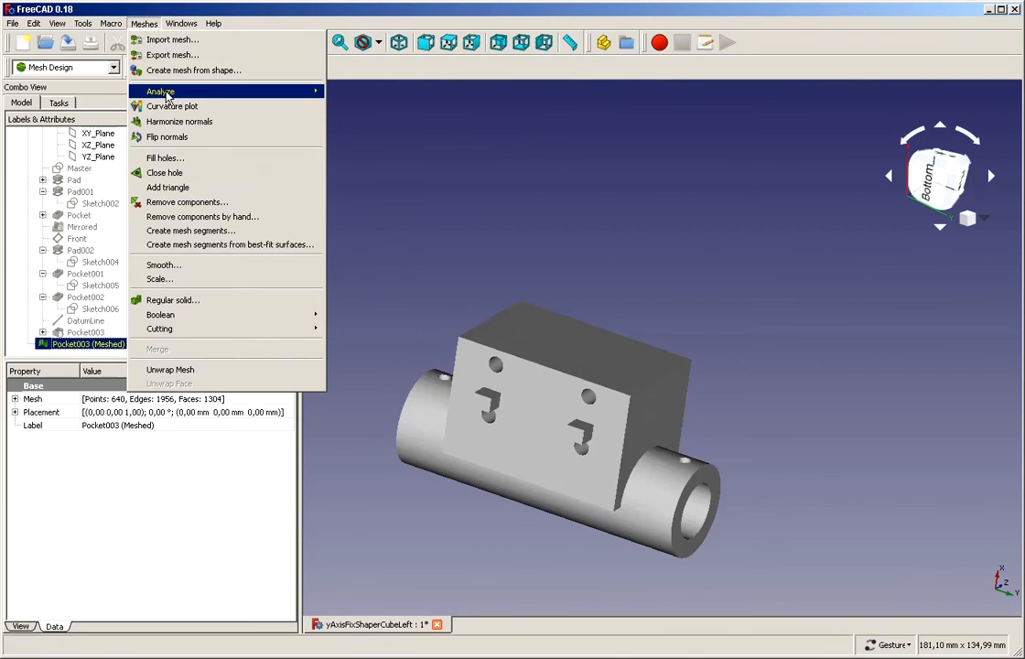
pyautogui.moveTo(230, 95)
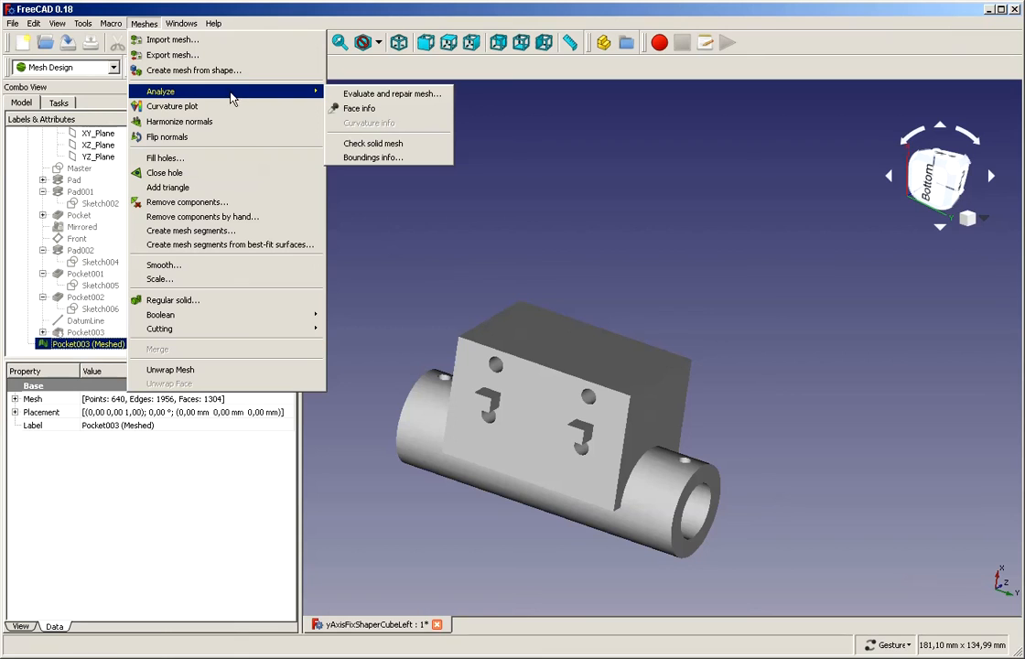
pyautogui.click(378, 95)
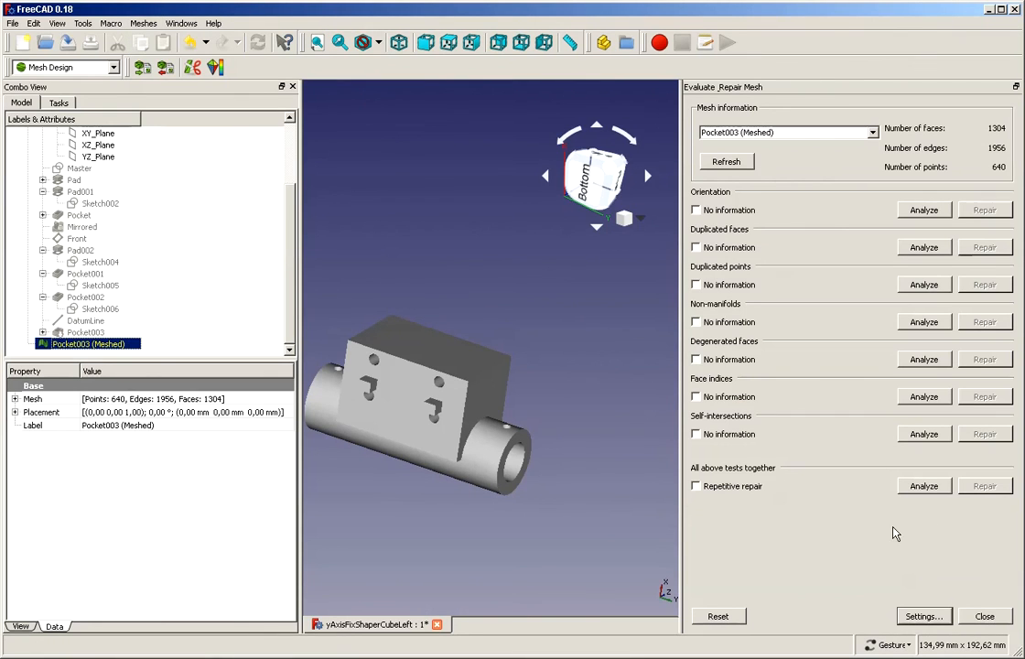
pyautogui.click(924, 486)
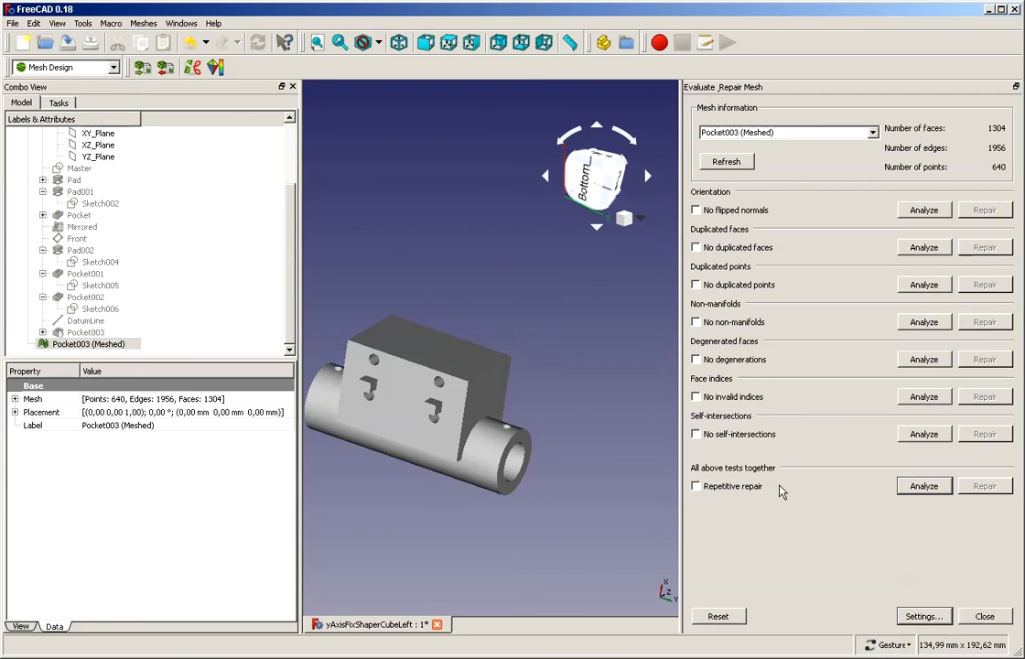
pyautogui.click(978, 616)
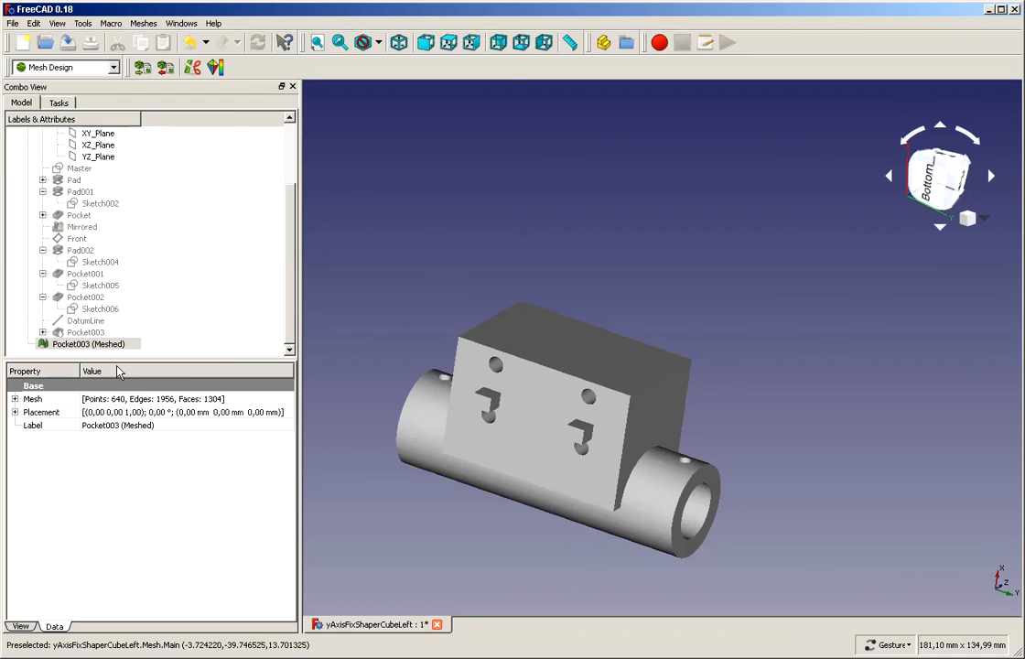
# Export the Pocket003 mesh as a binary STL named yholder into the 3dModels folder
pyautogui.click(93, 347)
pyautogui.rightClick(94, 347)
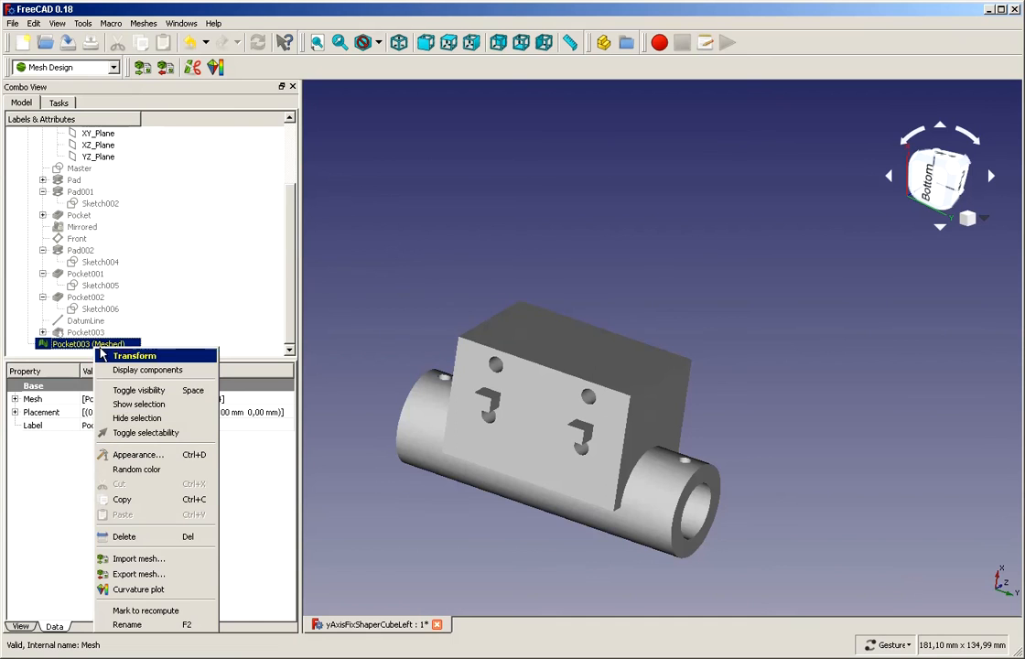
pyautogui.click(115, 579)
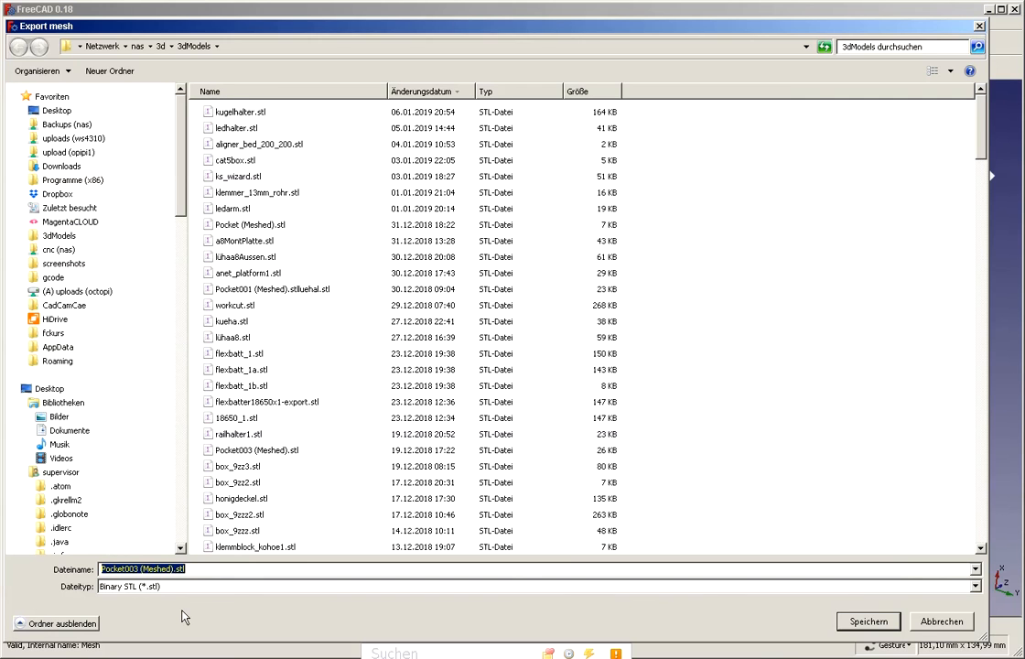
pyautogui.write('yhol')
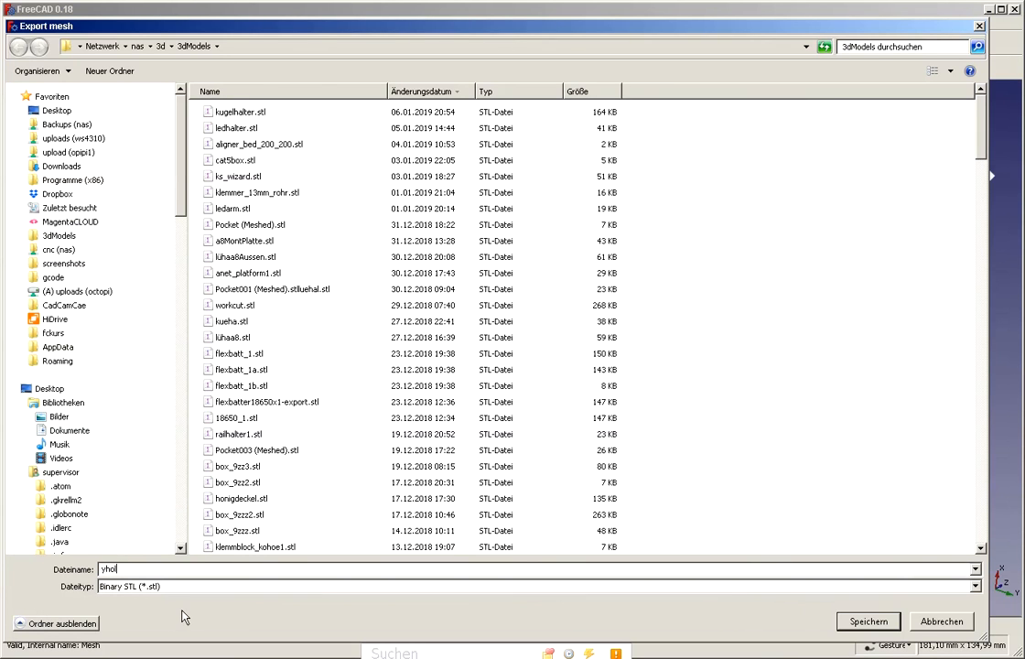
pyautogui.write('der')
pyautogui.press('Return')
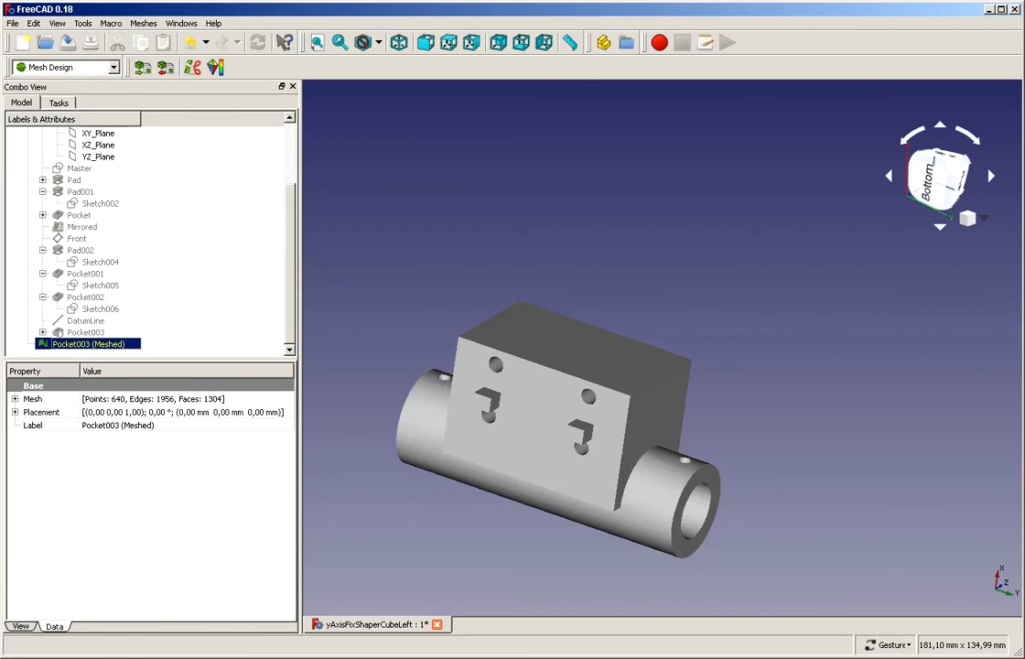
# Launch KISSlicer and move its window fully into view
pyautogui.press('super')
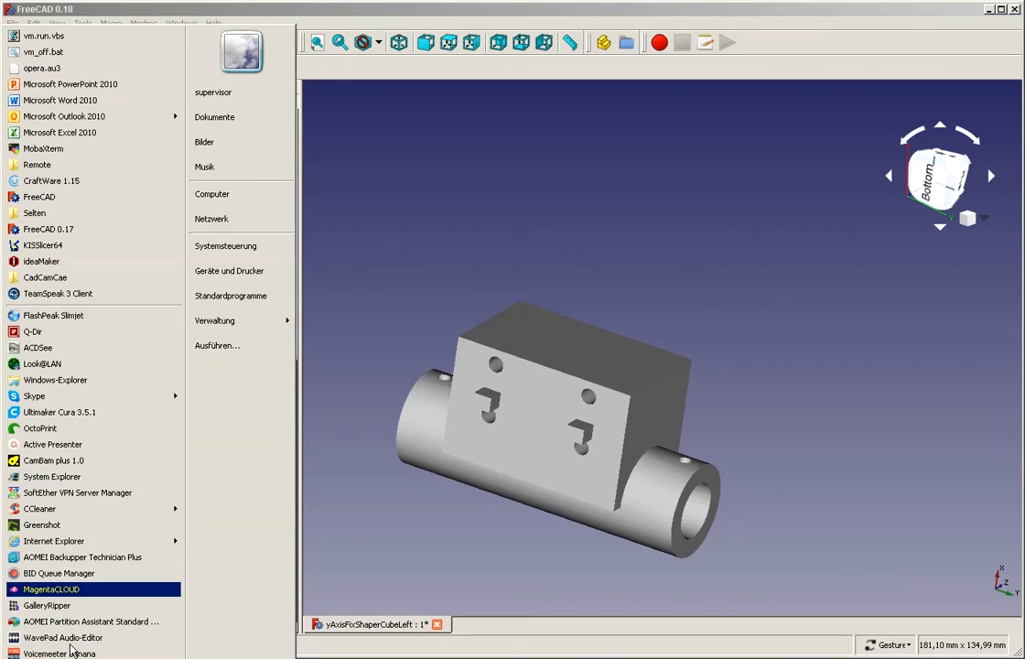
pyautogui.click(27, 245)
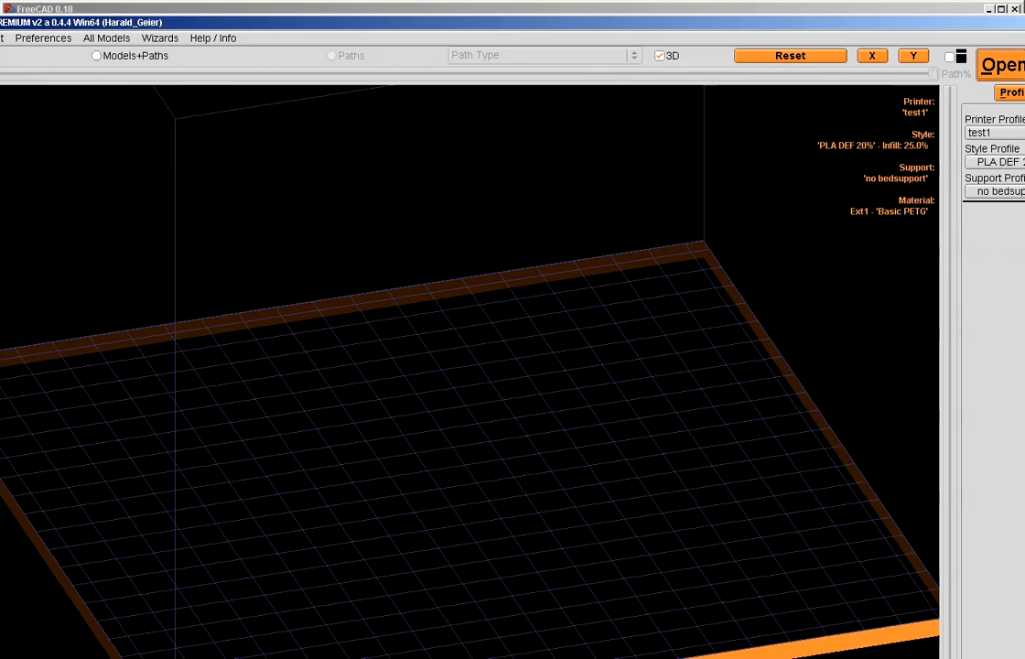
pyautogui.moveTo(1023, 16); pyautogui.dragTo(818, 267)
pyautogui.moveTo(694, 274); pyautogui.dragTo(861, 46)
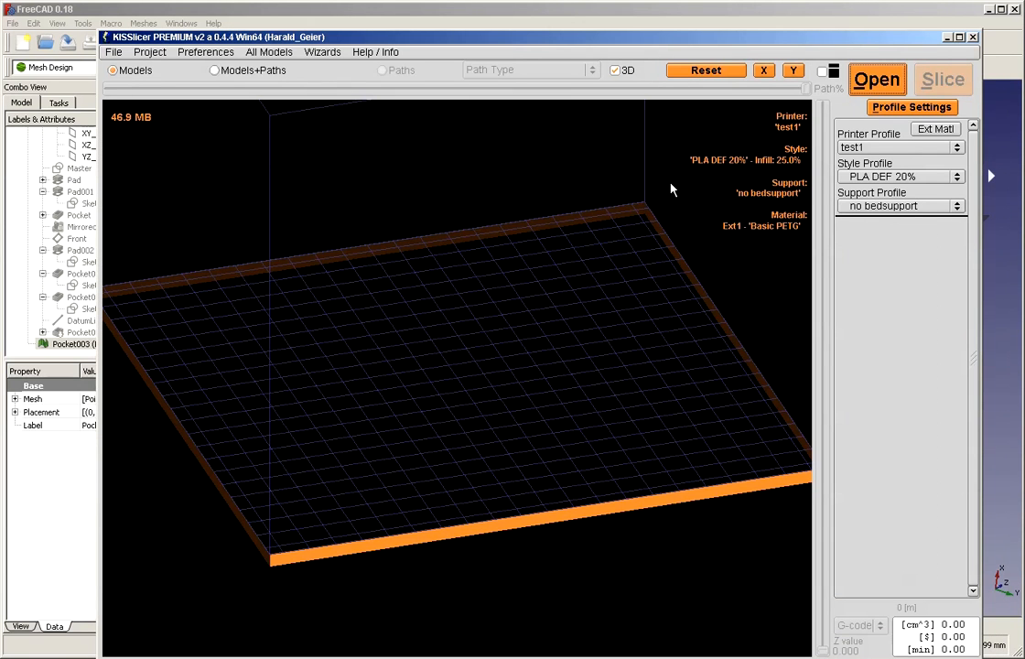
# Load the model file yholder.stl from the 3dModels folder onto the print bed
pyautogui.click(879, 81)
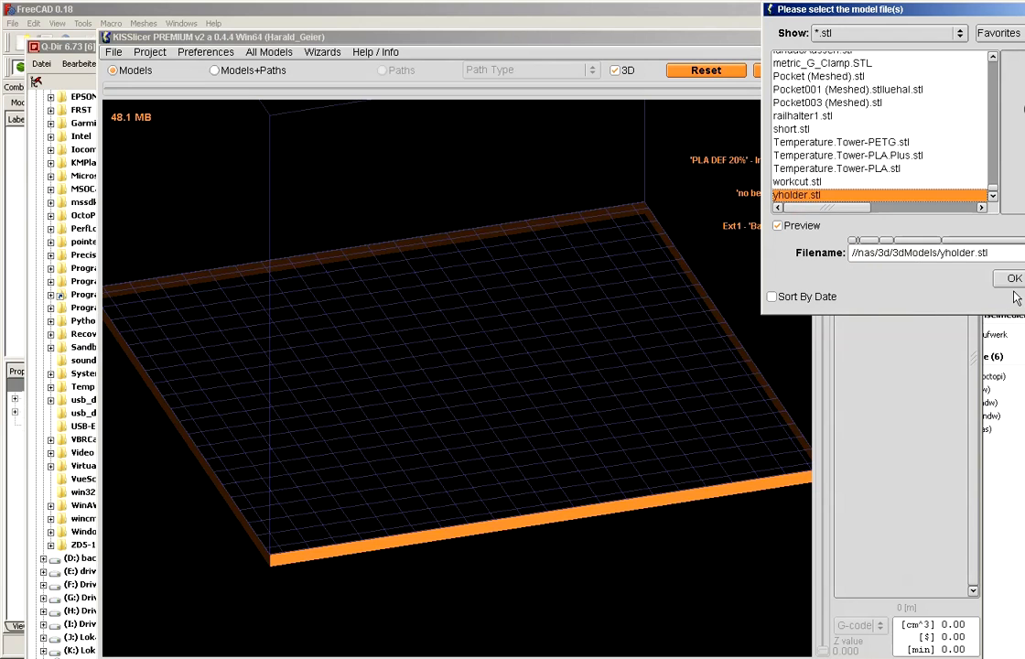
pyautogui.moveTo(870, 12); pyautogui.dragTo(748, 20)
pyautogui.click(894, 285)
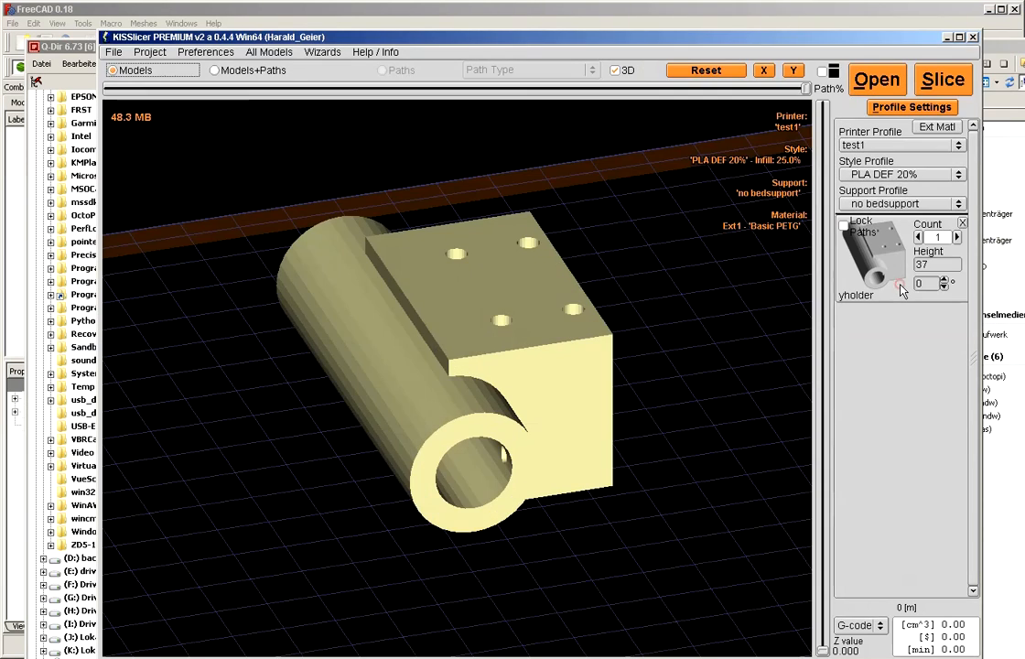
# Review the PLA DEF 20% style profile settings, then slice the yholder model
pyautogui.click(912, 108)
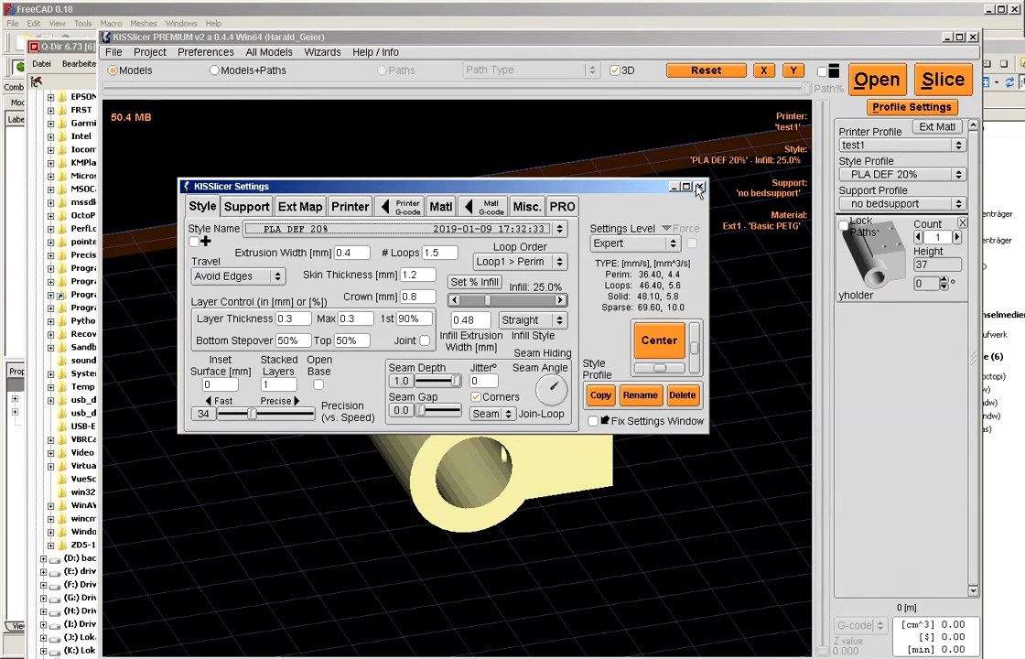
pyautogui.click(700, 186)
pyautogui.click(944, 80)
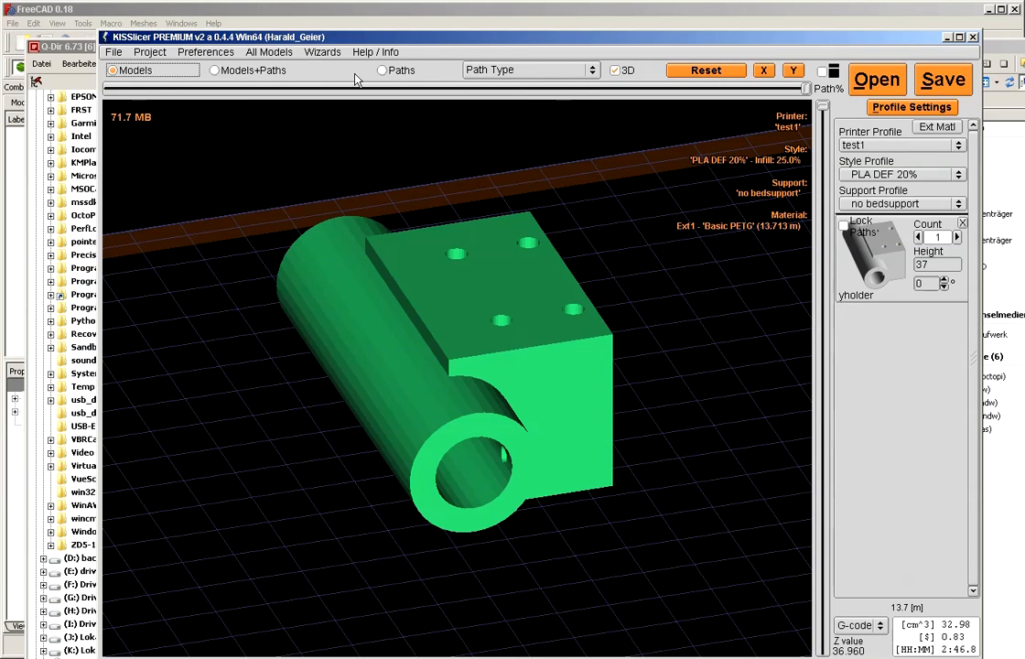
# Display the sliced model together with its paths across all layers, inspect the part and its supports, and close KISSlicer
pyautogui.click(234, 73)
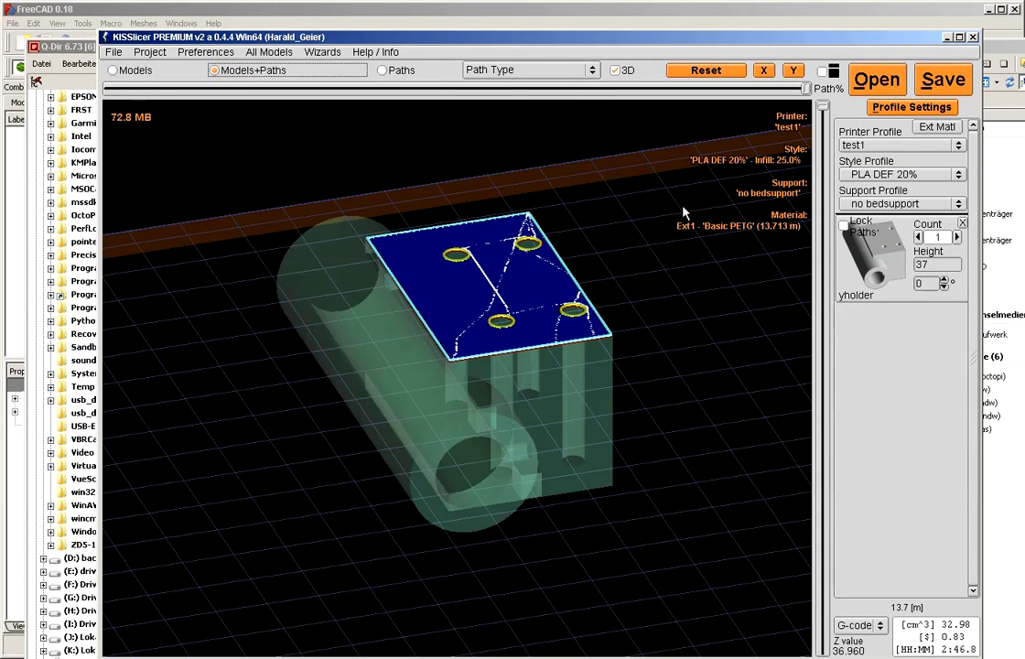
pyautogui.click(823, 72)
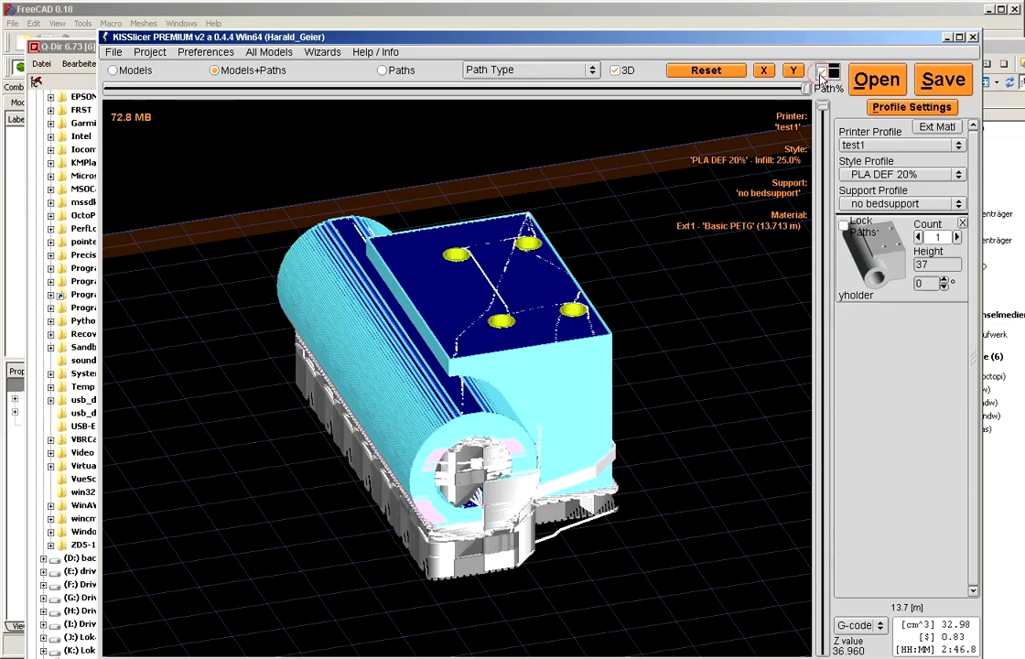
pyautogui.moveTo(726, 388); pyautogui.dragTo(663, 209)
pyautogui.scroll(2, 565, 444)
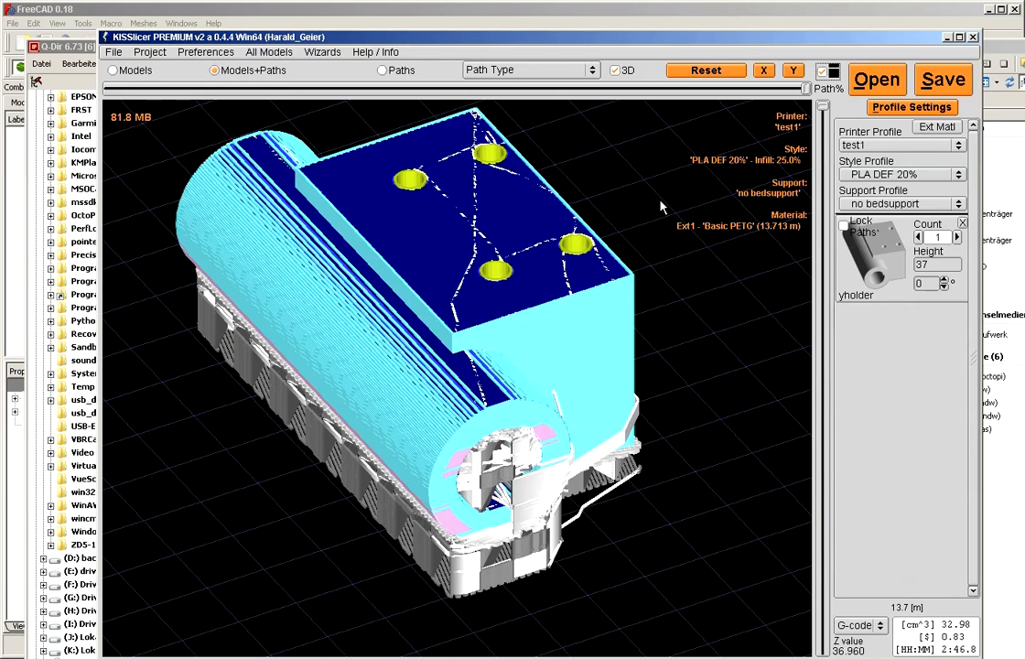
pyautogui.click(974, 38)
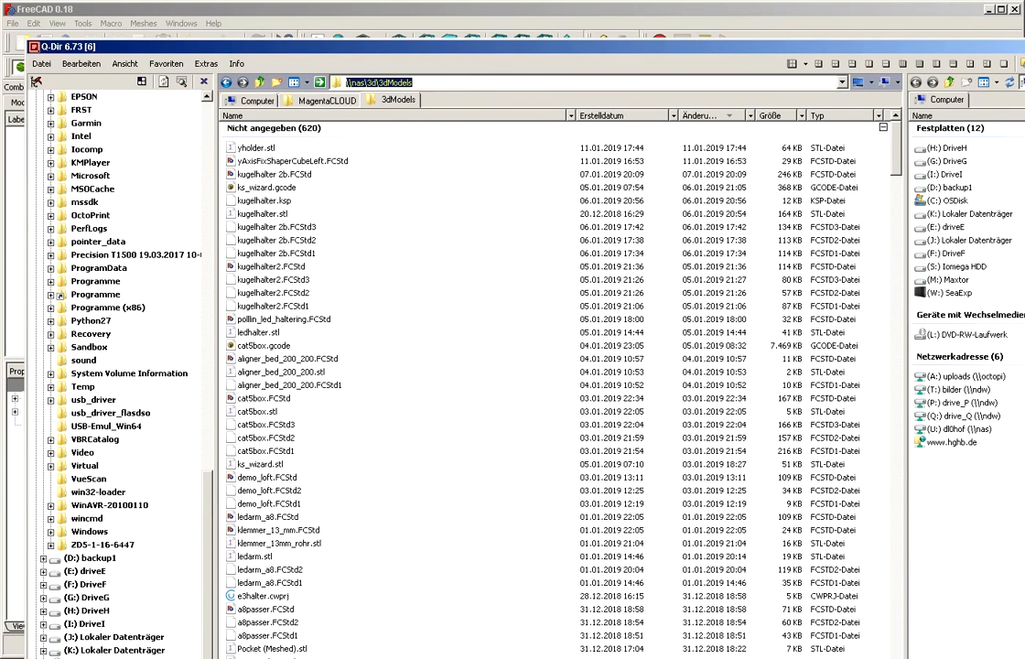